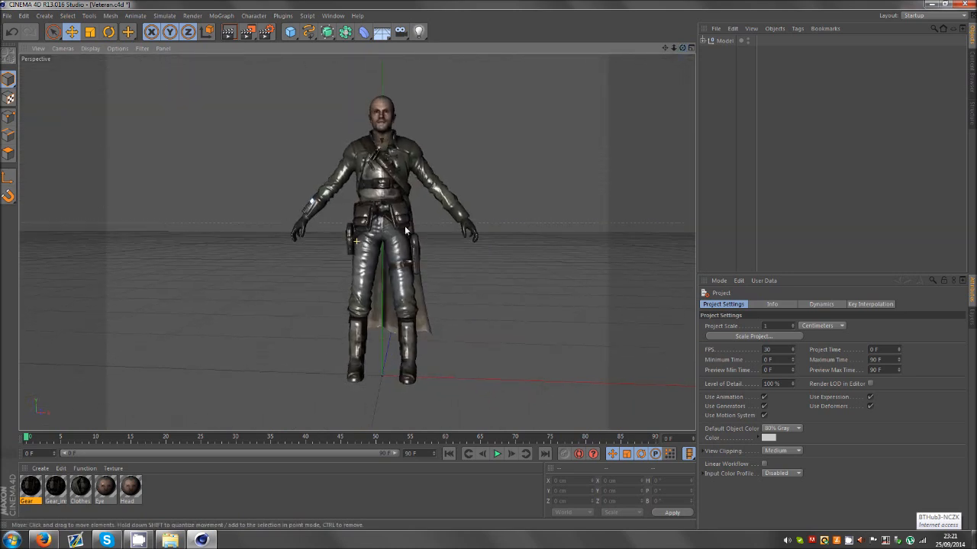
- Expand the Model group and bring its child meshes' full names and tags into view
scroll(335, 328, down, 4)
scroll(452, 226, up, 1)
scroll(355, 309, up, 2)
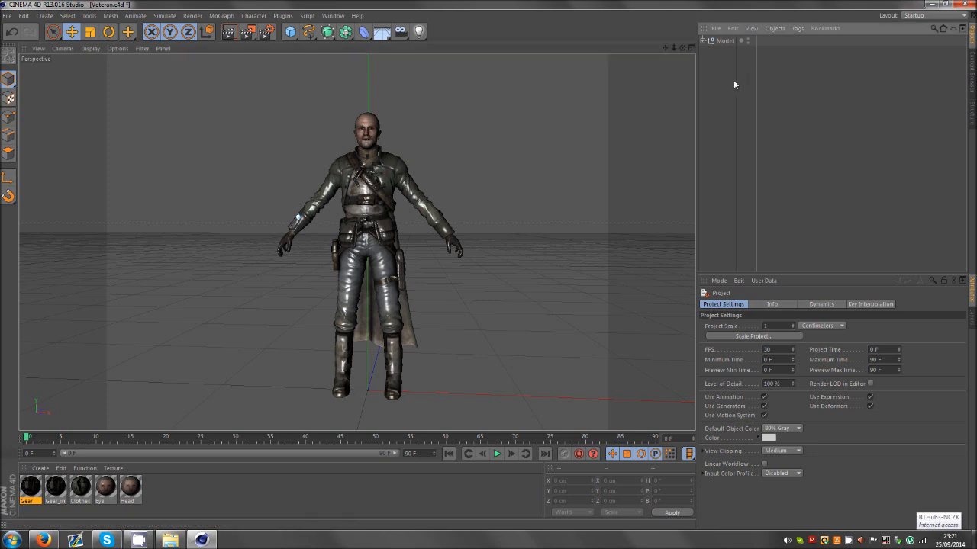
click(703, 40)
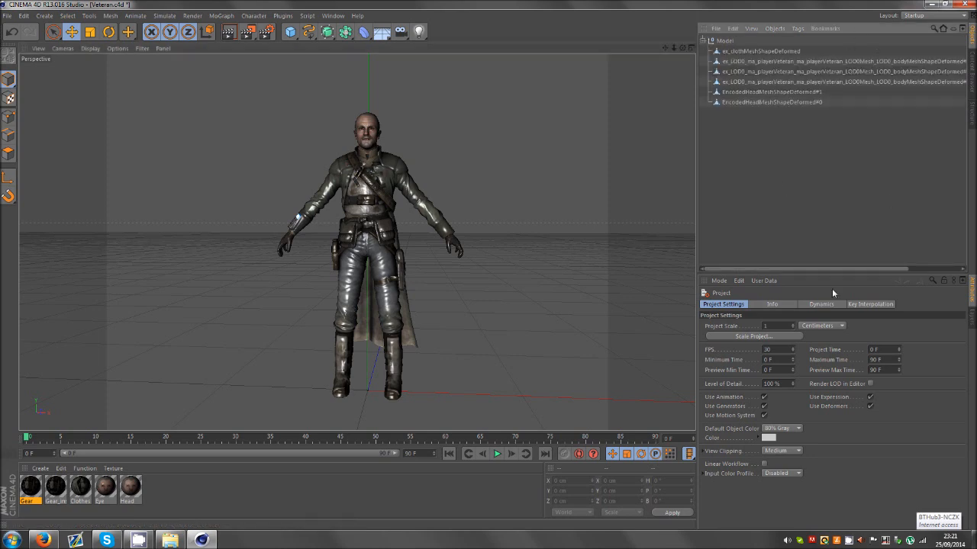
drag(814, 271, 870, 271)
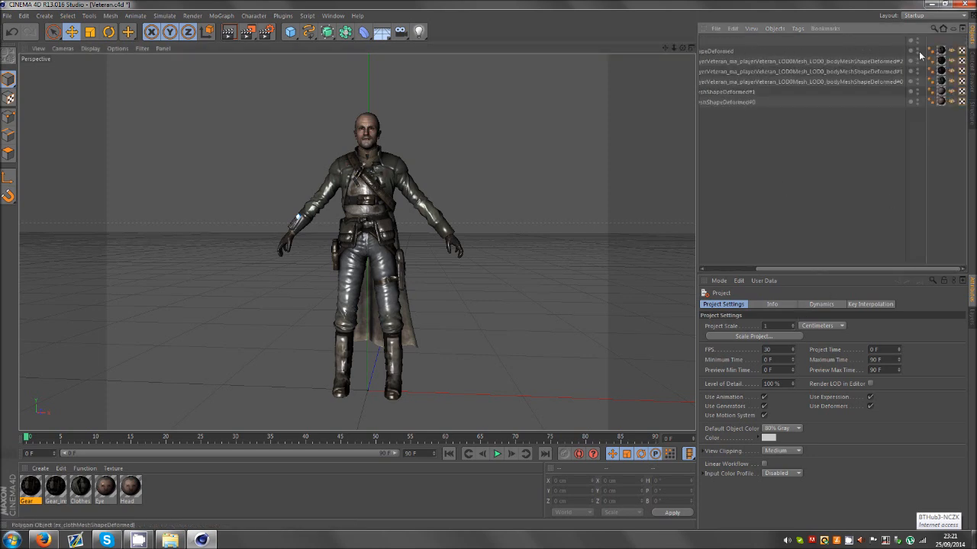
drag(926, 119, 803, 137)
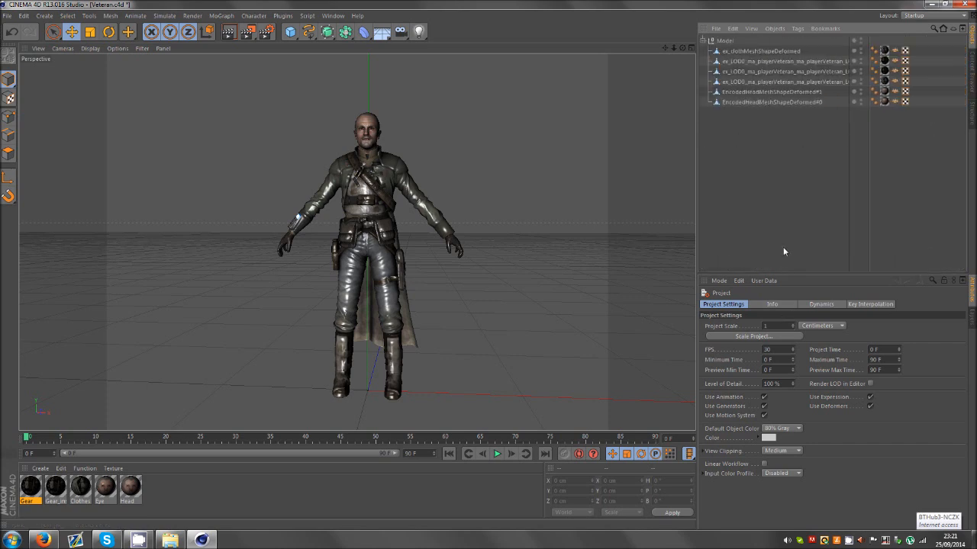
- Examine the coat tail cloth mesh on the character from the front and side to see which part it covers
mouse_move(440, 179)
alt+mouse_down()
mouse_move(480, 269)
mouse_move(264, 284)
alt+mouse_up()
click(333, 309)
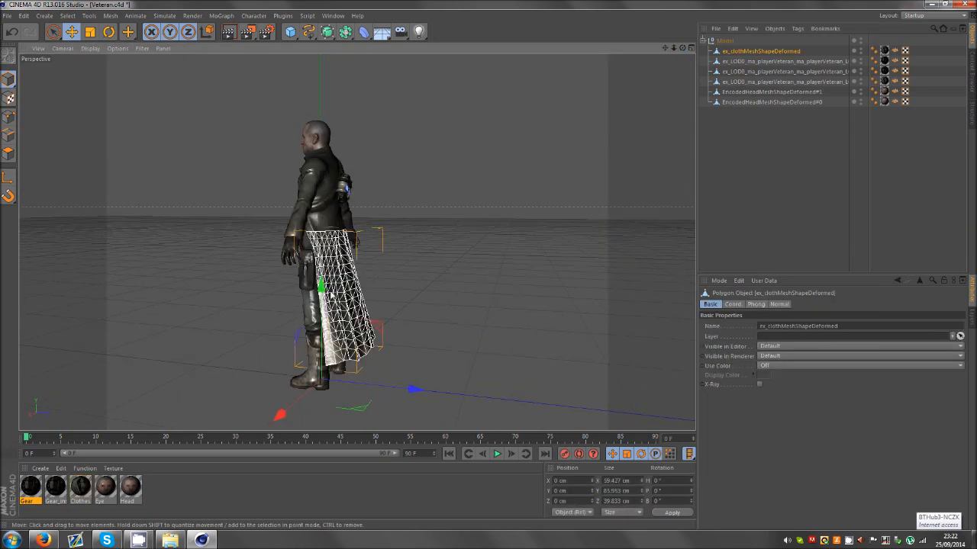
drag(681, 51, 396, 223)
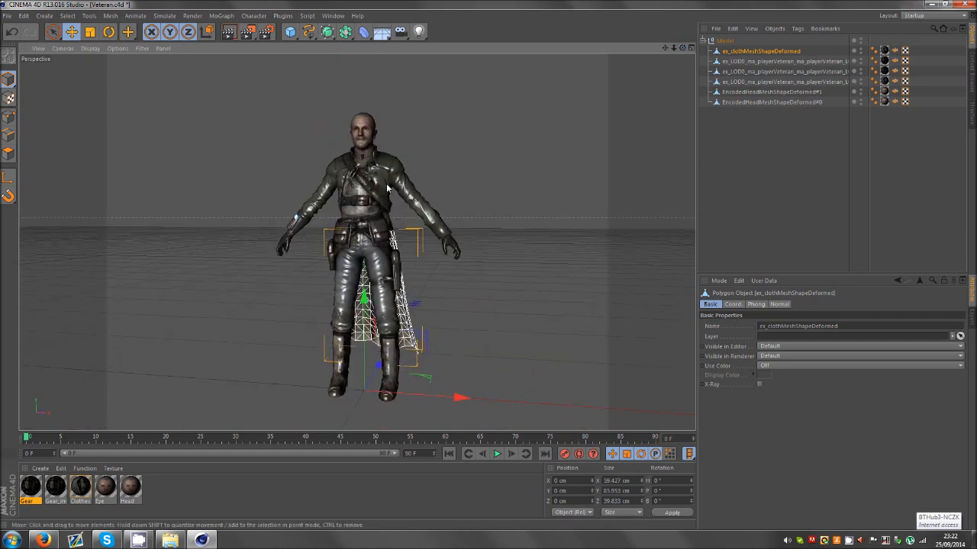
drag(682, 51, 489, 269)
click(673, 74)
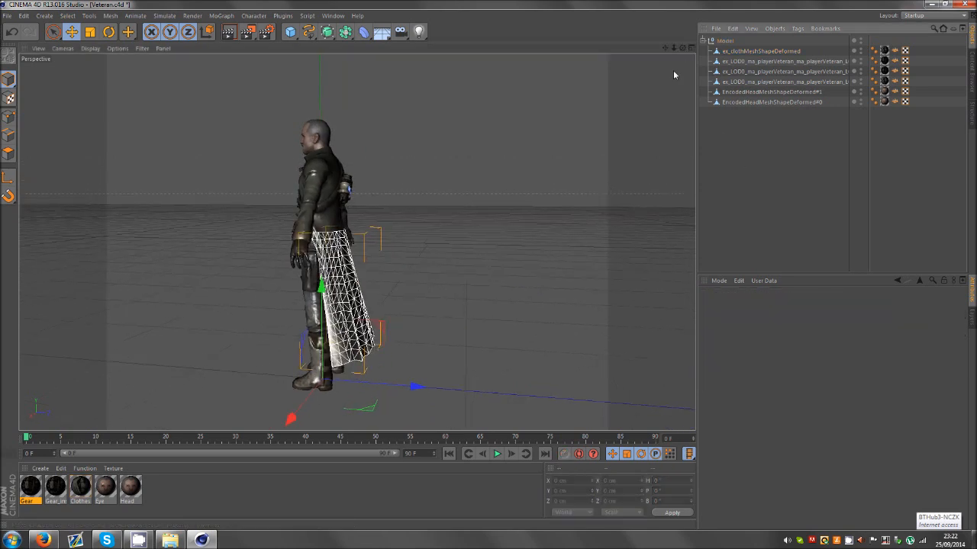
drag(682, 49, 554, 149)
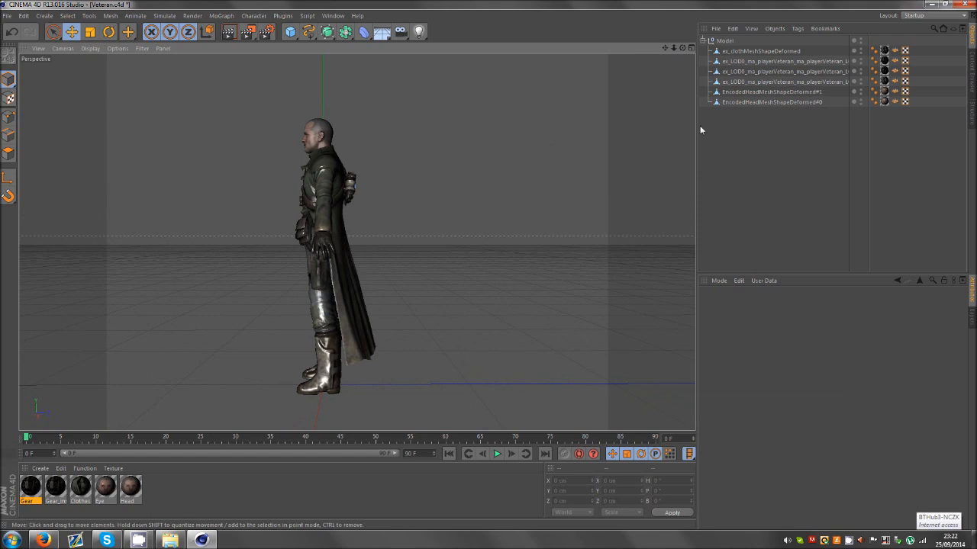
mouse_move(682, 48)
mouse_down()
mouse_move(513, 265)
mouse_move(495, 265)
mouse_move(682, 49)
mouse_up()
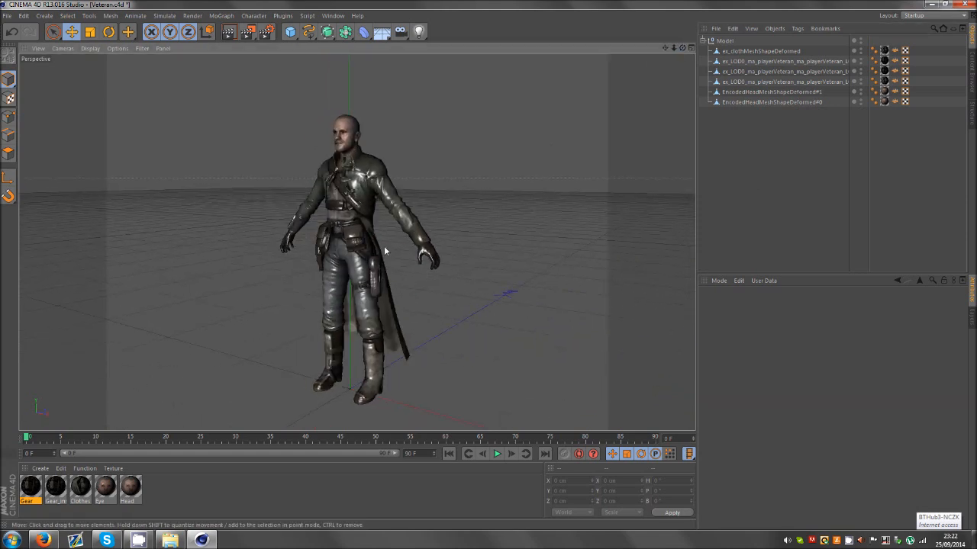
click(378, 249)
drag(682, 48, 489, 266)
click(766, 113)
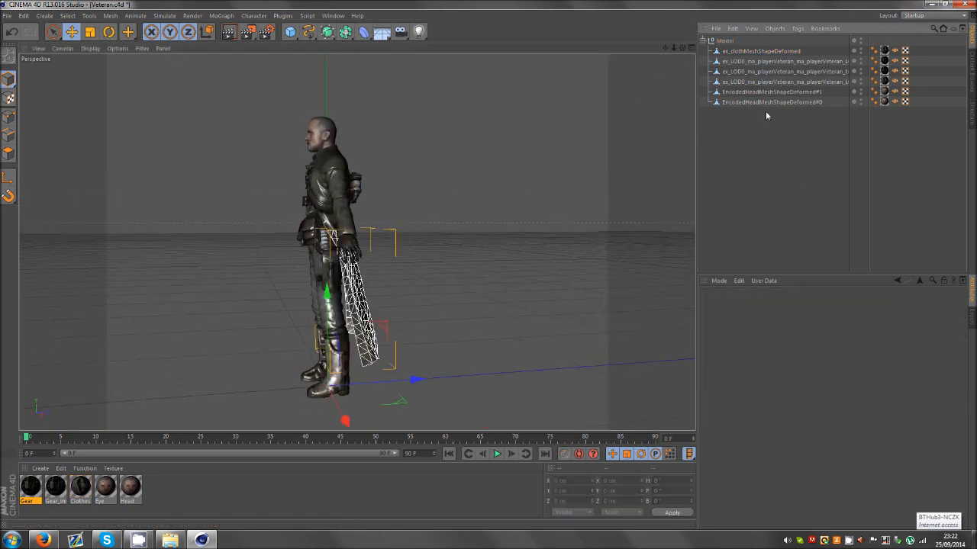
- Add a Cloth simulation tag to the coat tail mesh ex_clothMeshShapeDeformed
click(742, 52)
right_click(742, 53)
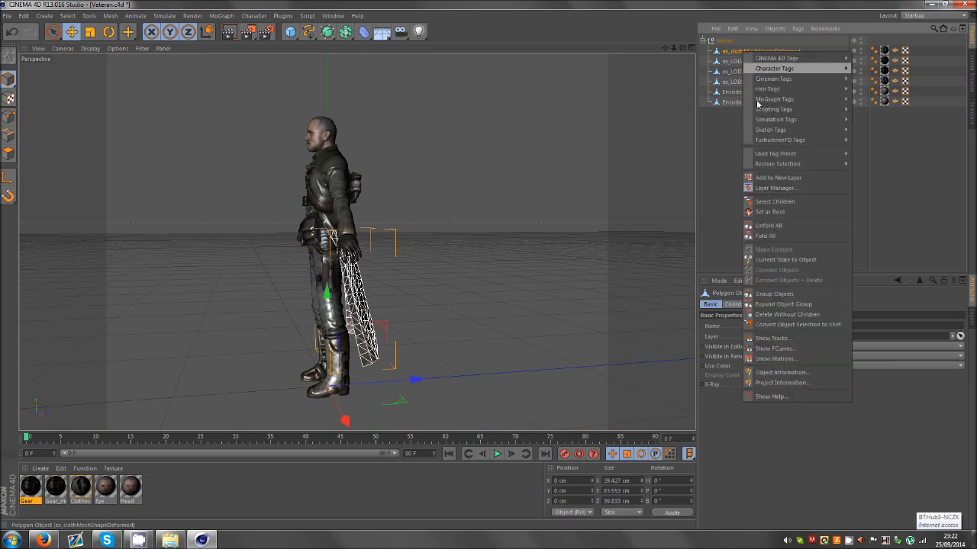
mouse_move(802, 119)
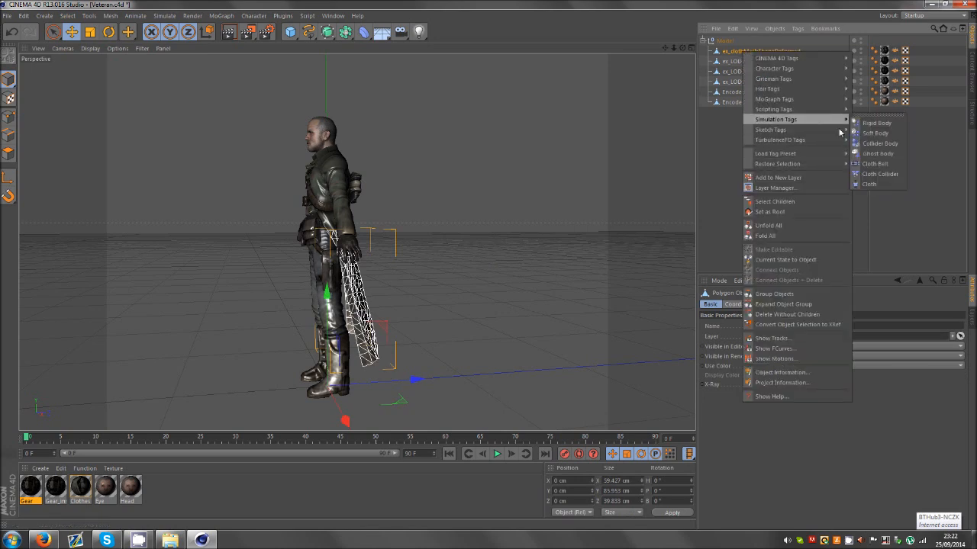
click(860, 186)
click(758, 129)
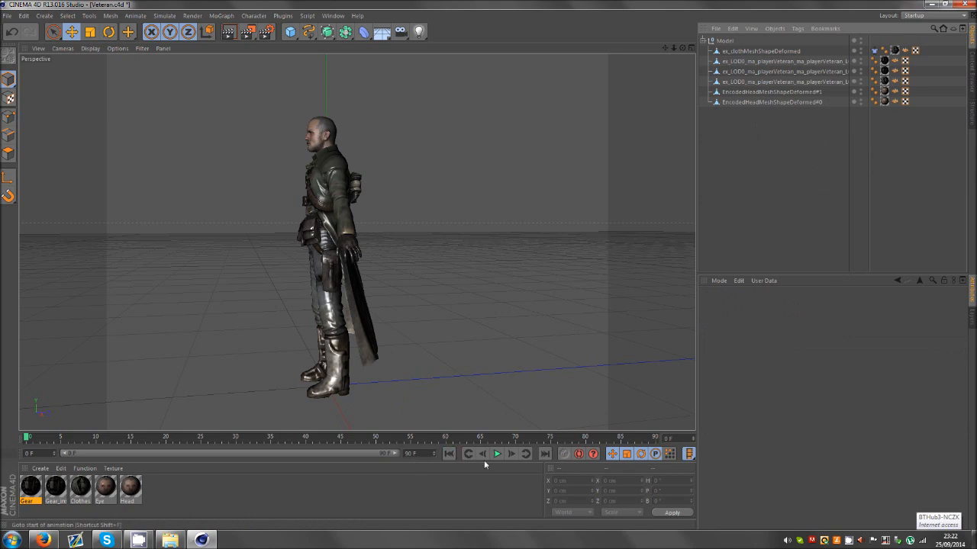
- Play the cloth simulation briefly, return to the first frame and view the coat from behind
click(496, 454)
click(449, 454)
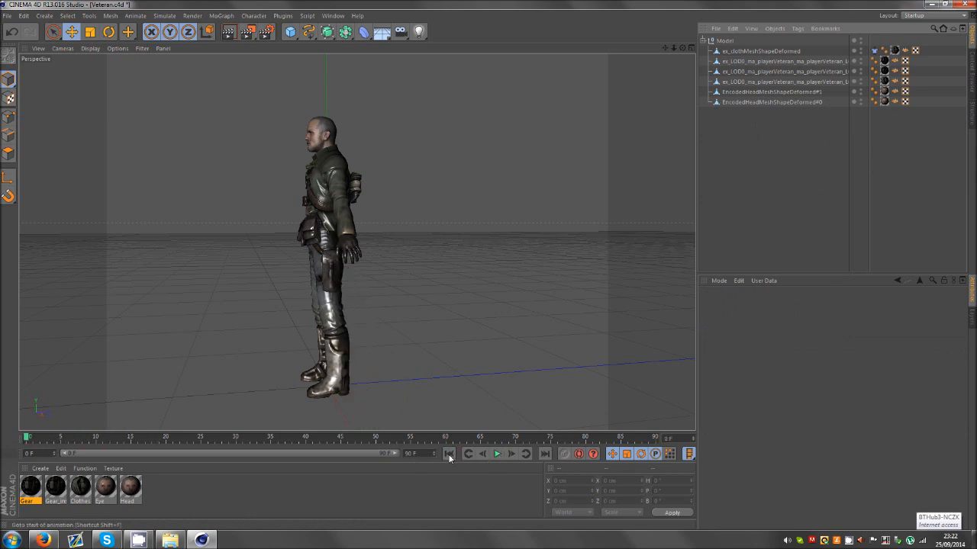
alt+drag(488, 264, 488, 264)
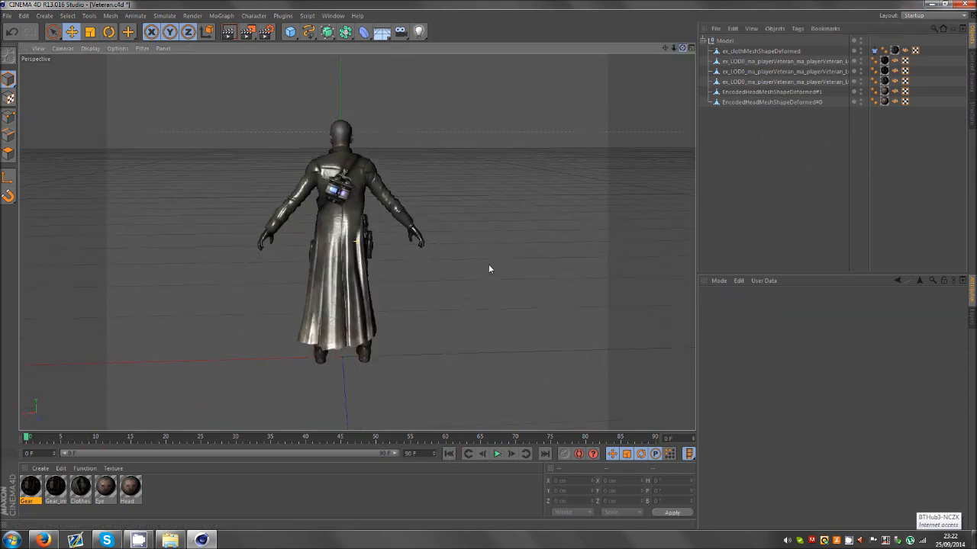
- Add a Cloth Belt simulation tag to the coat tail mesh ex_clothMeshShapeDeformed
click(742, 52)
right_click(742, 55)
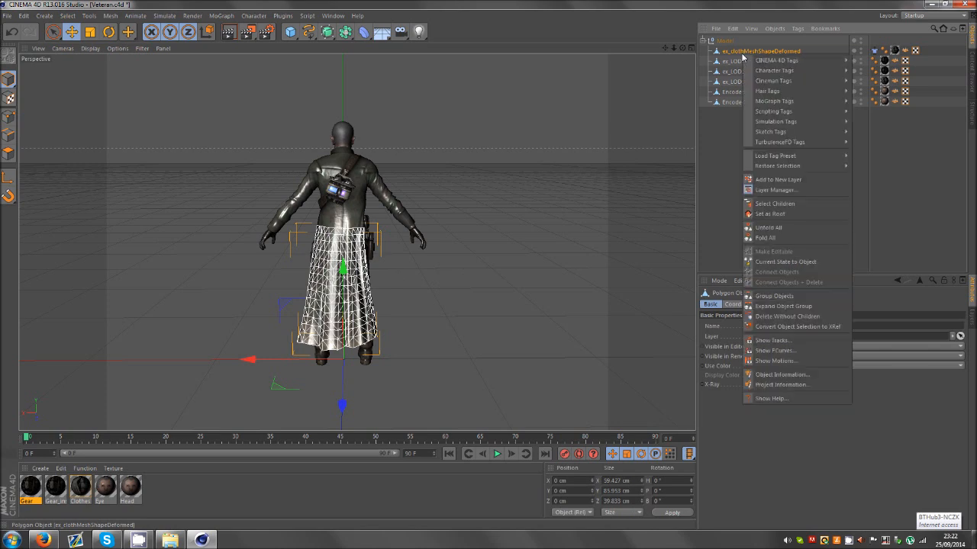
mouse_move(785, 123)
click(879, 166)
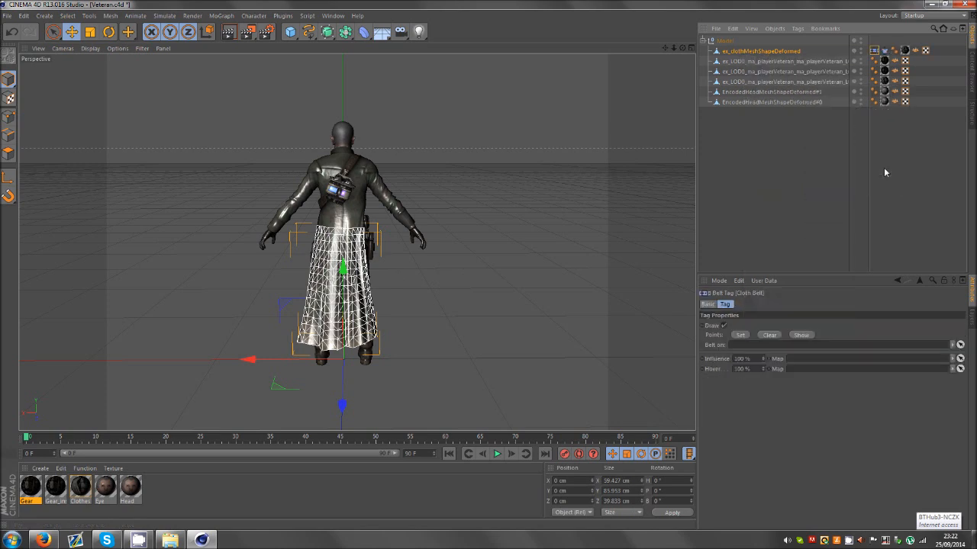
- Assign the jacket's body mesh as the Belt on object of the coat tail's Cloth Belt tag
scroll(313, 280, up, 5)
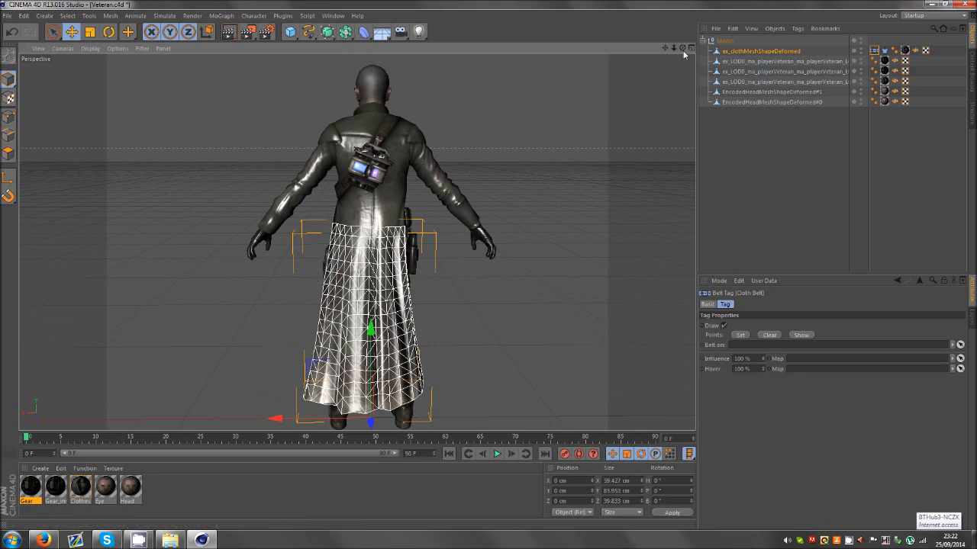
mouse_move(683, 49)
mouse_down()
mouse_move(488, 264)
mouse_move(684, 51)
mouse_up()
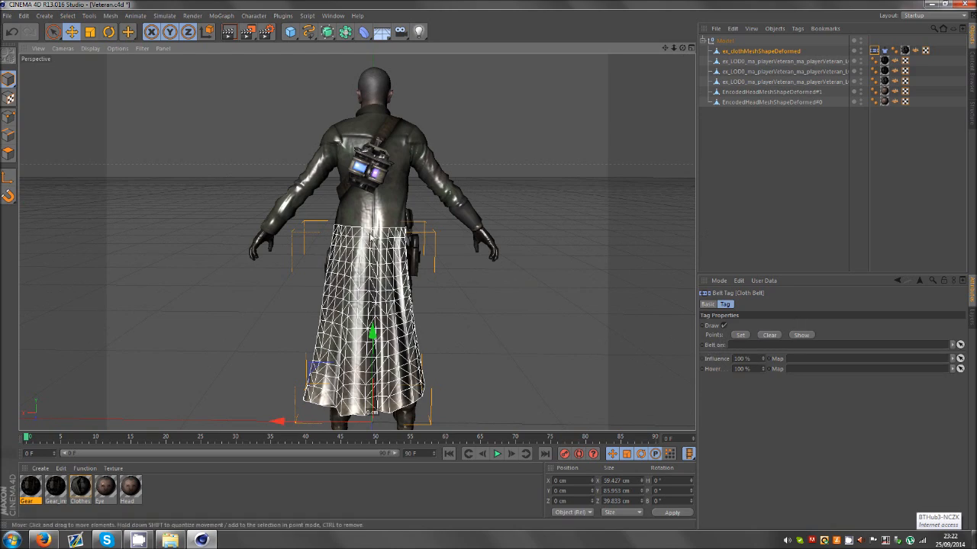
scroll(360, 232, up, 2)
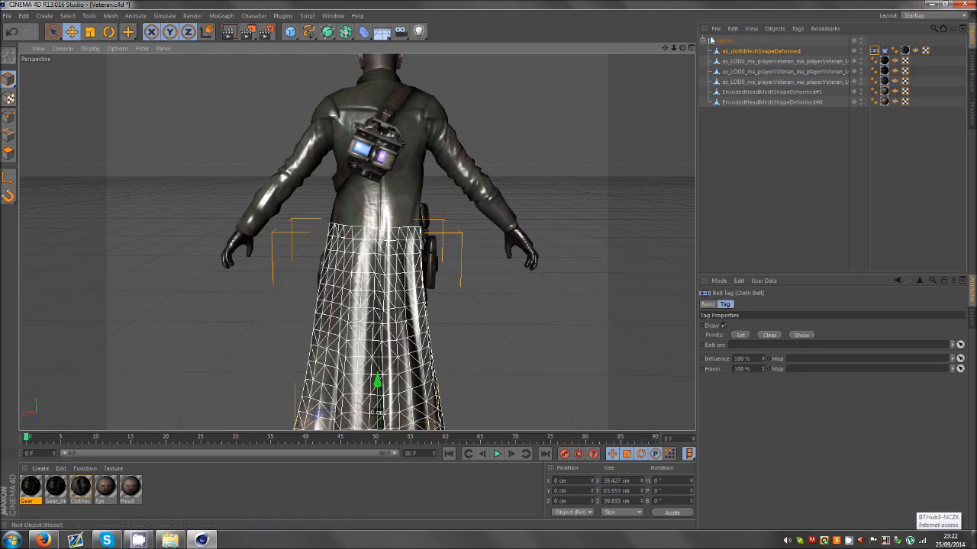
alt+drag(507, 262, 399, 264)
scroll(398, 262, down, 3)
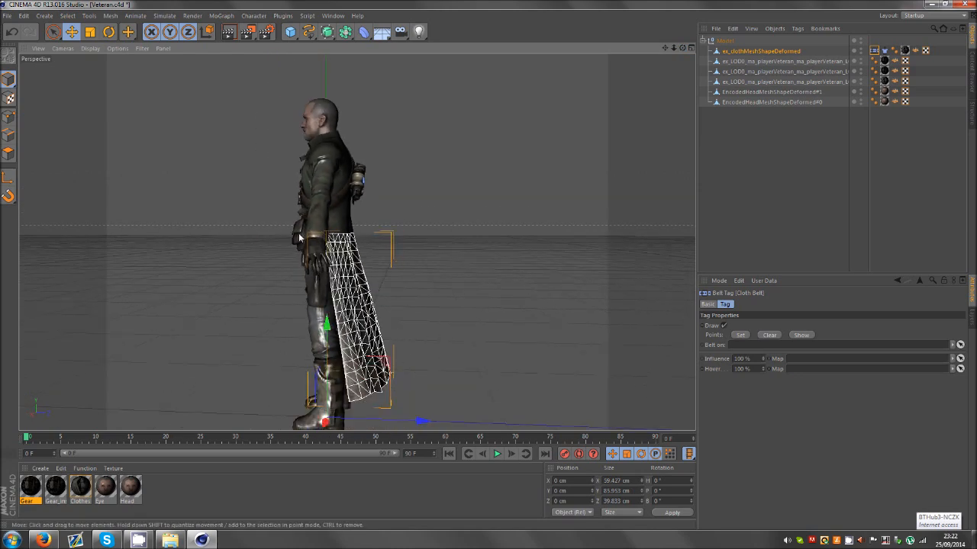
alt+drag(488, 268, 456, 178)
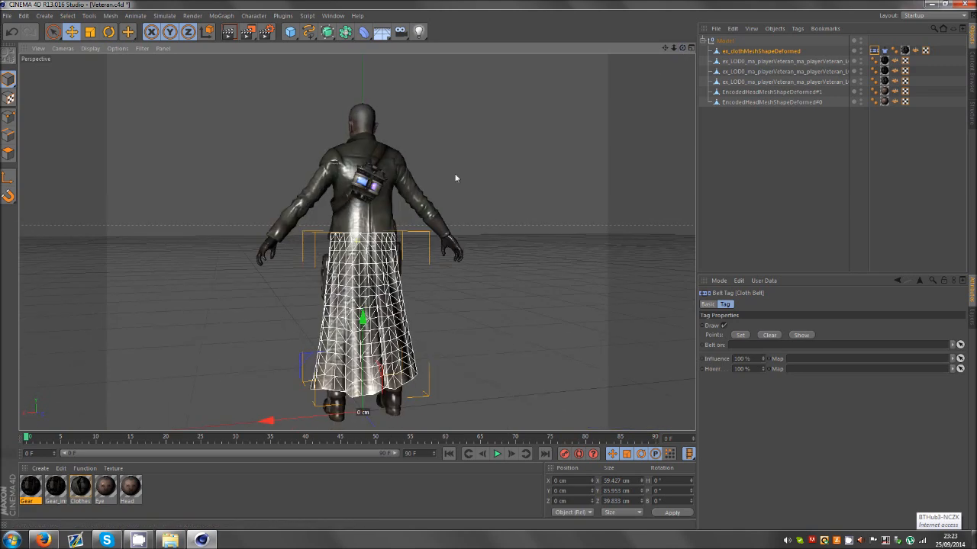
scroll(361, 246, up, 5)
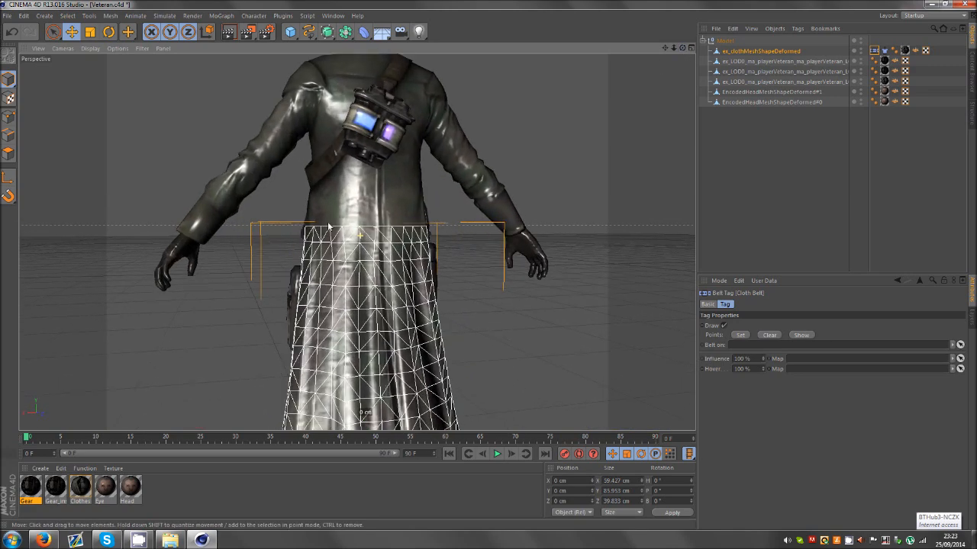
click(348, 230)
click(359, 211)
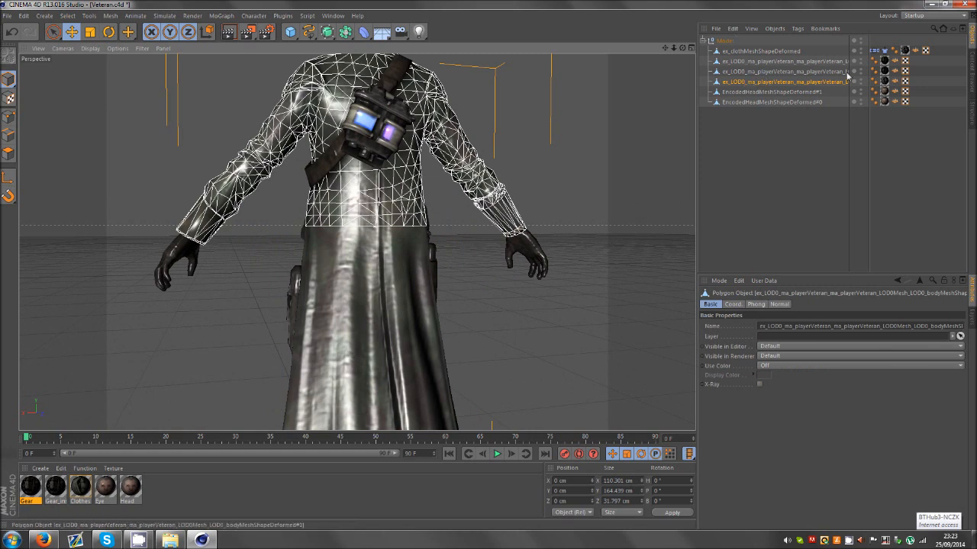
click(875, 52)
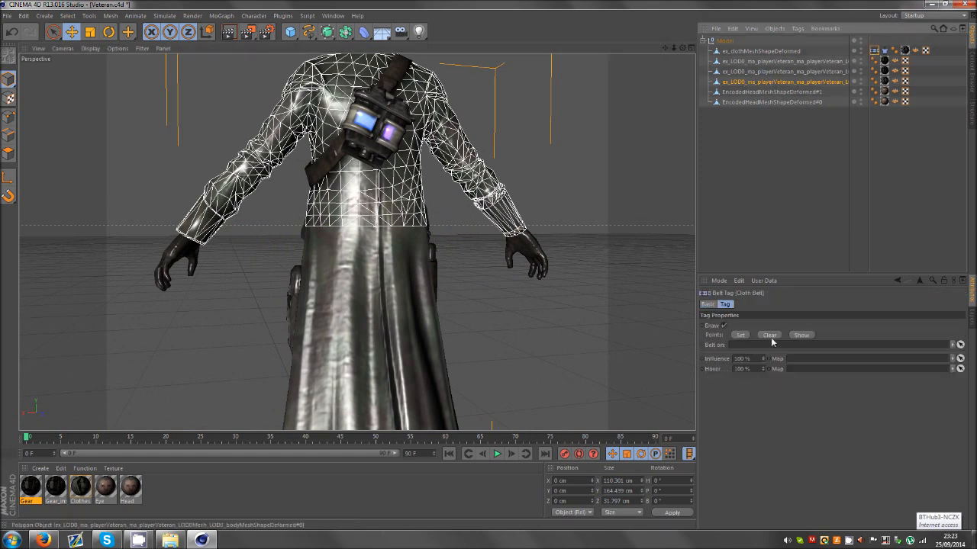
drag(727, 344, 734, 345)
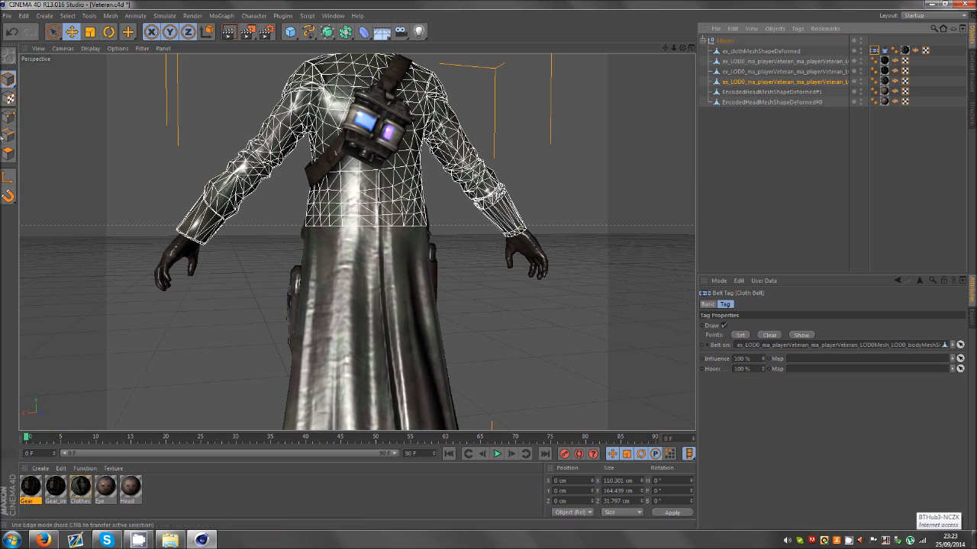
- Select the top row of points on the coat tail mesh in point mode with Live Selection
click(762, 51)
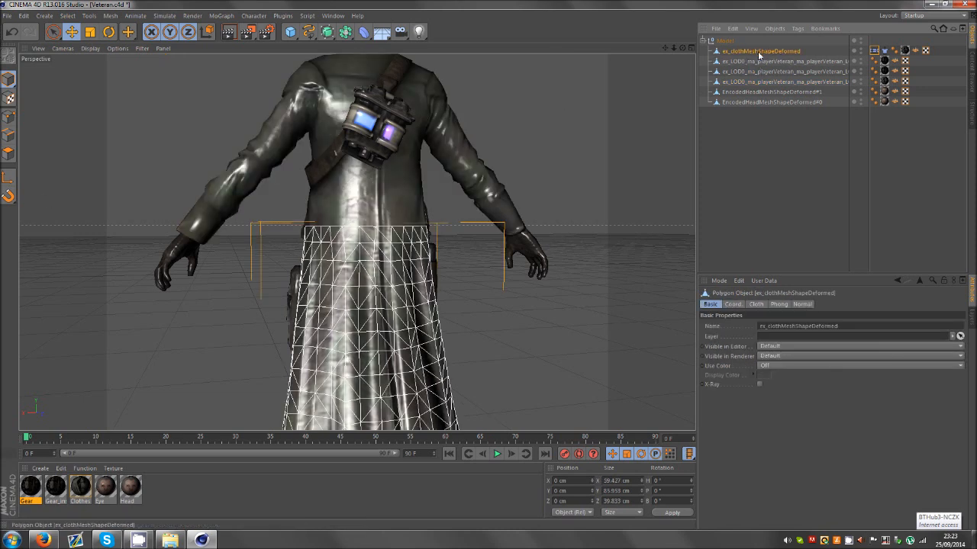
click(8, 117)
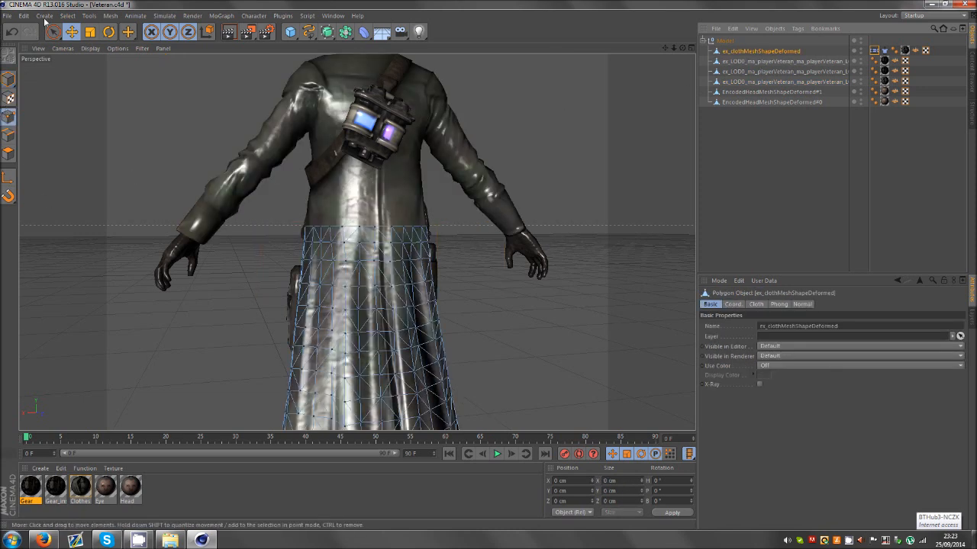
click(52, 32)
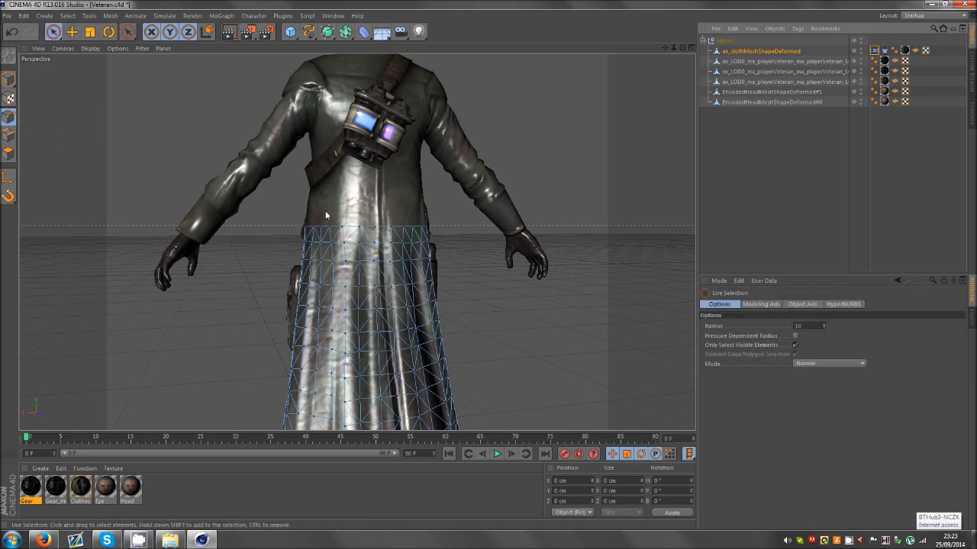
alt+drag(325, 215, 303, 226)
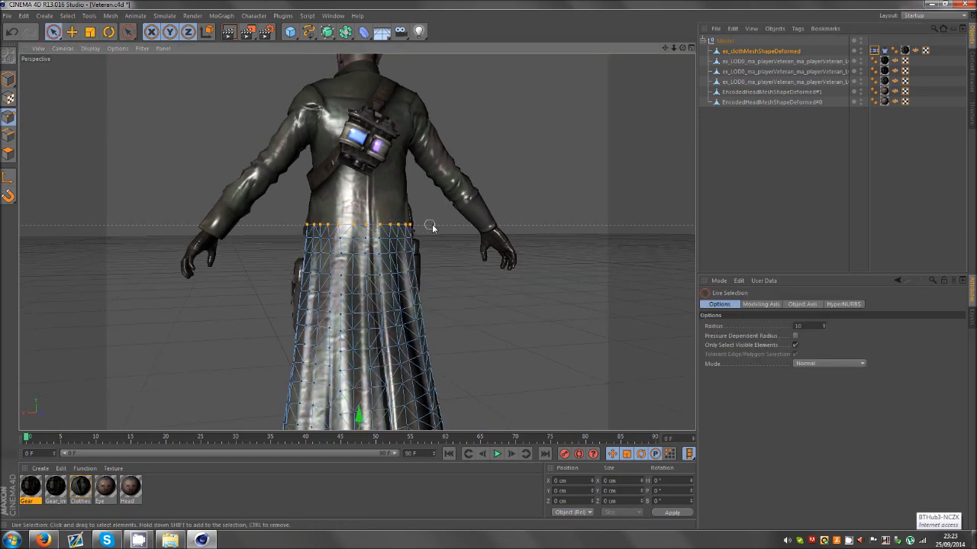
drag(434, 228, 437, 227)
drag(684, 48, 488, 264)
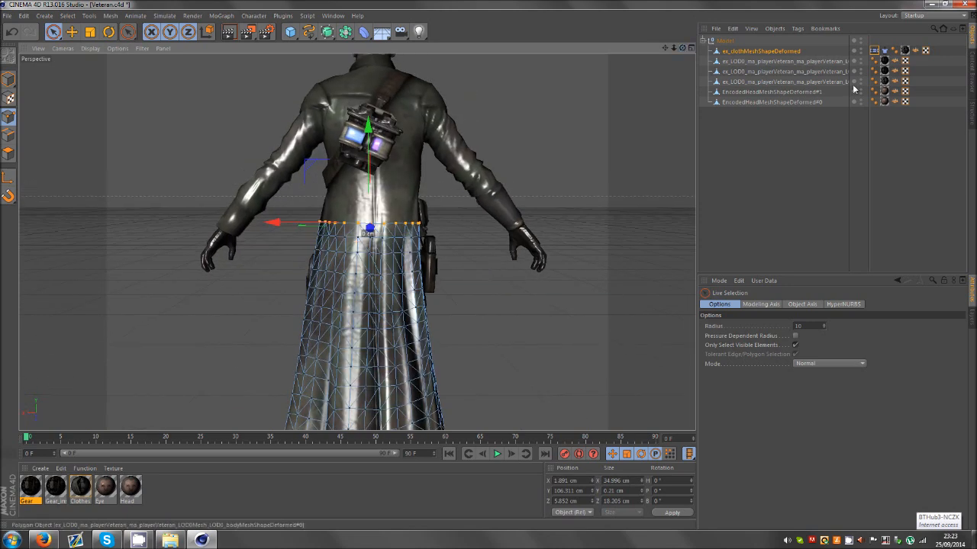
- Set the selected waist points as the Cloth Belt tag's points and deselect the mesh
click(874, 51)
click(739, 335)
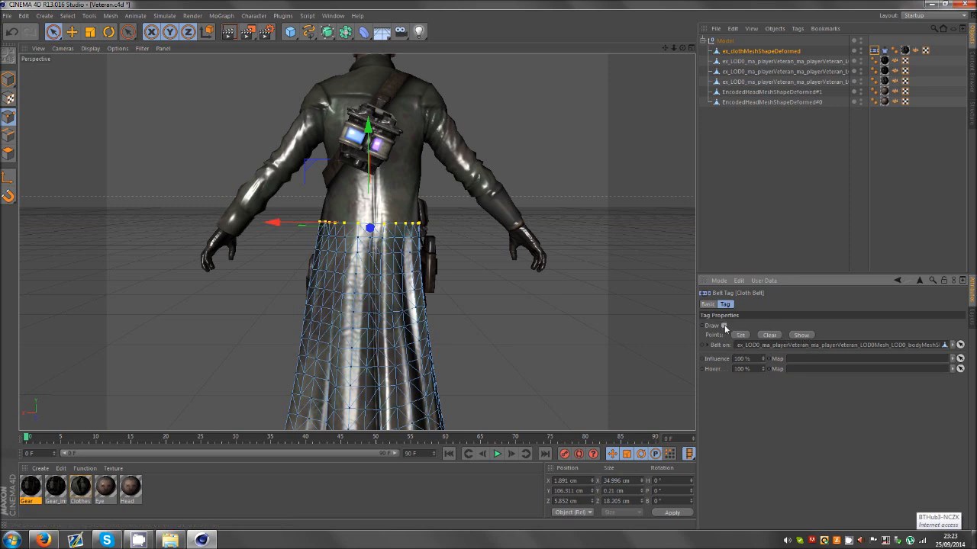
click(792, 152)
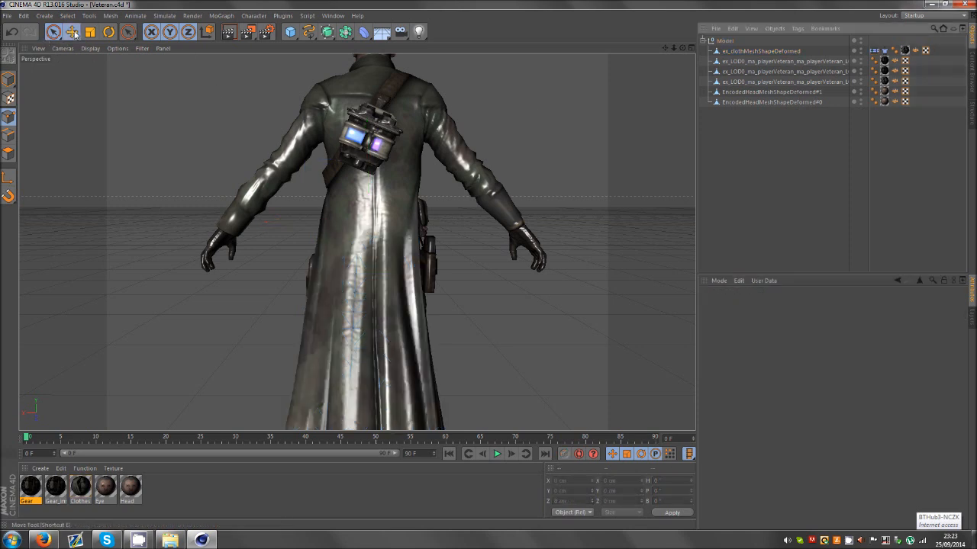
- Return to Model mode with the Move tool and view the whole character from the side
click(72, 32)
scroll(398, 238, down, 5)
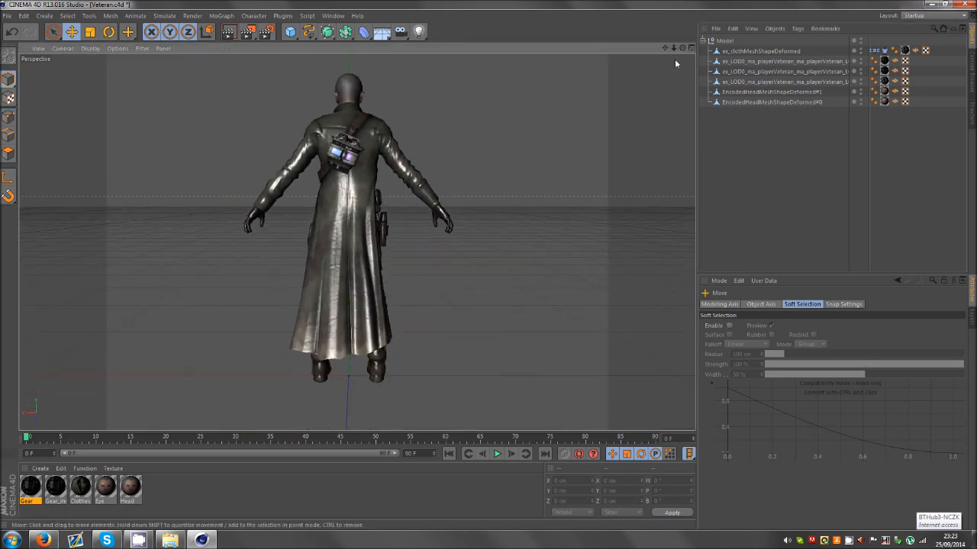
drag(682, 48, 493, 265)
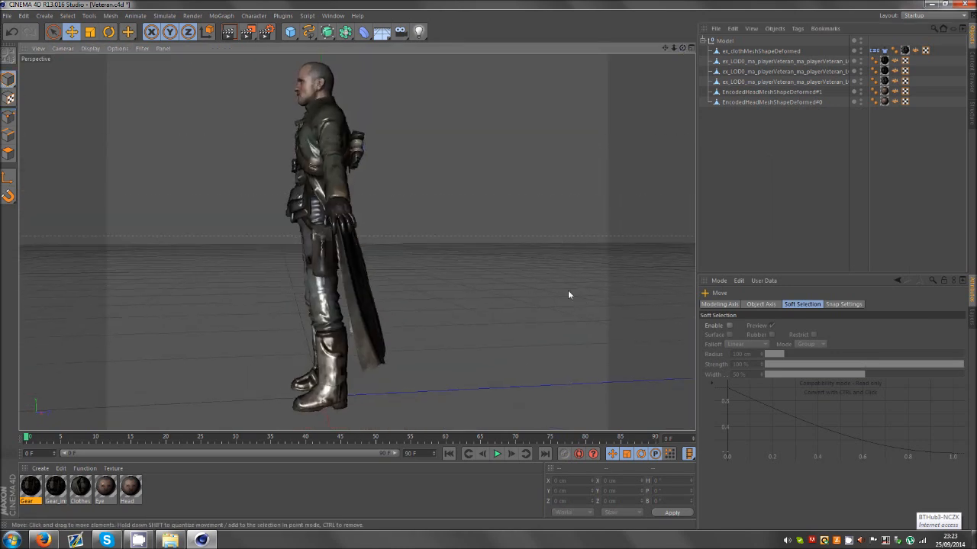
- Play the cloth simulation, inspect the coat tail's motion around the legs from the side, and return to the first frame
click(497, 454)
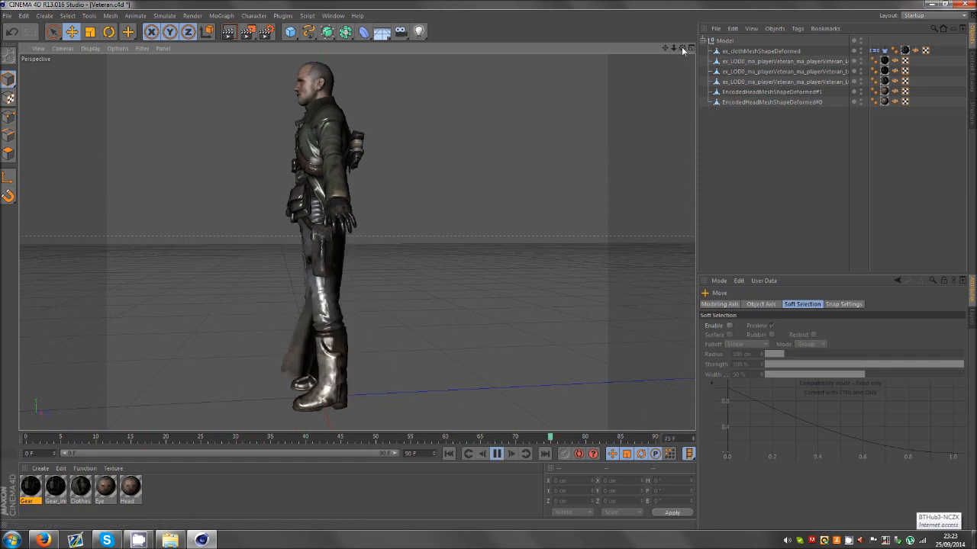
drag(682, 48, 488, 264)
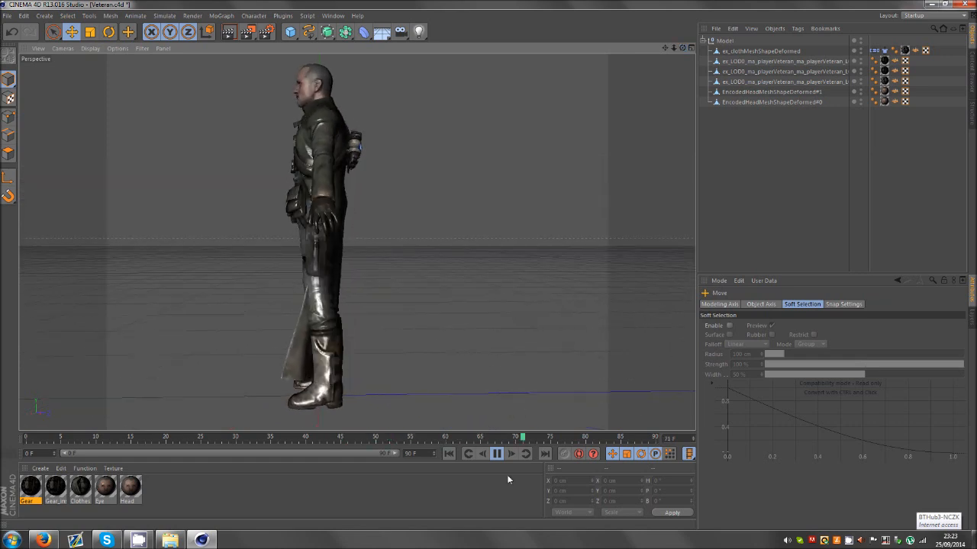
click(497, 454)
click(449, 456)
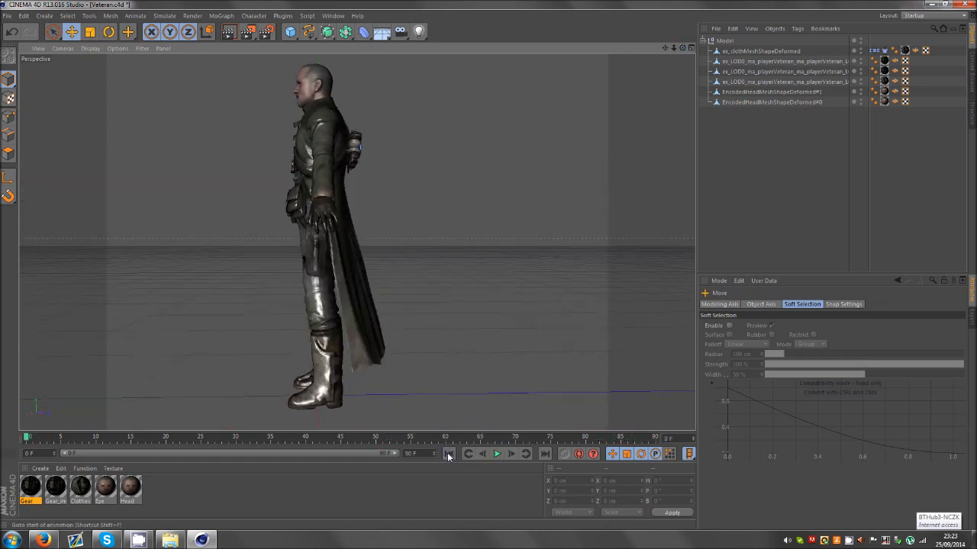
- Add a Cloth Collider tag to the character's body mesh and deselect it
click(313, 322)
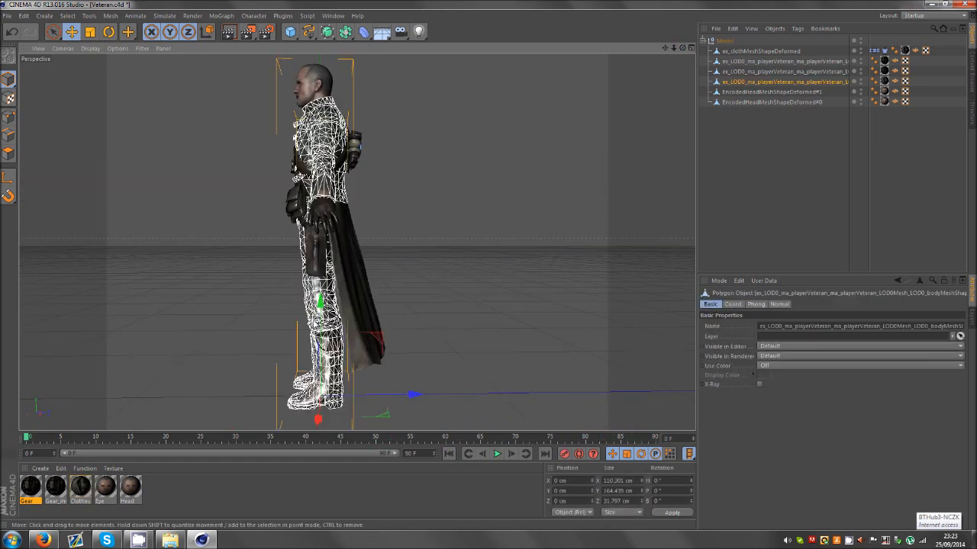
right_click(778, 86)
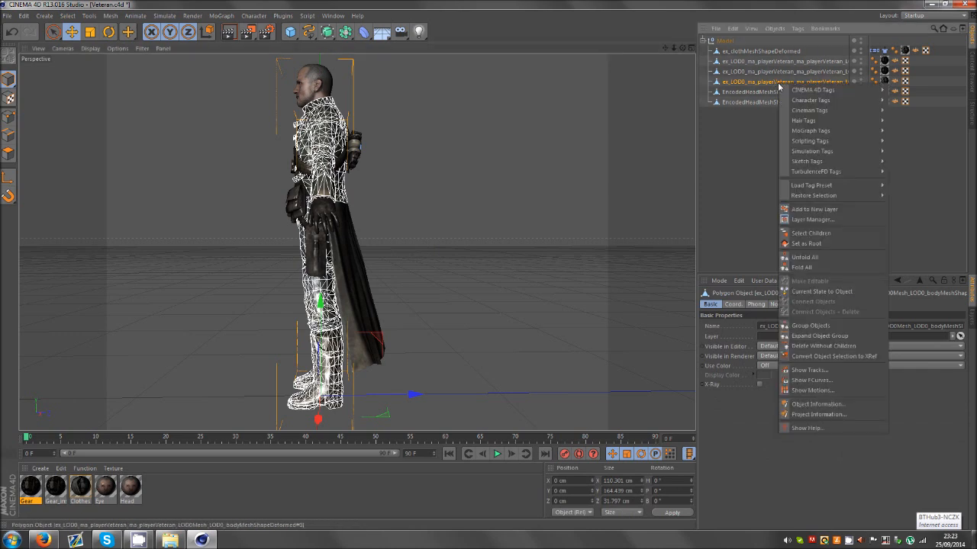
mouse_move(807, 151)
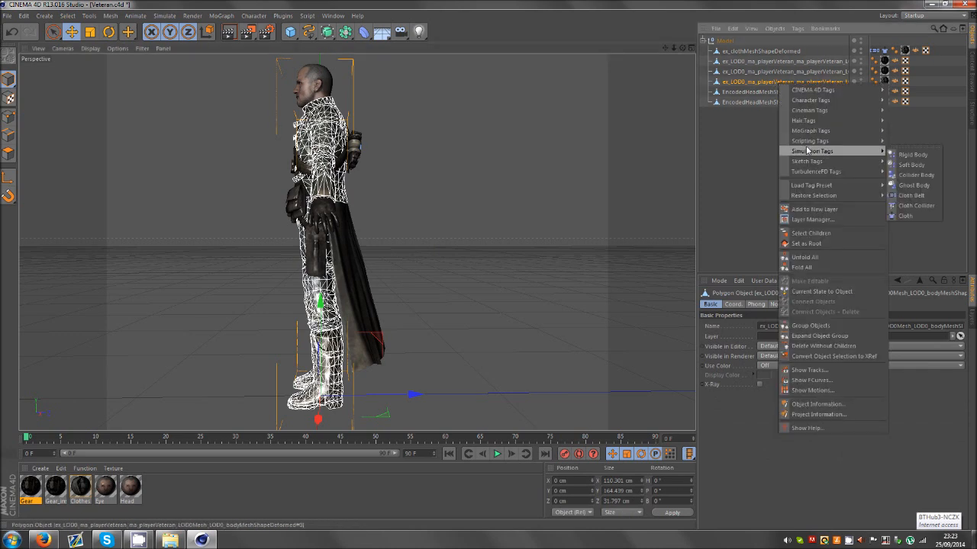
click(915, 206)
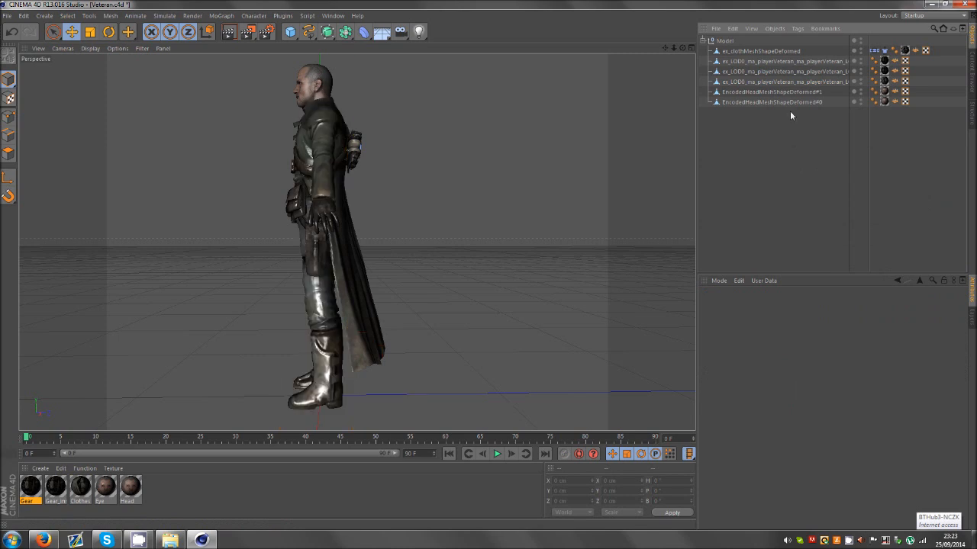
right_click(786, 84)
mouse_move(831, 152)
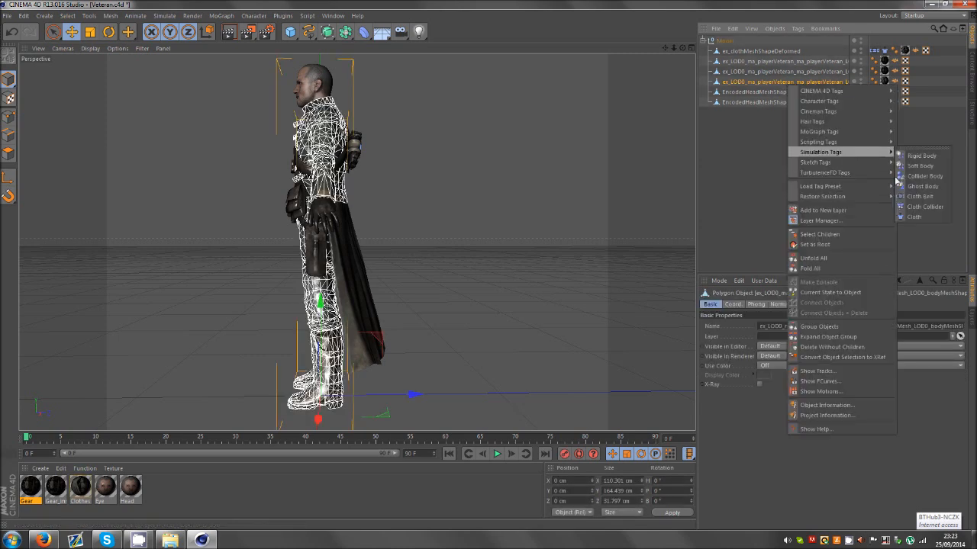
click(916, 206)
click(774, 184)
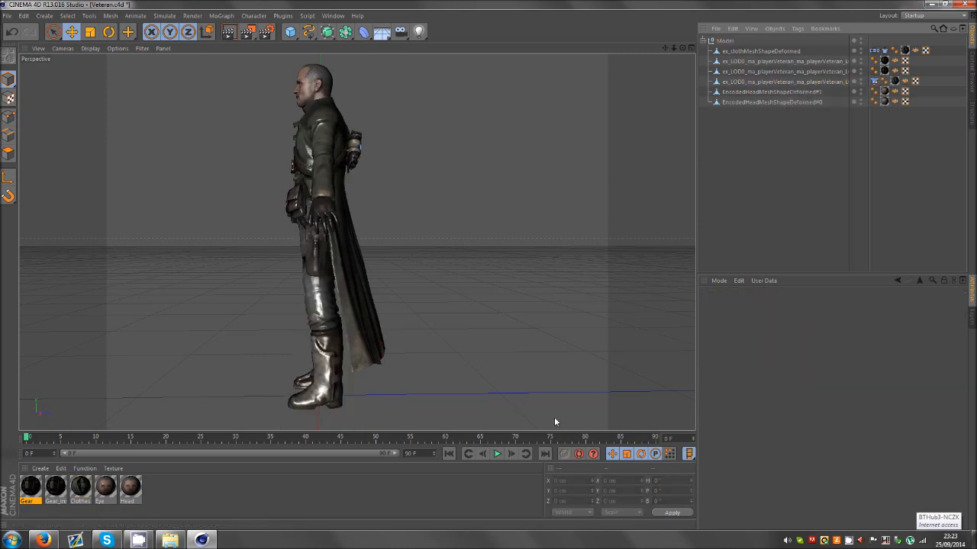
- Play the simulation to check how the coat tail collides with the body mesh, then stop and rewind to the start
alt+drag(488, 264, 576, 176)
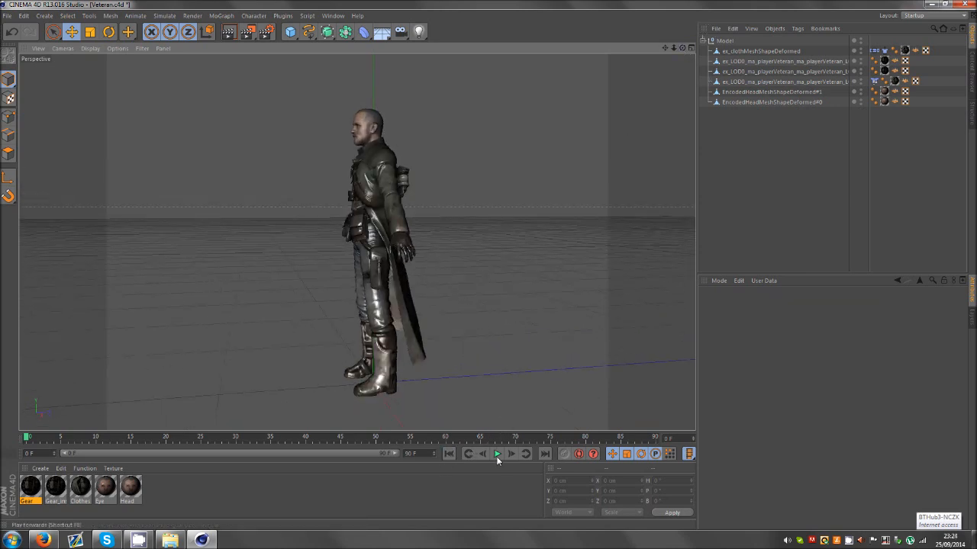
click(497, 454)
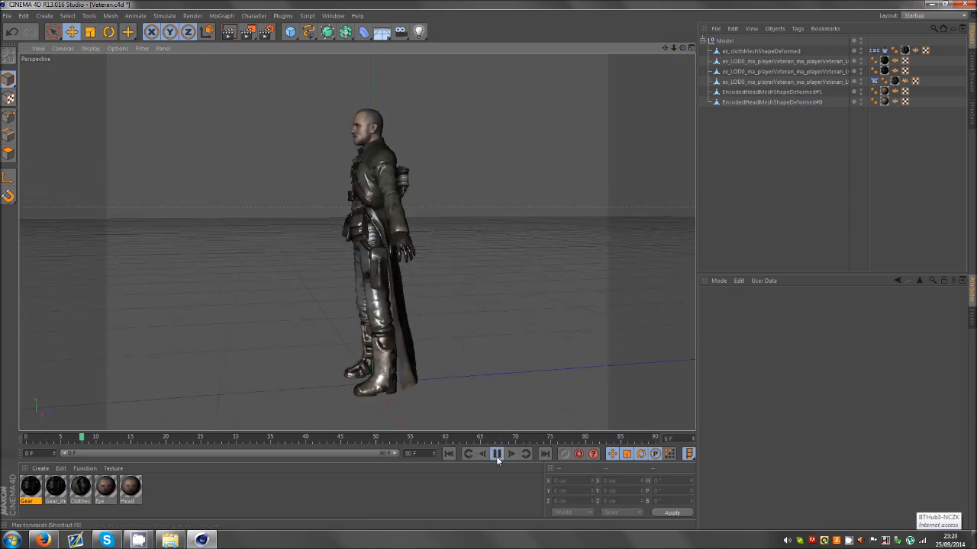
drag(682, 48, 547, 385)
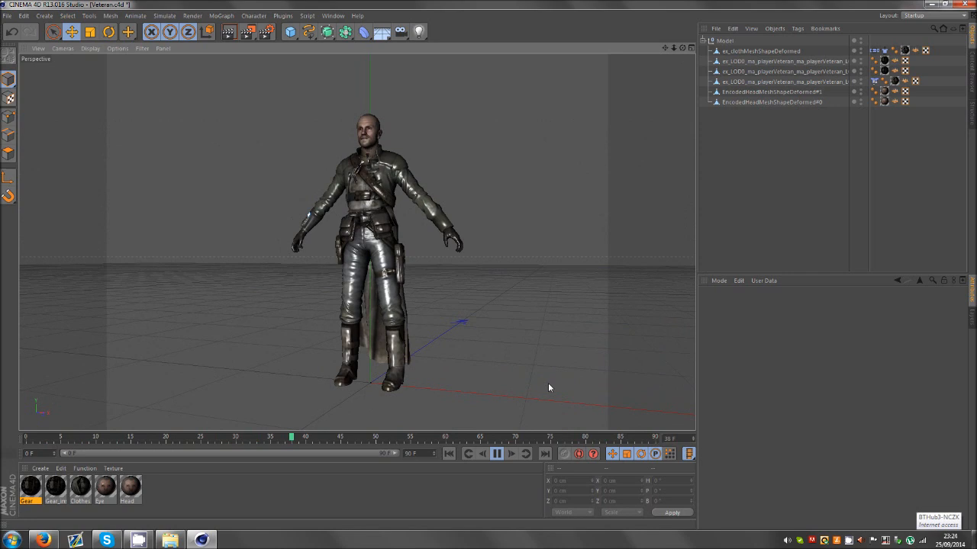
click(498, 454)
click(449, 454)
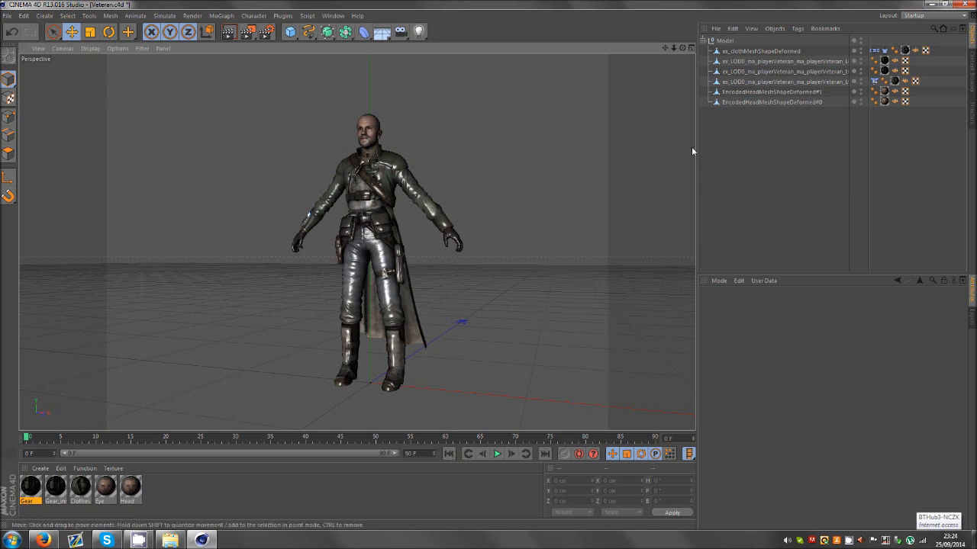
- Select all character meshes except the coat tail and merge them into one object with Connect Objects + Delete
alt+drag(487, 270, 500, 256)
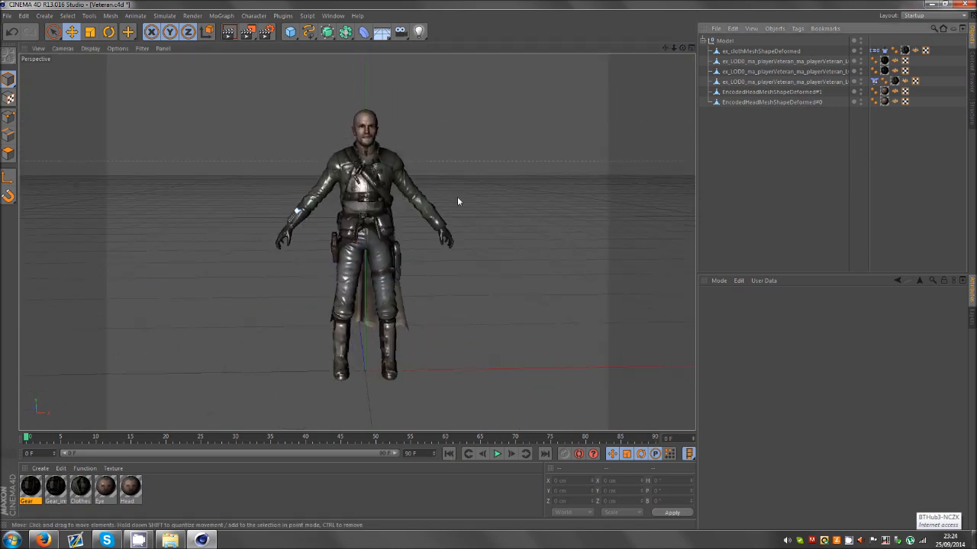
click(767, 81)
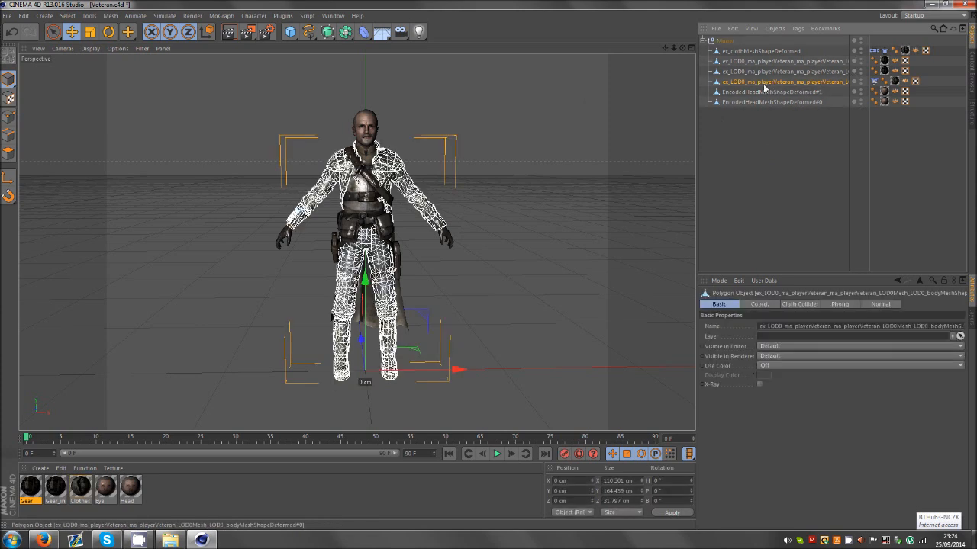
alt+drag(488, 265, 493, 268)
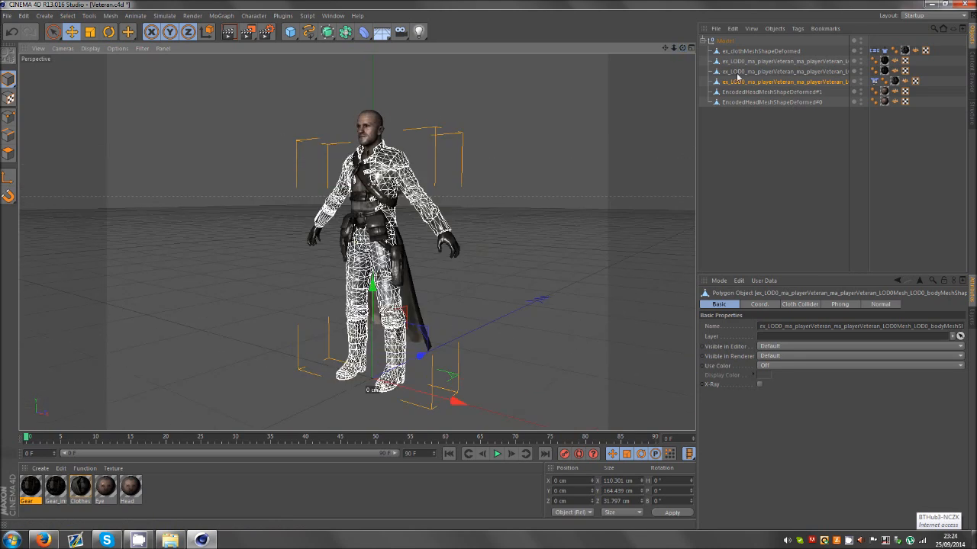
click(751, 51)
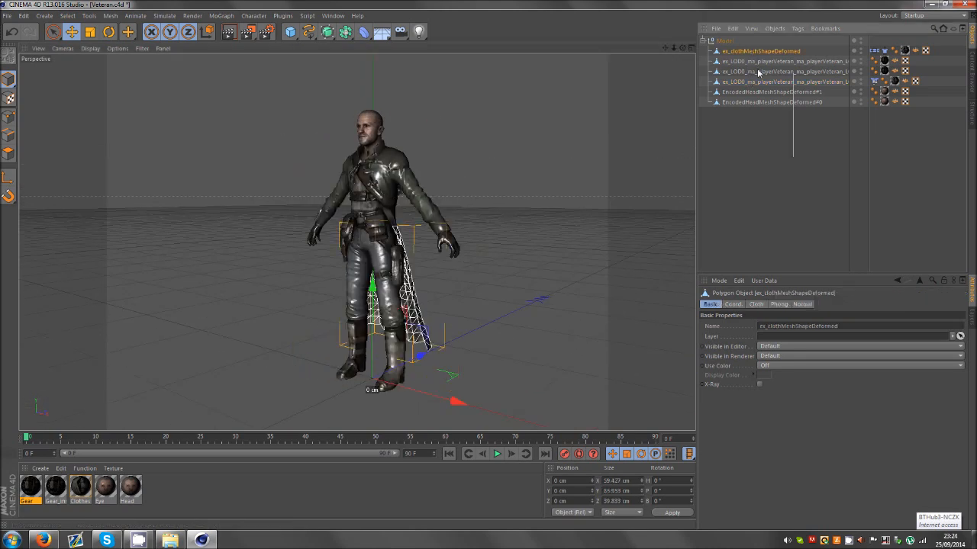
drag(758, 72, 756, 69)
right_click(757, 72)
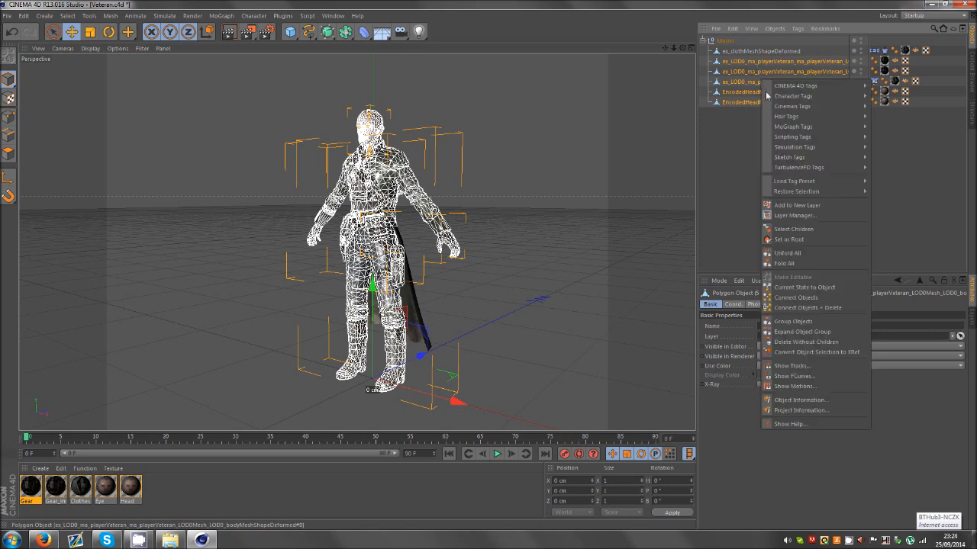
click(803, 309)
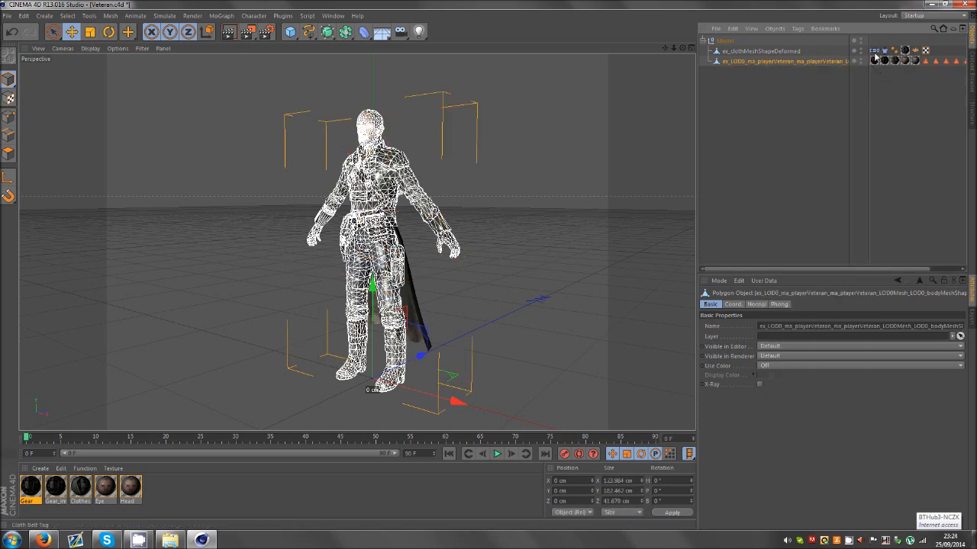
- Add a Cloth Collider tag to the merged character mesh and deselect it
right_click(785, 62)
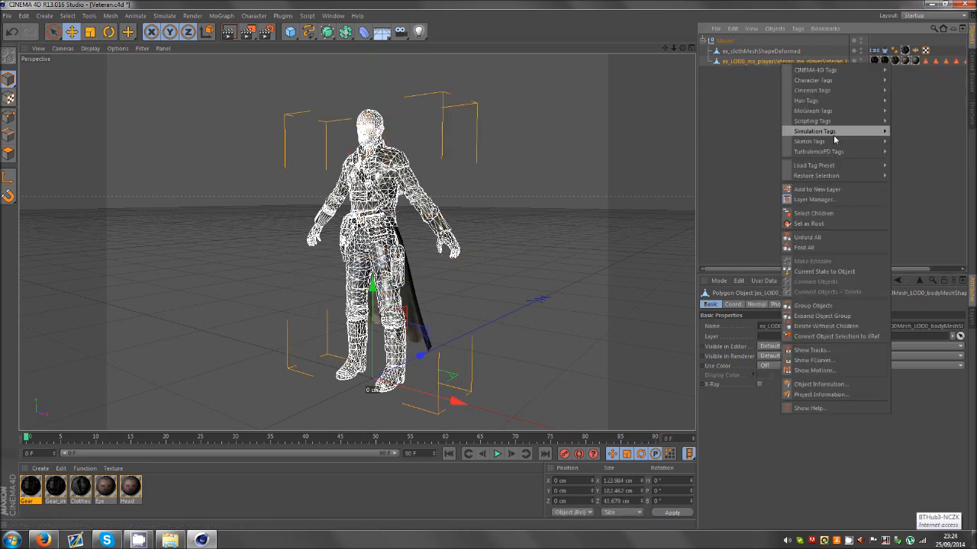
mouse_move(885, 132)
click(932, 184)
click(760, 210)
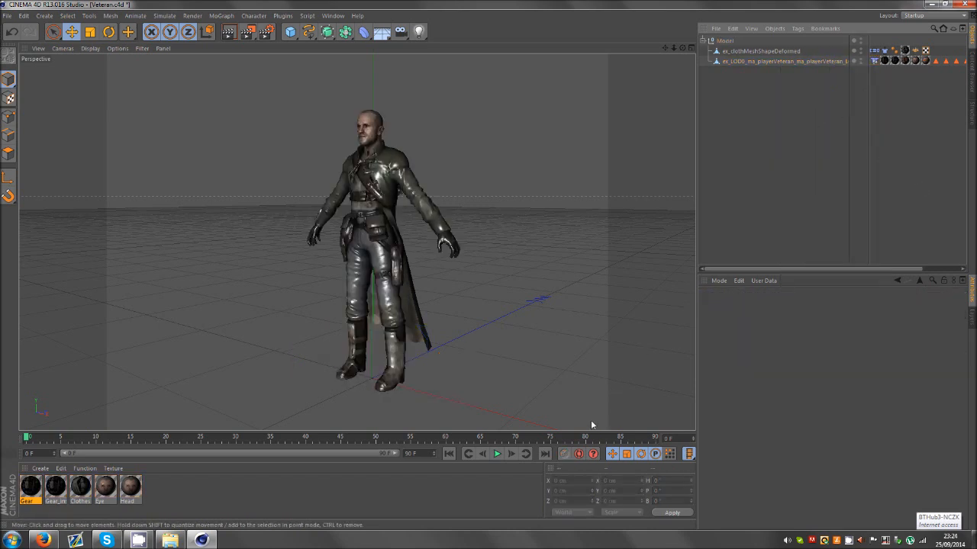
mouse_move(829, 269)
mouse_down()
mouse_move(908, 269)
mouse_move(817, 271)
mouse_up()
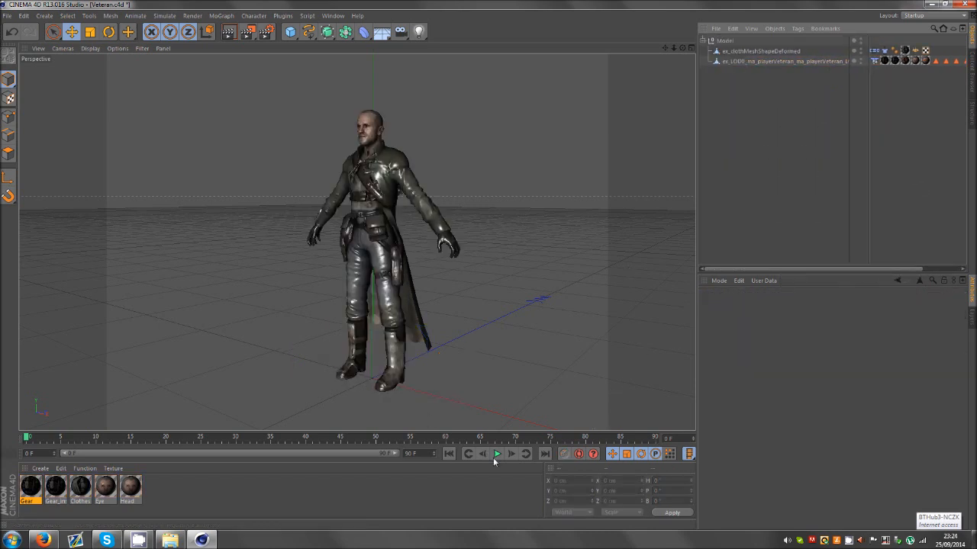
- Play the simulation from the first frame to test the merged character mesh, then stop and rewind
click(449, 454)
click(496, 454)
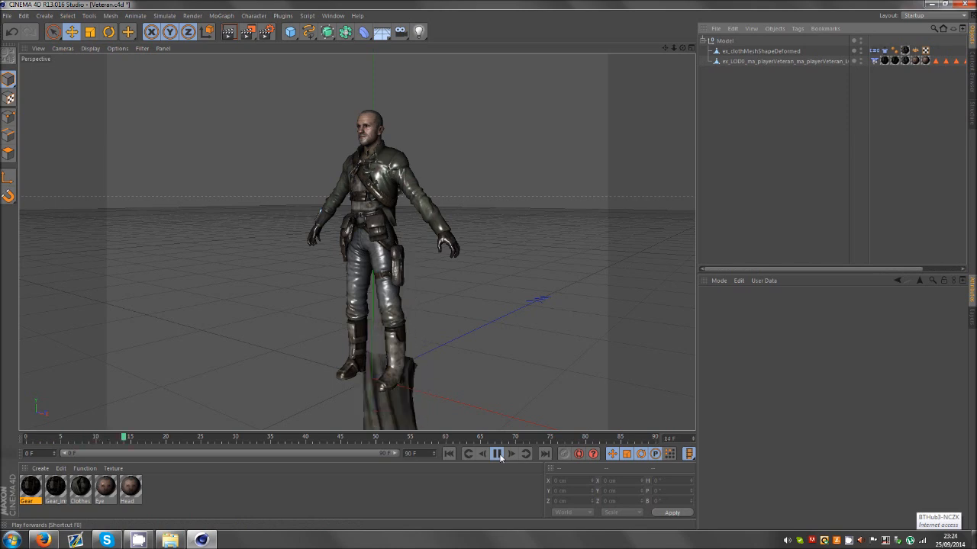
click(496, 454)
click(451, 455)
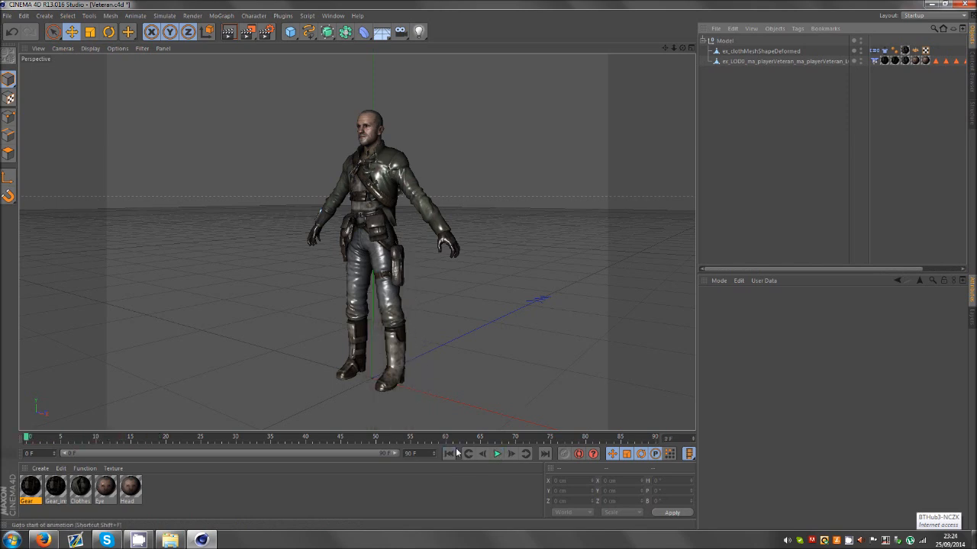
- Assign the merged character mesh as the Cloth Belt tag's Belt on object and set the coat tail's waist points again
click(874, 51)
drag(764, 62, 737, 345)
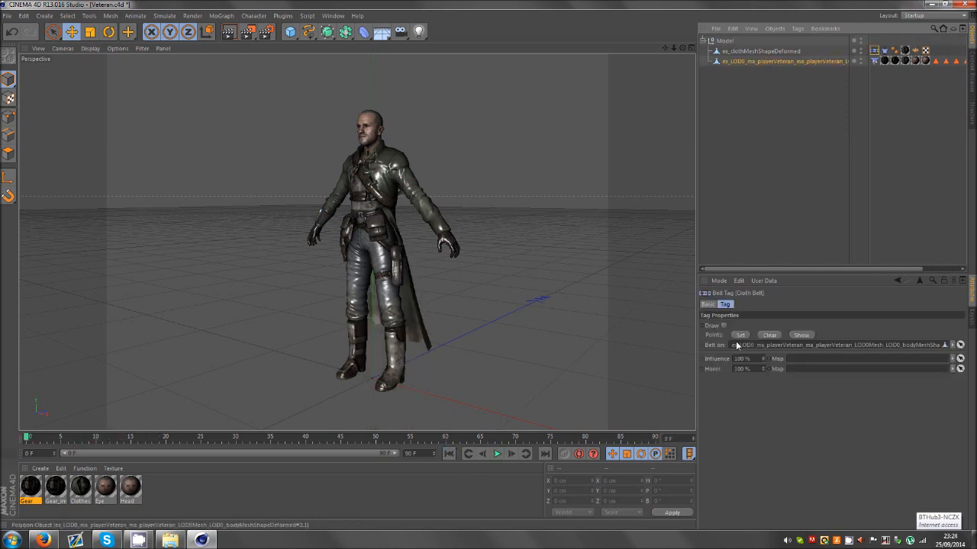
click(763, 52)
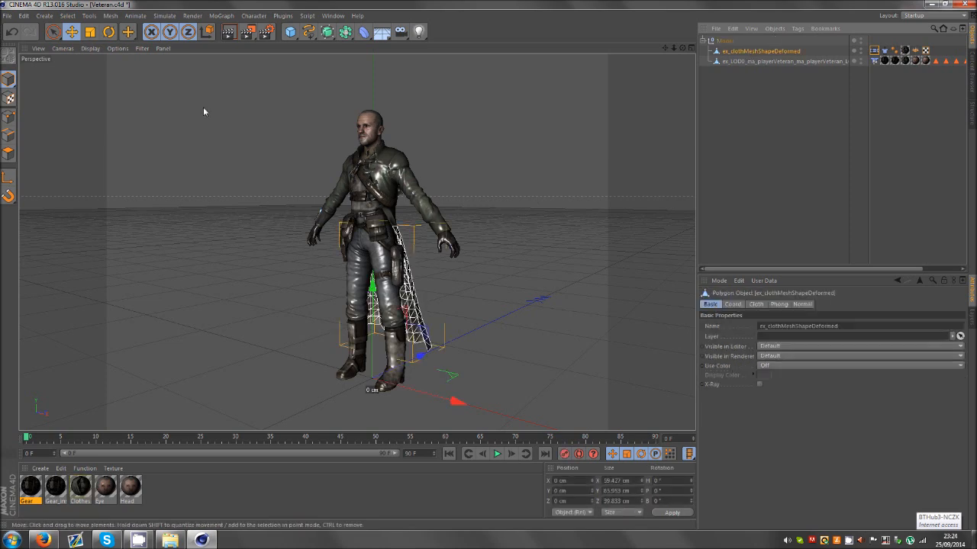
click(9, 116)
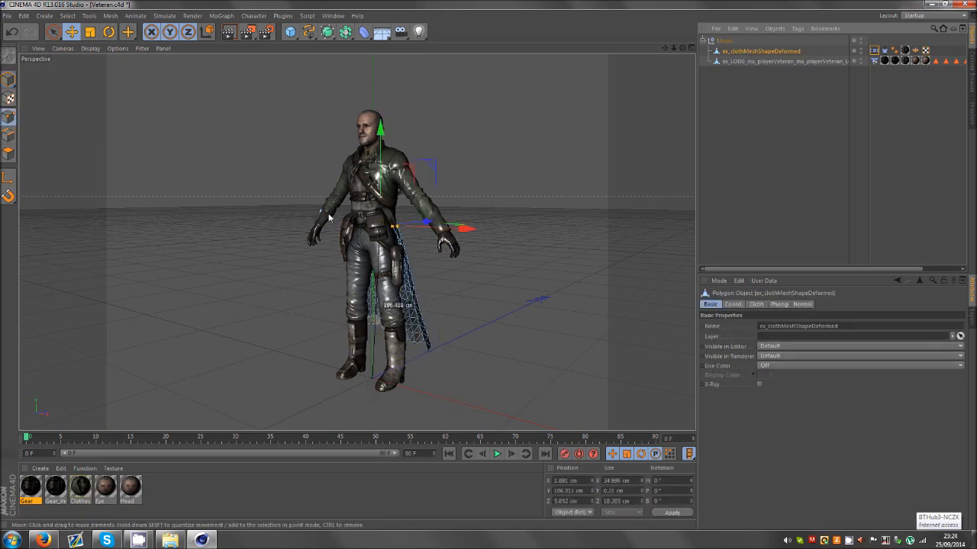
click(874, 51)
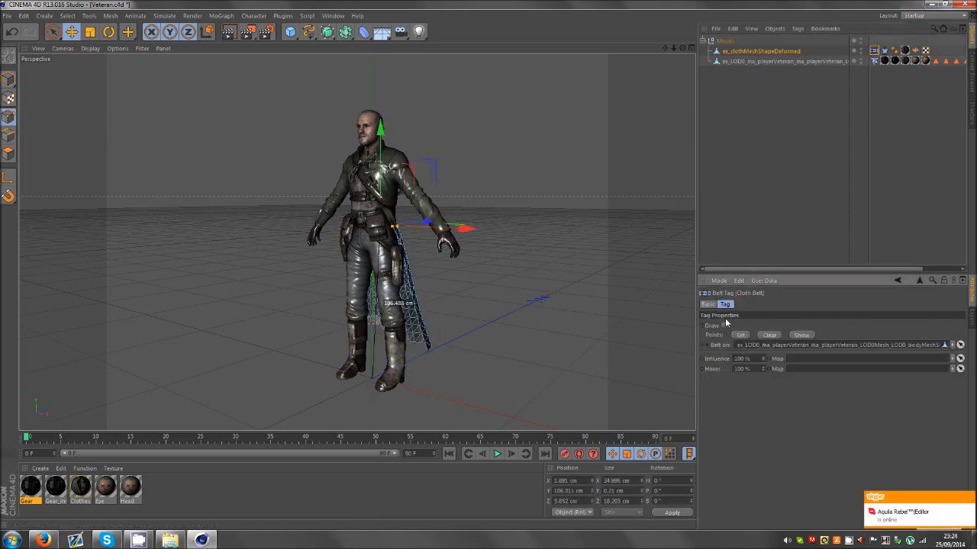
click(790, 136)
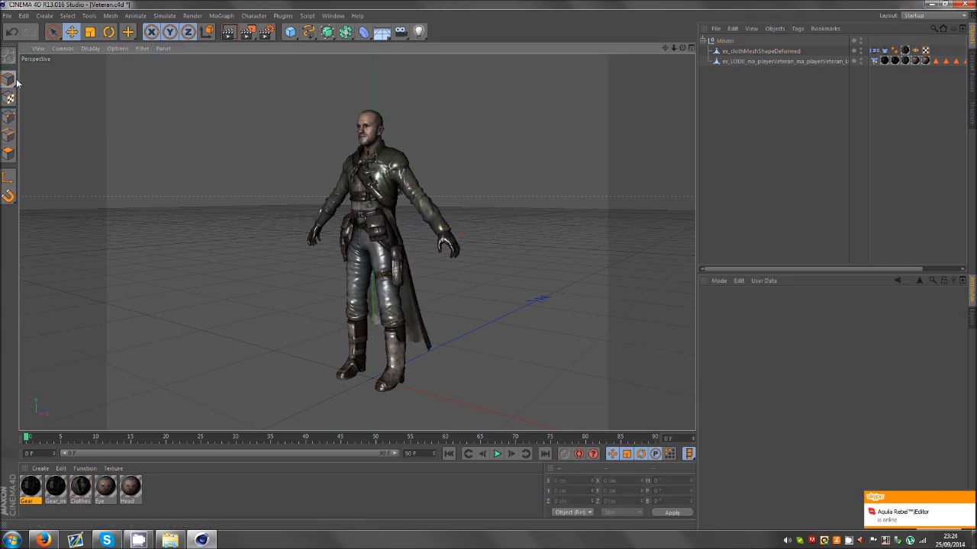
- Play the simulation, pause it partway, and inspect the coat tail hanging behind the legs from the side
click(498, 455)
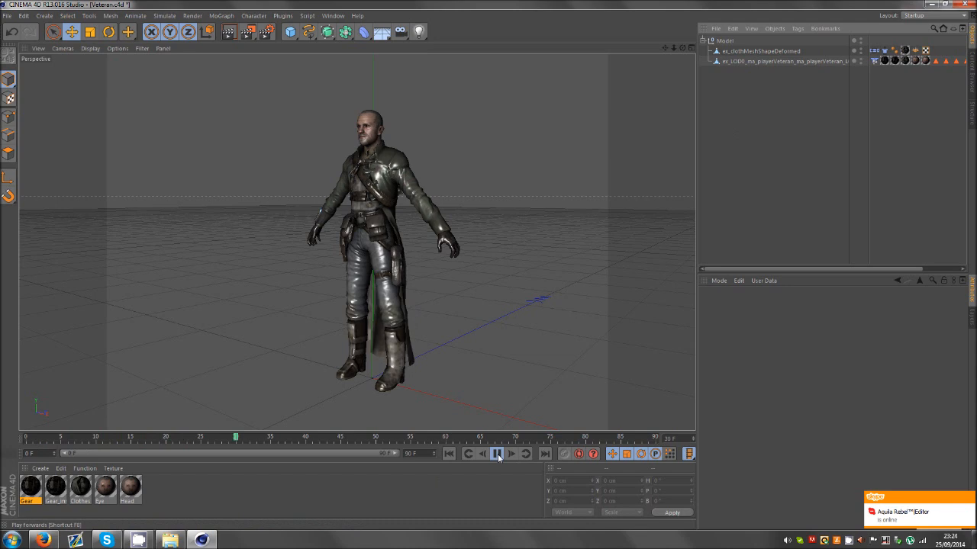
click(498, 455)
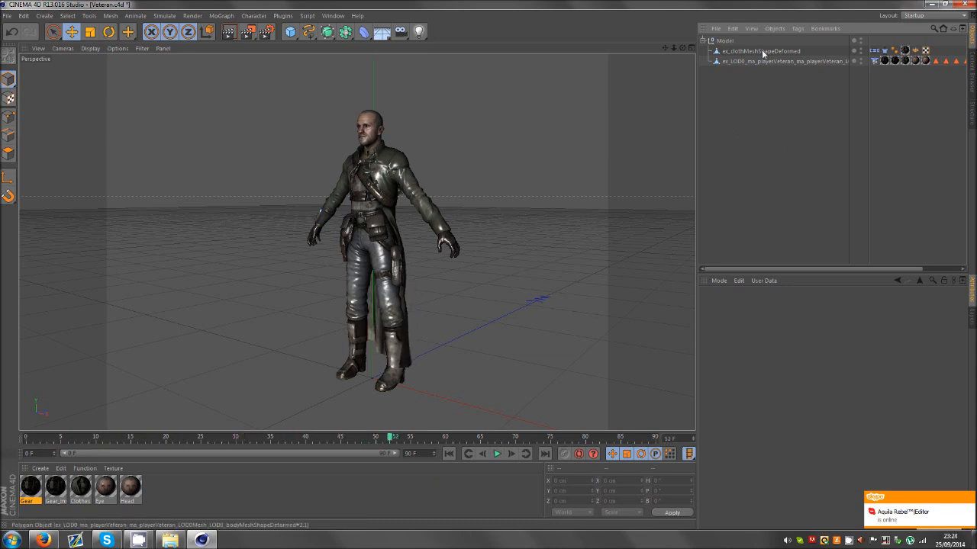
drag(683, 48, 488, 264)
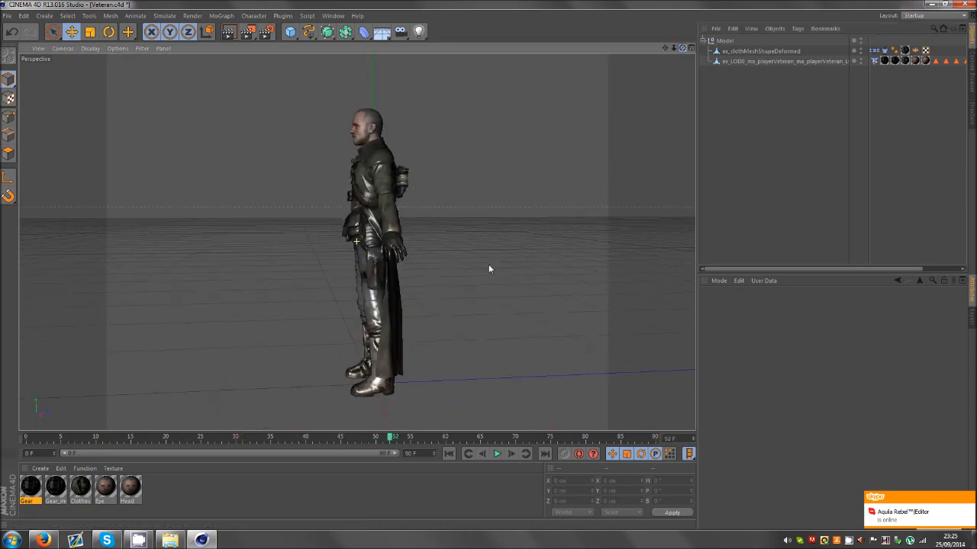
- Move the merged character mesh forward along its Z axis, deselect it, and replay the simulation from the first frame
click(728, 61)
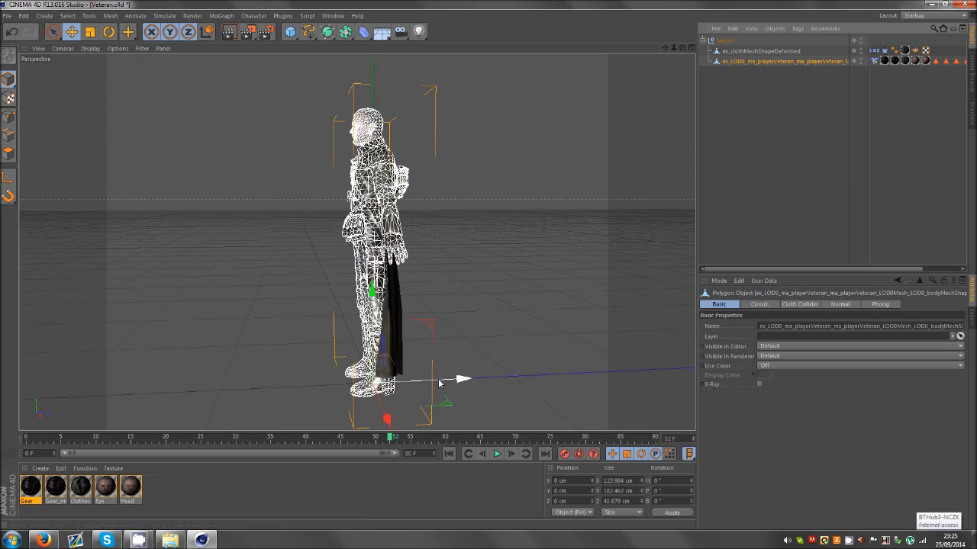
drag(447, 381, 359, 374)
click(721, 176)
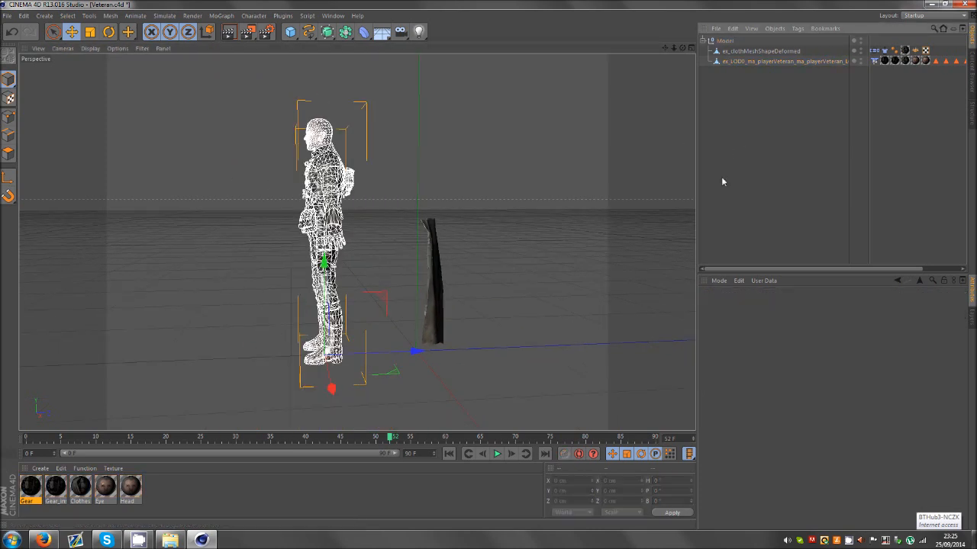
click(449, 453)
click(498, 454)
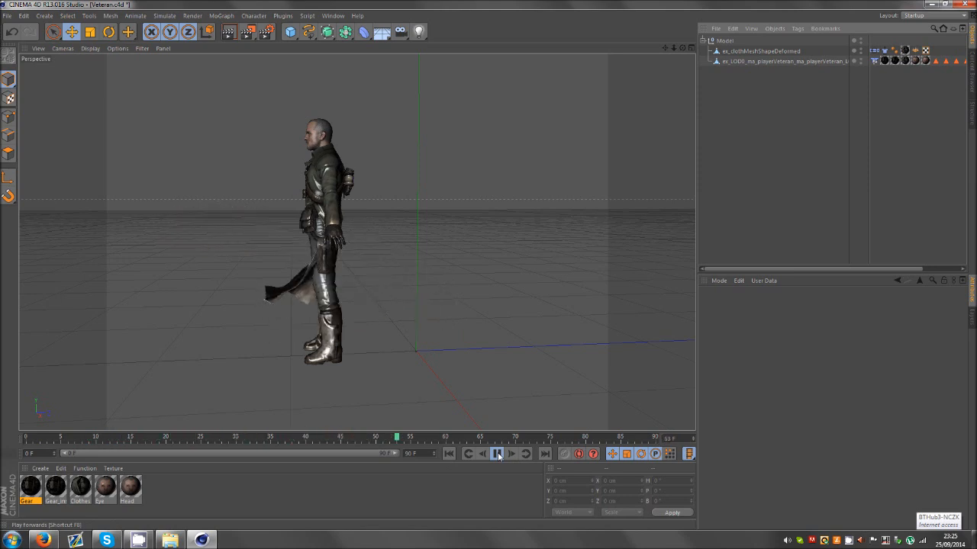
- Stop the playback and undo the character mesh's forward move
click(498, 454)
key(ctrl+z)
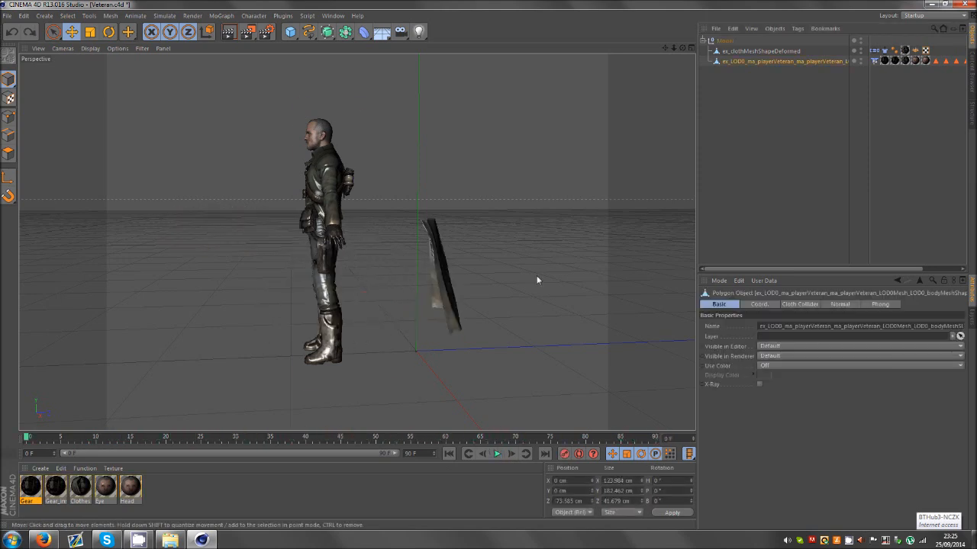
key(ctrl+z)
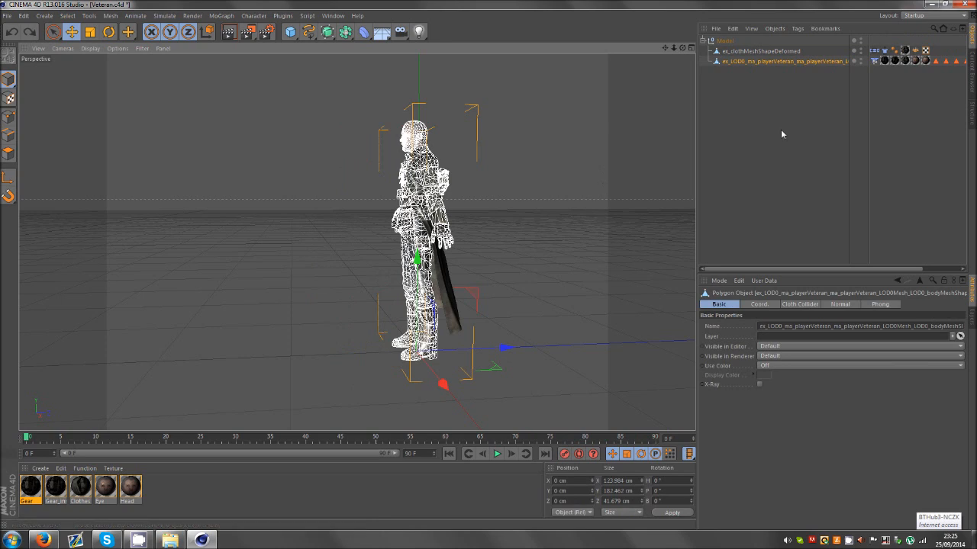
- Replay the cloth simulation with the character back in place, rewind to the first frame, and view the character from the front
click(487, 374)
click(498, 454)
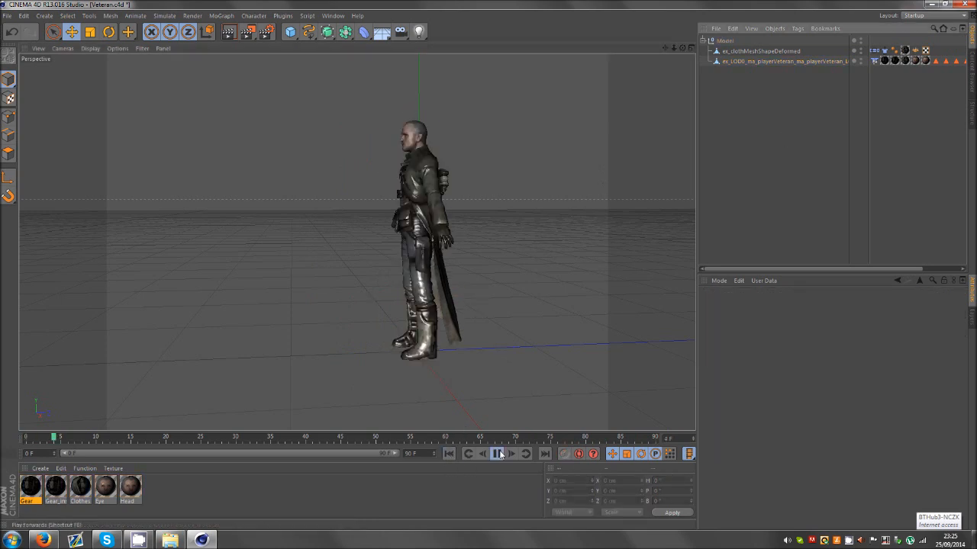
click(498, 454)
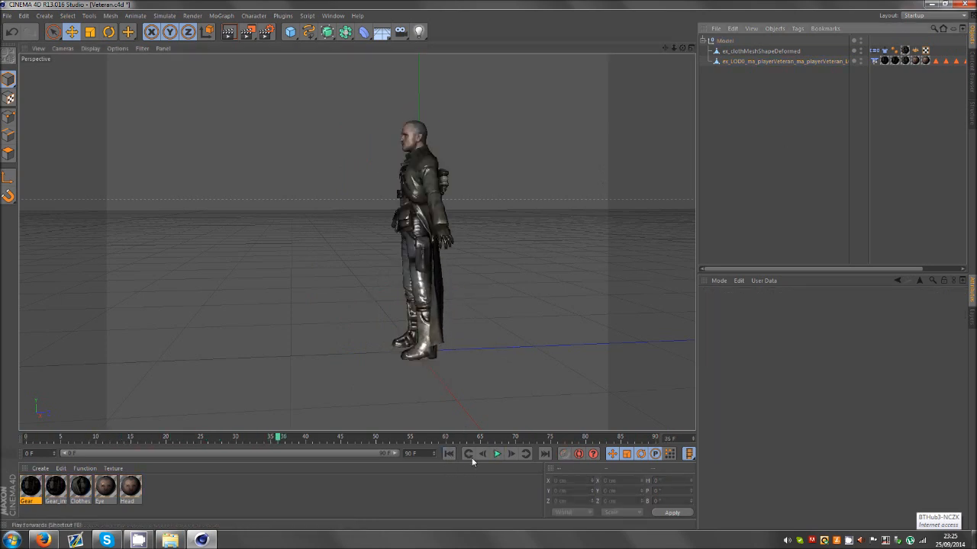
click(449, 454)
mouse_move(683, 48)
mouse_down()
mouse_move(488, 264)
mouse_move(683, 48)
mouse_up()
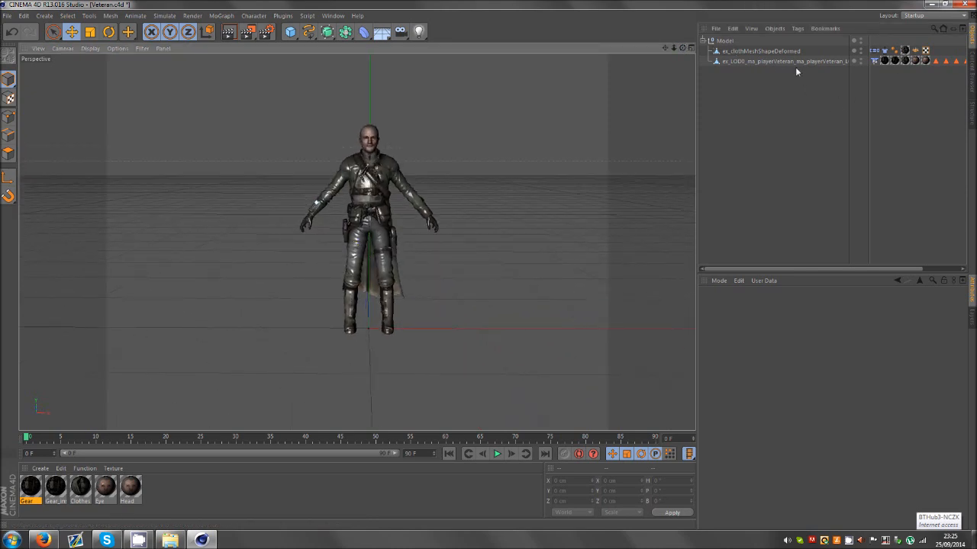
click(746, 61)
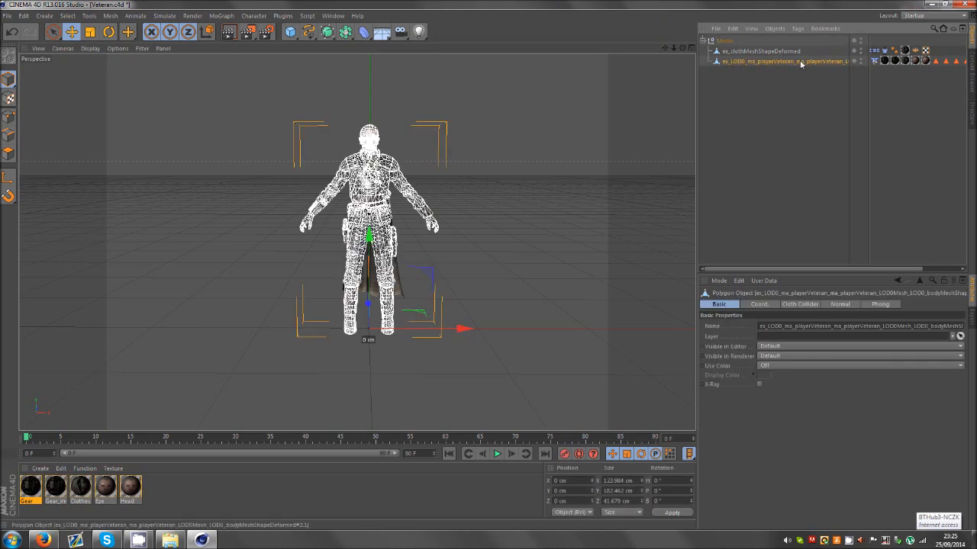
click(734, 111)
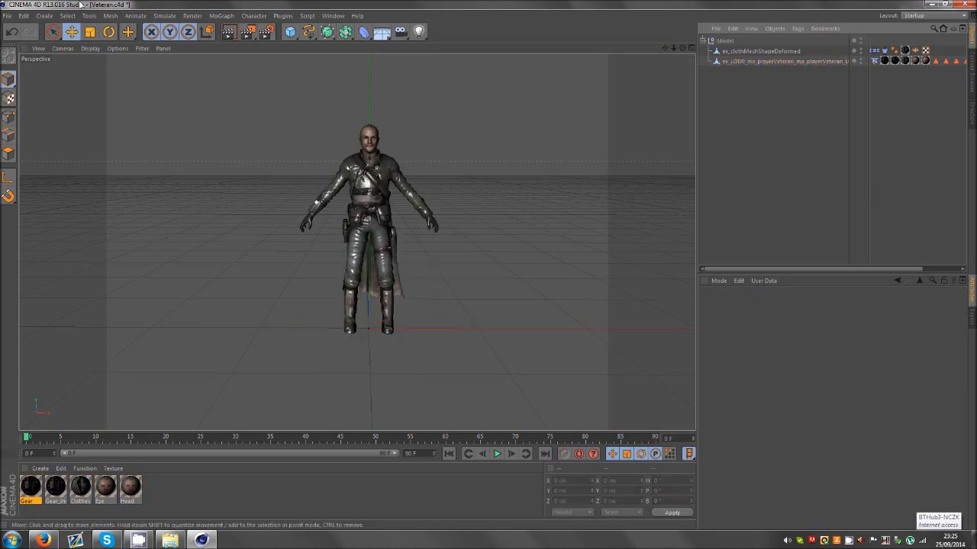
- Open bones with fingers.c4d from Documents > Faex Editing > Cinema 4D and bring its Skeleton object into the Veteran scene
click(7, 15)
click(18, 53)
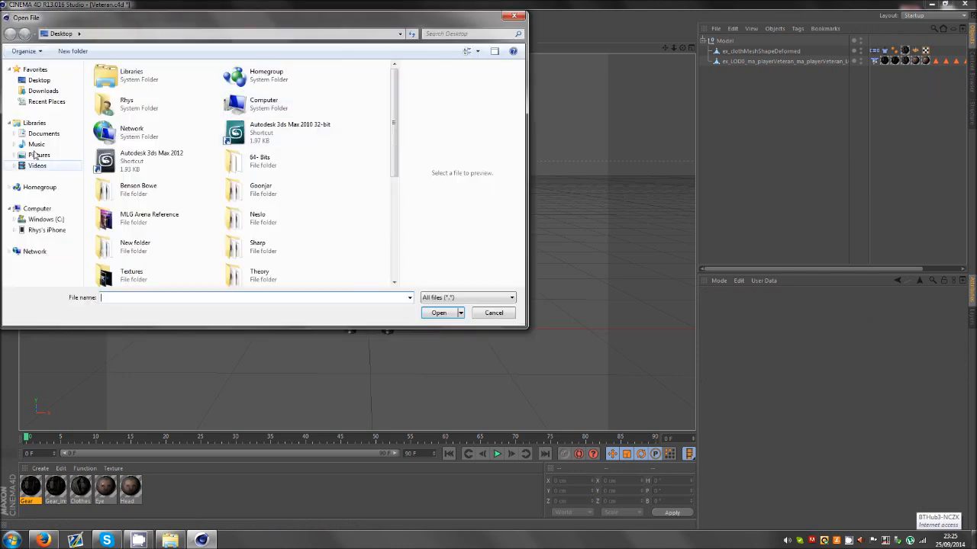
click(43, 133)
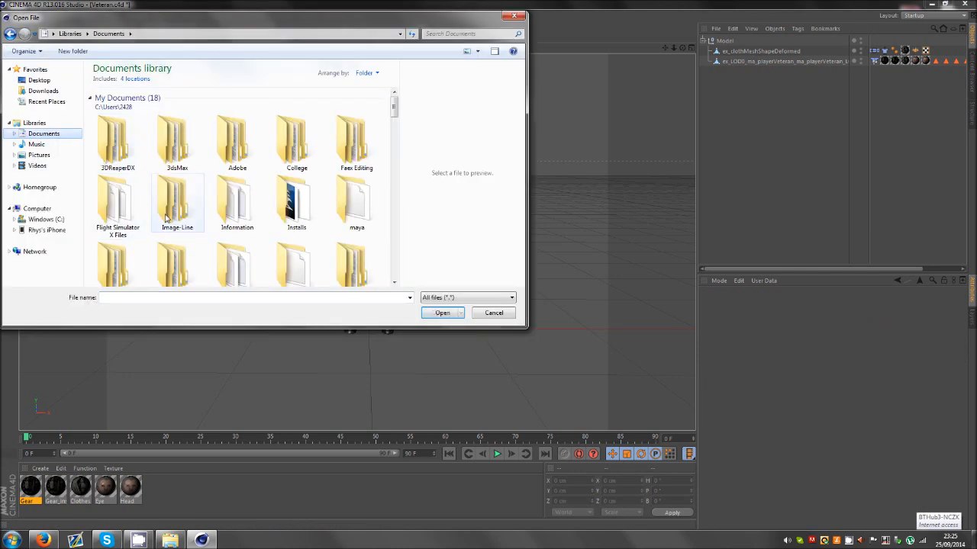
double_click(356, 139)
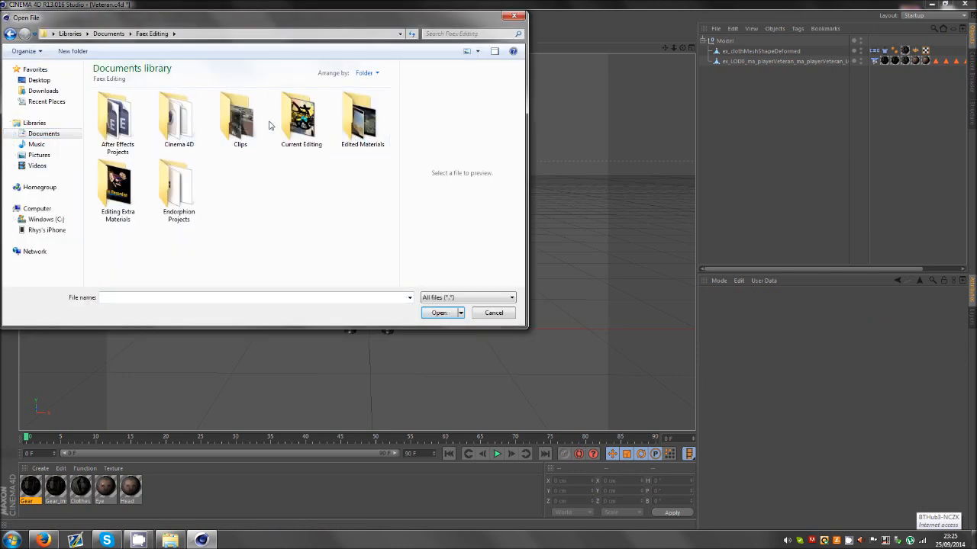
double_click(205, 130)
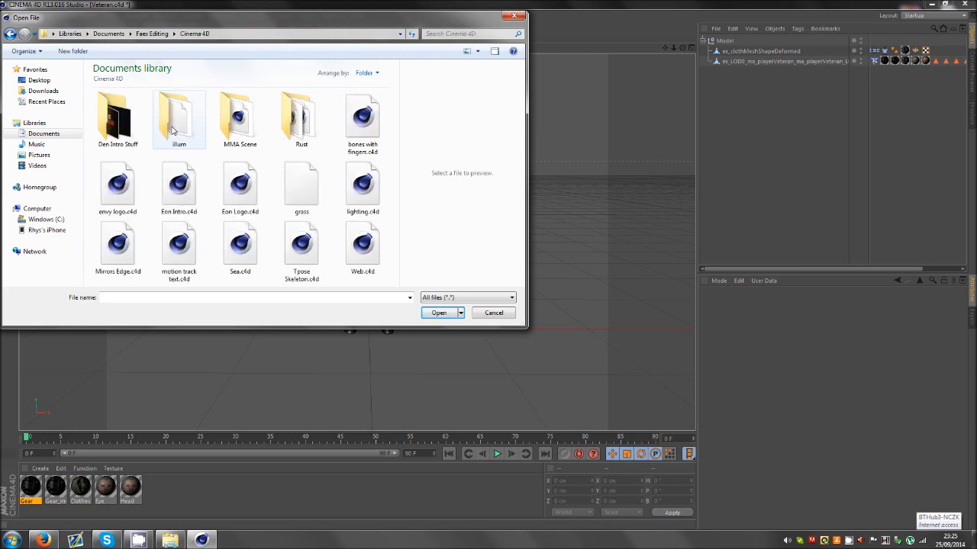
double_click(363, 124)
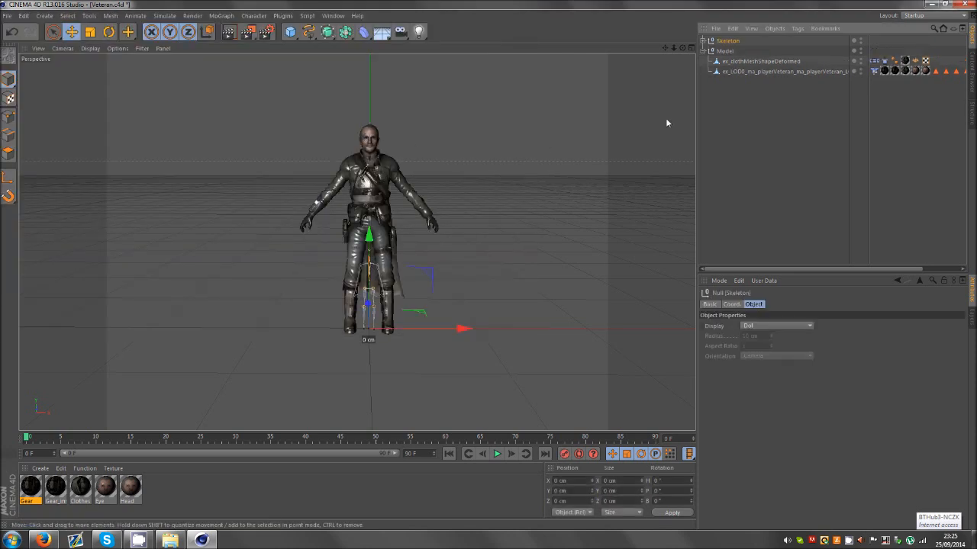
- Scale the skeleton up uniformly until it matches the character's height
key(t)
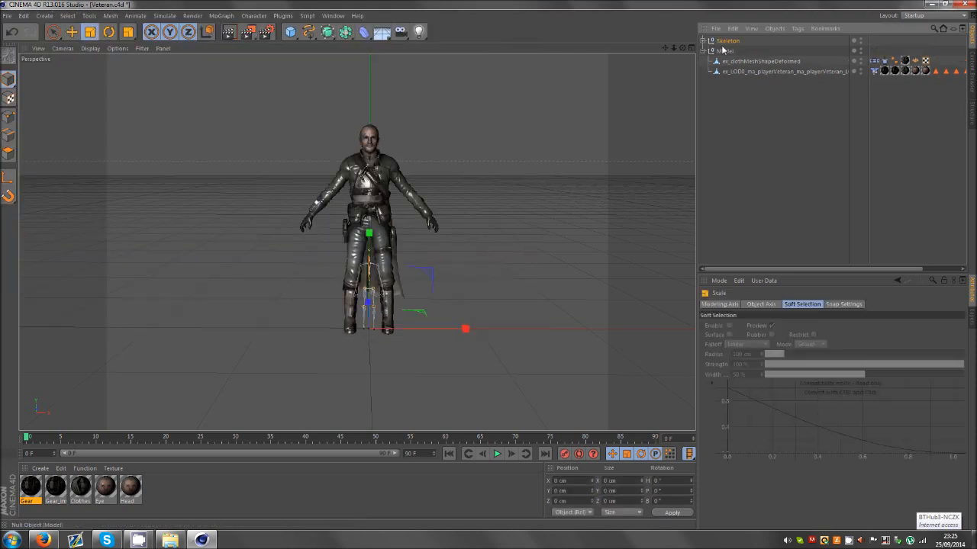
drag(427, 357, 489, 265)
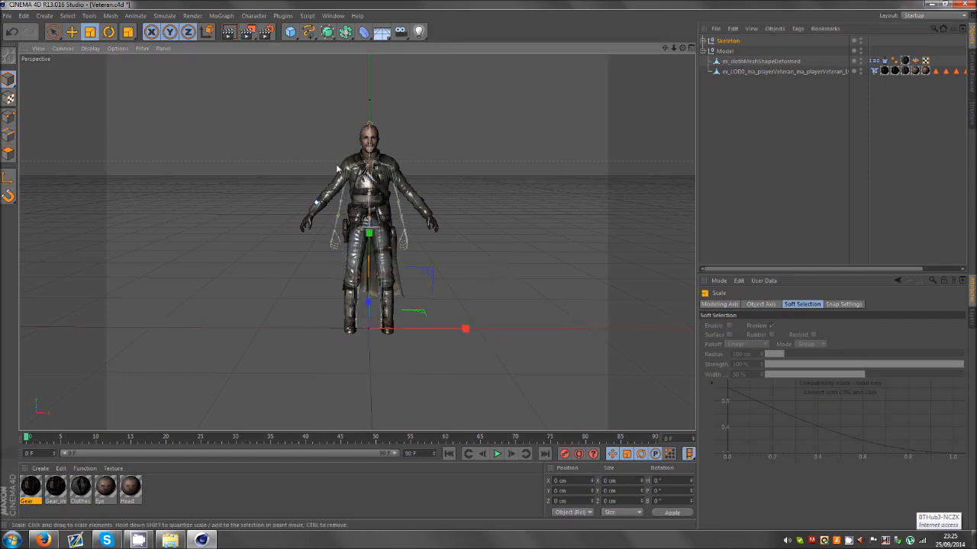
scroll(384, 161, up, 3)
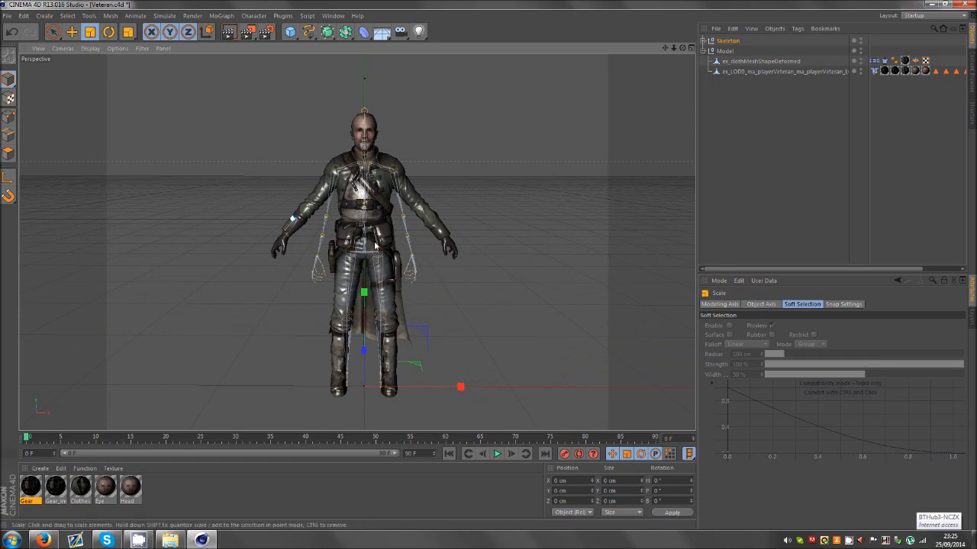
- Parent the Skeleton under the merged character mesh and expand its joint hierarchy, working in the Front view
middle_click(480, 255)
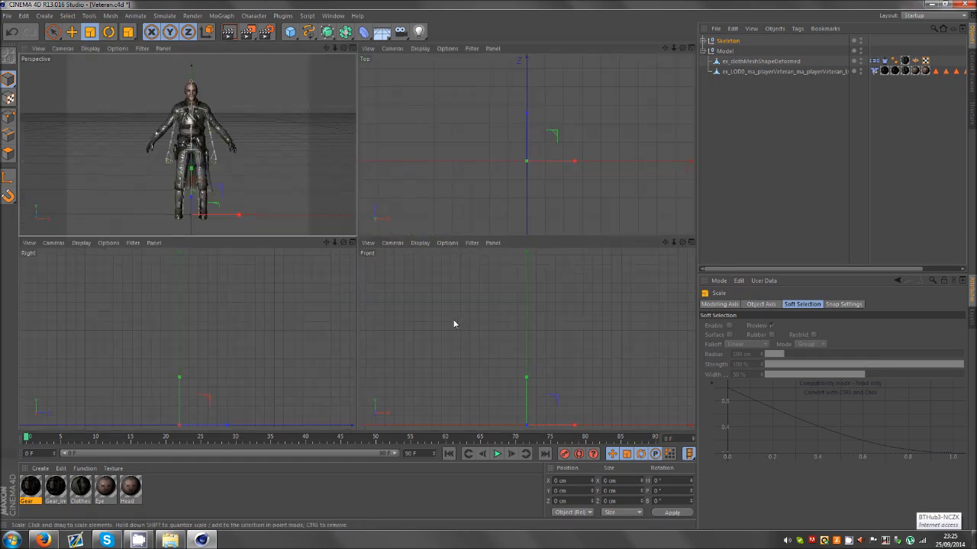
middle_click(471, 325)
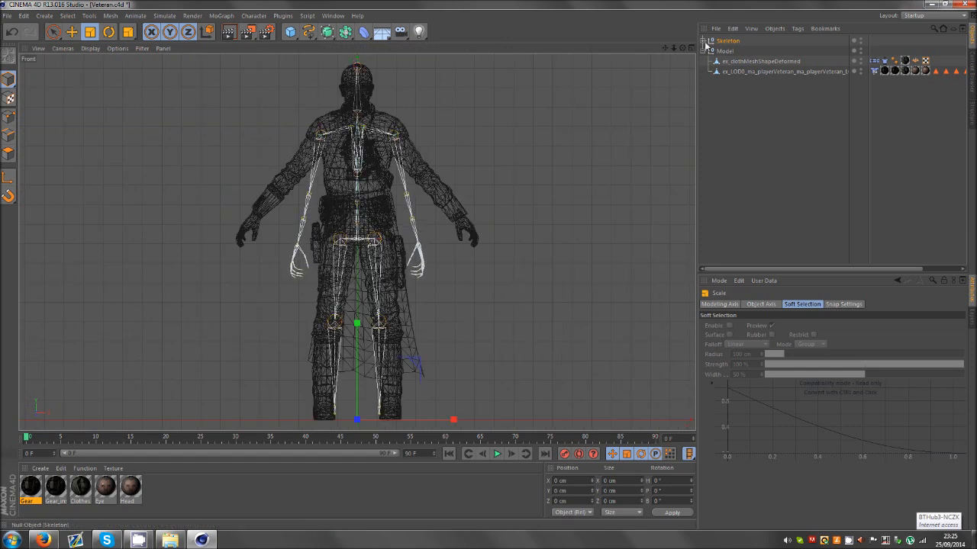
drag(727, 75, 727, 73)
click(714, 71)
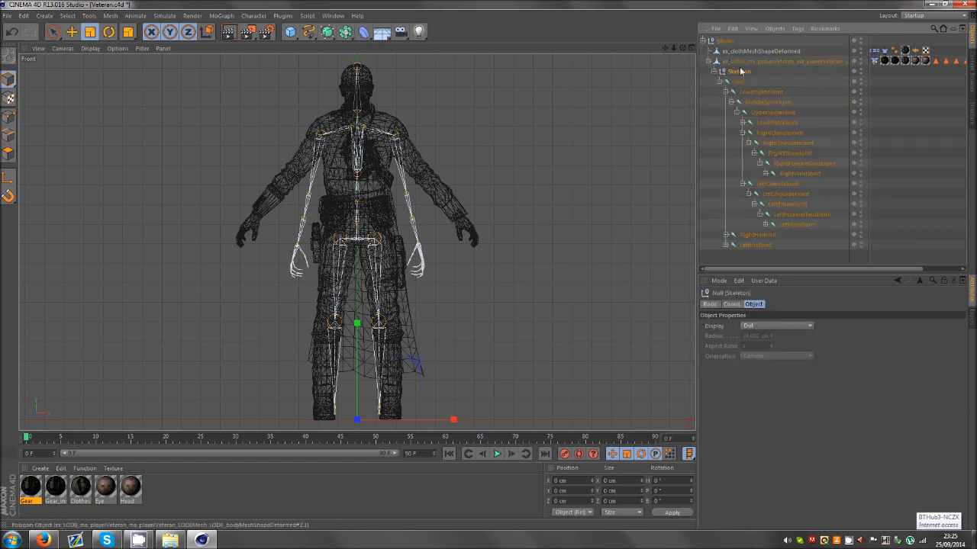
- Rotate the right shoulder joint outward about 26° and the left one to match, aligning the arm bones with the mesh's arms
click(783, 155)
click(788, 142)
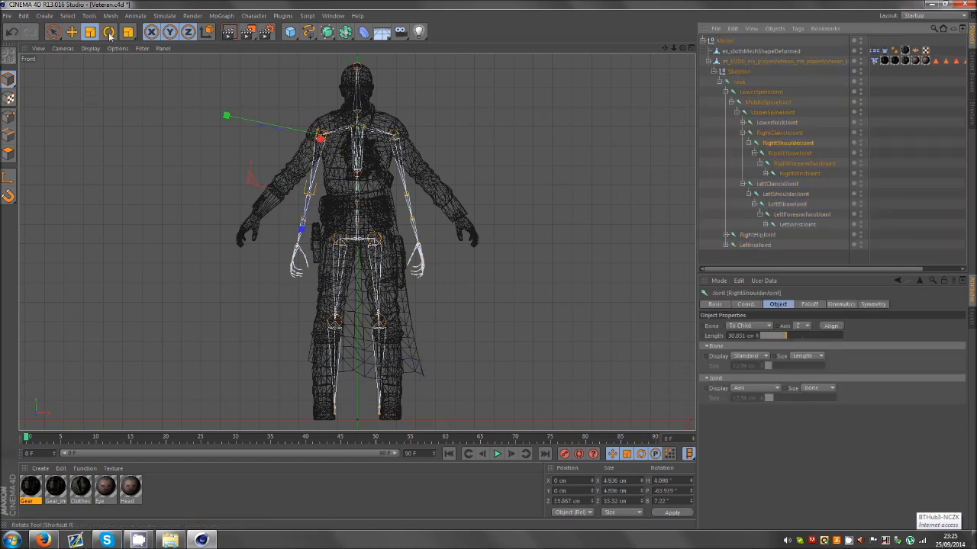
key(r)
drag(338, 197, 310, 196)
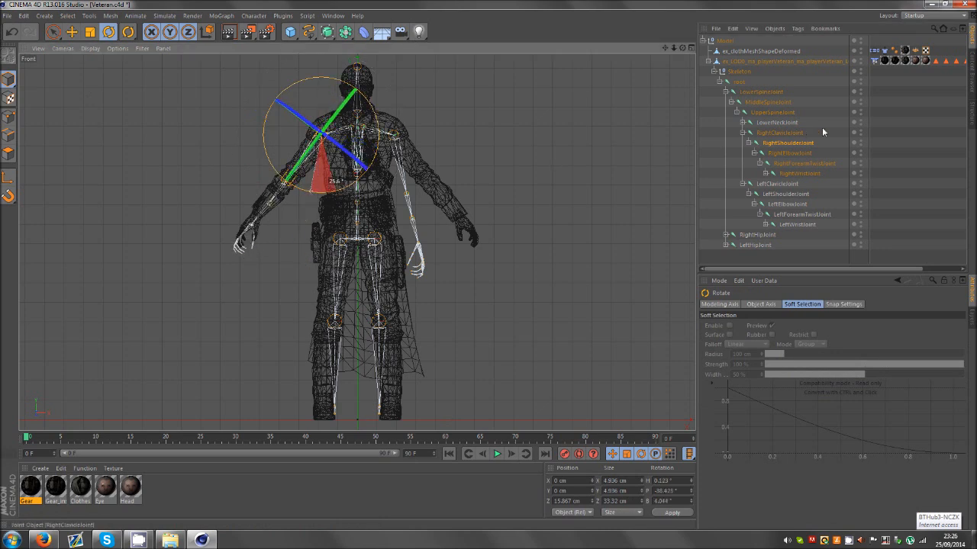
click(786, 194)
drag(458, 152, 433, 169)
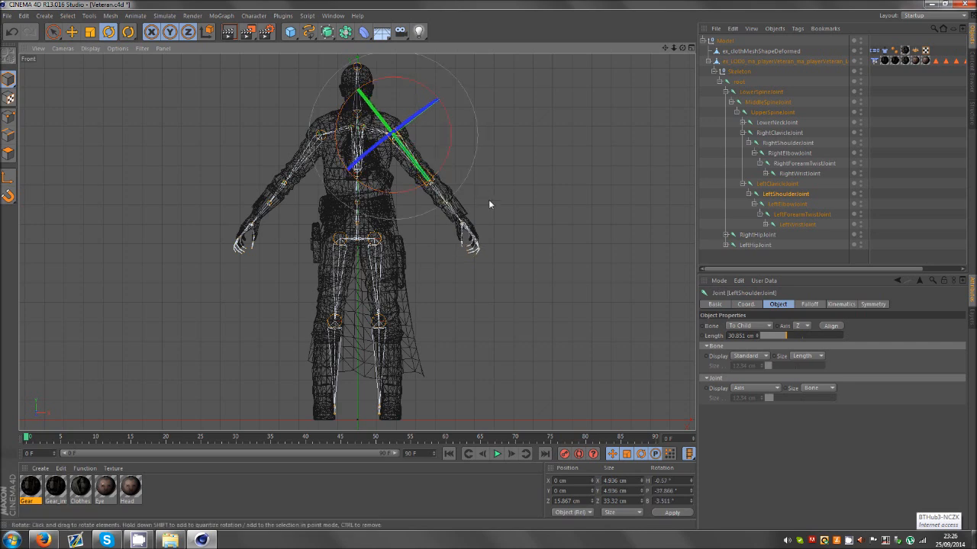
- Move the whole skeleton along Z to about -1.8 cm to fit it inside the body in the Right view
middle_click(488, 200)
middle_click(412, 229)
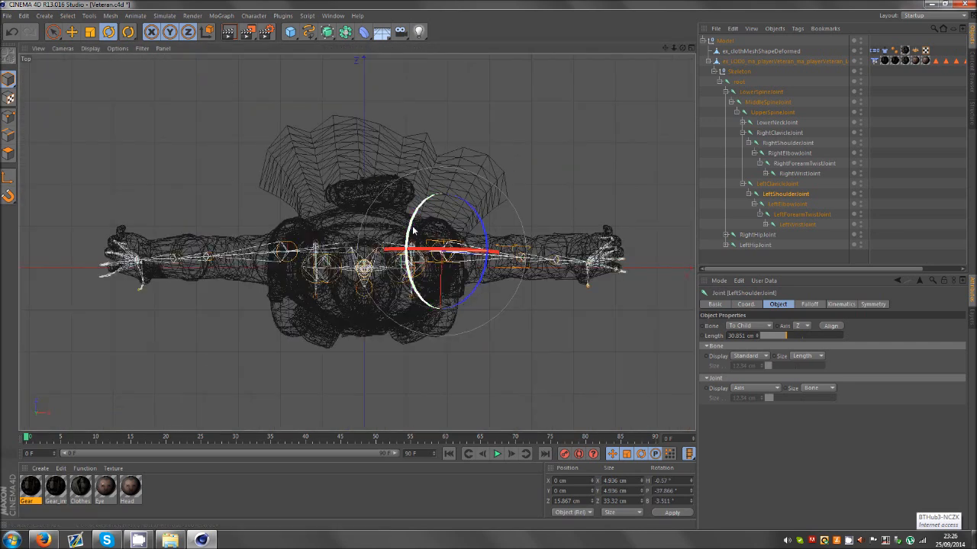
middle_click(412, 230)
middle_click(262, 148)
middle_click(273, 185)
middle_click(229, 342)
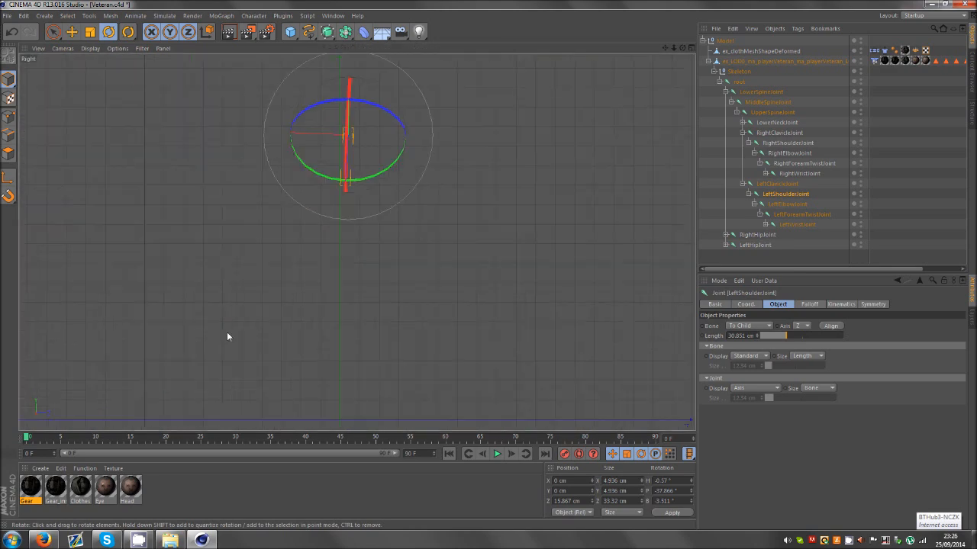
key(e)
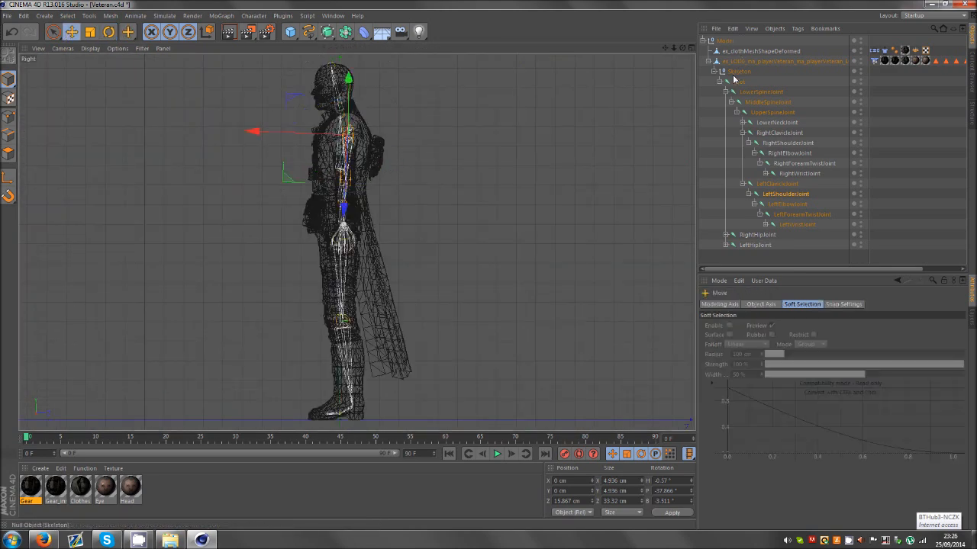
click(734, 75)
drag(367, 416, 362, 421)
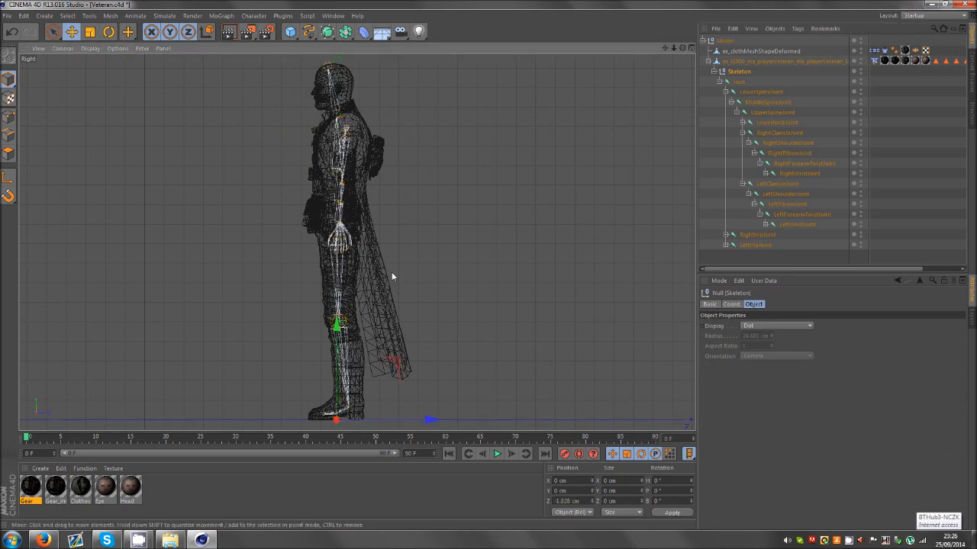
- Rotate the right and left shoulder joints slightly in the Top view to line the arm bones up with the mesh's arms
click(786, 144)
middle_click(466, 222)
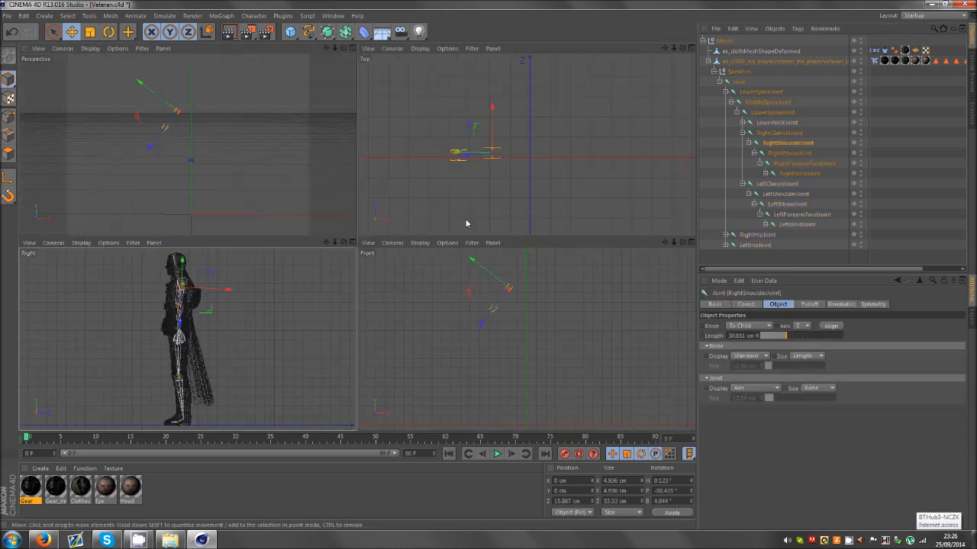
middle_click(469, 214)
click(109, 32)
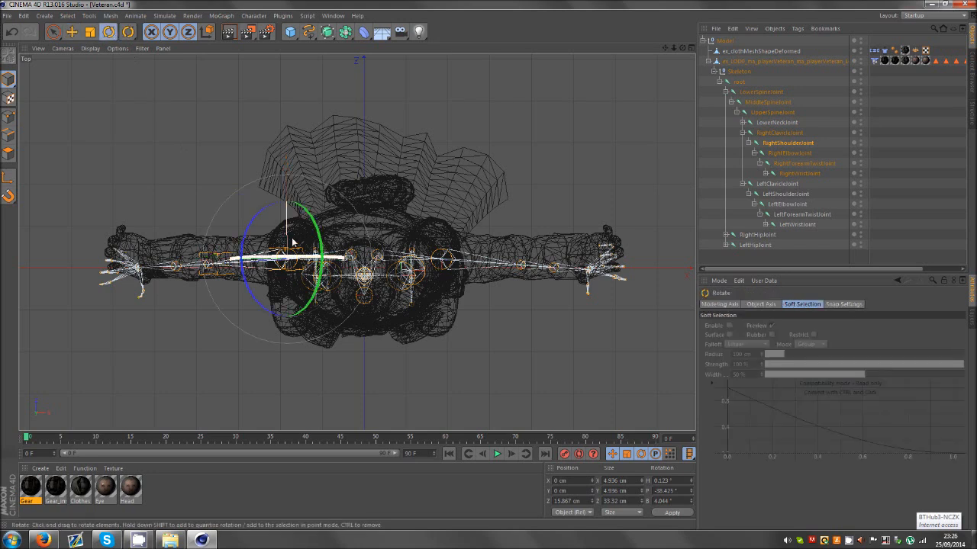
drag(321, 238, 321, 241)
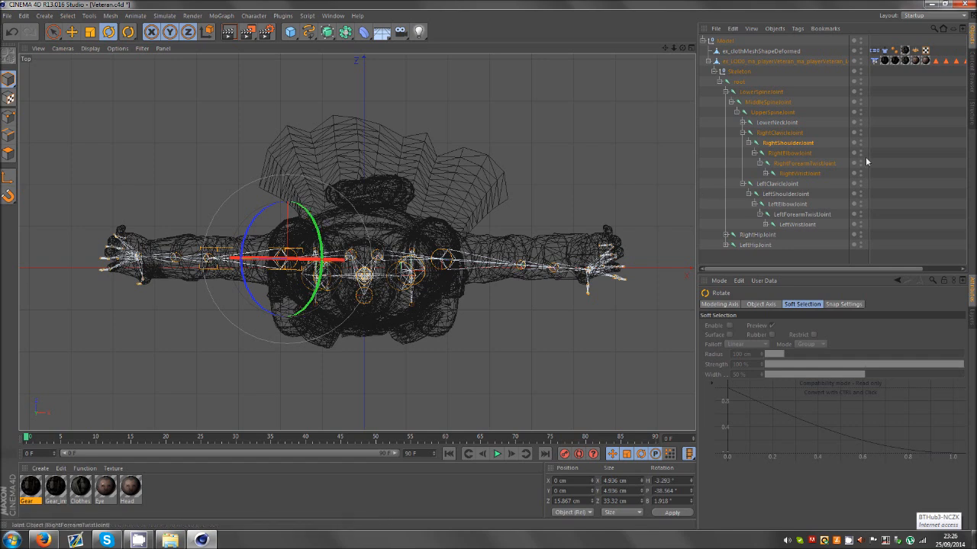
click(514, 272)
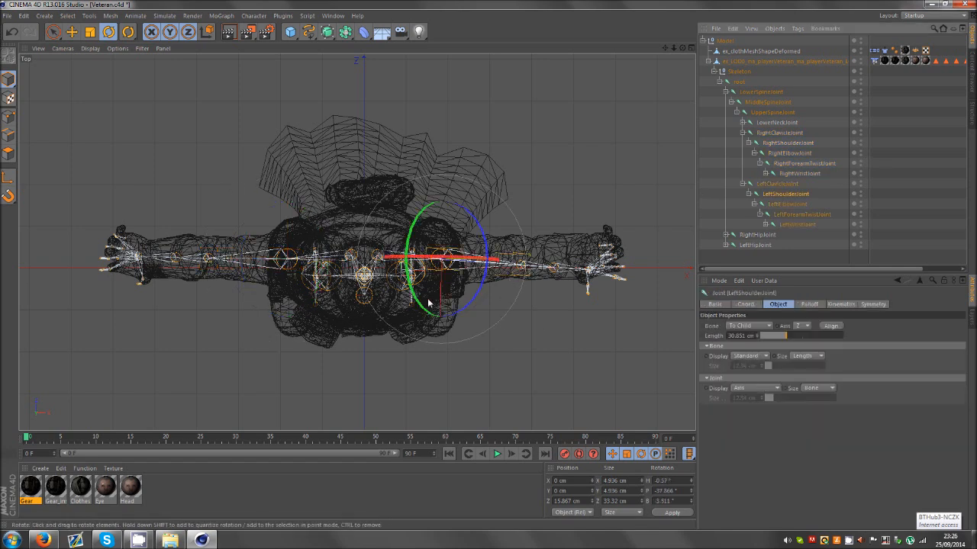
drag(427, 304, 422, 305)
- Rotate the left elbow joint slightly in the Top view to centre the forearm bones, and select the right elbow joint
click(773, 205)
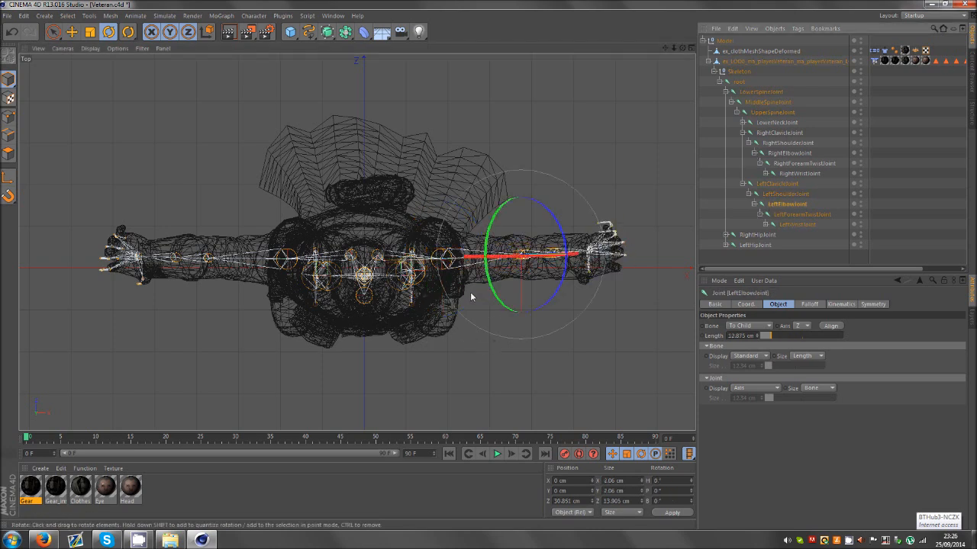
drag(488, 290, 490, 287)
click(789, 152)
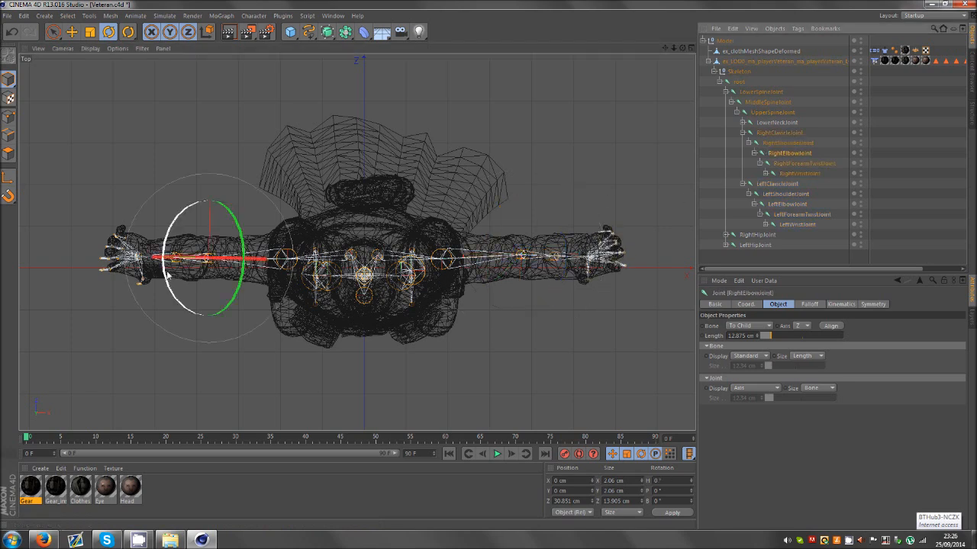
- Move the right wrist joint up the forearm in the Front view to fit the mesh's wrist
middle_click(320, 224)
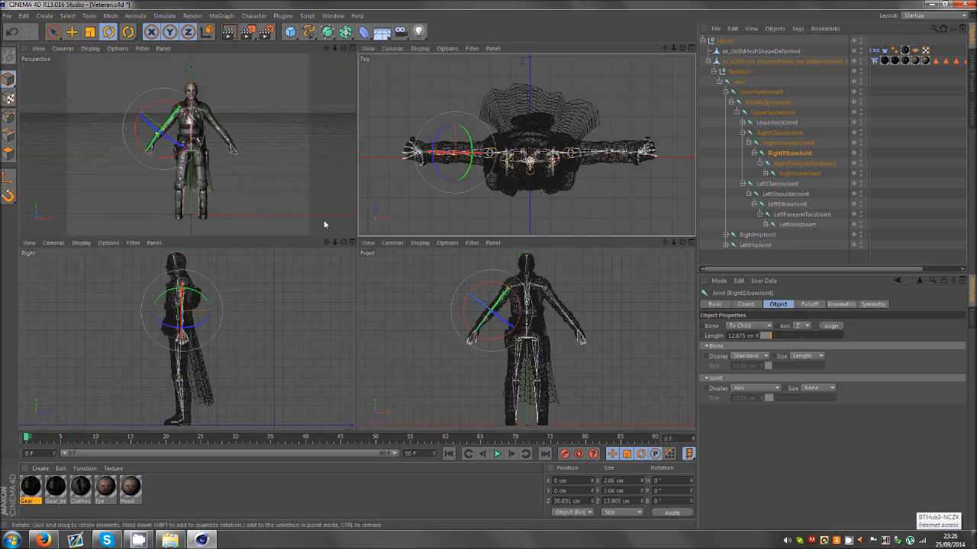
middle_click(405, 295)
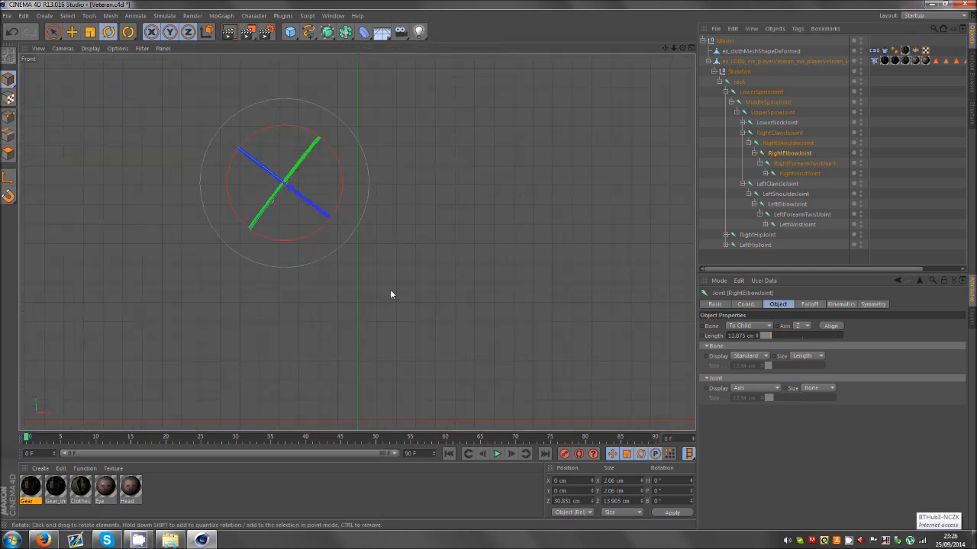
click(799, 173)
key(e)
scroll(101, 62, up, 2)
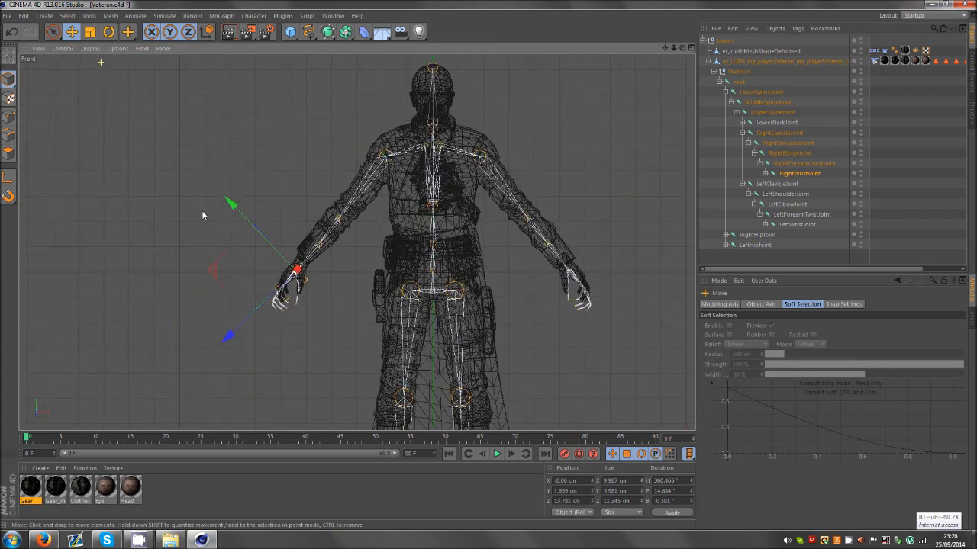
scroll(261, 270, up, 4)
drag(416, 313, 420, 301)
drag(664, 49, 664, 51)
- Move the left wrist joint inward and up in the Front view to fit the mesh's left wrist, and clear the selection
click(792, 227)
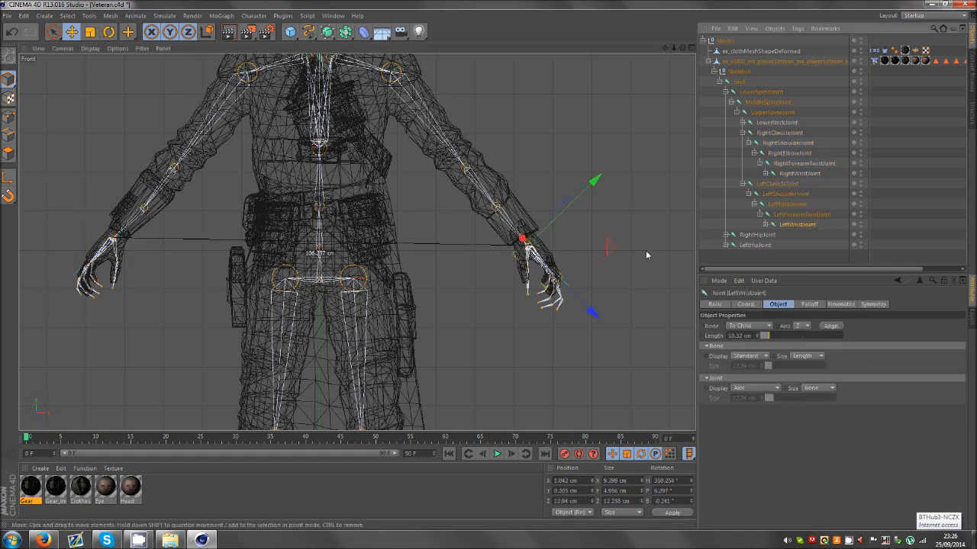
drag(640, 243, 641, 242)
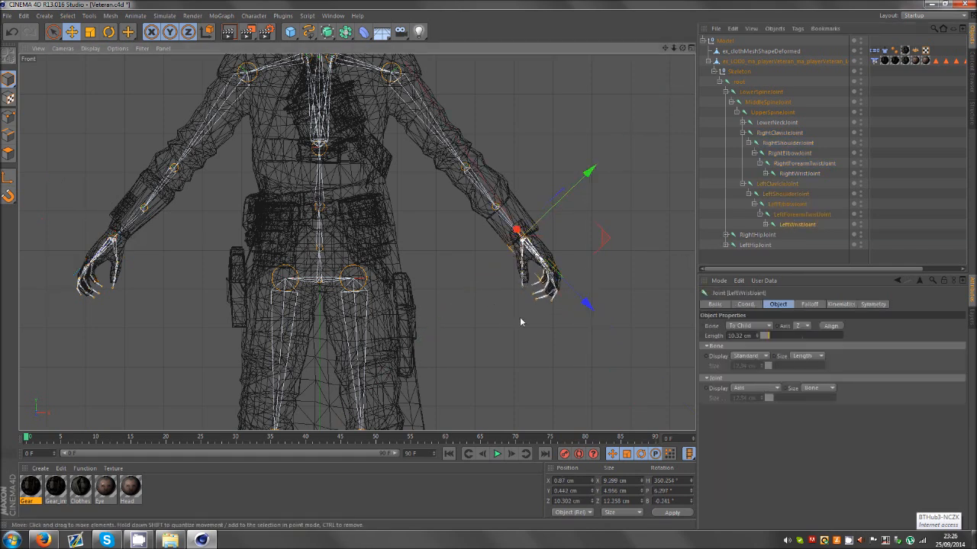
click(944, 239)
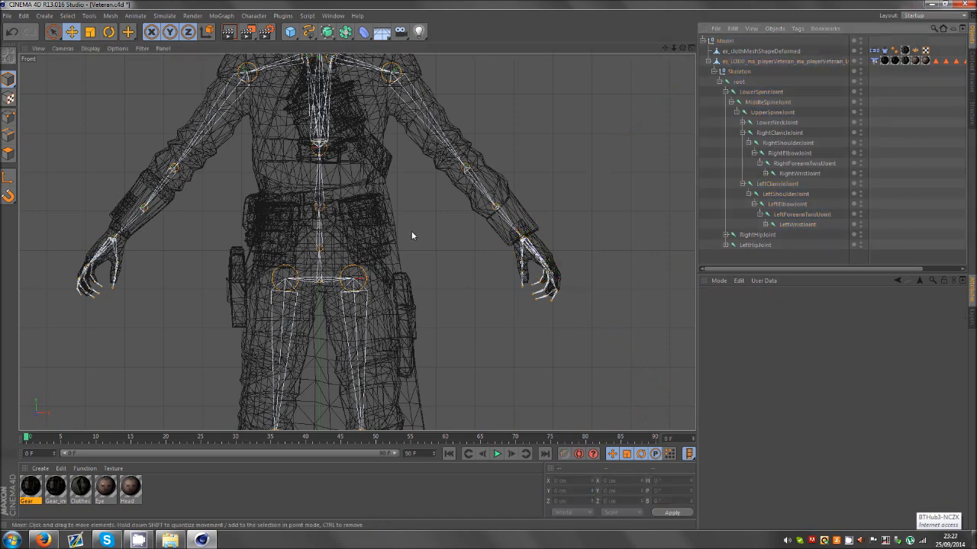
- Rotate the right and left hip joints slightly outward in the Front view to align the leg bones, and check them from the Right view
mouse_move(673, 47)
mouse_down()
mouse_move(486, 265)
mouse_move(501, 264)
mouse_move(673, 51)
mouse_up()
drag(519, 237, 550, 204)
click(759, 235)
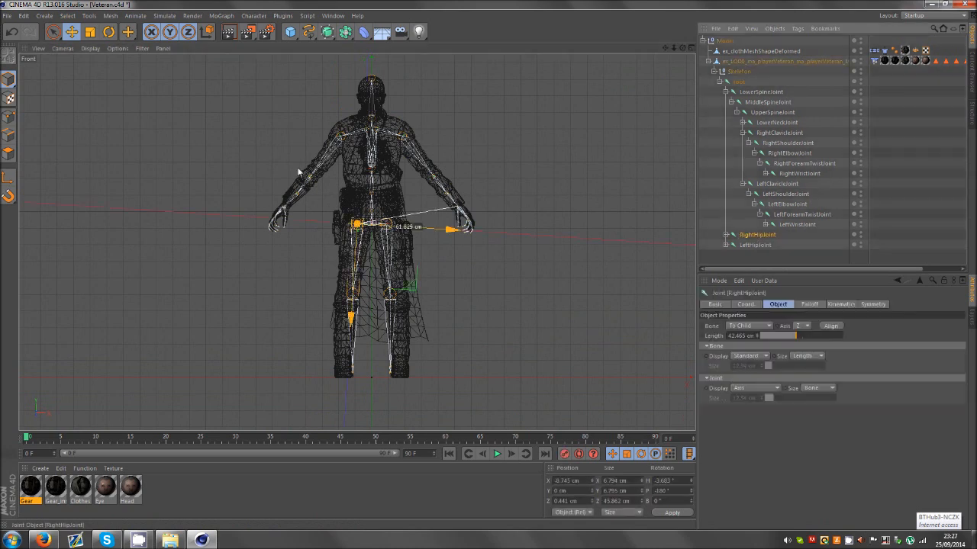
click(109, 32)
drag(366, 281, 404, 280)
click(747, 245)
middle_click(465, 305)
middle_click(245, 336)
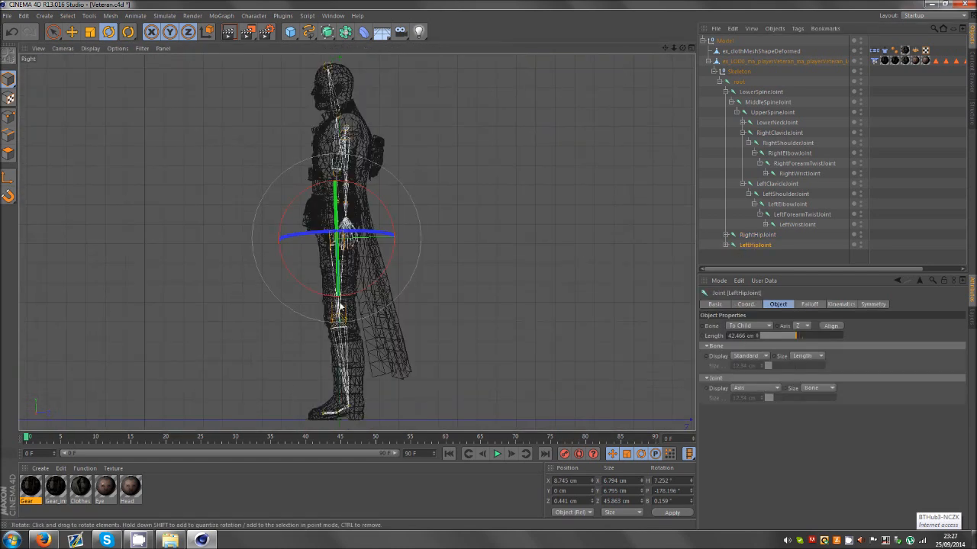
click(651, 203)
- Insert a duplicate of the upper neck joint between the lower neck joint and the original upper neck joint
scroll(293, 61, up, 3)
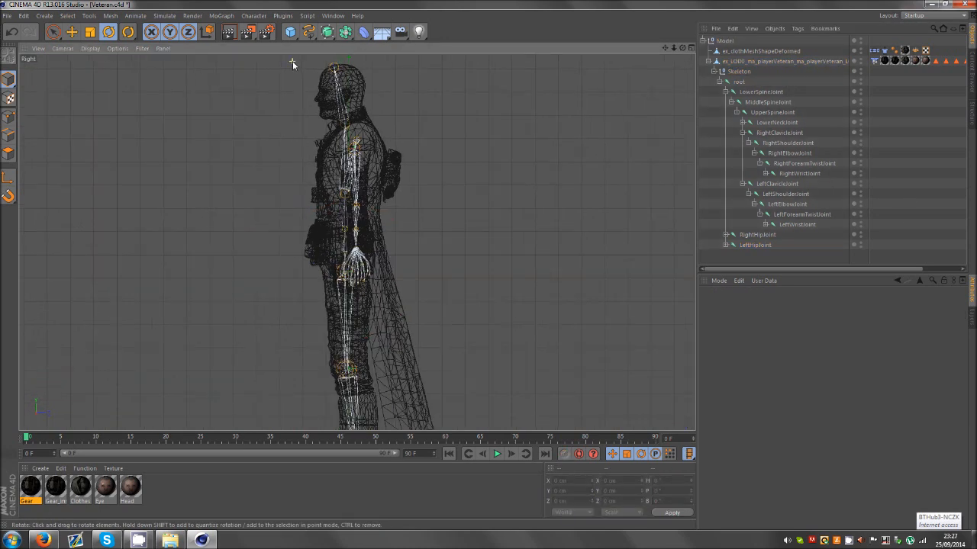
drag(664, 48, 653, 154)
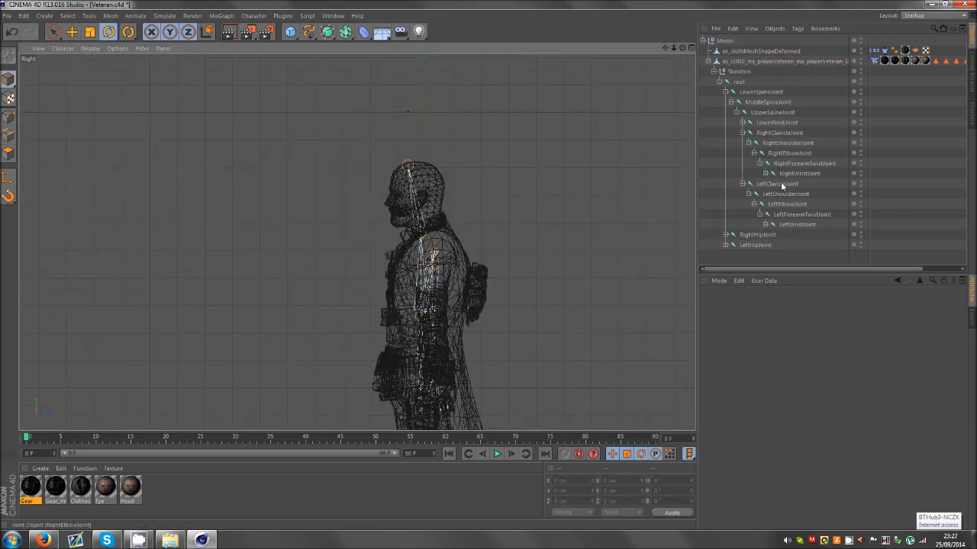
click(742, 132)
click(761, 124)
click(742, 123)
click(769, 137)
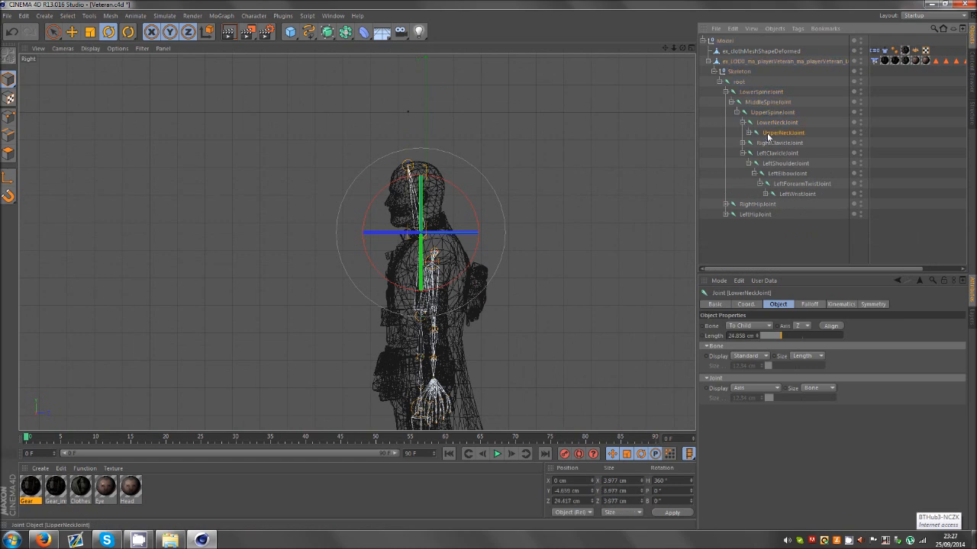
mouse_move(769, 135)
ctrl+mouse_down()
mouse_move(775, 128)
mouse_move(769, 135)
ctrl+mouse_up()
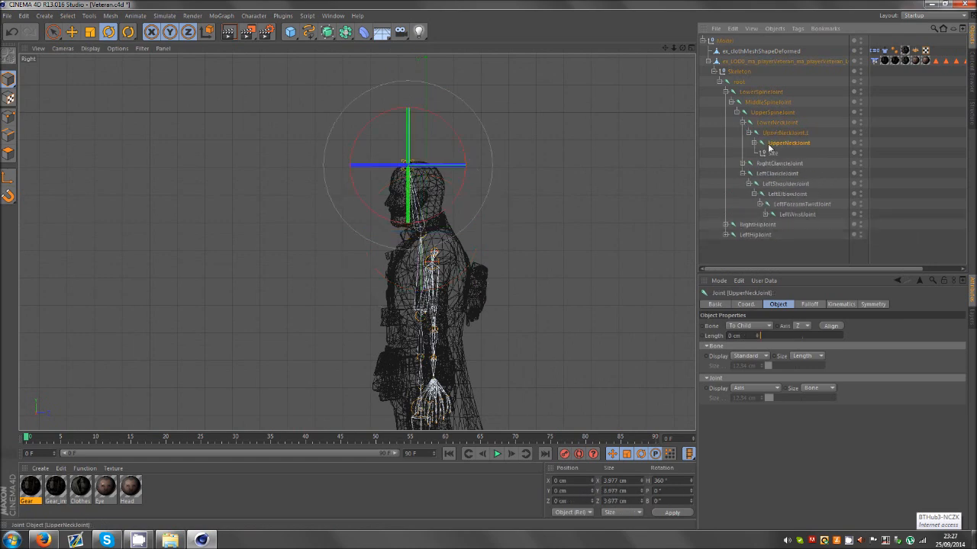
- Move the lower neck joint to the base of the neck and the duplicated neck joint just above it in the Right view
click(777, 122)
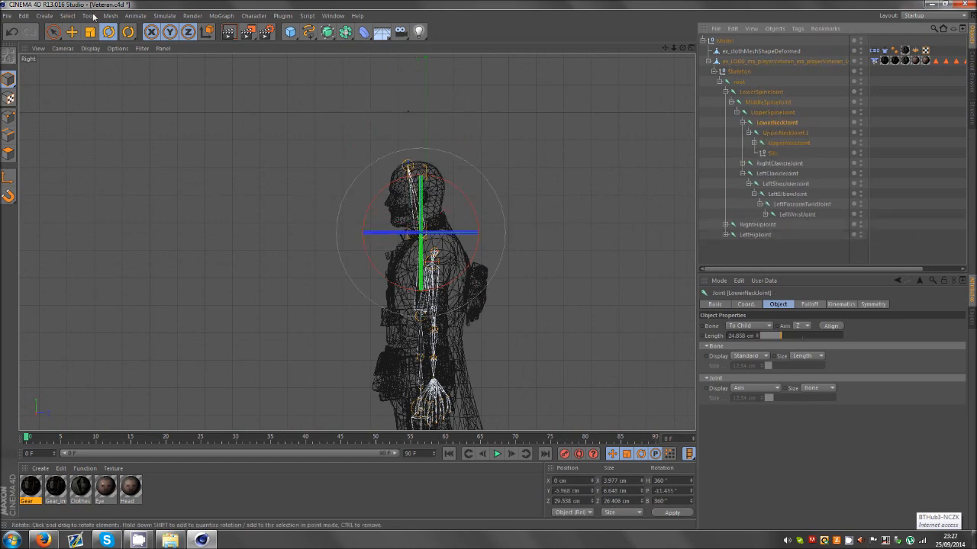
click(72, 32)
drag(474, 204, 478, 207)
click(778, 132)
drag(516, 287, 515, 229)
click(802, 143)
- Rename the lower neck joint as "left to right neck" and the duplicated joint above it as "up and down neck"
click(772, 124)
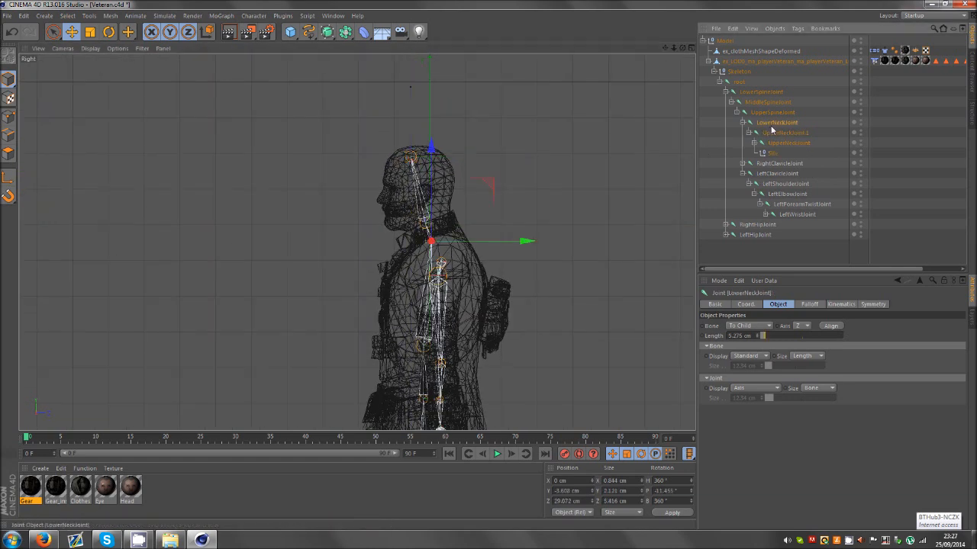
double_click(778, 123)
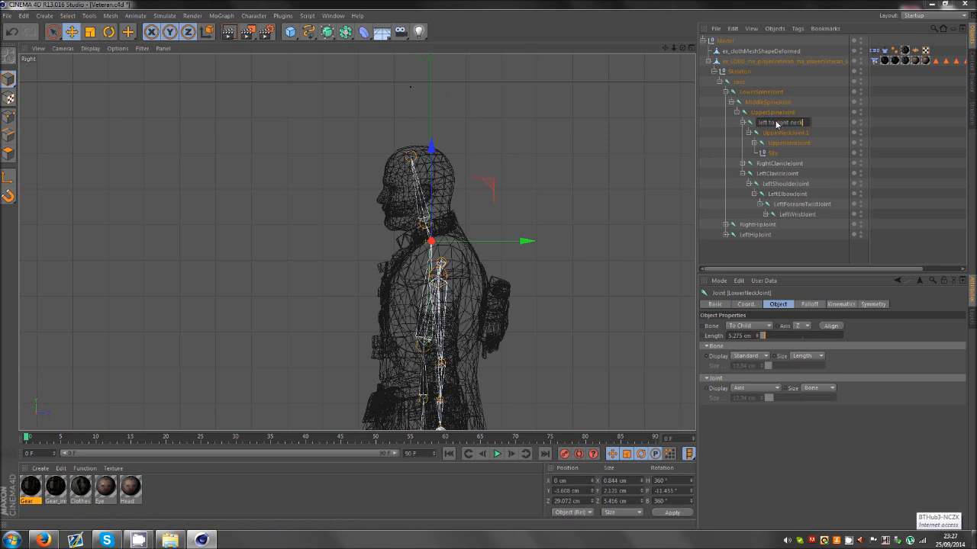
key(Return)
double_click(781, 136)
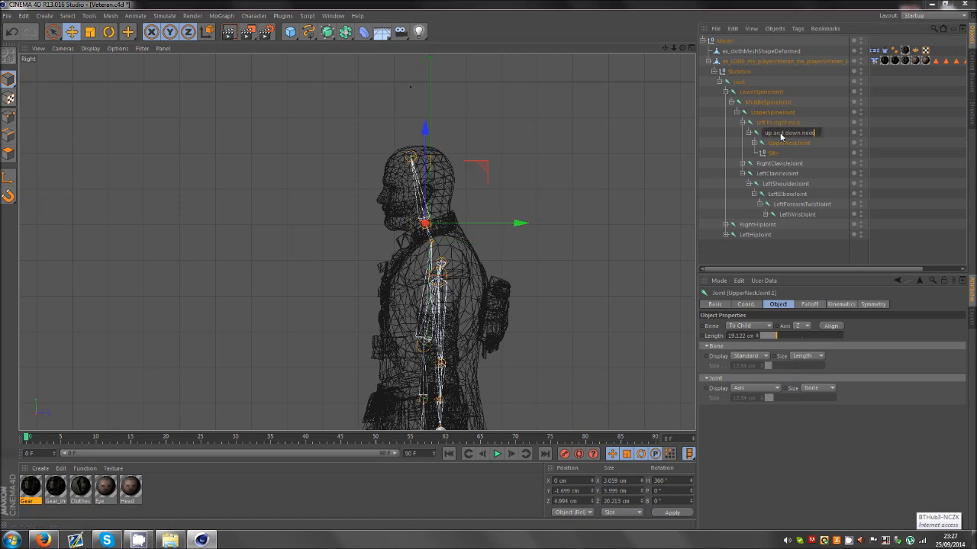
key(Return)
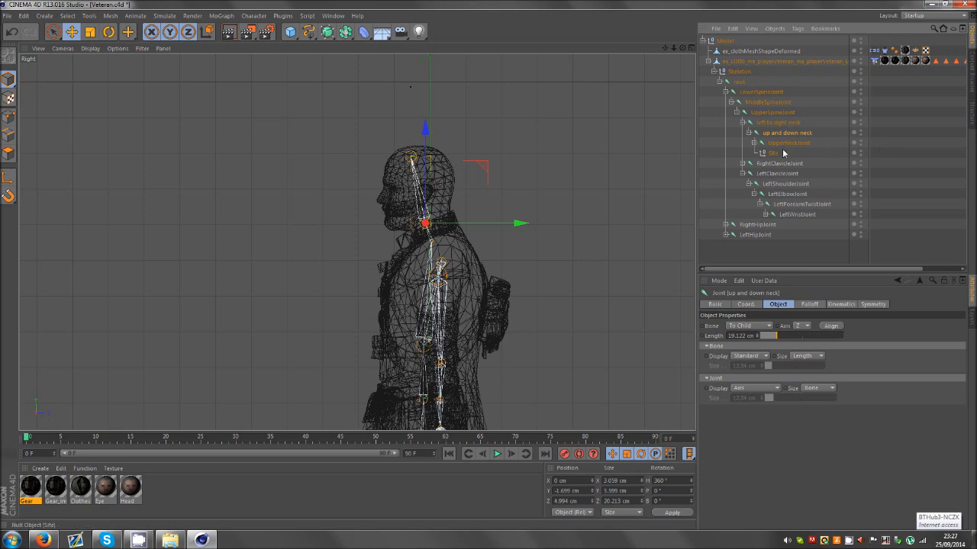
- Examine how the skeleton fits the body, legs and right hand from several angles in the Perspective view
middle_click(415, 235)
middle_click(268, 165)
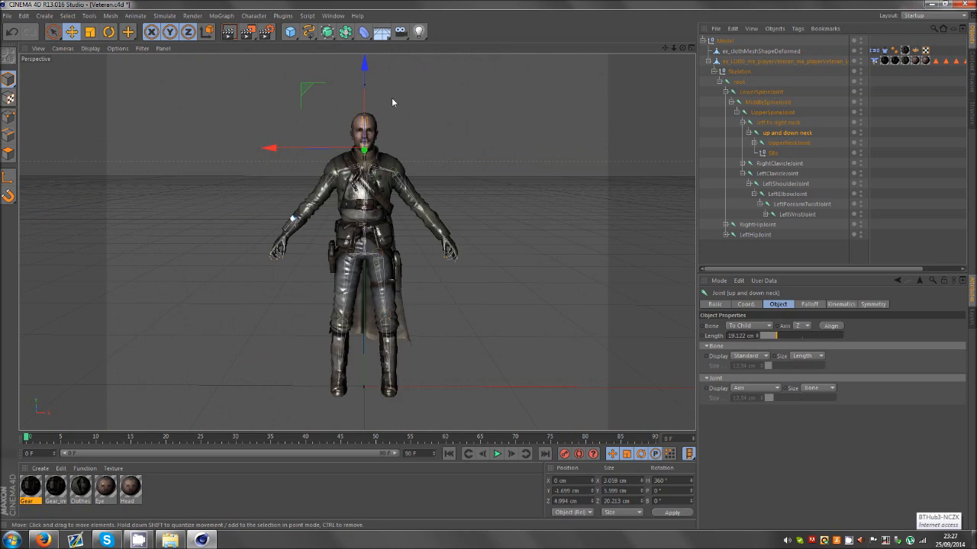
scroll(361, 167, up, 2)
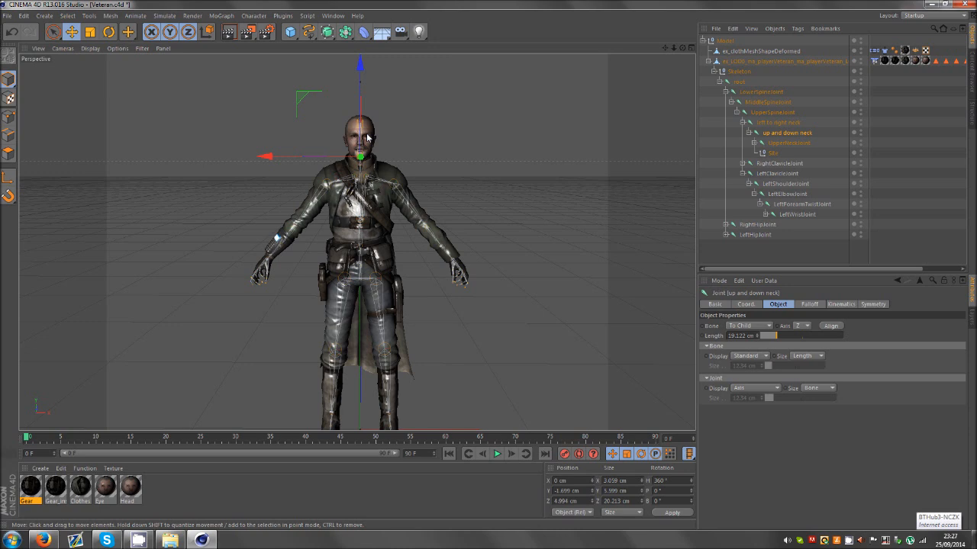
click(926, 184)
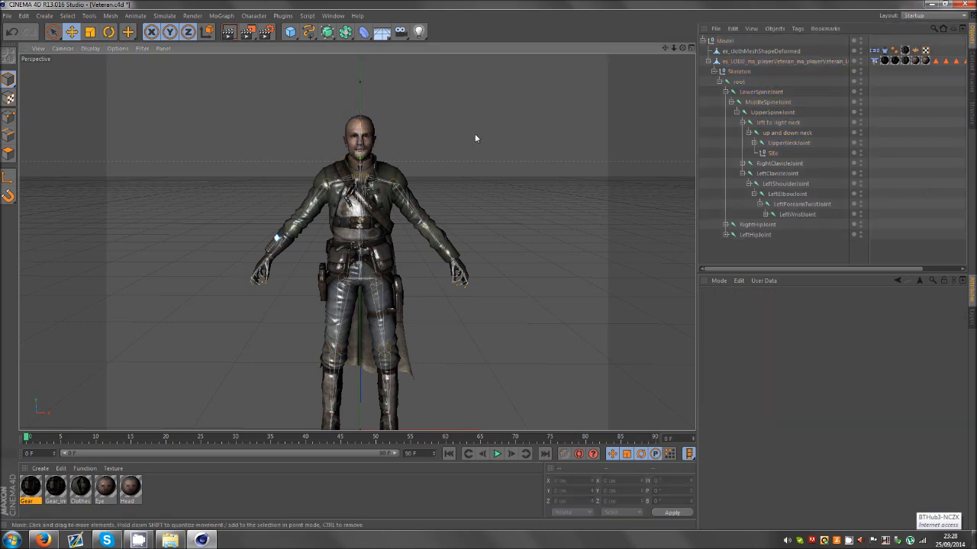
scroll(475, 134, down, 2)
scroll(438, 246, up, 2)
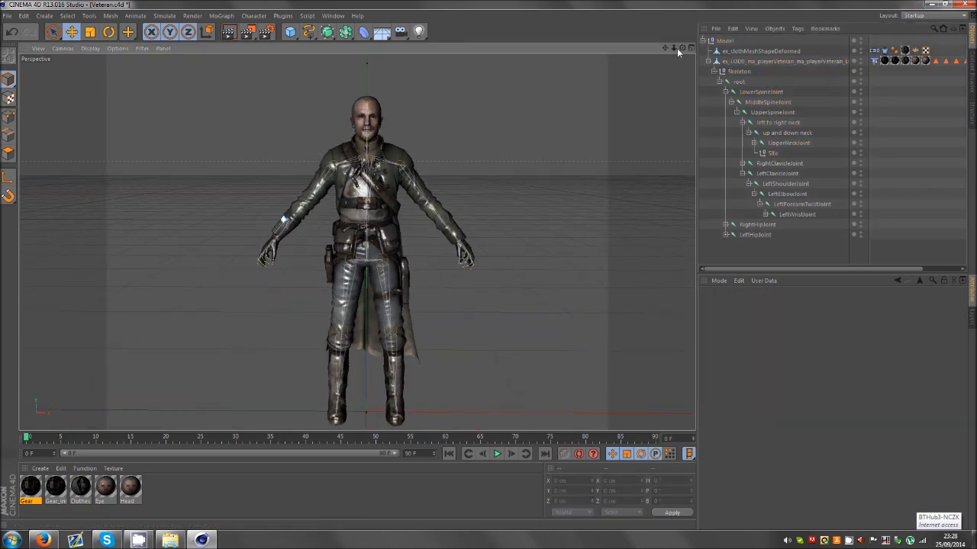
drag(682, 48, 488, 267)
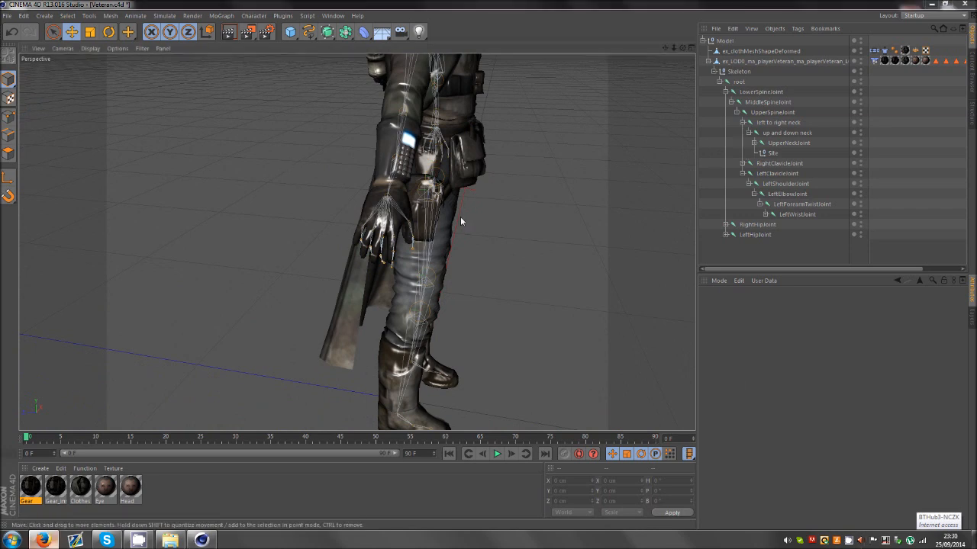
drag(682, 48, 488, 265)
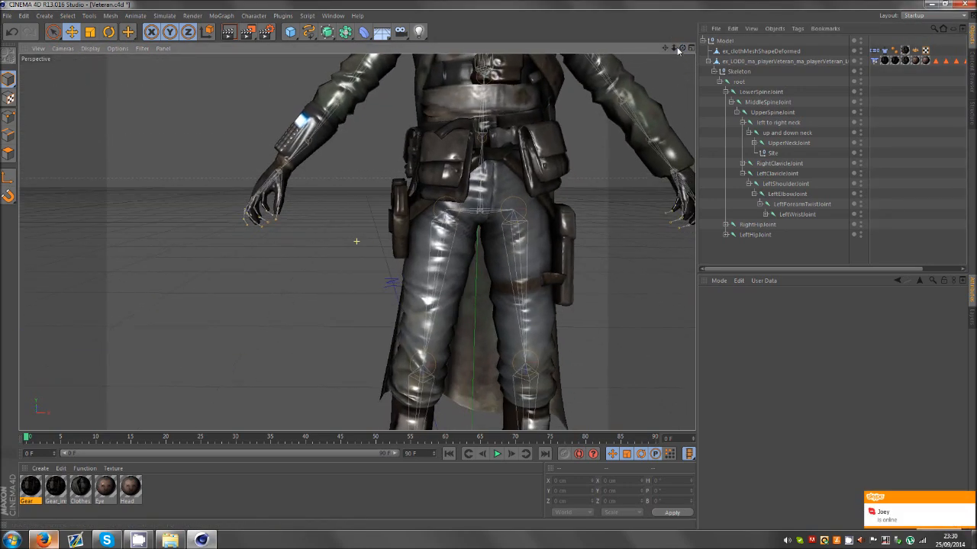
alt+right_drag(489, 265, 489, 264)
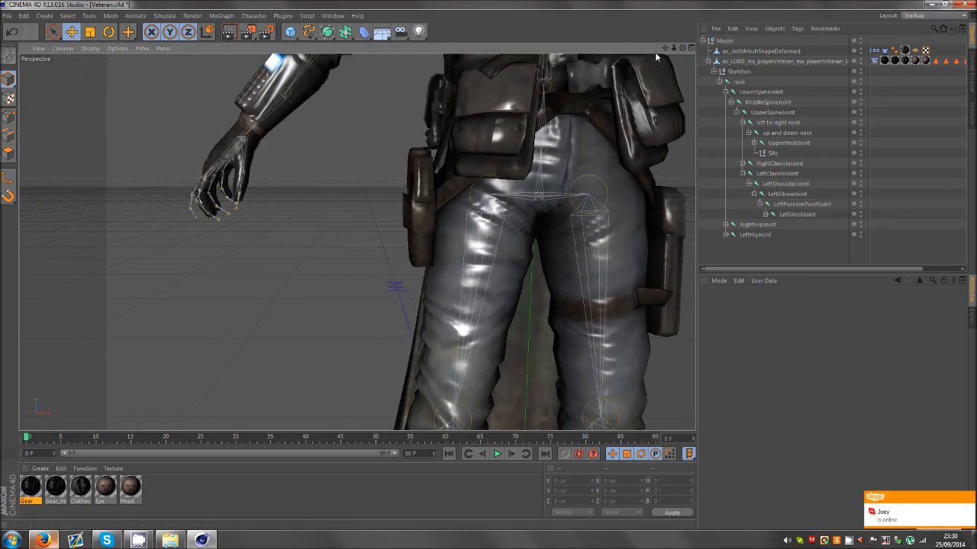
mouse_move(495, 268)
mouse_down()
mouse_move(381, 168)
mouse_move(489, 264)
mouse_up()
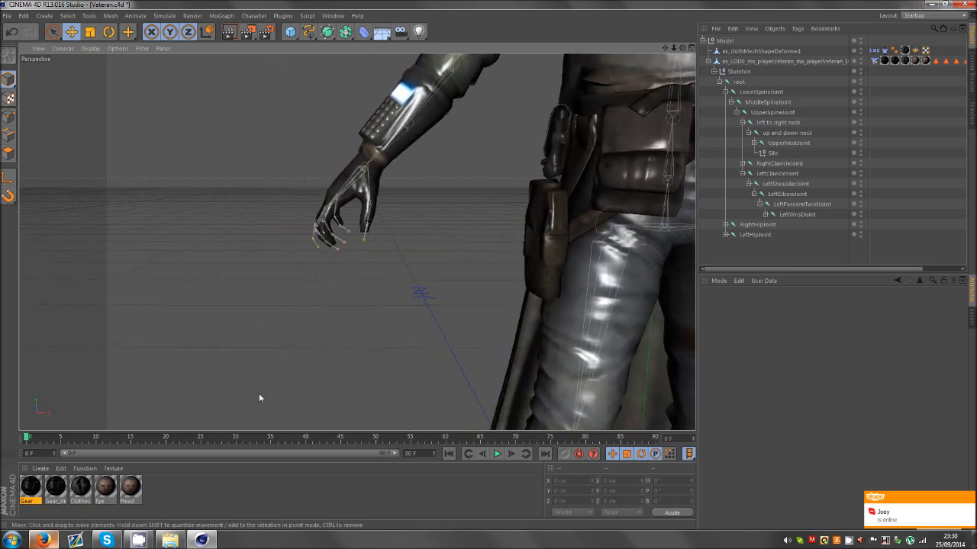
- Switch to Skype and sign out of it
click(107, 540)
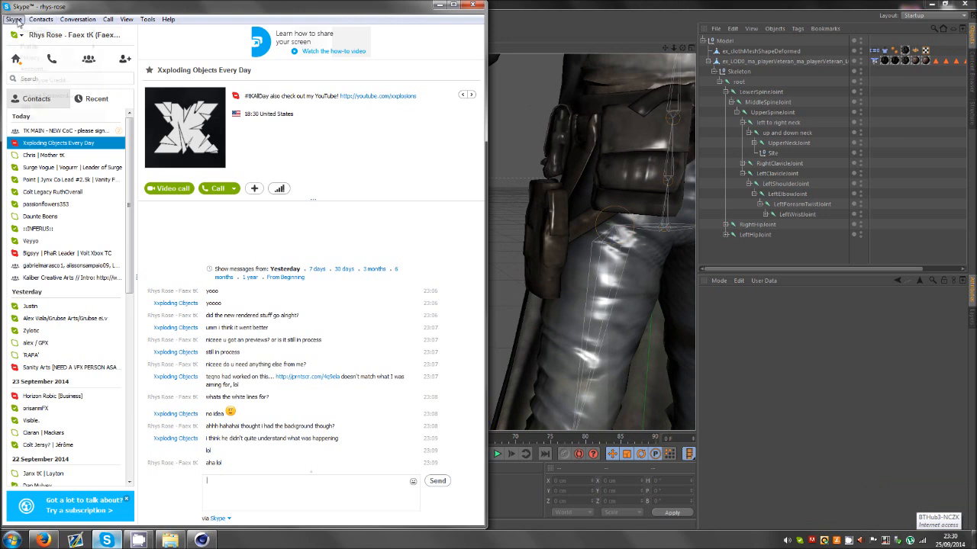
click(15, 21)
click(29, 116)
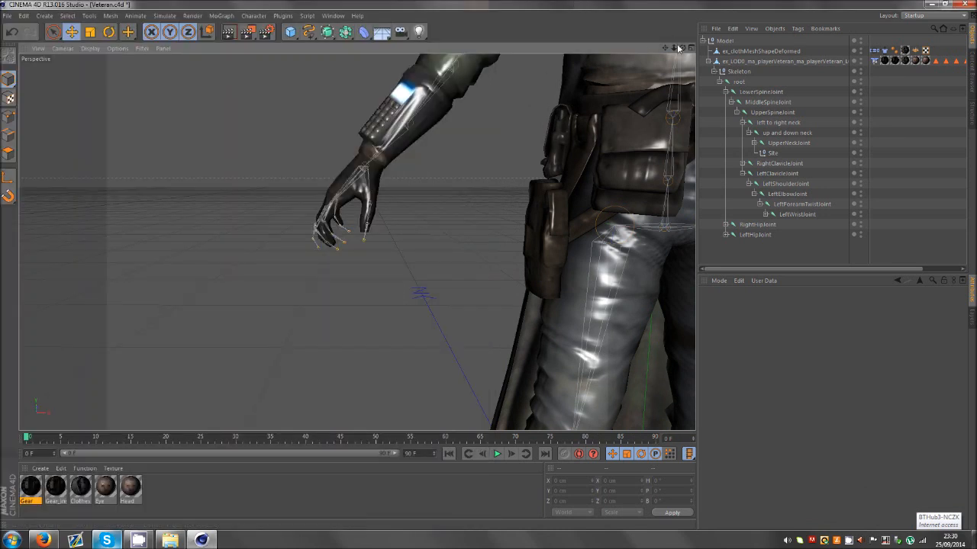
- Move the base joint of the right thumb, the last Joint.1 under the right wrist joint, into the thumb of the mesh
drag(673, 48, 673, 50)
drag(492, 273, 664, 48)
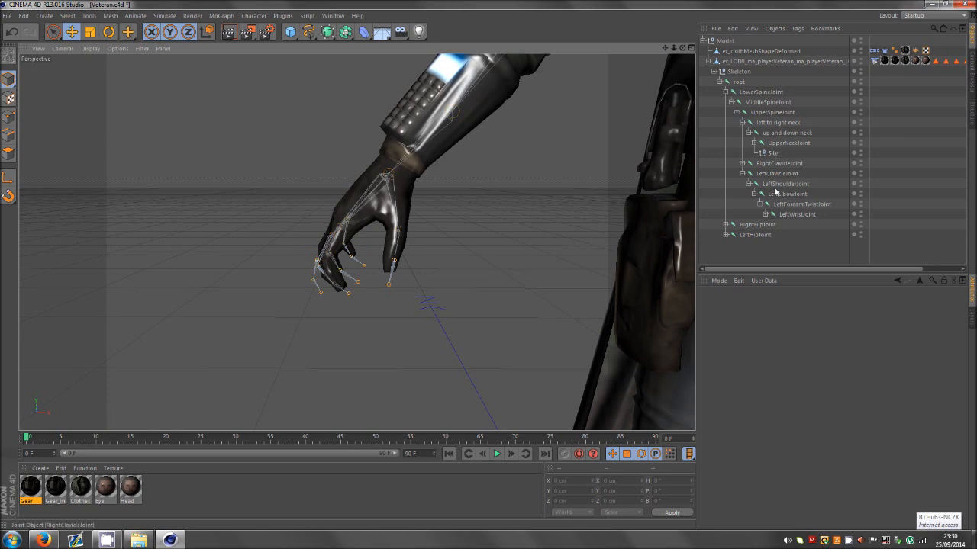
click(744, 165)
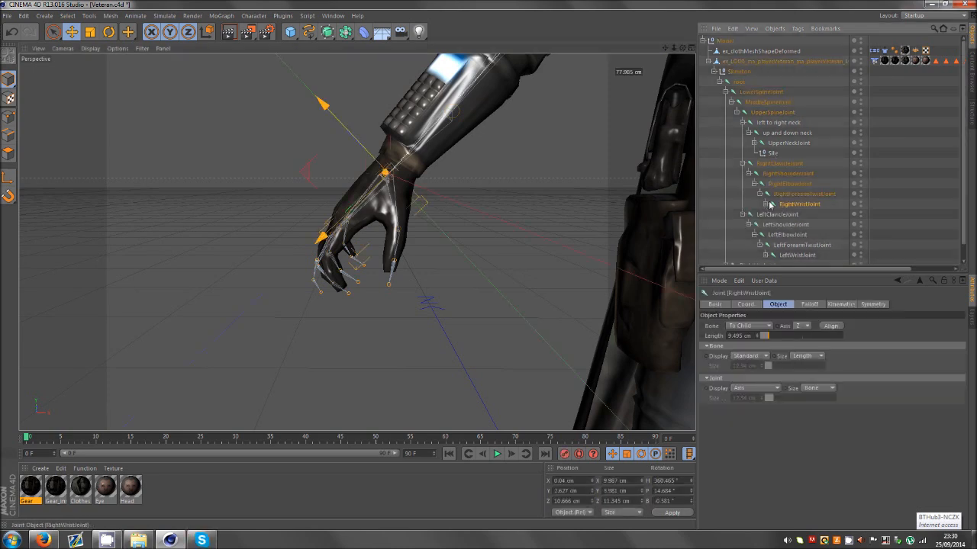
click(789, 216)
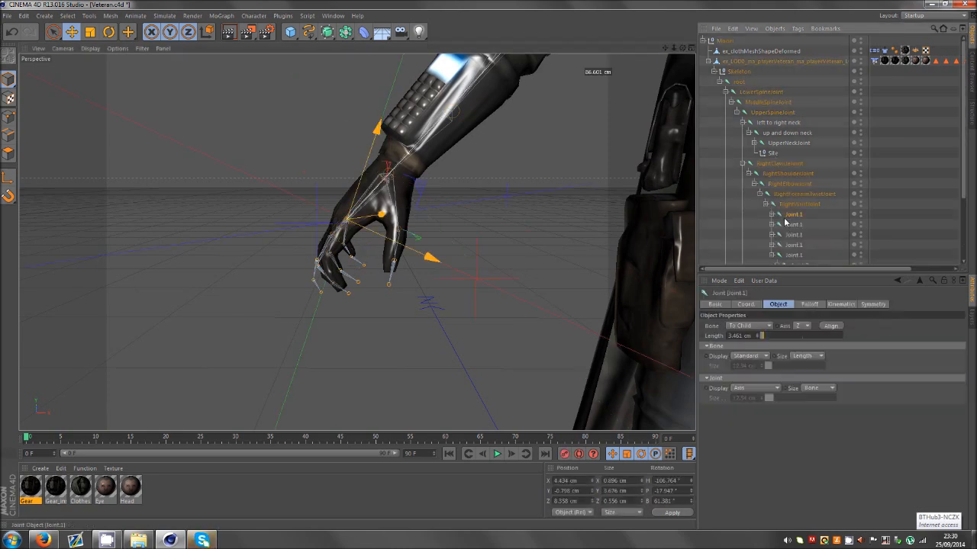
scroll(790, 225, down, 2)
click(791, 195)
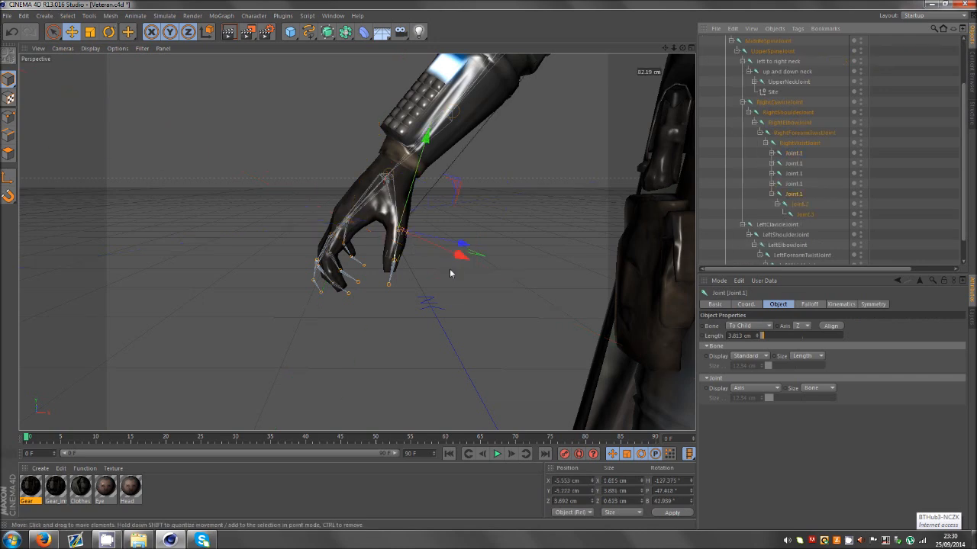
drag(450, 273, 514, 323)
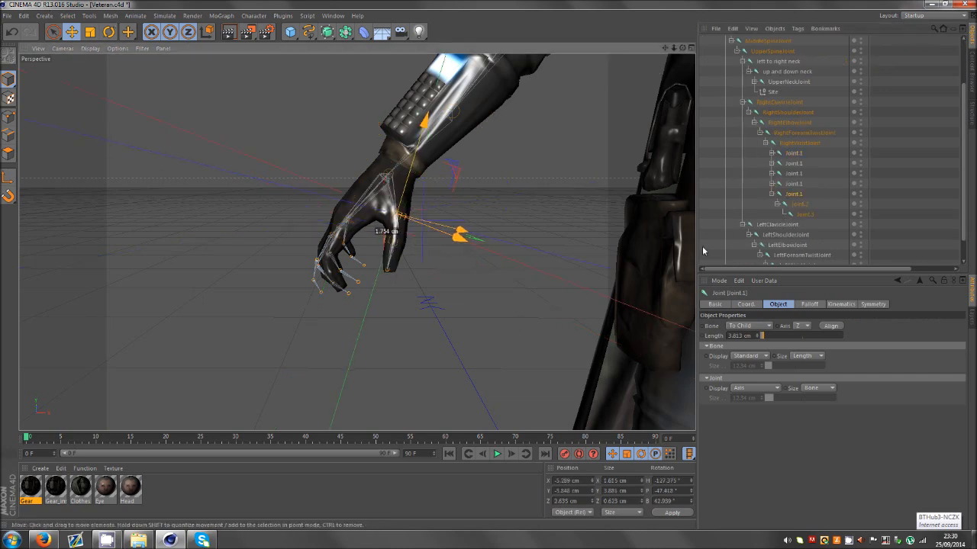
- Move the right thumb's base joint and its child Joint.2 so the thumb chain sits inside the mesh thumb
click(796, 204)
drag(632, 279, 633, 280)
drag(682, 49, 645, 135)
scroll(639, 142, up, 6)
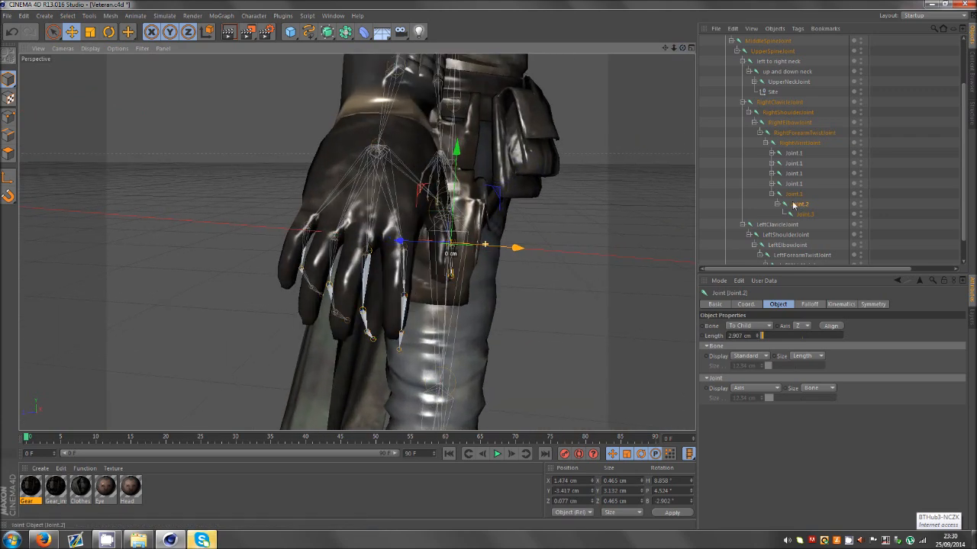
click(793, 194)
drag(595, 234, 589, 239)
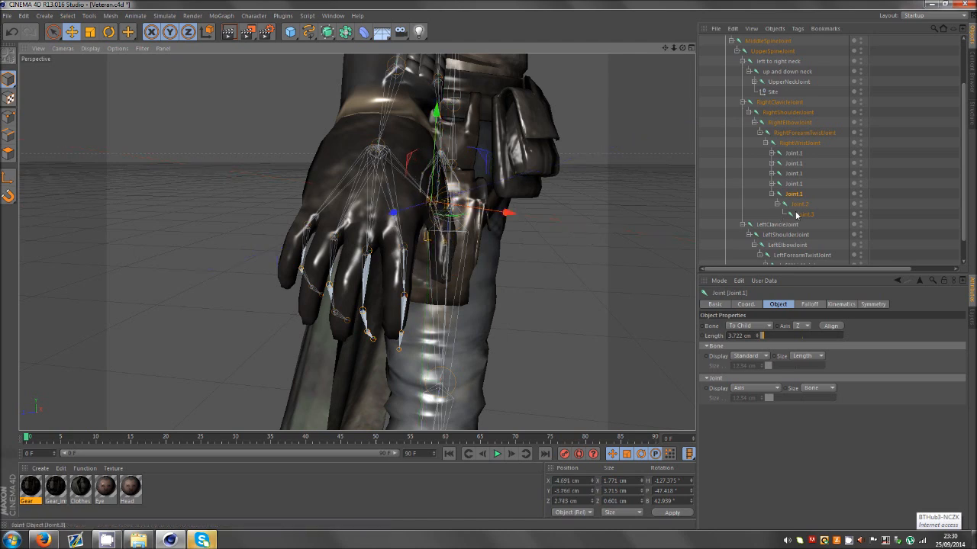
click(799, 204)
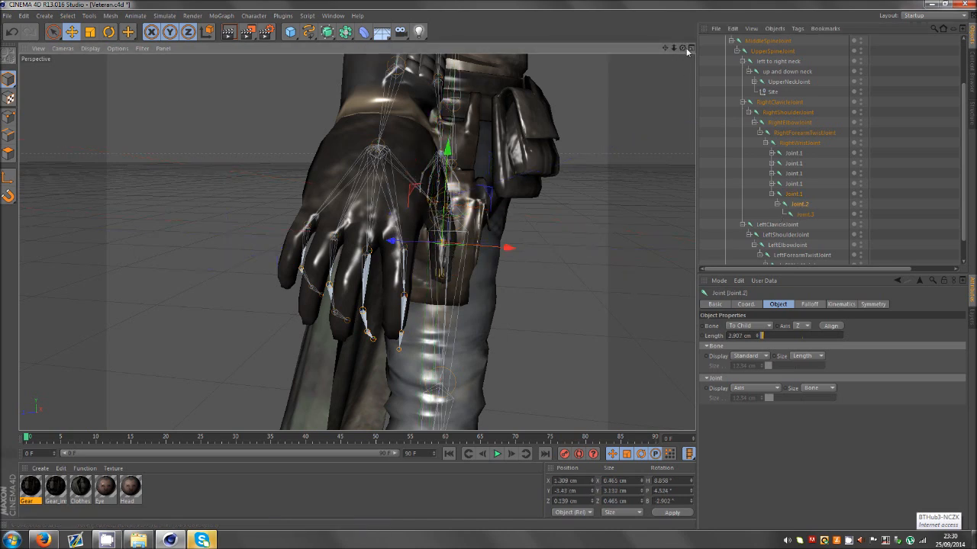
drag(684, 49, 512, 267)
- Reposition the base joint of the right index finger, the fourth Joint.1 under the right wrist, at the mesh knuckle
click(772, 194)
click(771, 185)
click(787, 185)
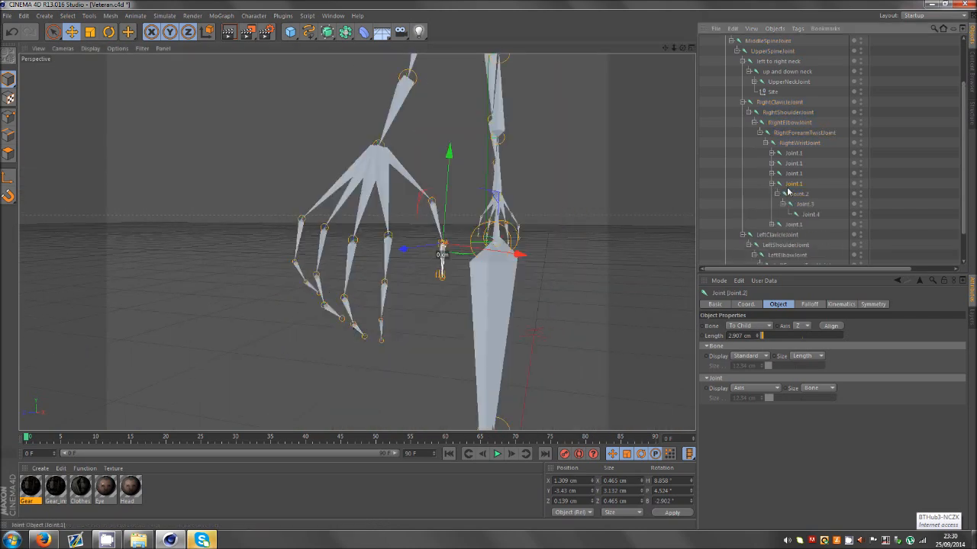
drag(683, 48, 489, 267)
drag(591, 133, 599, 139)
- Move Joint.2 and Joint.3 of the right index finger inside the bent mesh finger
click(796, 196)
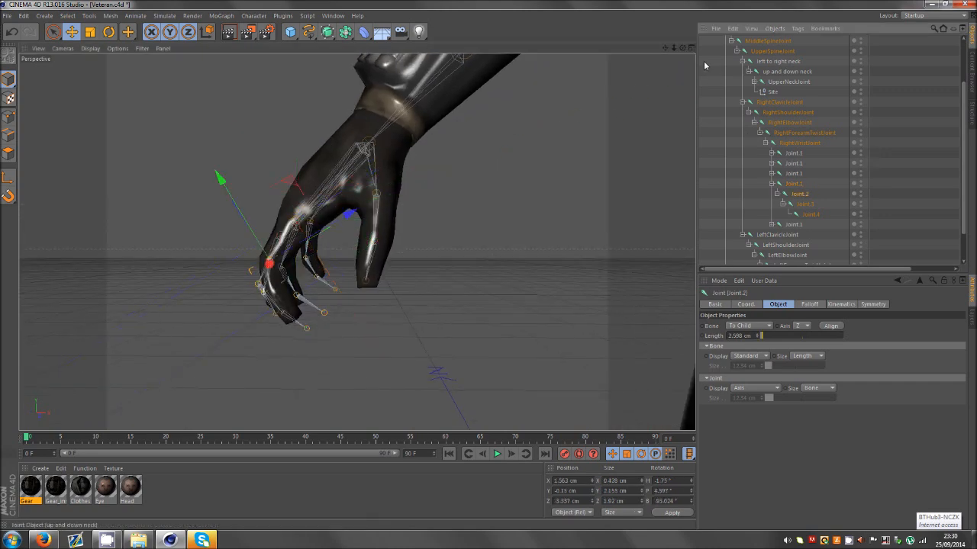
mouse_move(493, 272)
alt+mouse_down()
mouse_move(459, 260)
mouse_move(489, 270)
alt+mouse_up()
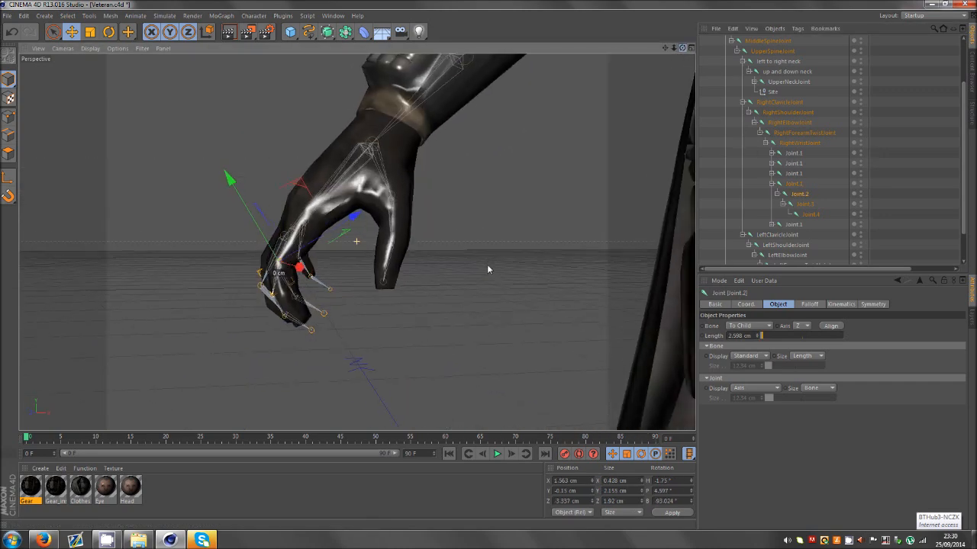
click(804, 204)
drag(415, 338, 416, 351)
drag(682, 48, 491, 269)
drag(590, 117, 592, 118)
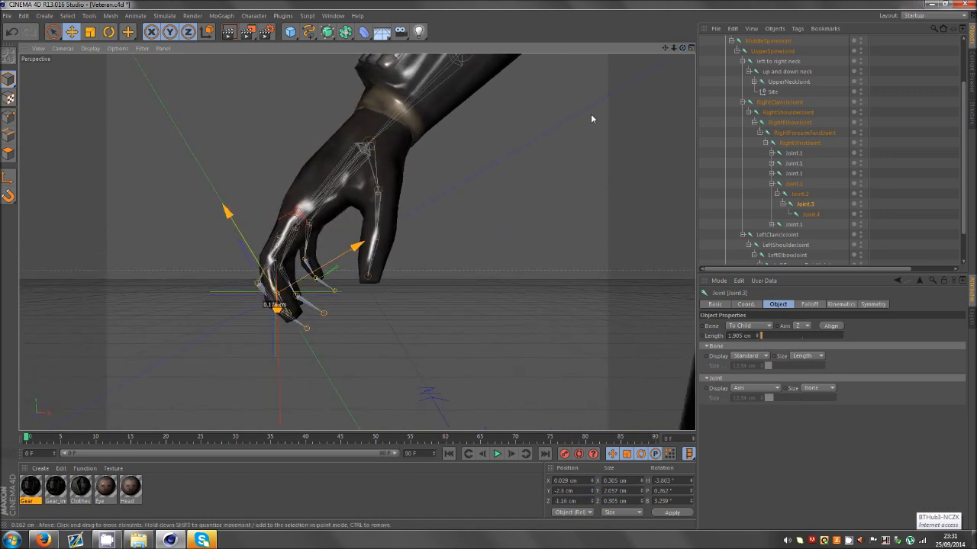
- Shift the whole right index finger chain slightly sideways by its base joint to centre it in the mesh finger
drag(682, 48, 490, 269)
click(794, 183)
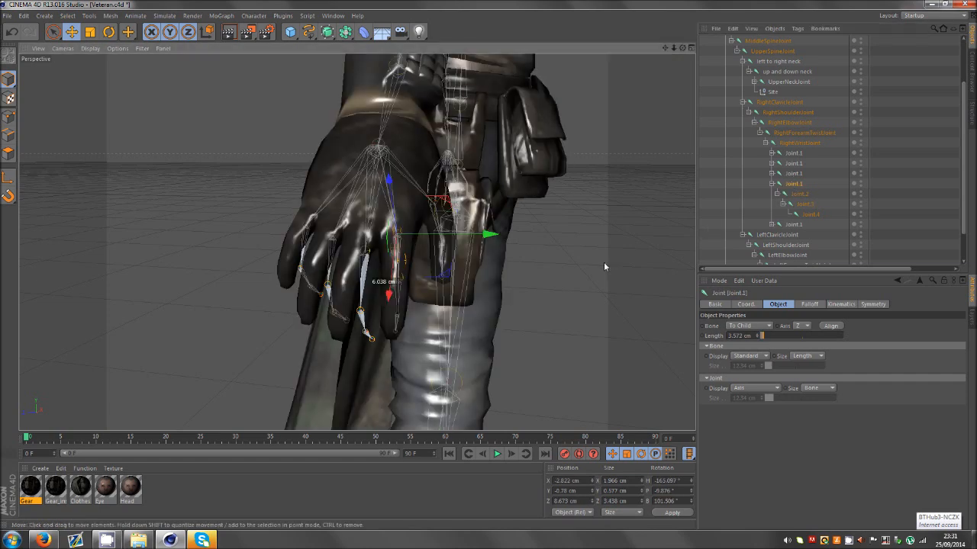
drag(604, 267, 603, 267)
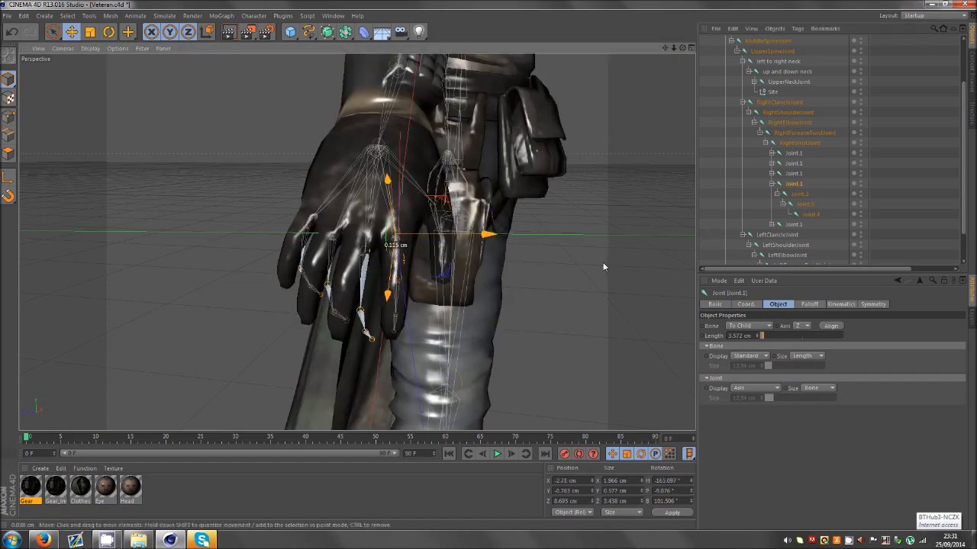
- Move Joint.2 and Joint.3 of the right middle finger, under the third Joint.1 of the wrist, into the mesh finger
click(772, 183)
click(772, 174)
drag(683, 48, 489, 267)
drag(656, 73, 488, 268)
click(799, 183)
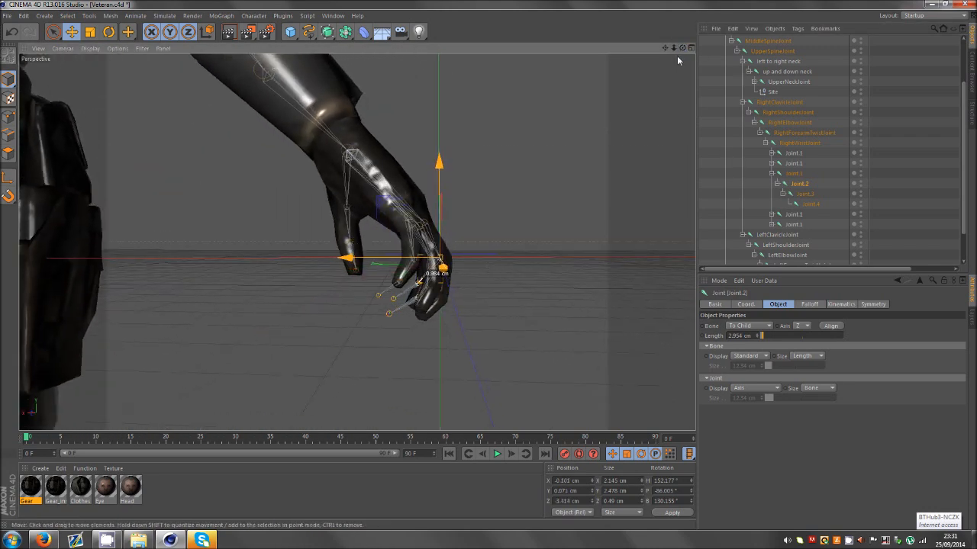
click(805, 193)
drag(681, 48, 489, 269)
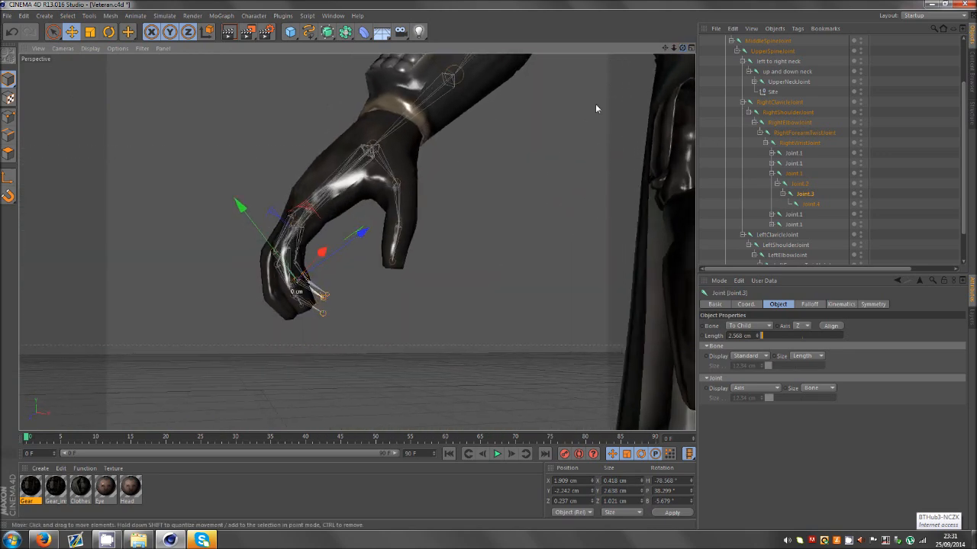
drag(595, 104, 570, 116)
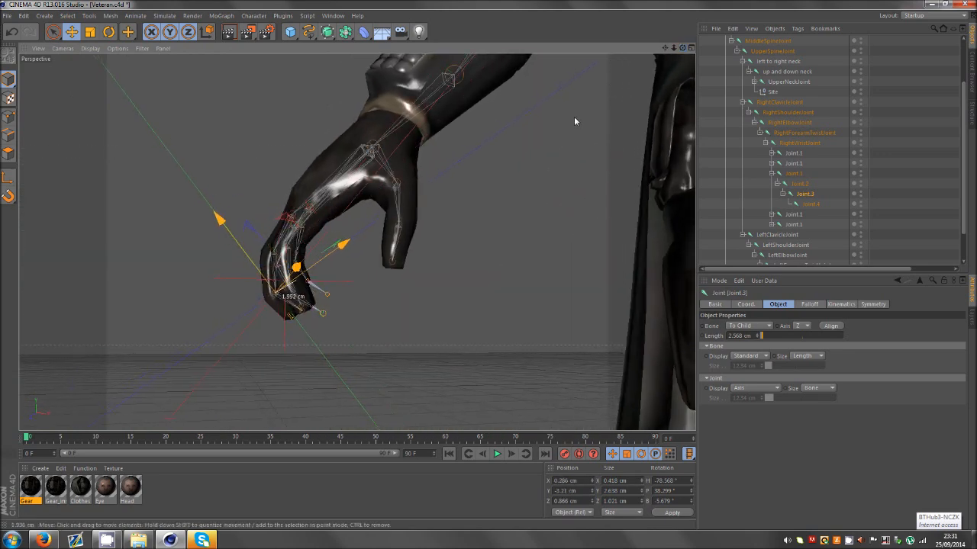
- Place the right middle finger's end joint, Joint.4, in the fingertip and shift its Joint.2 sideways into the finger's centre
click(810, 203)
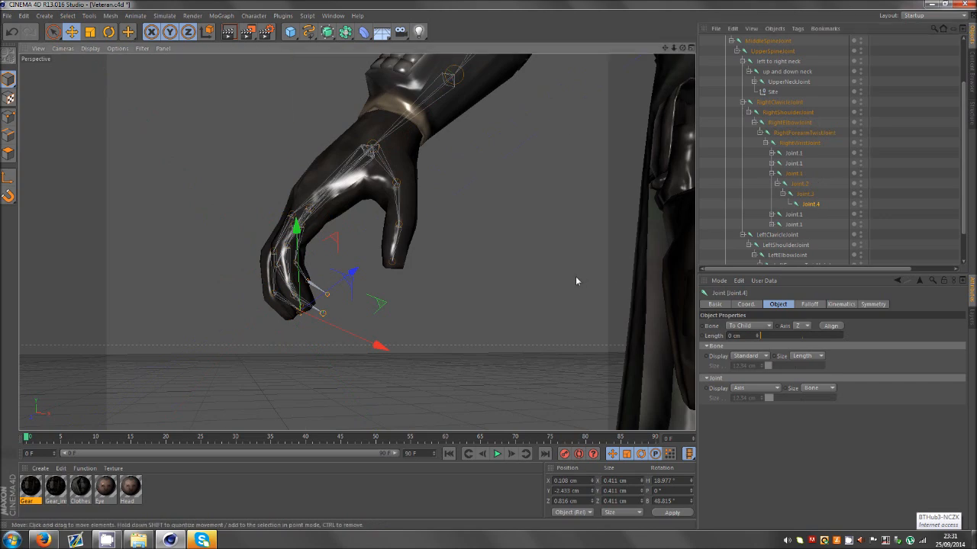
drag(569, 278, 569, 278)
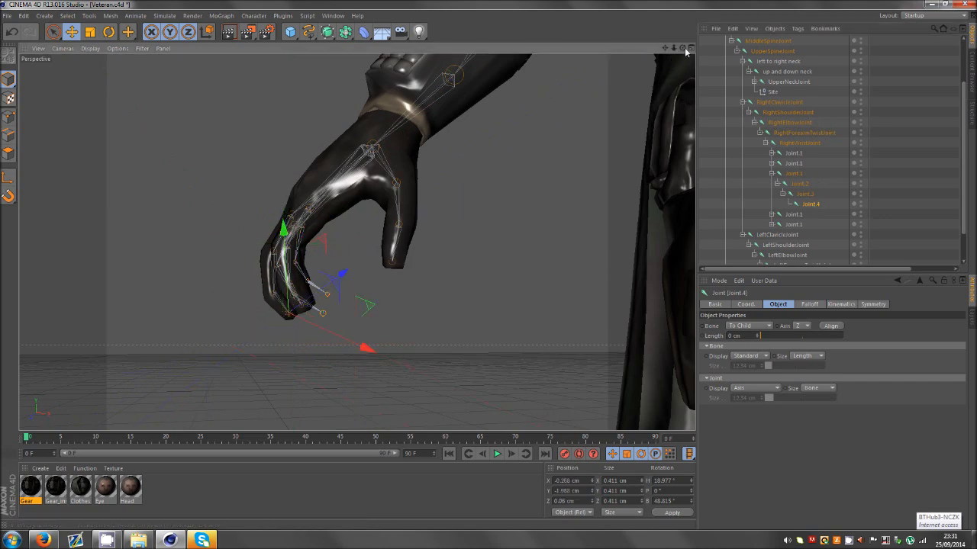
drag(682, 48, 490, 268)
click(797, 184)
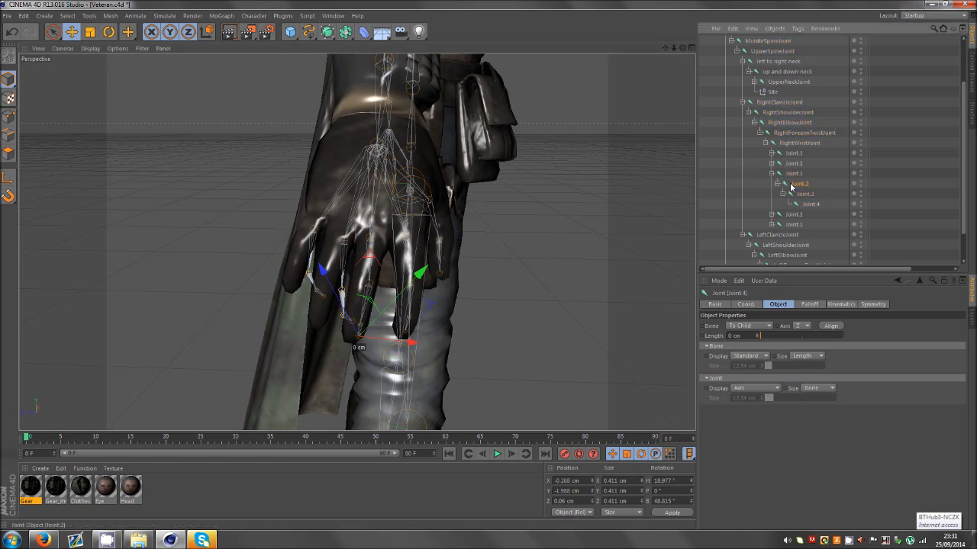
drag(667, 262, 664, 262)
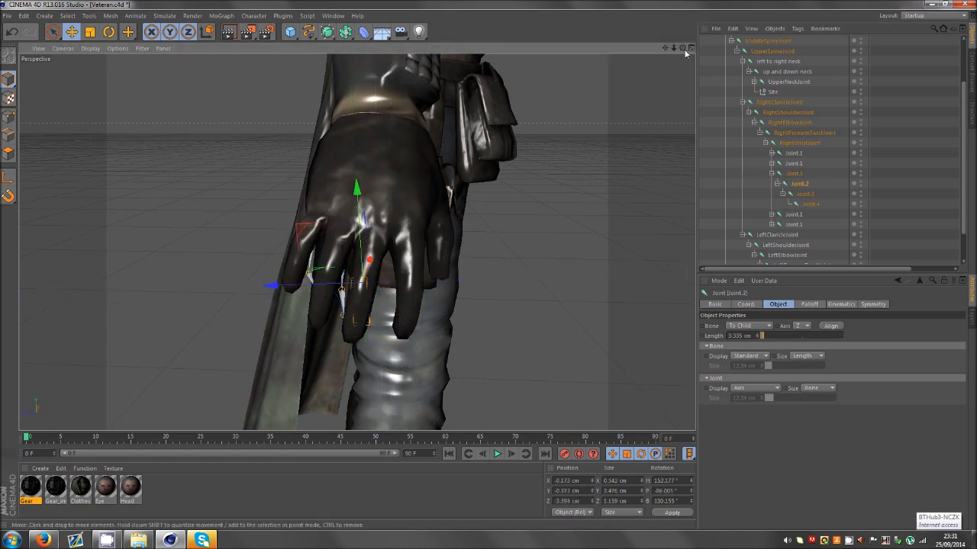
- Move the base joint of the right ring finger, the second Joint.1 under the right wrist, into its mesh knuckle
click(772, 174)
drag(682, 47, 493, 267)
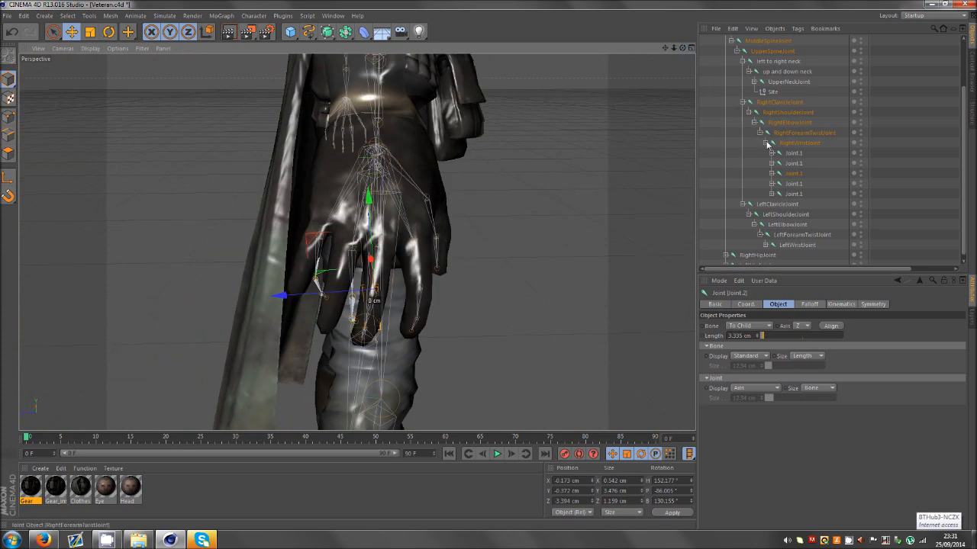
click(789, 164)
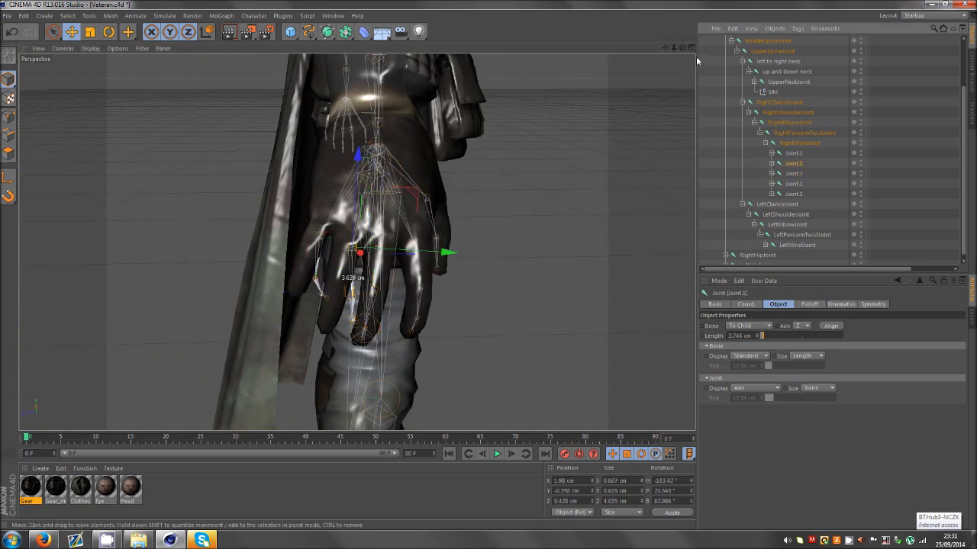
drag(682, 47, 490, 269)
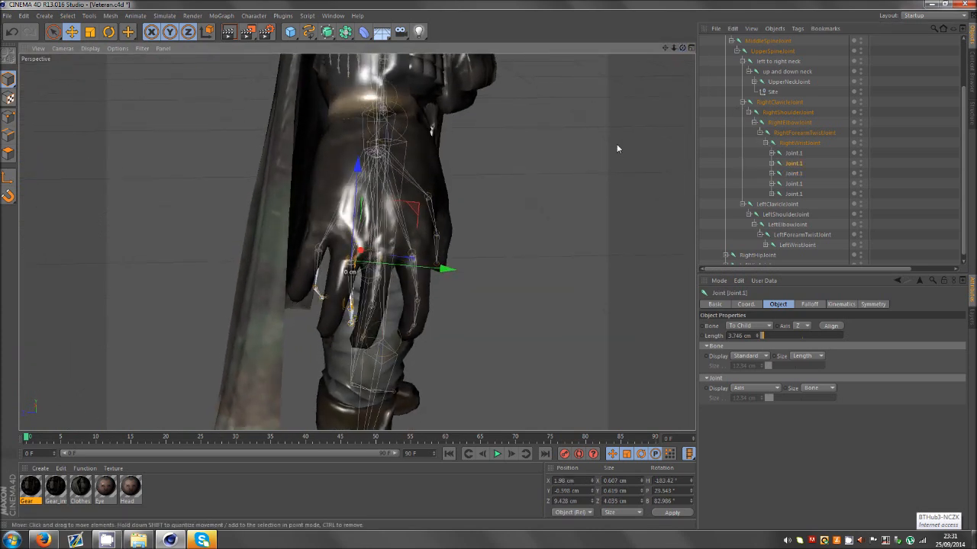
drag(617, 145, 610, 142)
- Move Joint.2 and Joint.3 of the right ring finger back into the curve of the mesh finger
drag(683, 47, 493, 268)
click(772, 163)
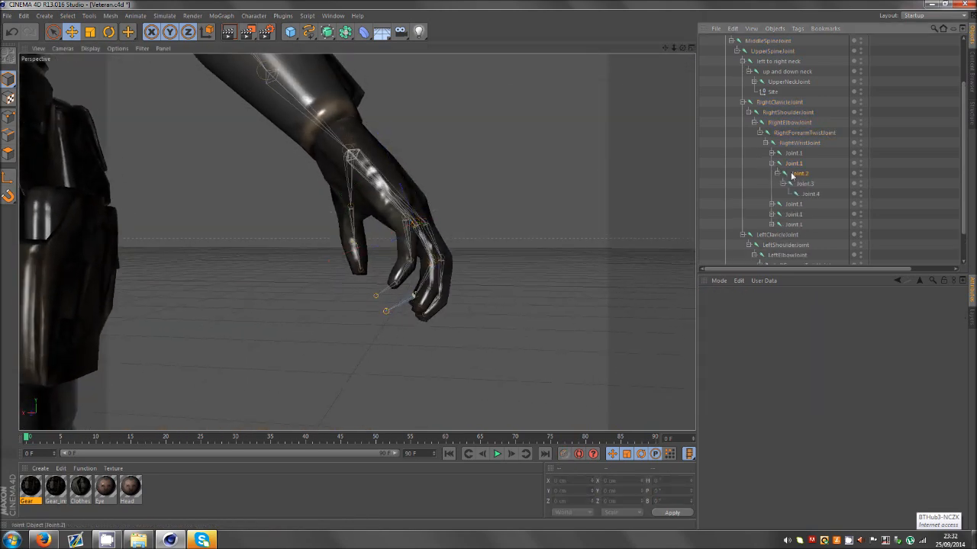
click(794, 175)
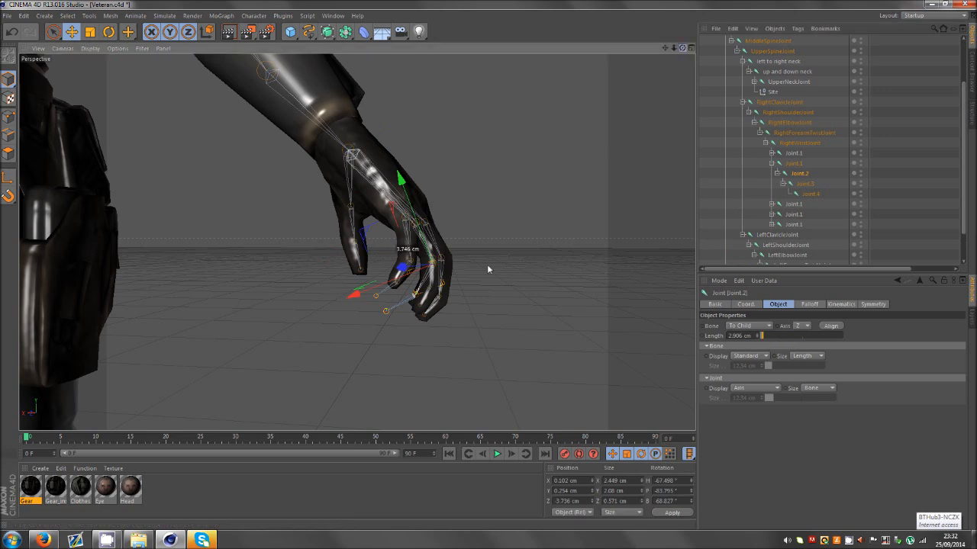
mouse_move(488, 265)
mouse_down()
mouse_move(498, 260)
mouse_move(488, 267)
mouse_up()
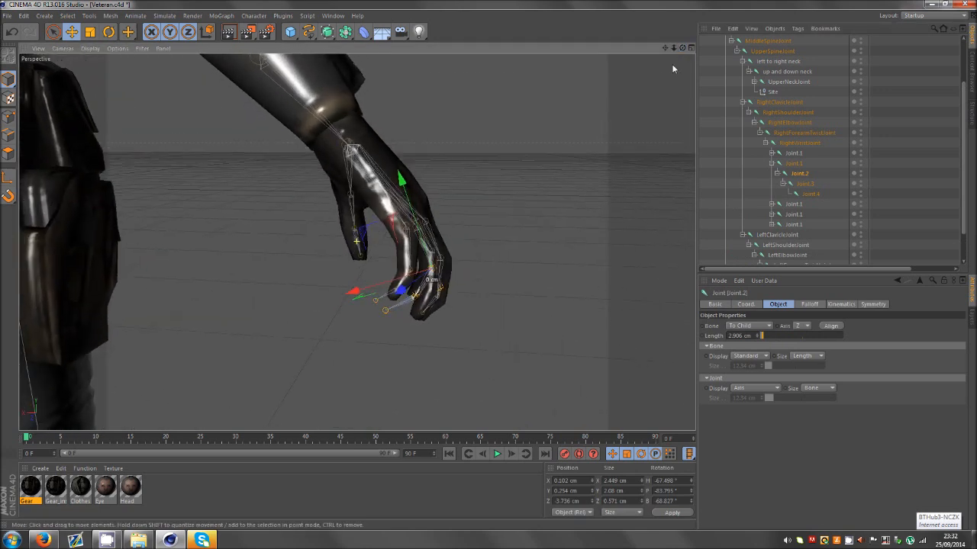
drag(673, 69, 671, 56)
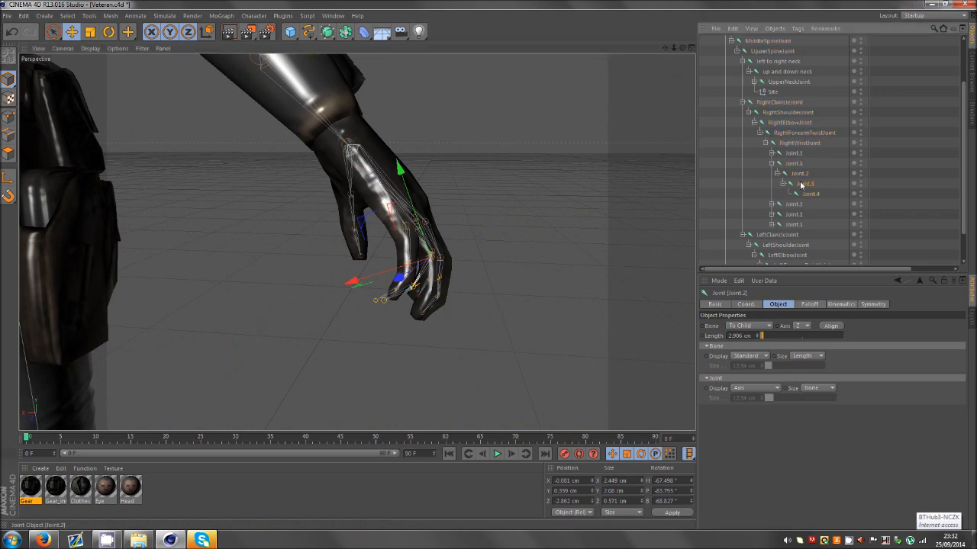
click(805, 184)
drag(567, 273, 581, 276)
- Shift the right ring finger's Joint.2 and Joint.3 sideways to centre them across the mesh finger
drag(682, 47, 489, 268)
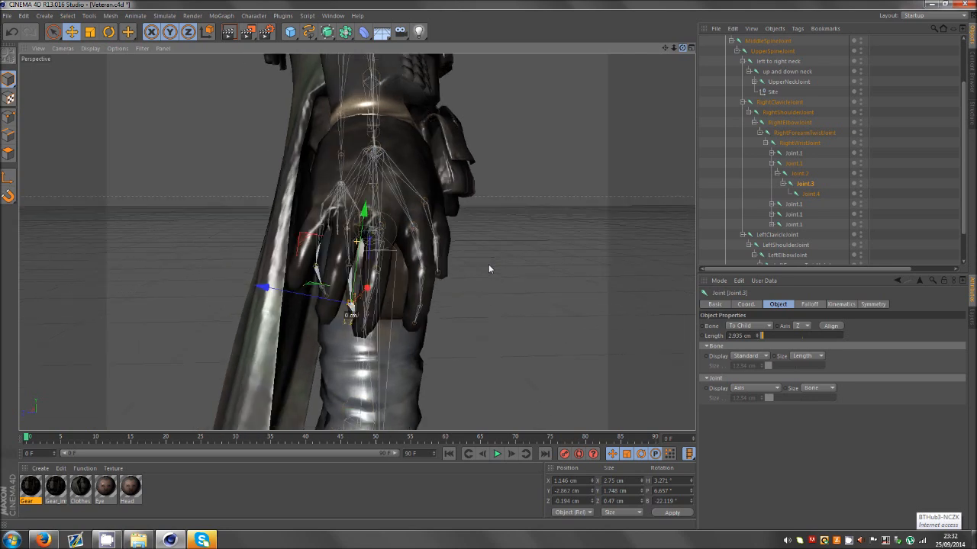
click(795, 173)
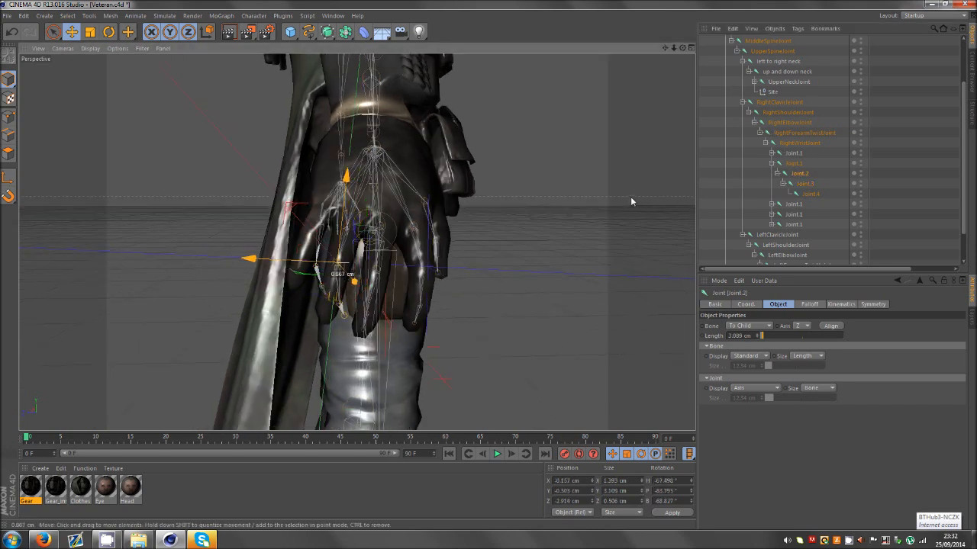
click(804, 184)
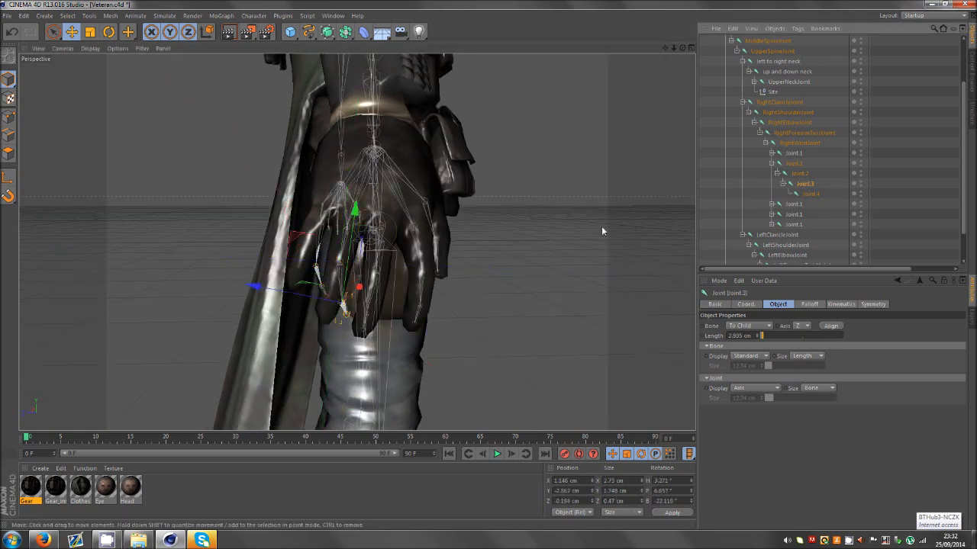
drag(602, 231, 492, 266)
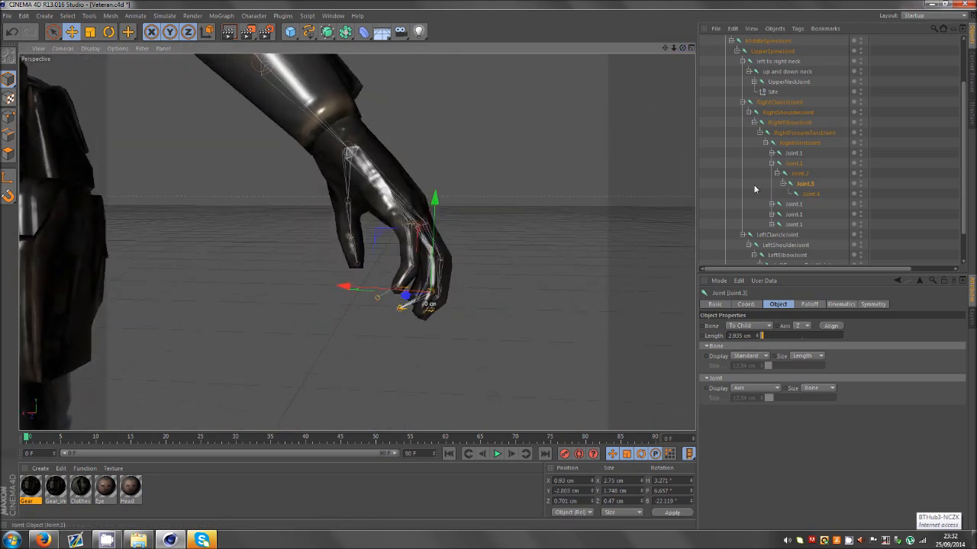
- Place the right ring finger's end joint, Joint.4, in the tip of the mesh finger
click(808, 194)
drag(419, 307, 439, 319)
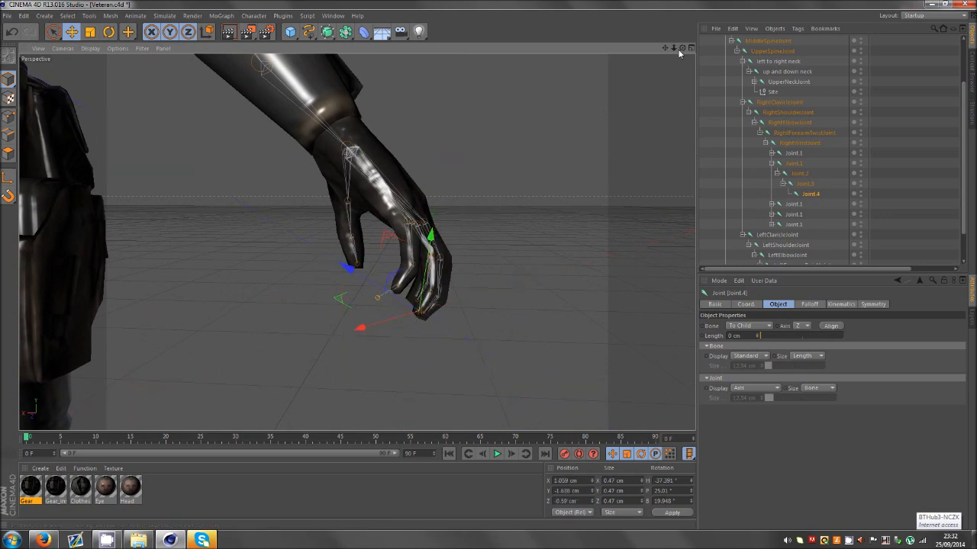
drag(682, 49, 488, 265)
drag(674, 67, 501, 271)
- Move the base joint of the right little finger, the first Joint.1 under the right wrist, into its mesh knuckle
click(771, 163)
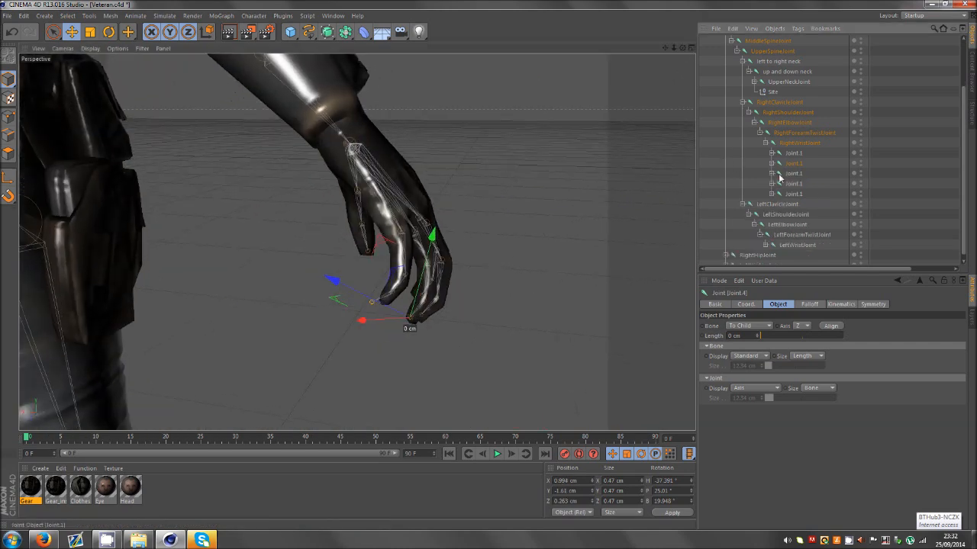
click(792, 154)
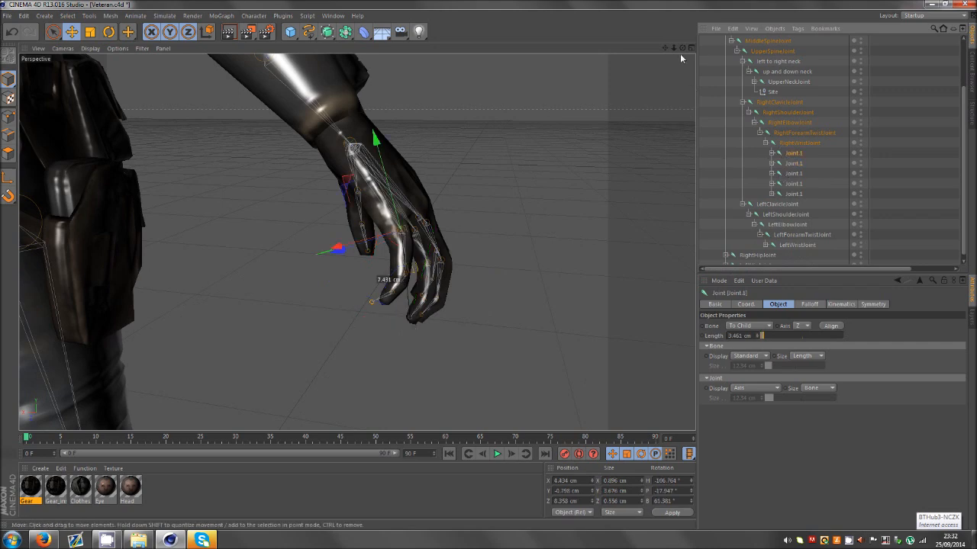
drag(682, 48, 491, 268)
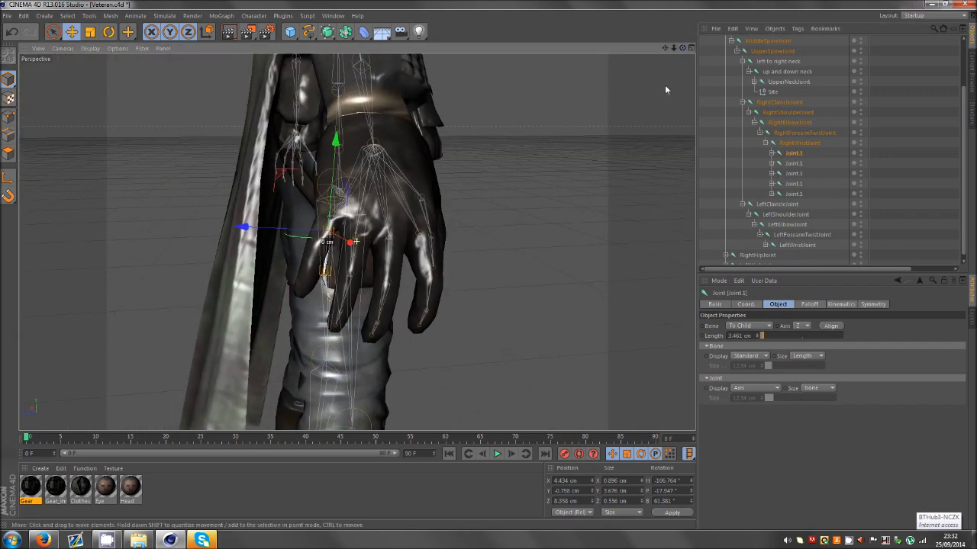
click(772, 154)
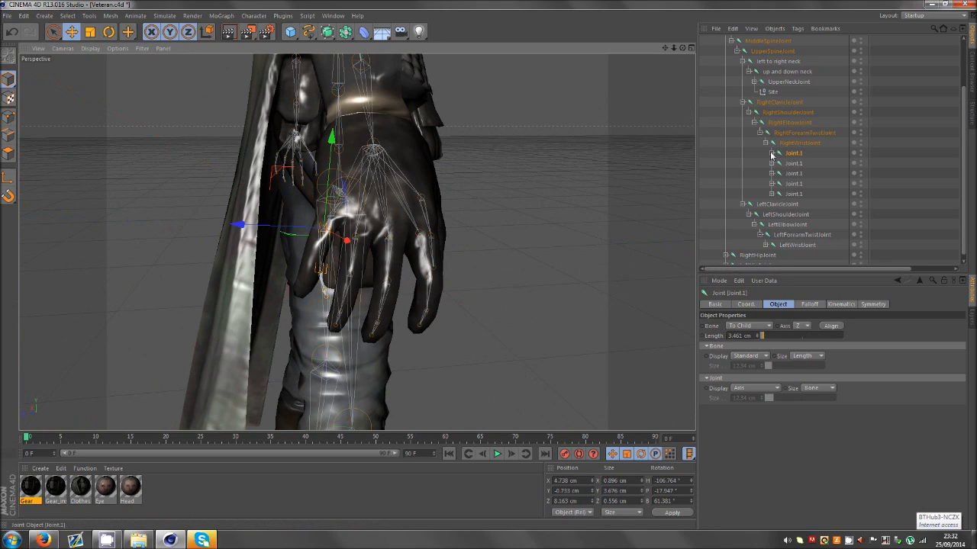
click(792, 164)
drag(683, 48, 489, 265)
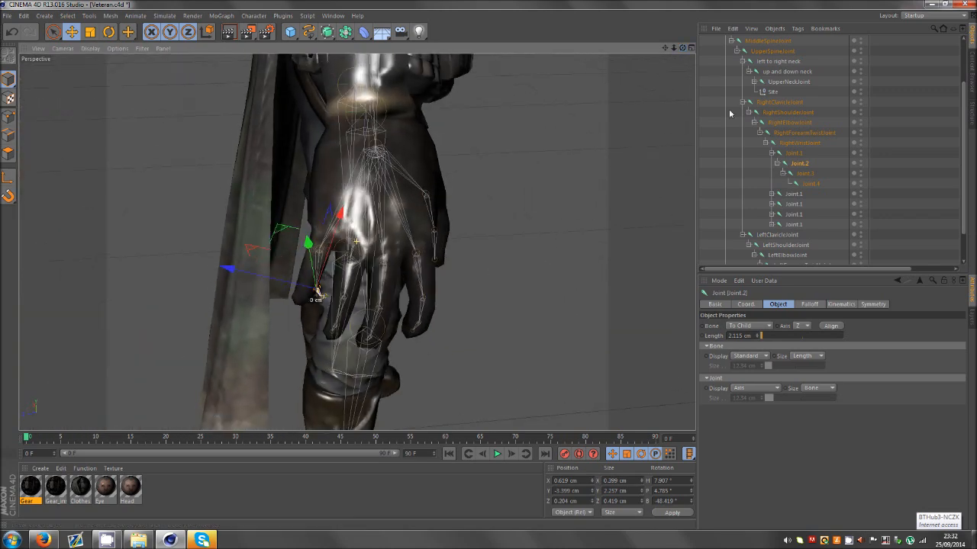
click(793, 153)
drag(610, 234, 614, 226)
- Move Joint.2 and Joint.3 of the right little finger into the bent mesh finger
click(800, 163)
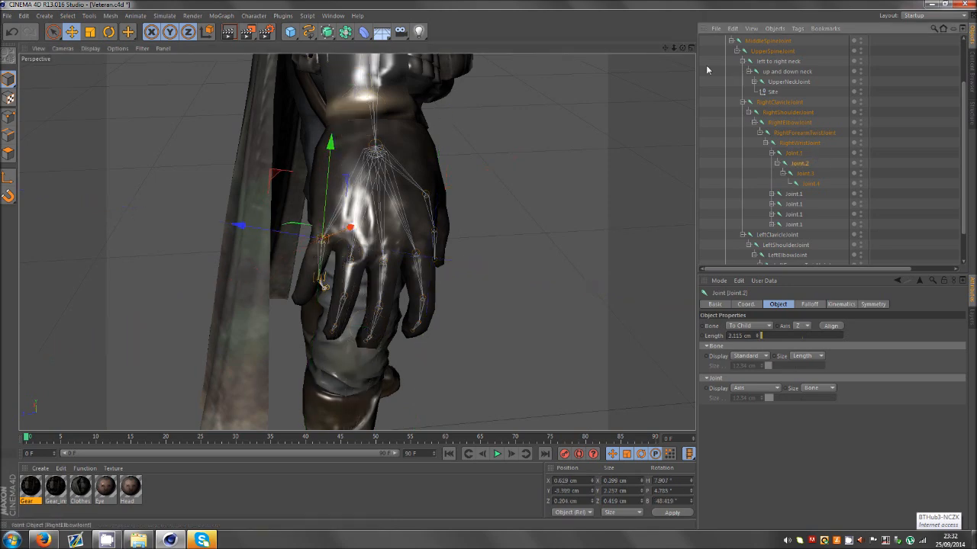
drag(682, 48, 480, 275)
drag(632, 83, 637, 76)
click(805, 174)
drag(558, 286, 575, 291)
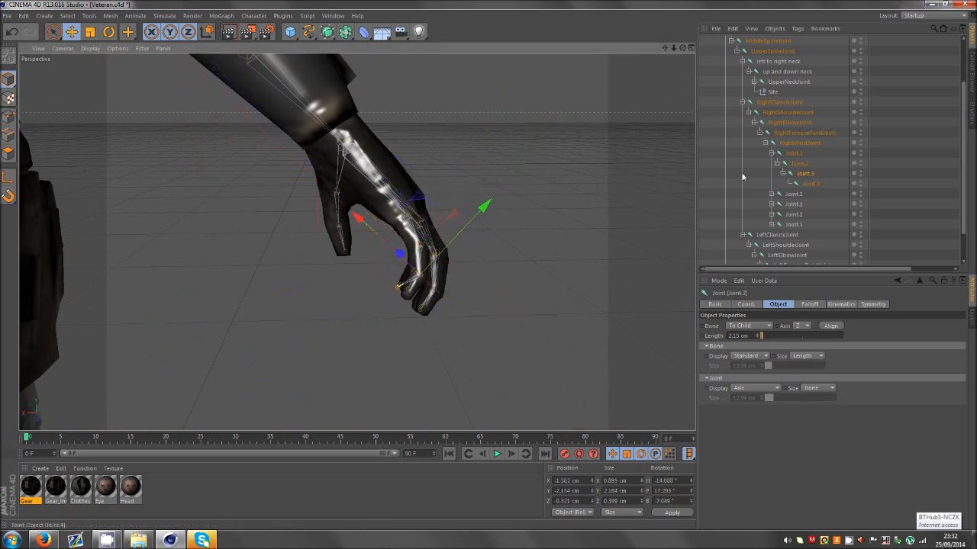
- Place the right little finger's end joint, Joint.4, in the fingertip and centre Joint.2 to Joint.4 across the mesh finger
click(809, 185)
drag(514, 309, 519, 311)
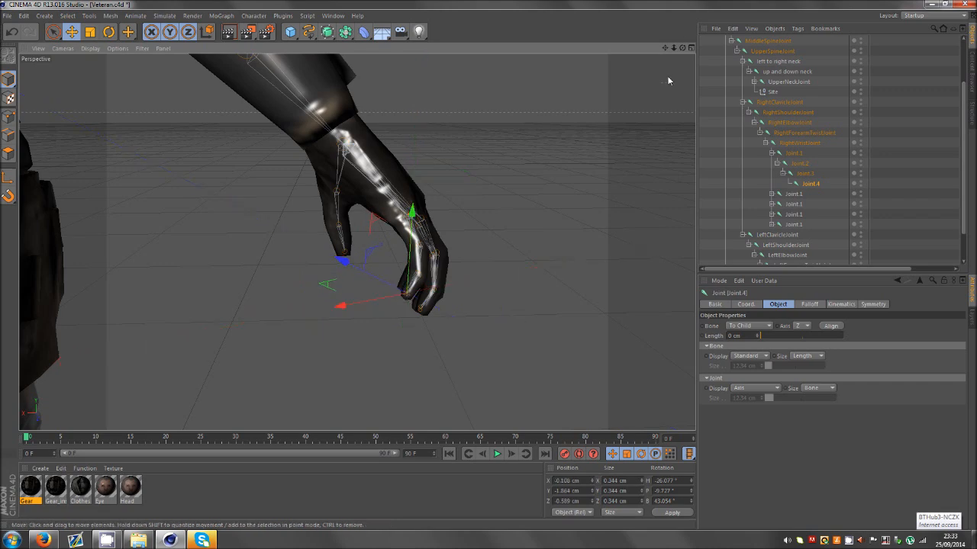
drag(683, 49, 705, 61)
click(799, 163)
drag(465, 294, 498, 320)
click(804, 174)
click(810, 184)
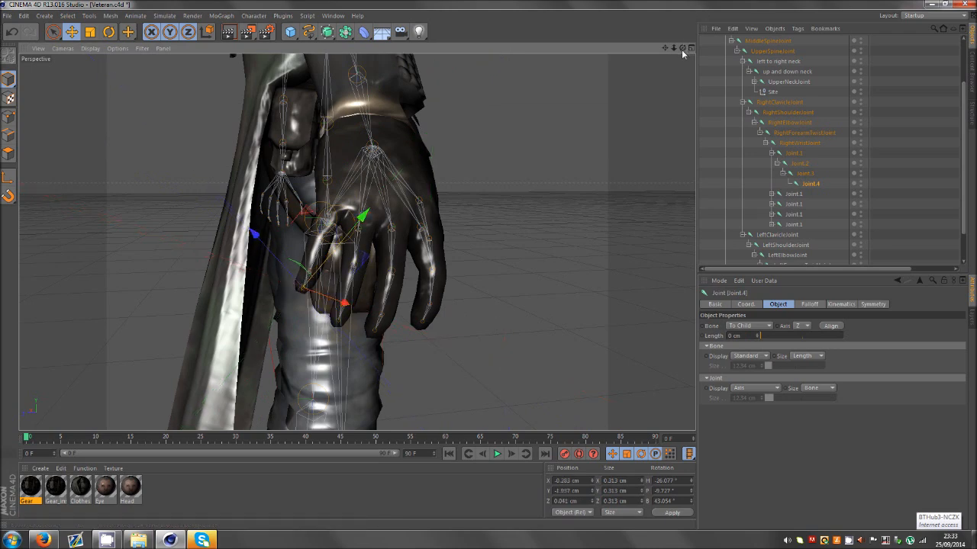
drag(682, 50, 459, 196)
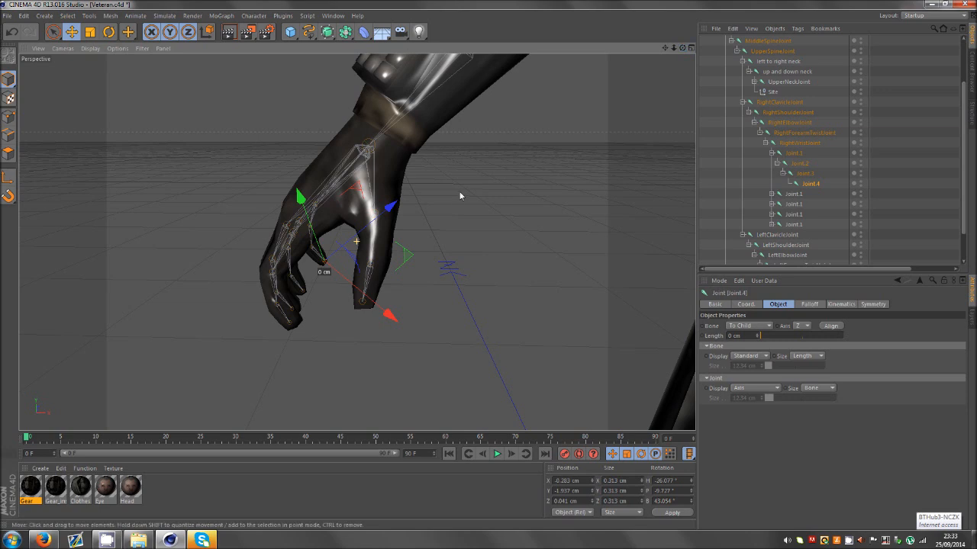
- Deselect the joints and save the Veteran.c4d project, accepting that previous versions can no longer load it
click(888, 157)
alt+drag(272, 219, 521, 64)
mouse_move(674, 48)
mouse_down()
mouse_move(491, 270)
mouse_move(439, 263)
mouse_move(489, 268)
mouse_move(668, 51)
mouse_up()
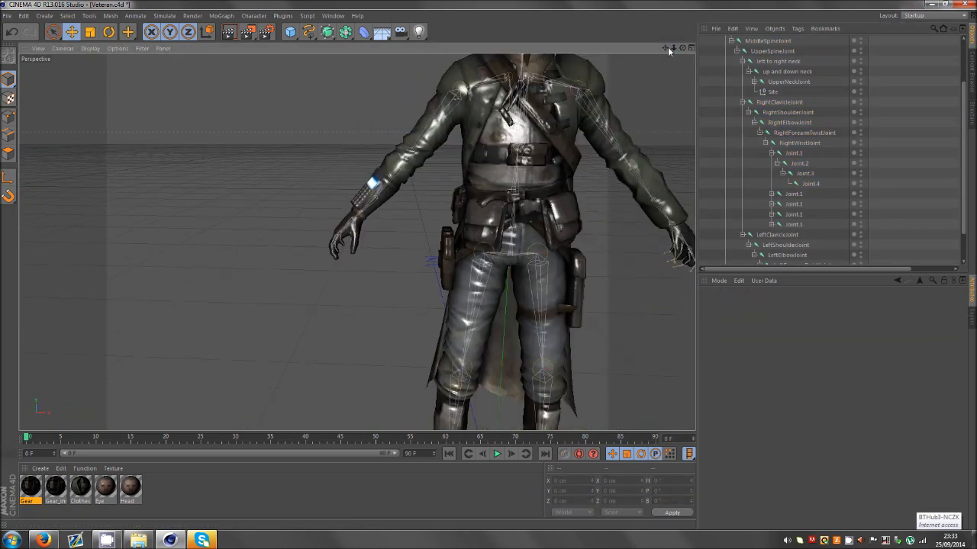
mouse_move(465, 272)
mouse_down()
mouse_move(491, 269)
mouse_move(465, 266)
mouse_up()
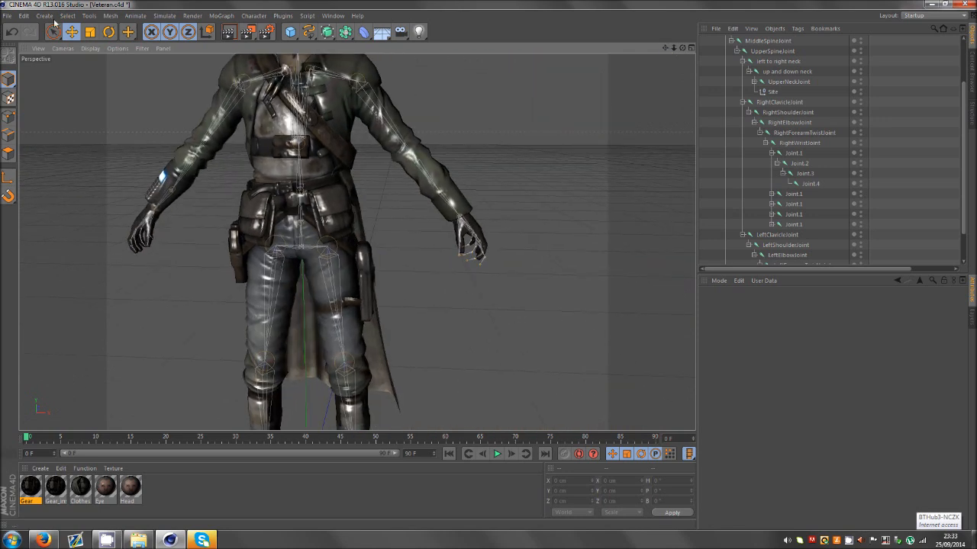
click(7, 16)
click(20, 98)
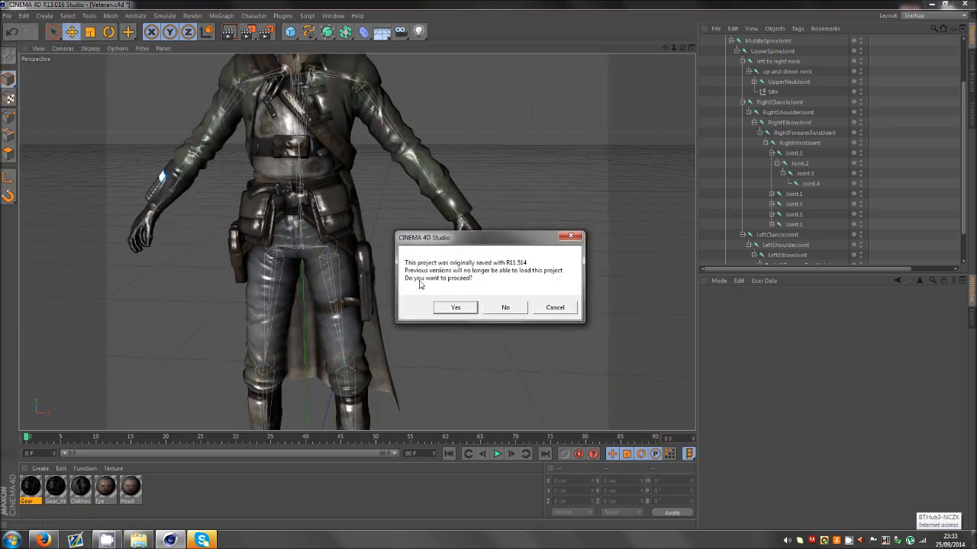
click(456, 309)
- Move the base joint of the left thumb, the last Joint.1 under the left wrist, into the mesh thumb
scroll(457, 311, up, 3)
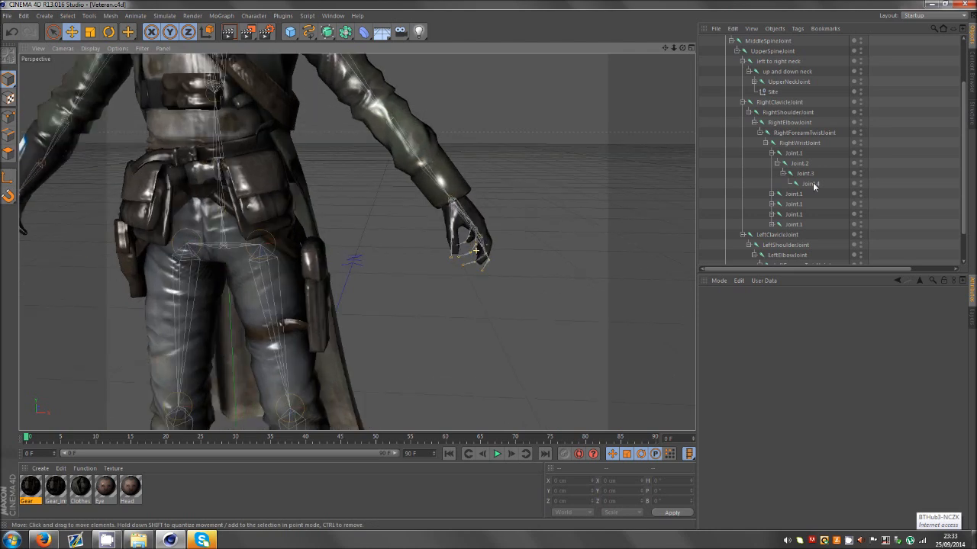
click(748, 113)
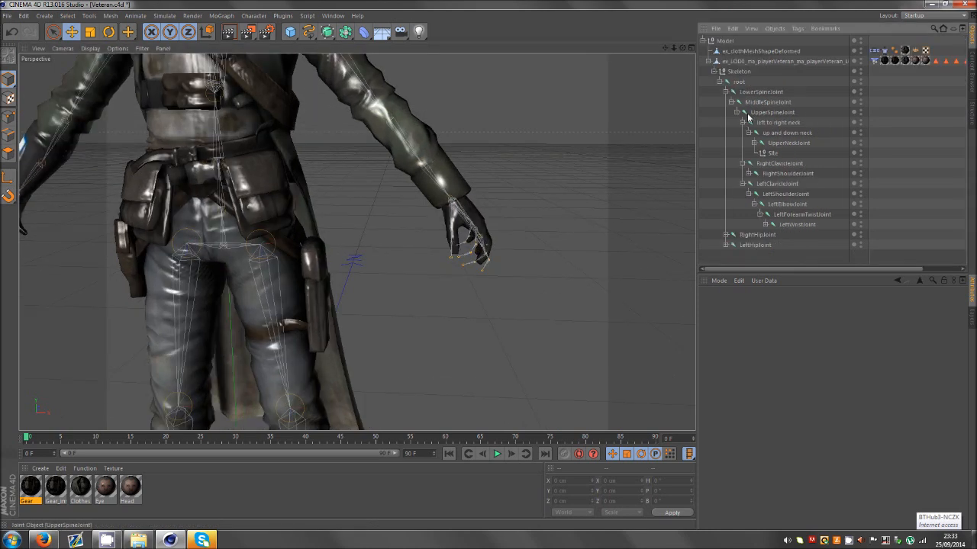
click(765, 225)
click(776, 238)
scroll(776, 239, down, 2)
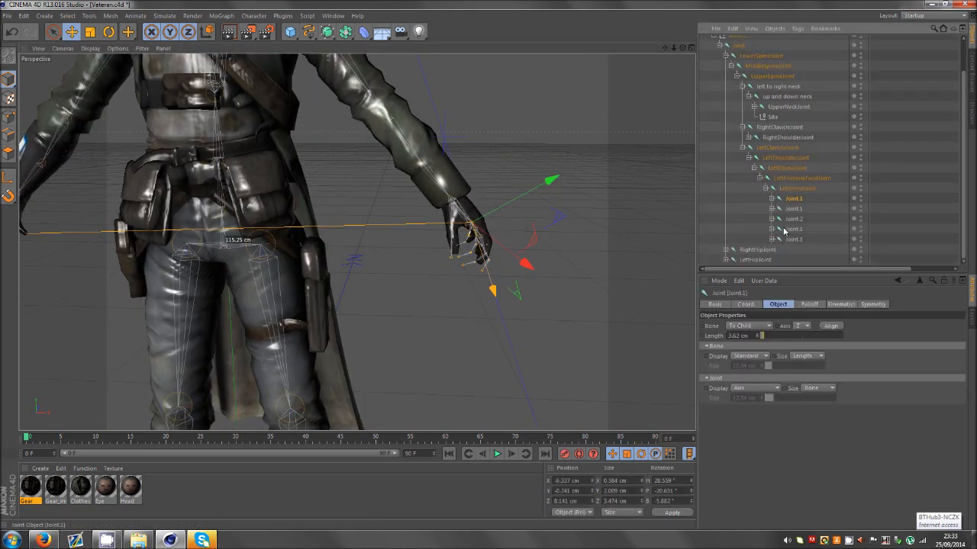
click(786, 239)
scroll(482, 201, up, 6)
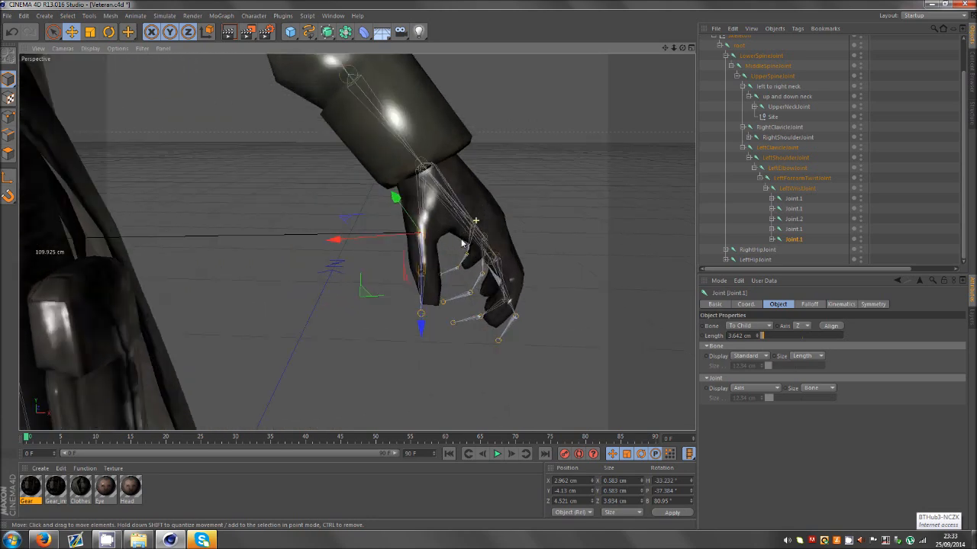
drag(451, 258, 450, 245)
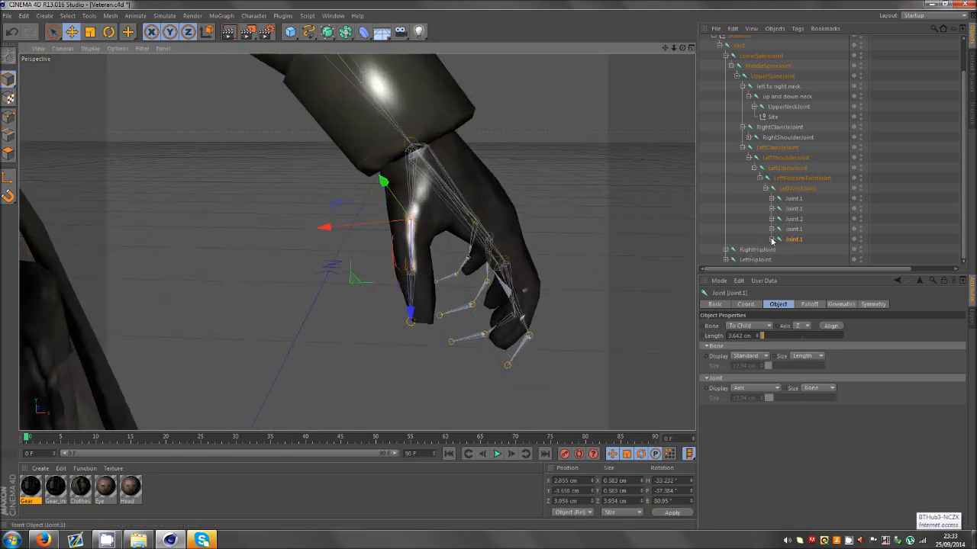
- Fit the left thumb's second and end joints inside the mesh thumb and shift its base joint sideways to centre it
ctrl+click(563, 319)
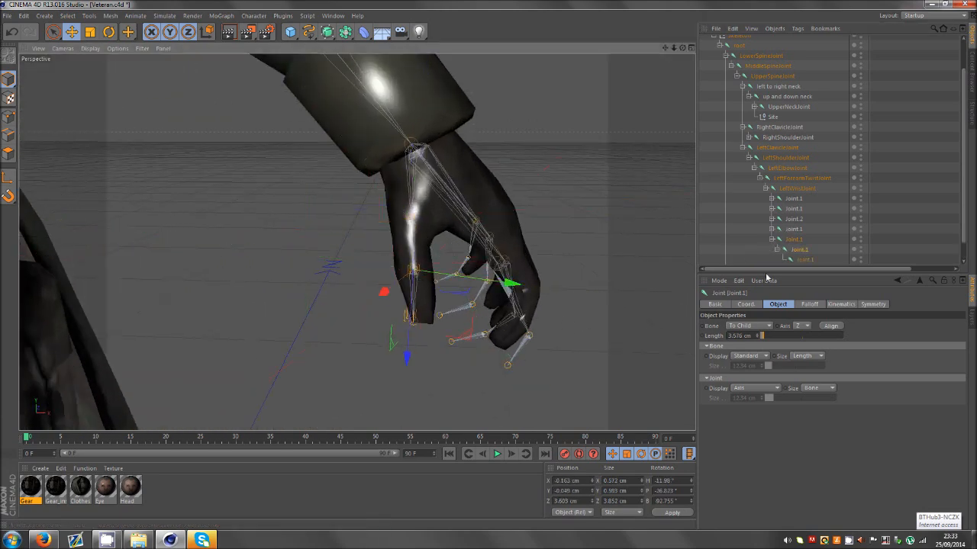
ctrl+click(561, 331)
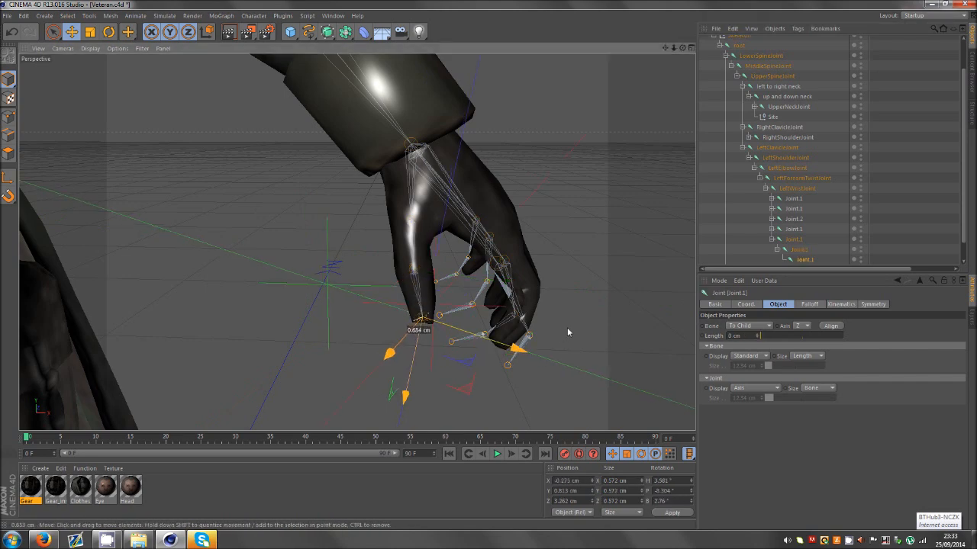
drag(681, 48, 489, 265)
click(796, 240)
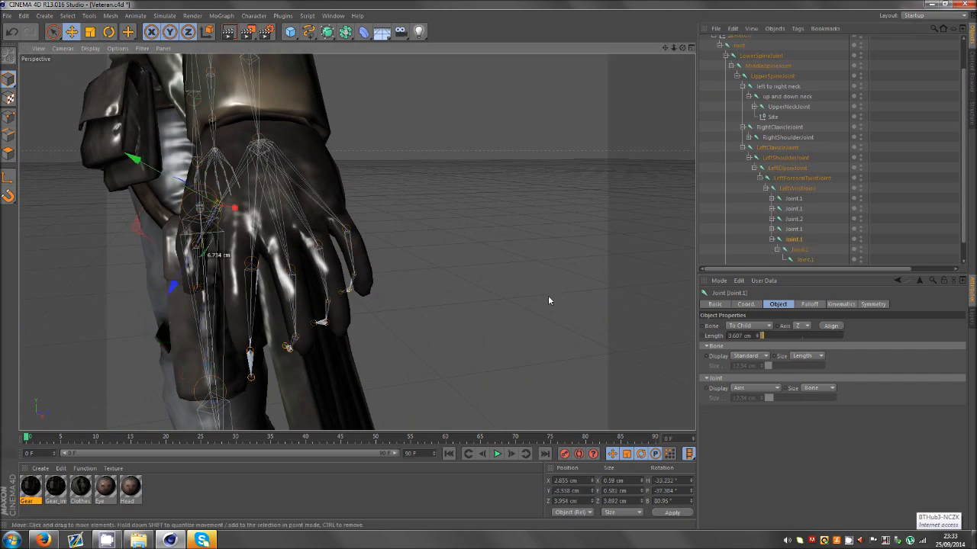
drag(547, 296, 512, 305)
- Check the left thumb and finger joints against the wireframe hand in the front view
middle_click(514, 324)
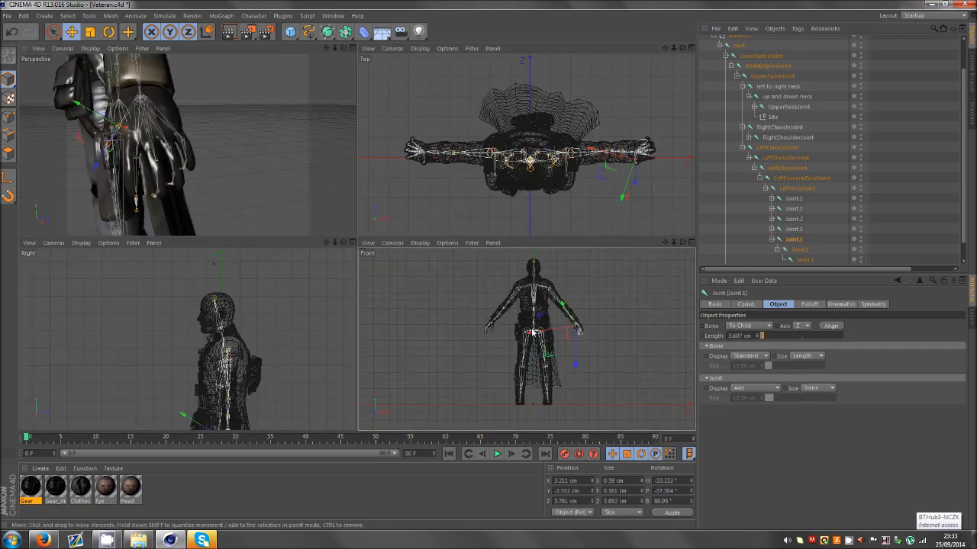
middle_click(513, 325)
mouse_move(491, 269)
mouse_down()
mouse_move(517, 267)
mouse_move(504, 269)
mouse_up()
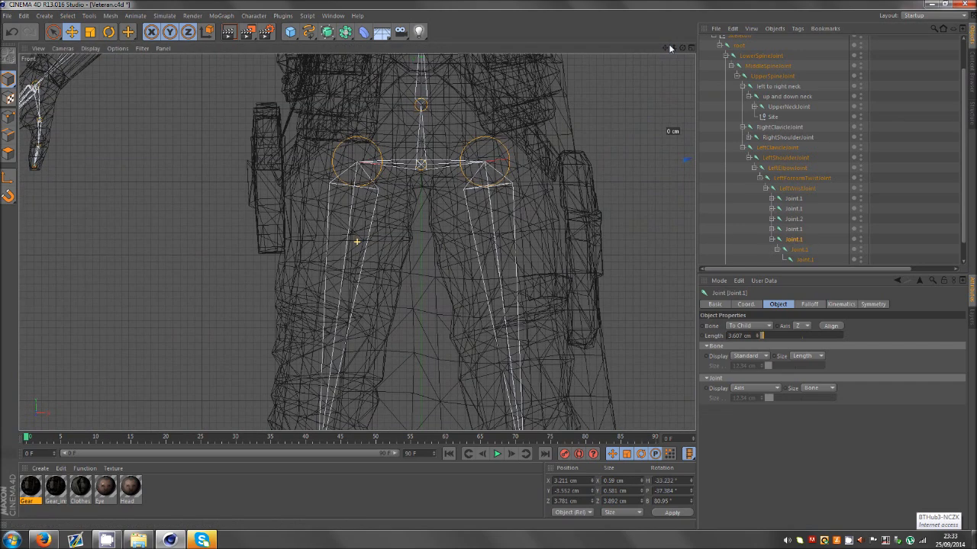
drag(665, 48, 476, 270)
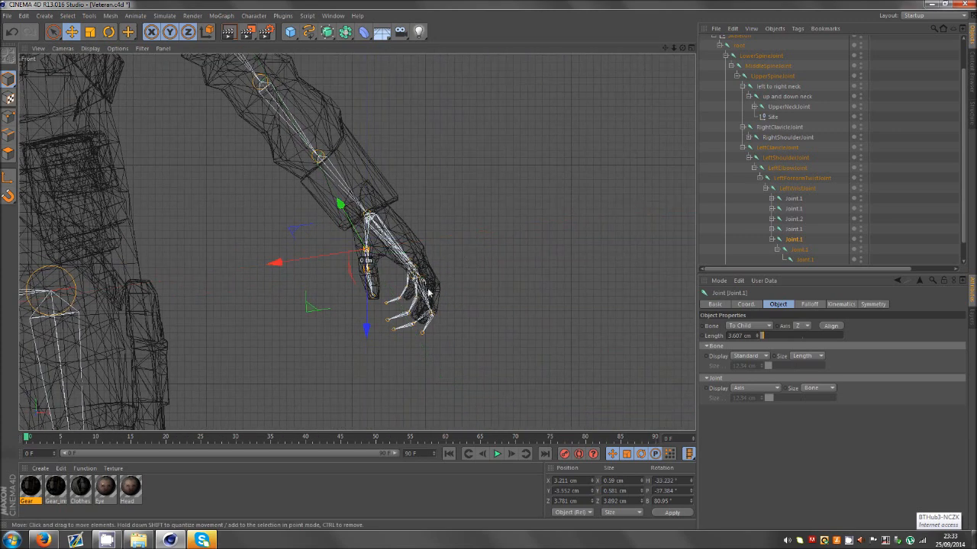
scroll(412, 294, up, 6)
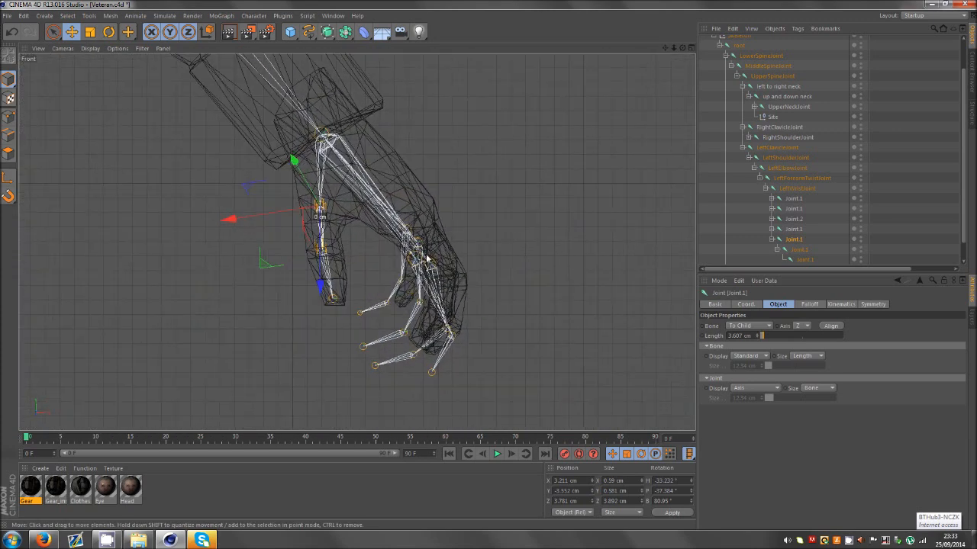
middle_click(461, 268)
middle_click(285, 177)
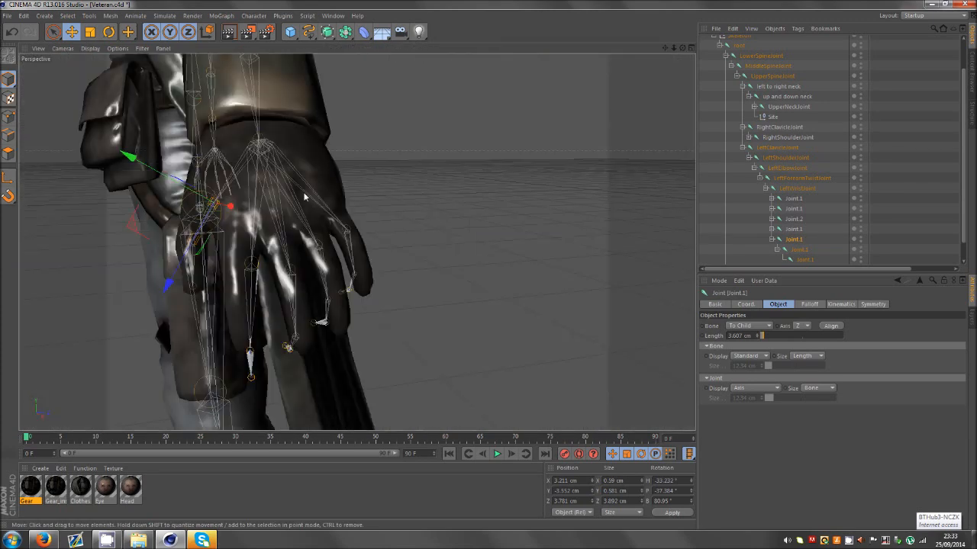
- Move the base joint of the left index finger, the fourth joint under the left wrist, into its mesh knuckle
click(773, 238)
click(780, 229)
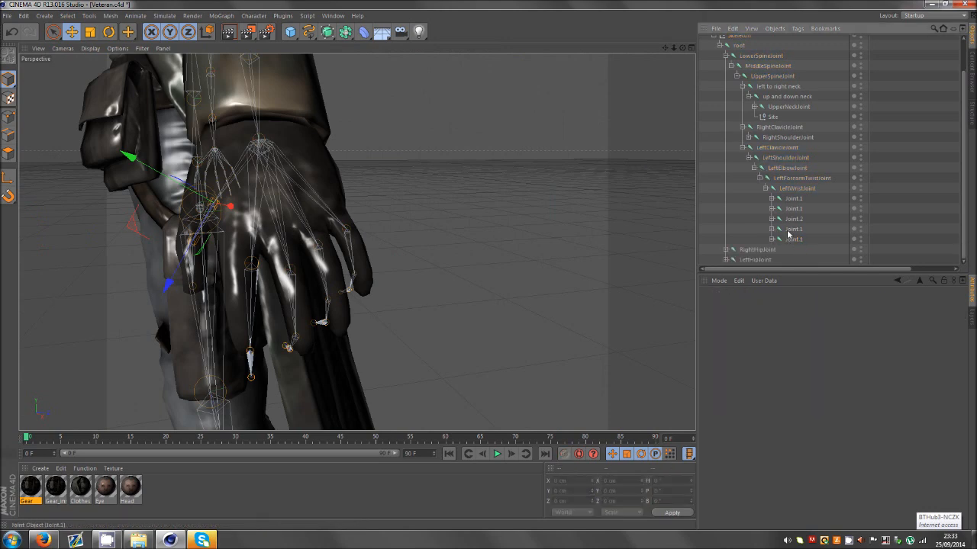
drag(682, 48, 489, 265)
drag(641, 70, 490, 268)
drag(665, 48, 334, 245)
drag(652, 75, 655, 72)
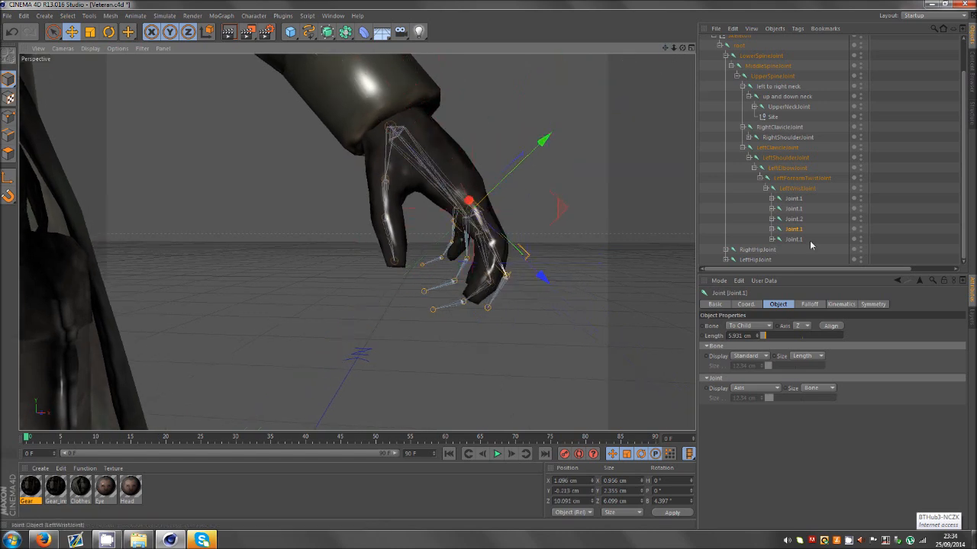
- Nest the left index finger's last Joint.1 under its sibling named Joint to form a continuous finger chain
click(773, 229)
click(799, 239)
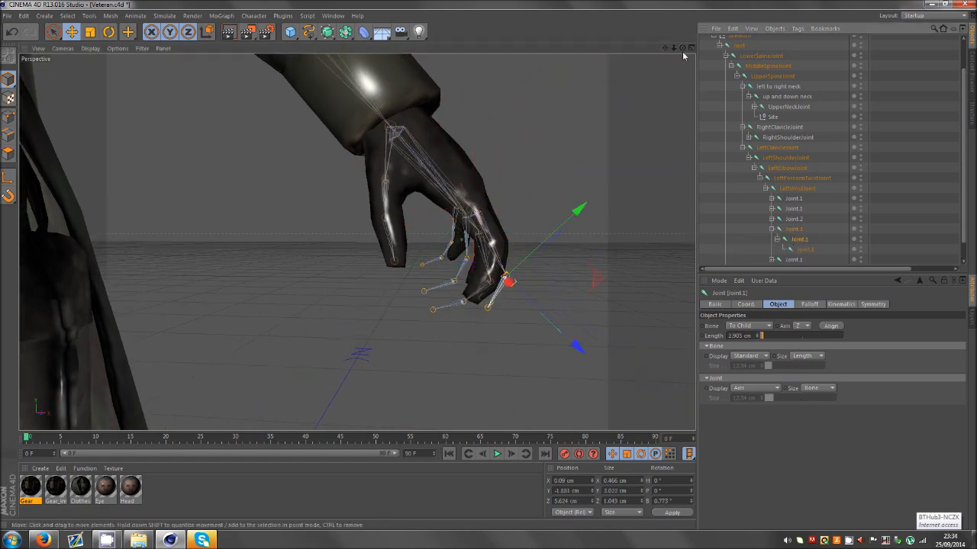
click(804, 250)
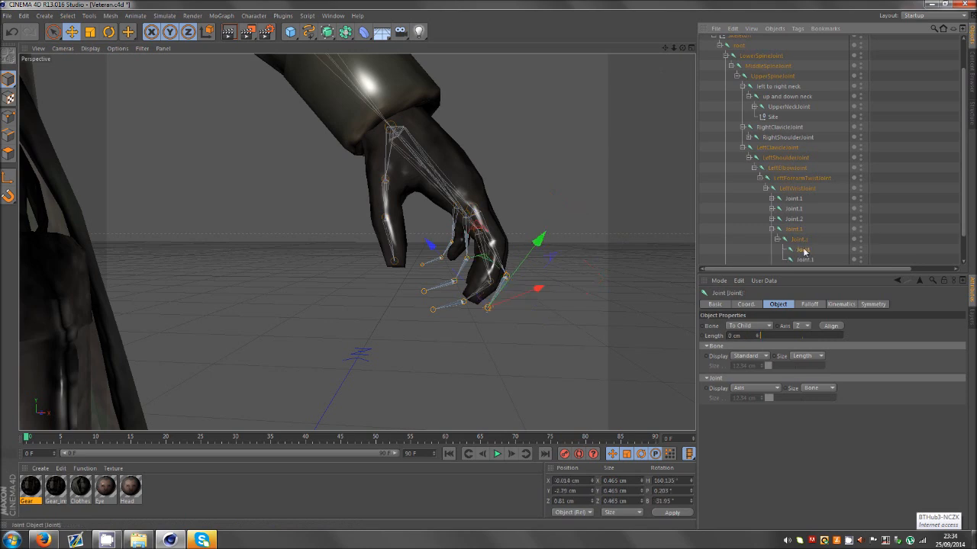
drag(802, 260, 801, 255)
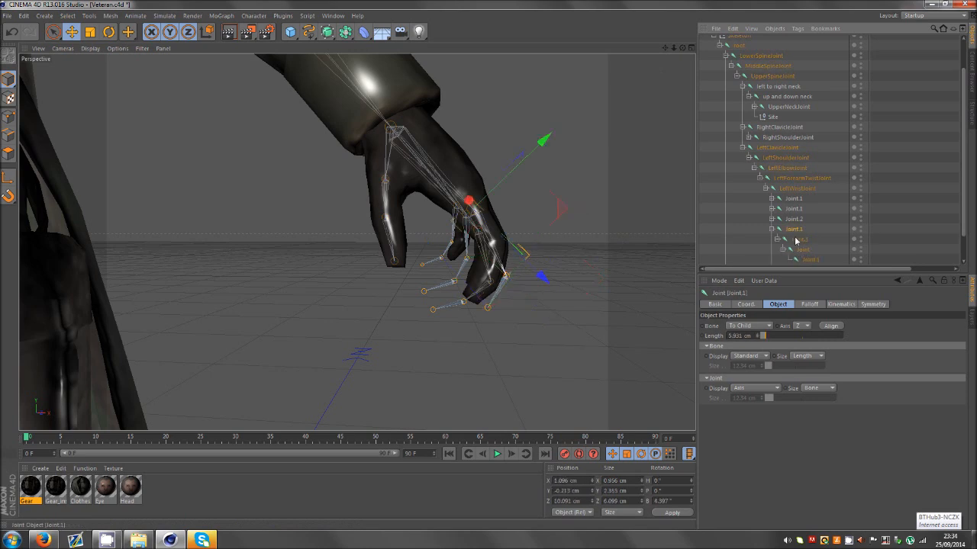
- Place the left index finger's middle joints in the bent mesh finger and its end joint in the fingertip
drag(691, 264, 681, 231)
click(805, 250)
drag(595, 246, 575, 283)
click(810, 259)
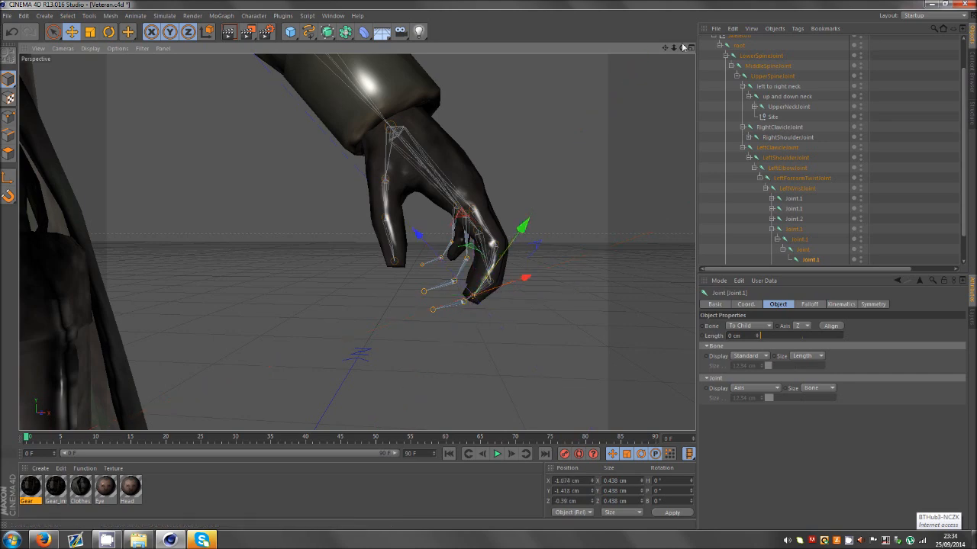
drag(682, 47, 644, 114)
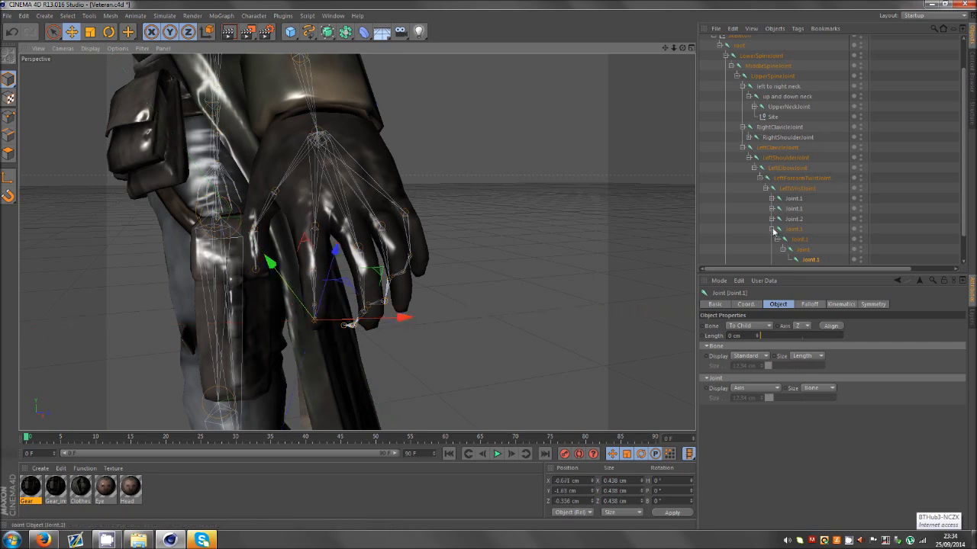
- Move the base joint of the left middle finger, Joint.2 directly under the left wrist, into its mesh knuckle
click(772, 229)
click(768, 218)
click(772, 219)
click(794, 220)
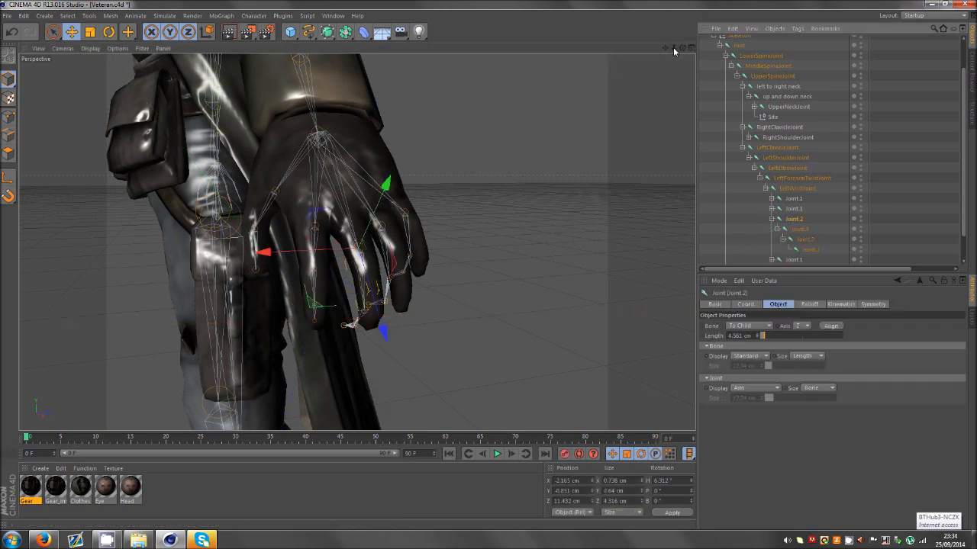
drag(682, 48, 489, 265)
drag(629, 102, 660, 64)
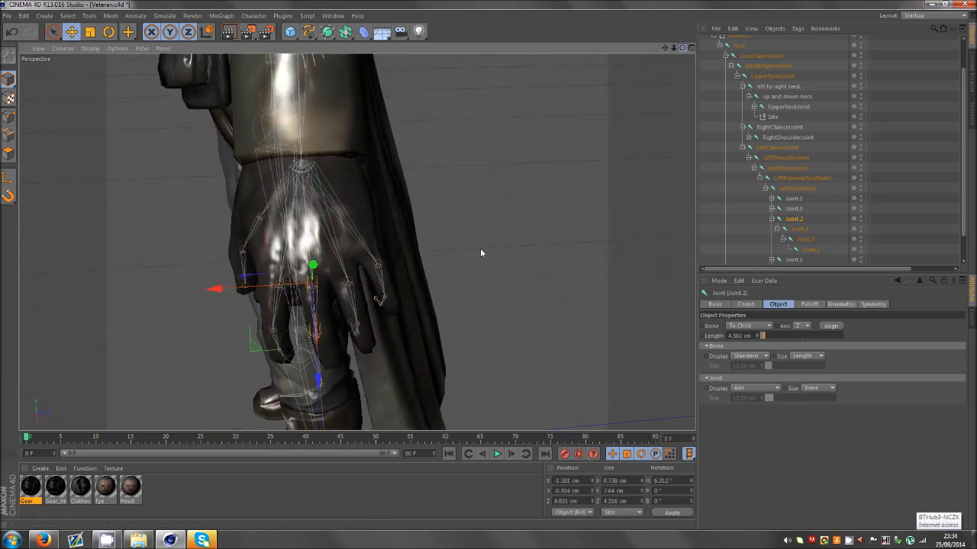
alt+drag(480, 252, 490, 266)
drag(665, 66, 668, 63)
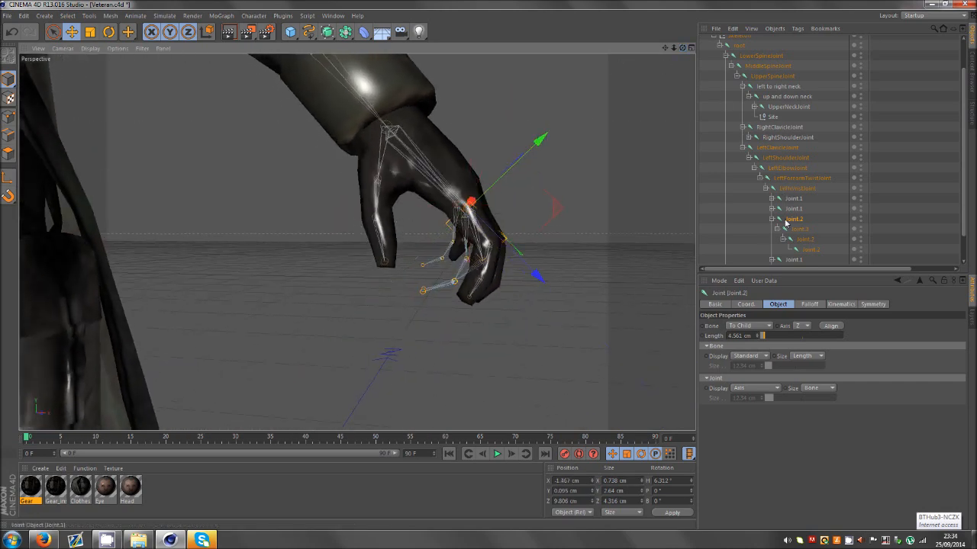
- Move the left middle finger's second and third joints into the bent mesh finger and its end joint into the fingertip
click(799, 229)
drag(648, 244, 717, 244)
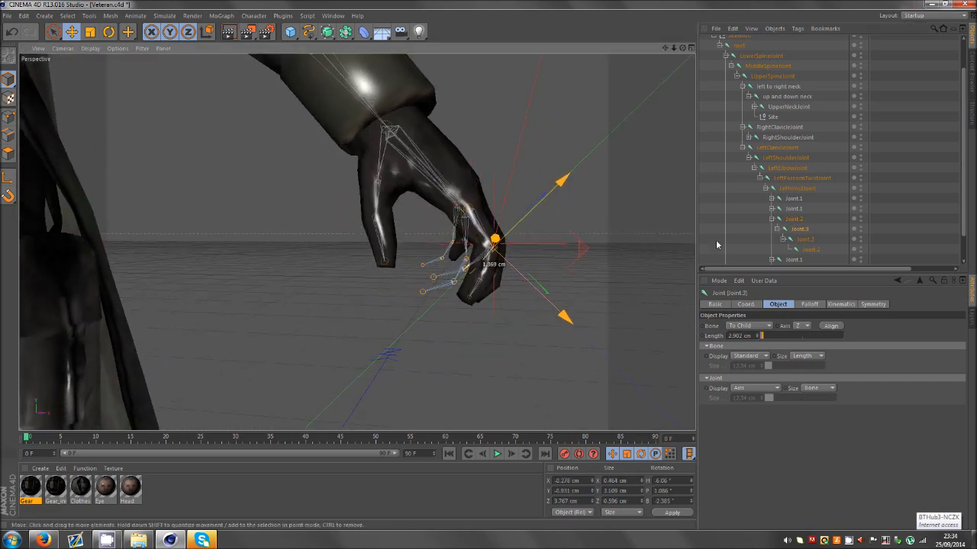
click(805, 239)
drag(643, 279, 680, 280)
click(811, 249)
drag(681, 49, 491, 270)
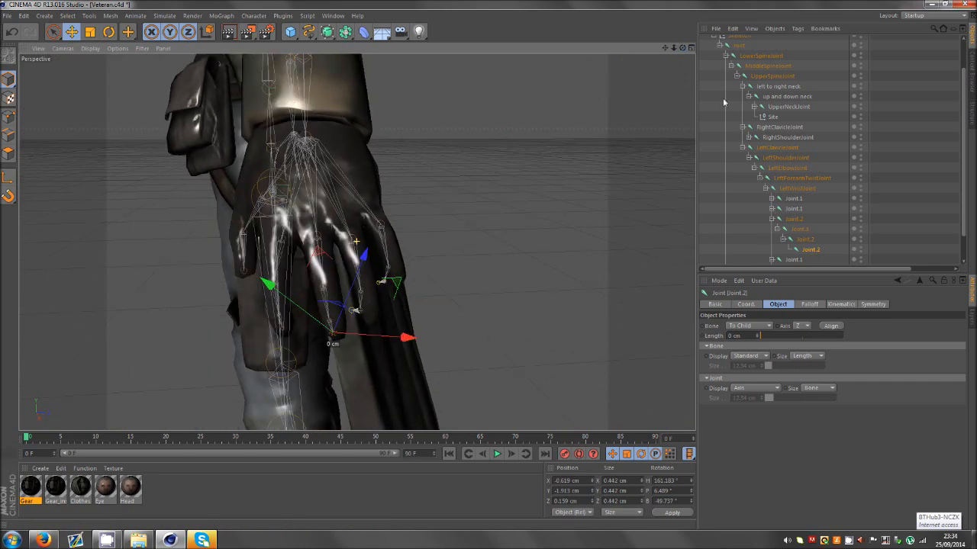
- Shift the left middle finger's two middle joints sideways to centre them across the mesh finger
click(801, 240)
click(821, 229)
drag(483, 323, 486, 323)
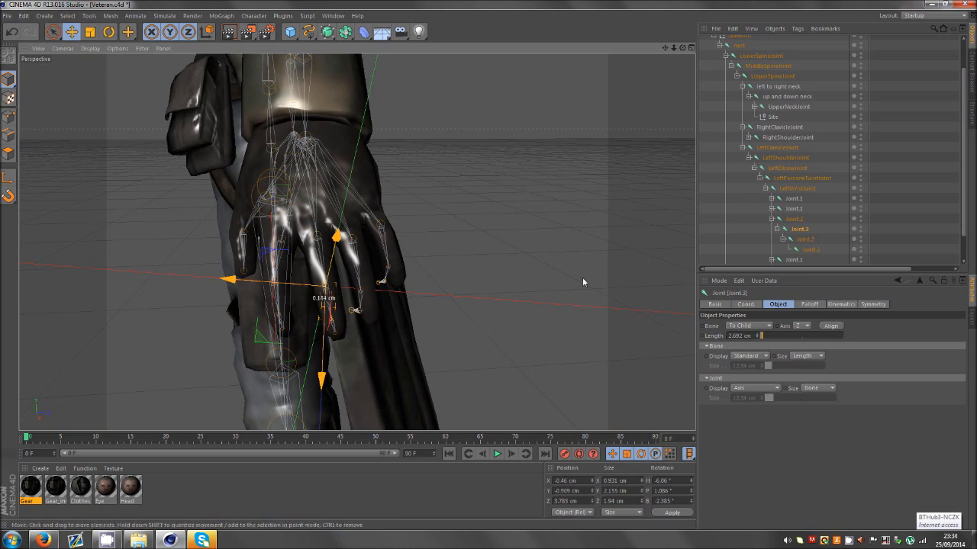
- Move the base joint of the left ring finger, the second Joint.1 directly under LeftWristJoint, into its mesh knuckle
click(771, 221)
click(790, 209)
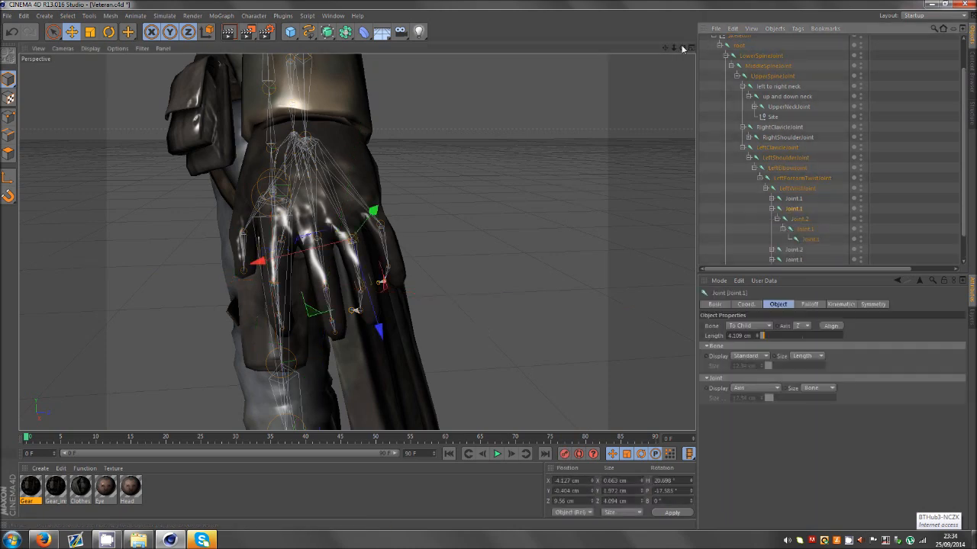
drag(683, 49, 489, 268)
scroll(144, 245, up, 3)
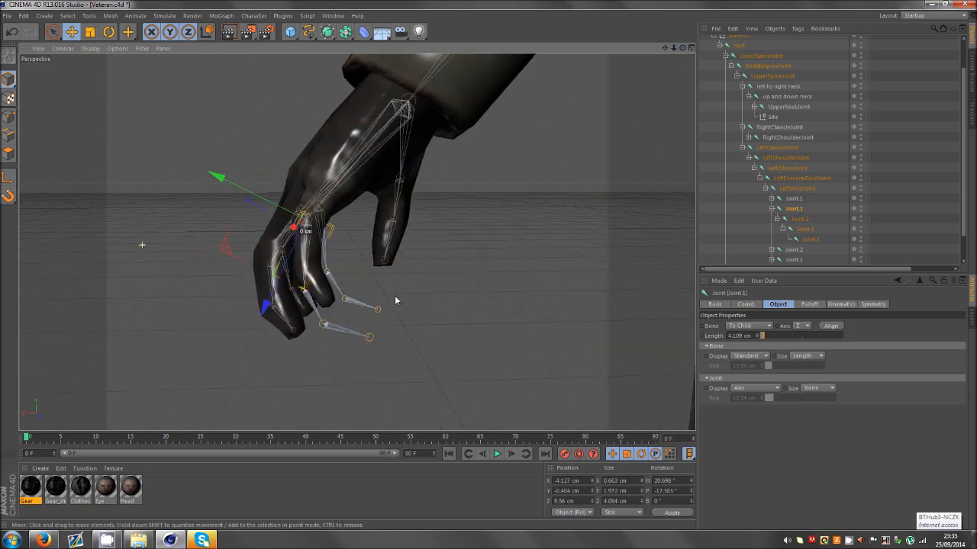
drag(394, 295, 381, 293)
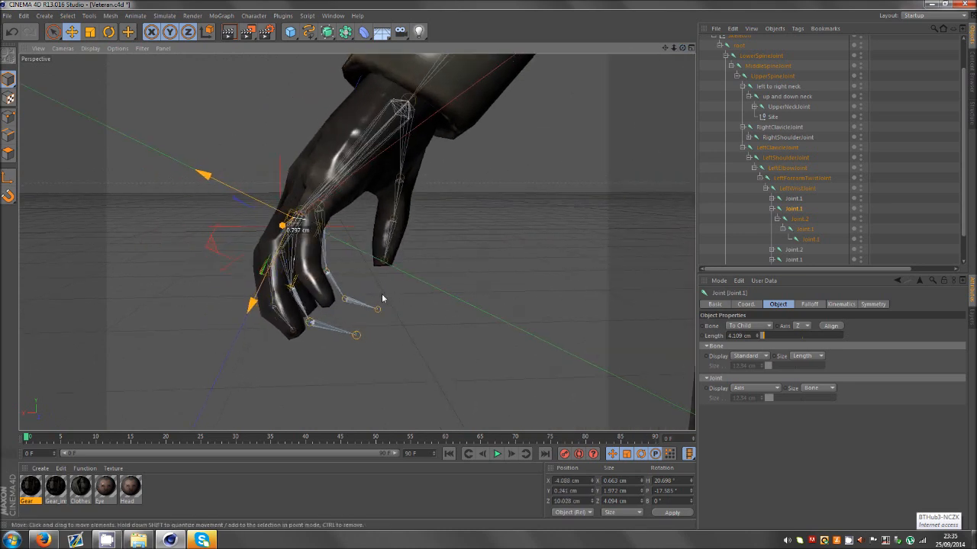
- Place the left ring finger's second and third joints in the bent mesh finger and its end joint in the fingertip
click(799, 219)
drag(555, 315, 535, 277)
mouse_move(597, 310)
mouse_down()
mouse_move(537, 338)
mouse_move(544, 322)
mouse_move(473, 318)
mouse_move(506, 309)
mouse_move(545, 322)
mouse_move(587, 307)
mouse_up()
click(816, 228)
key(ctrl+z)
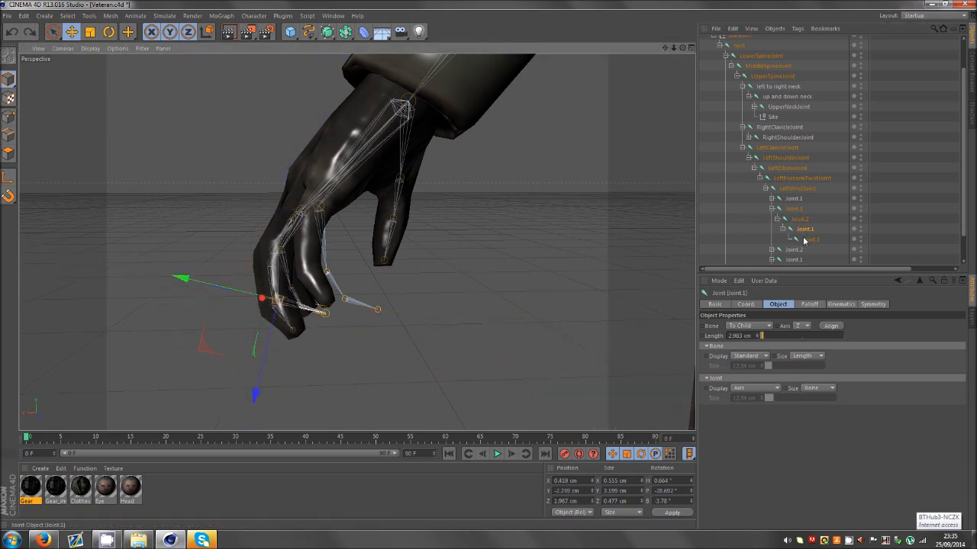
click(805, 240)
drag(480, 300, 449, 315)
drag(491, 265, 489, 264)
- Shift the left ring finger's third joint and end joint sideways to centre them across the mesh finger
drag(682, 48, 489, 261)
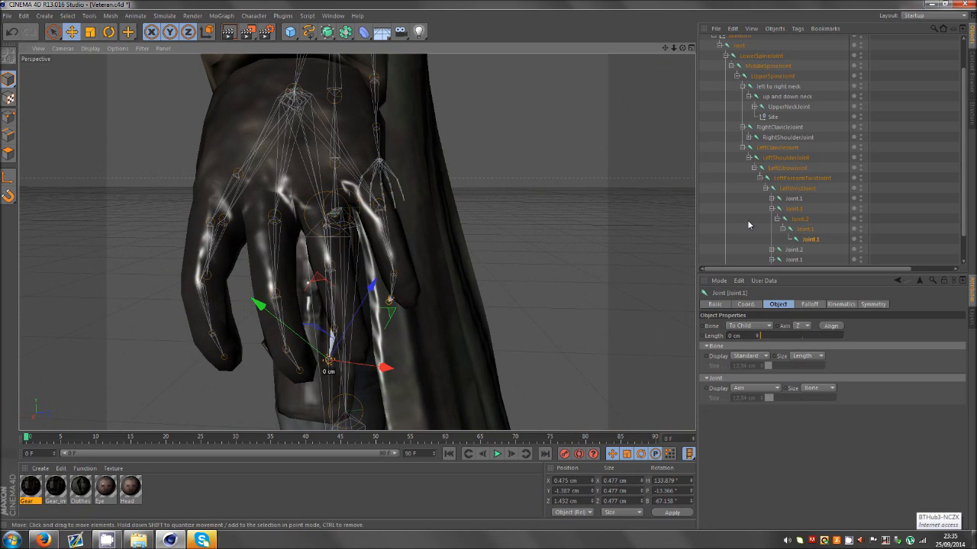
click(793, 229)
drag(612, 314, 622, 313)
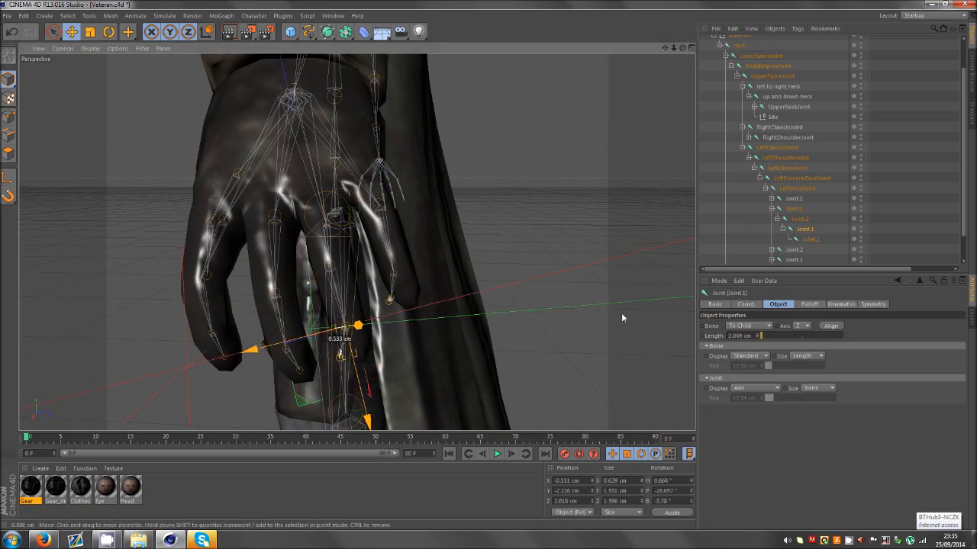
click(811, 239)
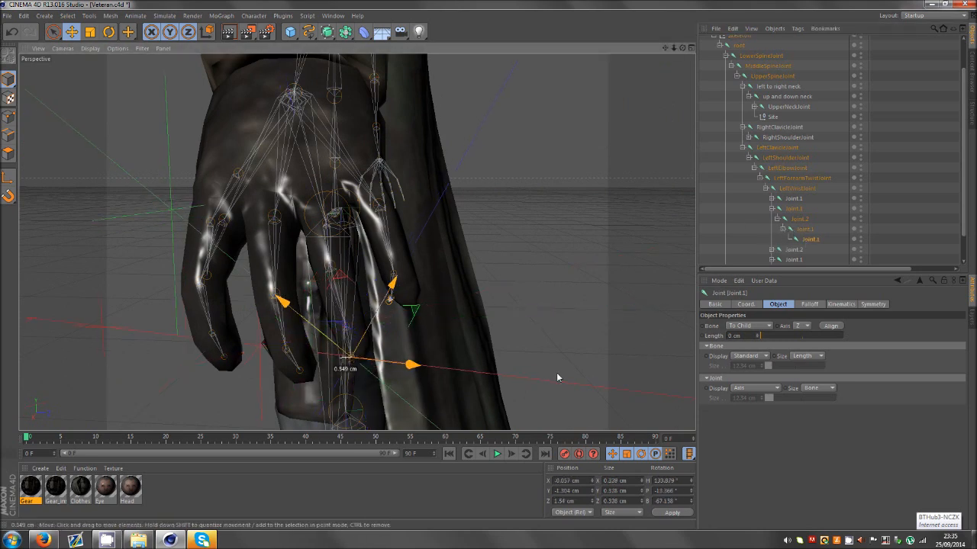
drag(556, 374, 565, 370)
- Move the base joint of the left little finger, the first Joint.1 directly under LeftWristJoint, into its mesh knuckle
click(772, 208)
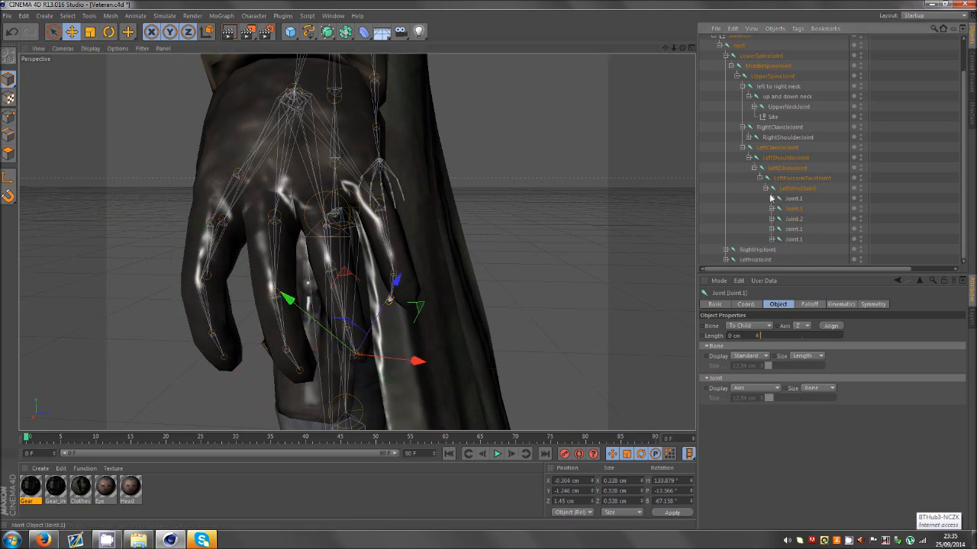
click(775, 199)
click(792, 198)
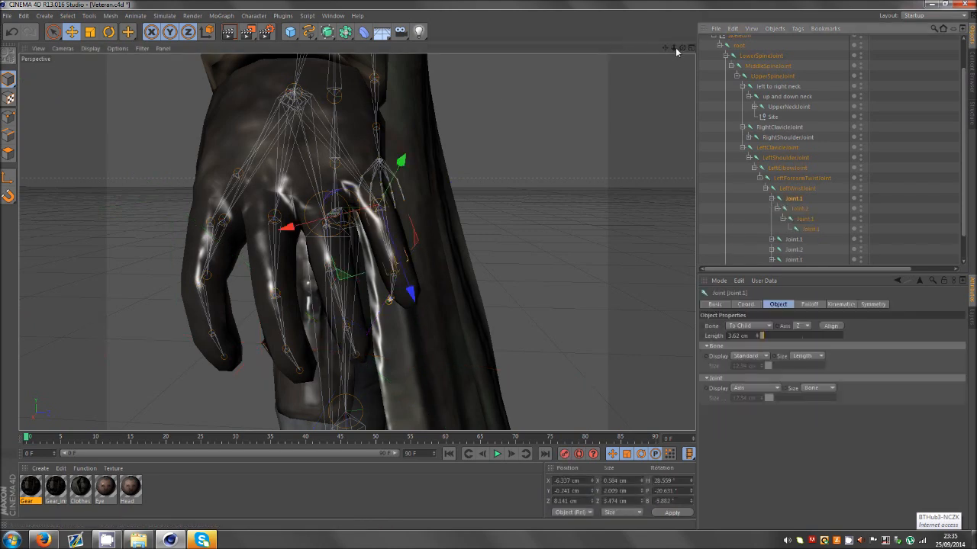
drag(682, 48, 505, 229)
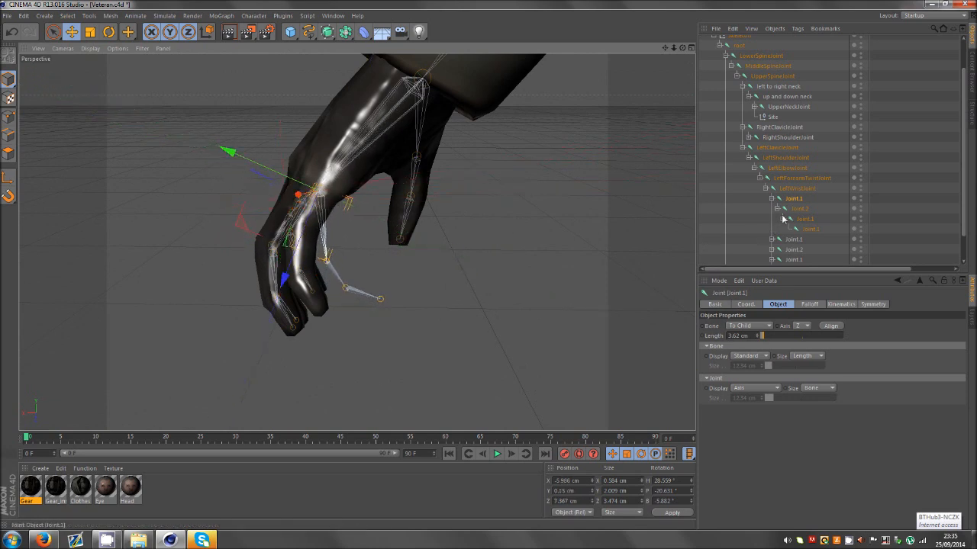
- Move the left little finger's second and third joints into the bent mesh finger and its end joint to the fingertip
click(799, 209)
drag(530, 277, 515, 261)
click(804, 220)
drag(536, 323, 492, 345)
click(810, 228)
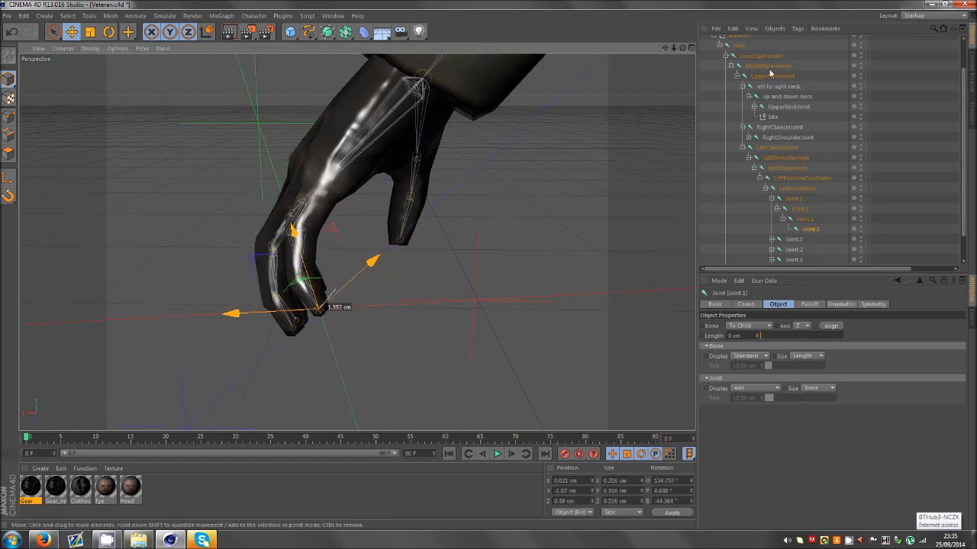
- Shift the left little finger's joints sideways from base to tip so the chain runs through the centre of the mesh finger
drag(682, 48, 489, 266)
click(790, 197)
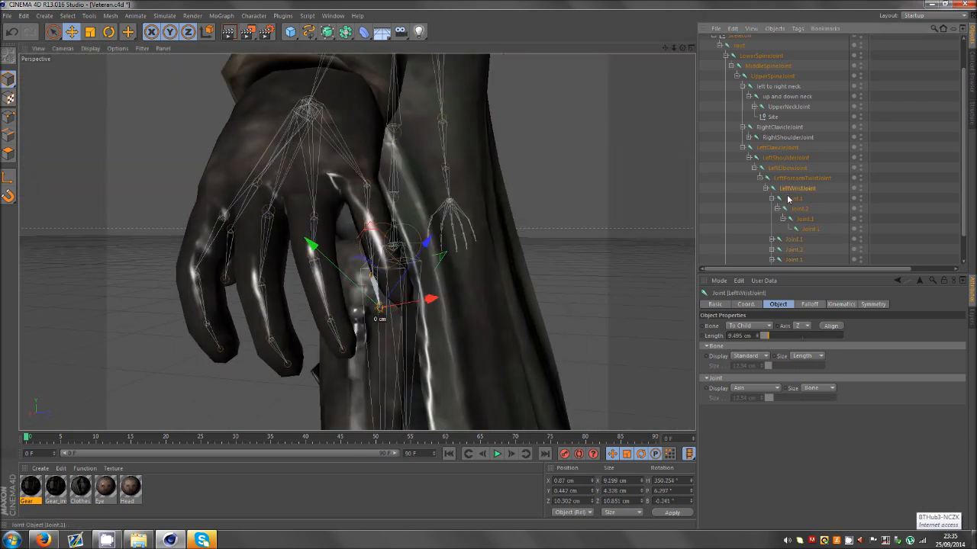
drag(645, 244, 640, 244)
click(786, 208)
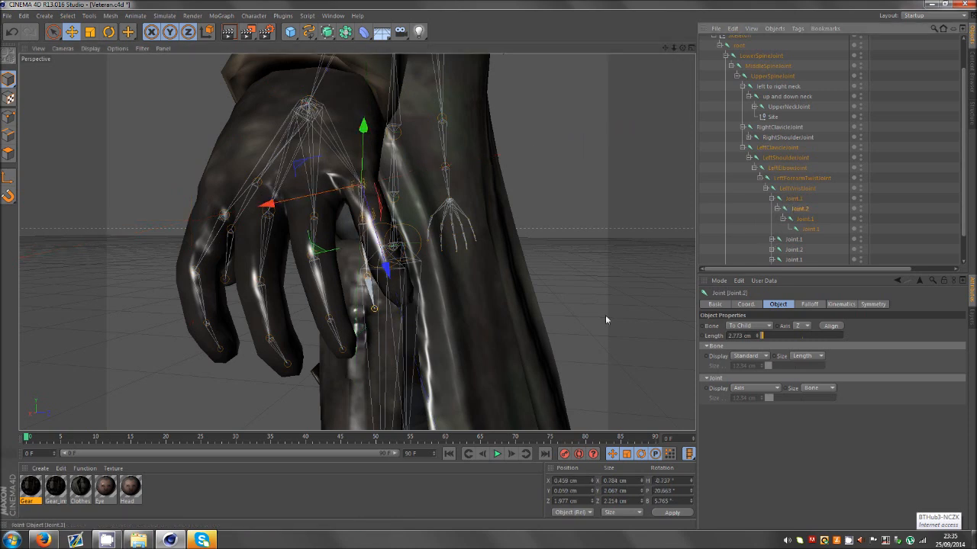
drag(605, 315, 683, 62)
click(798, 219)
click(805, 229)
drag(406, 305, 489, 266)
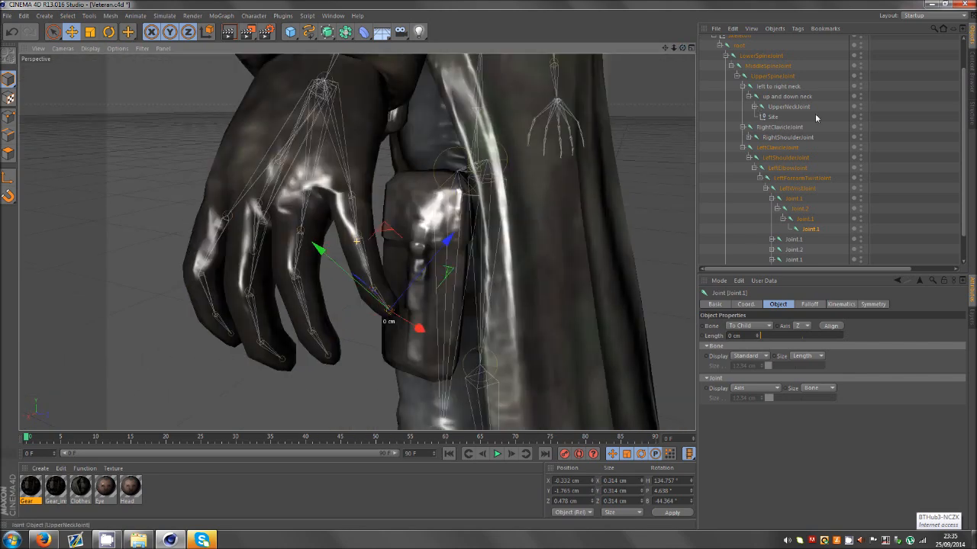
- Force LeftWristJoint visible in the viewport and hide the root joint so only the left hand's joints are displayed
click(815, 113)
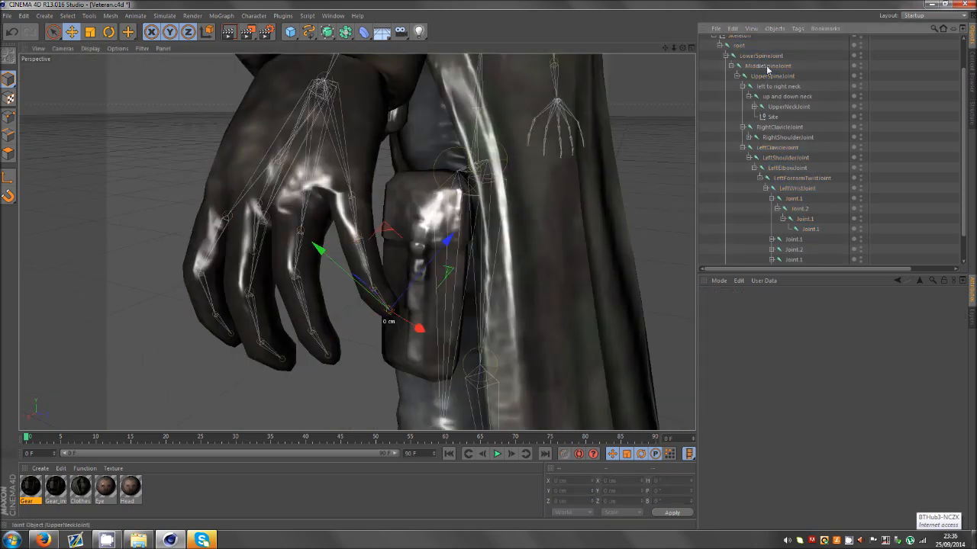
drag(674, 49, 498, 265)
drag(683, 48, 492, 267)
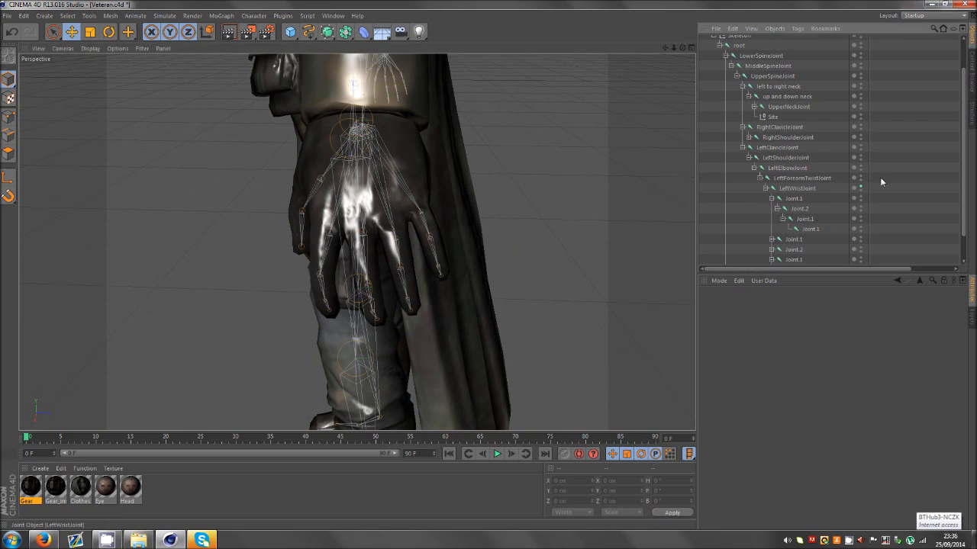
scroll(881, 149, up, 2)
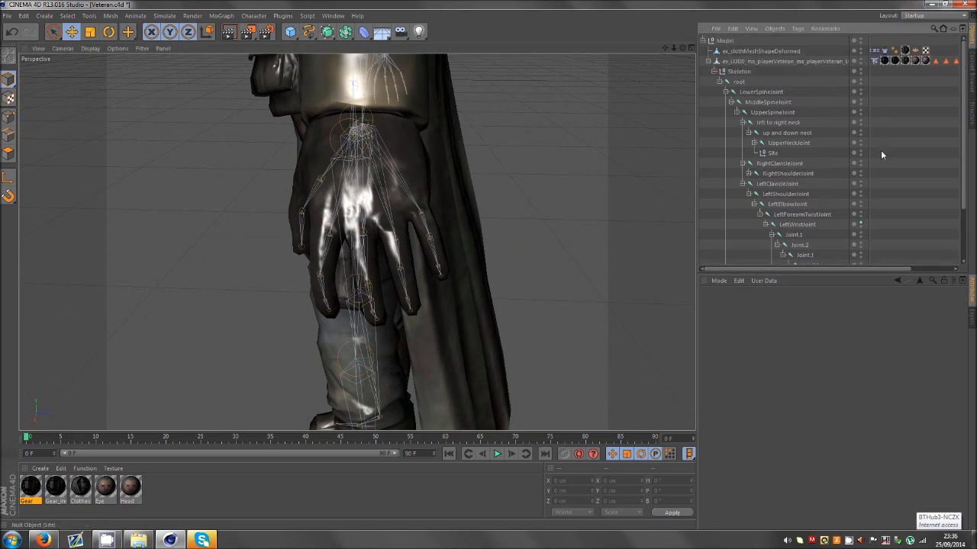
click(859, 81)
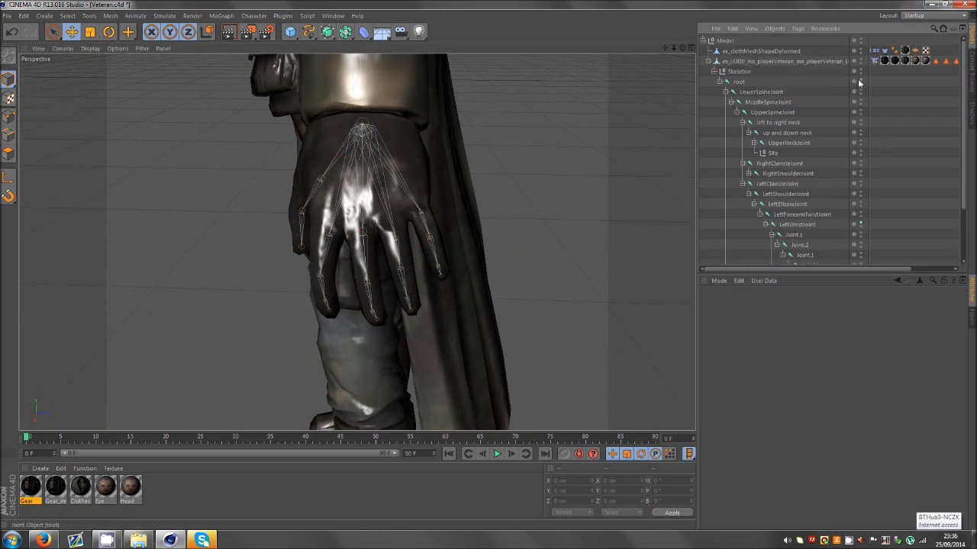
- Disable the Specular channel on all five materials: Gear, Gear_inst1, Clothes, Eye and Head
double_click(133, 495)
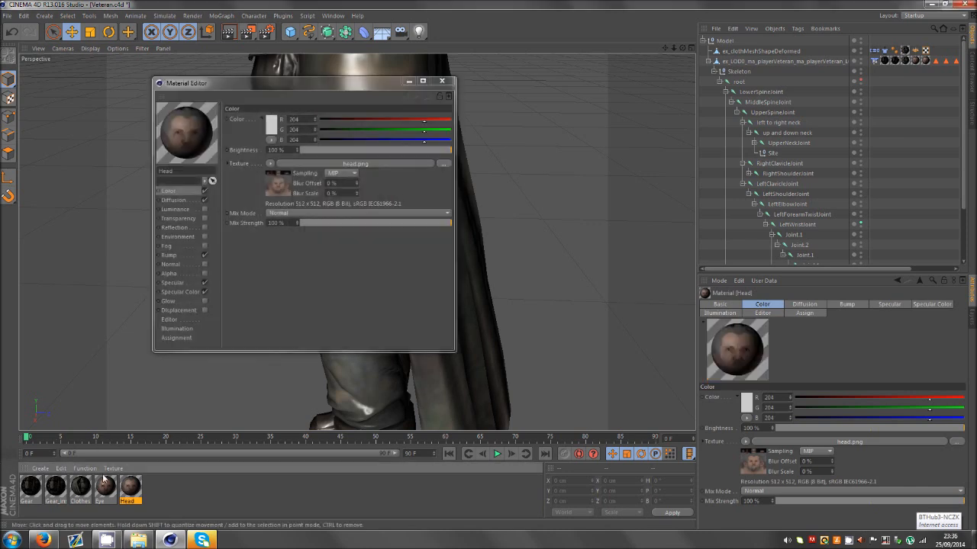
key(ctrl+a)
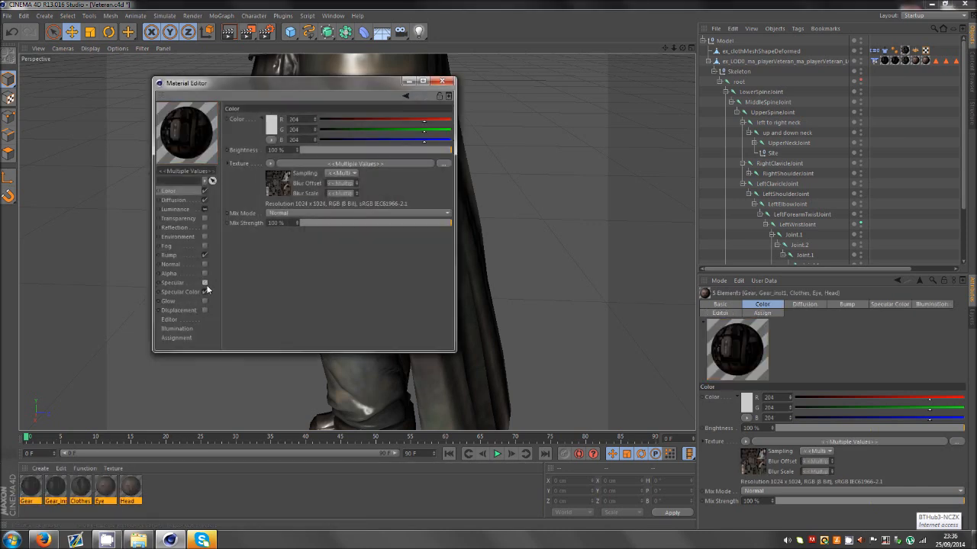
click(442, 81)
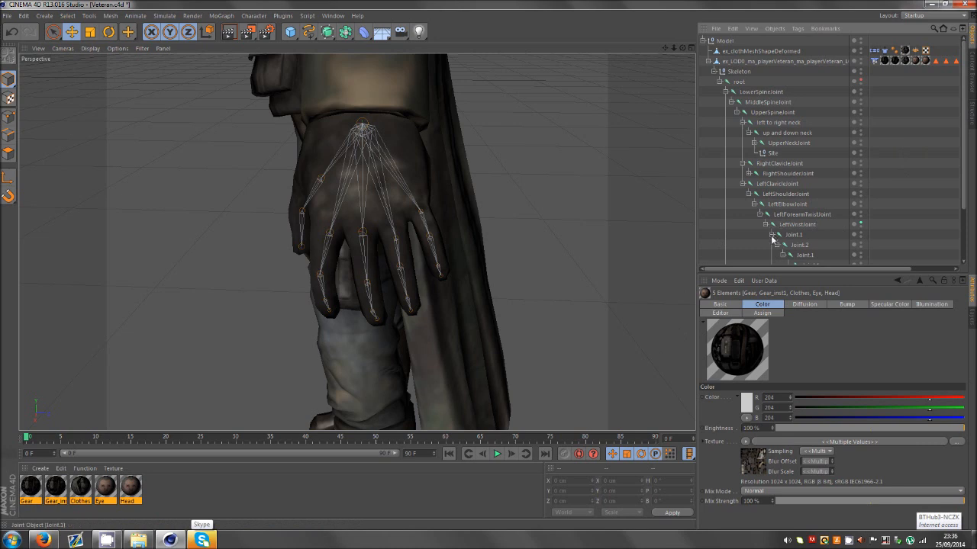
- In axis mode, rotate the axis of the left middle finger's base joint, Joint.2, to line up with the finger
scroll(781, 250, down, 2)
click(794, 219)
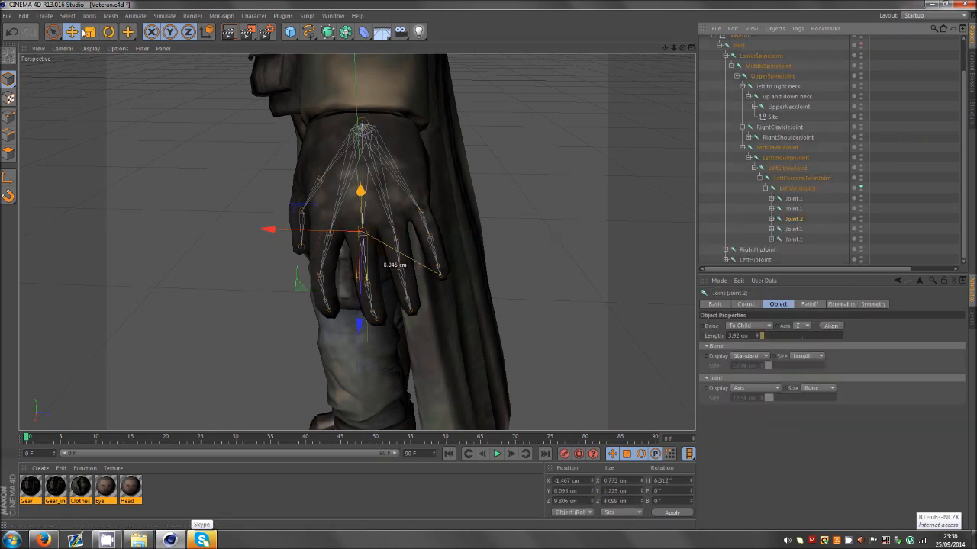
click(109, 32)
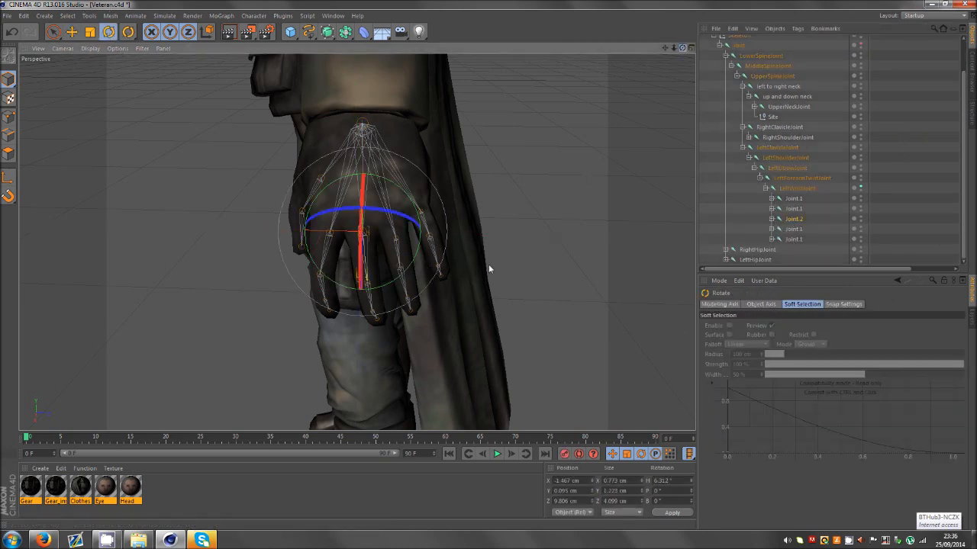
alt+drag(488, 264, 405, 246)
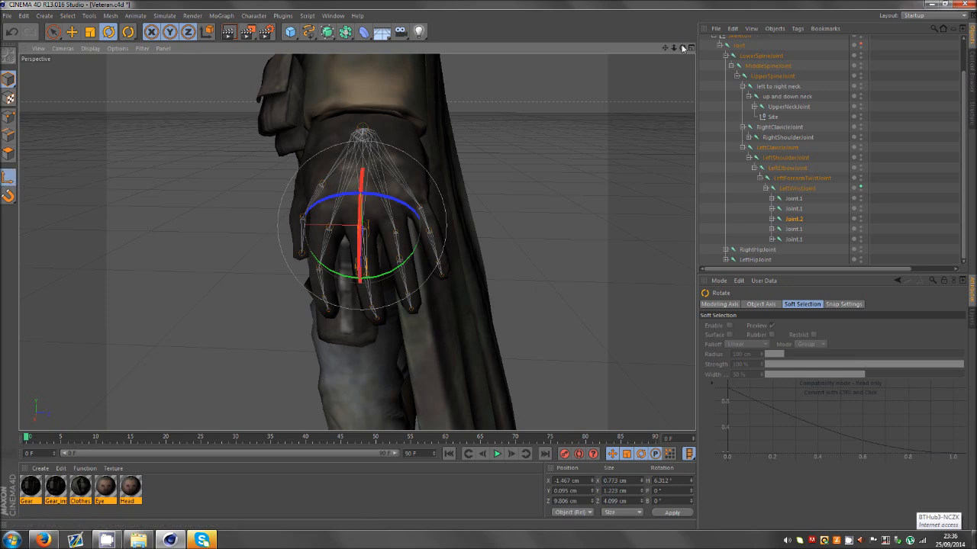
drag(683, 48, 610, 113)
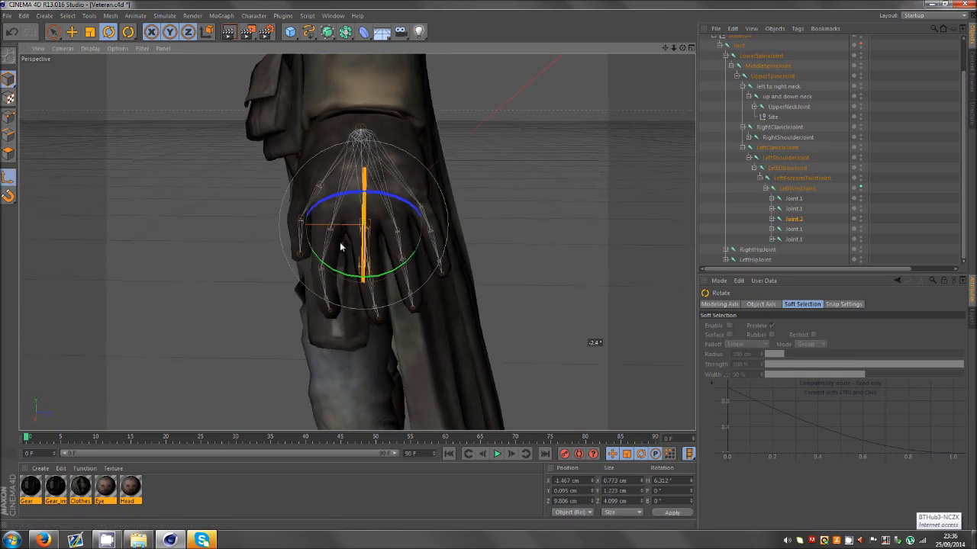
drag(389, 213, 382, 261)
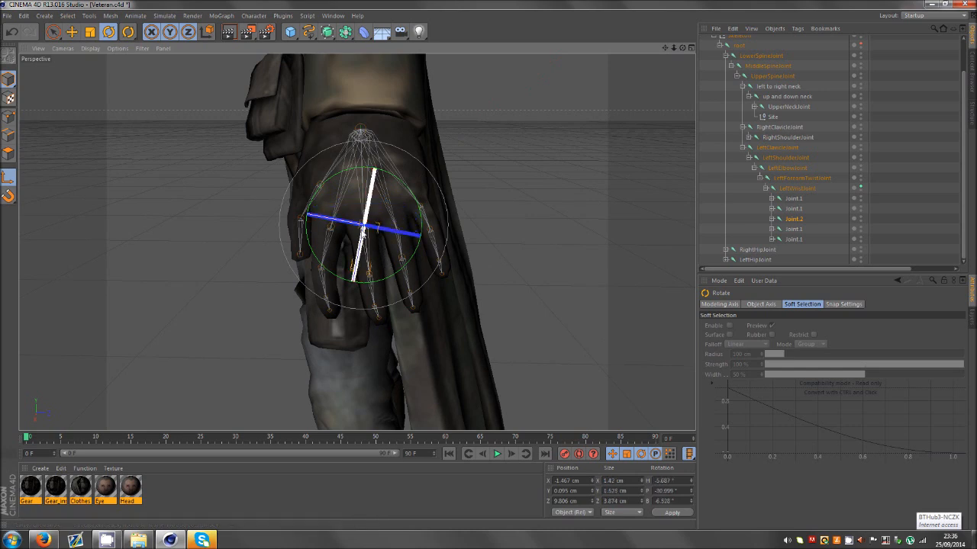
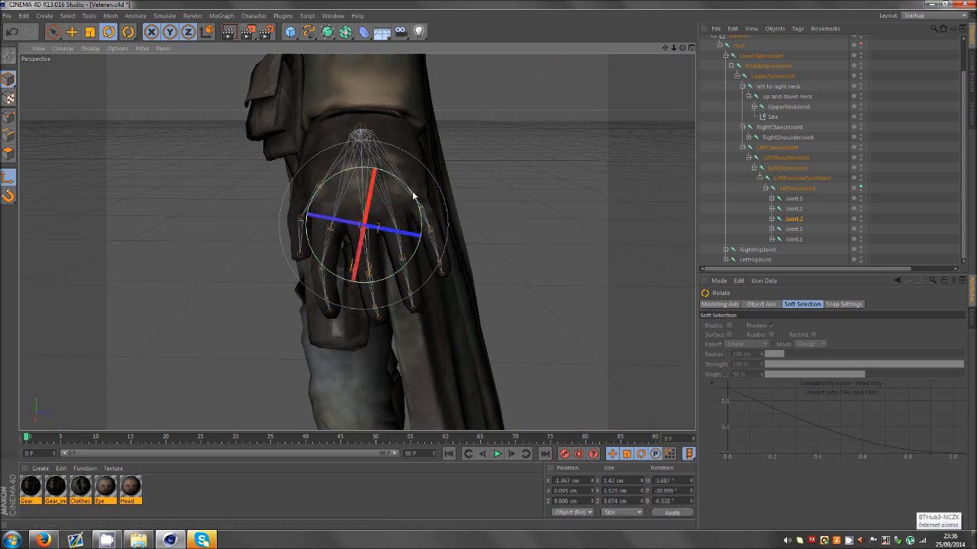
drag(408, 191, 406, 182)
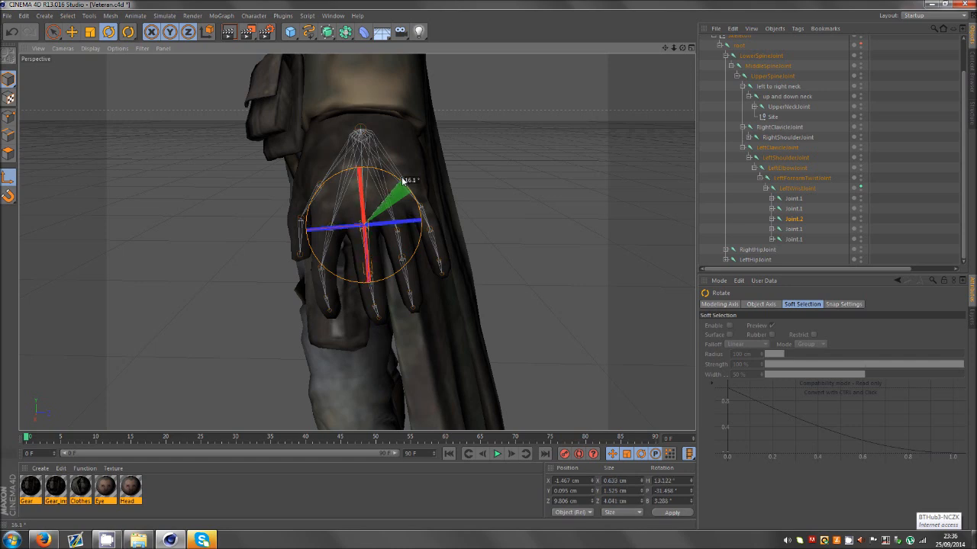
drag(351, 211, 351, 209)
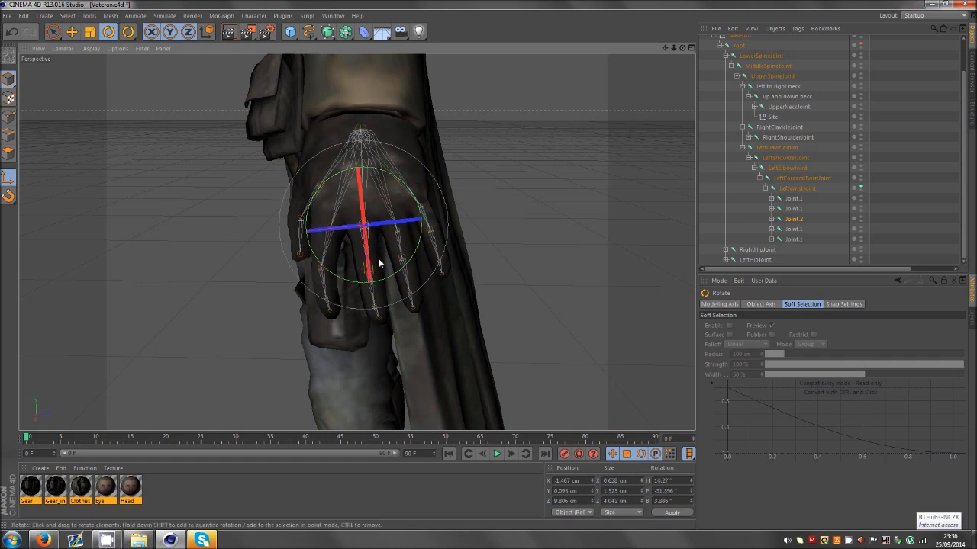
- Rotate the axis of the left middle finger's second joint, Joint.3, to line up with its finger segment
click(771, 220)
click(799, 230)
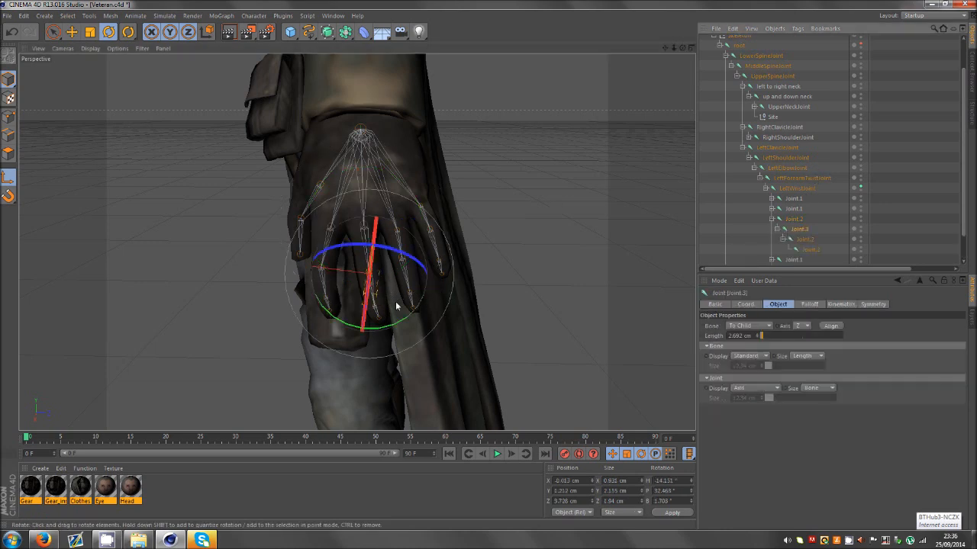
mouse_move(683, 48)
mouse_down()
mouse_move(488, 260)
mouse_move(682, 50)
mouse_up()
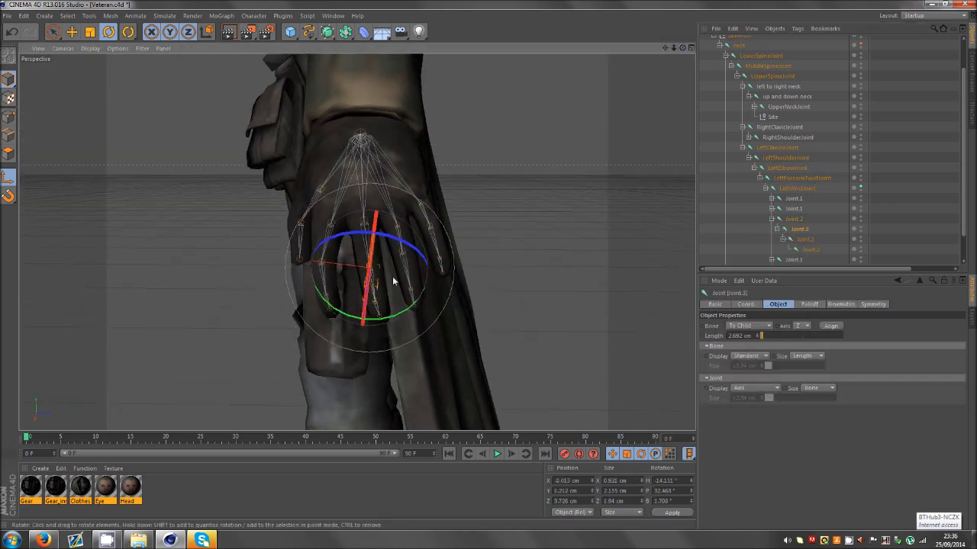
drag(393, 279, 382, 325)
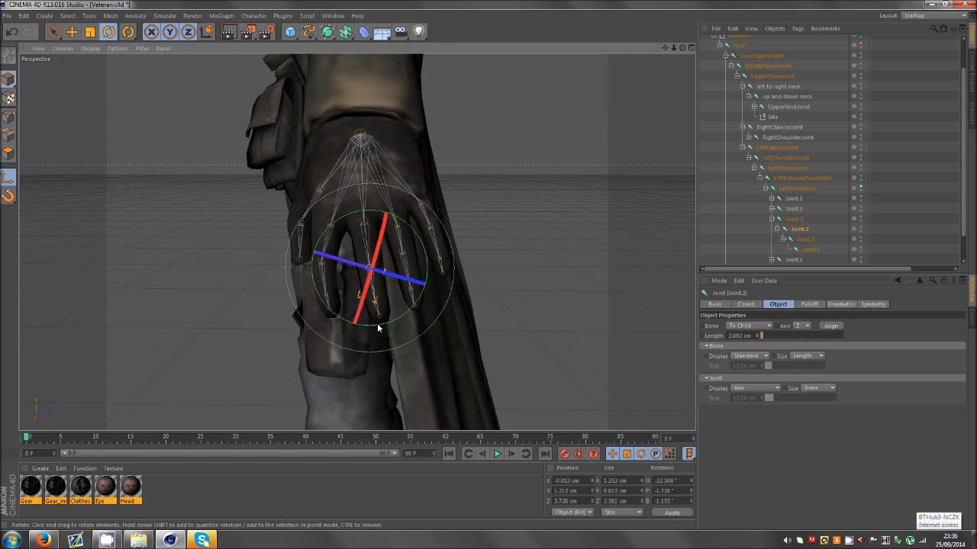
drag(378, 324, 375, 324)
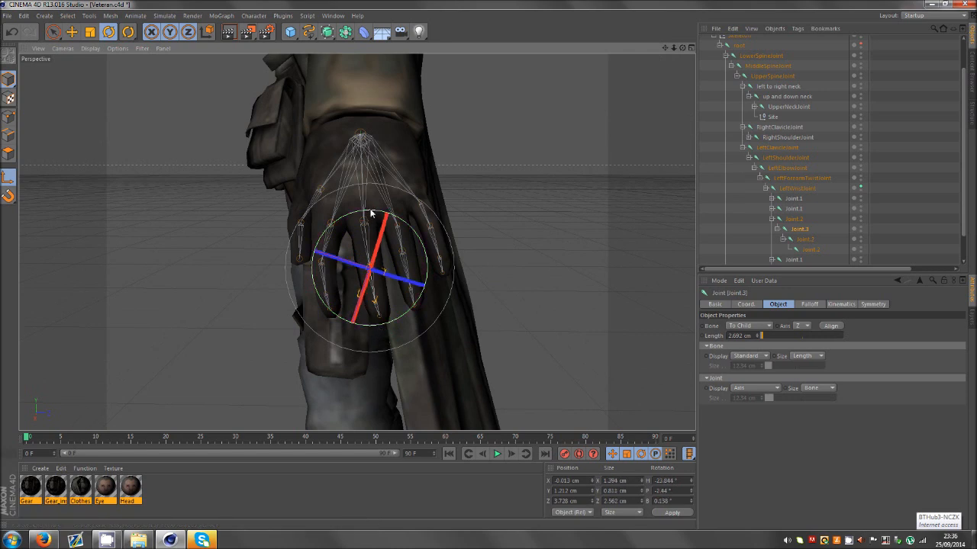
drag(371, 213, 343, 212)
- Rotate the axis of the left middle finger's third joint, the Joint.2 below Joint.3, to line up with the fingertip segment
click(804, 238)
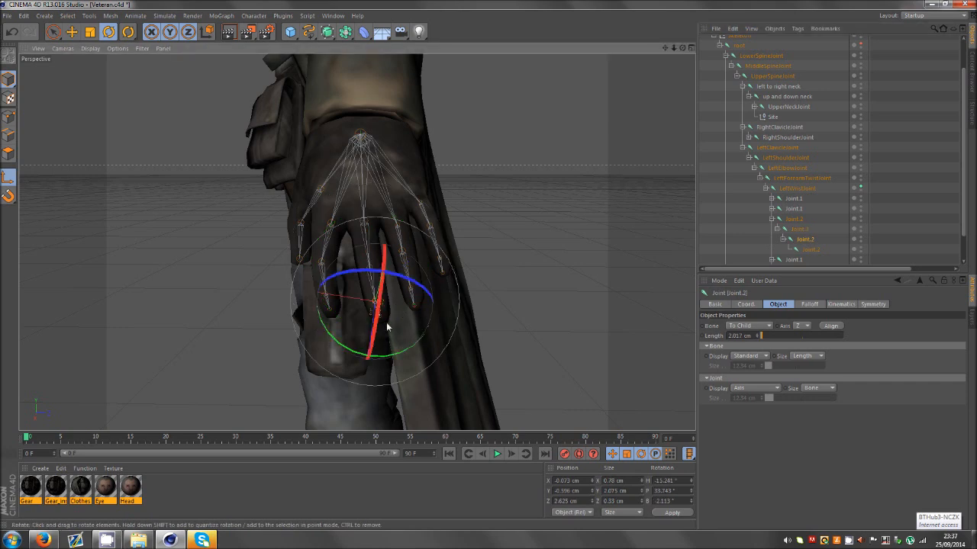
drag(386, 322, 383, 355)
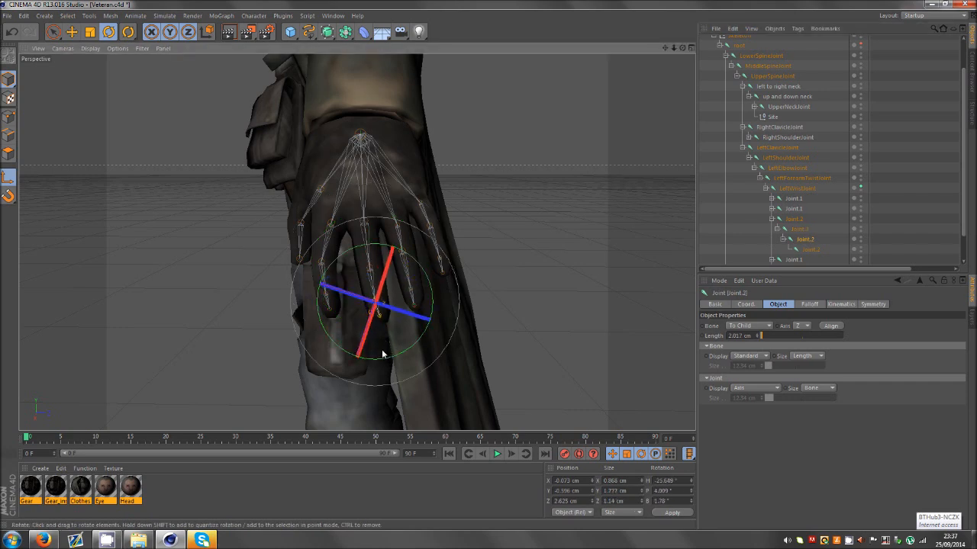
drag(366, 244, 334, 242)
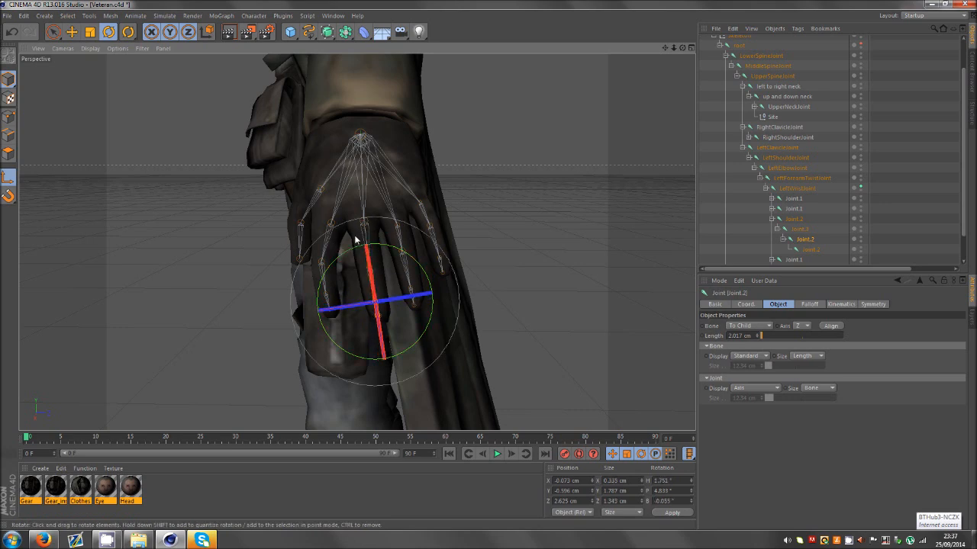
click(771, 219)
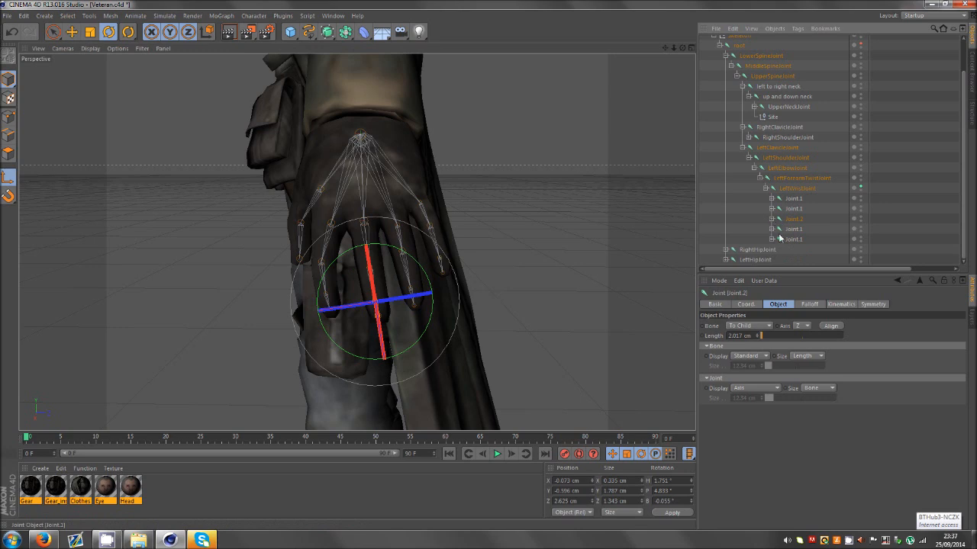
- Rotate the axis of the left index finger's base joint, Joint.1, to line up with the finger
click(772, 229)
click(793, 230)
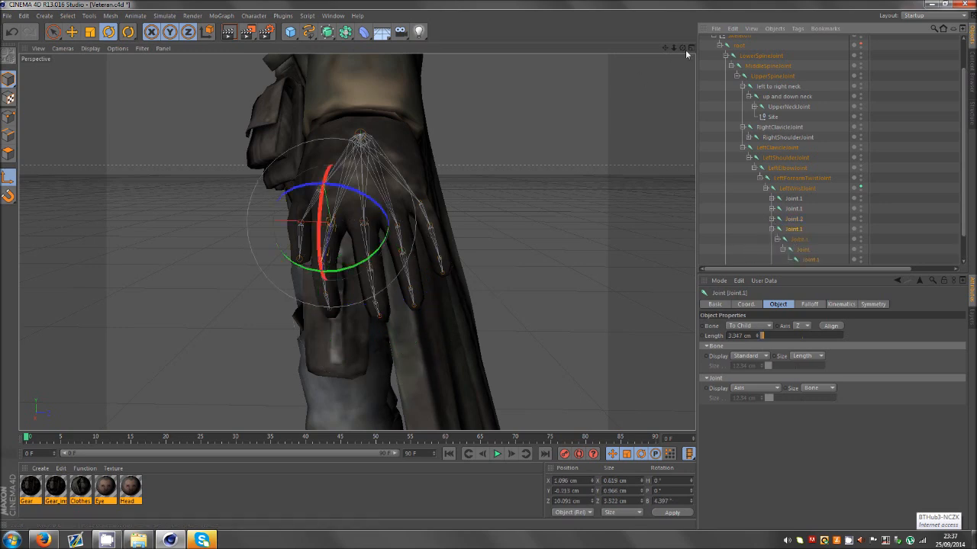
drag(683, 48, 488, 267)
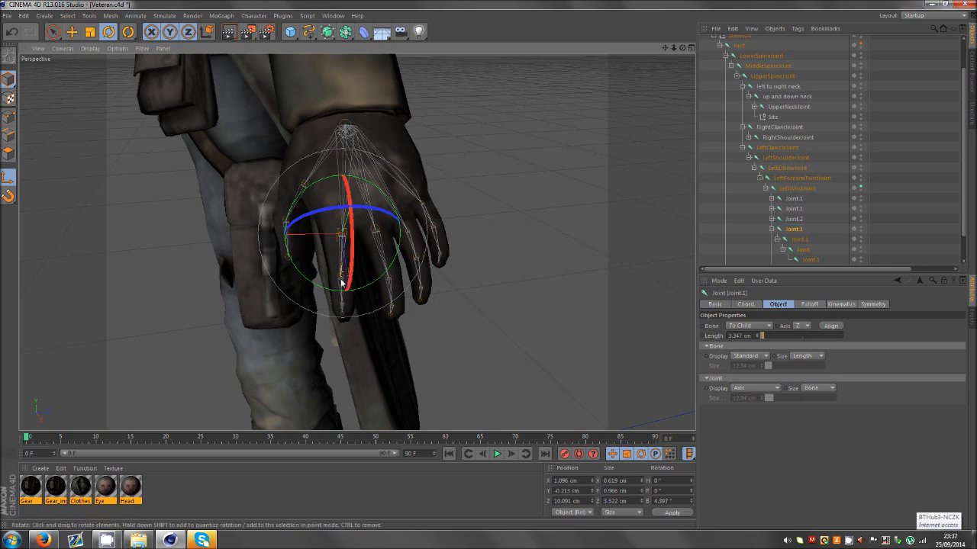
drag(330, 254, 315, 263)
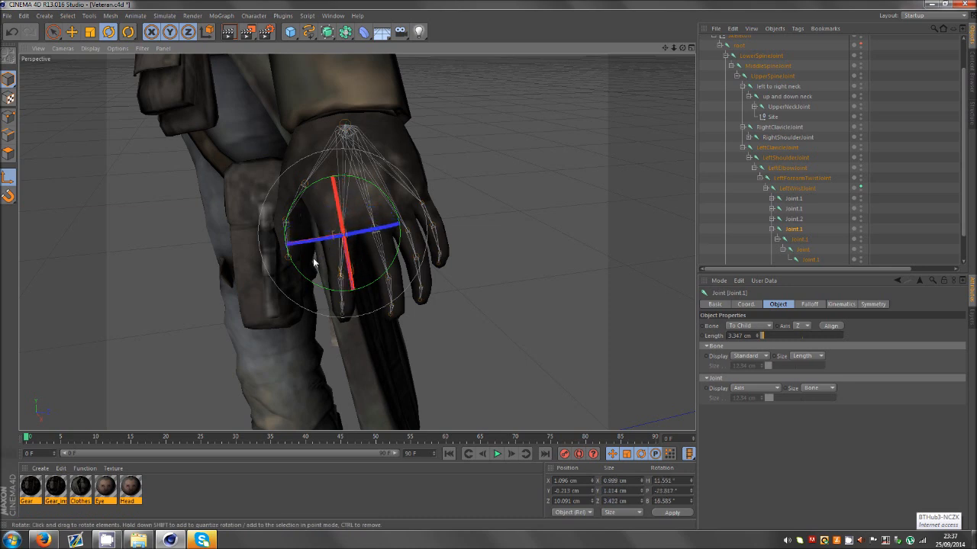
drag(354, 180, 369, 184)
- Rotate the axes of the left index finger's second and third joints to line up with their finger segments
click(799, 239)
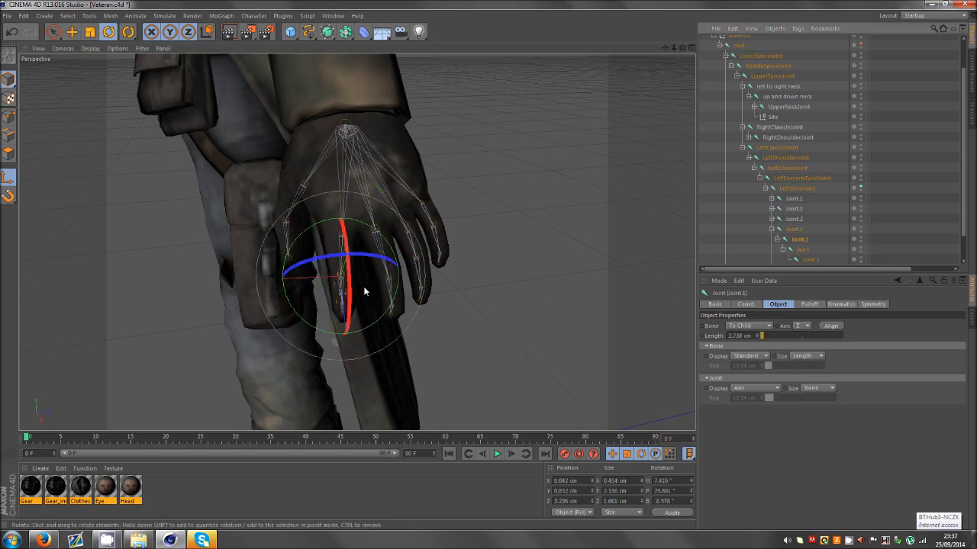
drag(345, 313, 352, 304)
click(808, 251)
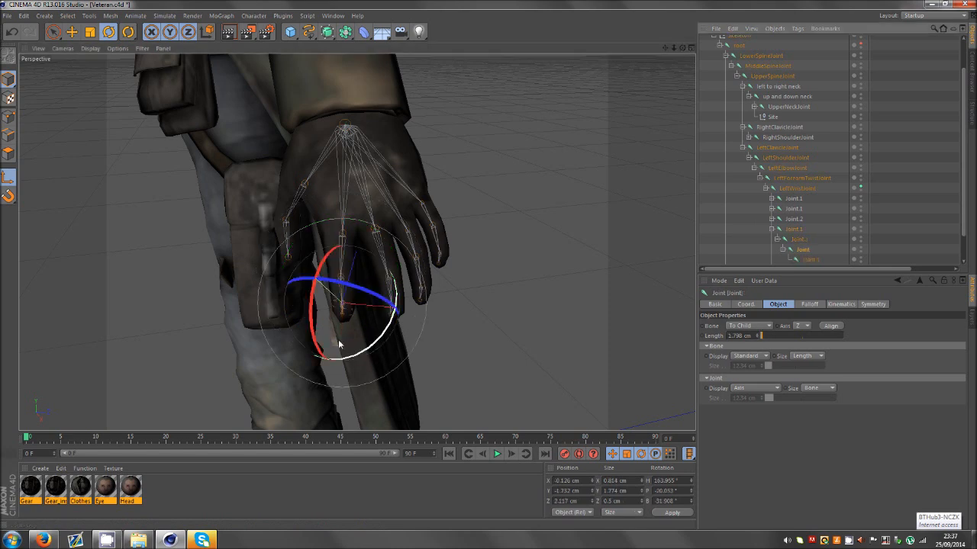
mouse_move(386, 343)
mouse_down()
mouse_move(394, 351)
mouse_move(386, 340)
mouse_up()
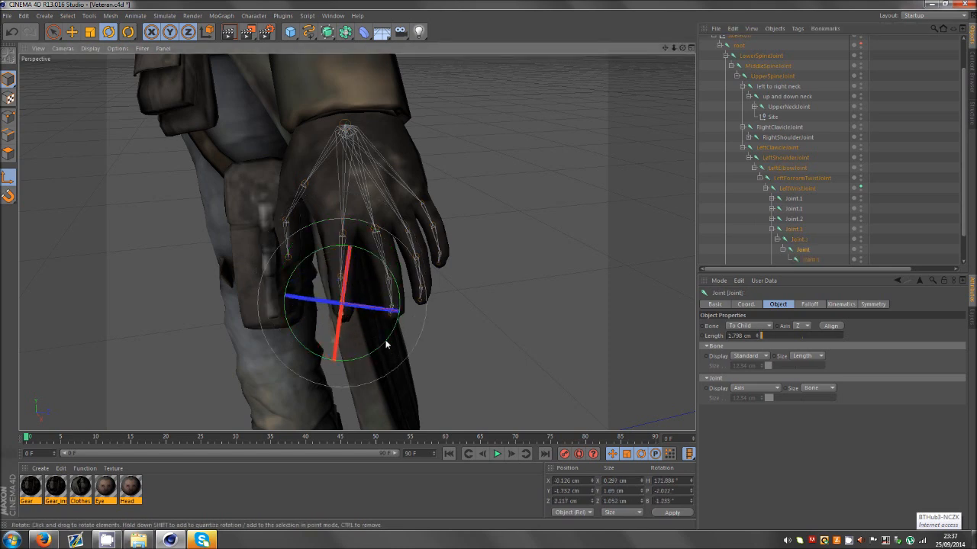
drag(362, 250, 357, 243)
click(771, 229)
- Rotate the axis of the left ring finger's base joint, Joint.1, to line up with the finger
click(790, 209)
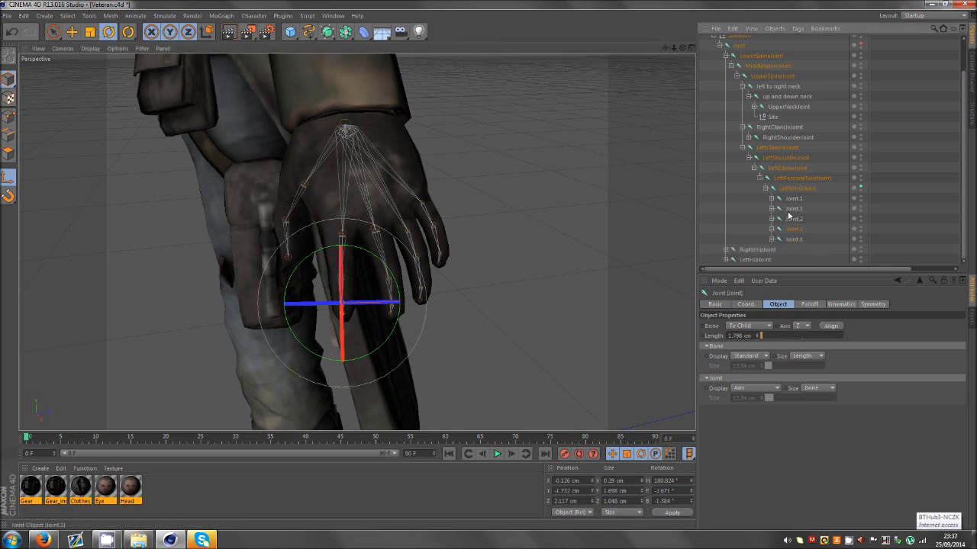
drag(682, 48, 490, 265)
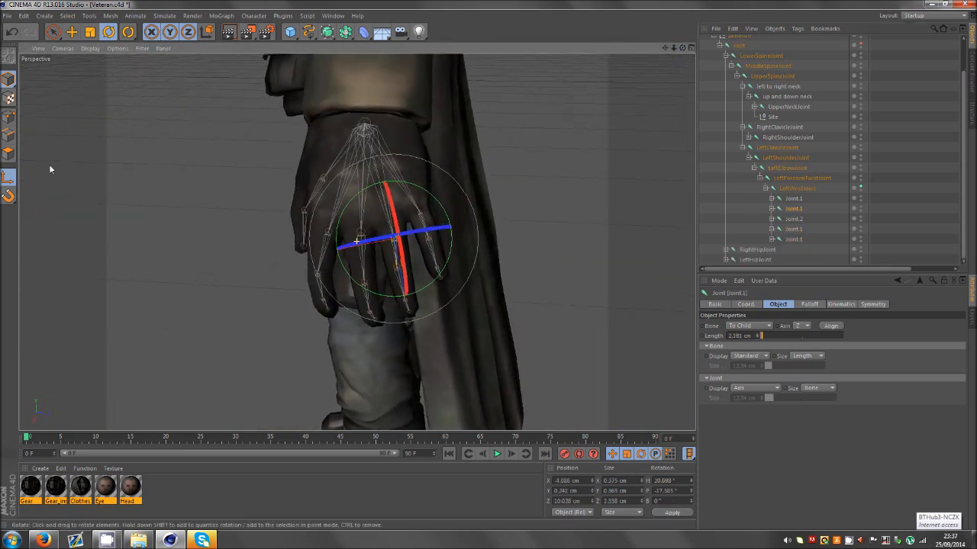
drag(383, 241, 381, 242)
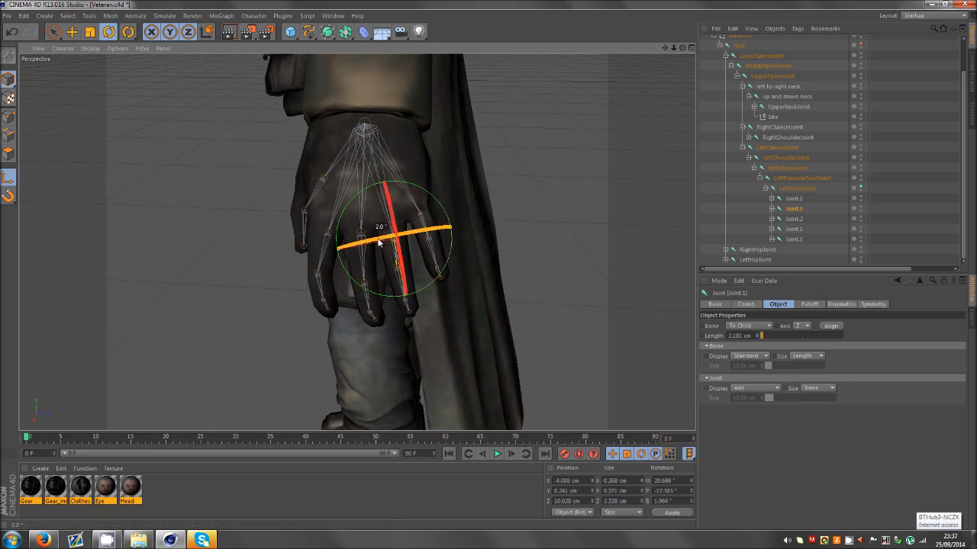
drag(432, 192, 425, 192)
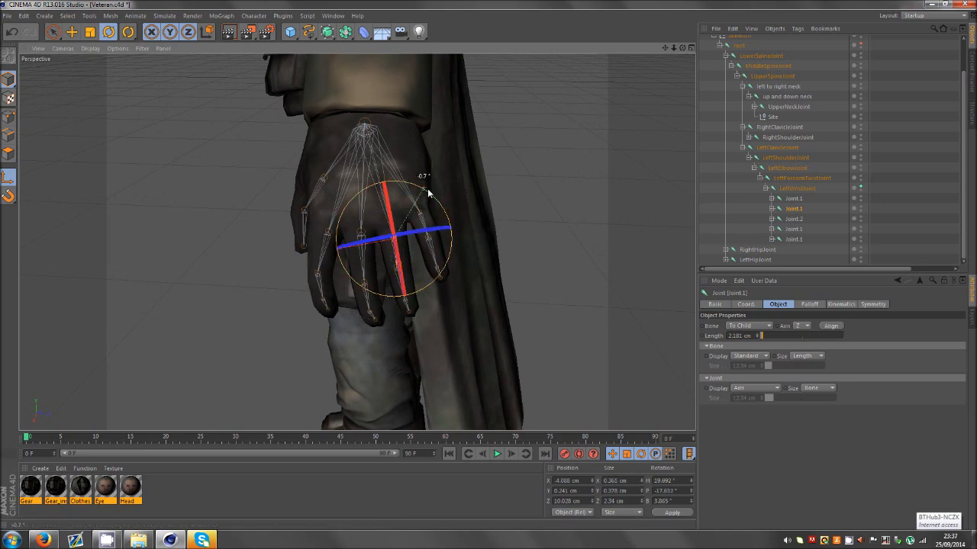
- Rotate the axes of the left ring finger's second joint, Joint.2, and third joint, Joint.1, to line up with their segments
click(772, 210)
click(799, 220)
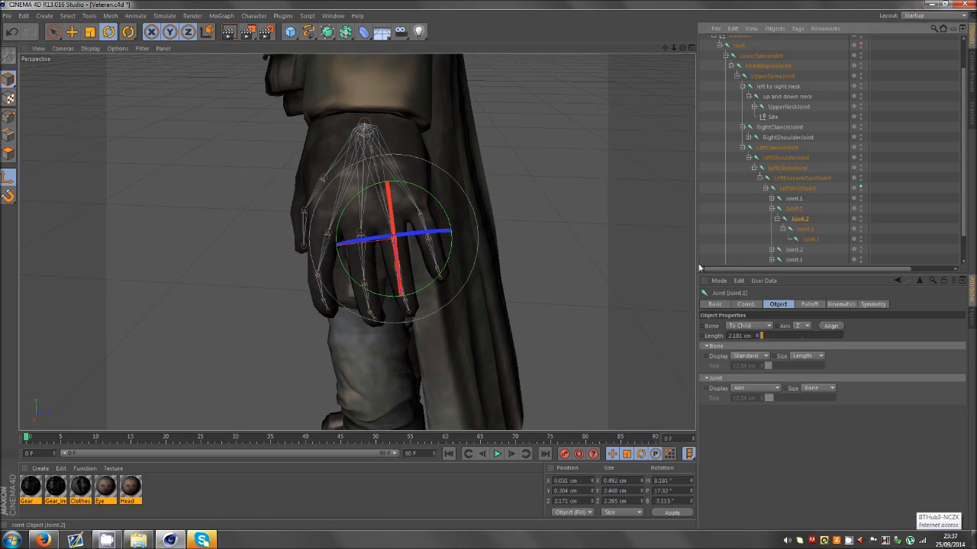
drag(380, 273, 384, 303)
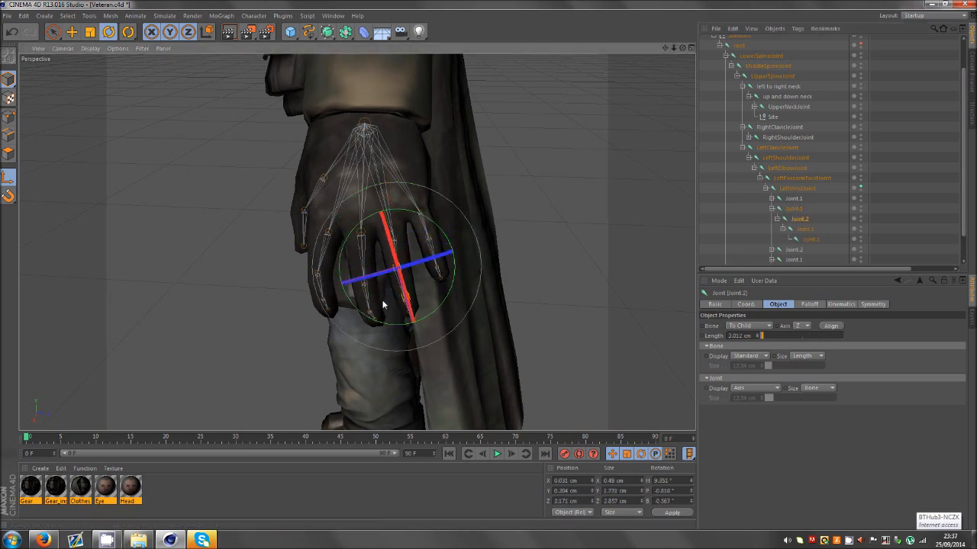
drag(414, 215, 420, 218)
click(802, 229)
drag(363, 280, 367, 289)
drag(416, 248, 418, 245)
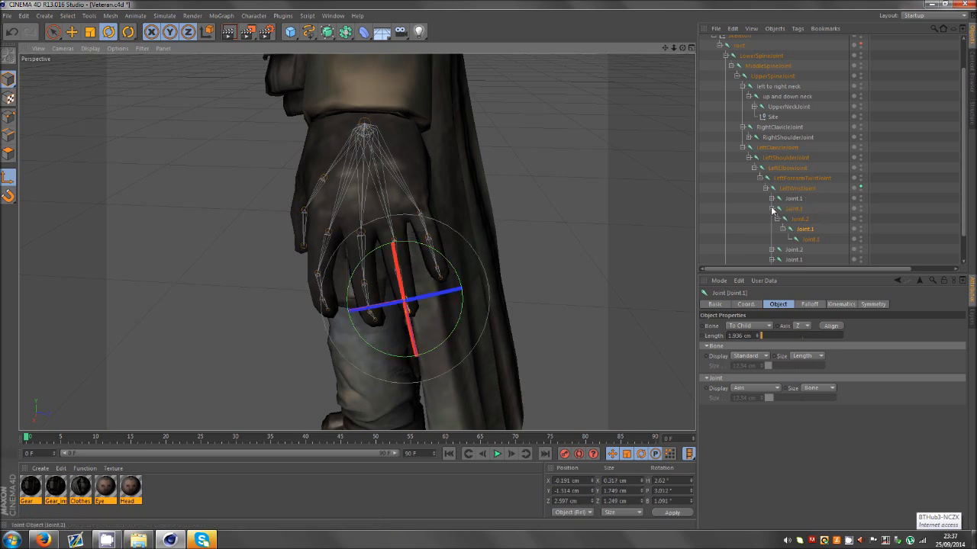
click(772, 209)
- Rotate the axis of the left little finger's base joint, Joint.1, to line up with the finger
click(772, 200)
click(794, 199)
drag(682, 48, 489, 264)
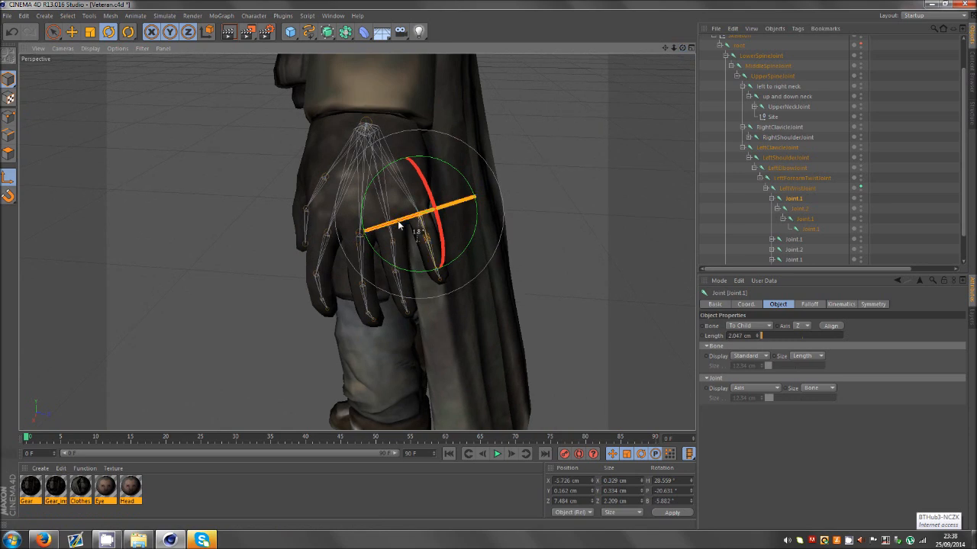
drag(398, 225, 388, 228)
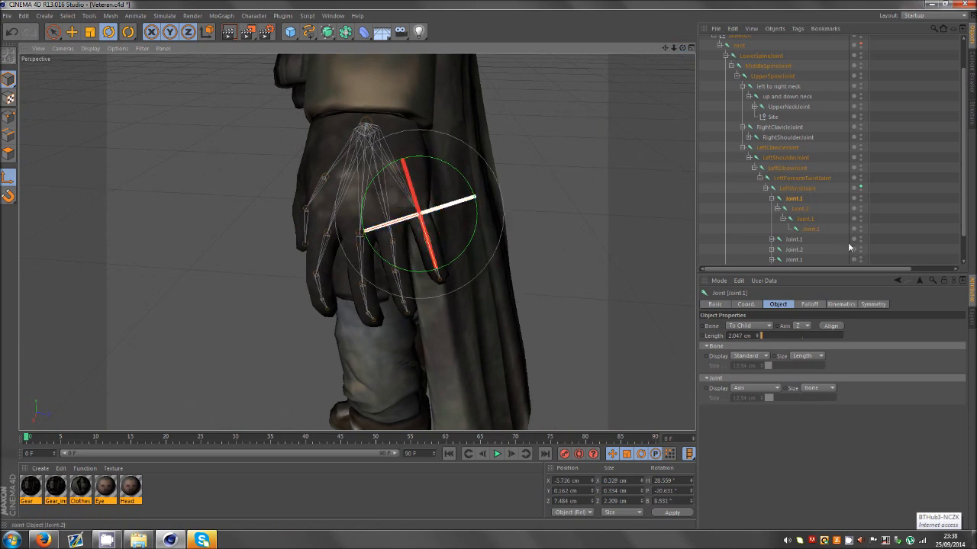
- Rotate the axes of the left little finger's second joint, Joint.2, and third joint, Joint.1, to line up with their segments
click(799, 208)
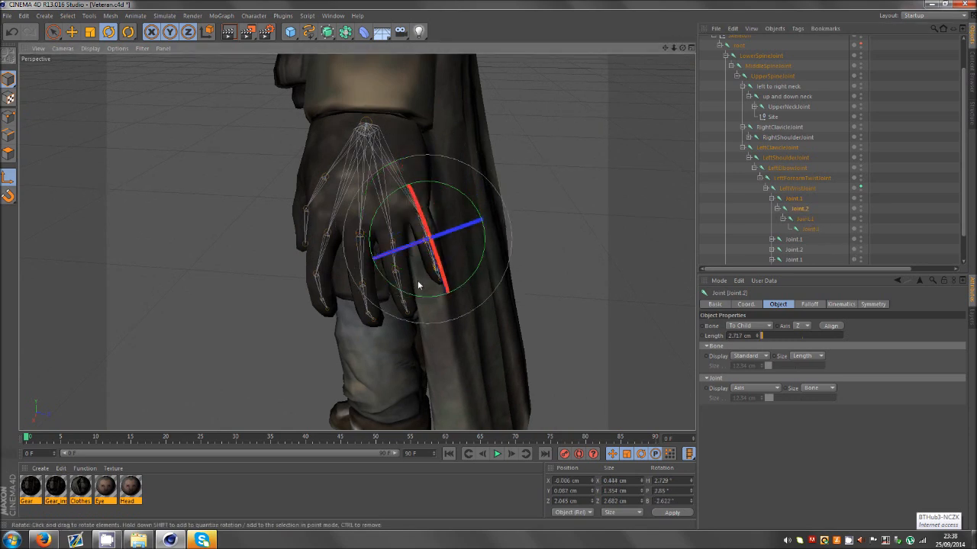
drag(417, 280, 413, 283)
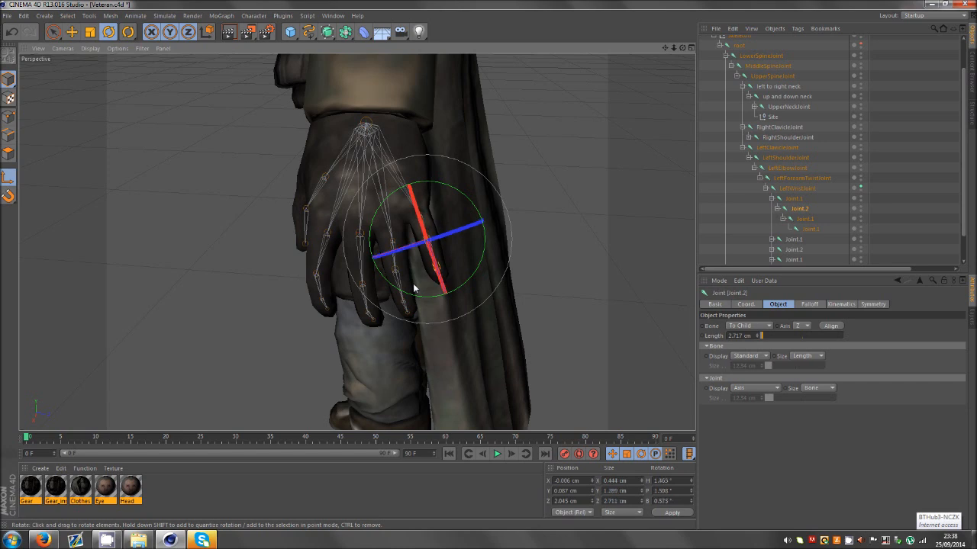
drag(449, 186, 446, 185)
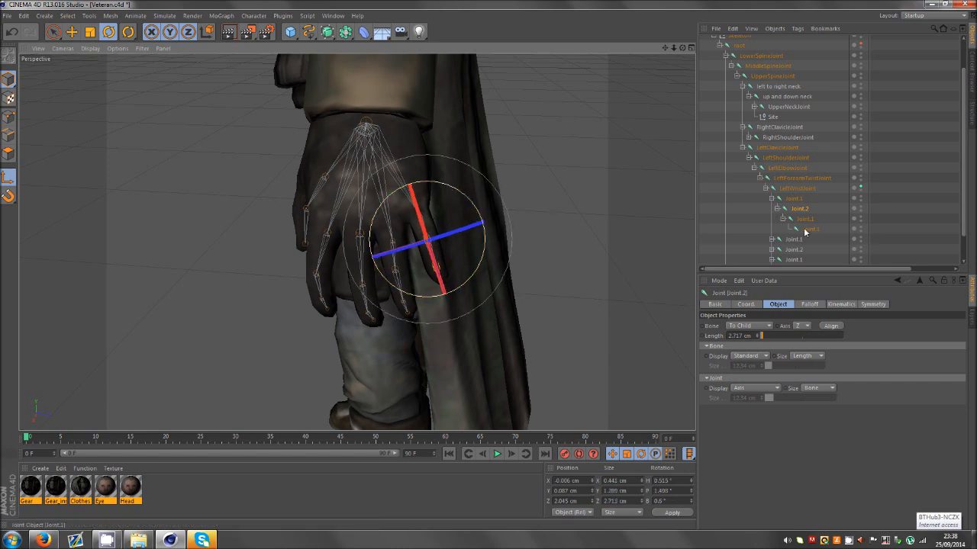
click(804, 219)
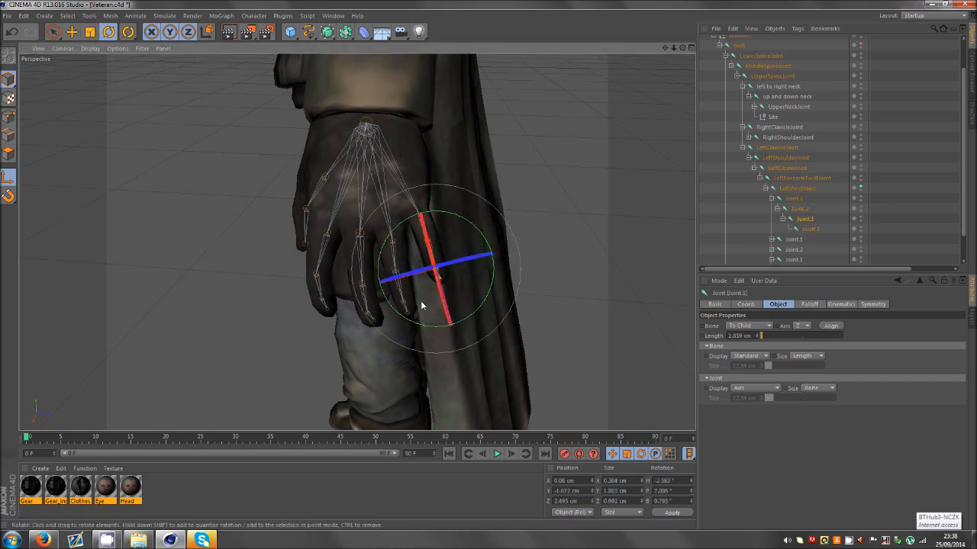
drag(420, 300, 419, 301)
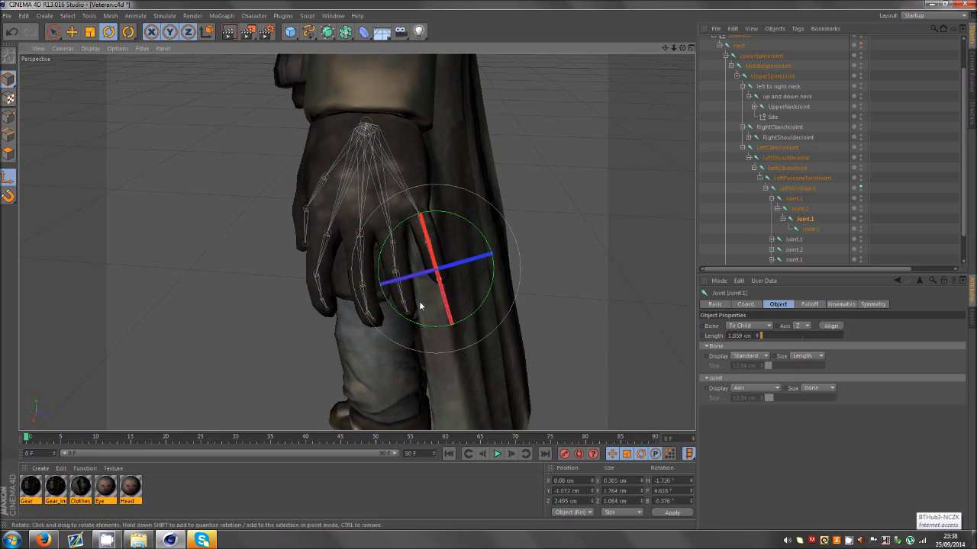
click(771, 199)
- Rotate the axis of the left thumb's base joint, Joint.1, to line up with the thumb
click(787, 240)
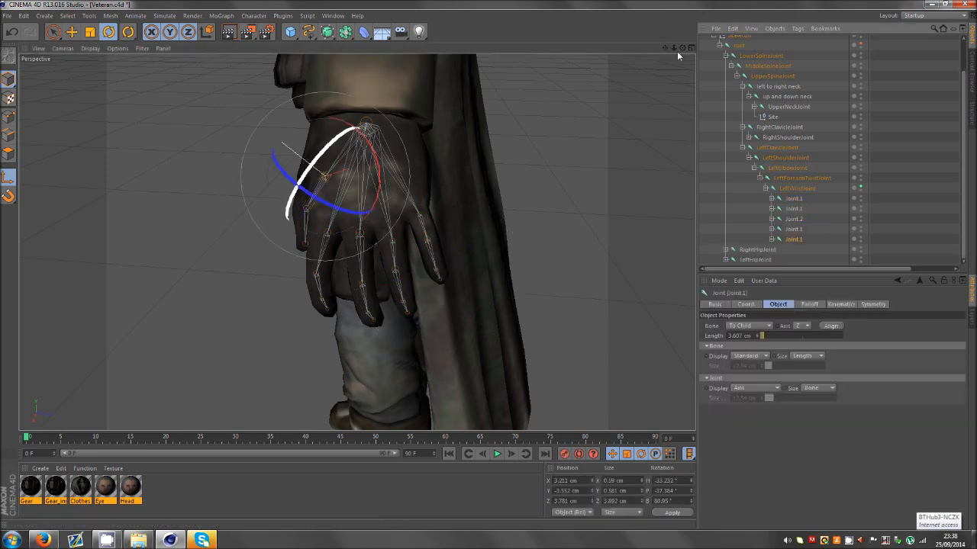
mouse_move(489, 269)
mouse_down()
mouse_move(517, 269)
mouse_move(489, 269)
mouse_up()
drag(317, 239, 333, 253)
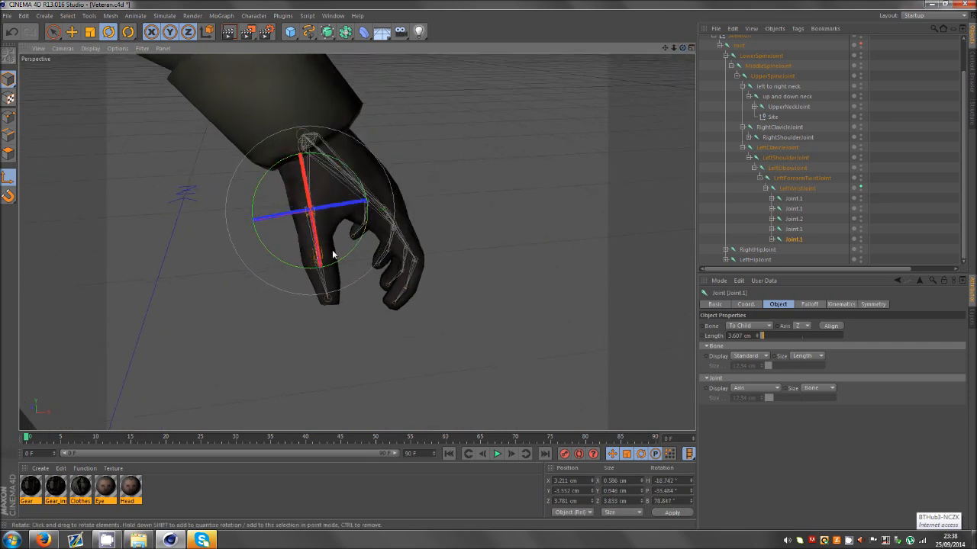
- Rotate the axis of the left thumb's second joint to line up with the thumb tip segment, and deselect everything
click(772, 239)
click(798, 250)
drag(336, 262, 342, 207)
click(772, 240)
click(924, 207)
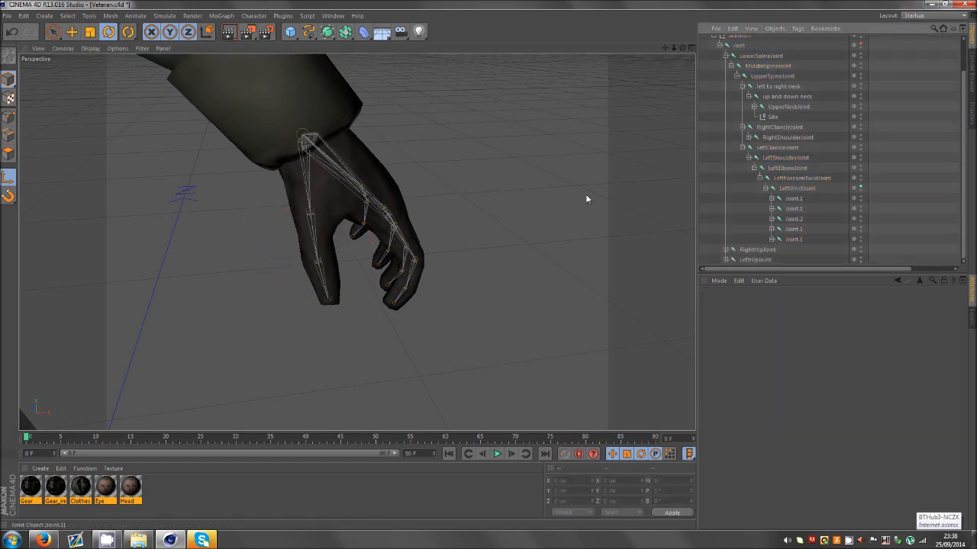
- Force RightWristJoint visible in the viewport so the right hand's finger joints are displayed
scroll(586, 198, down, 10)
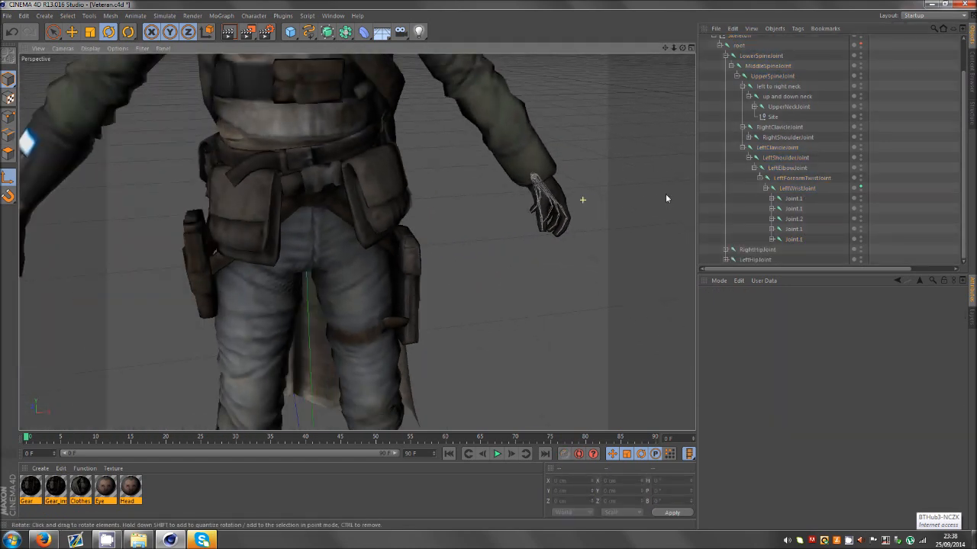
scroll(665, 196, down, 2)
scroll(93, 239, up, 6)
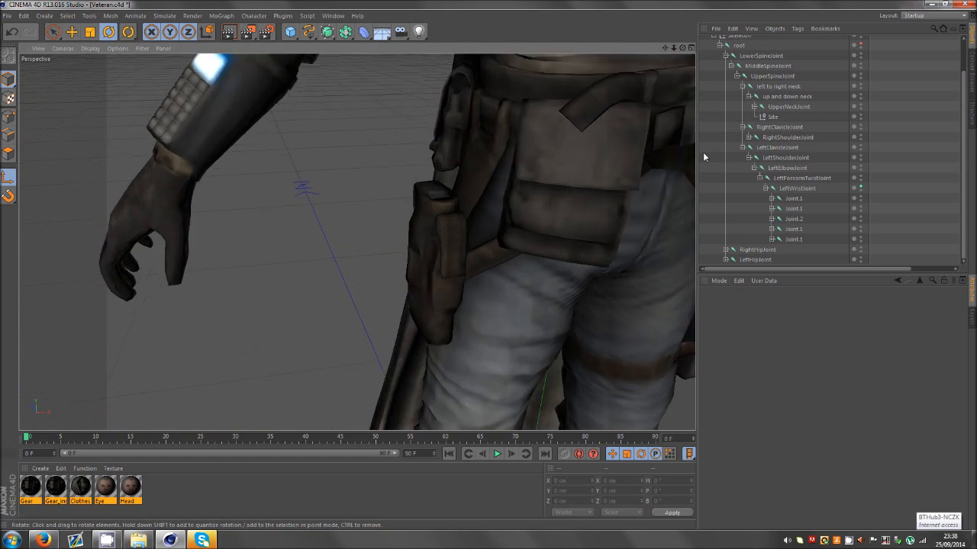
click(742, 147)
click(749, 174)
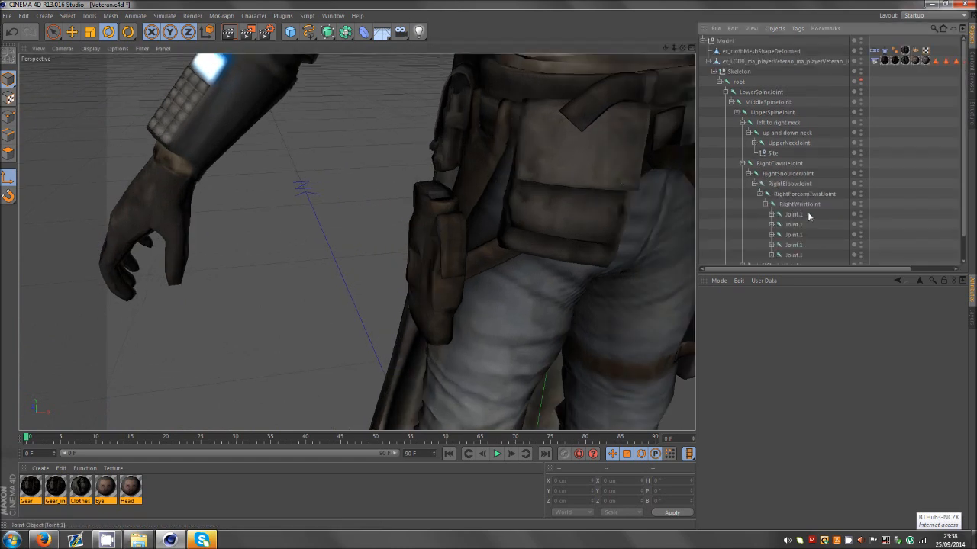
click(861, 204)
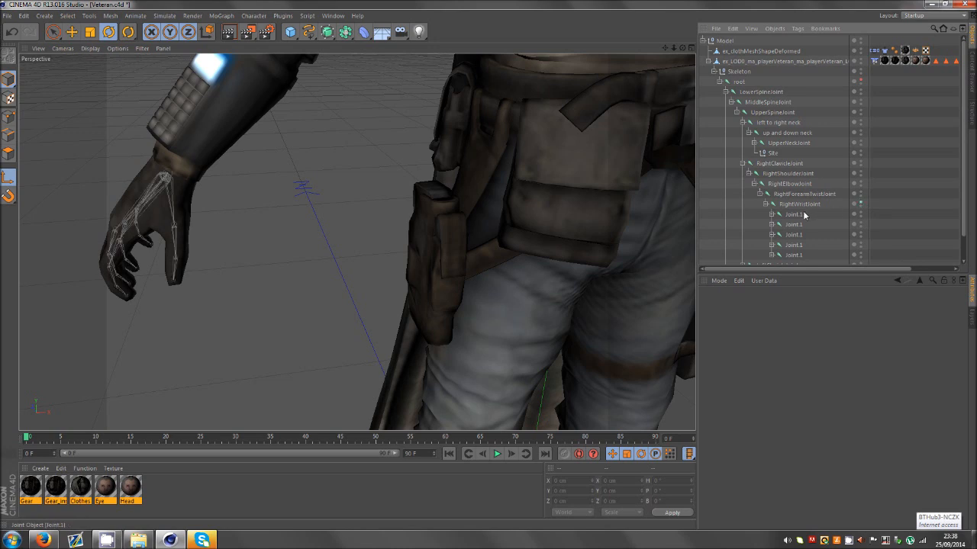
- Rotate the axis of the right thumb's base joint, the last Joint.1 under RightWristJoint, to line up with the thumb, and leave axis mode
click(798, 256)
alt+drag(470, 237, 233, 242)
alt+drag(323, 222, 315, 222)
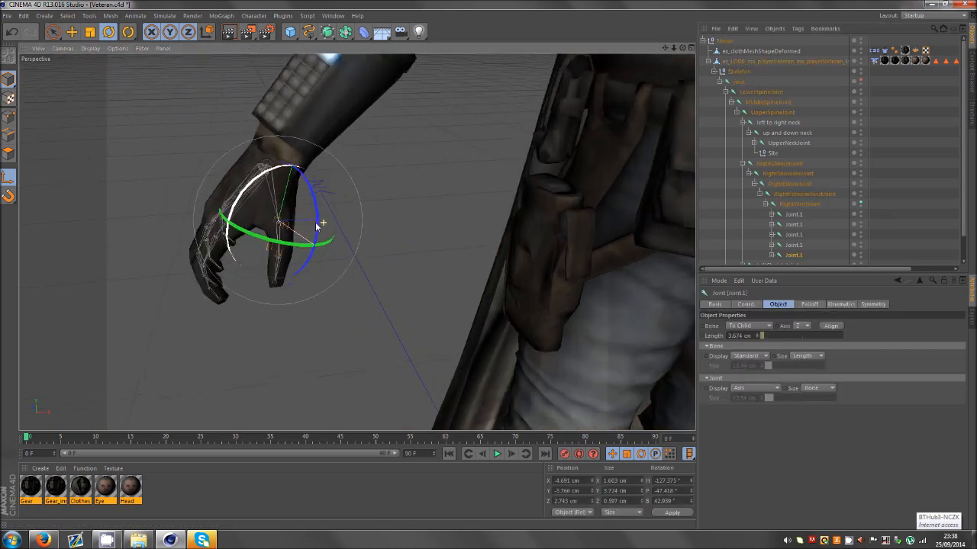
alt+right_drag(315, 223, 258, 264)
drag(682, 48, 489, 264)
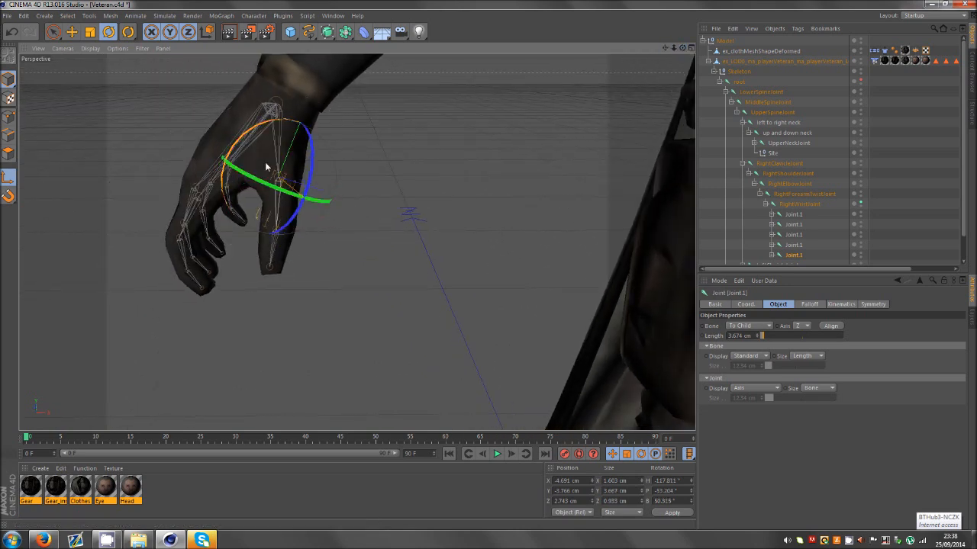
drag(265, 162, 261, 151)
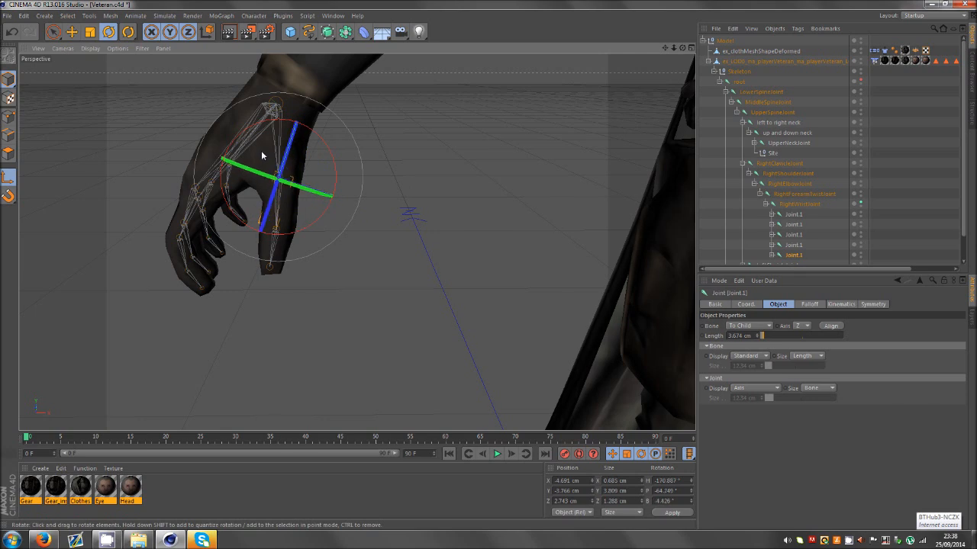
drag(282, 226, 293, 234)
click(9, 178)
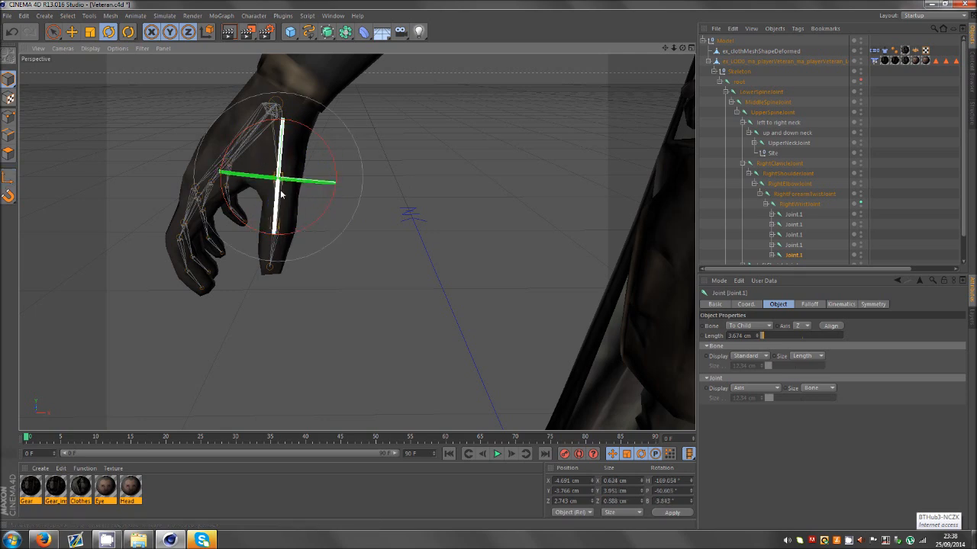
- Try bending the right thumb at its base joint and undo the rotation
drag(281, 194, 287, 250)
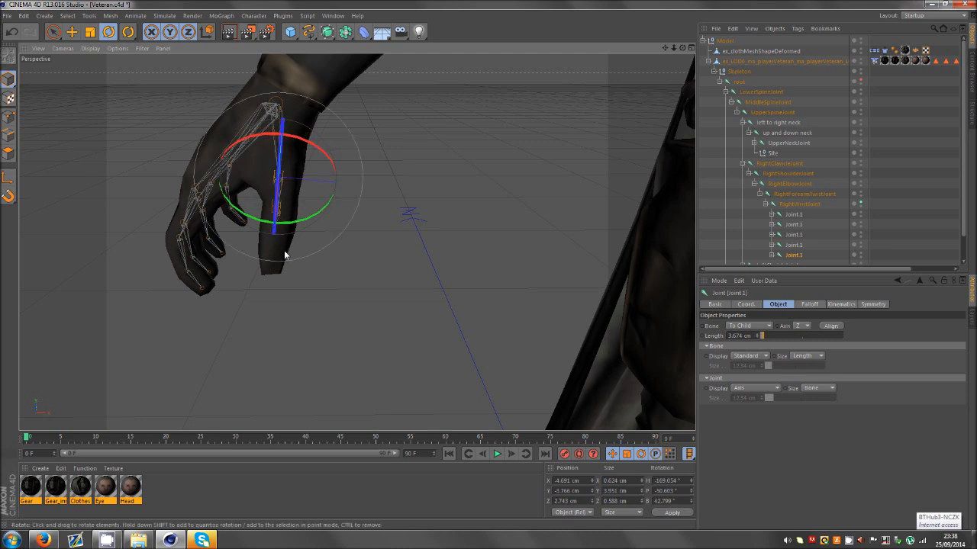
key(ctrl+z)
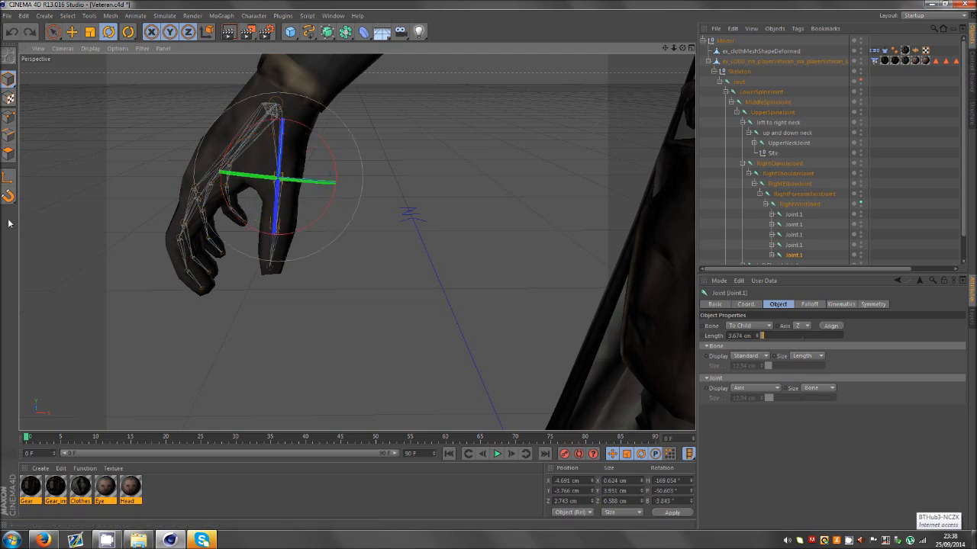
- Rotate the axis of the right thumb's second joint, Joint.2, to line up with the thumb tip segment
click(772, 256)
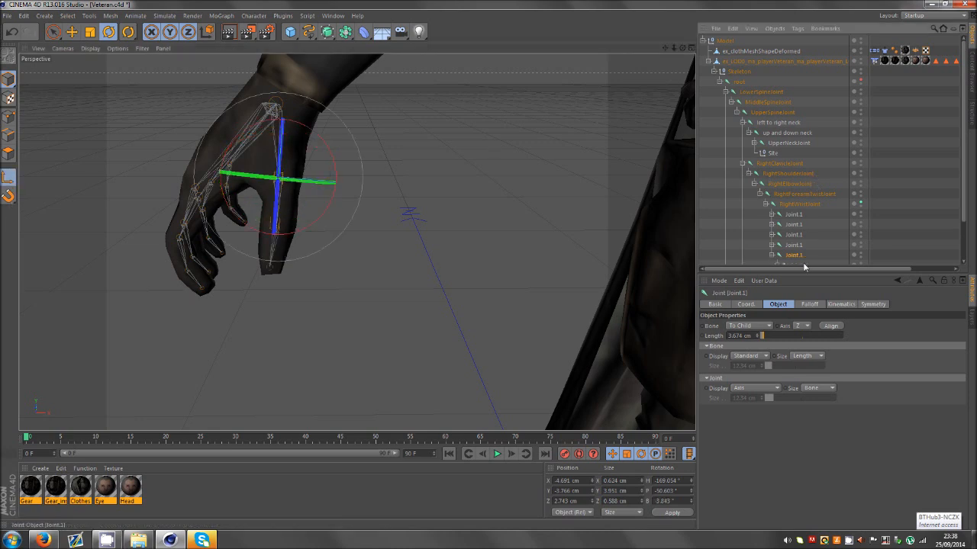
click(804, 264)
drag(242, 216, 216, 242)
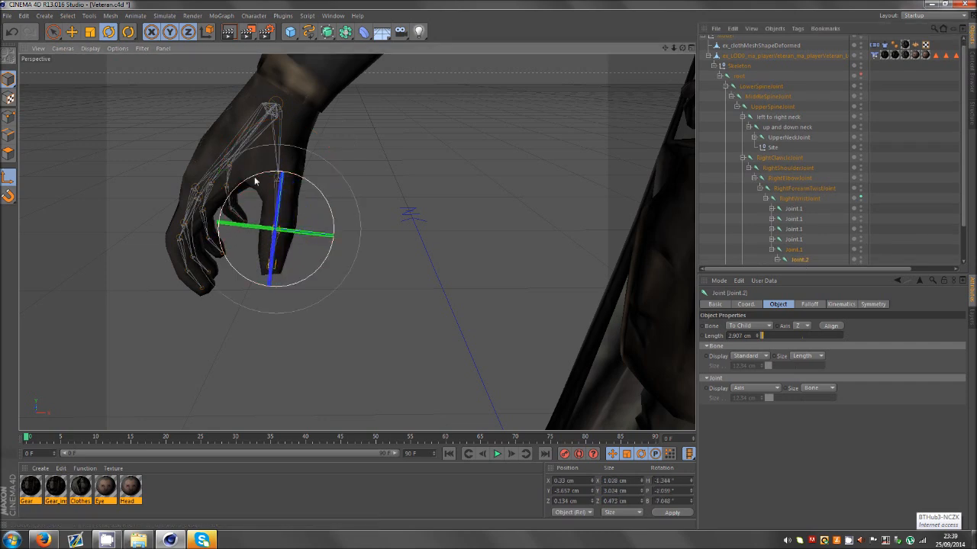
click(771, 252)
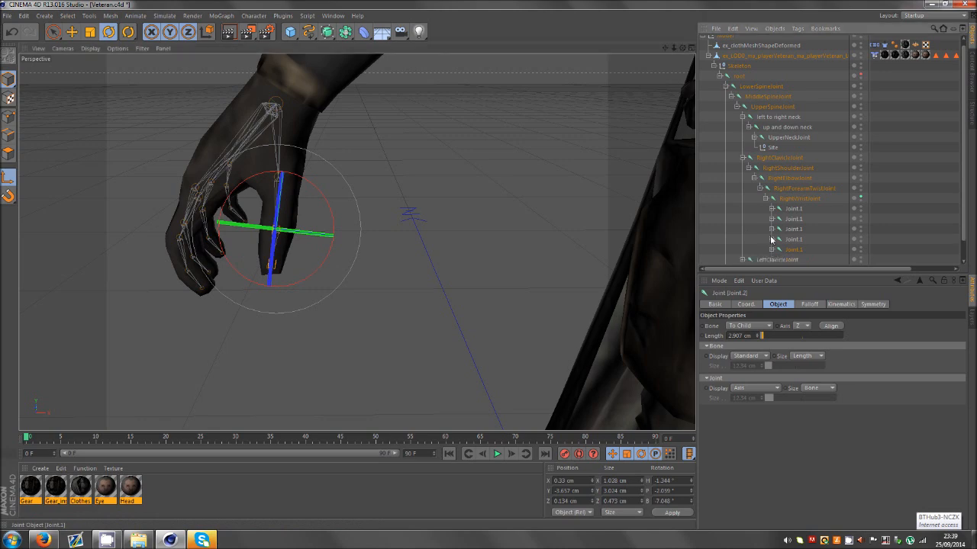
- Rotate the axis of the right index finger's base joint, the fourth Joint.1 under RightWristJoint, to line up with the finger
click(777, 239)
drag(489, 265, 489, 266)
drag(664, 48, 479, 267)
alt+middle_drag(479, 267, 488, 267)
alt+drag(489, 267, 488, 267)
drag(410, 241, 394, 297)
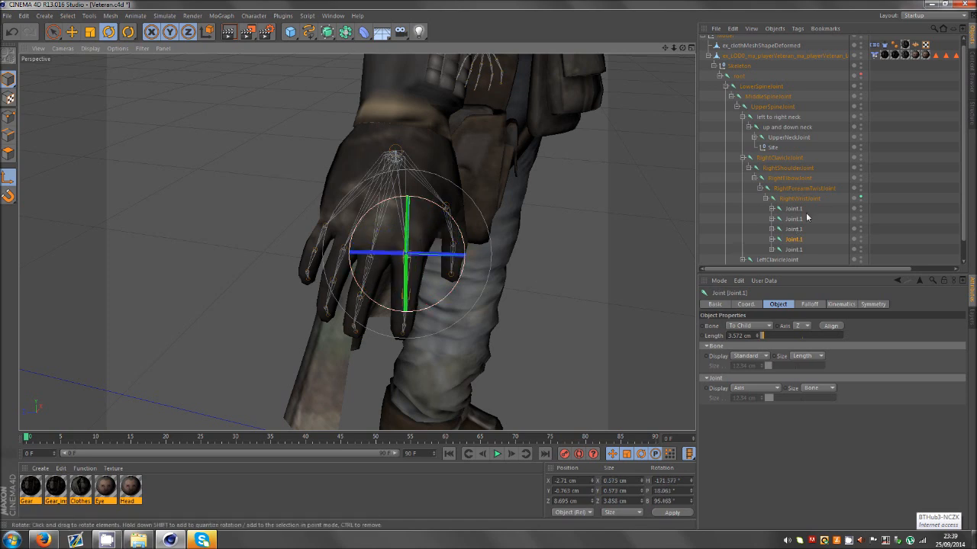
- Rotate the axes of the right index finger's Joint.2 and Joint.3 to line up with their finger segments
click(772, 239)
click(799, 250)
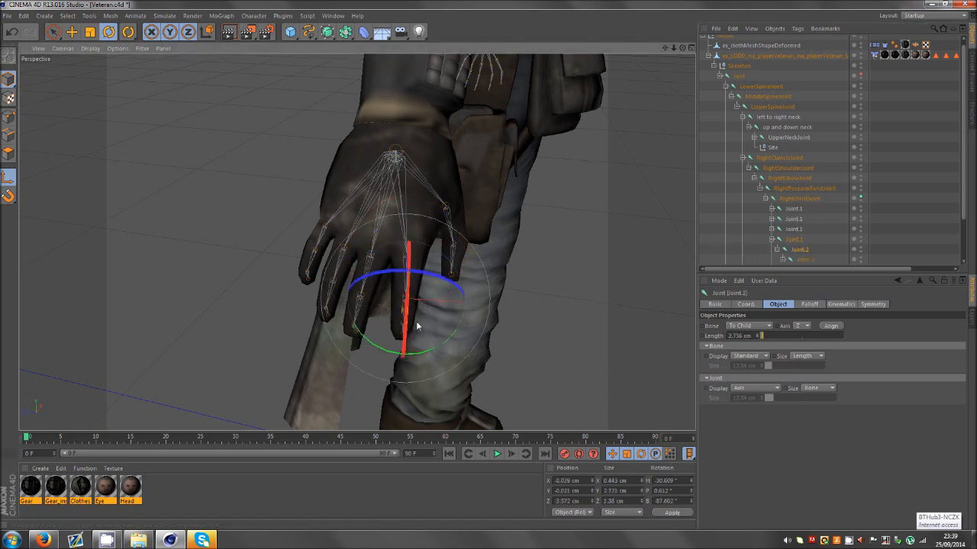
mouse_move(416, 326)
mouse_down()
mouse_move(413, 336)
mouse_move(408, 328)
mouse_up()
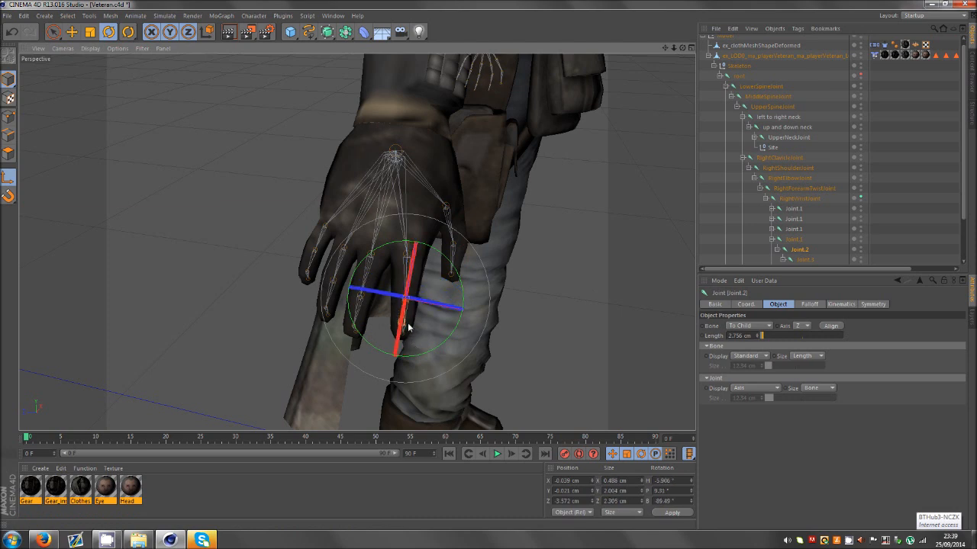
drag(403, 245, 395, 243)
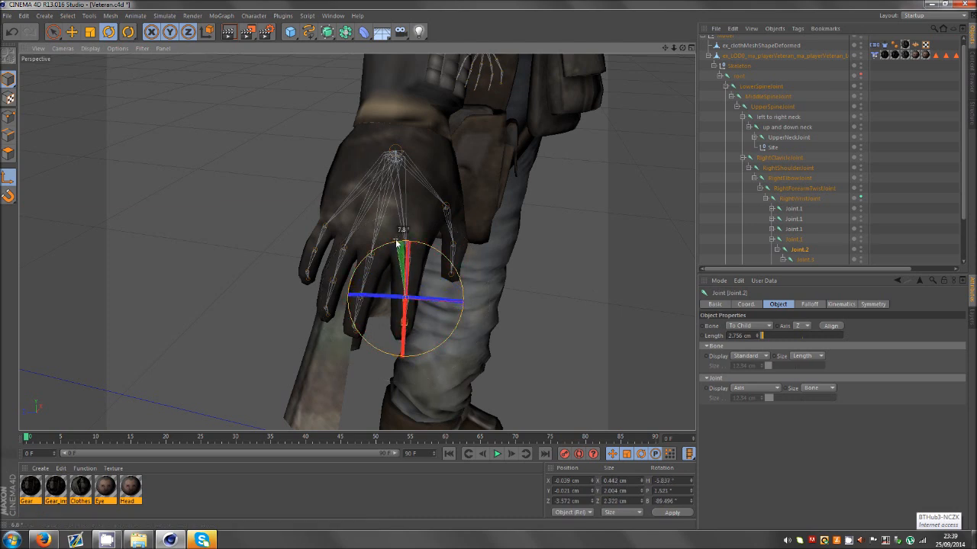
click(811, 260)
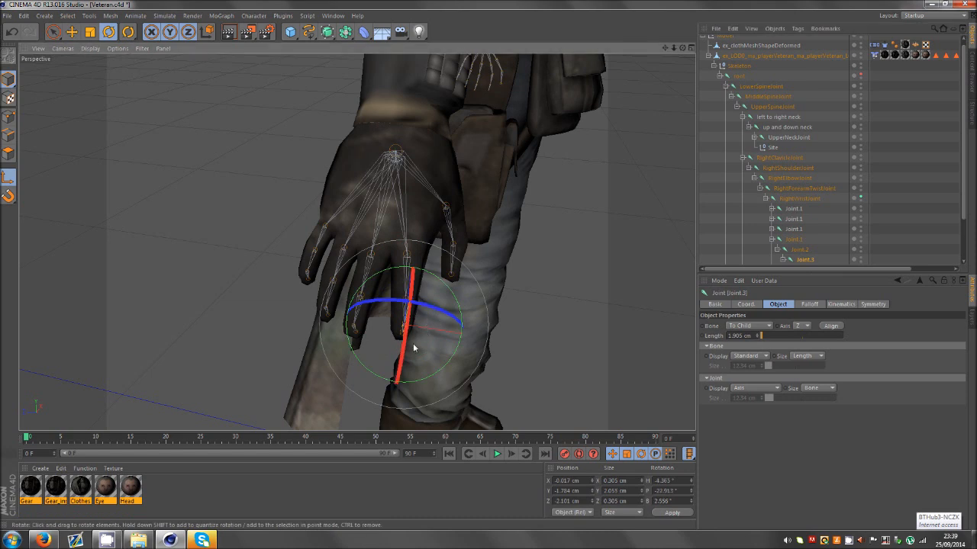
drag(412, 344, 413, 354)
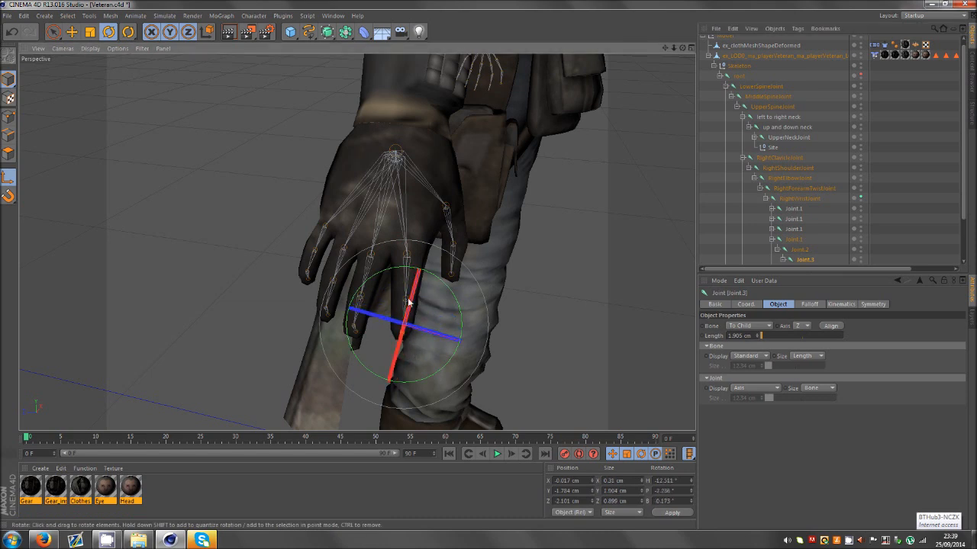
drag(384, 268, 369, 273)
scroll(778, 244, down, 3)
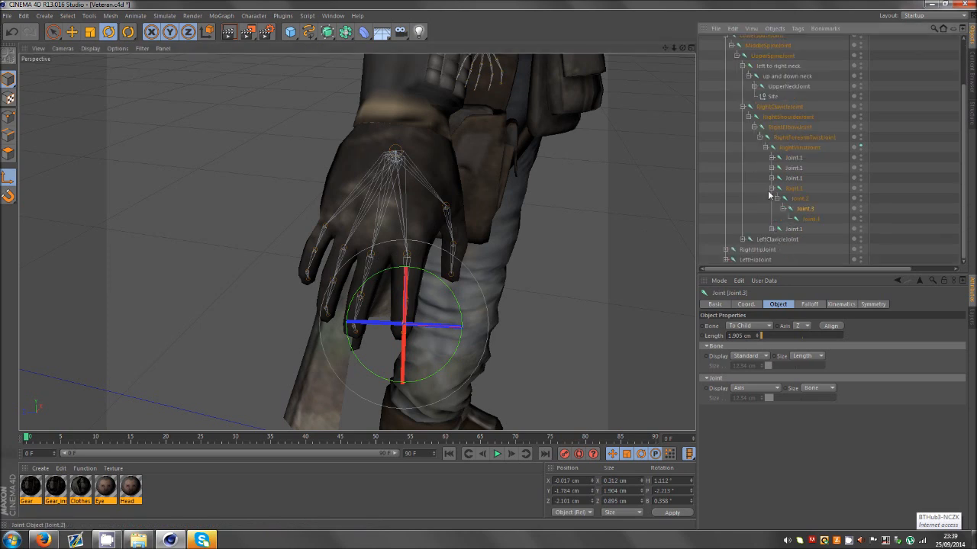
click(771, 188)
- Rotate the axis of the right middle finger's base joint, the third Joint.1 under RightWristJoint, to line up with the finger
click(793, 208)
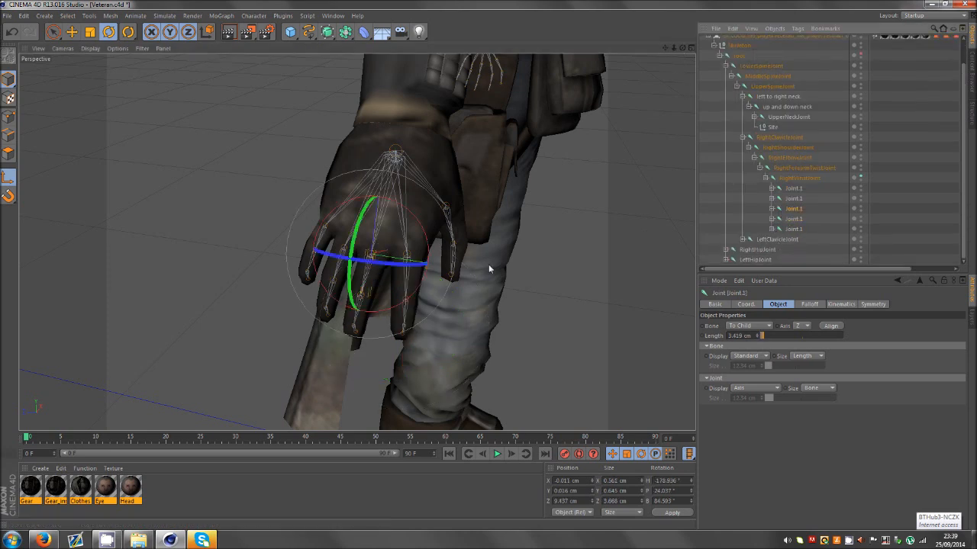
alt+drag(489, 267, 490, 267)
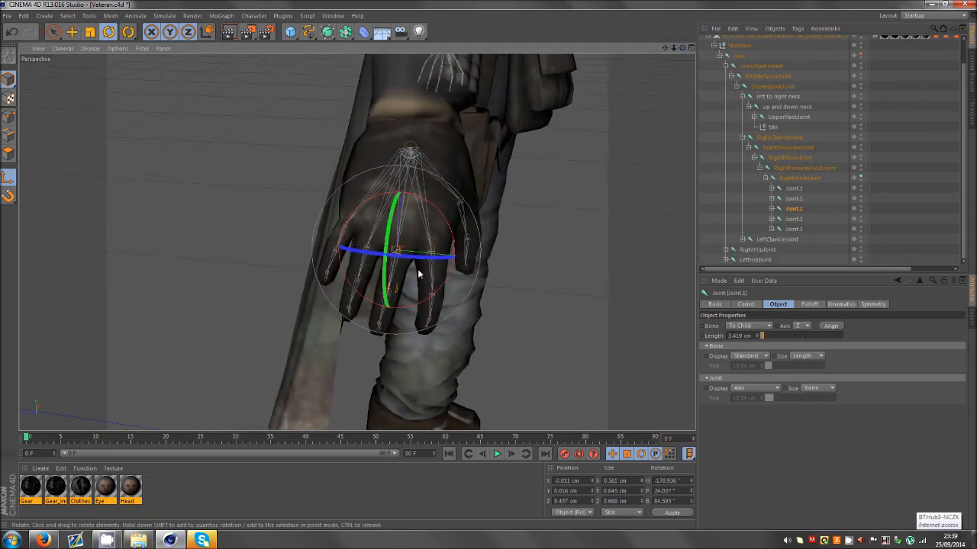
drag(418, 272, 420, 268)
drag(421, 197, 429, 202)
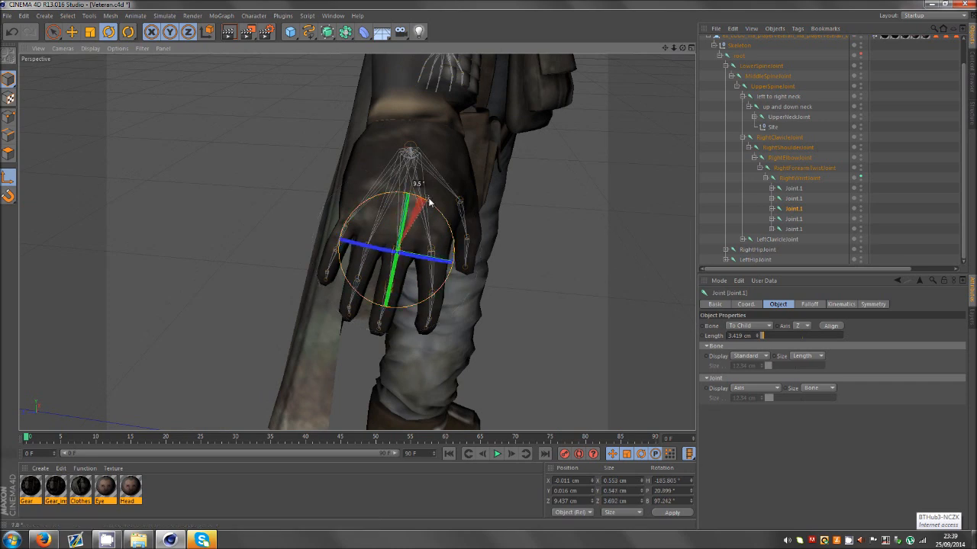
- Rotate the axes of the right middle finger's Joint.2 and Joint.3 to line up with their finger segments
click(772, 208)
click(798, 219)
drag(407, 250, 430, 251)
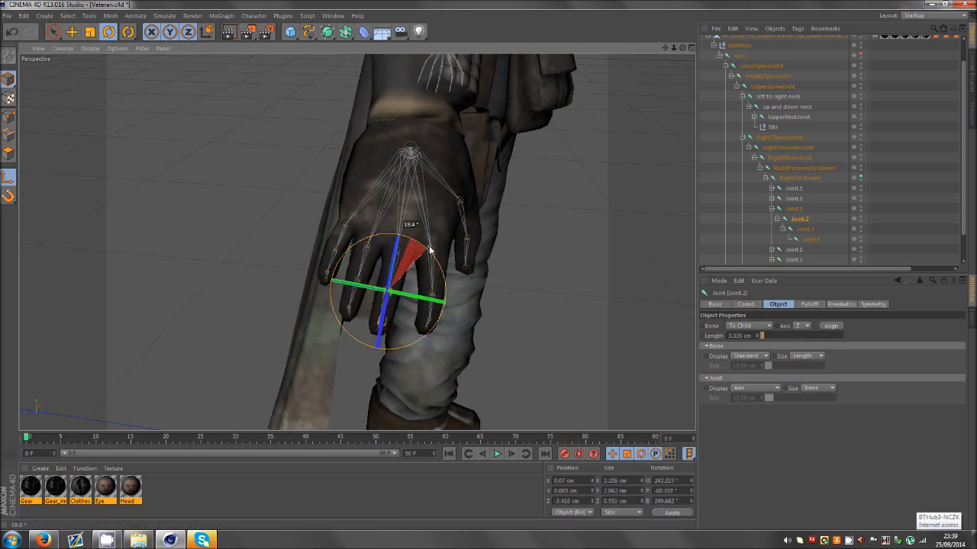
click(804, 229)
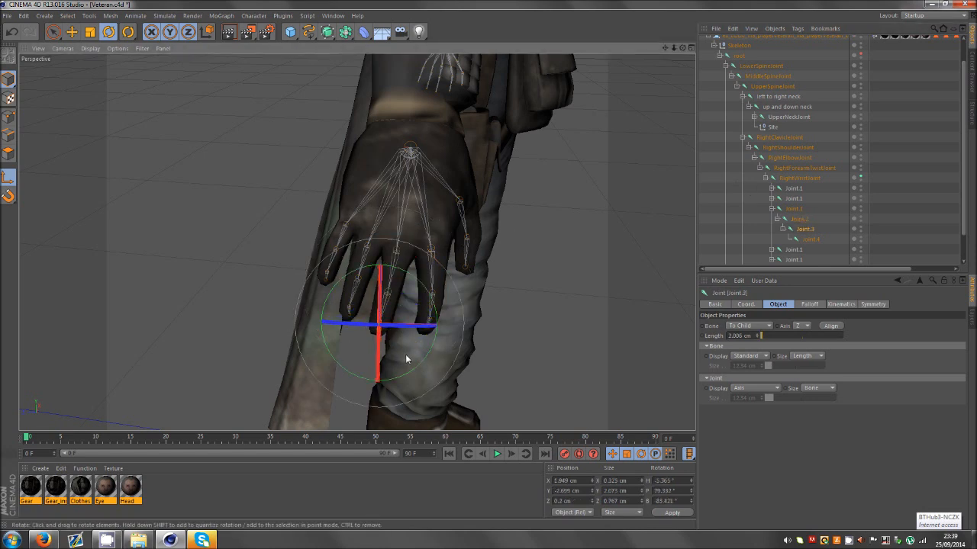
drag(403, 270, 419, 281)
click(772, 209)
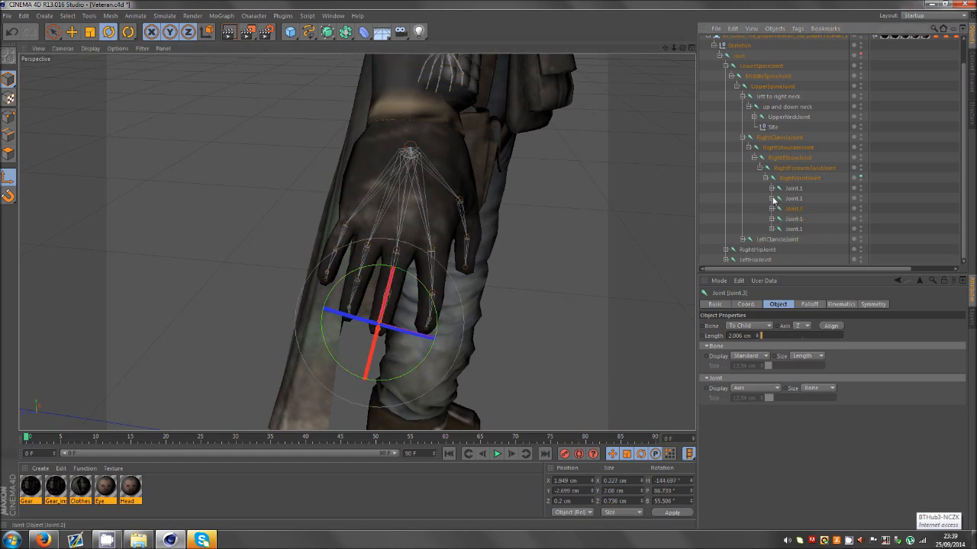
- Rotate the axis of the right ring finger's base joint, the second Joint.1 under RightWristJoint, to line up with the finger
click(774, 199)
click(772, 198)
click(788, 199)
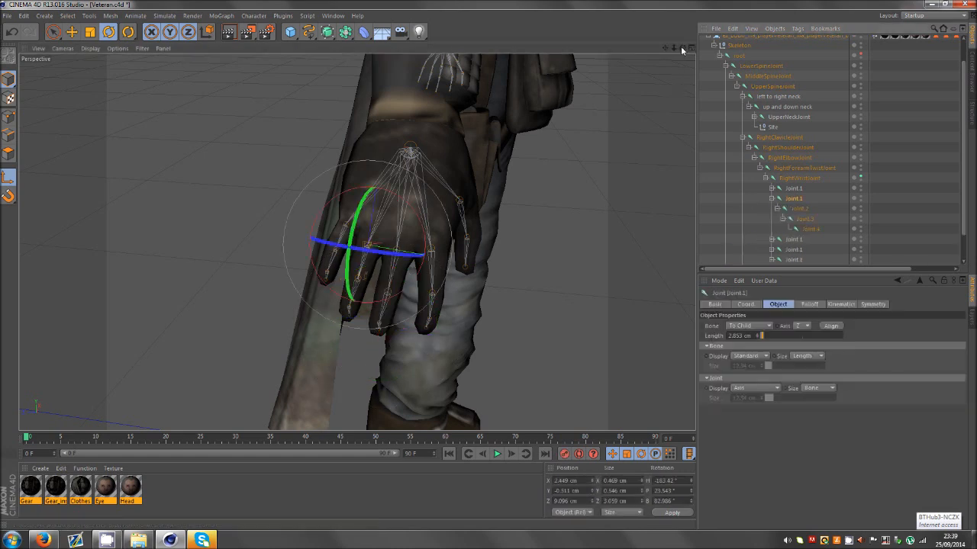
drag(683, 47, 489, 257)
drag(391, 280, 407, 268)
drag(407, 196, 418, 197)
- Rotate the axes of the right ring finger's Joint.2 and Joint.3 to line up with their finger segments
click(799, 209)
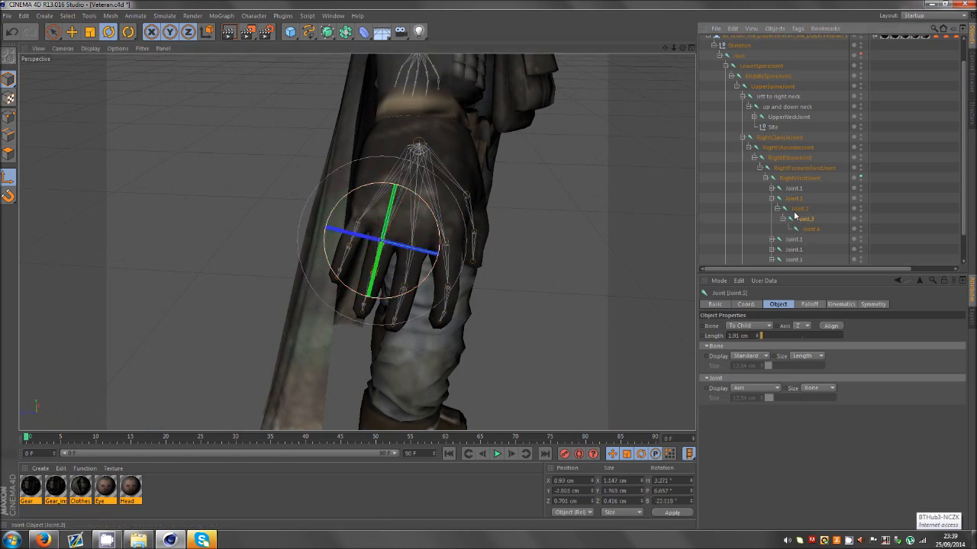
drag(376, 298, 405, 288)
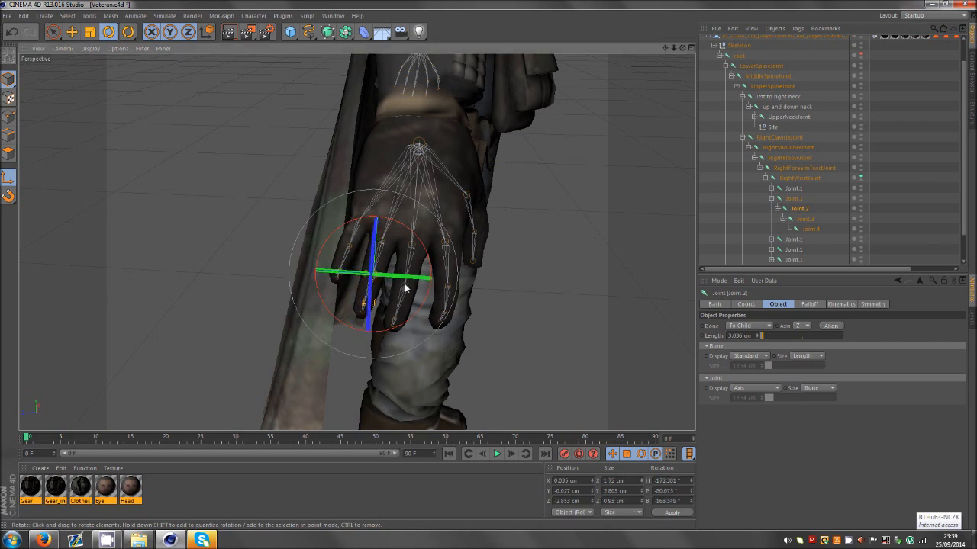
drag(387, 227, 400, 228)
click(805, 219)
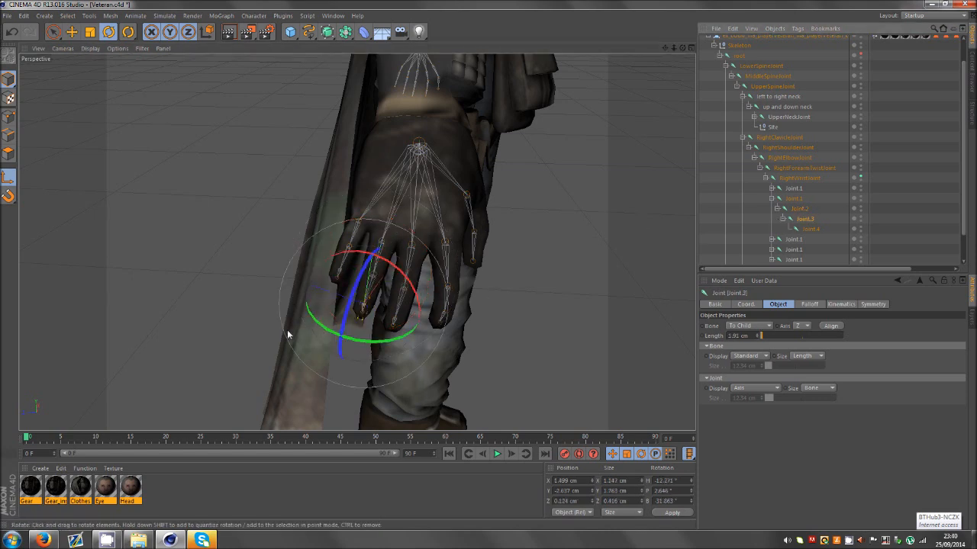
drag(376, 299, 378, 256)
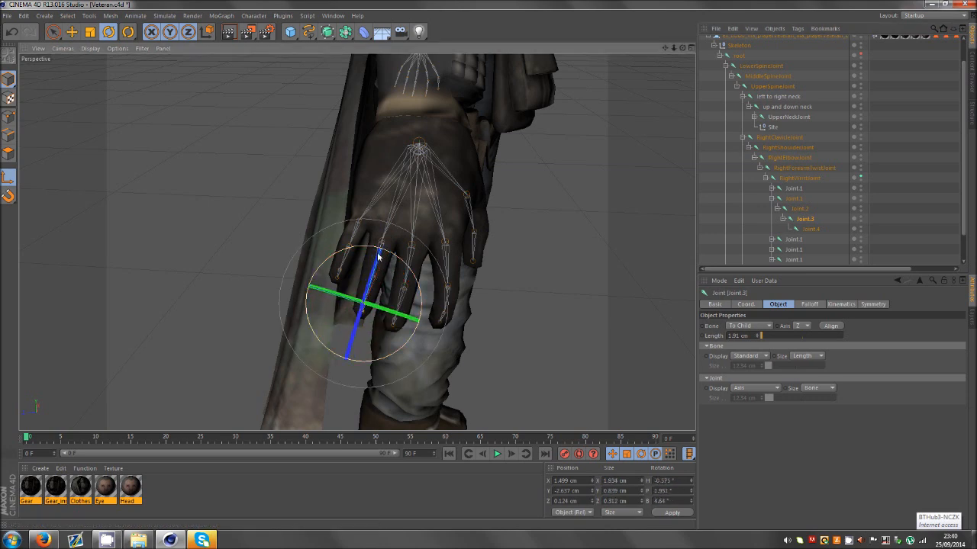
click(772, 198)
- Rotate the axis of the right little finger's base joint, the first Joint.1 under RightWristJoint, to line up with the finger
click(772, 190)
click(793, 189)
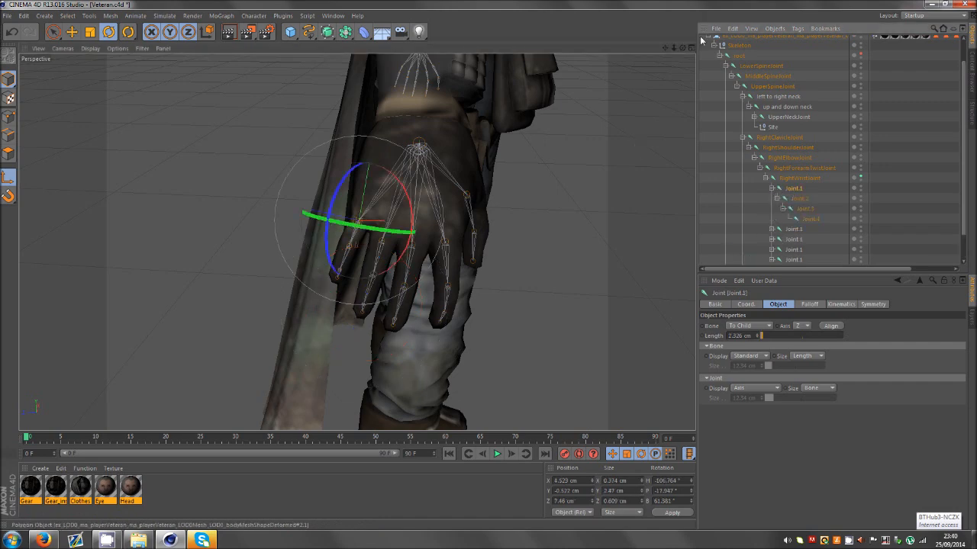
drag(683, 49, 565, 97)
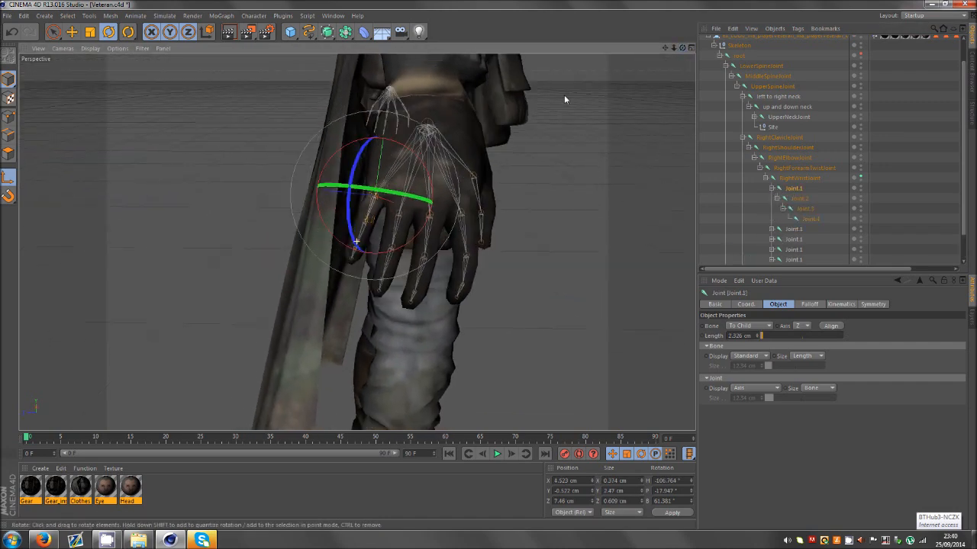
drag(320, 266, 412, 234)
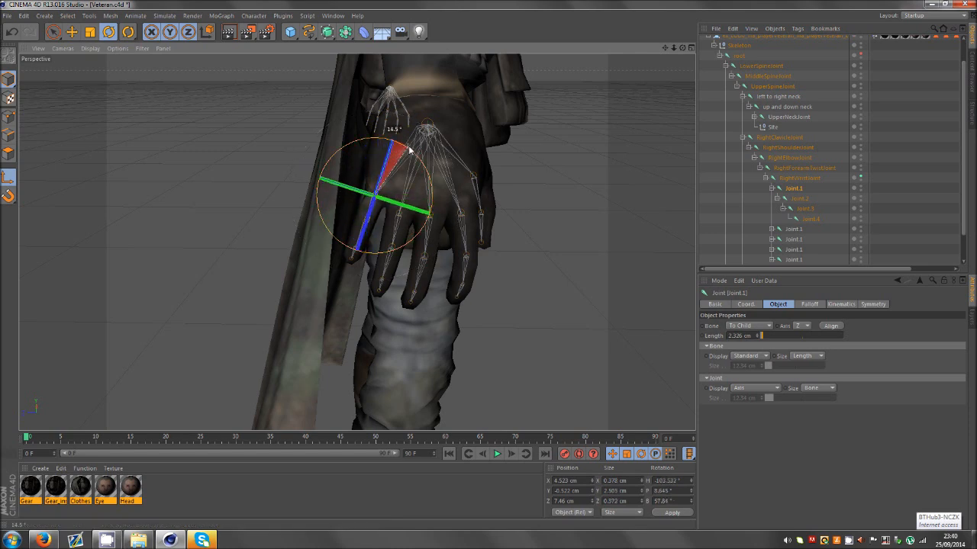
drag(410, 151, 412, 153)
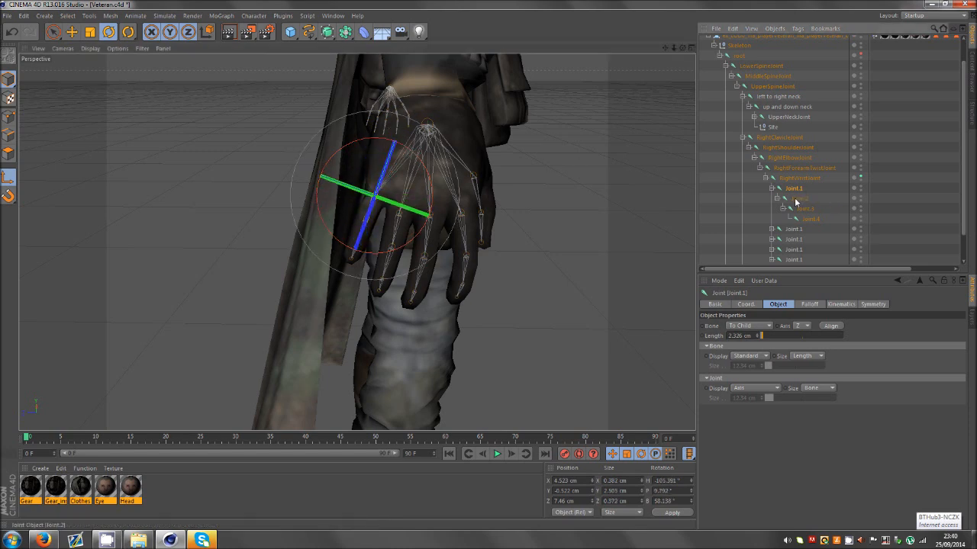
- Rotate the axes of the right little finger's Joint.2 and Joint.3 to line up with the finger, leave axis mode and deselect everything
click(799, 198)
mouse_move(397, 186)
mouse_down()
mouse_move(408, 169)
mouse_move(389, 170)
mouse_move(407, 180)
mouse_up()
click(804, 209)
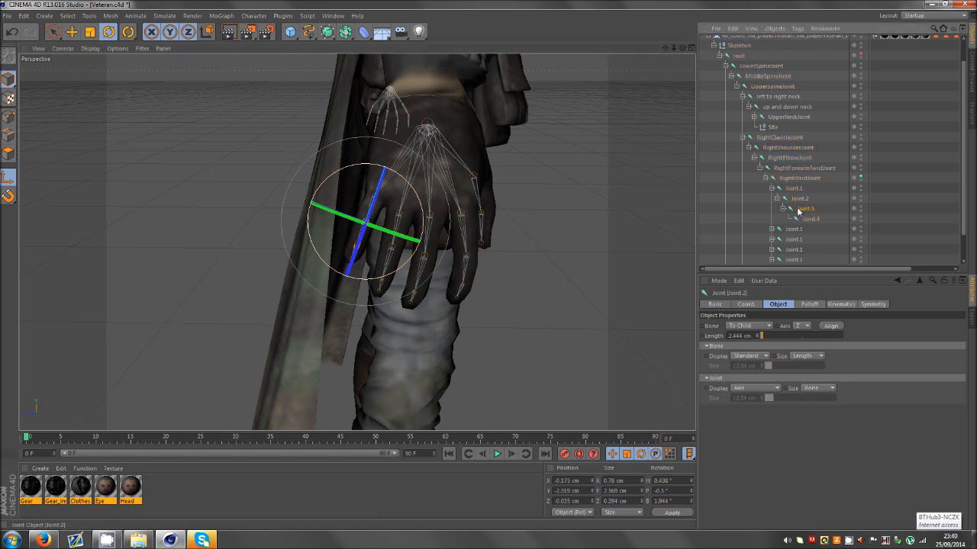
drag(351, 280, 343, 312)
drag(370, 188, 346, 187)
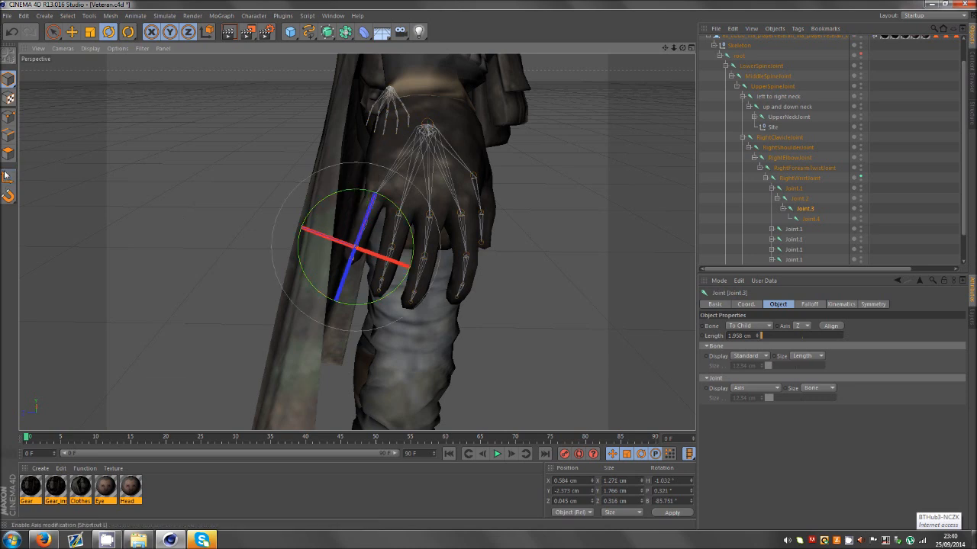
click(545, 288)
- Select the Skeleton null and turn off RightWristJoint's forced viewport visibility to hide the right hand's joints
alt+drag(545, 288, 488, 264)
drag(683, 48, 587, 120)
scroll(586, 120, down, 5)
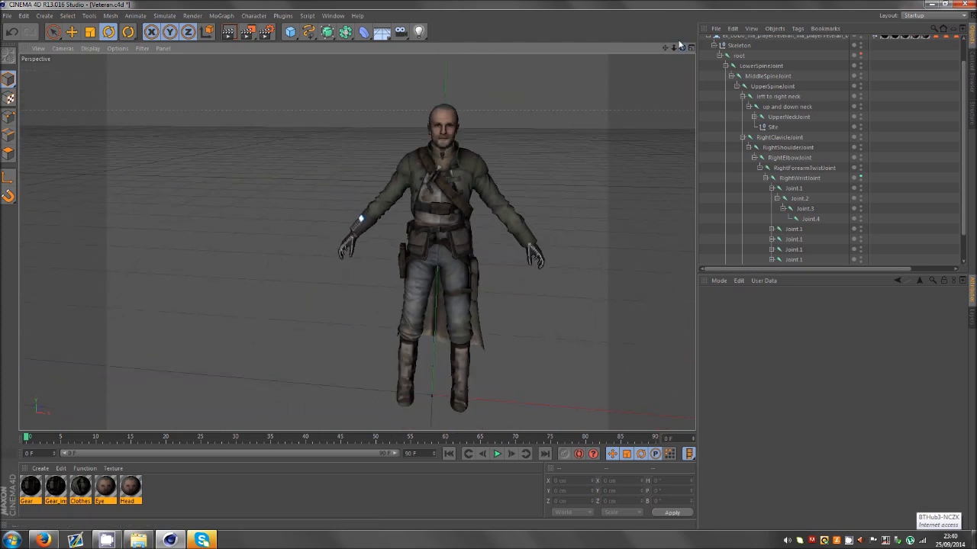
drag(489, 265, 488, 248)
drag(666, 48, 535, 264)
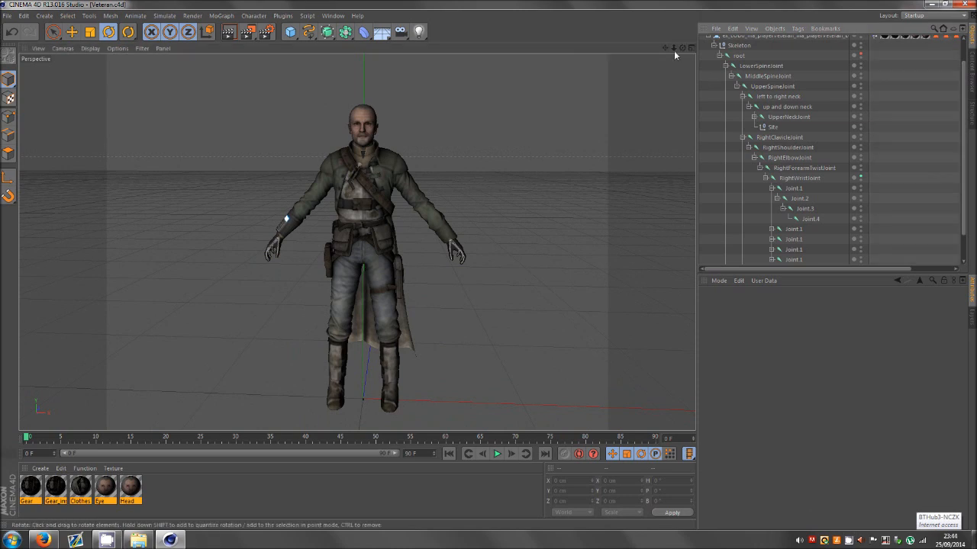
mouse_move(683, 48)
mouse_down()
mouse_move(489, 264)
mouse_move(693, 44)
mouse_up()
scroll(870, 160, up, 3)
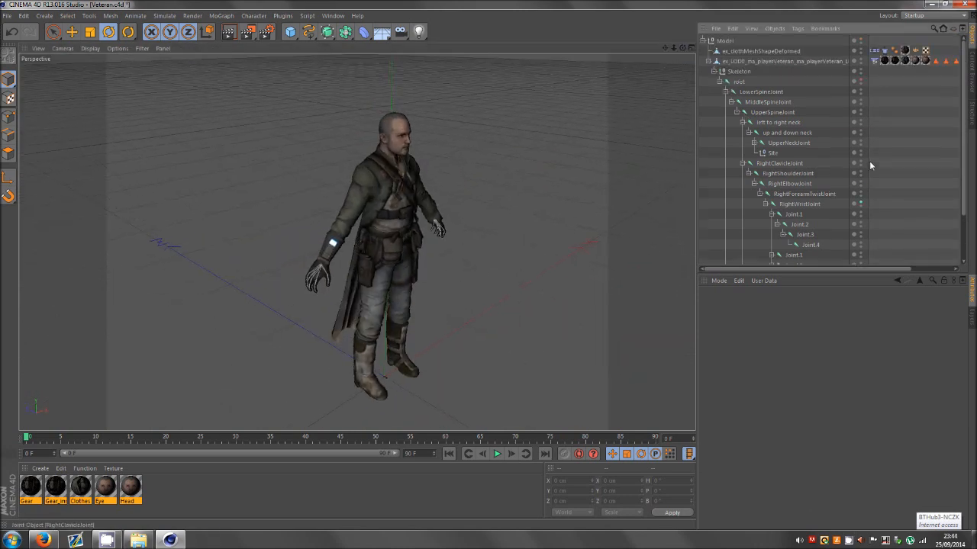
click(739, 71)
right_click(739, 75)
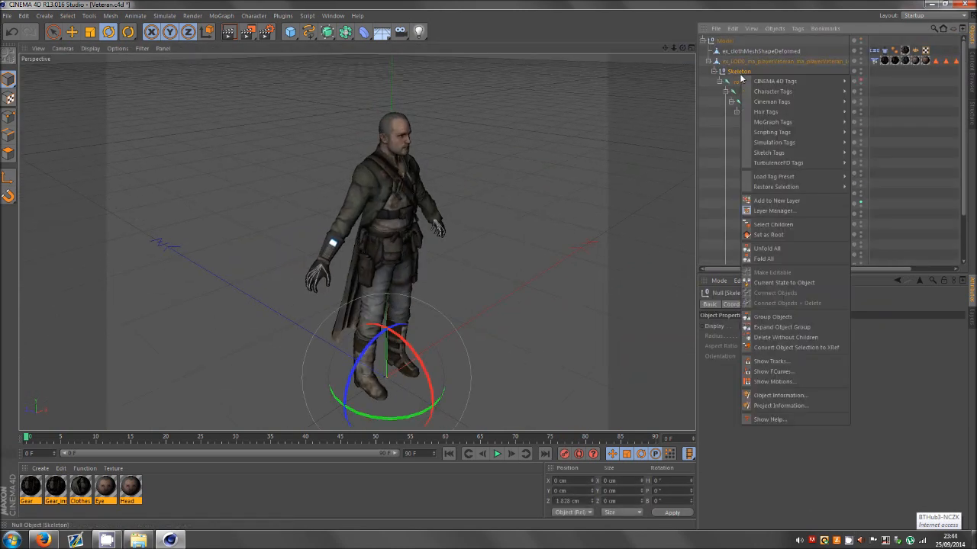
click(875, 142)
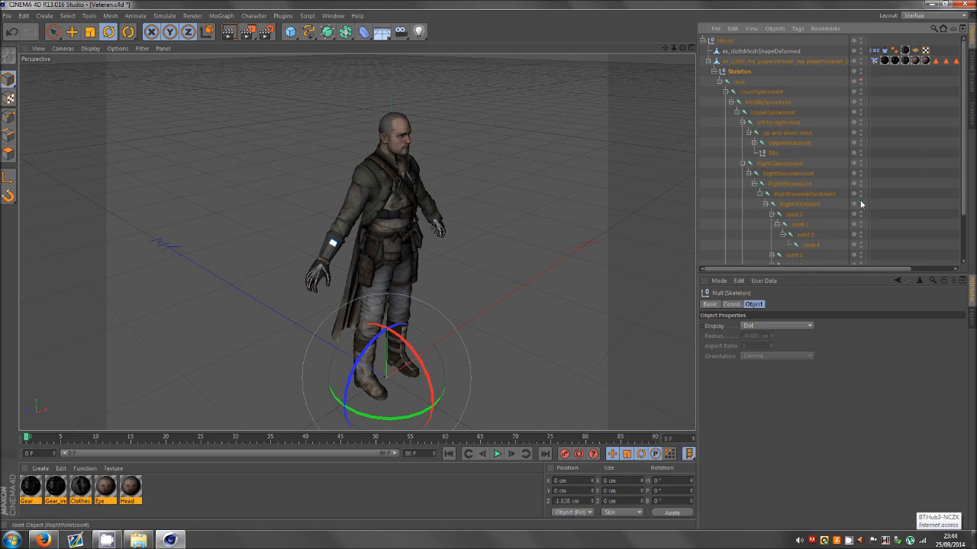
scroll(904, 216, down, 2)
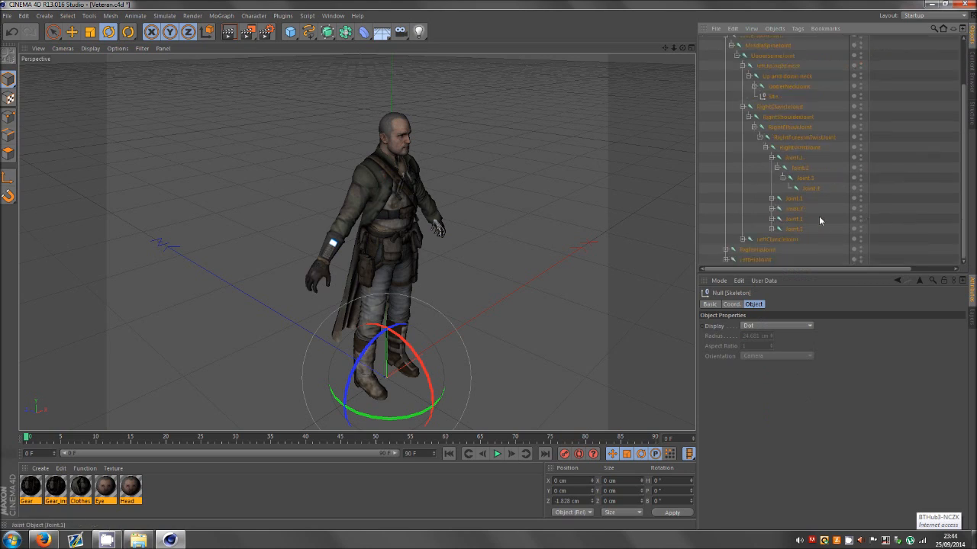
- Turn off LeftWristJoint's forced viewport visibility, collapse both clavicle branches, and restore the root joint's default visibility
click(742, 108)
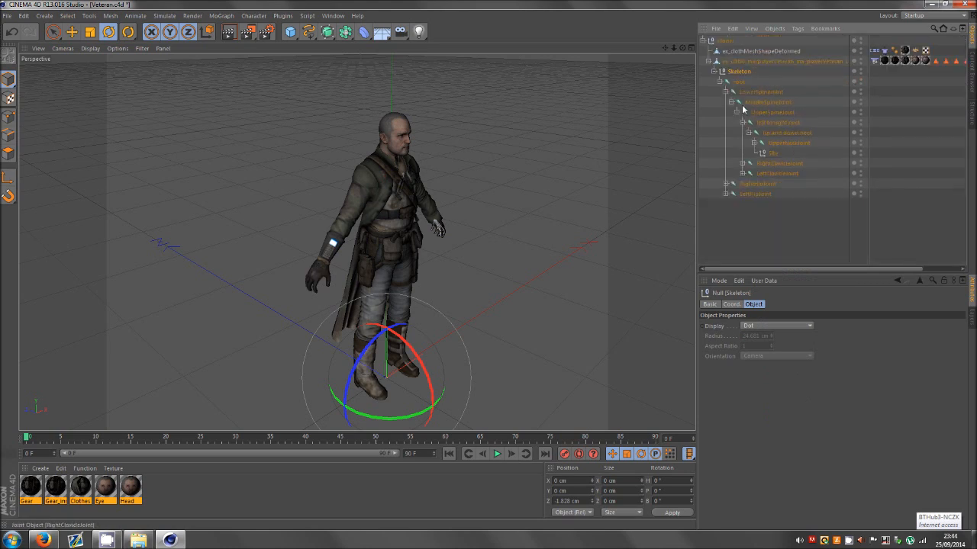
click(743, 174)
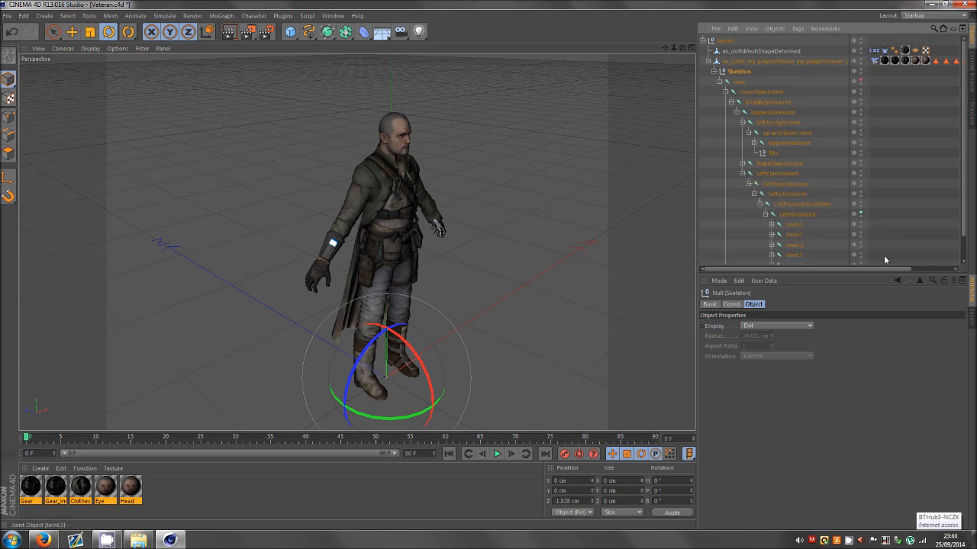
click(743, 174)
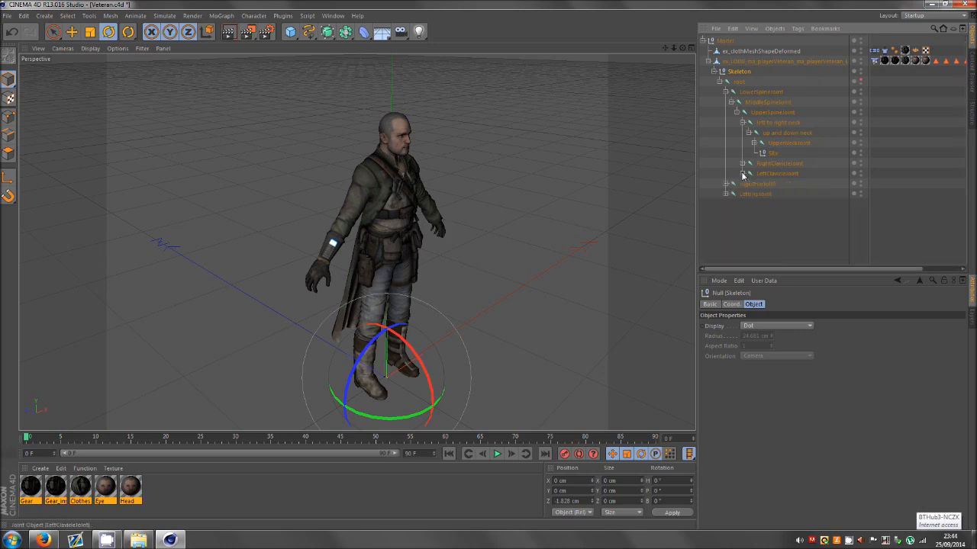
click(869, 87)
mouse_move(682, 50)
mouse_down()
mouse_move(488, 267)
mouse_move(683, 55)
mouse_up()
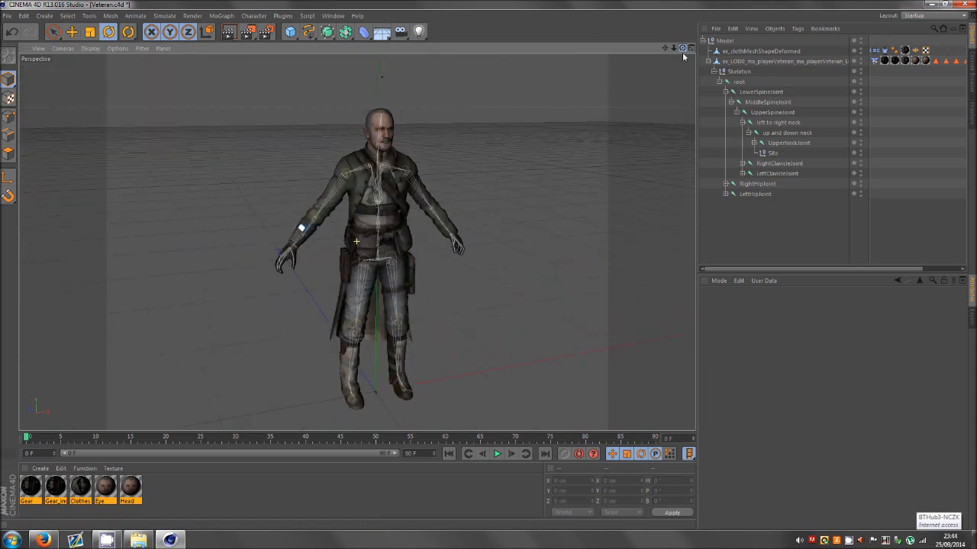
- Select the ex_LOD0 body mesh together with all its children and bind the mesh to the joints
right_click(731, 64)
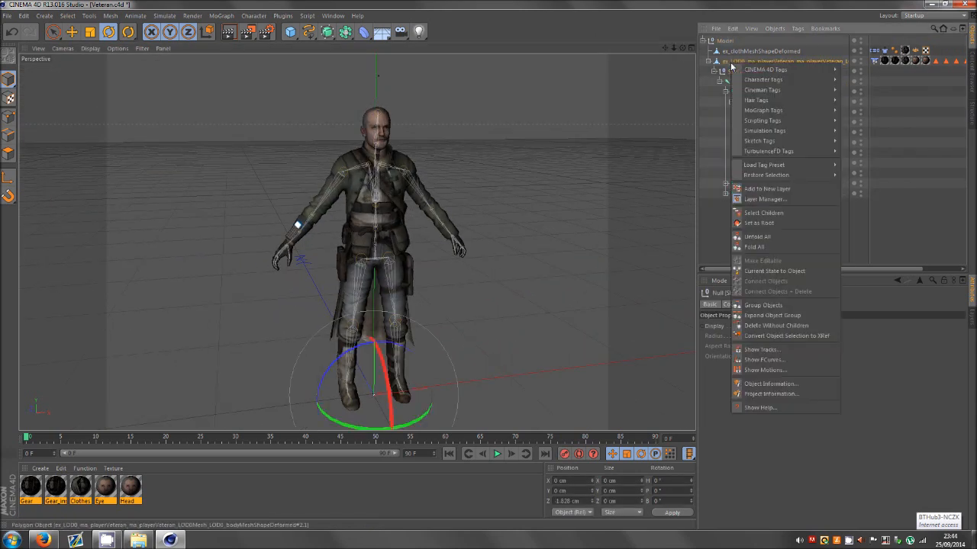
click(791, 213)
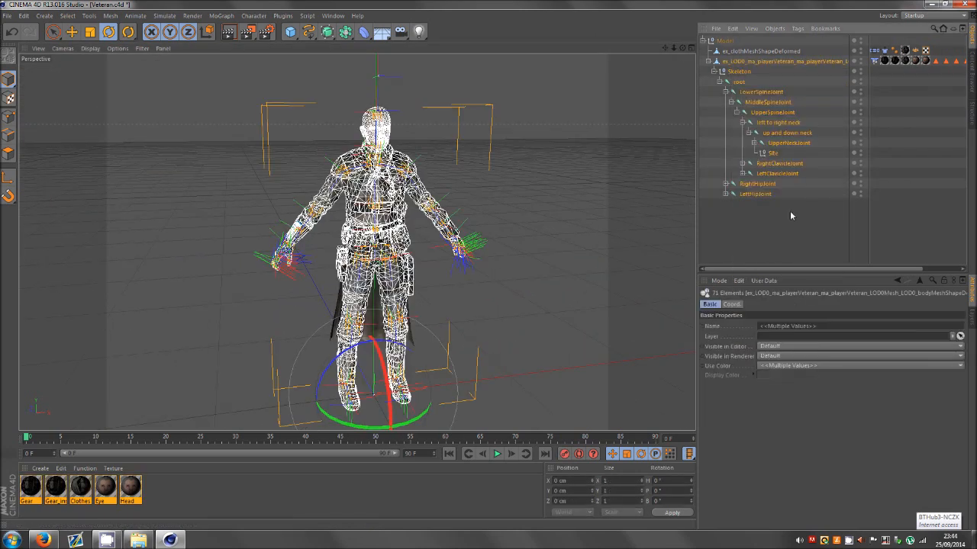
click(255, 16)
mouse_move(278, 41)
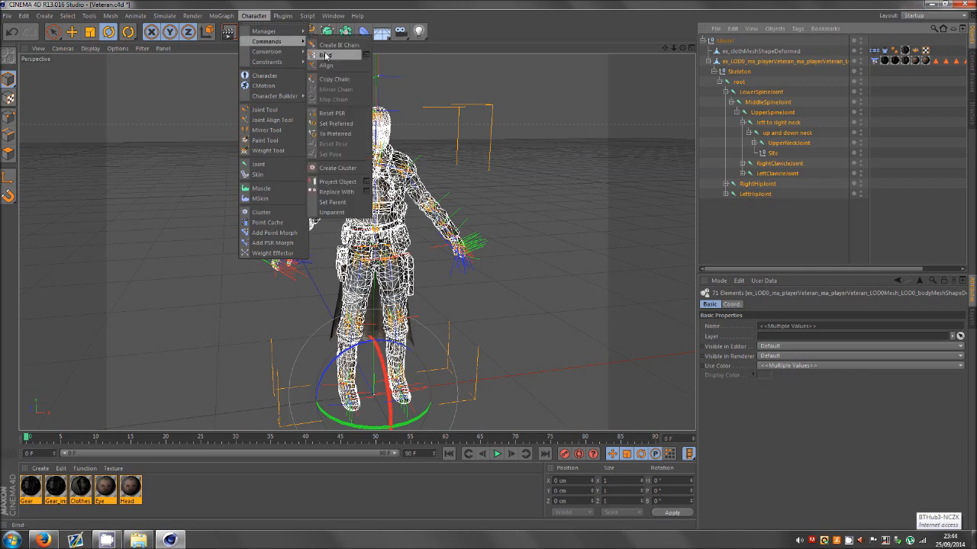
click(326, 56)
- Deselect everything and hide the Skeleton null in the viewport and renderer
click(894, 88)
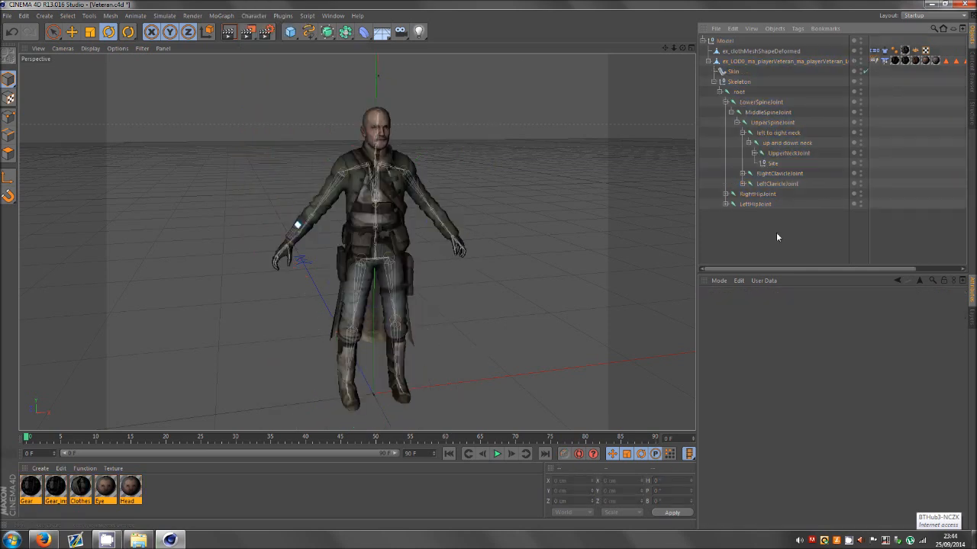
key(e)
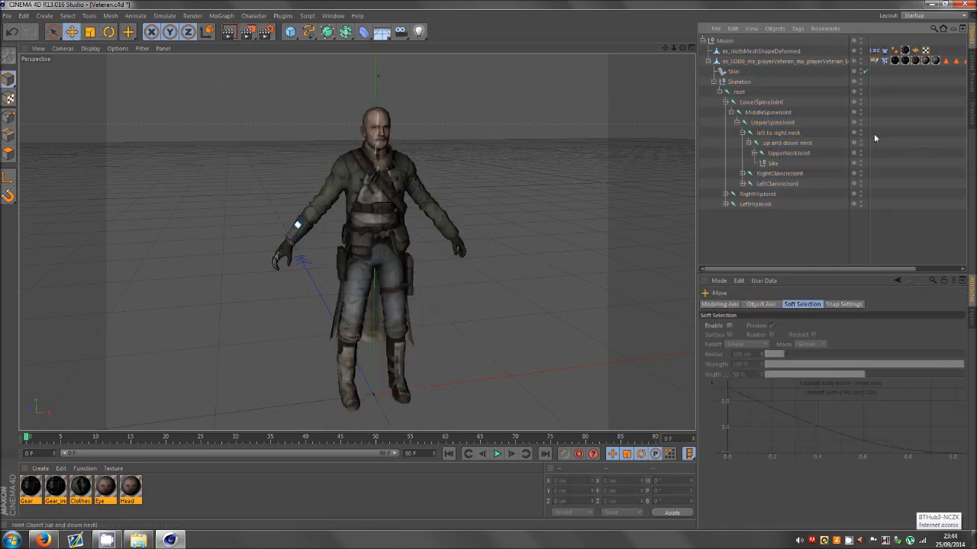
alt+click(861, 82)
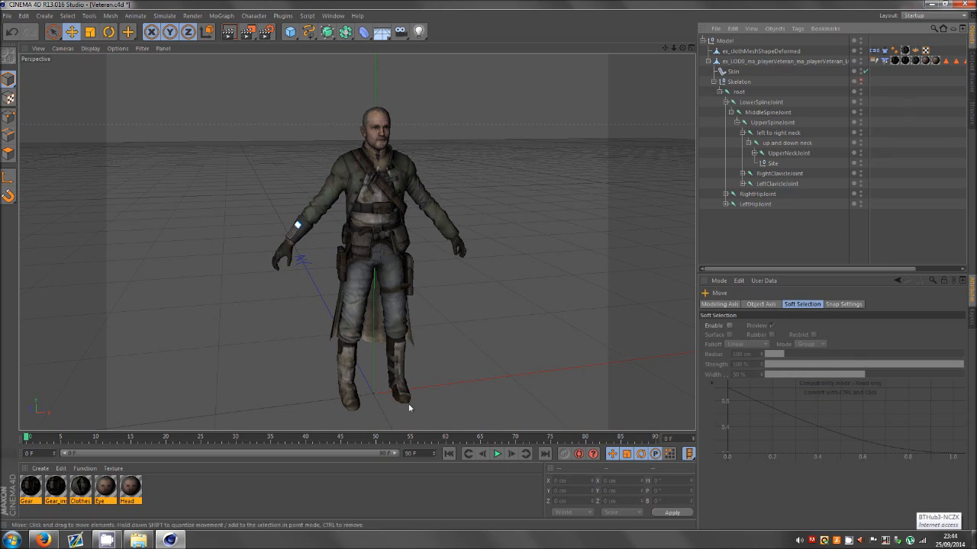
- Try moving the left to right neck joint to test the binding, and undo the move
click(778, 133)
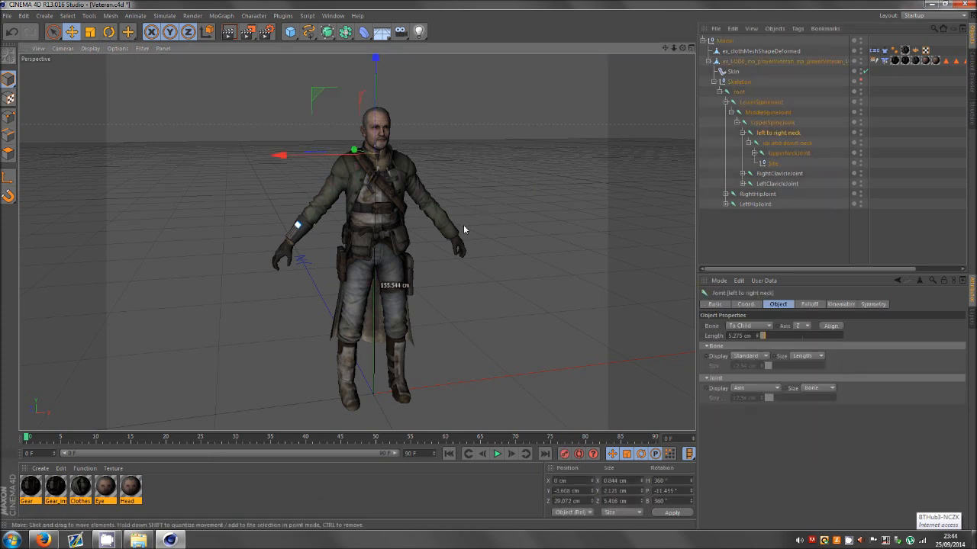
drag(463, 224, 360, 251)
key(ctrl+z)
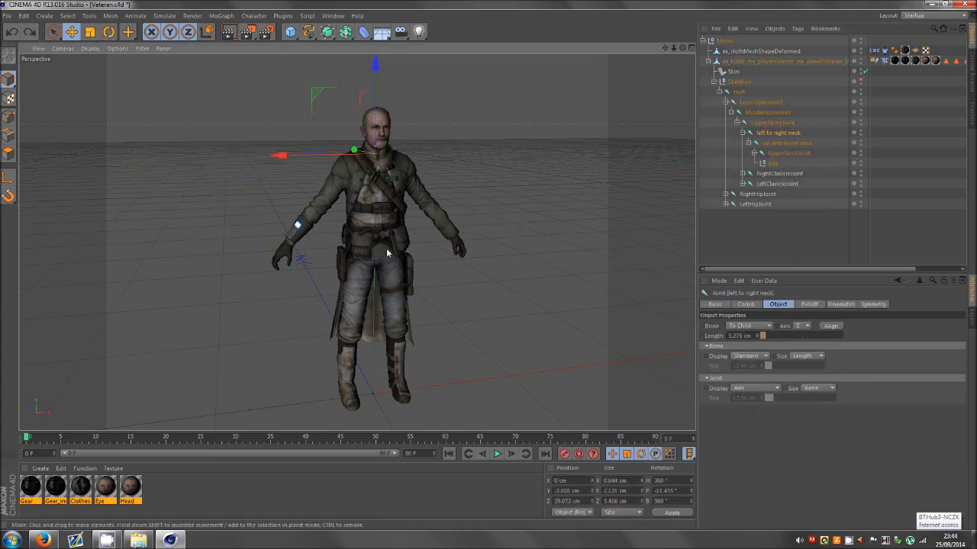
- Play the animation to check the coat-tail cloth on the bound character, and rewind to frame 0
click(497, 454)
click(449, 454)
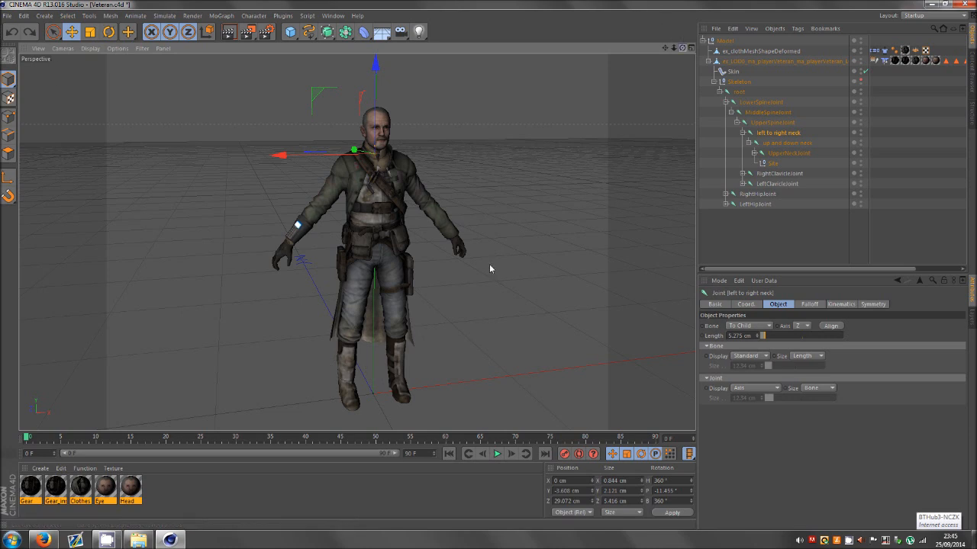
- Rotate RightHipJoint to a pitch of about -167° to swing the right leg back into the coat tail
drag(490, 264, 490, 265)
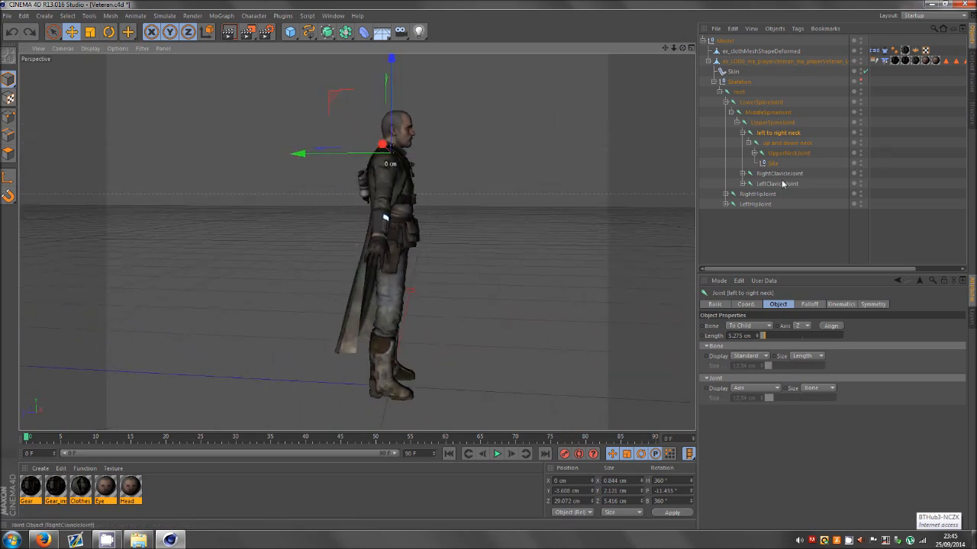
click(757, 194)
key(r)
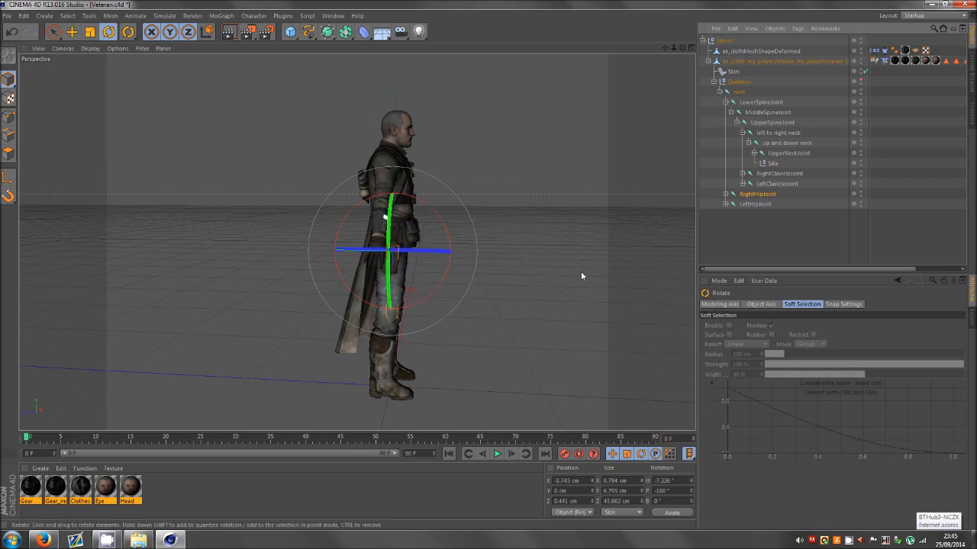
mouse_move(425, 206)
mouse_down()
mouse_move(421, 214)
mouse_move(431, 194)
mouse_up()
- Play the cloth simulation with the right leg swung back and examine the coat tail's collision from several sides
drag(683, 48, 552, 344)
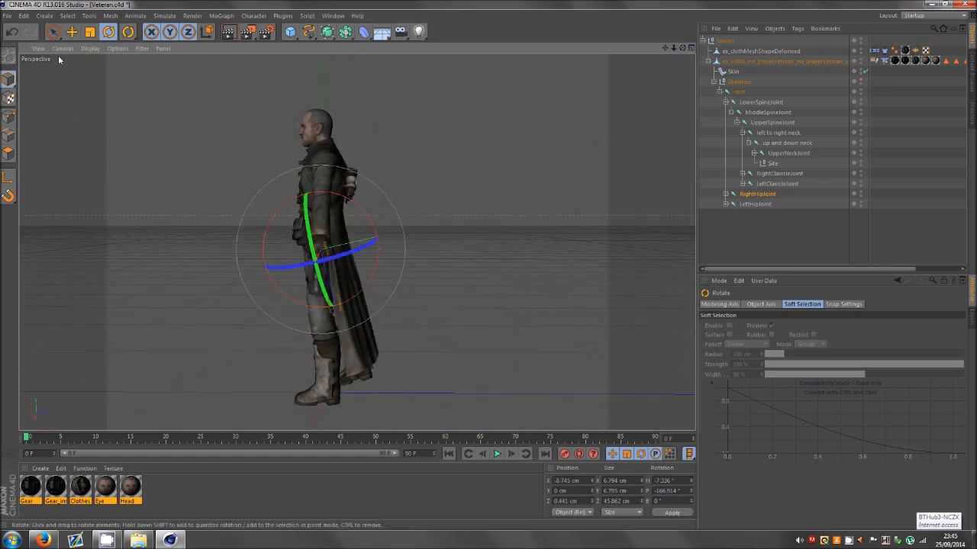
click(72, 32)
click(761, 237)
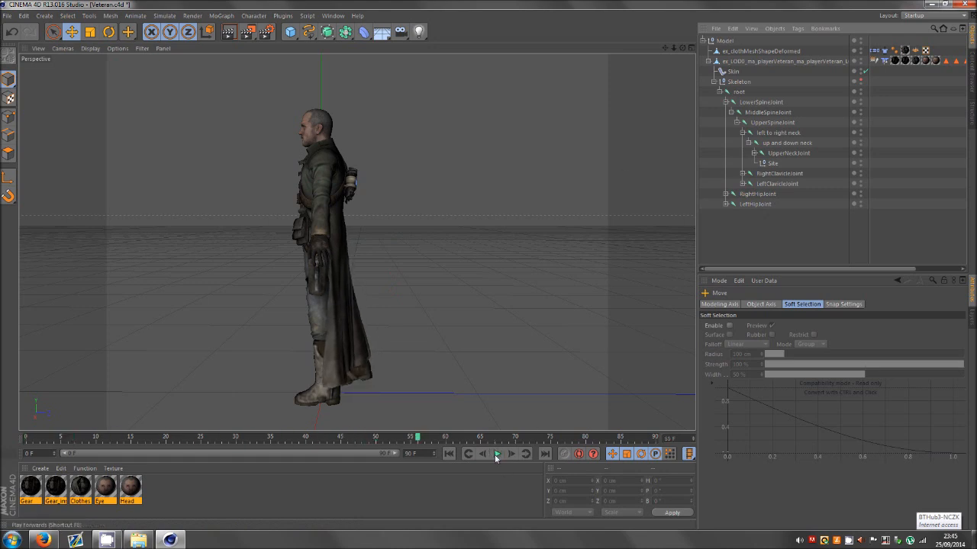
drag(683, 48, 487, 273)
- Undo the right hip rotation and return the timeline to frame 0
key(ctrl+z)
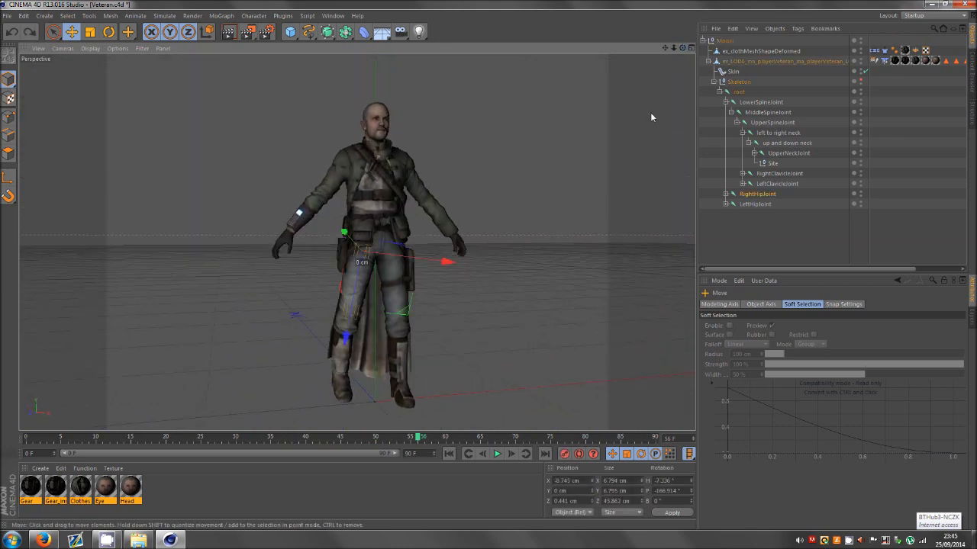
key(ctrl+z)
click(449, 453)
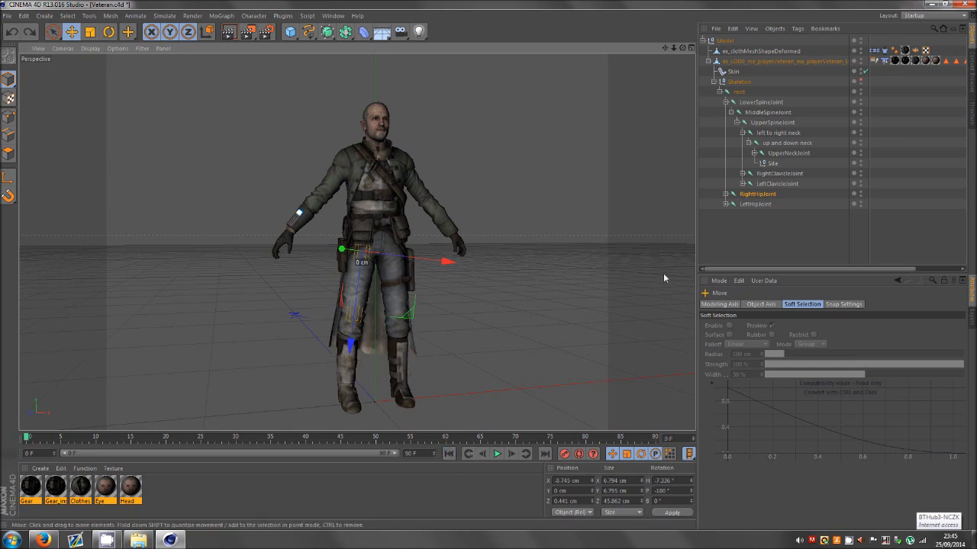
- Play the cloth simulation with the legs in their rest pose, check the coat tail, and rewind to frame 0
drag(683, 48, 489, 268)
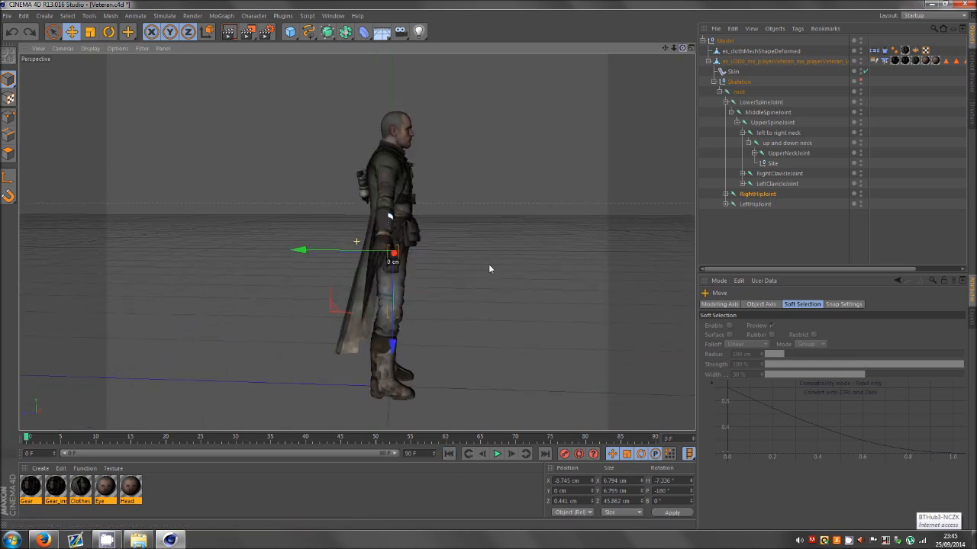
click(738, 236)
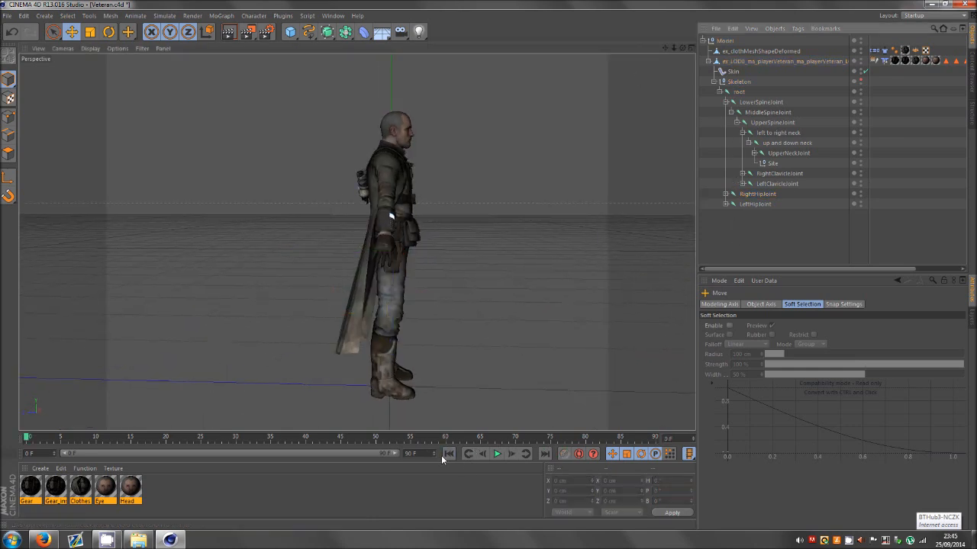
drag(684, 50, 490, 265)
click(498, 454)
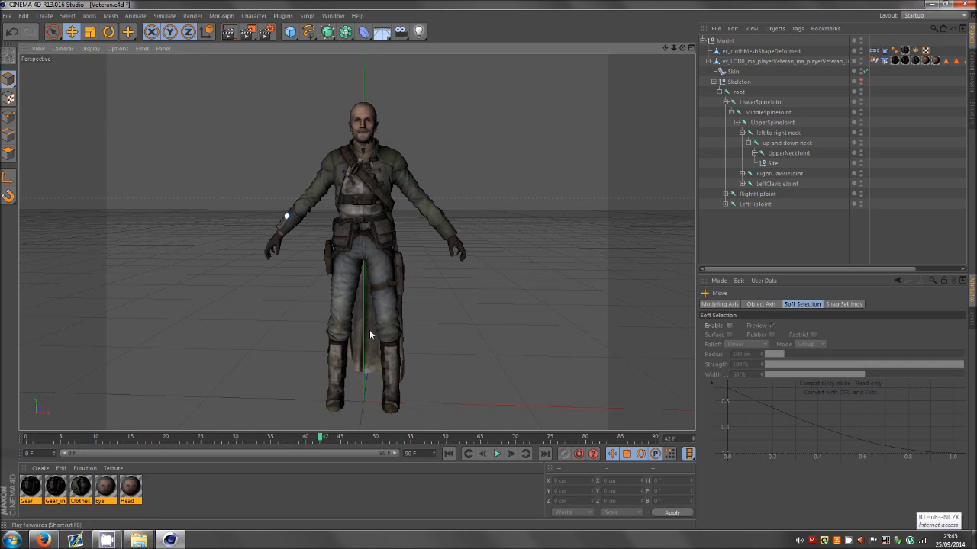
click(449, 454)
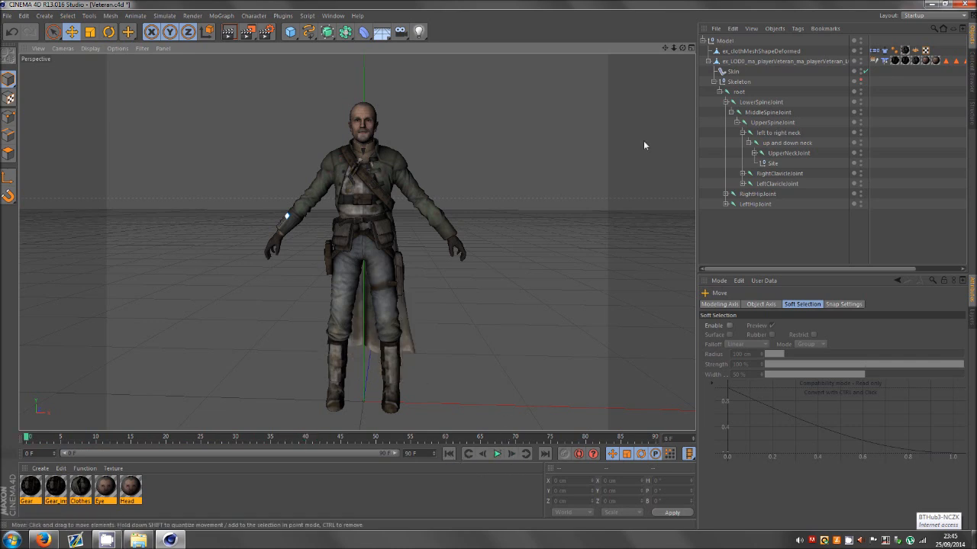
- Rename the coat-tail cloth mesh as robe and the ex_LOD0 body mesh as veteran, and save the project
click(772, 53)
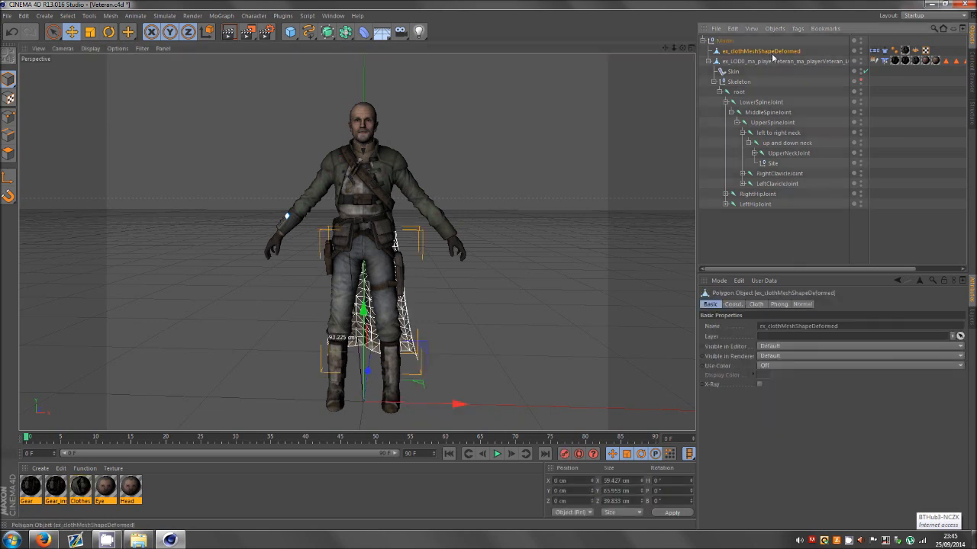
double_click(772, 52)
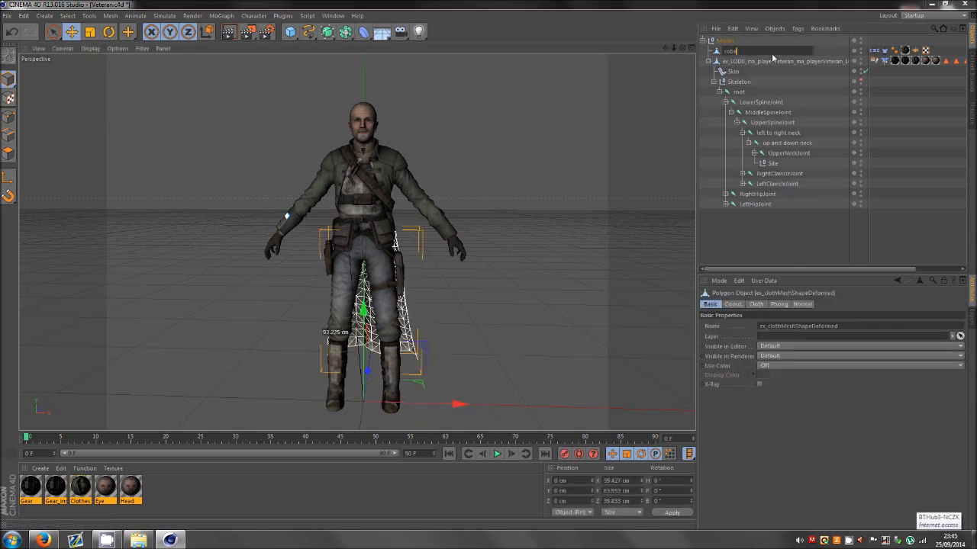
click(779, 61)
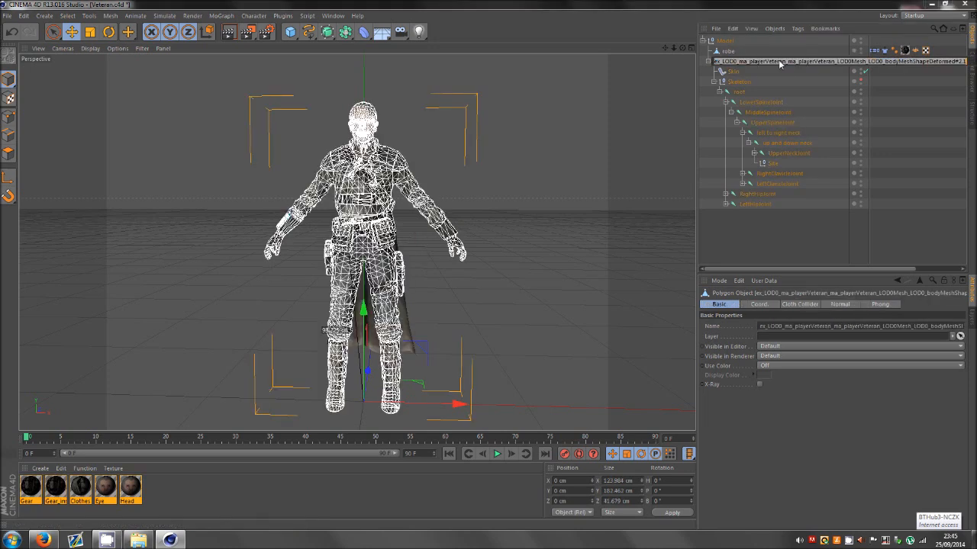
text(veteran)
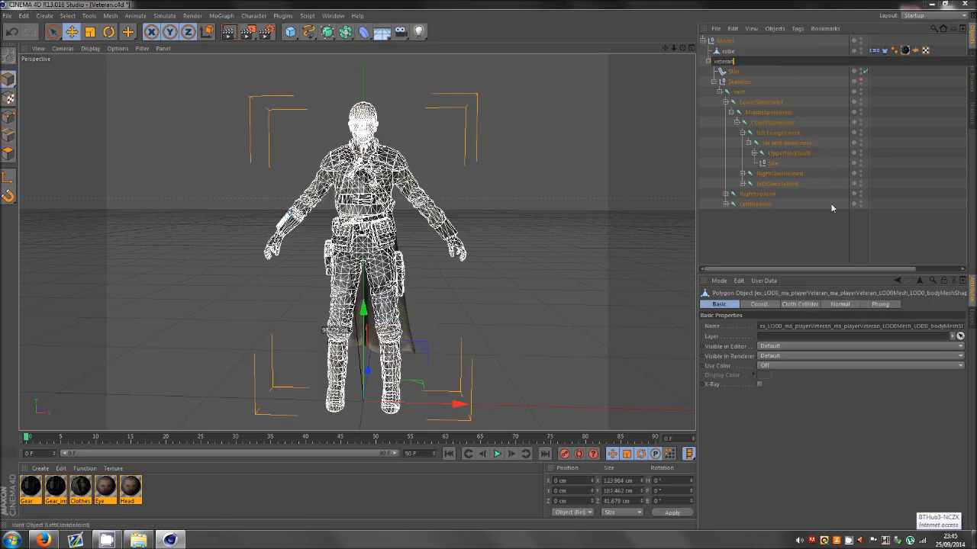
key(Return)
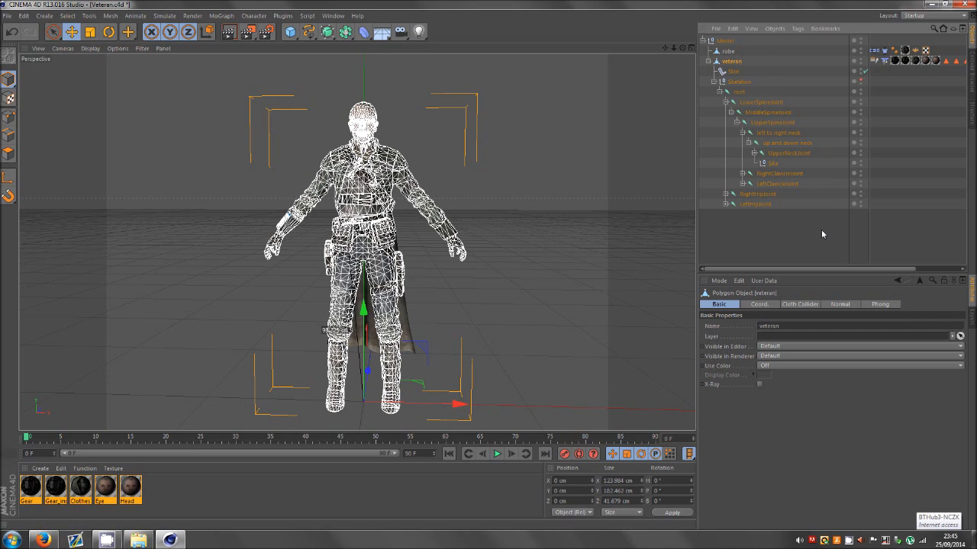
click(821, 229)
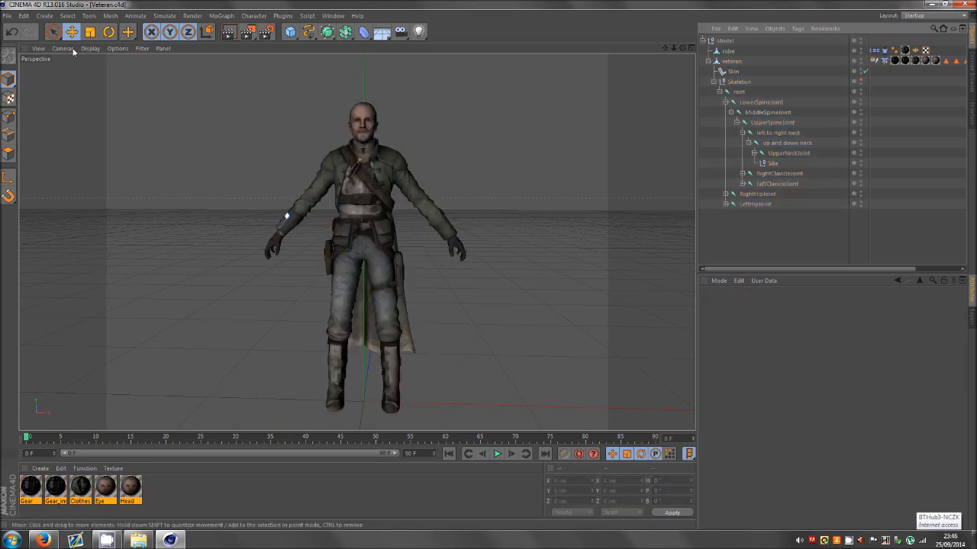
- Rotate RightShoulderJoint to a pitch of about 18.3° so that the right arm is raised roughly to the horizontal
scroll(254, 138, up, 4)
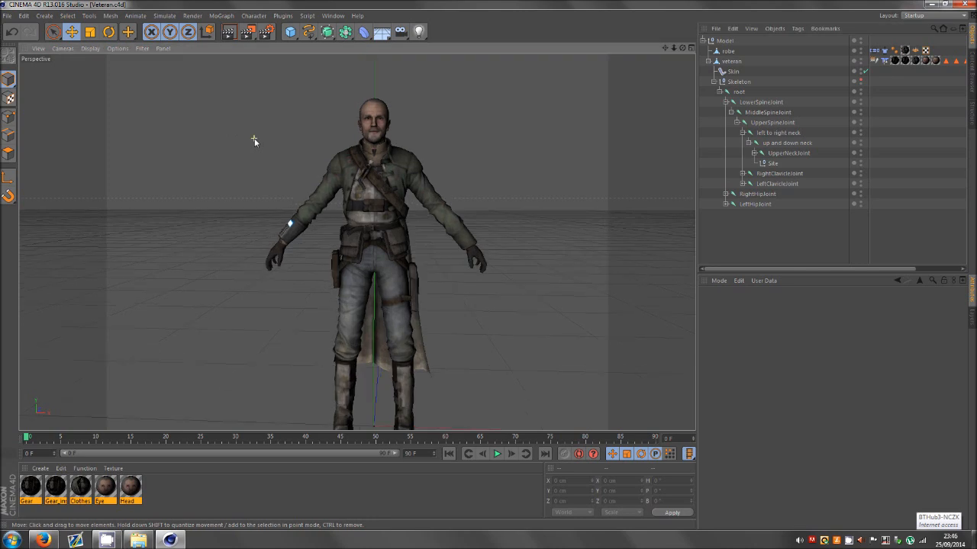
click(742, 174)
click(788, 183)
key(r)
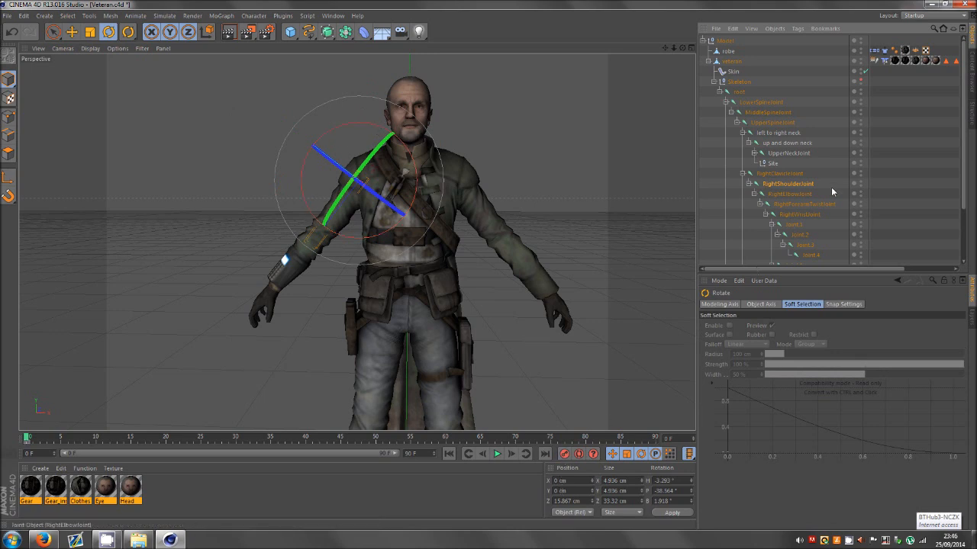
scroll(786, 202, down, 3)
click(785, 250)
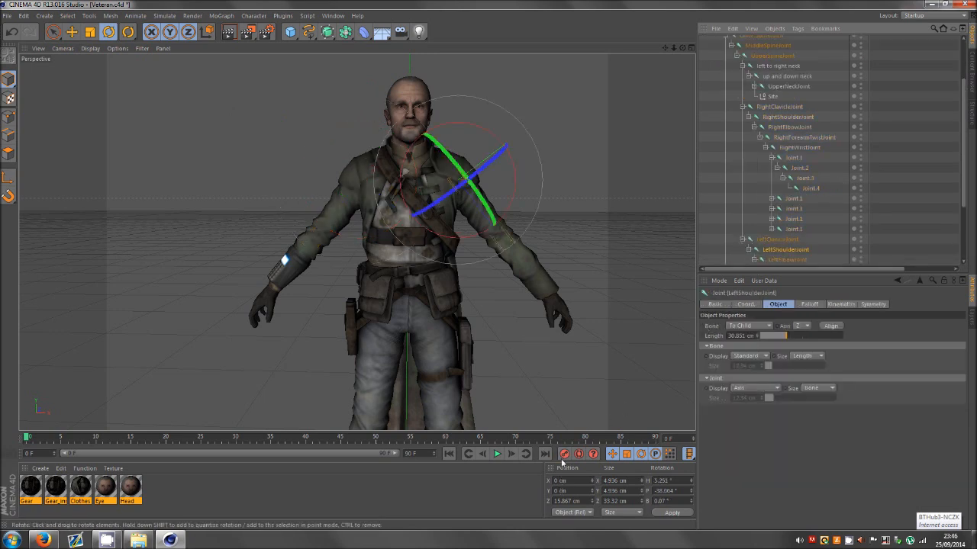
click(784, 118)
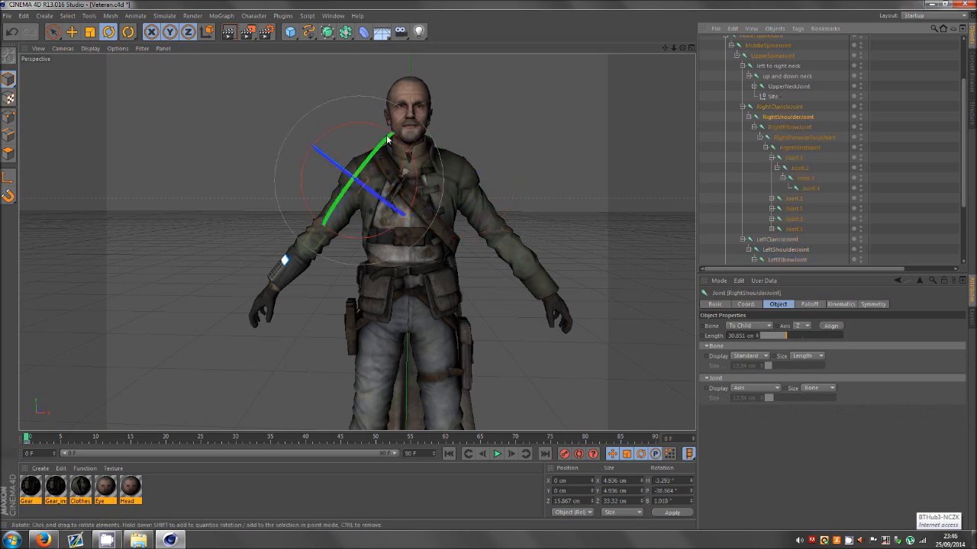
drag(363, 125, 423, 164)
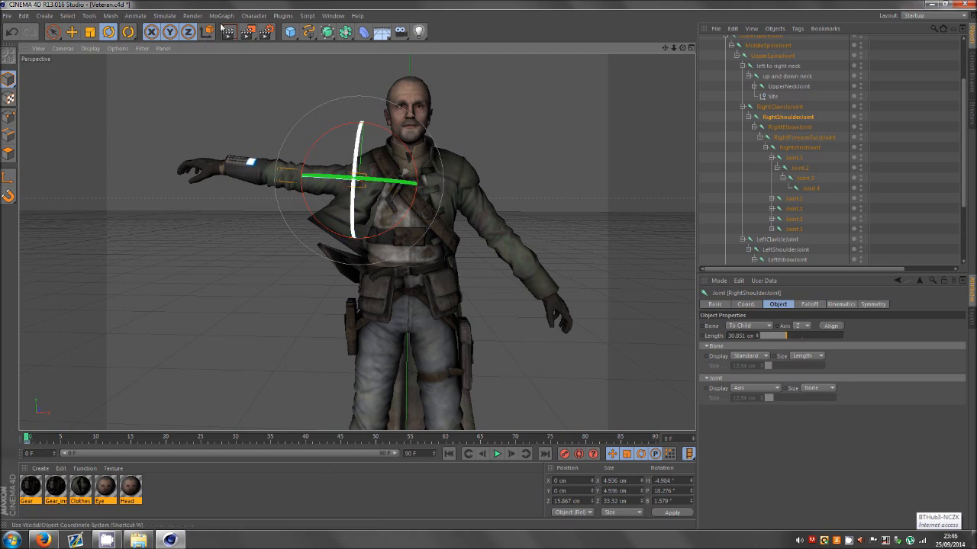
- Activate the Weight tool for RightShoulderJoint with Visible Only off, Erase mode and 100% strength
click(254, 16)
click(277, 151)
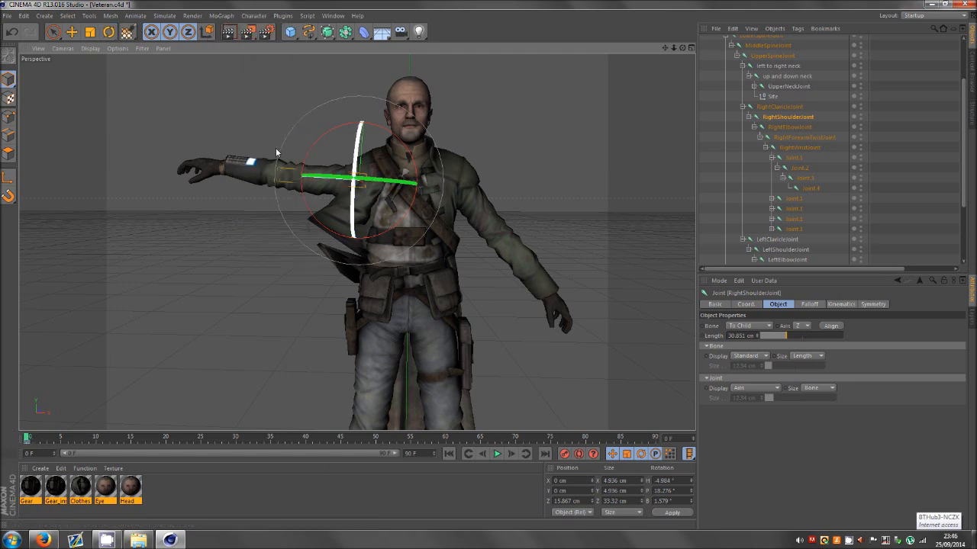
click(808, 326)
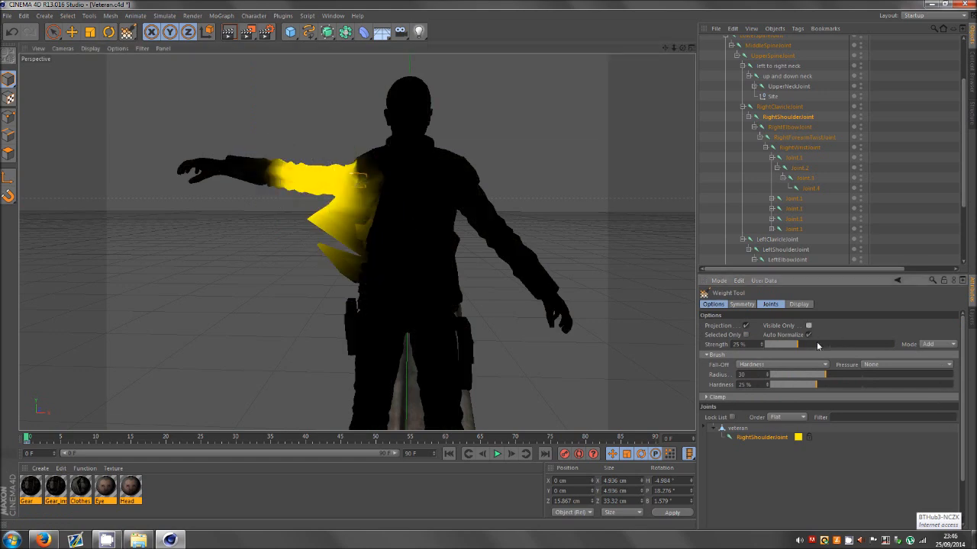
click(937, 344)
click(937, 377)
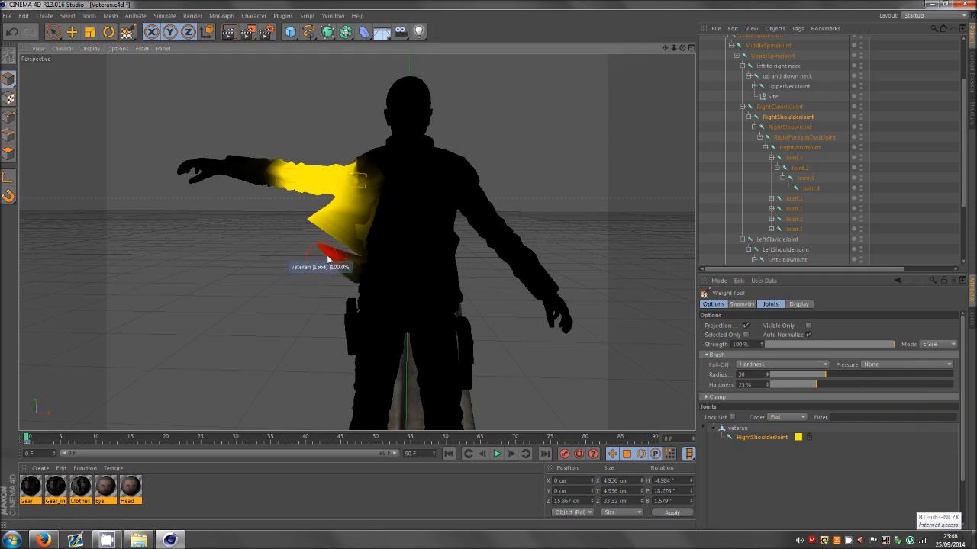
- Erase RightShoulderJoint weights from the stretched coat flaps beside the torso and from the back of the coat below the armpit
click(352, 278)
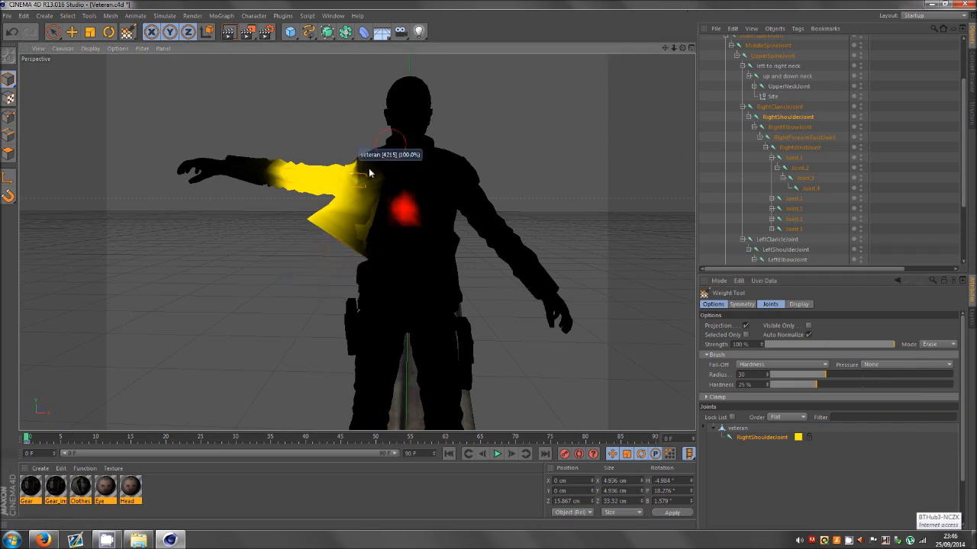
mouse_move(333, 213)
mouse_down()
mouse_move(325, 221)
mouse_move(357, 230)
mouse_up()
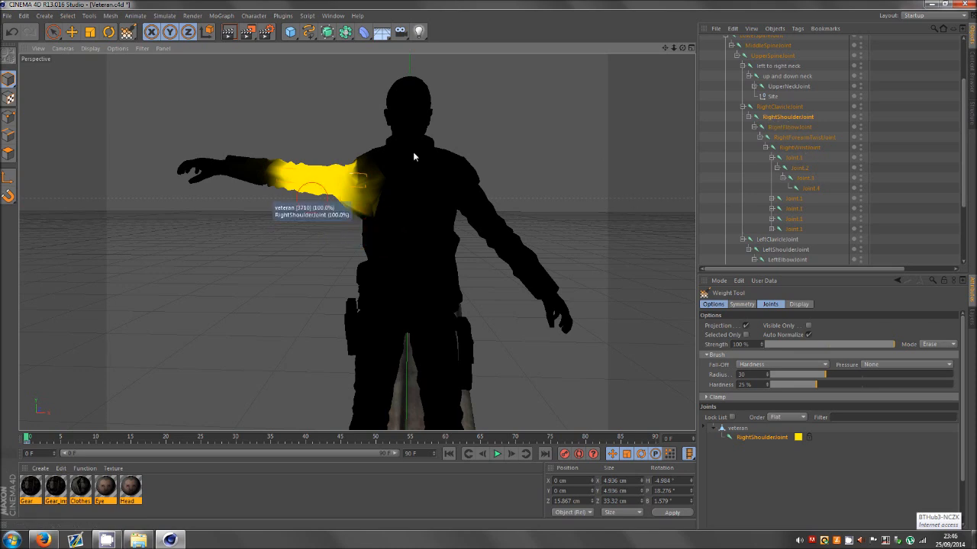
mouse_move(496, 264)
alt+mouse_down()
mouse_move(490, 257)
mouse_move(537, 280)
mouse_move(489, 260)
alt+mouse_up()
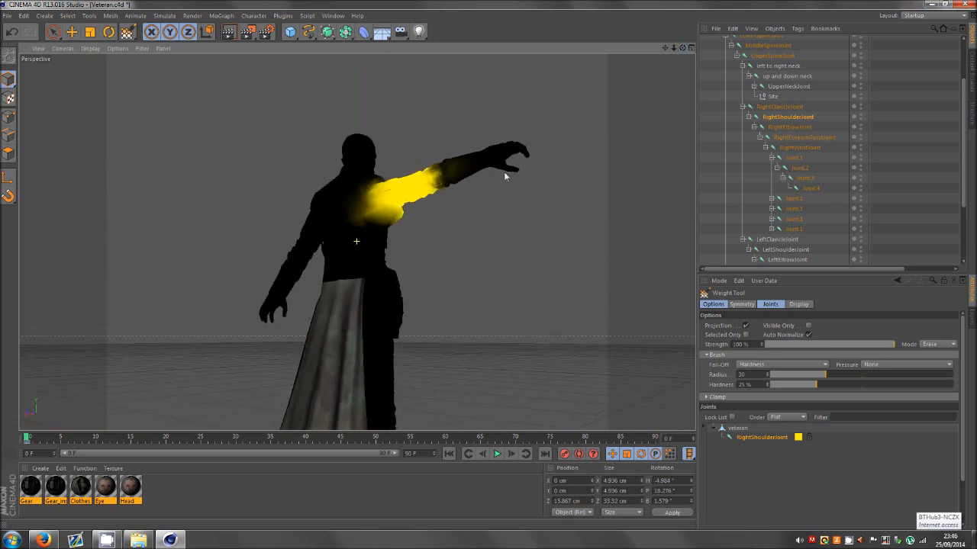
scroll(388, 190, up, 4)
mouse_move(400, 255)
mouse_down()
mouse_move(403, 228)
mouse_move(385, 246)
mouse_move(392, 250)
mouse_up()
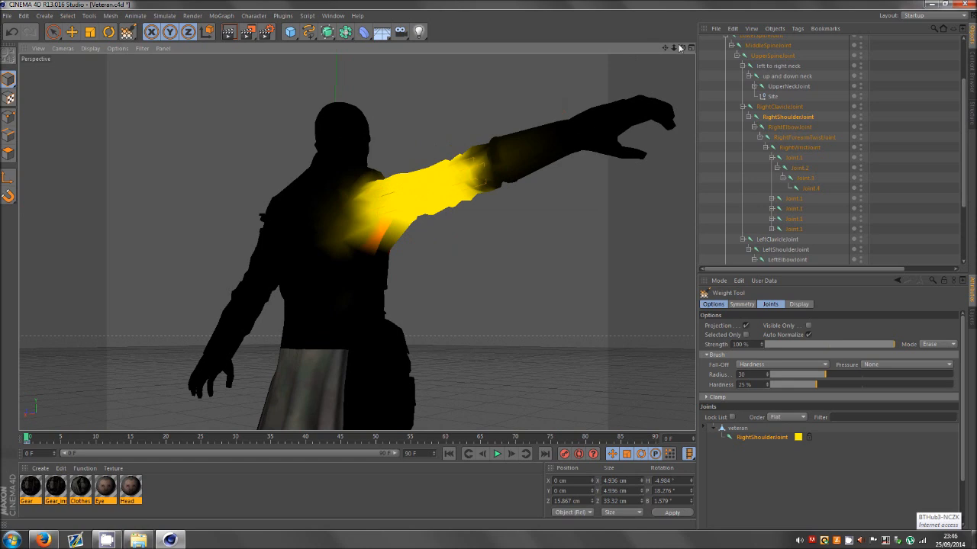
- Erase the remaining RightShoulderJoint weights along the right side of the torso and under the armpit, front and back
mouse_move(681, 47)
mouse_down()
mouse_move(480, 262)
mouse_move(416, 308)
mouse_up()
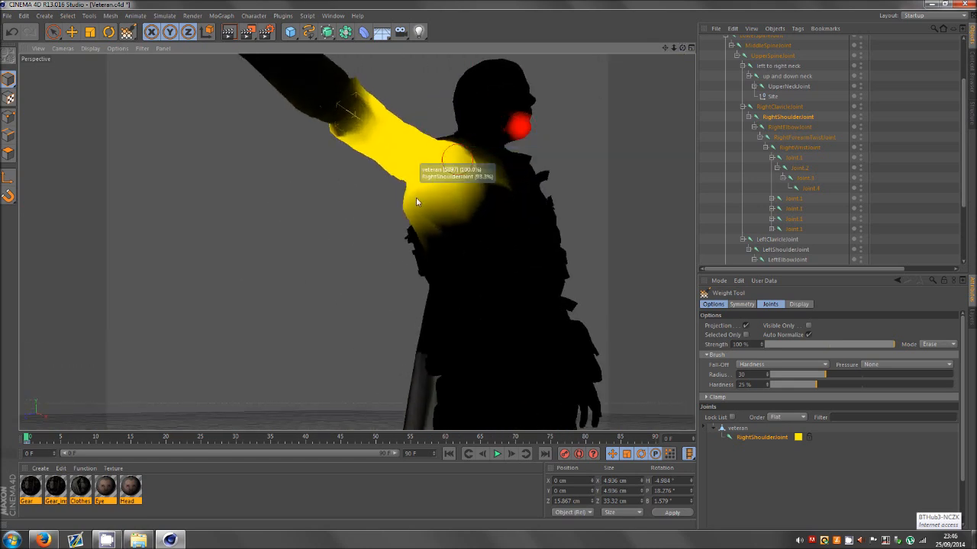
mouse_move(416, 202)
mouse_down()
mouse_move(404, 223)
mouse_move(429, 235)
mouse_move(438, 258)
mouse_up()
drag(686, 50, 374, 218)
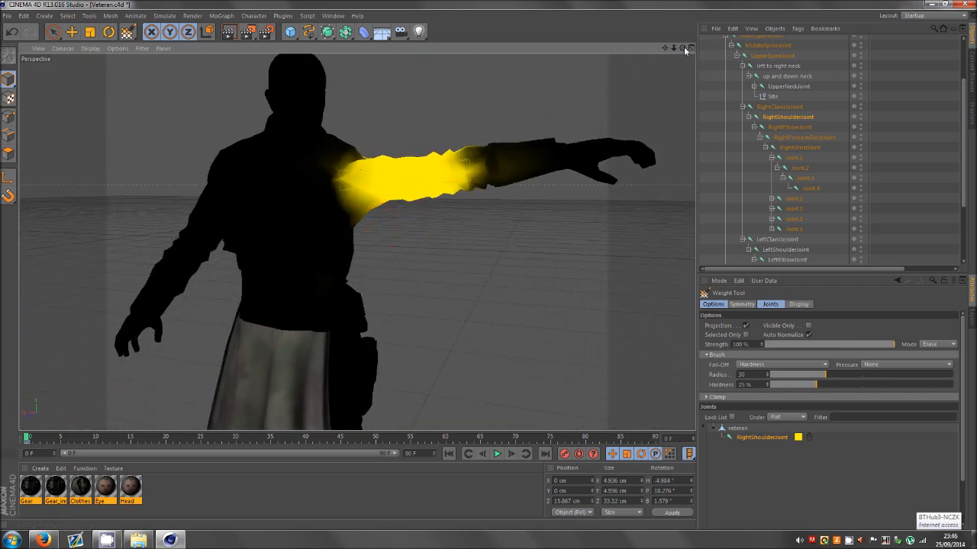
drag(685, 50, 450, 216)
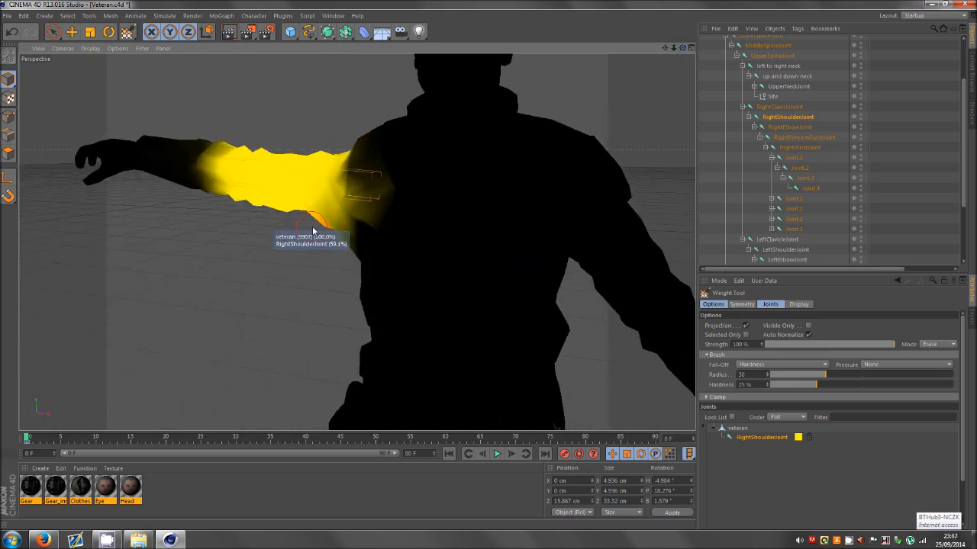
drag(312, 230, 398, 273)
- Return RightShoulderJoint to its lowered arm pose and select LeftShoulderJoint to show its weights
click(844, 142)
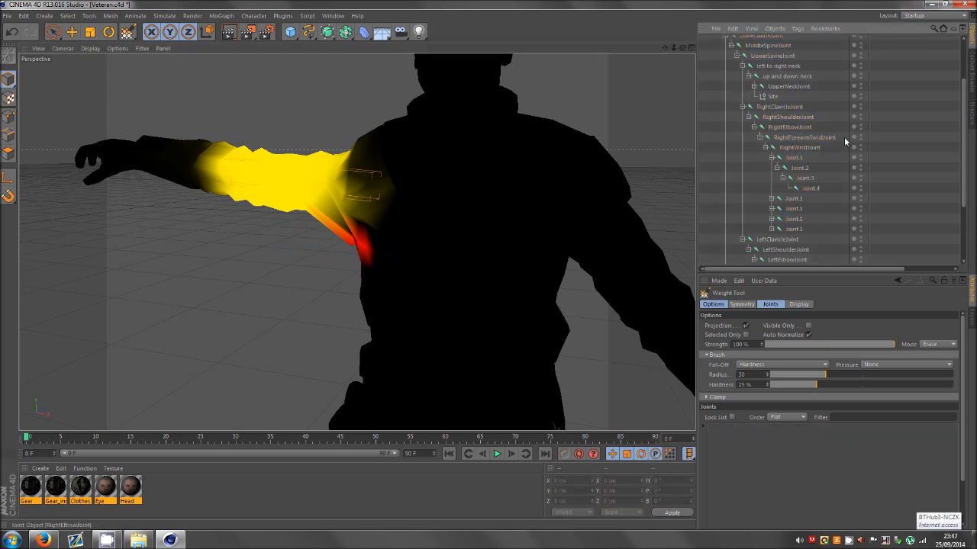
click(750, 122)
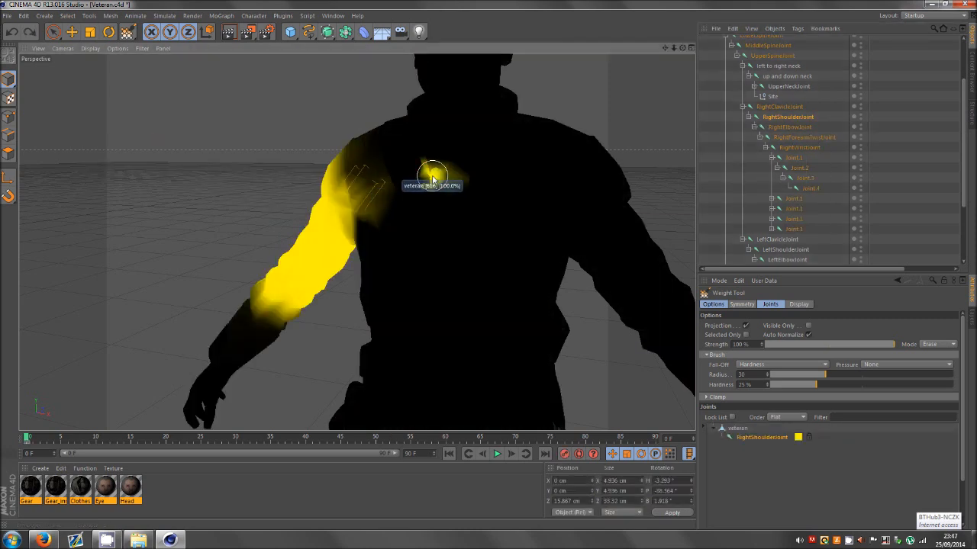
click(784, 250)
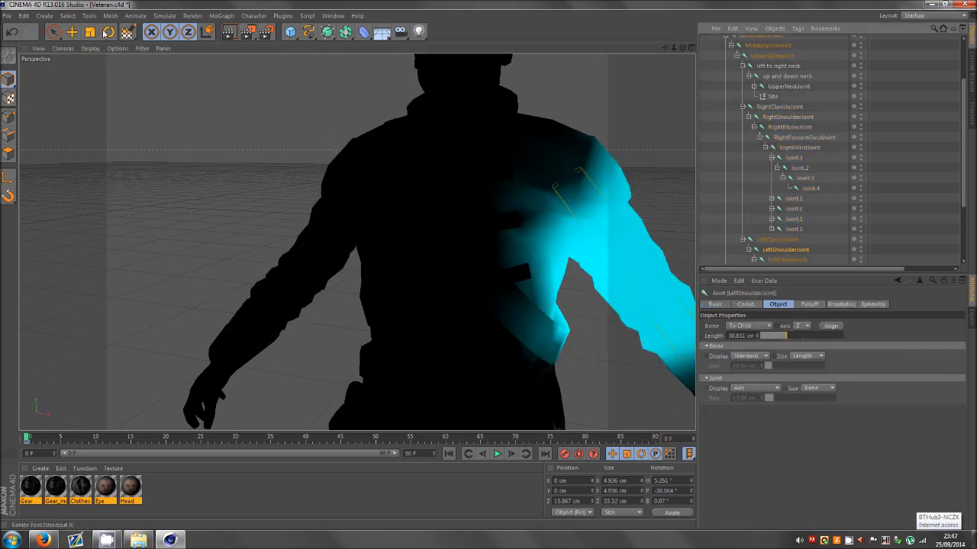
- Raise the left arm by rotating LeftShoulderJoint to about 19.5° pitch, and erase the joint's weights from the dragged jacket area beside the torso
key(r)
drag(561, 126, 588, 148)
click(253, 15)
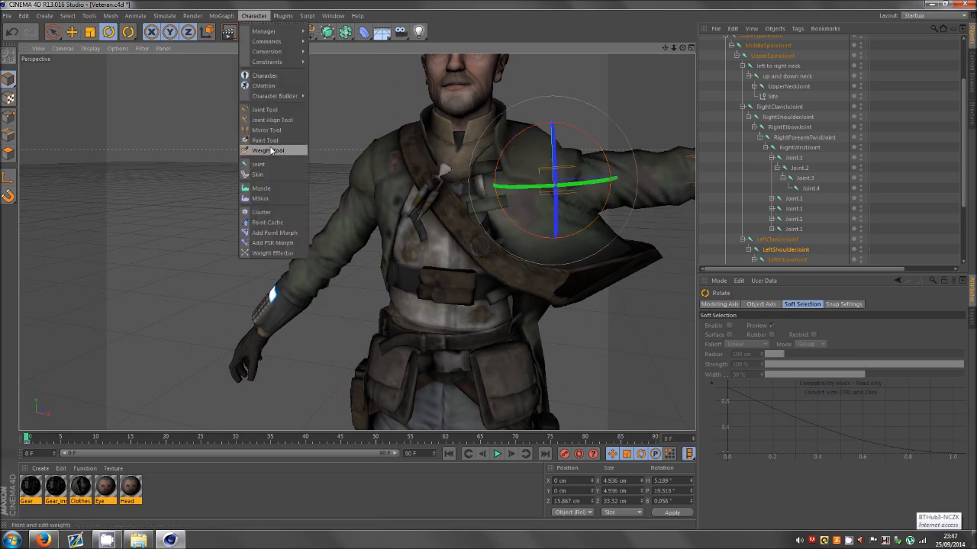
click(268, 150)
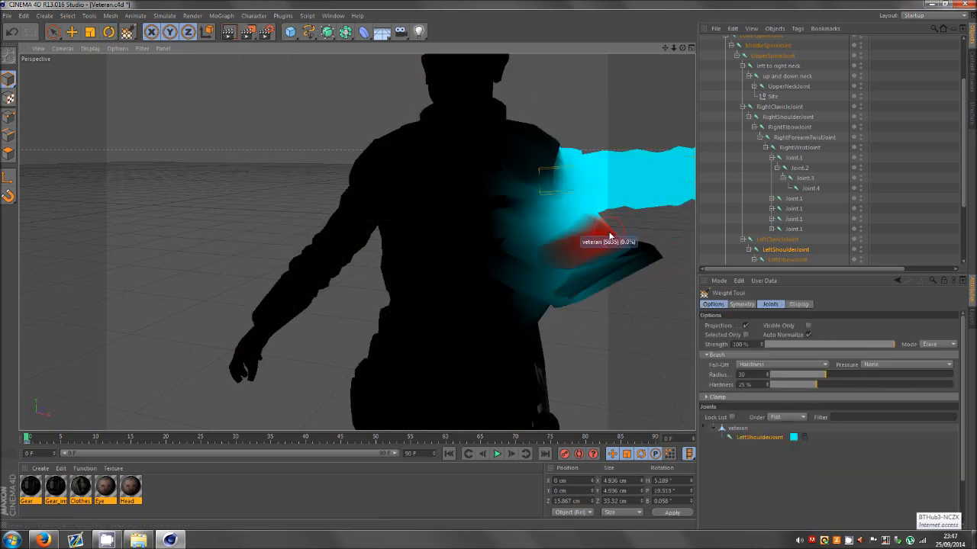
drag(602, 241, 598, 278)
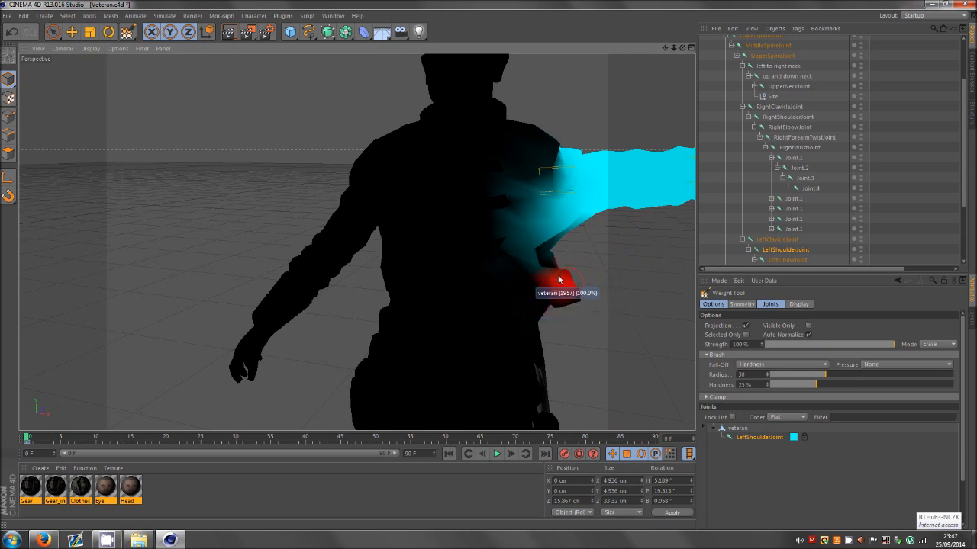
mouse_move(558, 280)
mouse_down()
mouse_move(506, 255)
mouse_move(522, 246)
mouse_move(560, 280)
mouse_move(593, 267)
mouse_up()
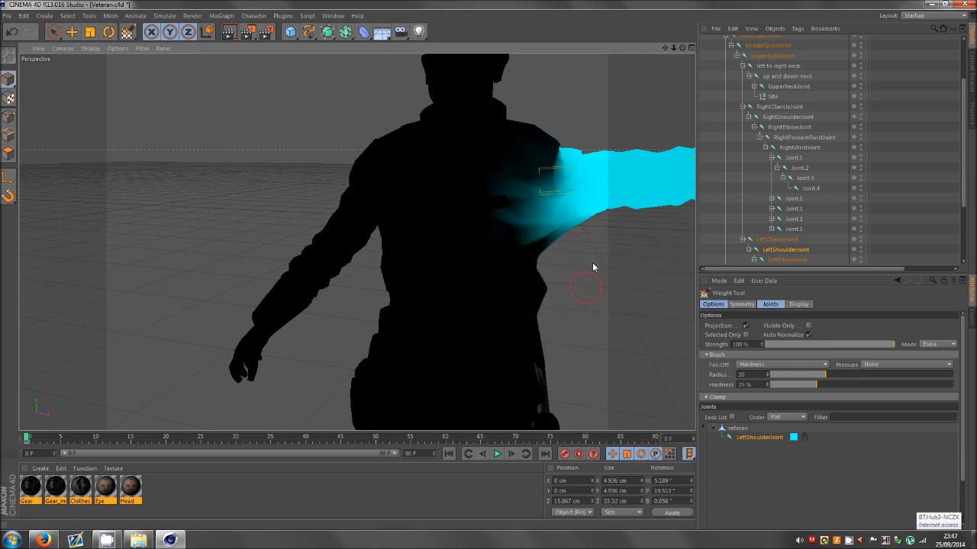
- Erase the remaining LeftShoulderJoint weights from the side, front and back of the torso, keeping them on the upper arm
alt+drag(468, 260, 618, 81)
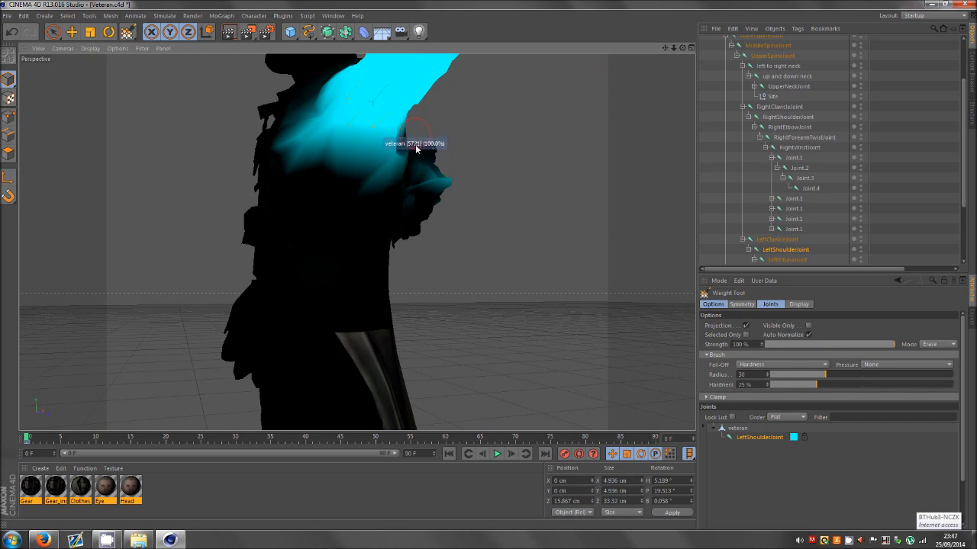
mouse_move(406, 176)
mouse_down()
mouse_move(386, 164)
mouse_move(475, 182)
mouse_up()
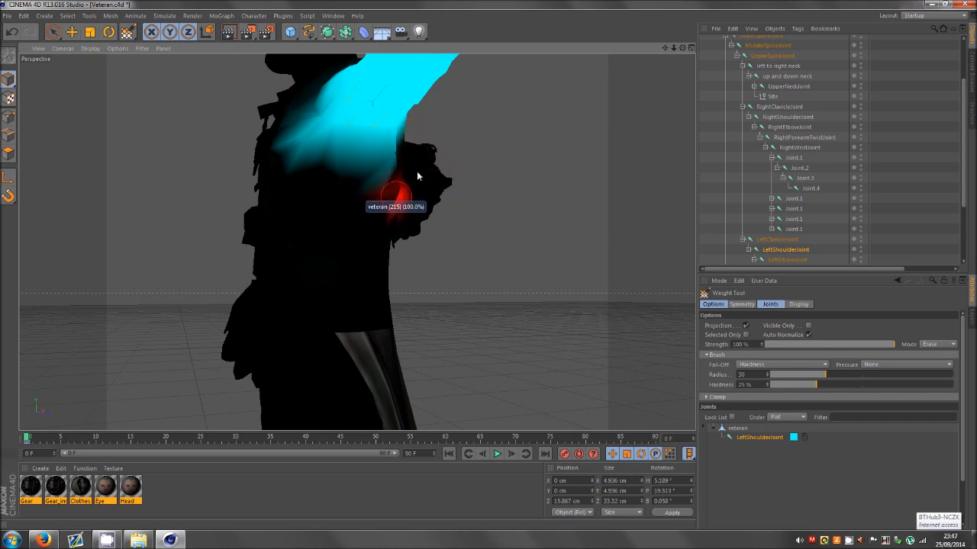
drag(417, 172, 425, 168)
mouse_move(683, 48)
mouse_down()
mouse_move(490, 267)
mouse_move(311, 120)
mouse_up()
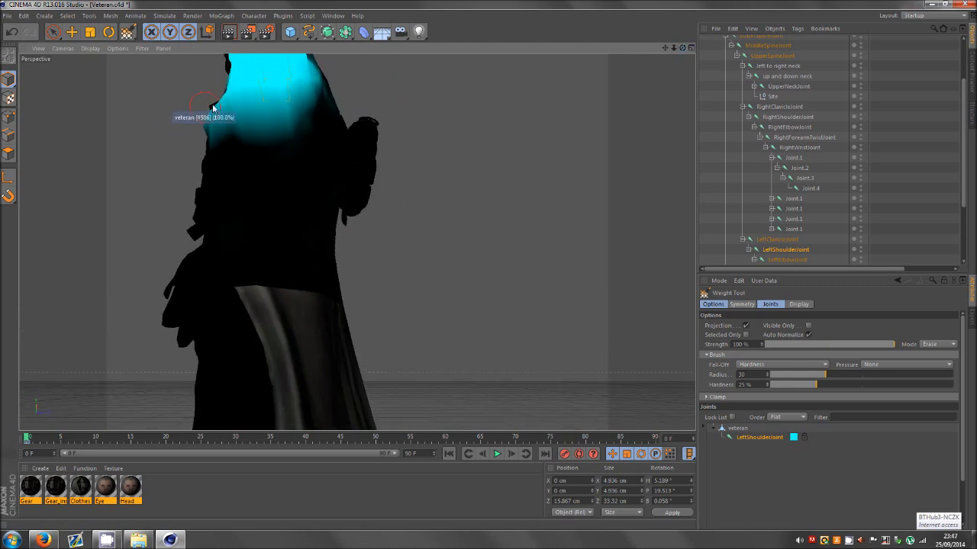
mouse_move(222, 112)
mouse_down()
mouse_move(228, 135)
mouse_move(203, 116)
mouse_move(242, 151)
mouse_up()
mouse_move(682, 48)
mouse_down()
mouse_move(505, 268)
mouse_move(480, 267)
mouse_move(488, 266)
mouse_move(489, 321)
mouse_move(371, 268)
mouse_up()
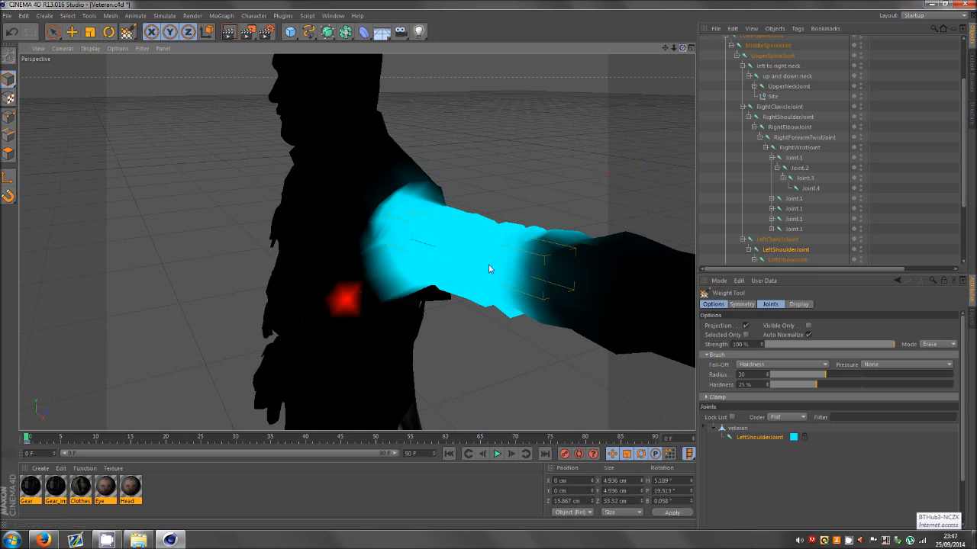
mouse_move(490, 268)
alt+mouse_down()
mouse_move(456, 258)
mouse_move(519, 275)
mouse_move(491, 267)
alt+mouse_up()
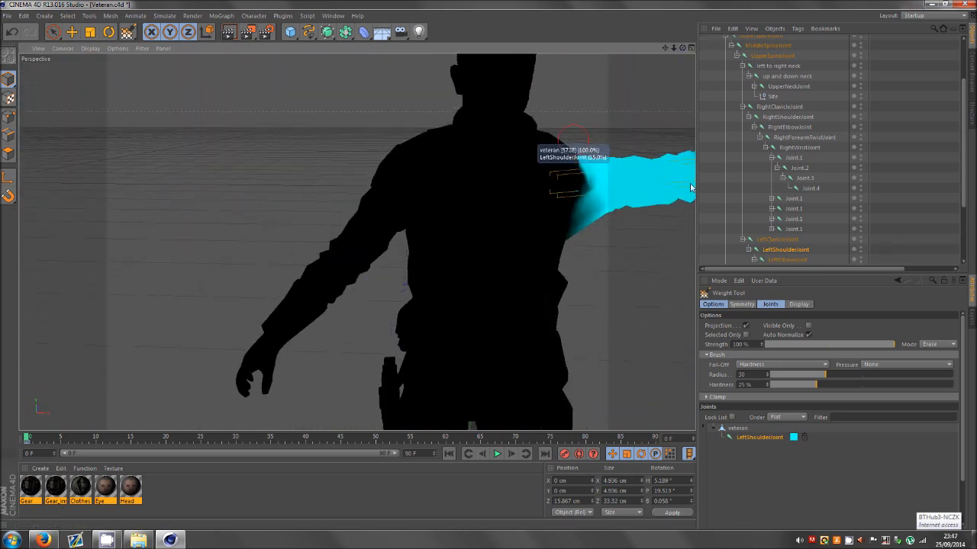
- Raise the right arm by rotating RightShoulderJoint to about 22.6° pitch and display its weights with the Weight Tool
click(788, 117)
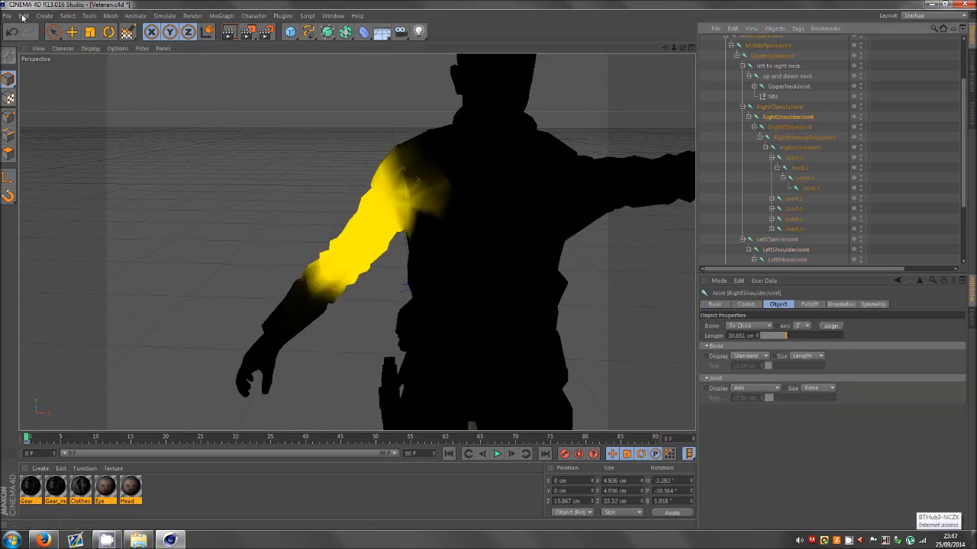
click(111, 31)
drag(424, 127, 494, 164)
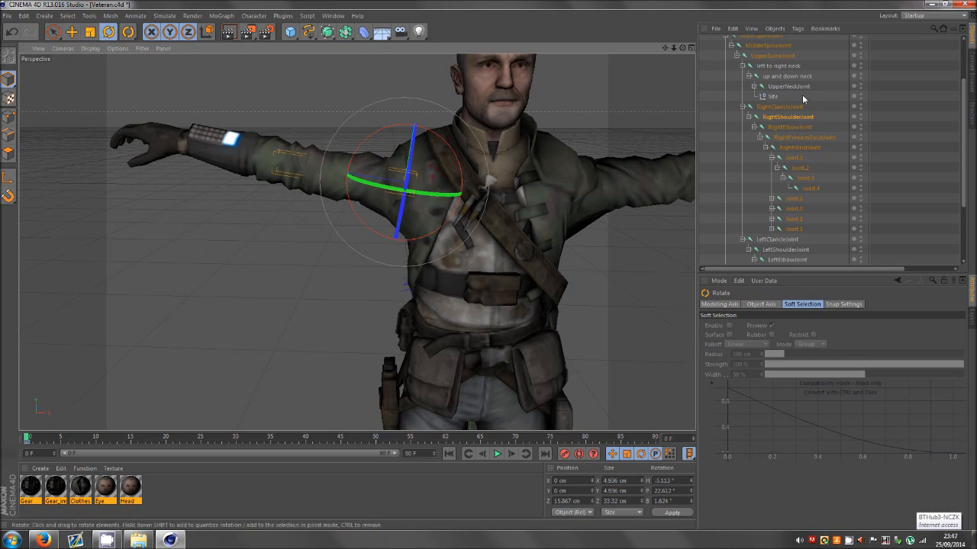
drag(127, 32, 159, 59)
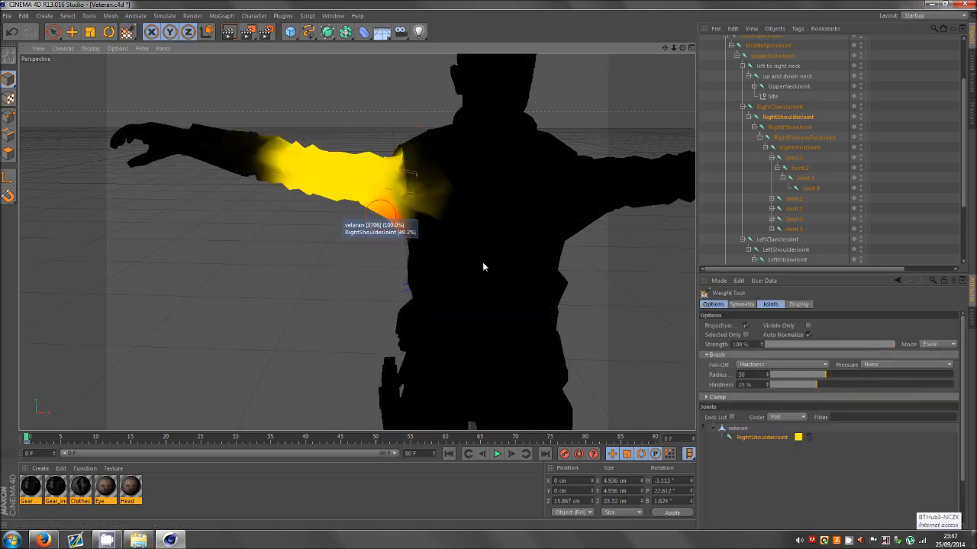
- In the front view, set the Weight Tool to Add mode and paint LowerSpineJoint weights over the belt and hip pouches
middle_click(484, 265)
middle_click(502, 271)
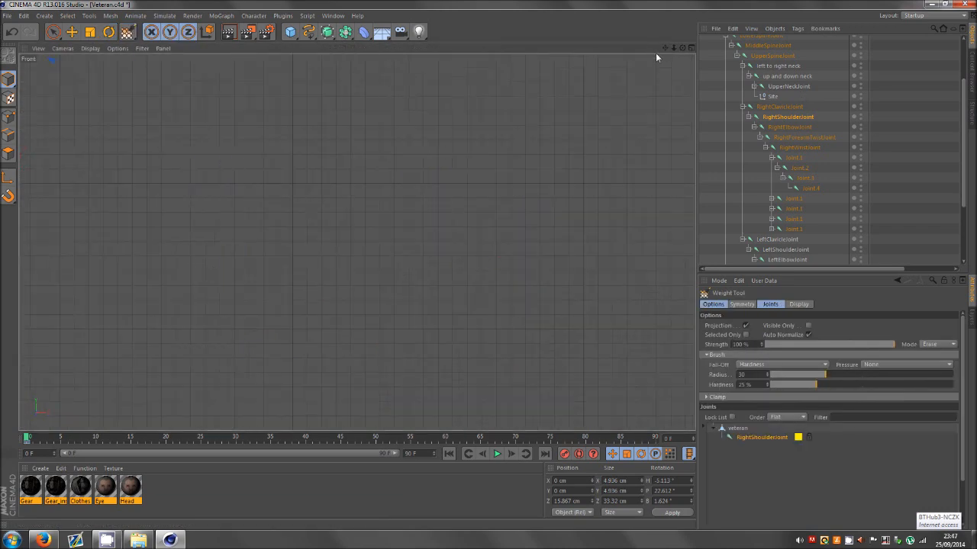
scroll(489, 264, down, 5)
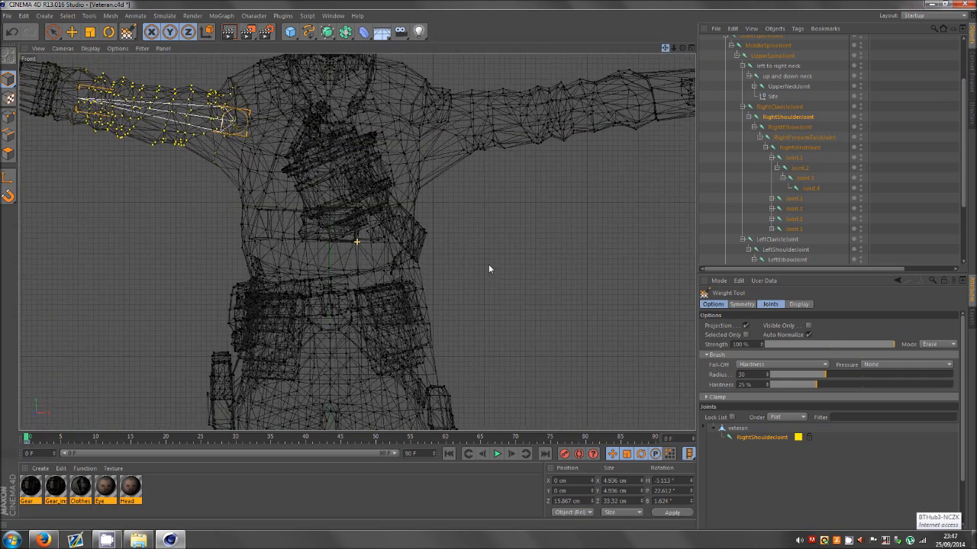
scroll(490, 264, up, 1)
scroll(779, 64, up, 3)
click(761, 97)
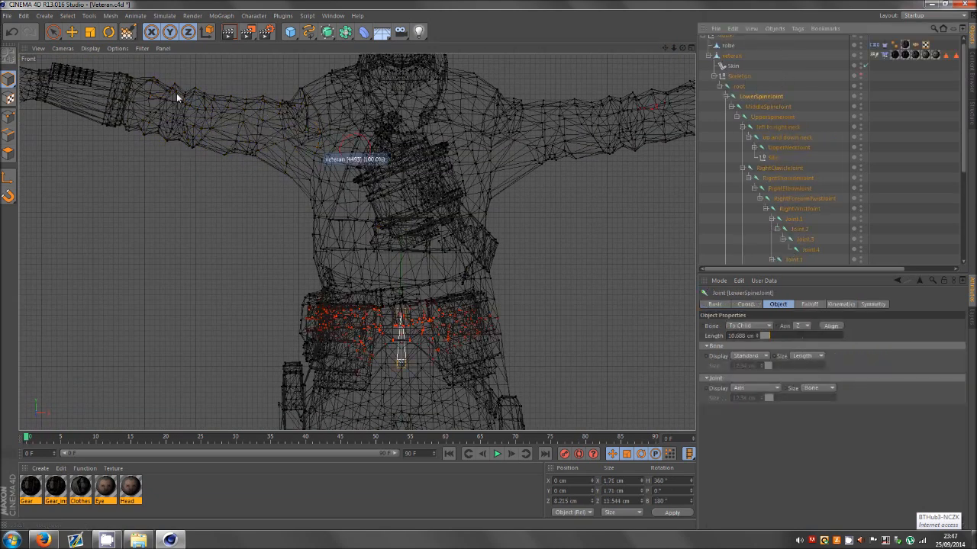
click(128, 33)
click(937, 344)
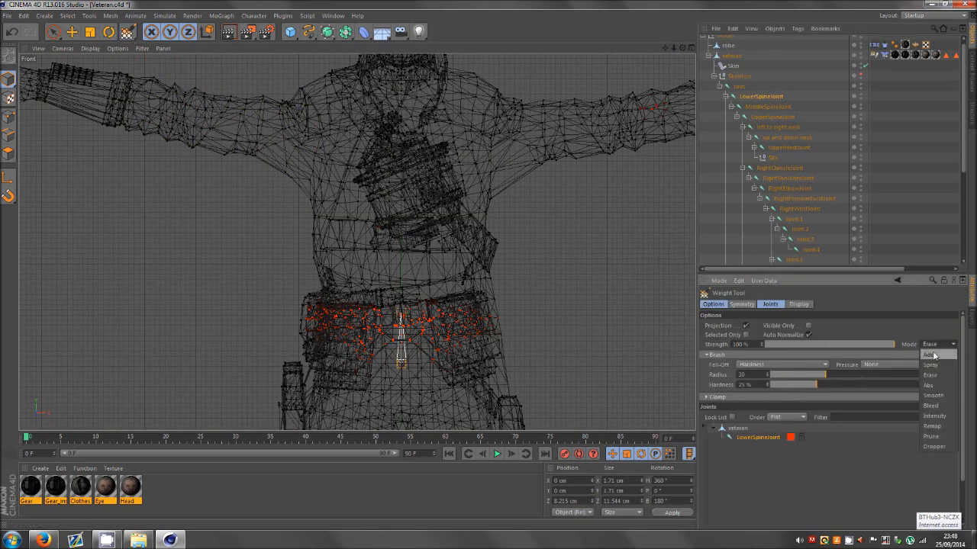
click(934, 356)
mouse_move(285, 324)
mouse_down()
mouse_move(320, 305)
mouse_move(399, 323)
mouse_move(506, 324)
mouse_move(519, 336)
mouse_move(447, 371)
mouse_move(406, 357)
mouse_up()
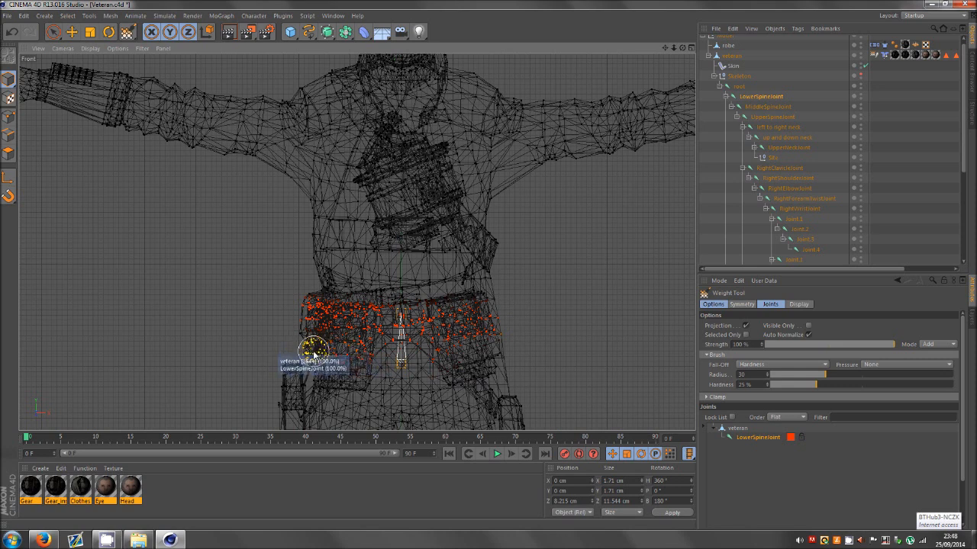
mouse_move(302, 333)
mouse_down()
mouse_move(294, 321)
mouse_move(516, 360)
mouse_move(499, 325)
mouse_move(306, 312)
mouse_move(304, 299)
mouse_move(518, 315)
mouse_move(504, 363)
mouse_up()
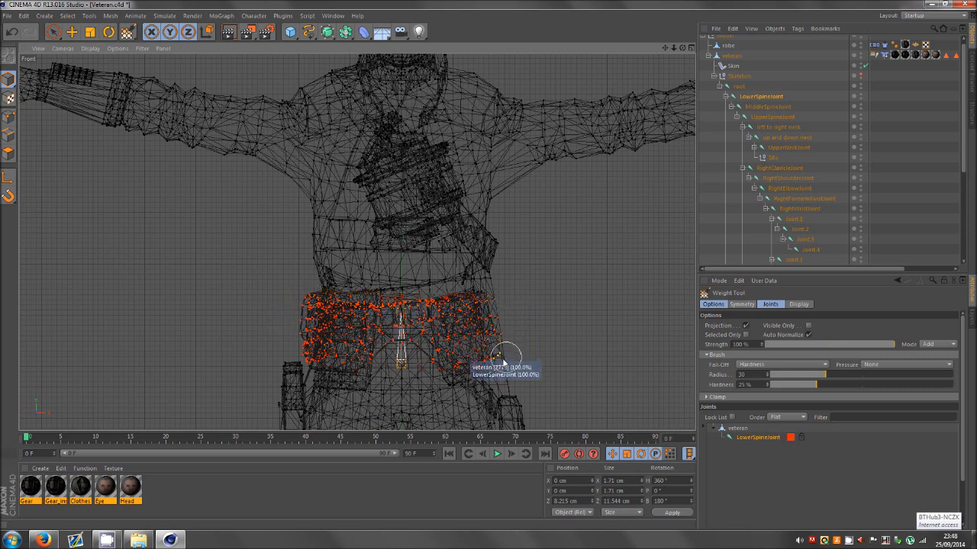
- Add MiddleSpineJoint weights across the waist and UpperSpineJoint weights across the chest gear in the front view
click(770, 106)
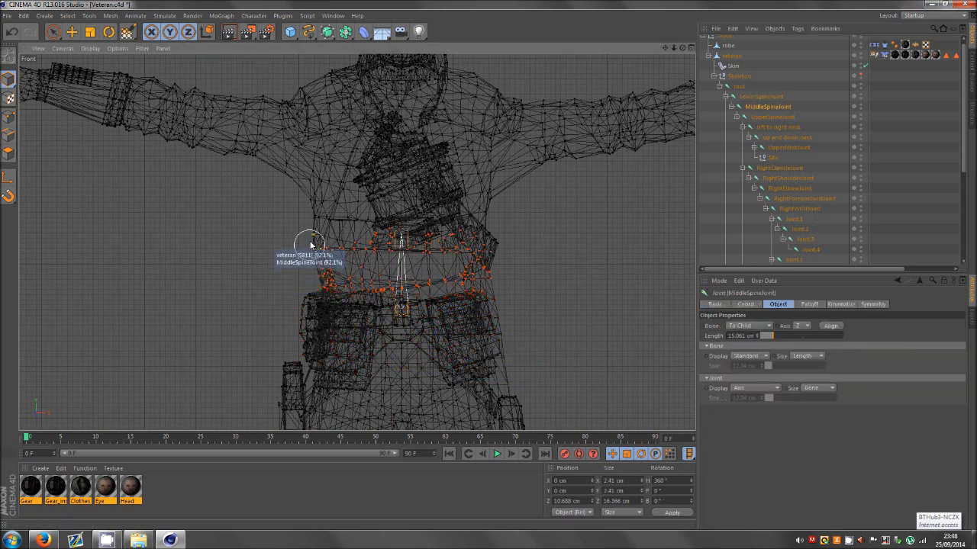
mouse_move(342, 240)
mouse_down()
mouse_move(483, 244)
mouse_move(499, 267)
mouse_move(496, 287)
mouse_move(312, 275)
mouse_move(319, 244)
mouse_move(440, 250)
mouse_up()
click(781, 118)
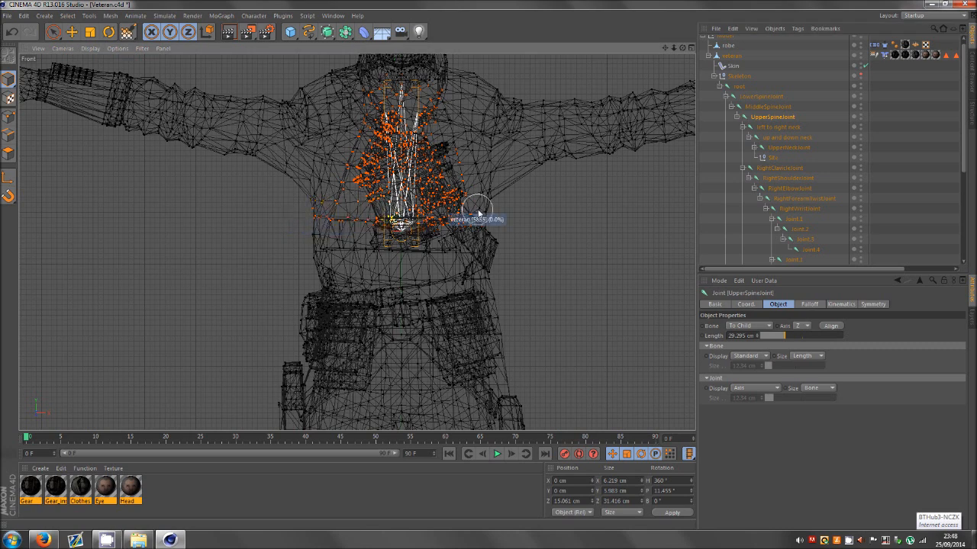
mouse_move(489, 215)
mouse_down()
mouse_move(458, 195)
mouse_move(424, 131)
mouse_move(343, 203)
mouse_move(376, 121)
mouse_move(412, 145)
mouse_up()
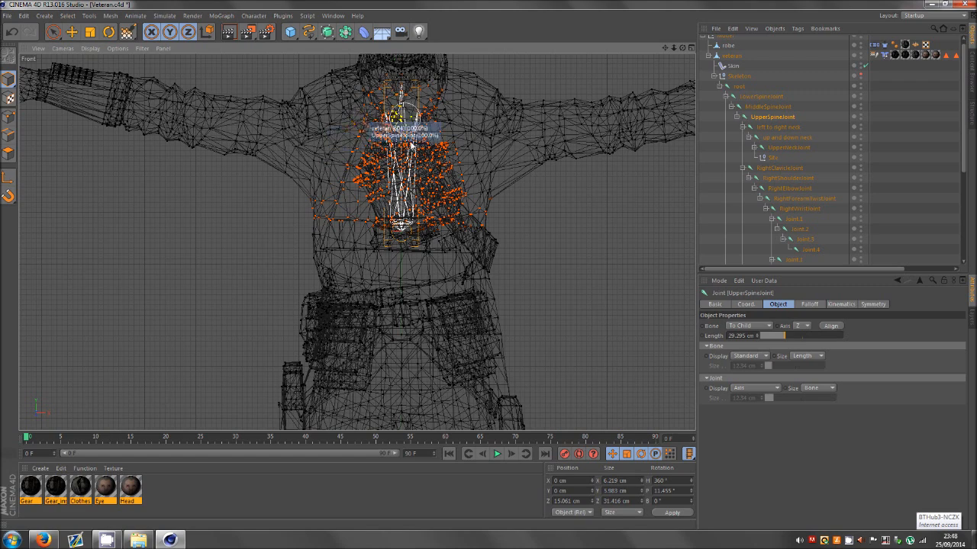
- Back in the perspective view, move the root joint forward to about 97.6 cm on Z to reveal stray mesh points
click(720, 161)
middle_click(360, 171)
middle_click(227, 174)
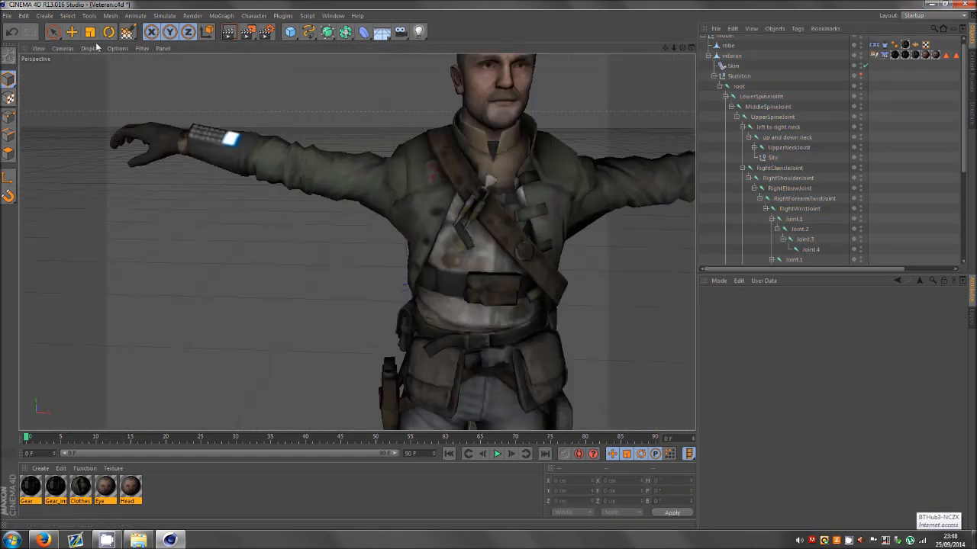
click(73, 31)
click(738, 87)
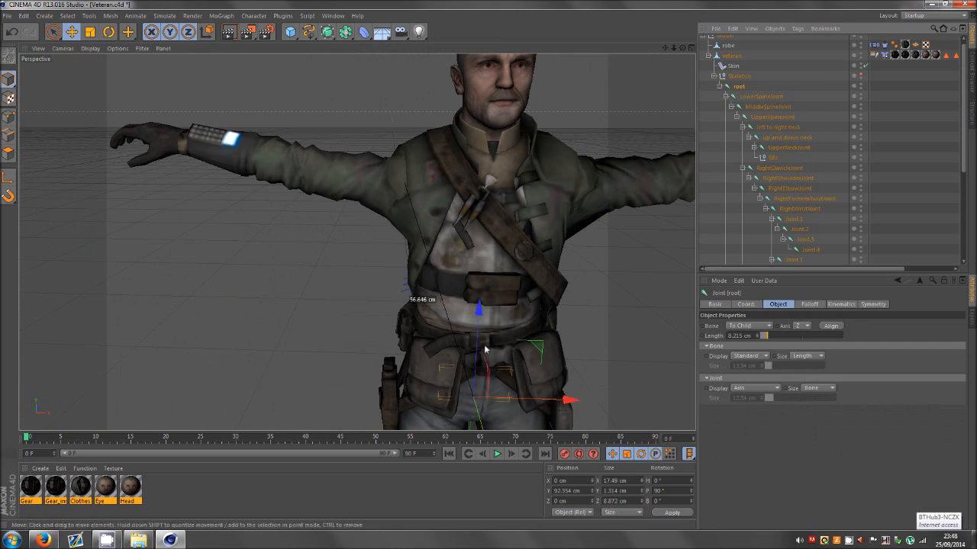
click(562, 454)
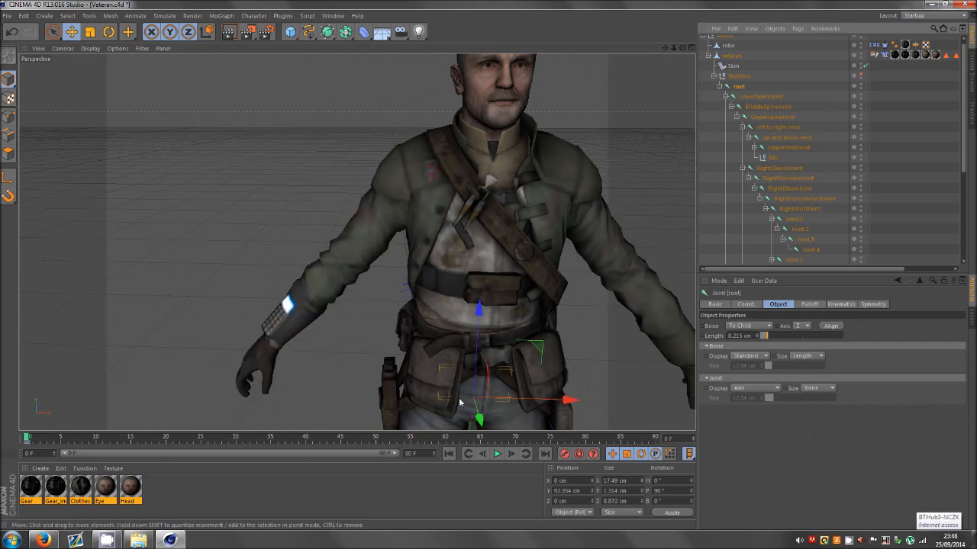
scroll(478, 418, down, 6)
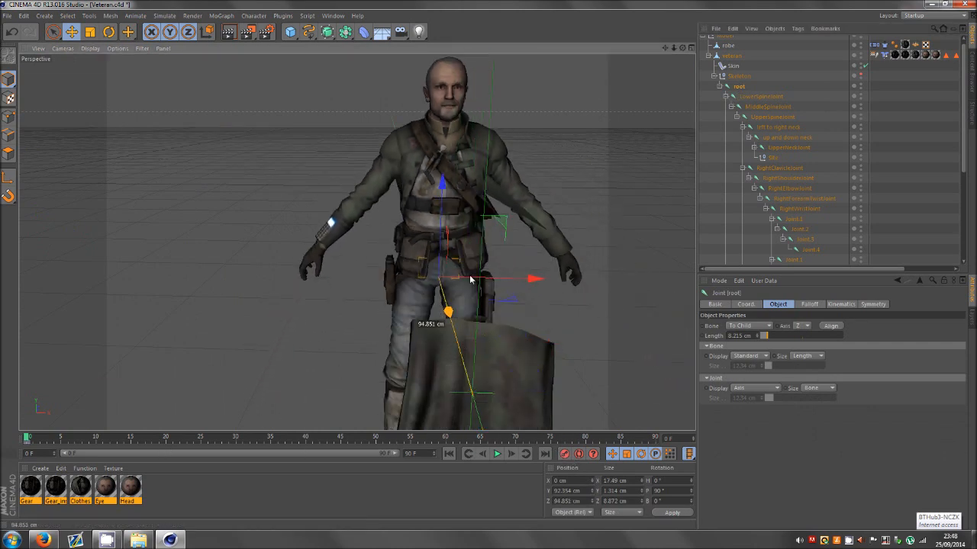
drag(683, 48, 486, 264)
scroll(311, 162, down, 4)
scroll(591, 228, up, 2)
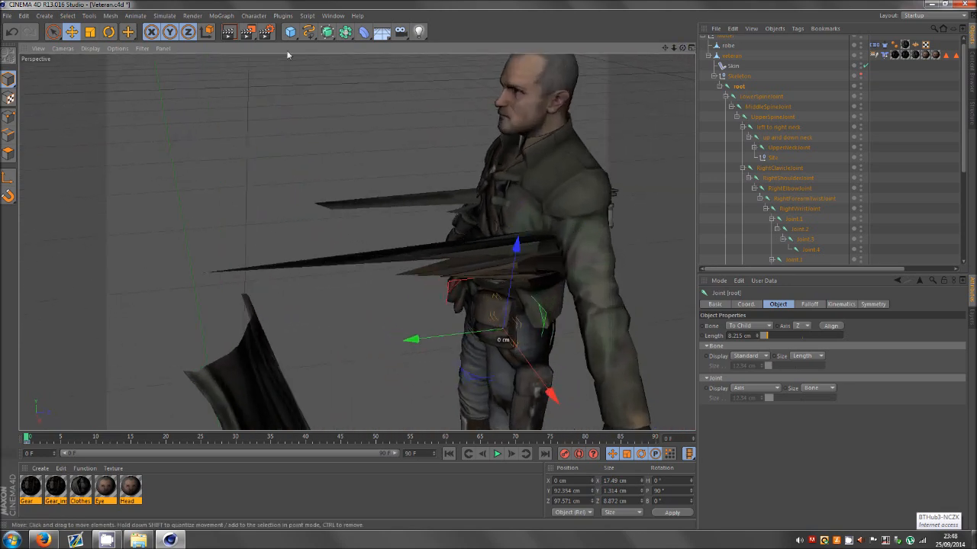
- Add UpperSpineJoint weights with the Weight Tool to the stray mesh spike sticking out in front of the chest
click(253, 15)
click(267, 150)
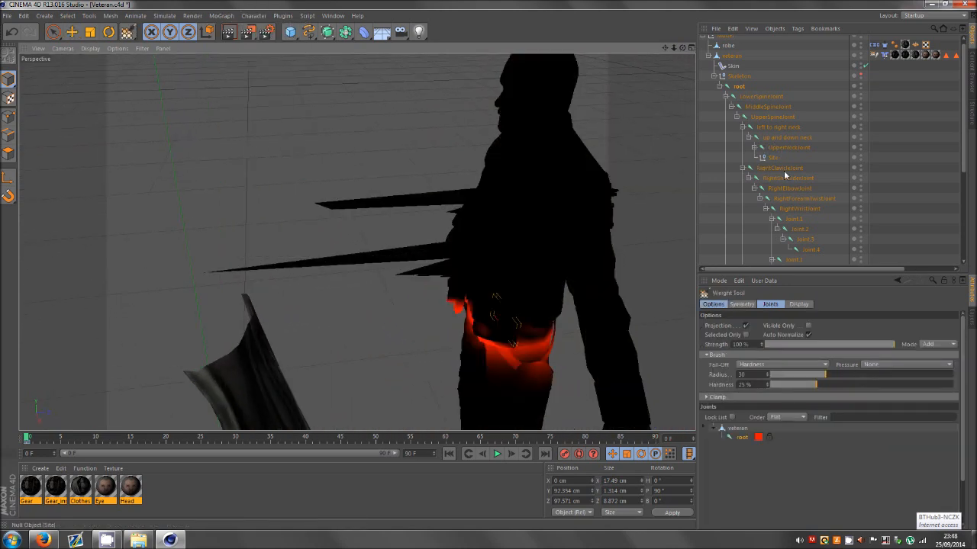
click(769, 107)
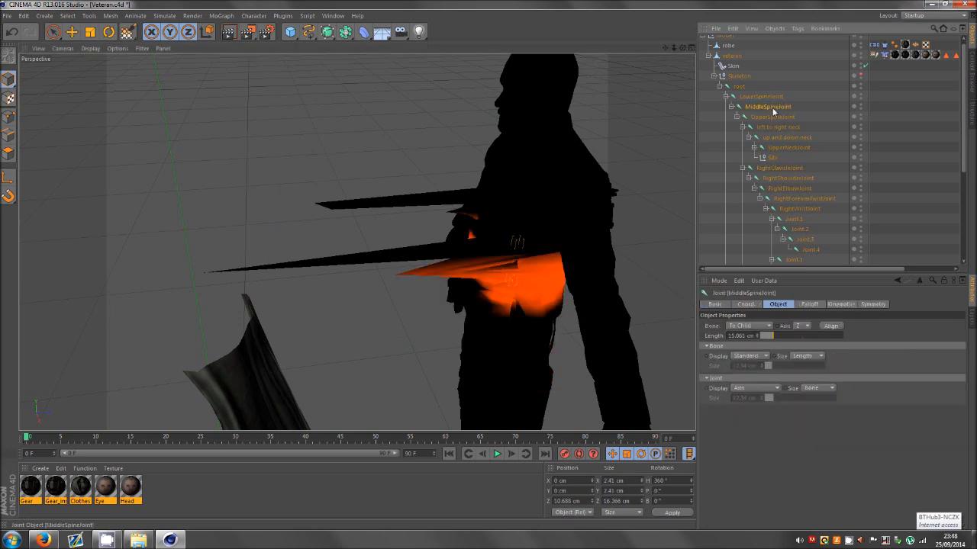
click(779, 116)
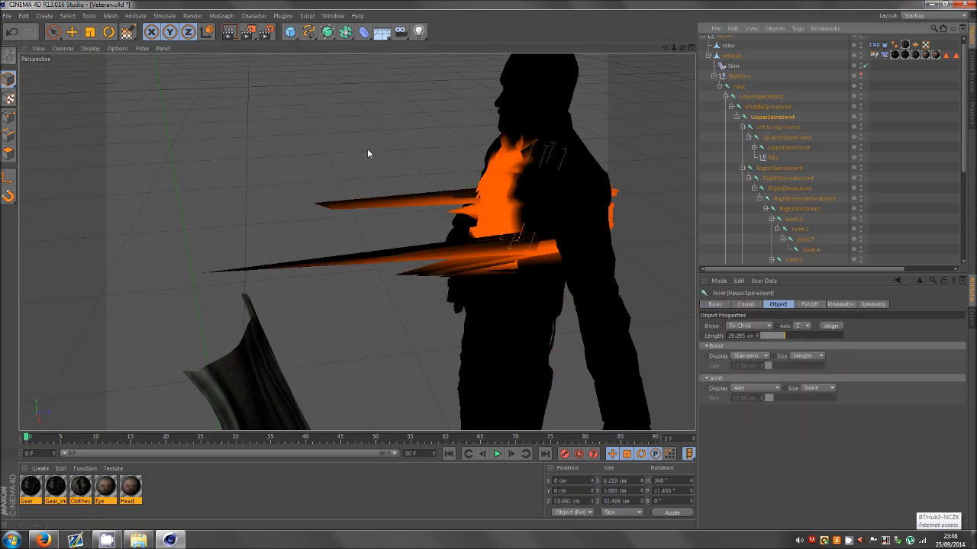
click(127, 32)
drag(312, 202, 390, 219)
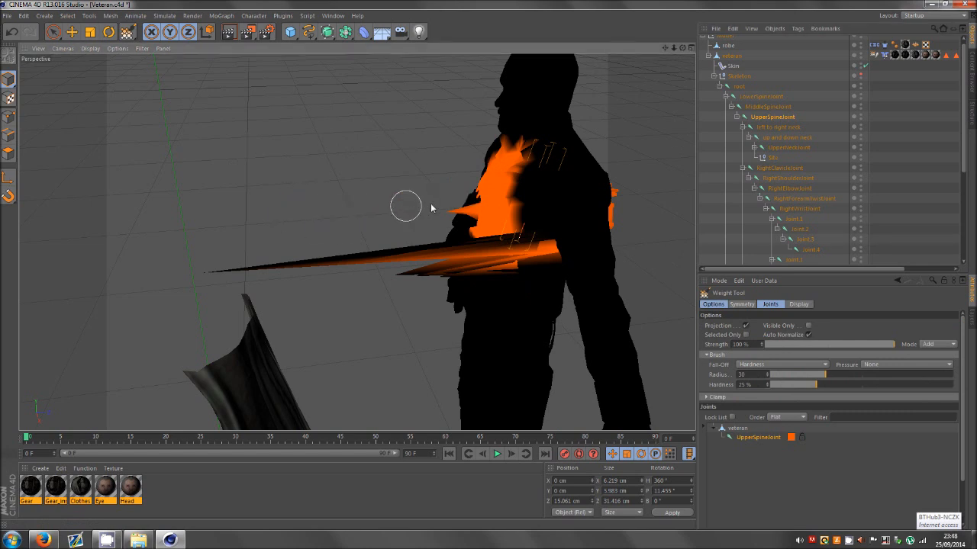
- Add MiddleSpineJoint weights to the short stray mesh spikes sticking out at the waist
click(766, 106)
click(762, 97)
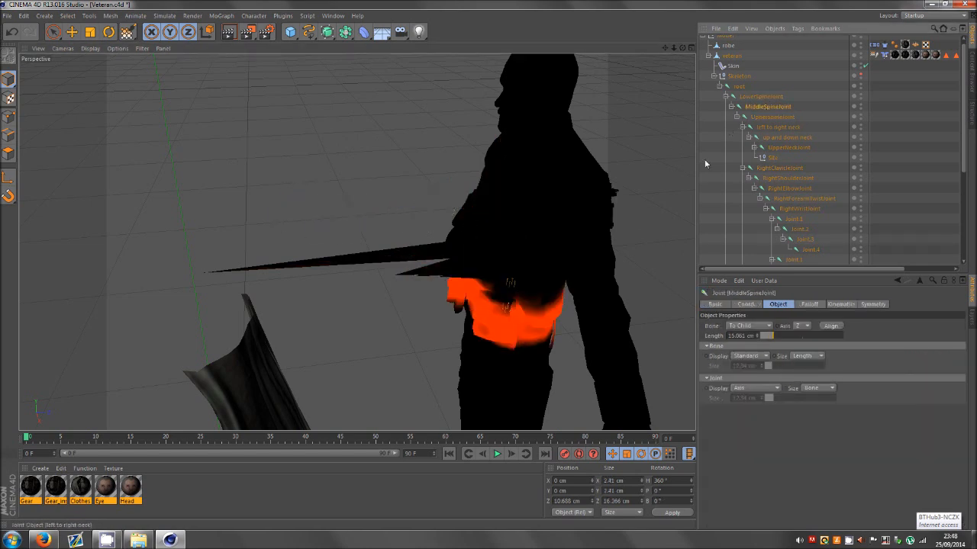
drag(406, 285, 429, 284)
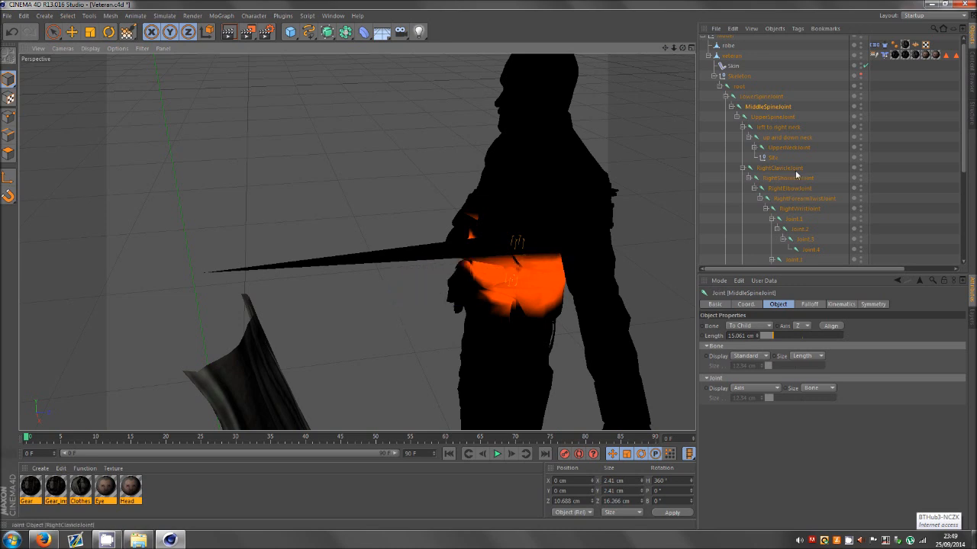
- Add UpperSpineJoint weights to the long stray mesh spike sticking out in front of the lower chest
click(772, 117)
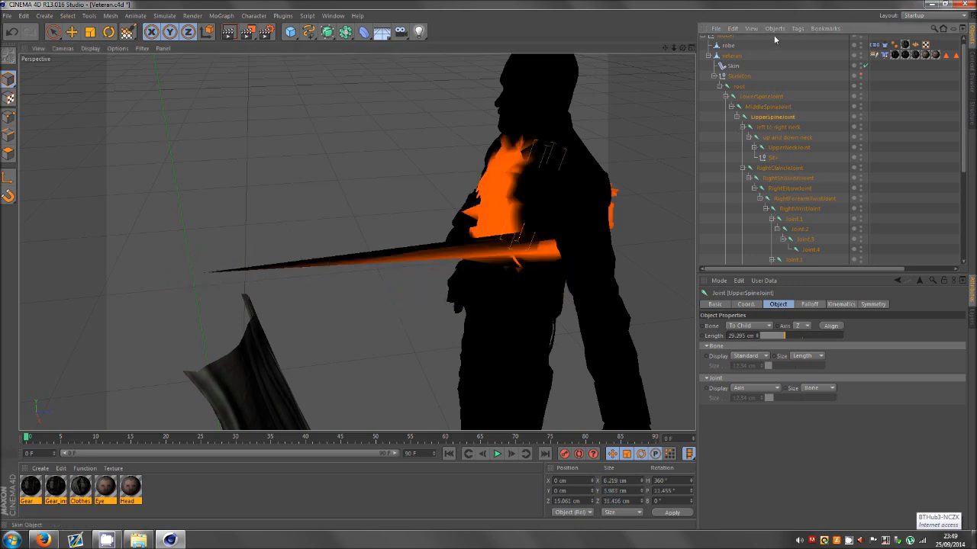
mouse_move(682, 47)
mouse_down()
mouse_move(488, 264)
mouse_move(217, 207)
mouse_move(266, 222)
mouse_move(493, 225)
mouse_up()
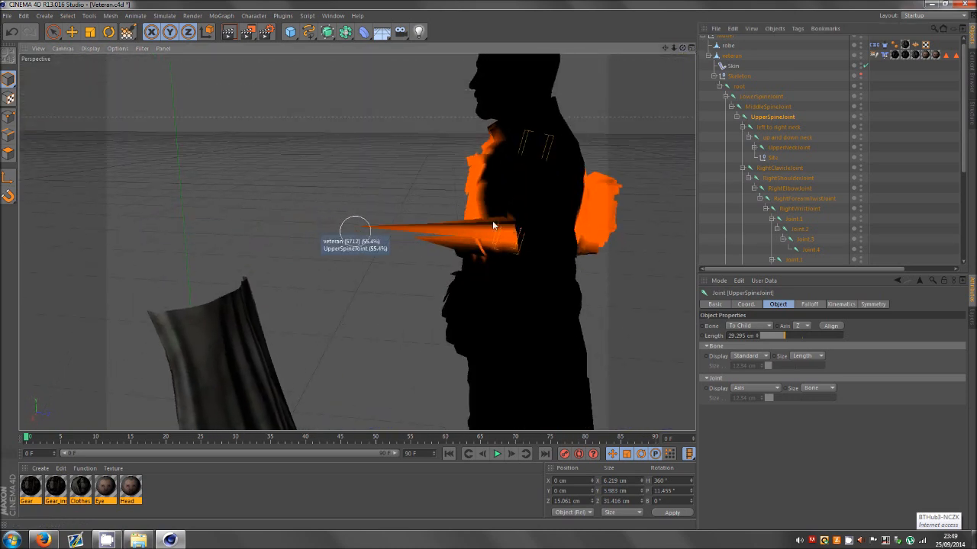
click(749, 109)
click(753, 119)
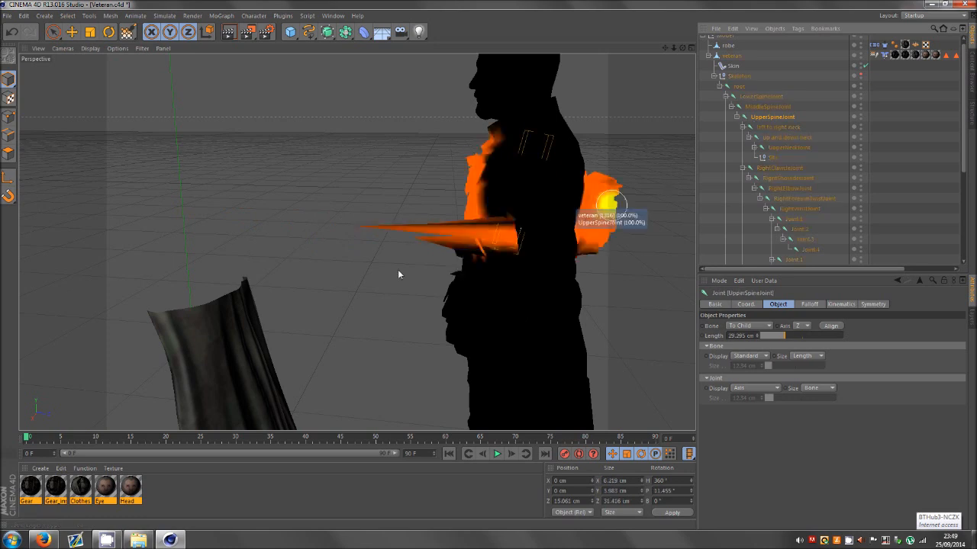
drag(388, 232, 436, 230)
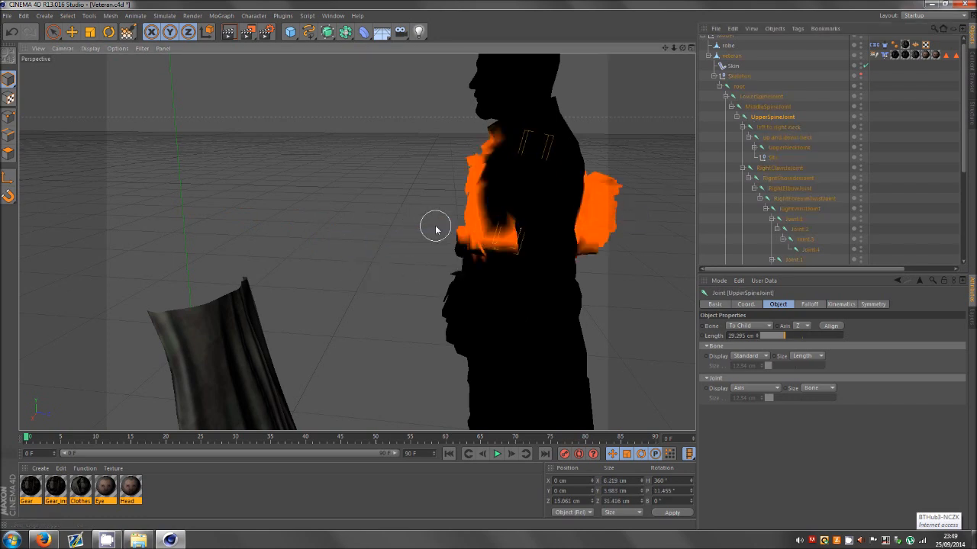
- Move the root joint further forward to about 431.9 cm on Z to reveal more stray mesh points
click(70, 33)
click(740, 86)
alt+right_drag(110, 226, 81, 237)
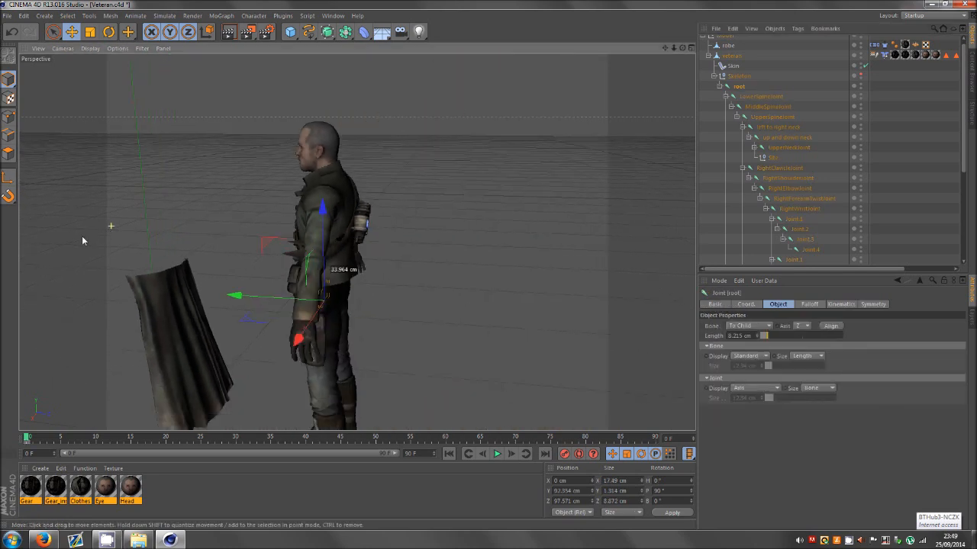
scroll(82, 236, down, 6)
drag(157, 273, 669, 265)
scroll(668, 265, up, 8)
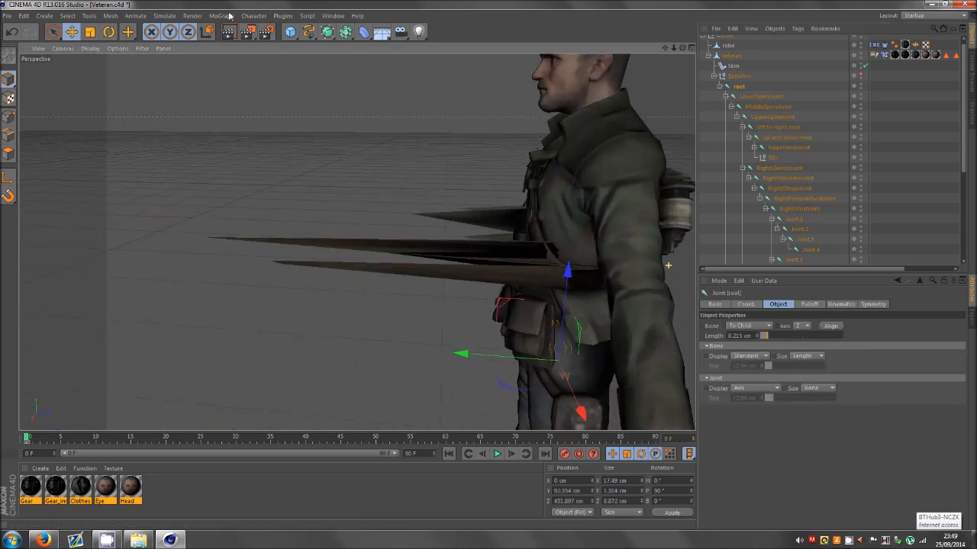
- Add MiddleSpineJoint weights with the Weight Tool to the two longest stray mesh spikes in front of the waist
click(253, 16)
click(263, 151)
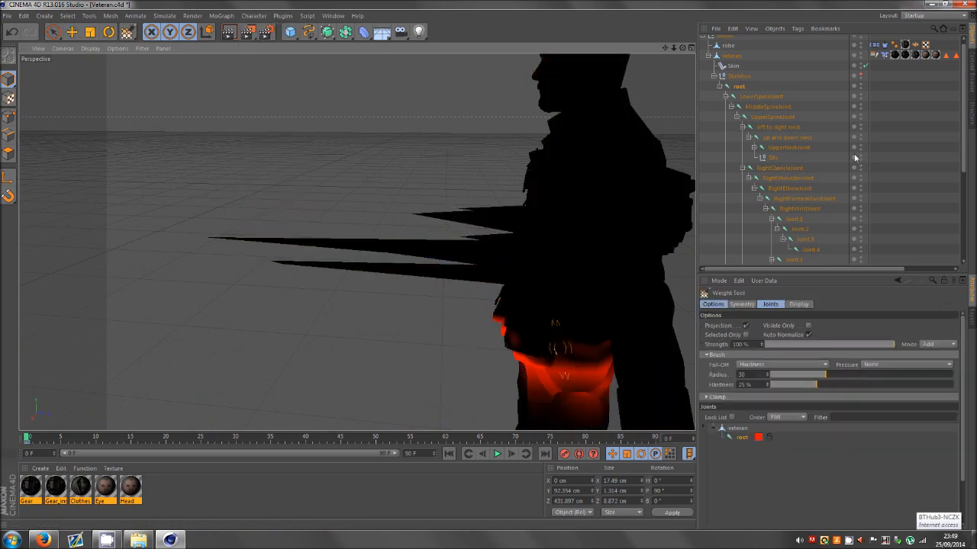
click(757, 96)
click(767, 106)
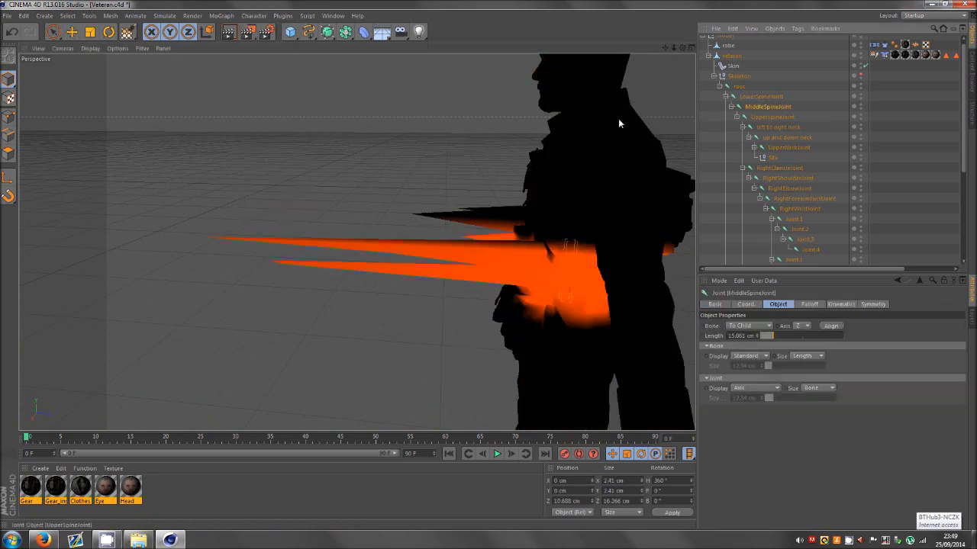
click(128, 33)
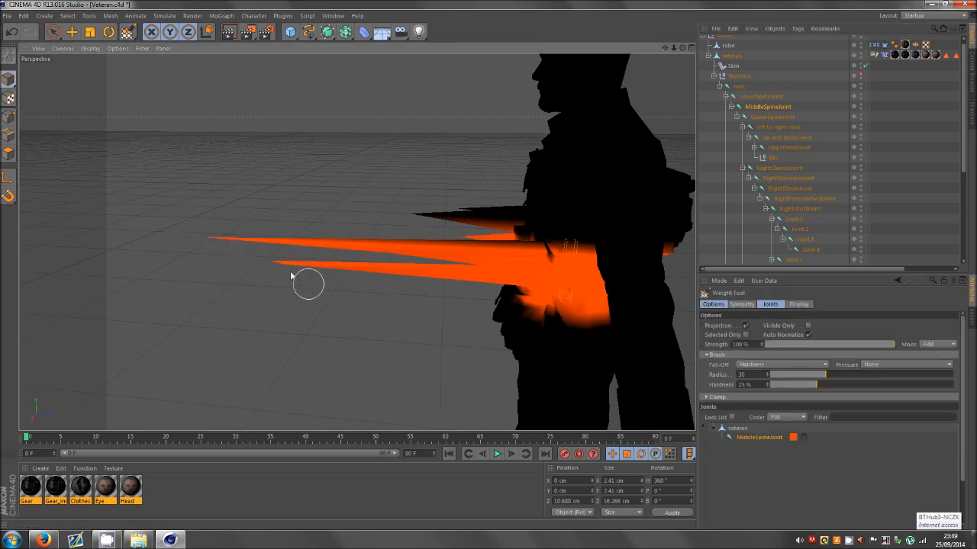
drag(290, 276, 404, 260)
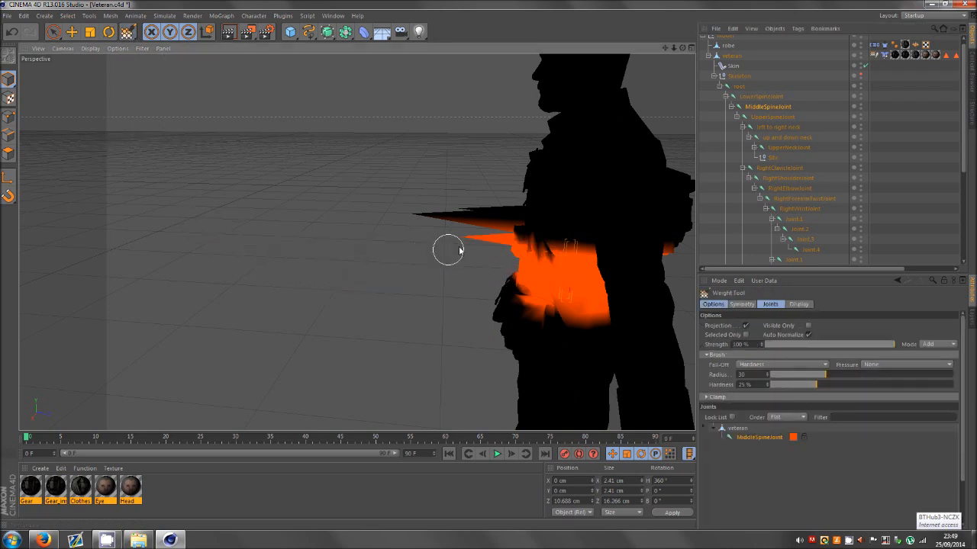
- Add UpperSpineJoint weights to the stray mesh spikes still sticking out in front of the chest, and clear the selection
click(771, 116)
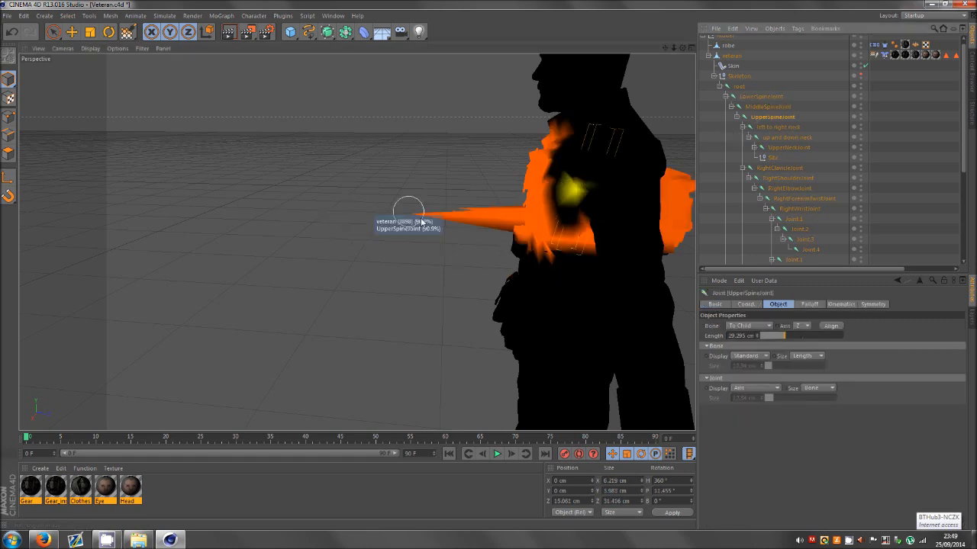
drag(442, 218, 483, 218)
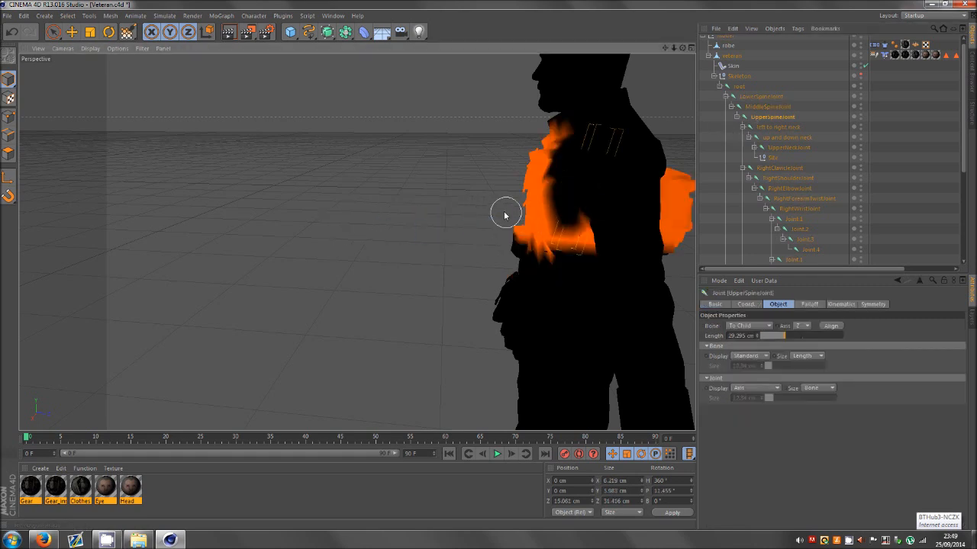
click(352, 212)
- Move the root joint forward to about 971 cm on Z to expose the remaining stretched points
alt+right_drag(140, 239, 57, 235)
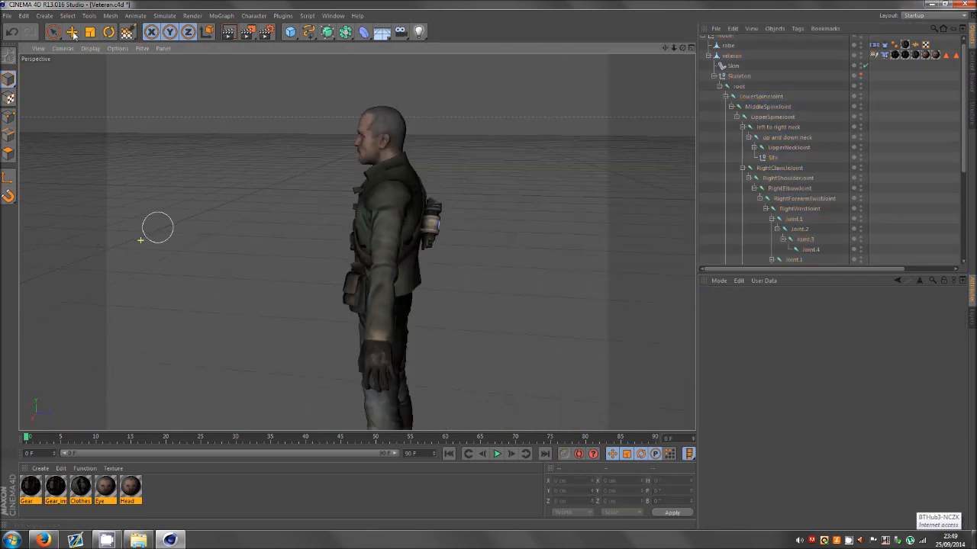
click(72, 33)
alt+drag(27, 159, 114, 213)
click(739, 86)
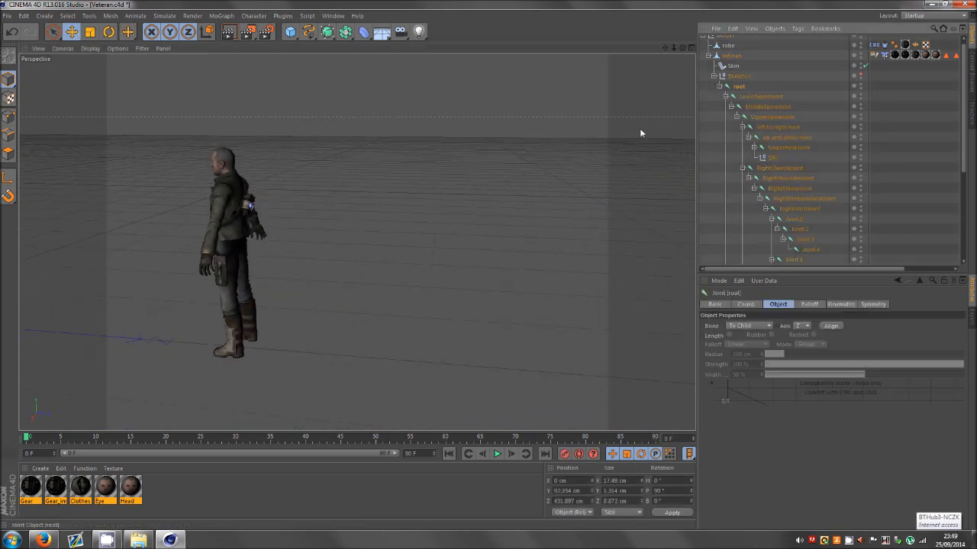
alt+drag(92, 263, 126, 252)
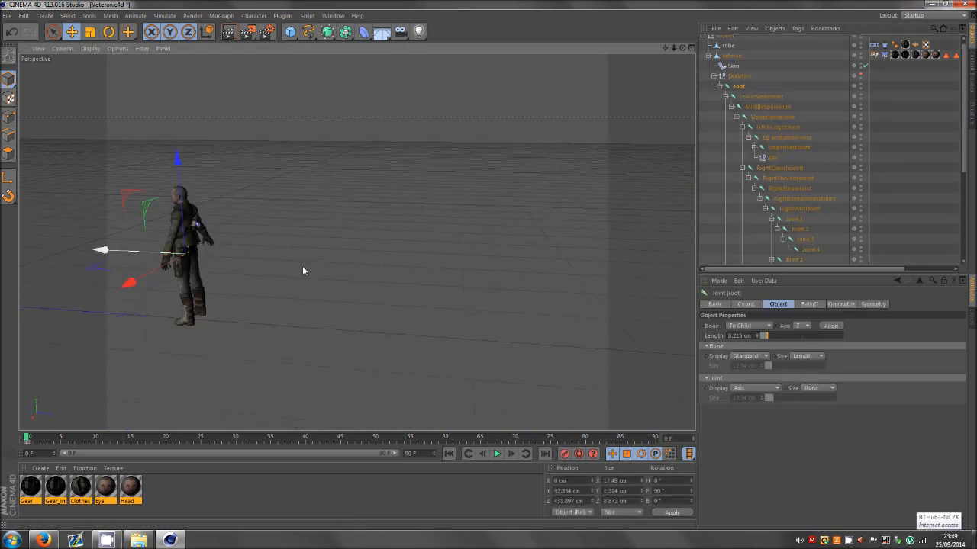
alt+drag(303, 271, 663, 255)
scroll(664, 255, up, 5)
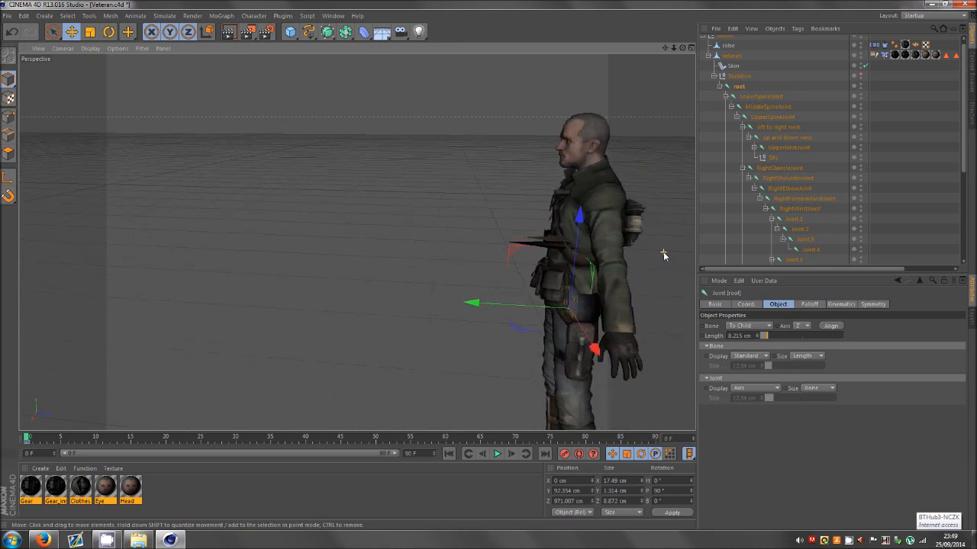
scroll(663, 254, up, 3)
- Add MiddleSpineJoint weights to the lower remaining mesh spike and UpperSpineJoint weights to the upper one, and deselect everything
click(244, 16)
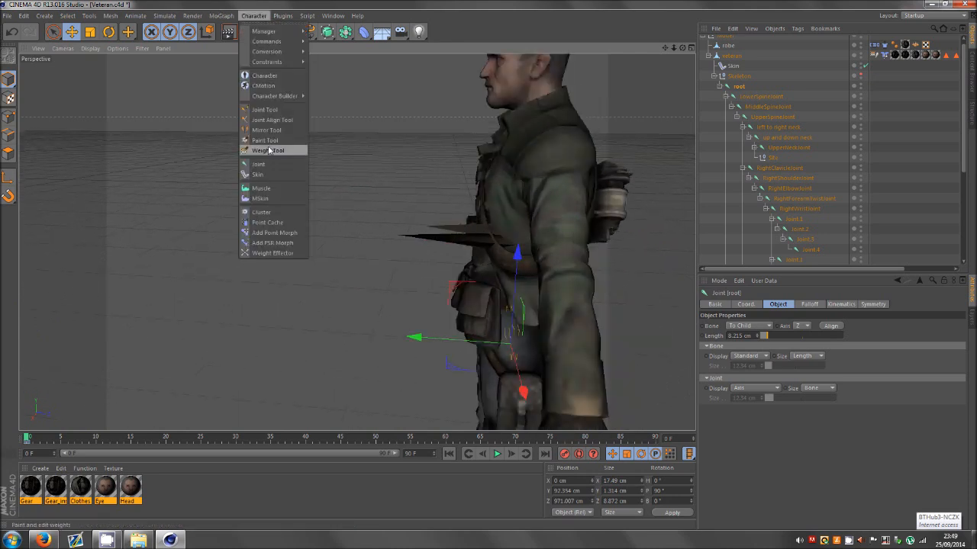
click(269, 150)
click(766, 98)
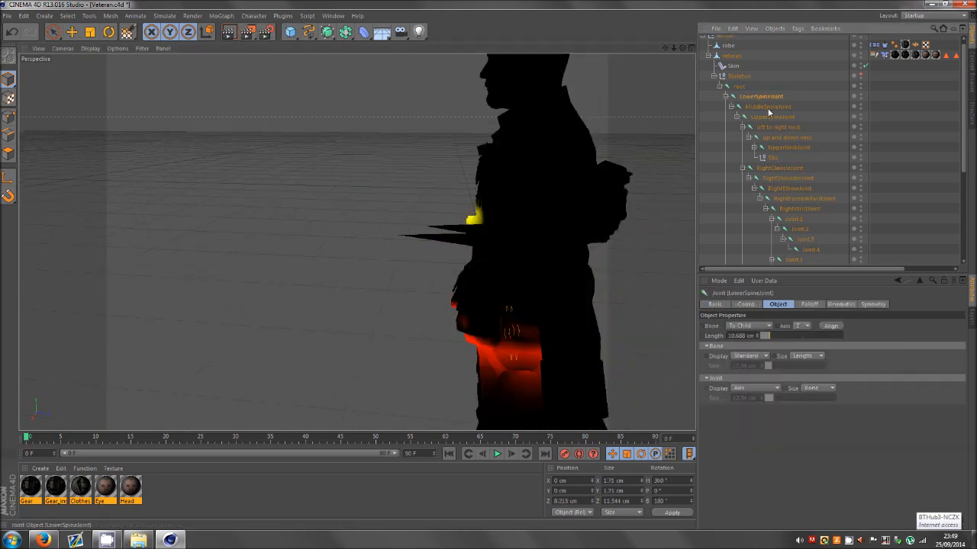
click(768, 108)
click(766, 127)
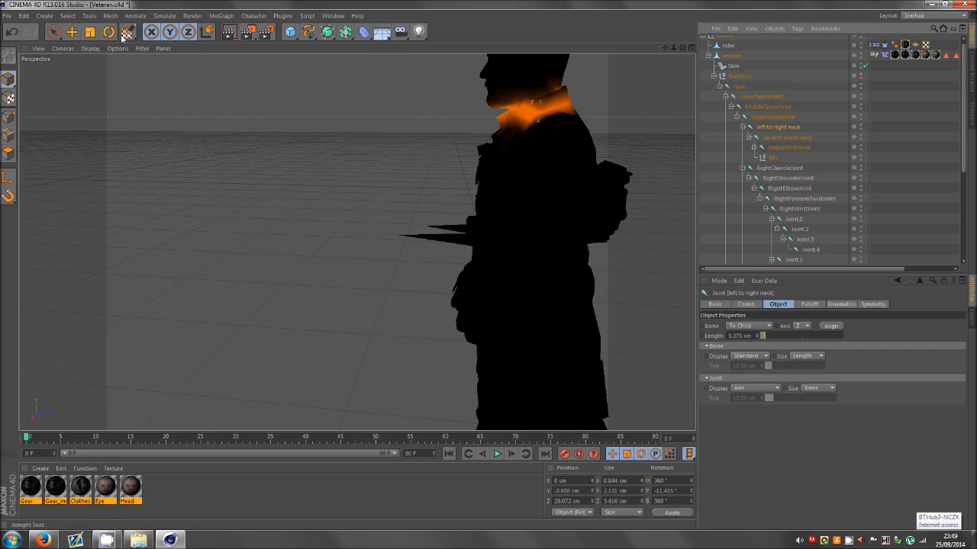
click(126, 34)
click(773, 106)
click(772, 116)
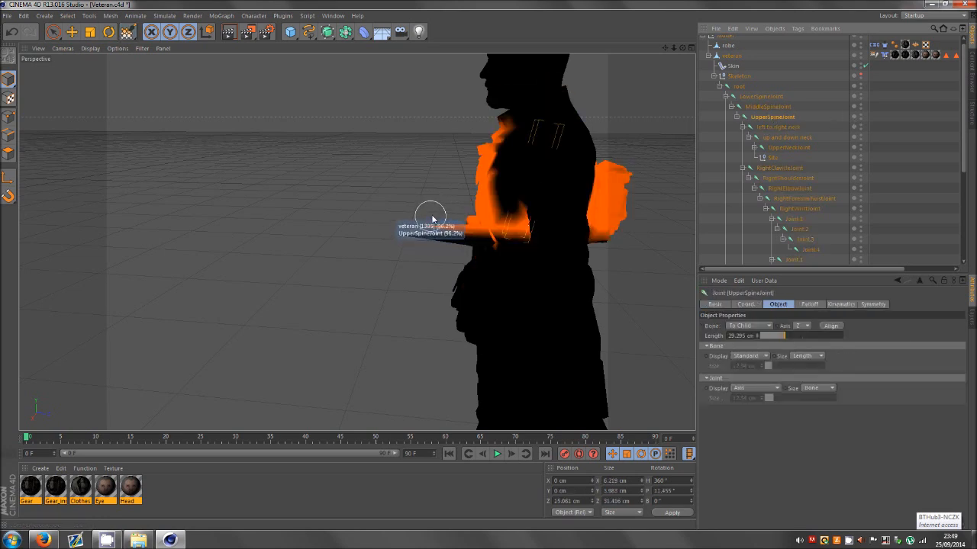
click(433, 219)
click(765, 106)
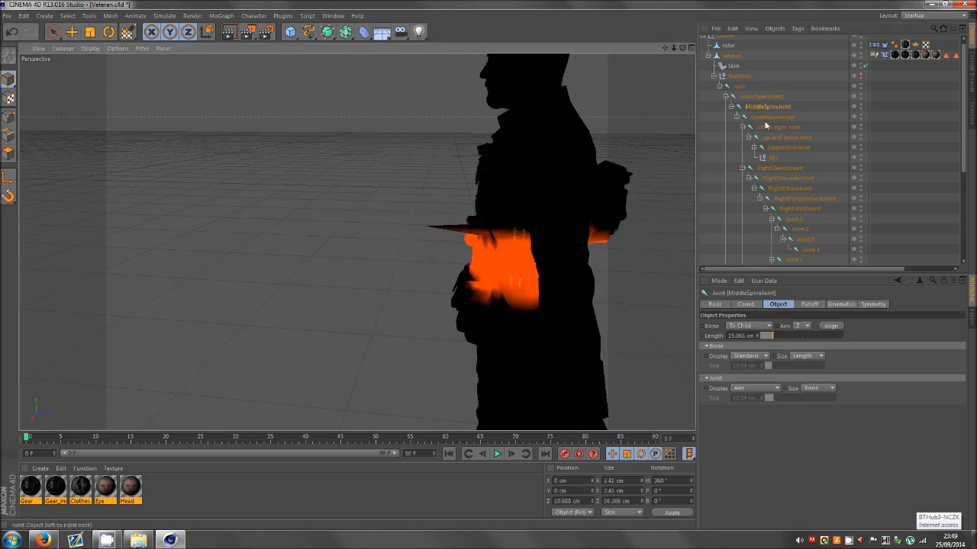
click(769, 117)
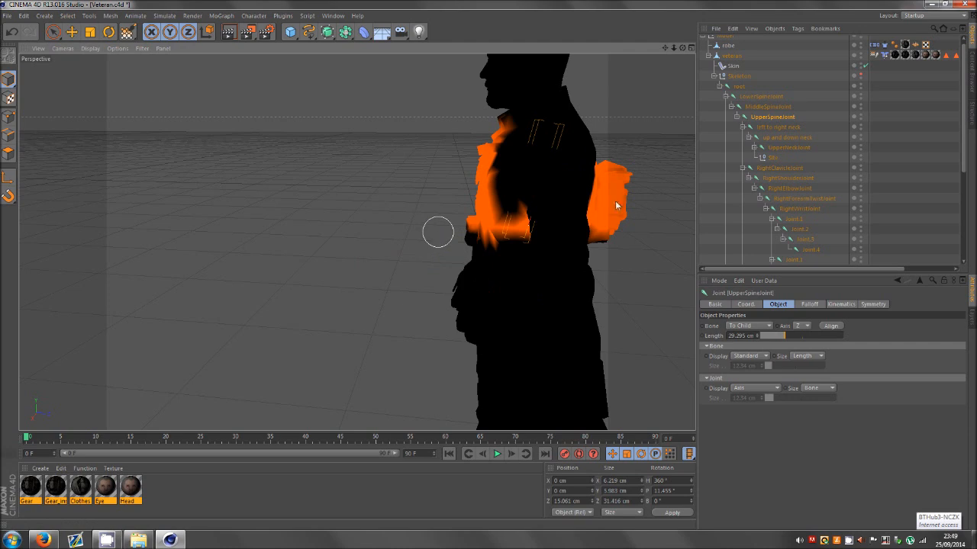
key(ctrl+shift+a)
- Return the displaced skeleton to its starting position with the robe by refreshing the timeline frame
click(72, 32)
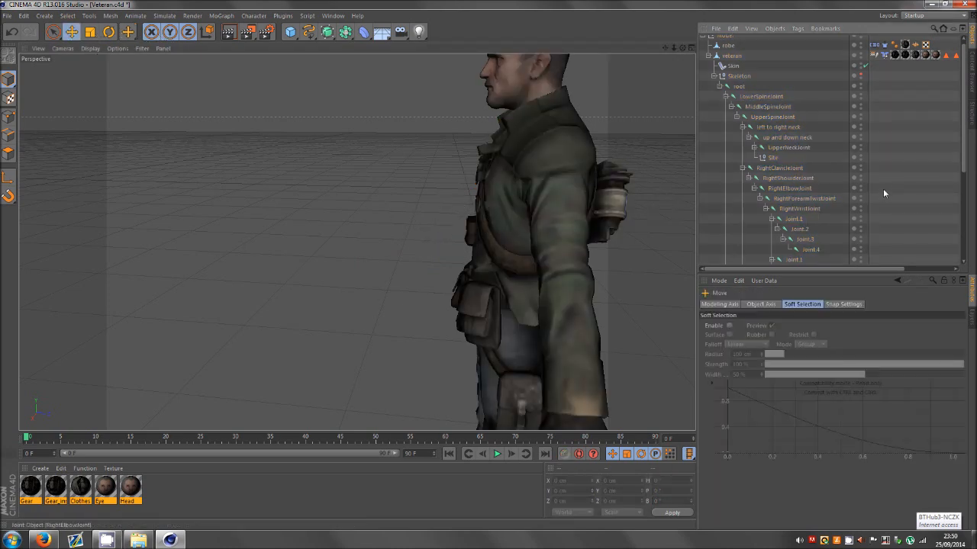
scroll(424, 272, down, 3)
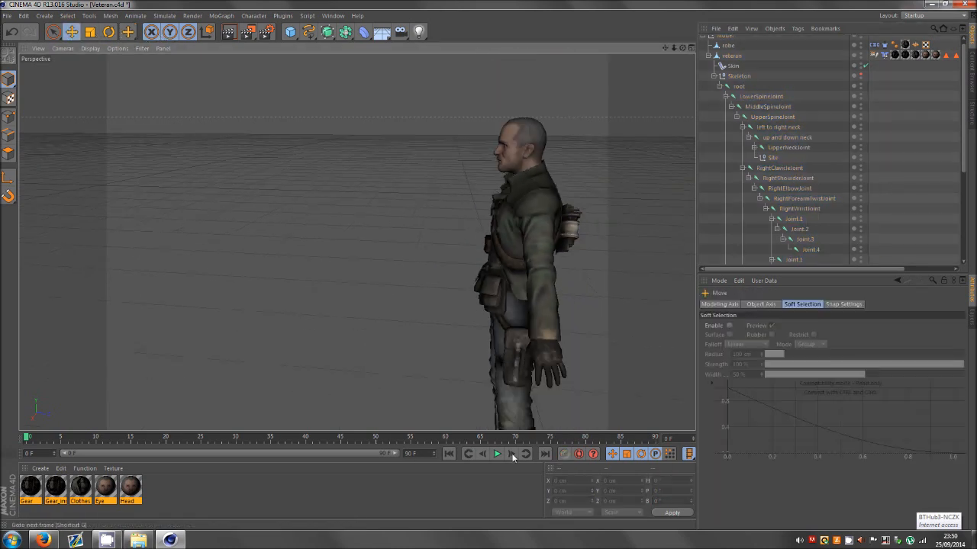
click(479, 455)
scroll(615, 256, down, 6)
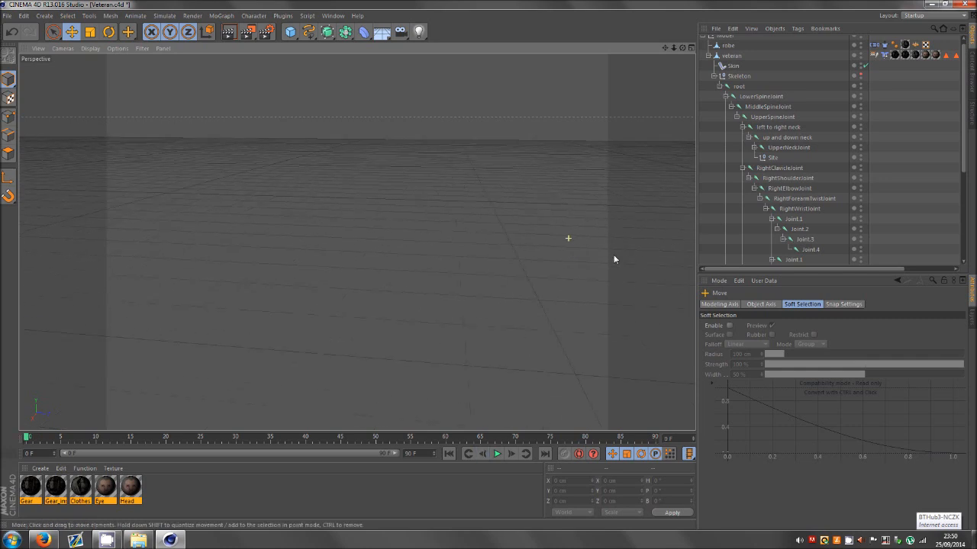
scroll(81, 240, up, 5)
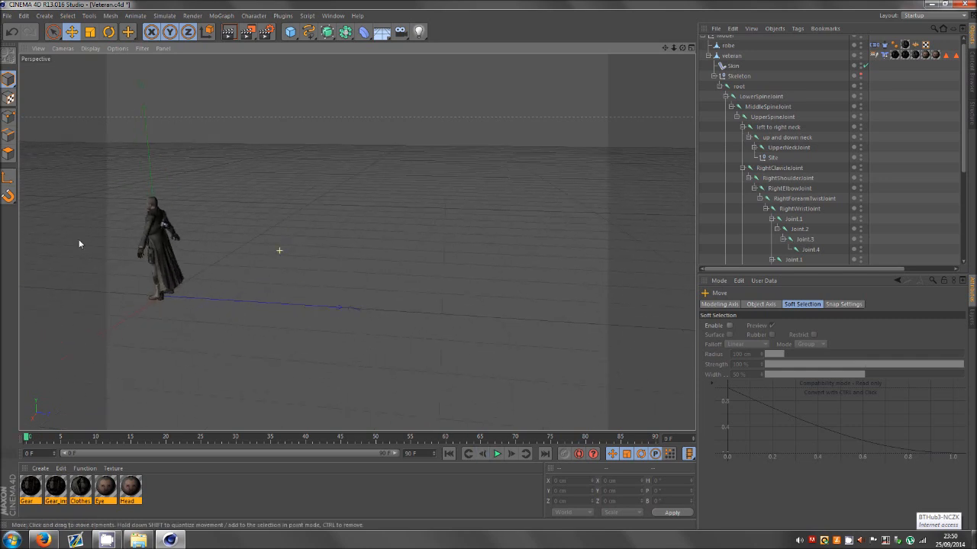
drag(491, 266, 682, 51)
drag(494, 266, 491, 265)
drag(683, 50, 489, 265)
mouse_move(676, 50)
mouse_down()
mouse_move(488, 265)
mouse_move(676, 51)
mouse_move(488, 264)
mouse_move(666, 48)
mouse_up()
- Test the right leg's deformation by rotating RightHipJoint sideways by about 8.6°
scroll(809, 202, down, 5)
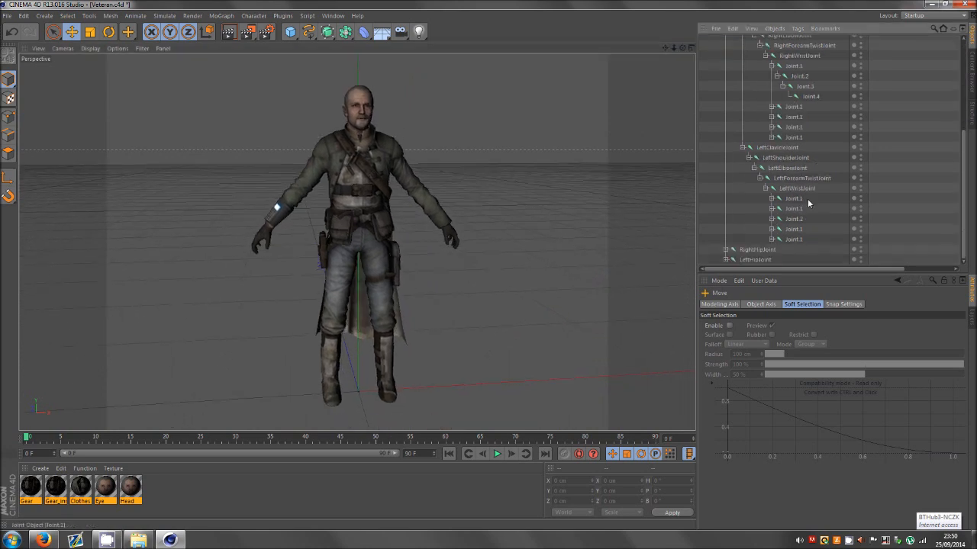
click(755, 250)
click(113, 31)
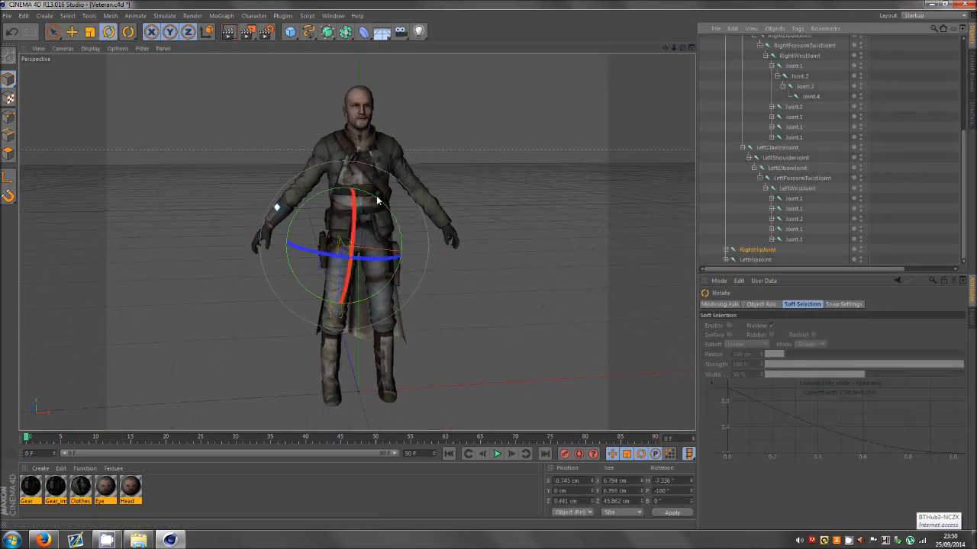
mouse_move(377, 198)
mouse_down()
mouse_move(418, 232)
mouse_move(392, 191)
mouse_up()
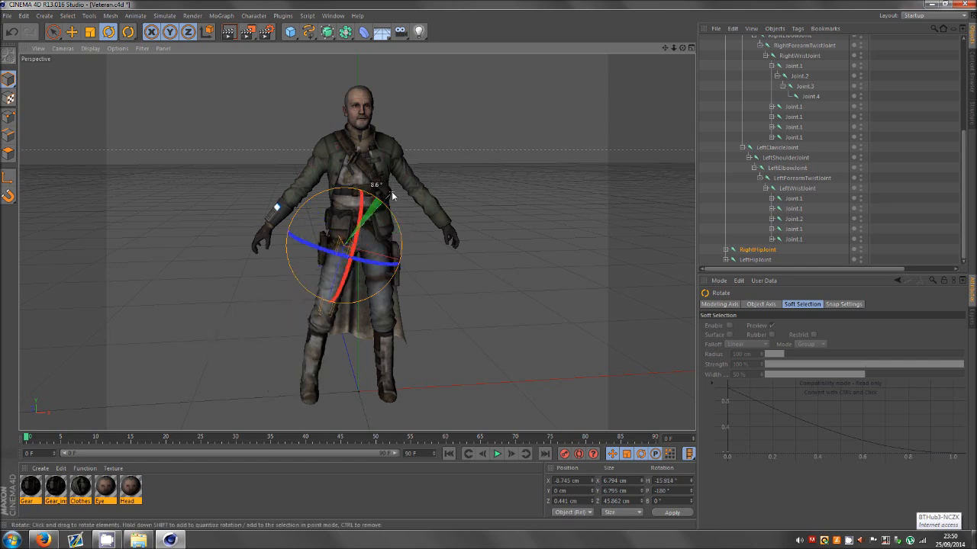
click(736, 113)
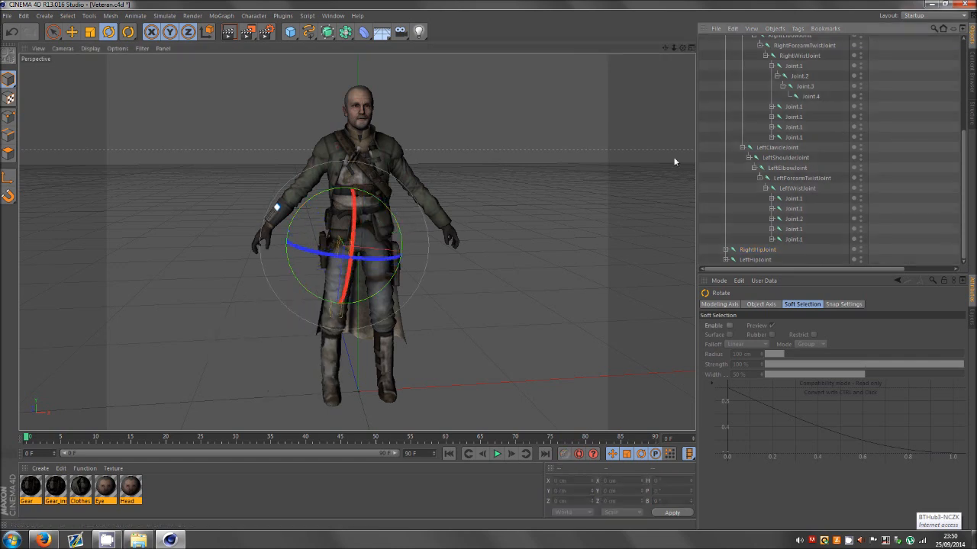
- Collapse the RightClavicleJoint and LeftClavicleJoint branches in the skeleton hierarchy
drag(682, 48, 363, 198)
scroll(364, 202, up, 5)
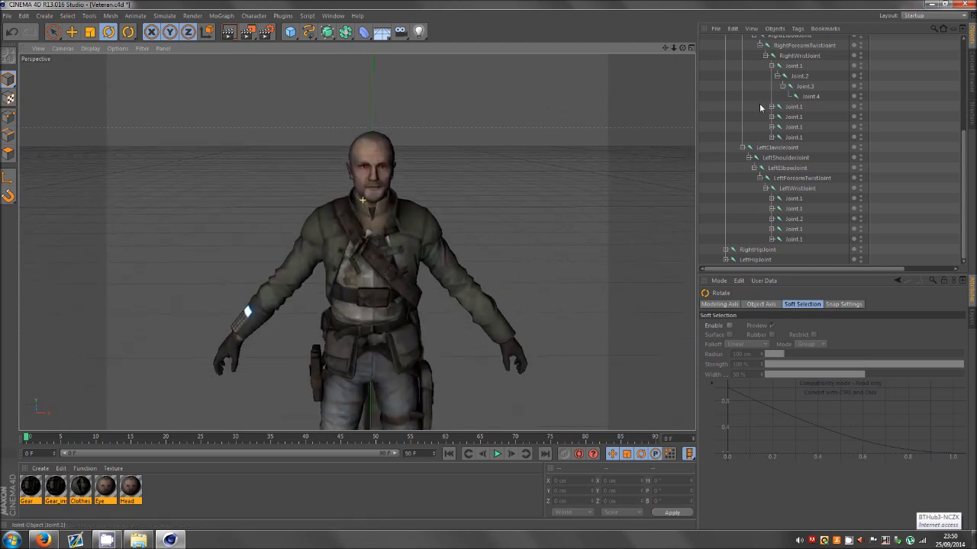
scroll(771, 145, up, 5)
click(745, 174)
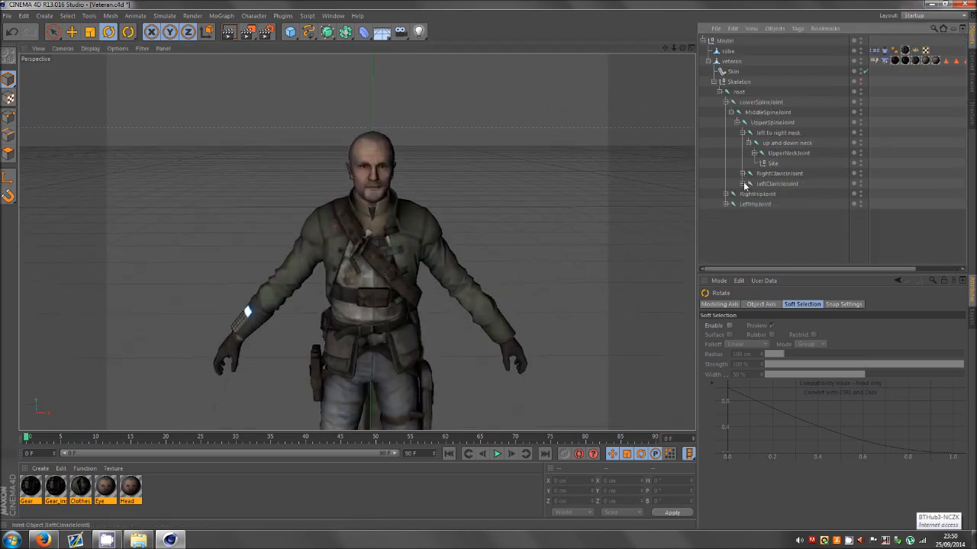
- Test the neck deformation by rotating the left to right neck joint so the head turns toward the character's right
click(782, 154)
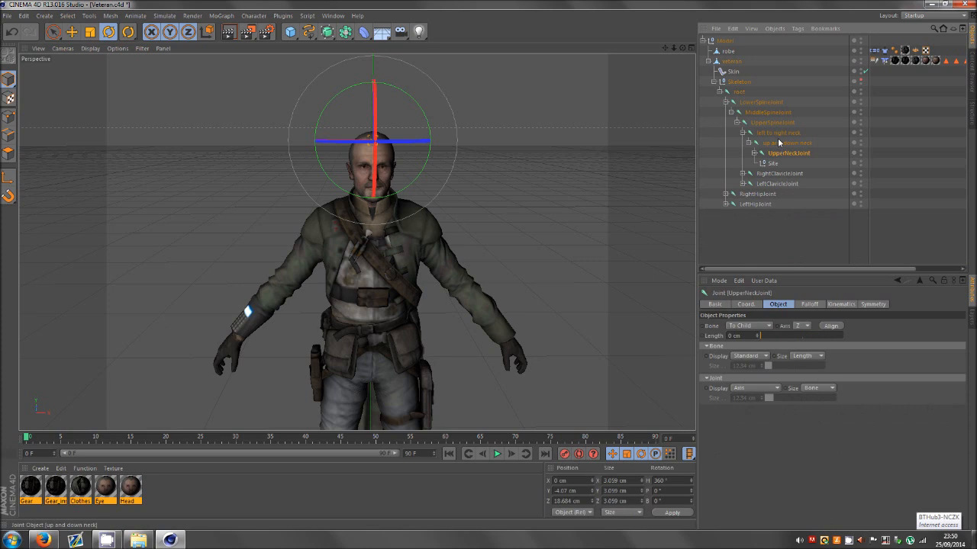
click(779, 142)
drag(684, 49, 490, 250)
click(776, 133)
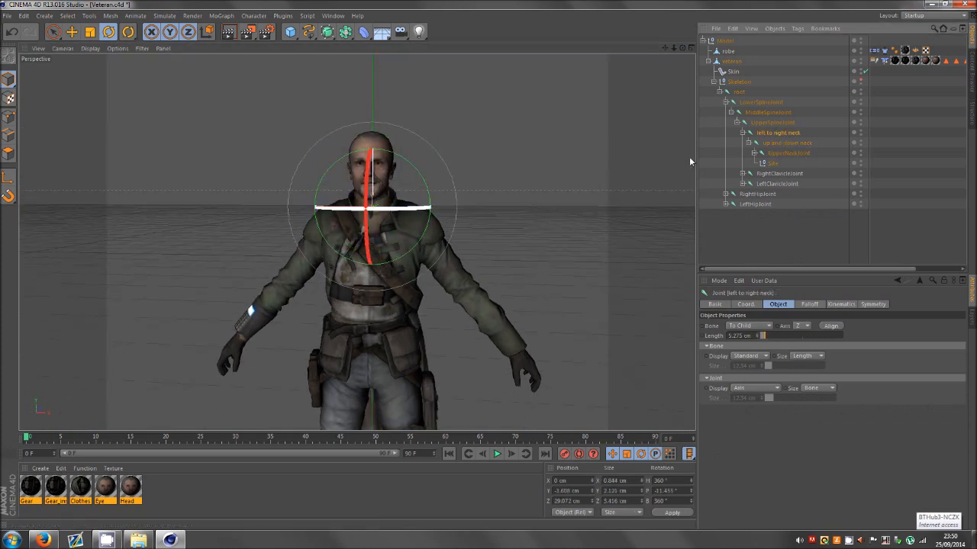
drag(378, 218, 323, 218)
click(790, 142)
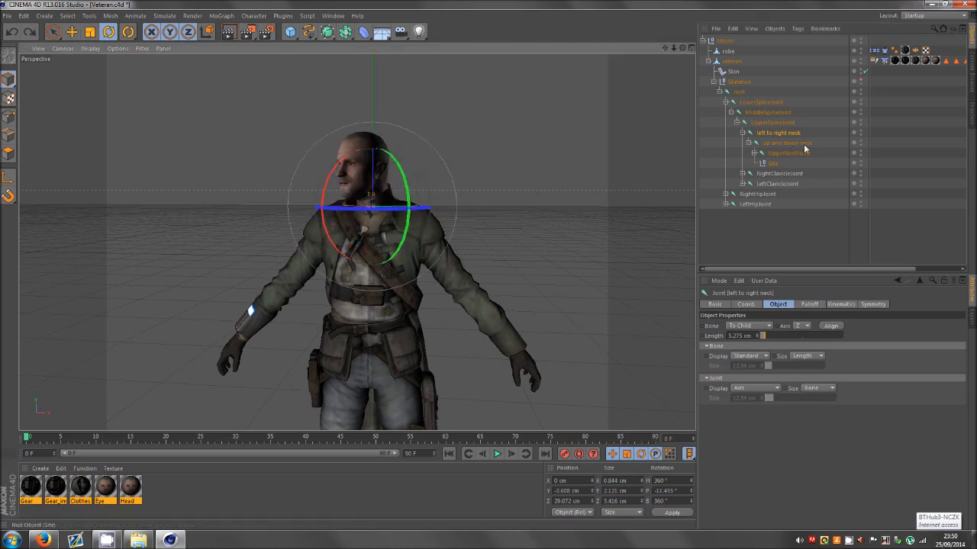
- Try turning and tilting the head with the up and down neck joint, undoing each rotation
drag(366, 182, 326, 182)
key(ctrl+z)
scroll(326, 181, up, 2)
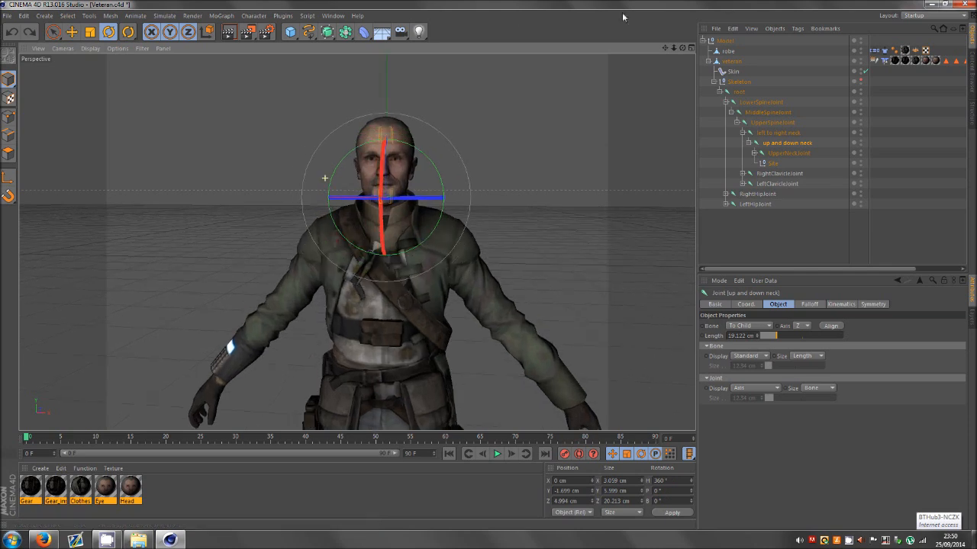
click(308, 16)
click(650, 42)
alt+drag(442, 271, 489, 263)
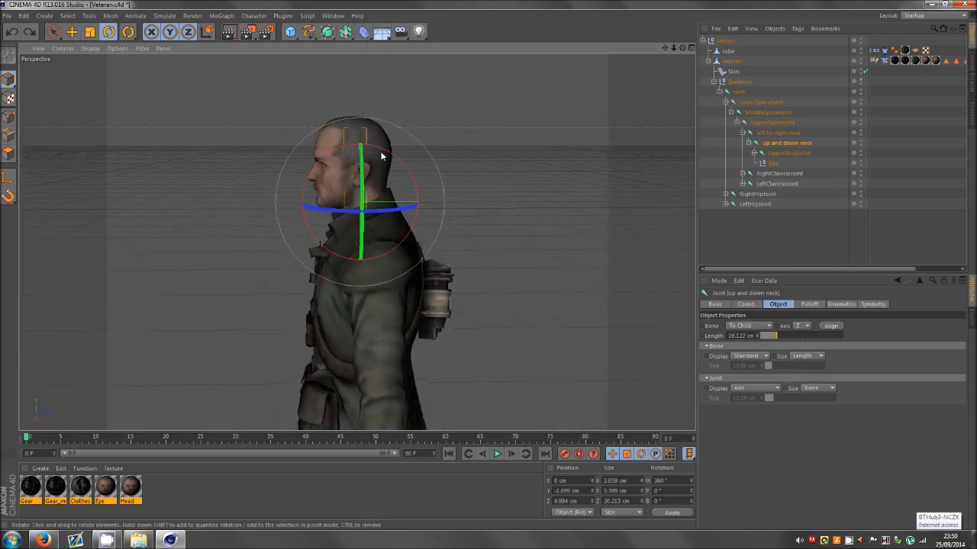
drag(373, 149, 374, 193)
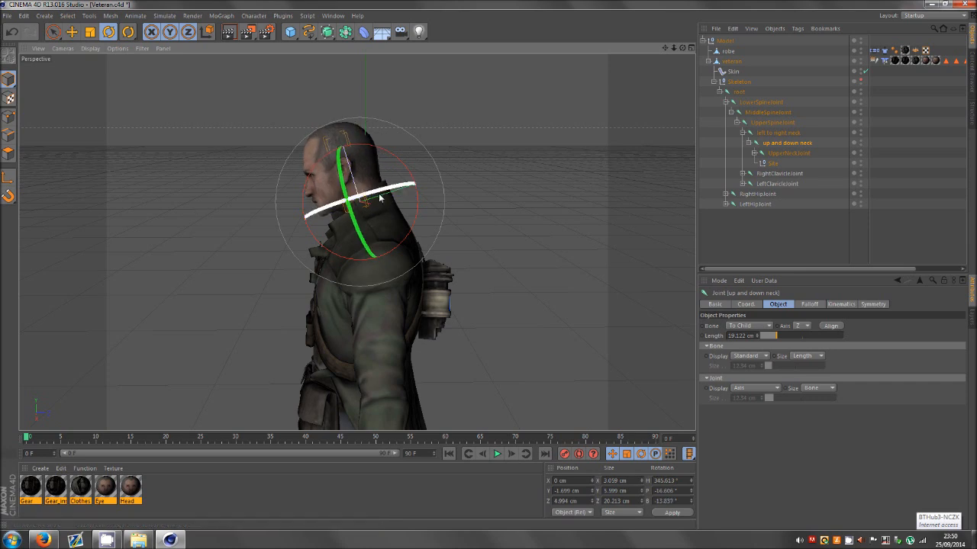
key(ctrl+z)
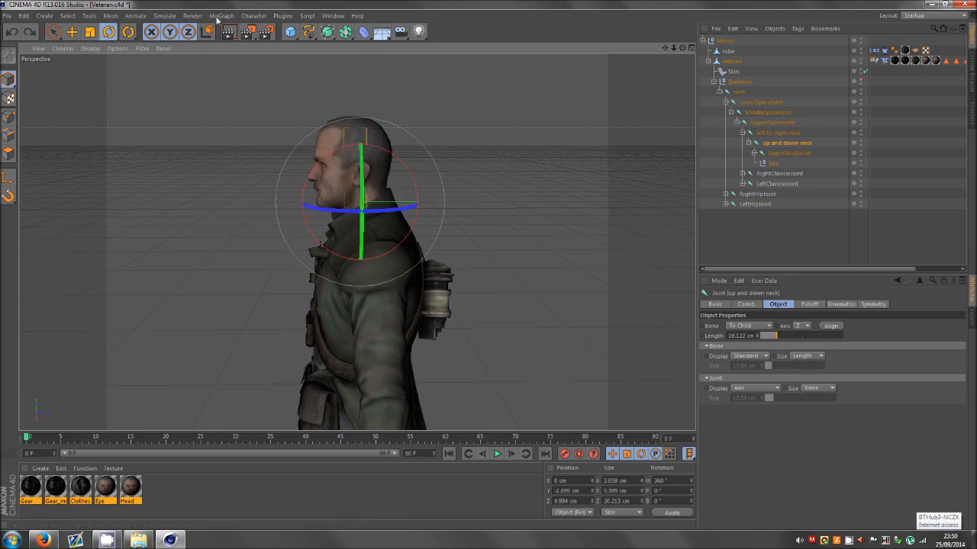
- Erase the up and down neck weight at the back edge of the collar using the Weight Tool in Erase mode
click(253, 16)
click(270, 151)
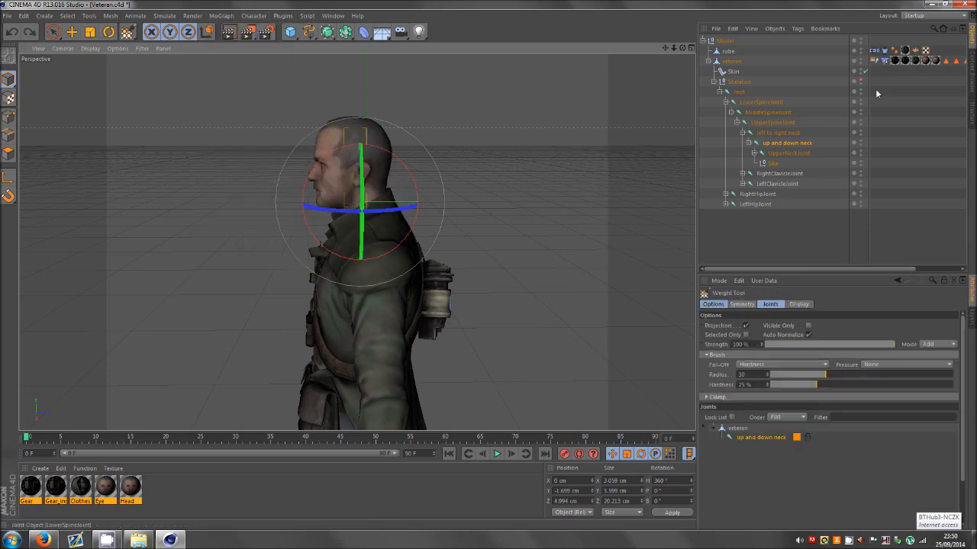
click(940, 344)
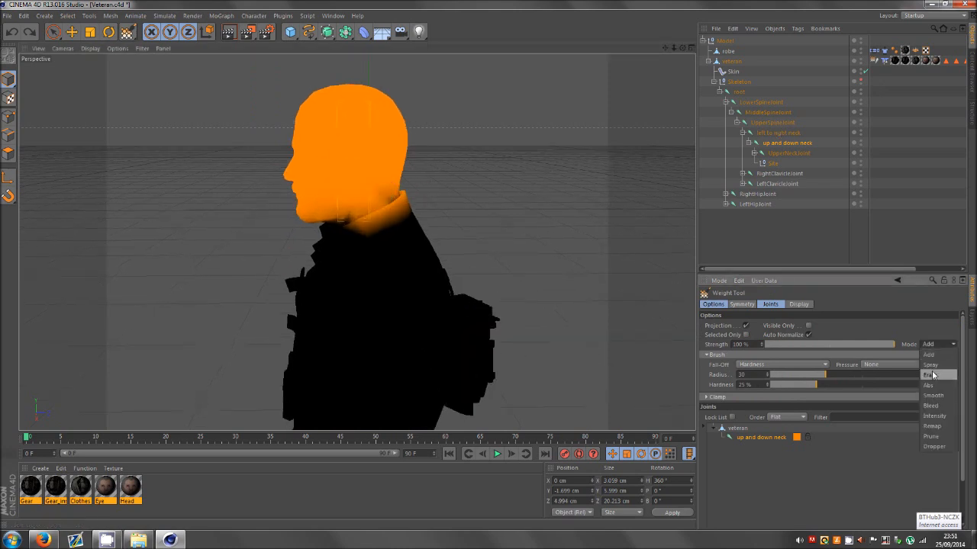
click(933, 375)
scroll(414, 179, up, 3)
drag(410, 206, 409, 206)
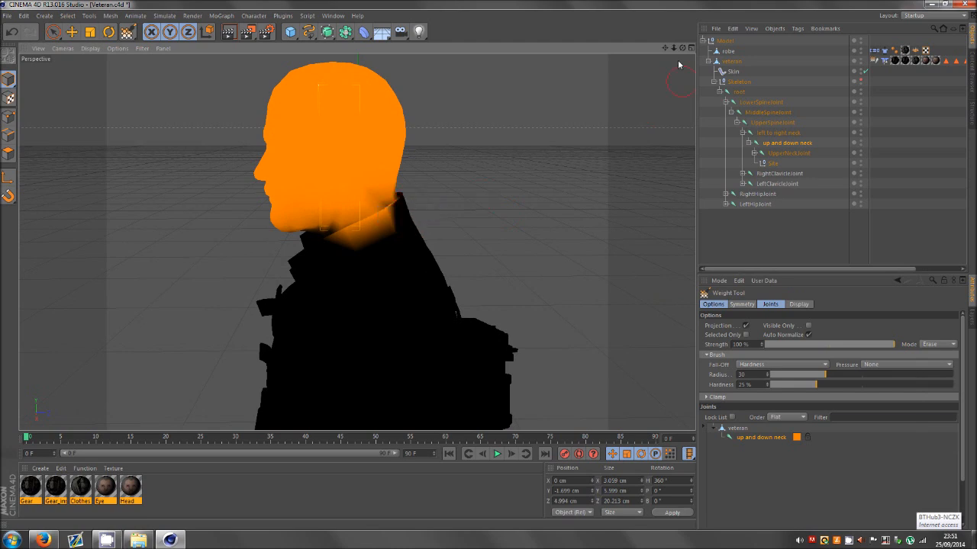
- Erase the remaining up and down neck weight from the rear of the collar on both sides
alt+drag(494, 269, 482, 208)
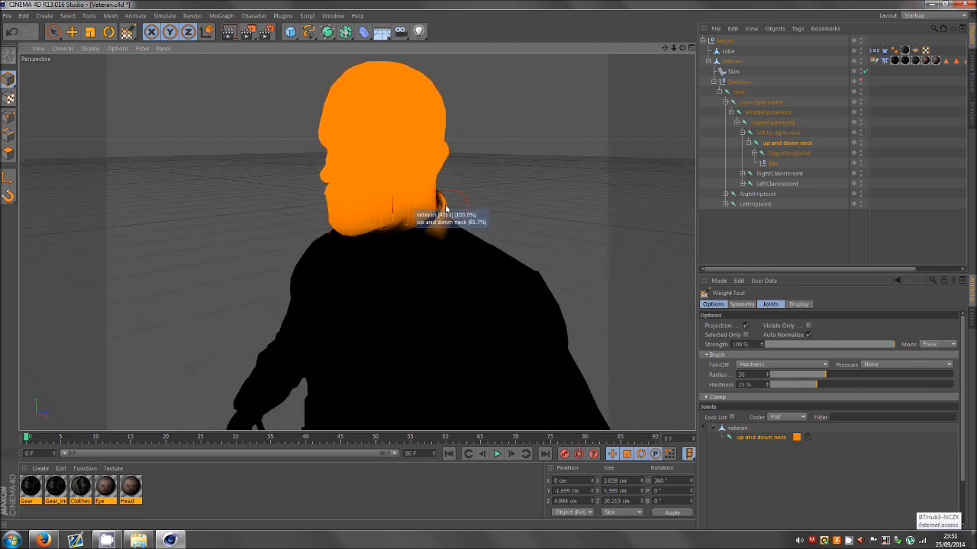
click(452, 206)
click(454, 206)
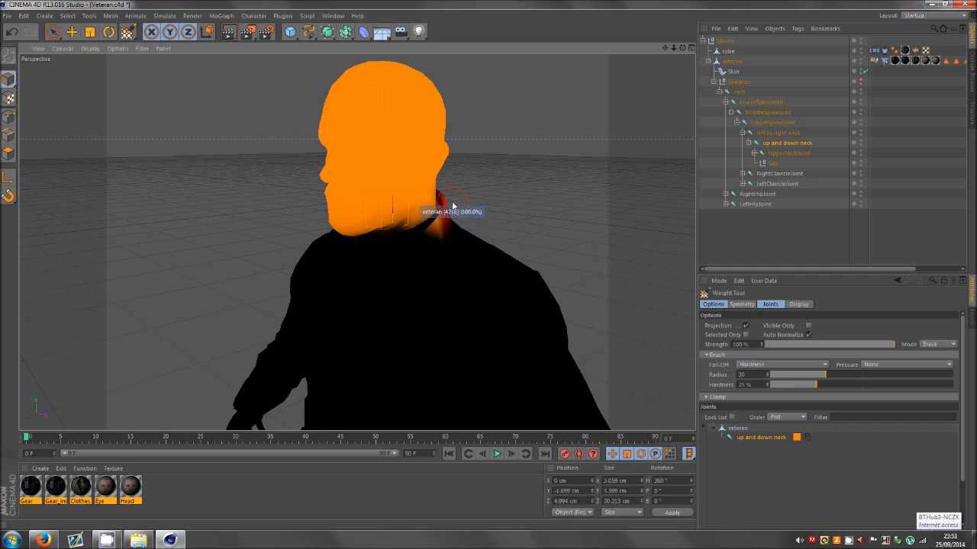
click(447, 226)
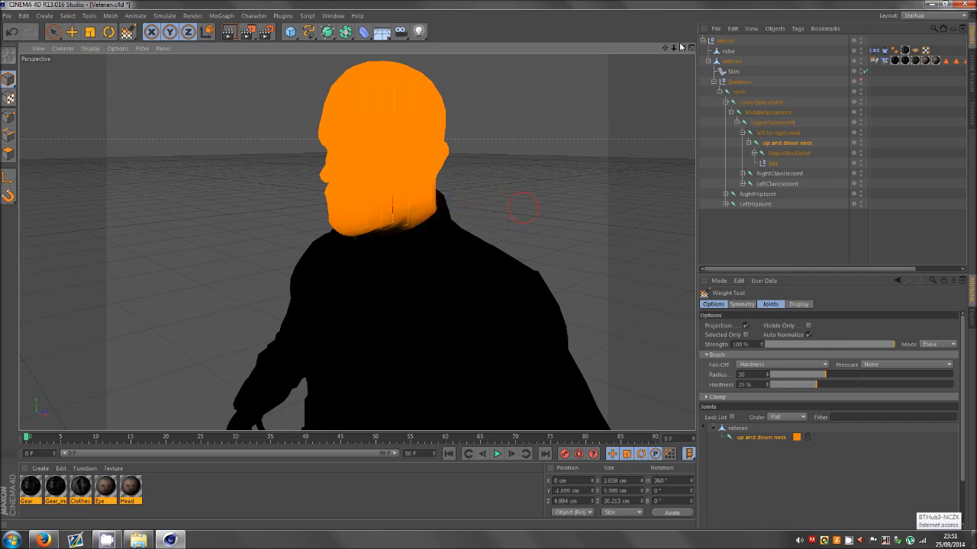
mouse_move(683, 50)
mouse_down()
mouse_move(503, 266)
mouse_move(489, 266)
mouse_up()
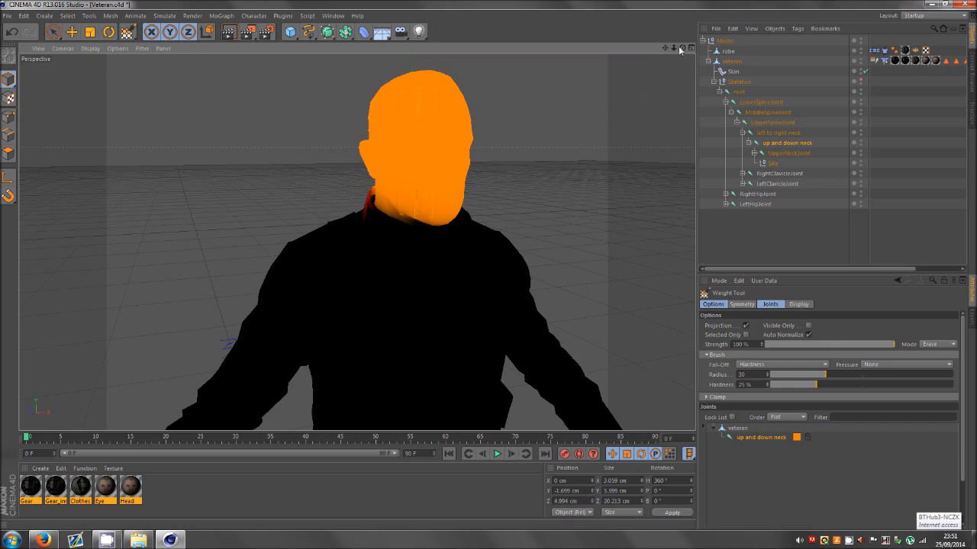
drag(678, 50, 488, 264)
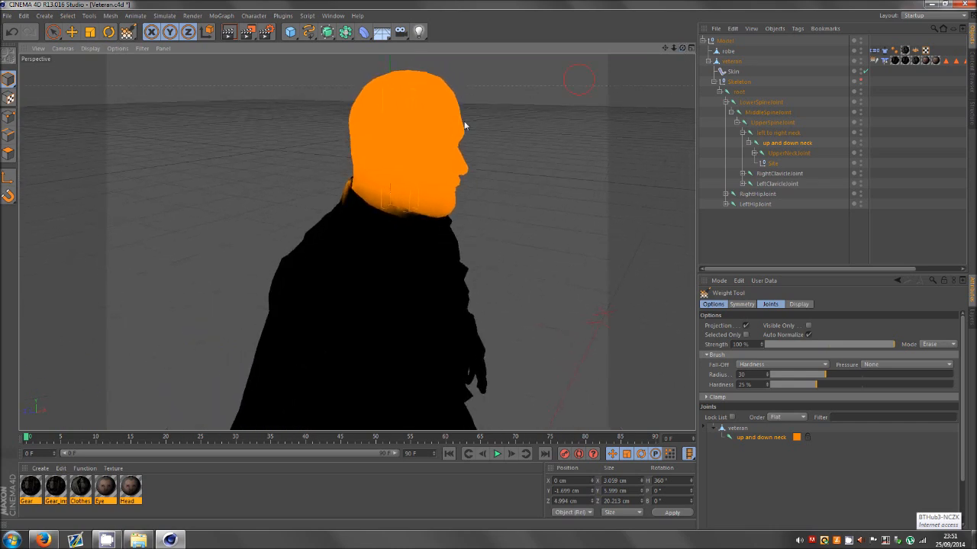
click(336, 192)
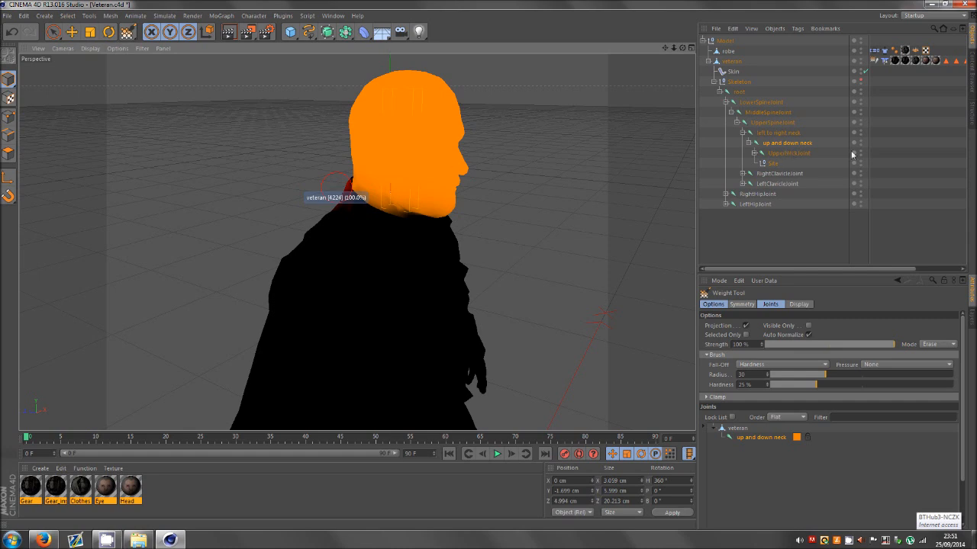
- Inspect the left to right neck weights, then try moving the root joint to check the body's deformation and undo the move
click(780, 133)
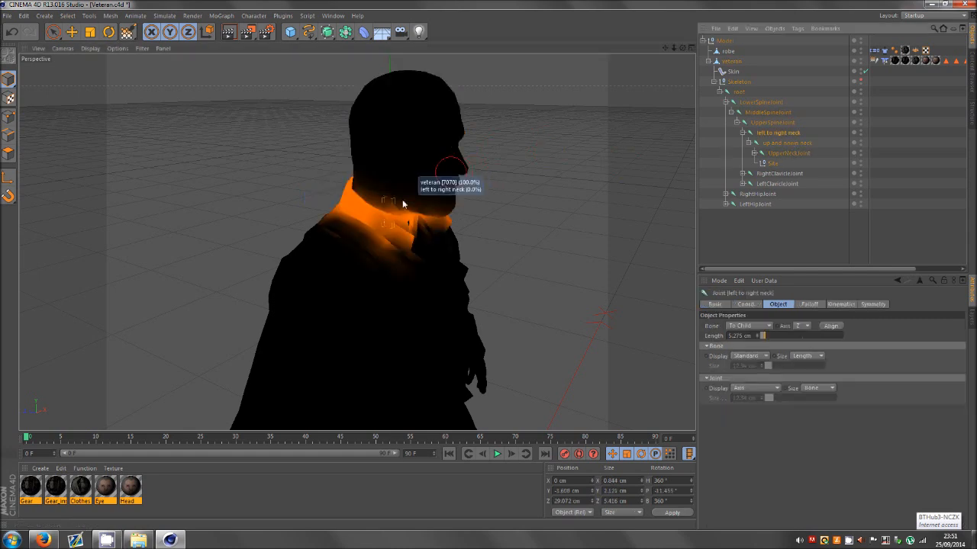
click(72, 32)
click(740, 92)
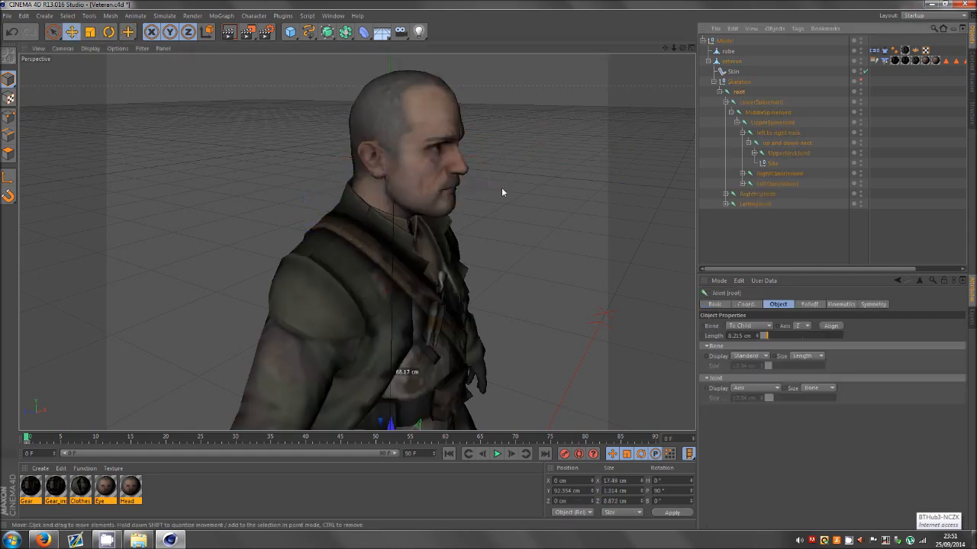
scroll(501, 188, down, 6)
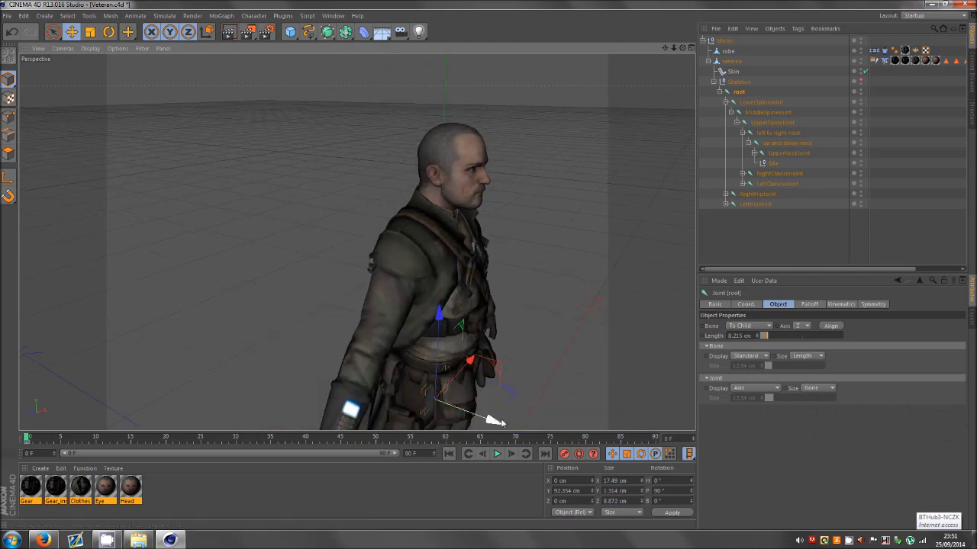
drag(496, 421, 81, 301)
key(ctrl+z)
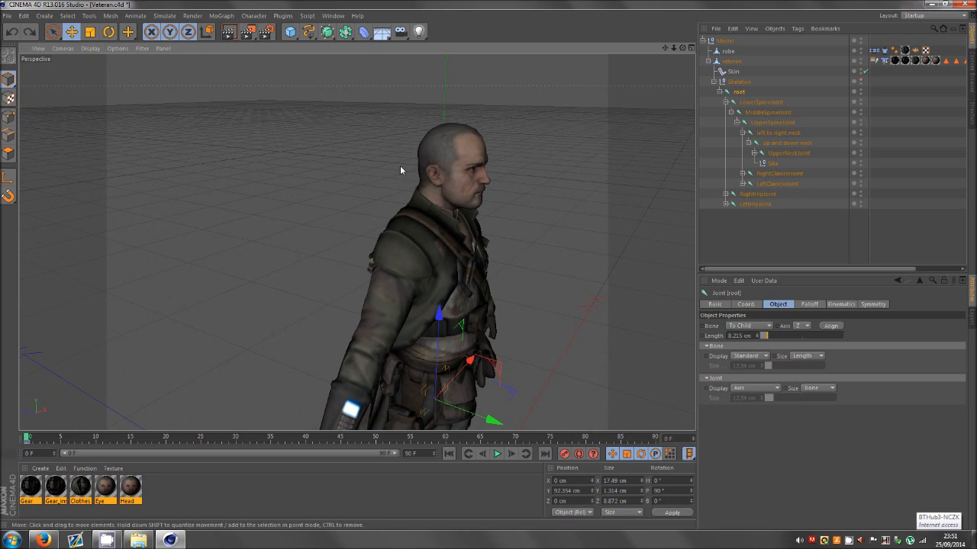
- Test the neck deformation by rotating the left to right neck joint from side to side
click(775, 132)
click(109, 32)
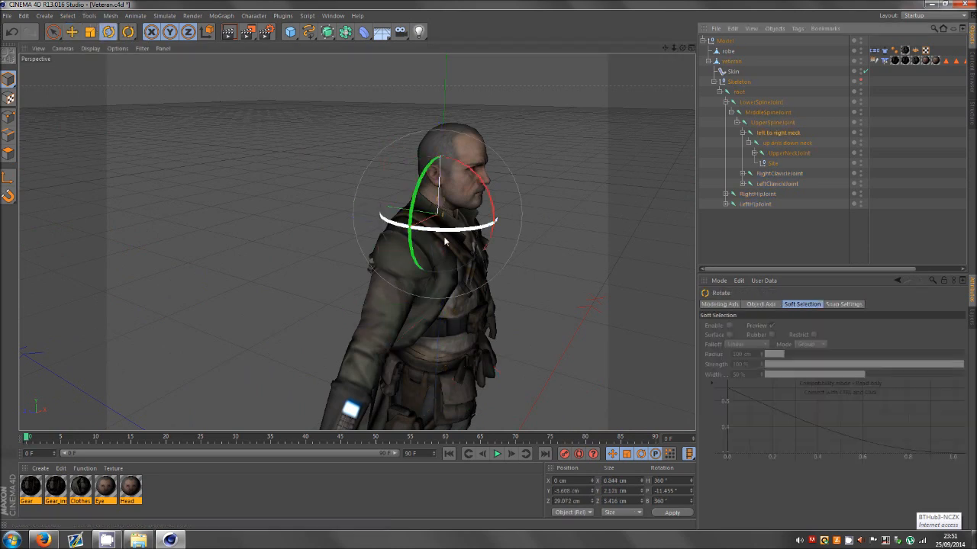
drag(446, 241, 410, 235)
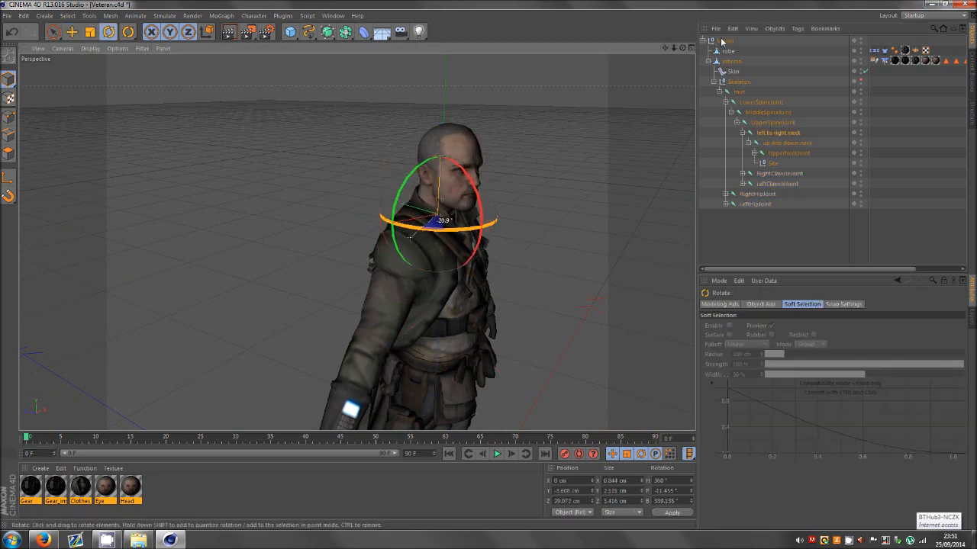
drag(683, 47, 494, 233)
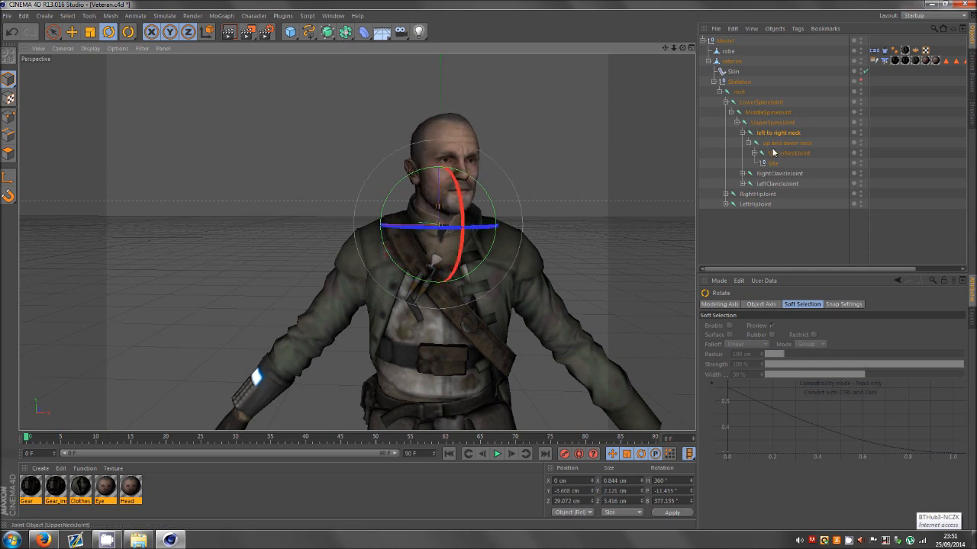
- Try turning the head further with the up and down neck joint, and undo the neck test rotations
click(782, 142)
drag(448, 197, 464, 194)
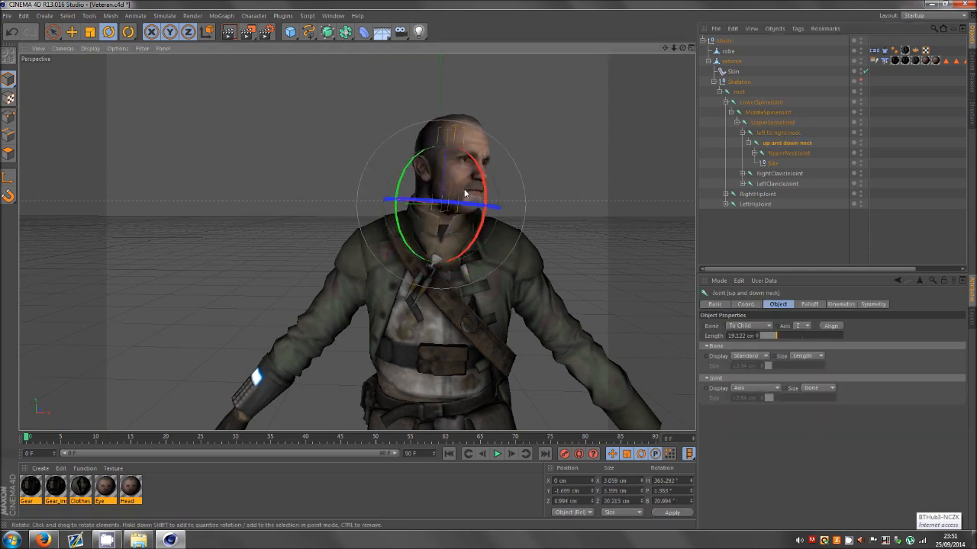
key(ctrl+z)
key(ctrl+z)
key(ctrl+z)
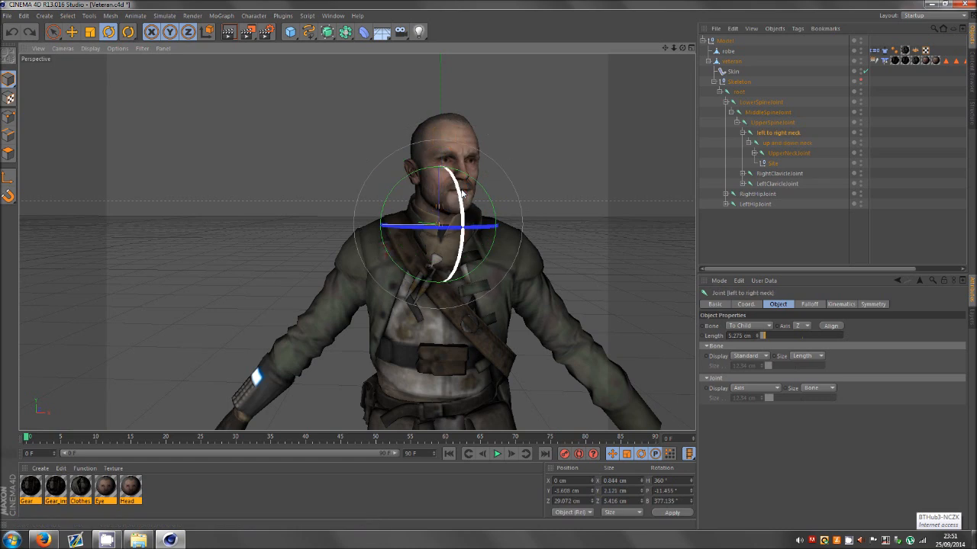
- Deselect the joints and save the Veteran.c4d scene with the whole character in view
click(660, 224)
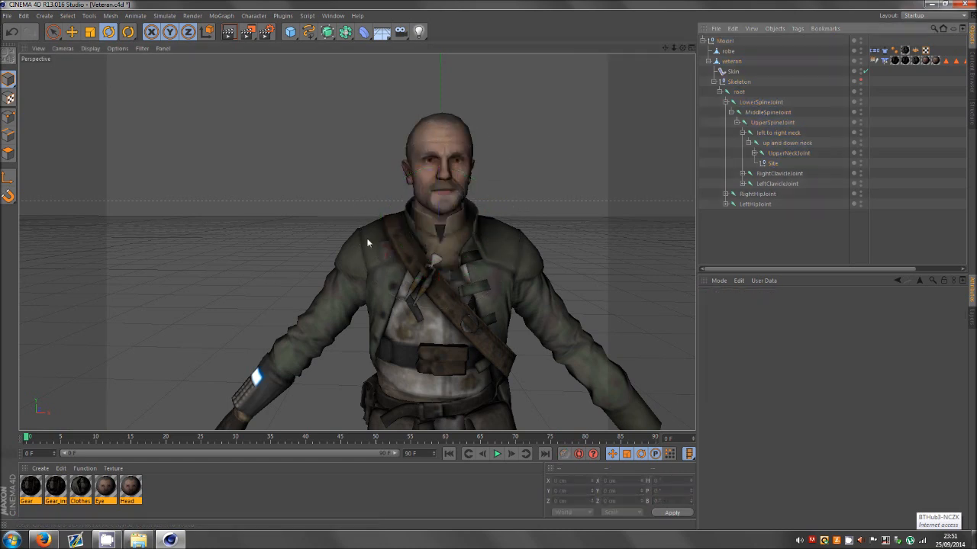
scroll(298, 240, down, 8)
scroll(354, 192, down, 3)
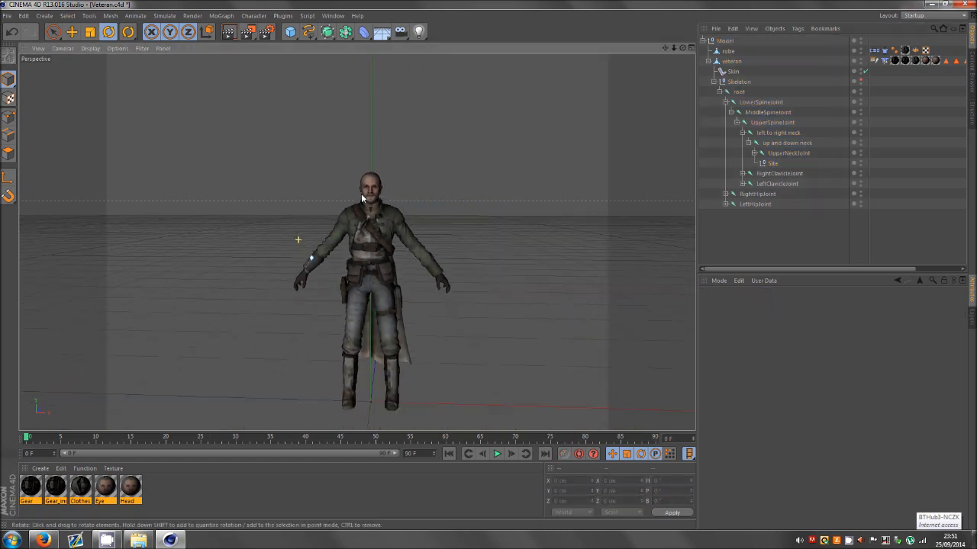
click(7, 16)
click(25, 104)
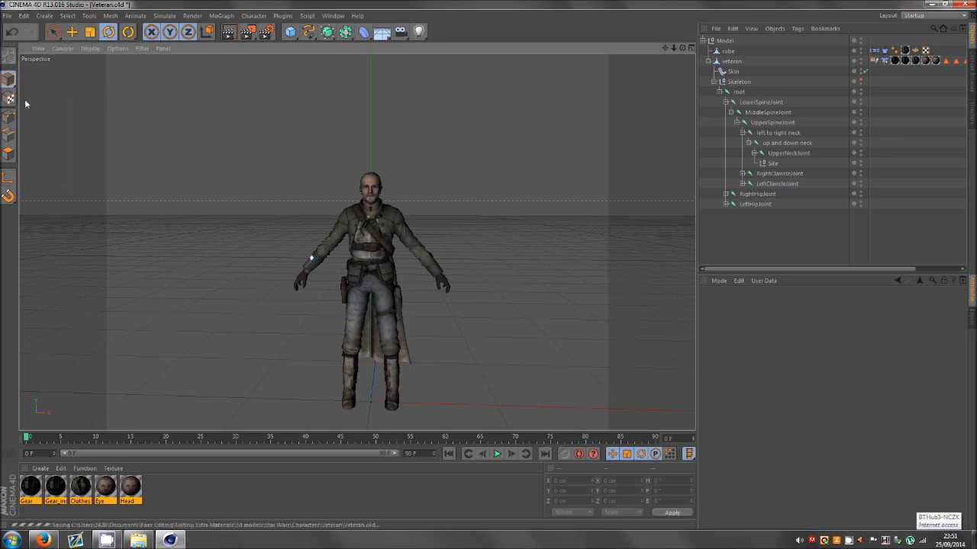
- Merge lighting.c4d into the scene and collapse the Model hierarchy
click(7, 15)
click(30, 35)
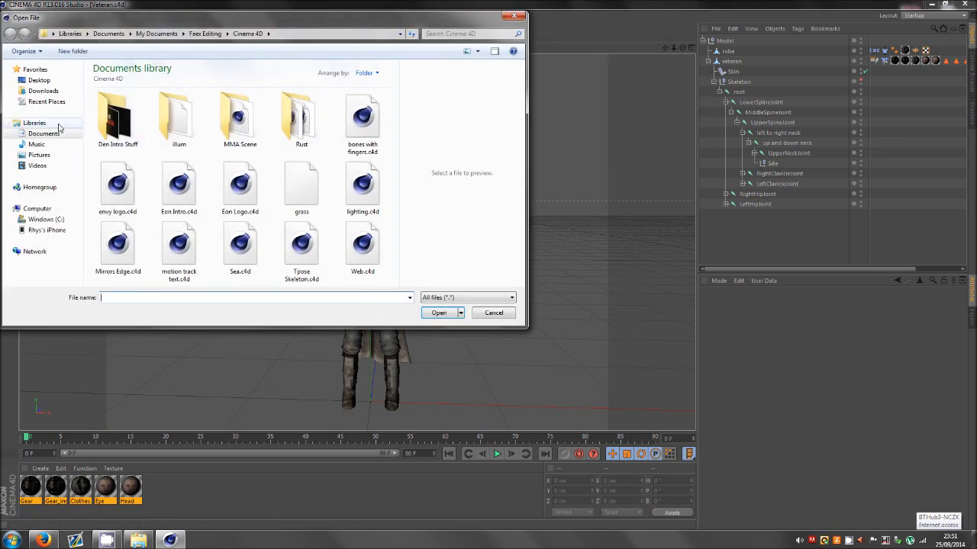
double_click(363, 183)
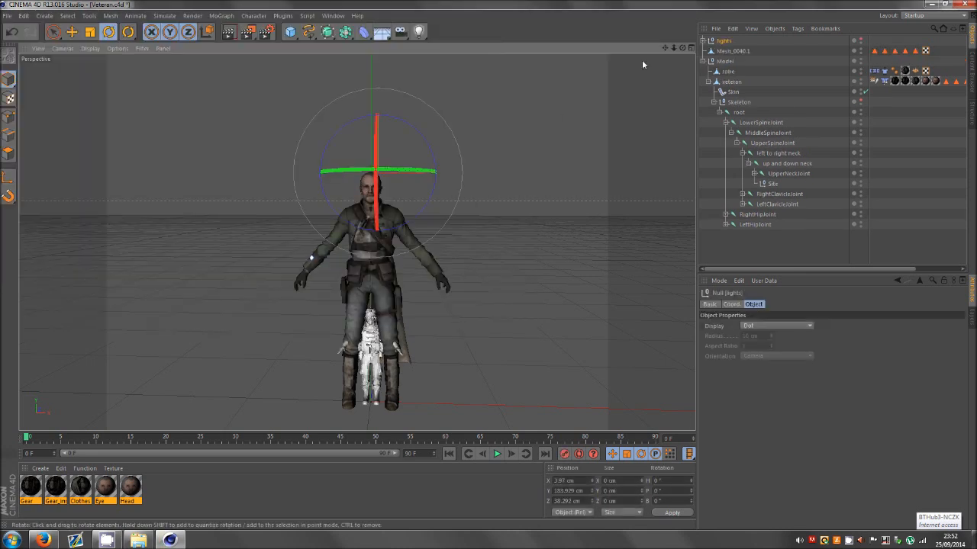
click(703, 61)
- Select Mesh_0040.1 and the lights group together and move them up over the veteran in the Front view
click(727, 53)
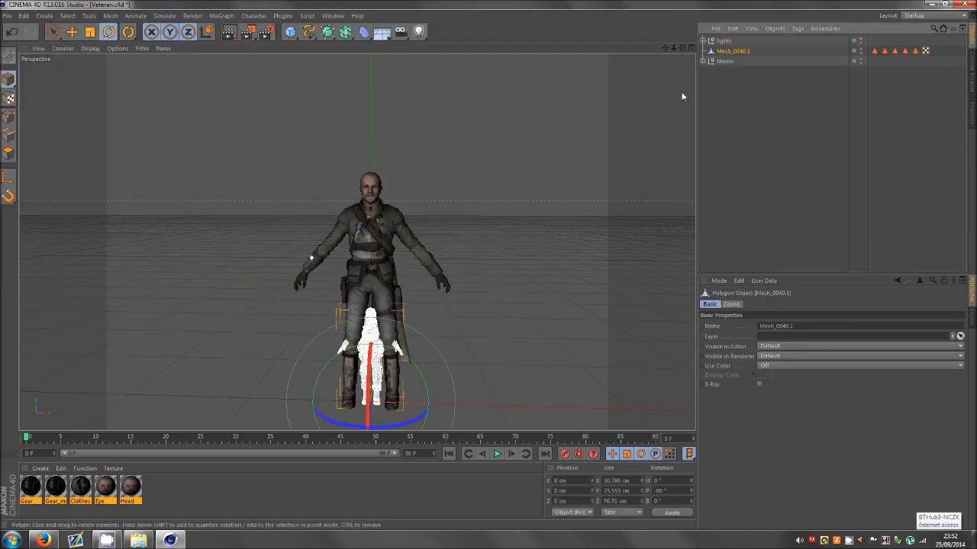
ctrl+click(723, 40)
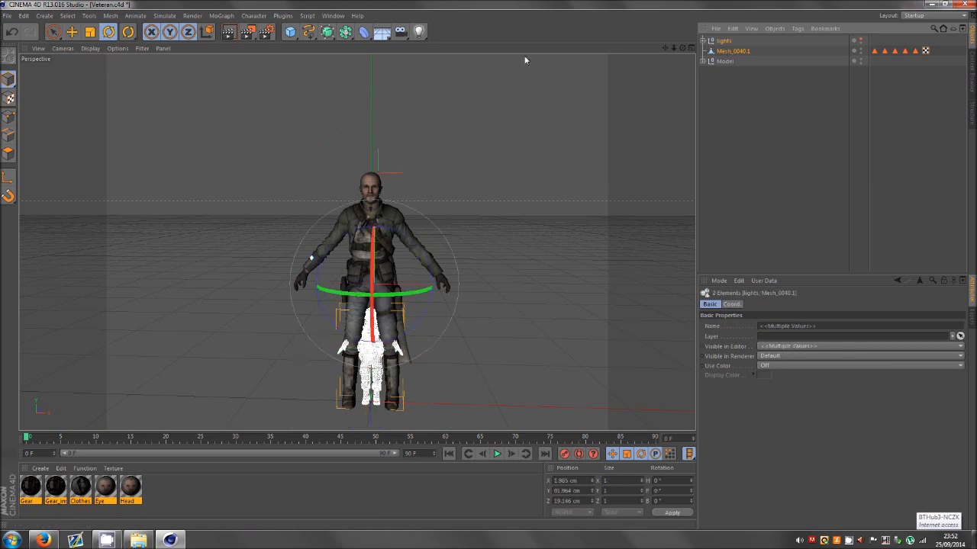
click(90, 31)
middle_click(274, 264)
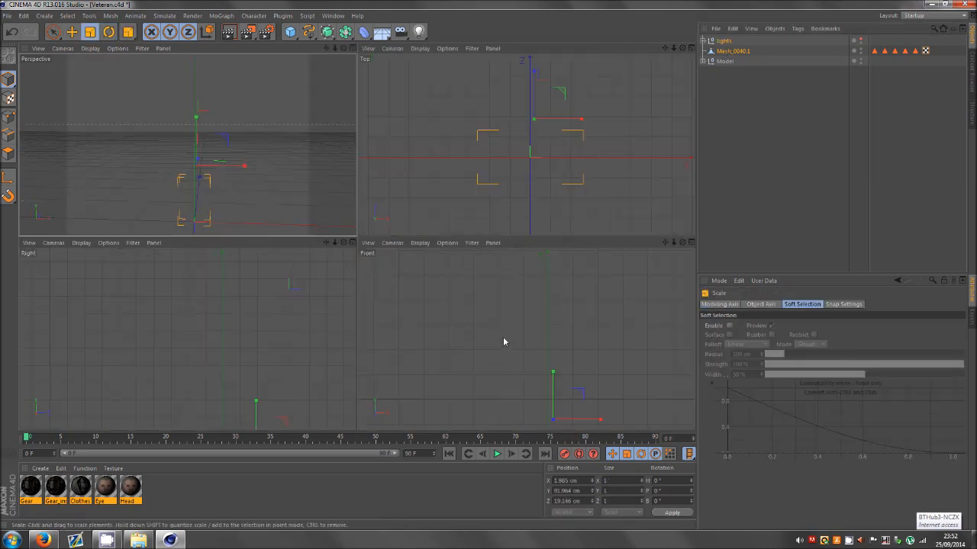
middle_click(492, 332)
scroll(369, 326, down, 6)
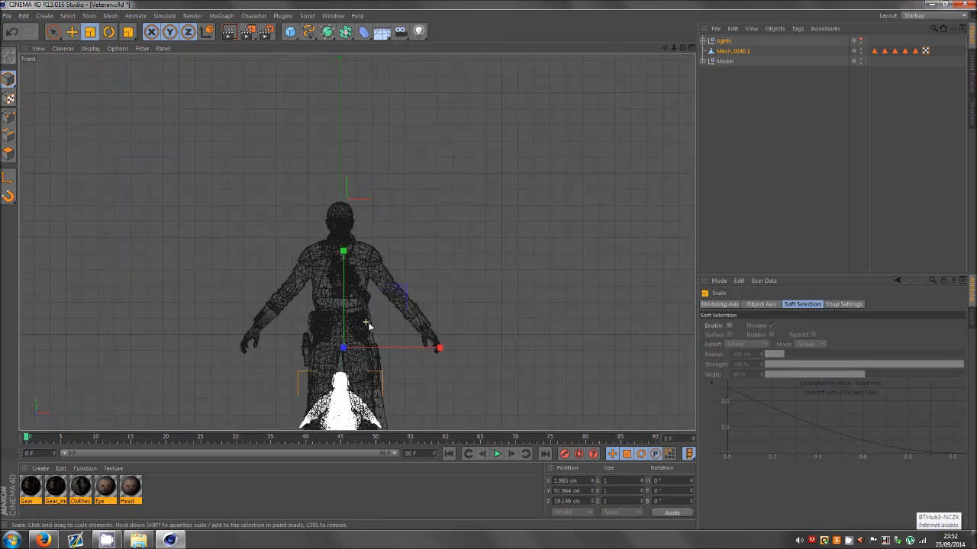
scroll(368, 326, down, 1)
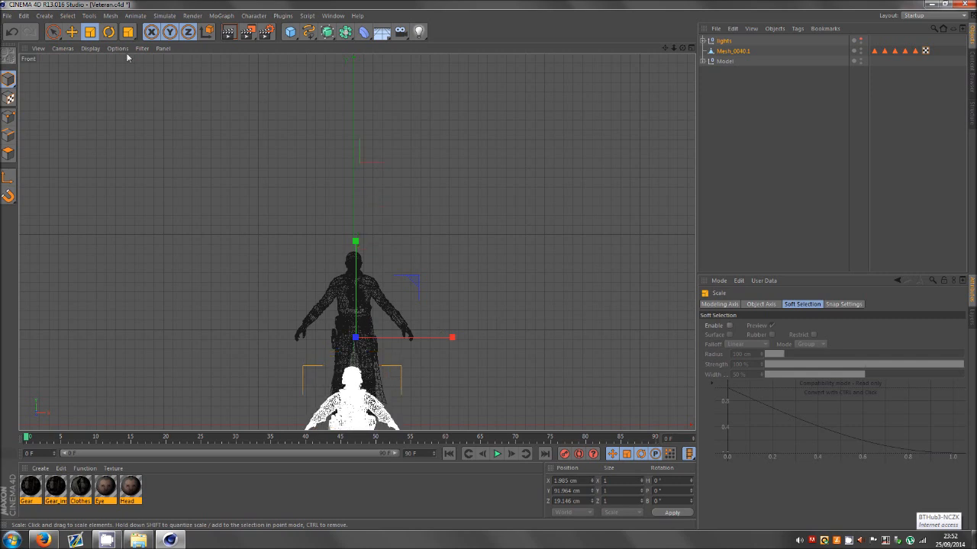
click(71, 33)
drag(205, 151, 197, 135)
- Scale the lights group and Mesh_0040.1 up together until the mesh is about 181 cm tall, and align them with the veteran
click(90, 33)
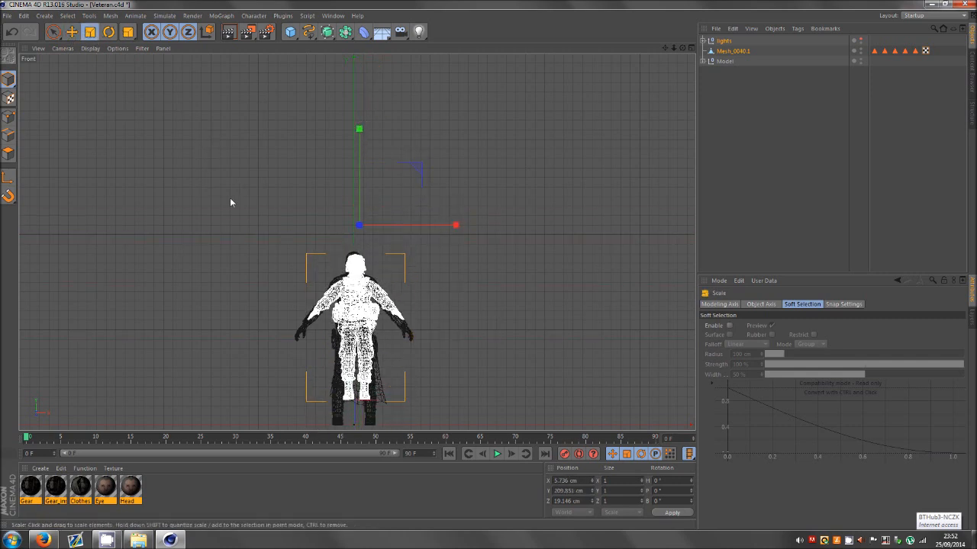
drag(230, 199, 304, 199)
key(e)
drag(222, 219, 220, 220)
- Delete Mesh_0040.1, keeping the lights group, and return to the Perspective view
click(719, 74)
click(733, 52)
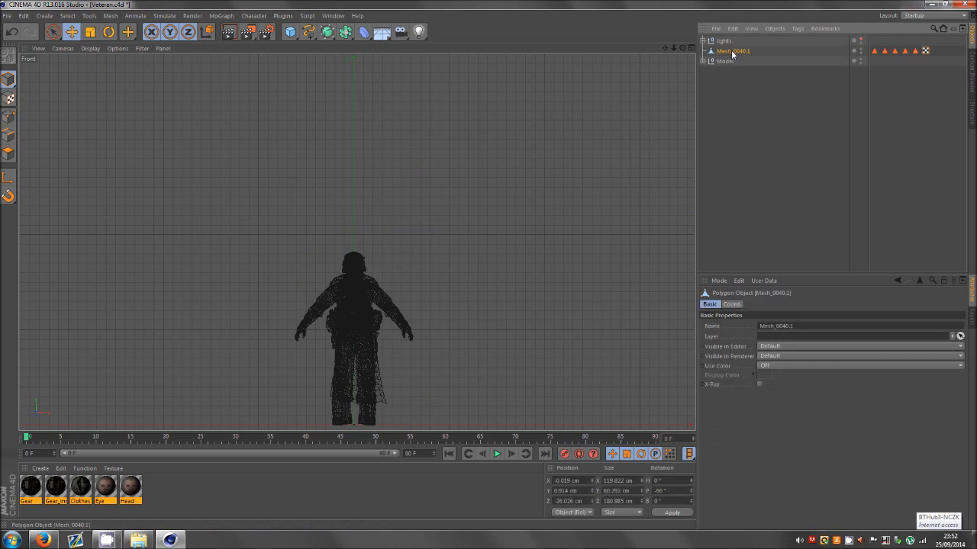
key(Delete)
middle_click(355, 250)
middle_click(249, 154)
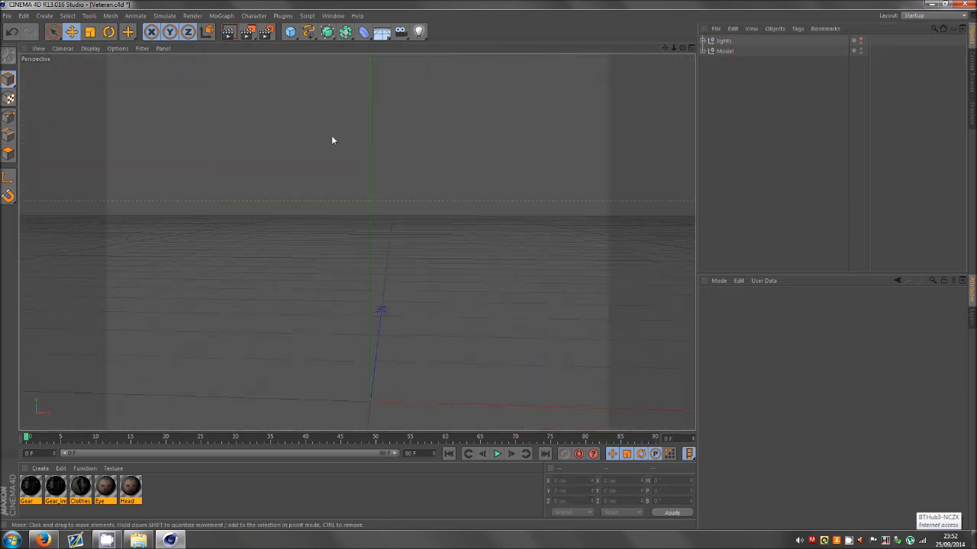
- Restore Mesh_0040.1, move it together with the lights group along the Z axis to line up with the veteran, and delete it again
key(ctrl+z)
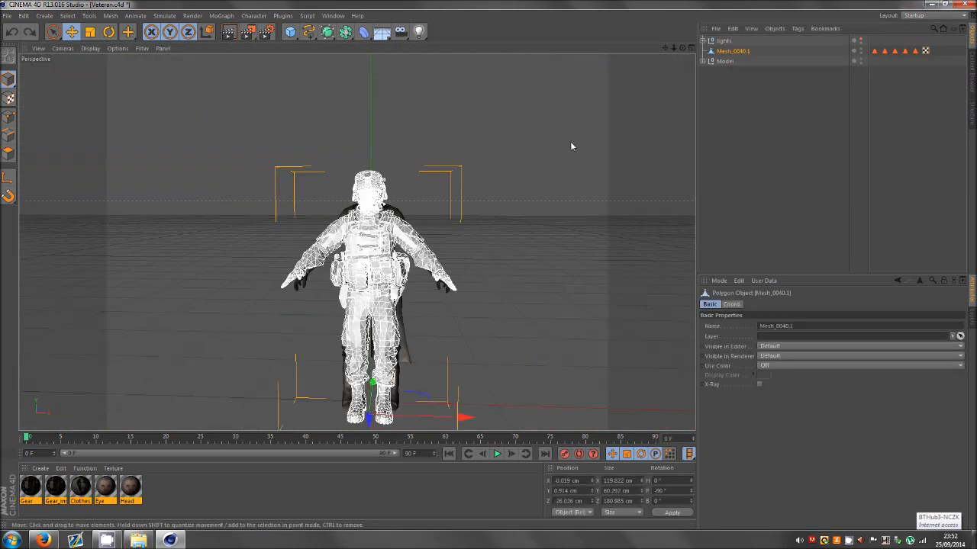
ctrl+click(722, 42)
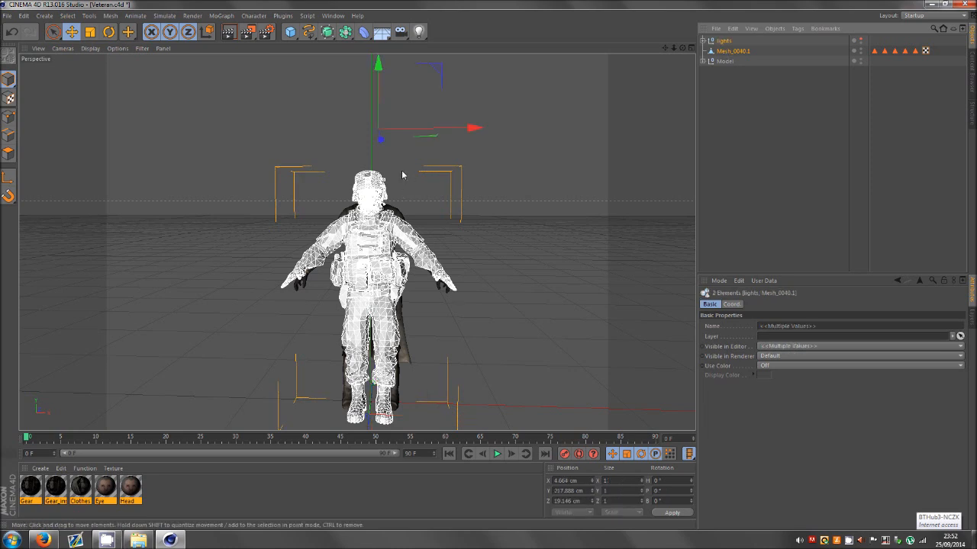
drag(381, 140, 410, 150)
click(737, 56)
click(736, 52)
key(Delete)
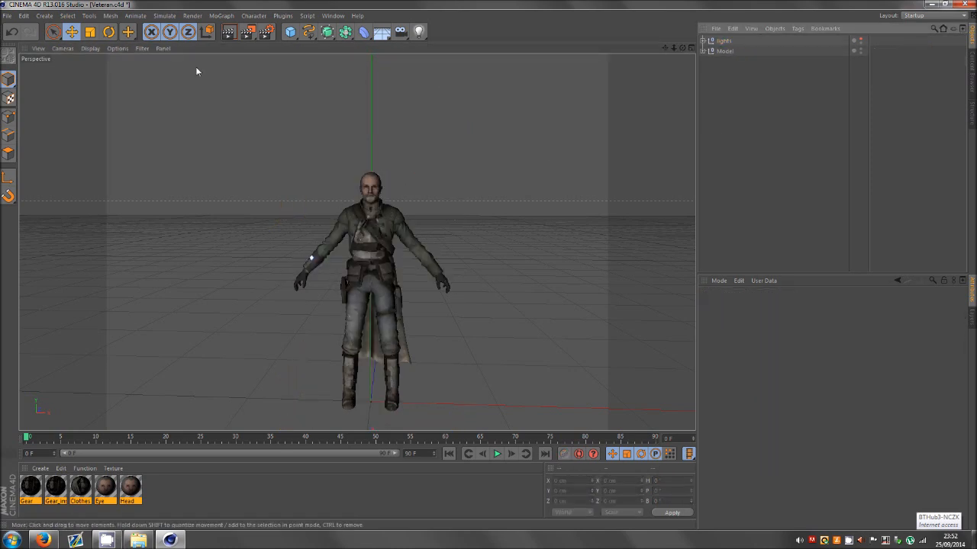
- Render the Perspective view to check the lighting on the veteran, and save the scene
click(228, 32)
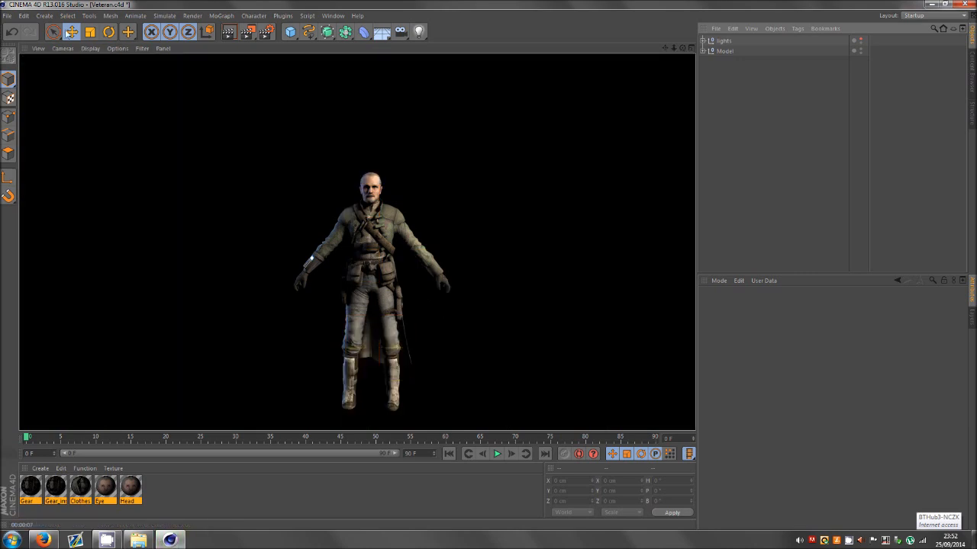
click(660, 164)
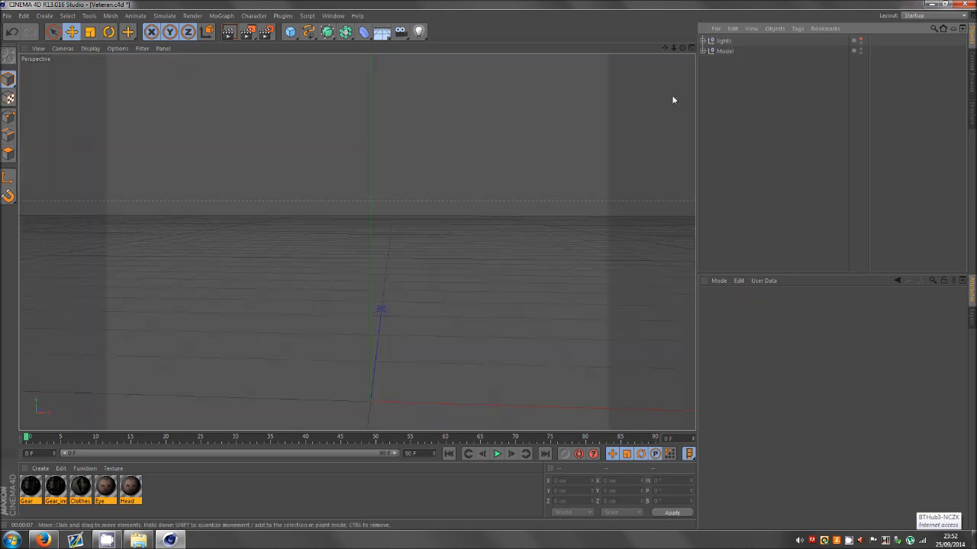
drag(682, 48, 489, 264)
click(7, 16)
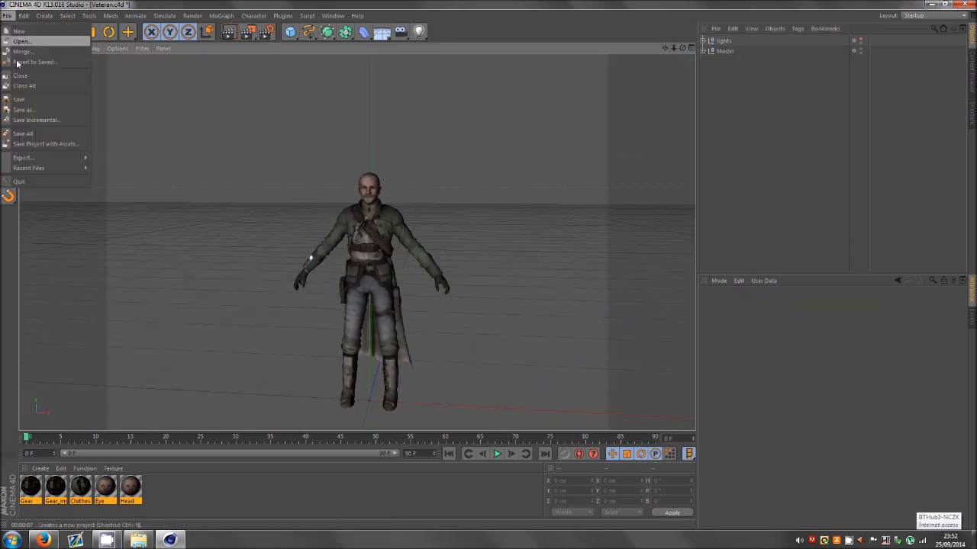
click(29, 100)
- Expand the Model hierarchy with the veteran's head in close view, and save the scene again
scroll(376, 171, up, 2)
scroll(375, 170, up, 5)
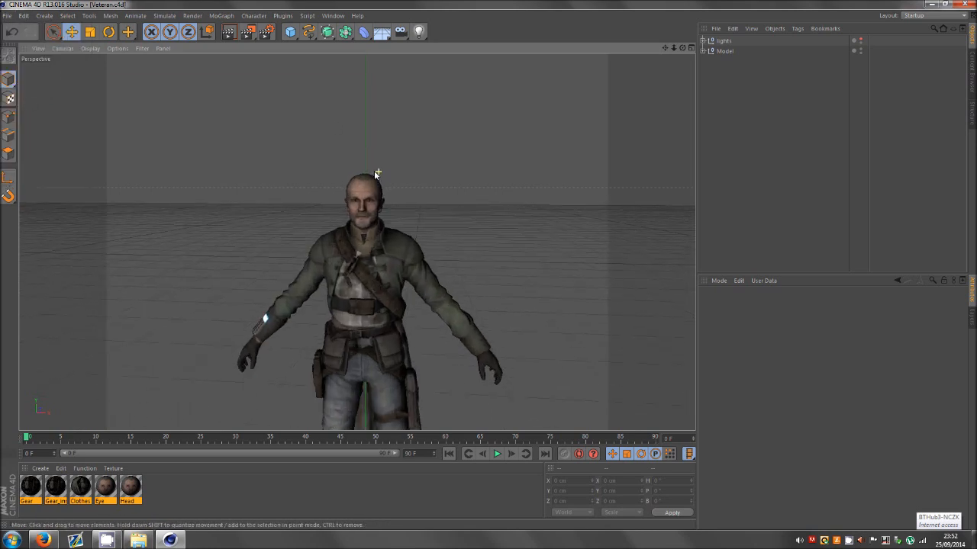
scroll(329, 216, up, 3)
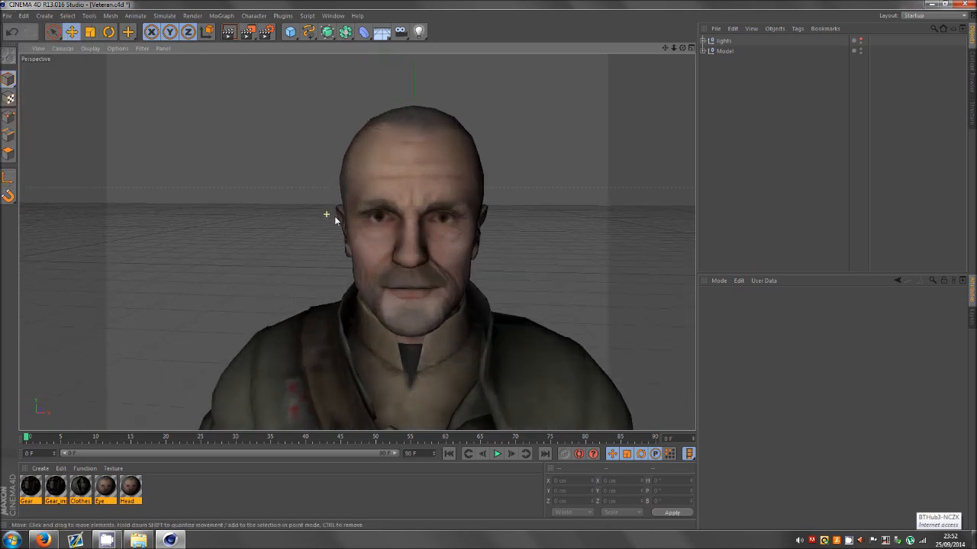
click(702, 52)
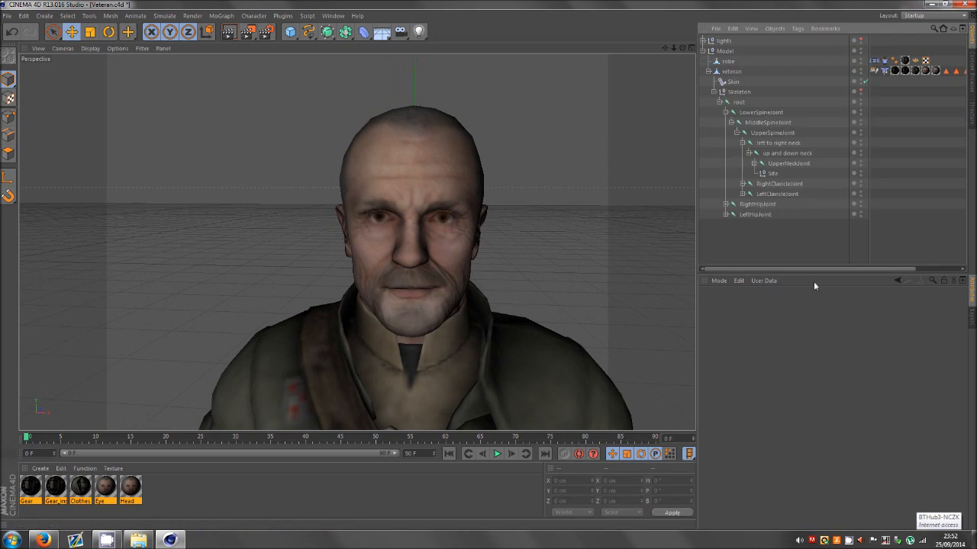
click(10, 17)
click(25, 98)
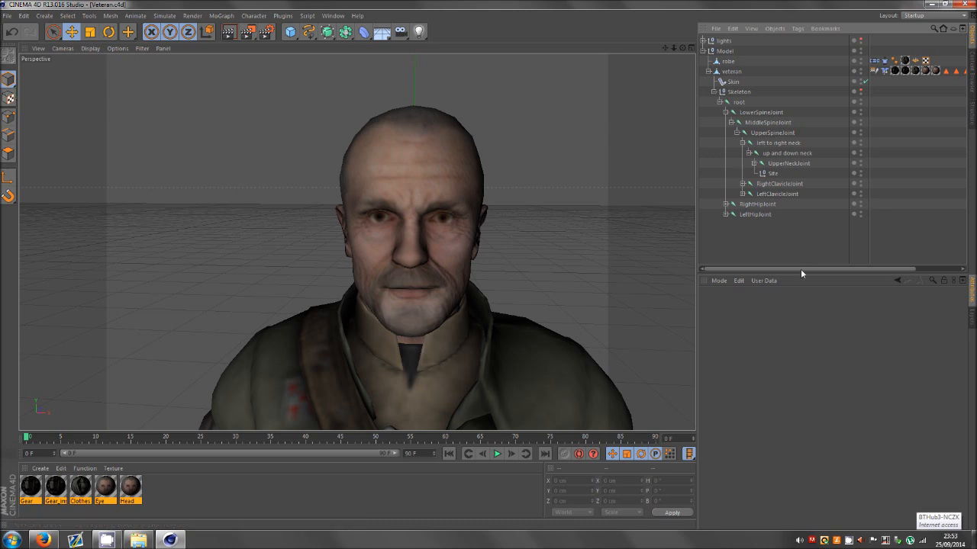
- Add a Pose Morph tag to the veteran mesh
click(733, 72)
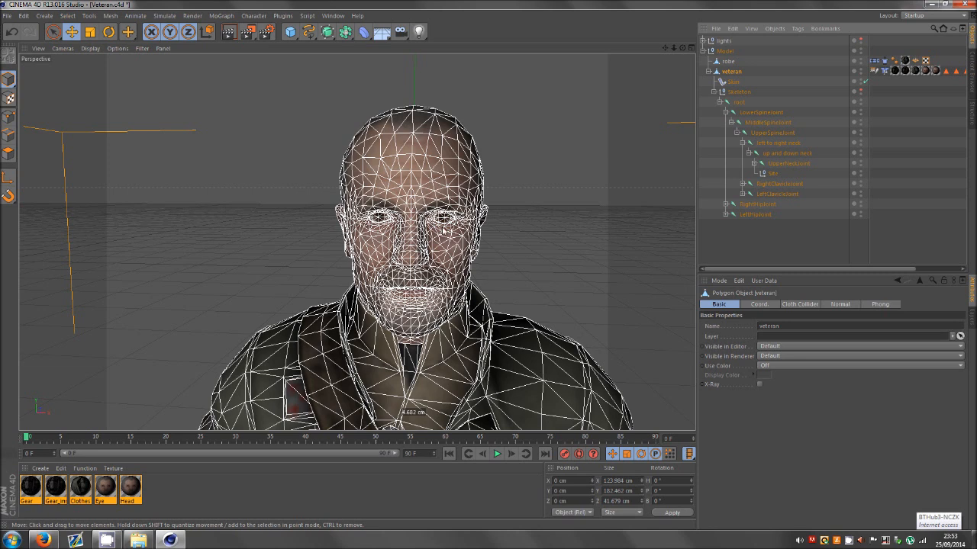
right_click(731, 77)
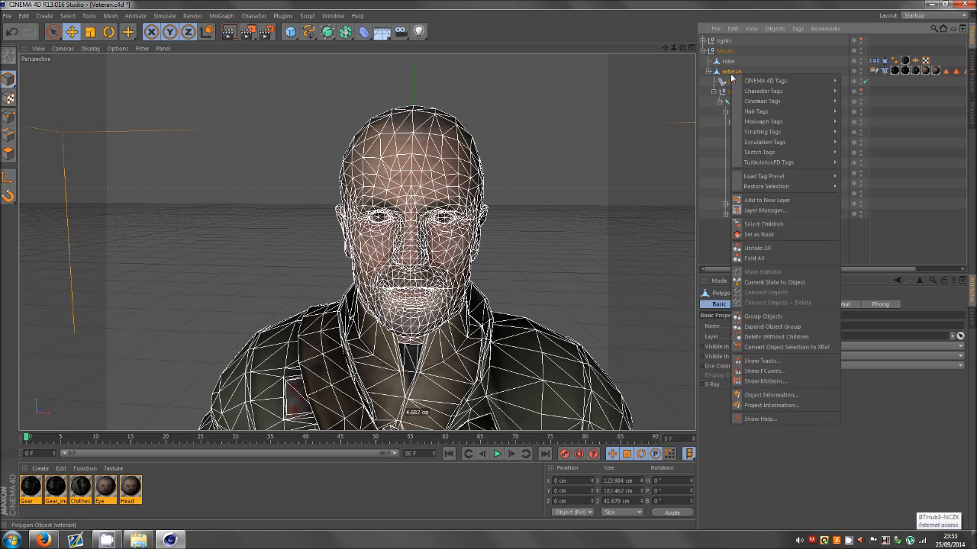
click(903, 135)
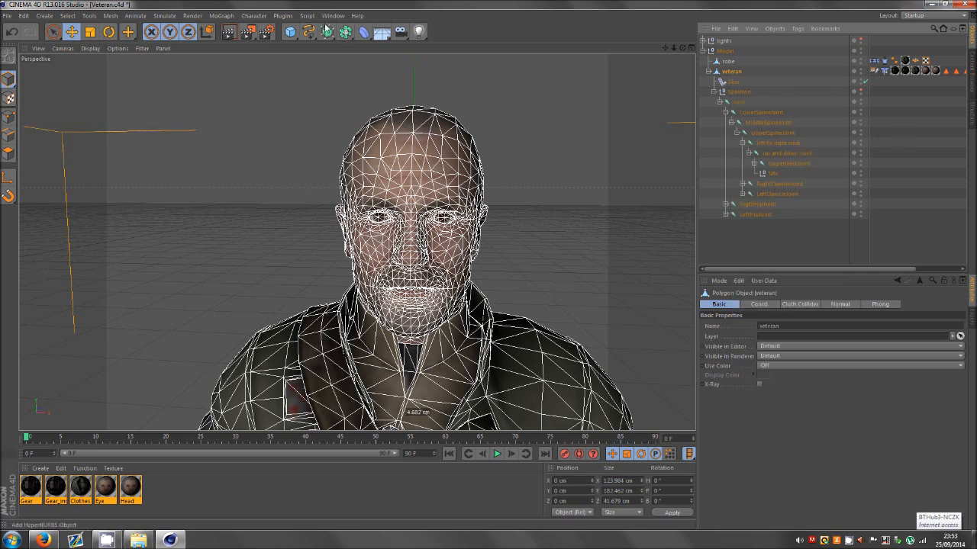
right_click(726, 74)
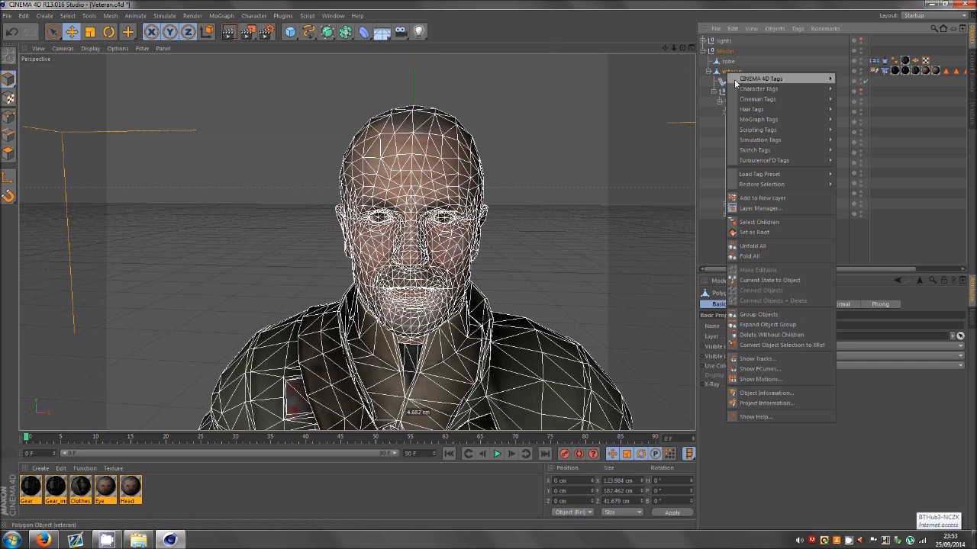
mouse_move(763, 88)
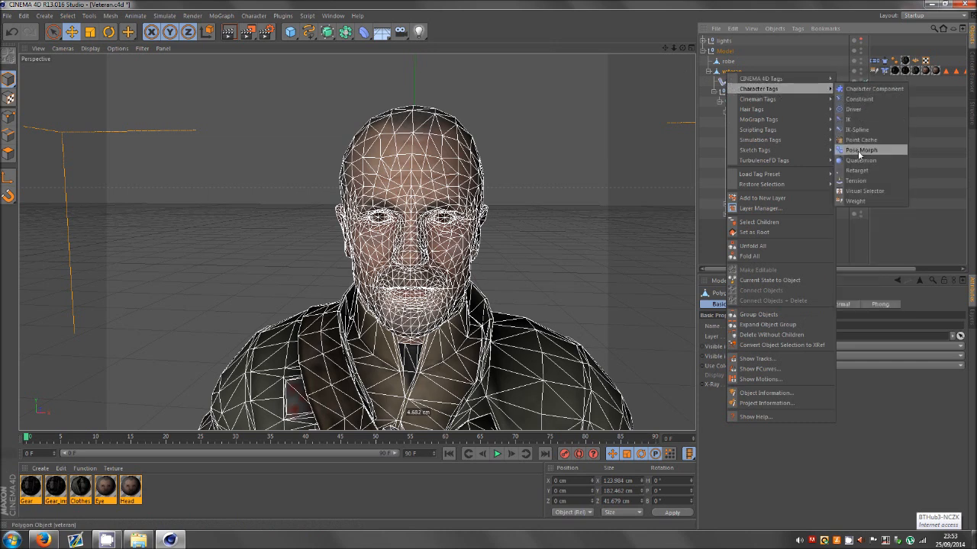
click(861, 151)
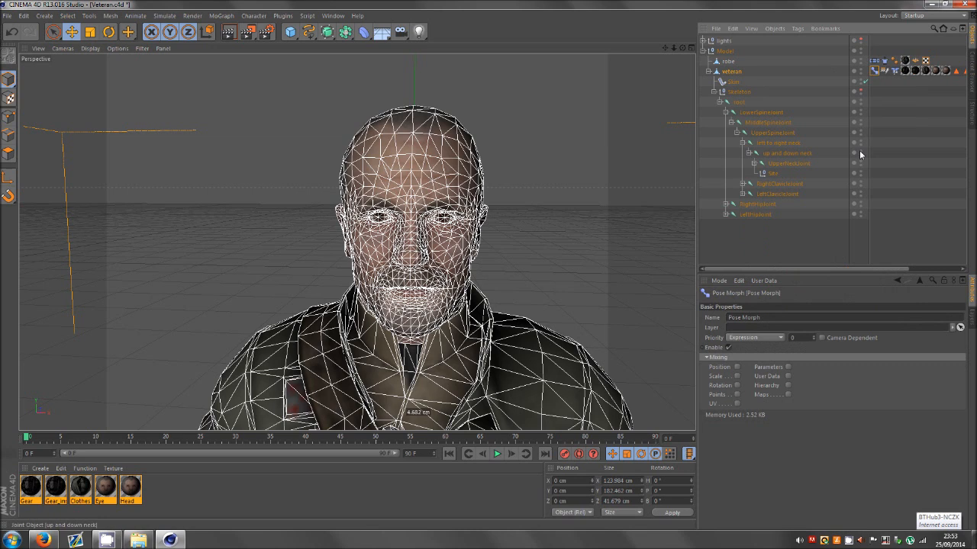
- Enable Points mixing in the Pose Morph tag and select Pose.0 for editing
click(736, 396)
click(754, 340)
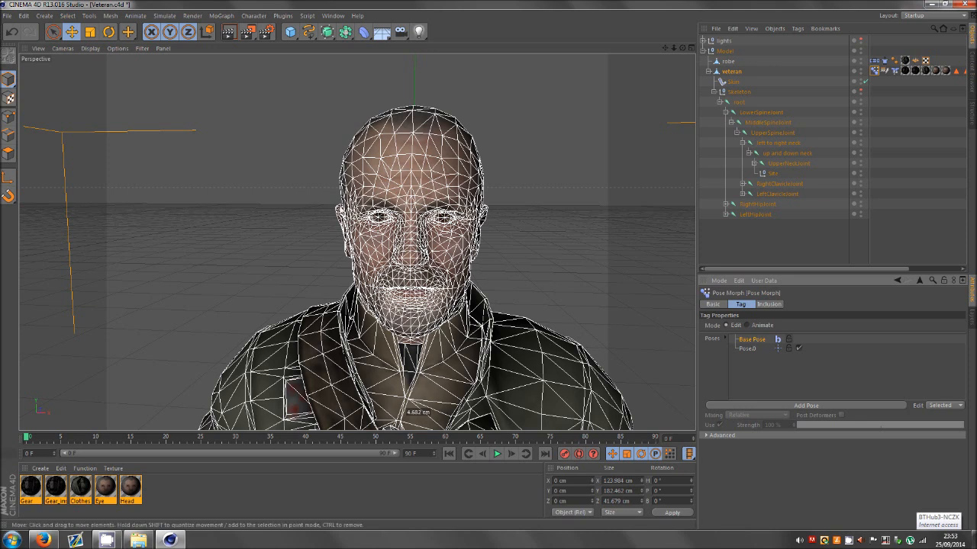
click(747, 350)
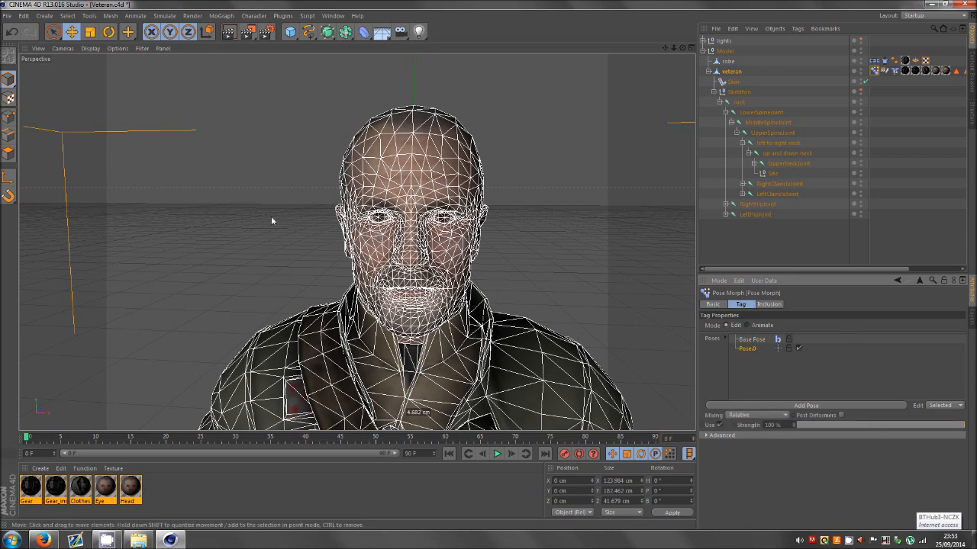
- Switch to point editing, reselect the veteran mesh, and reopen its Pose Morph tag with Pose.0 active
click(9, 117)
scroll(321, 192, up, 5)
scroll(476, 207, up, 2)
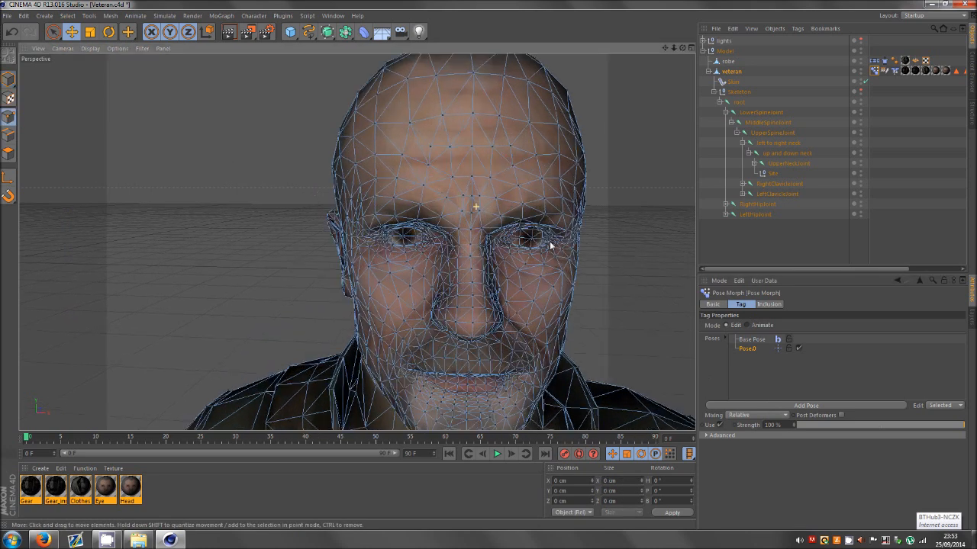
scroll(304, 205, down, 3)
scroll(441, 239, up, 3)
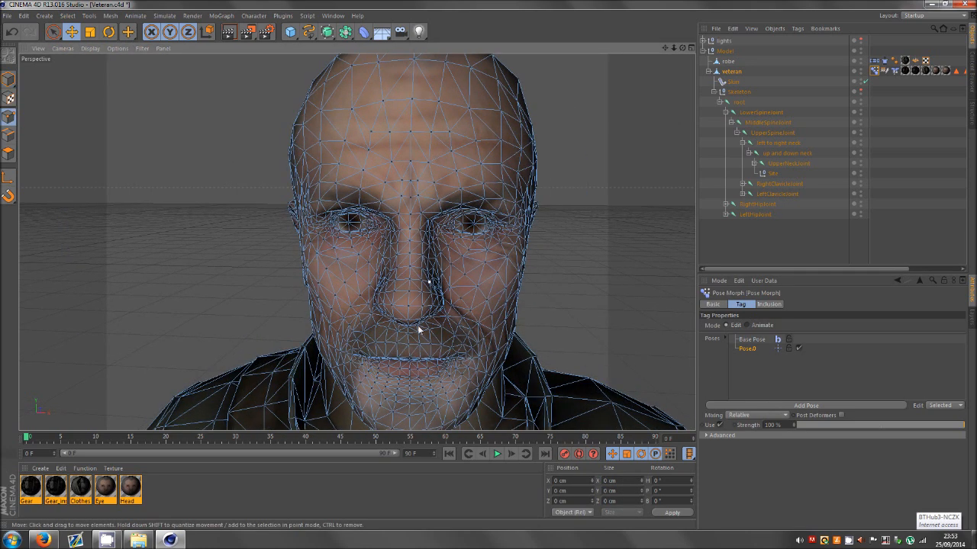
scroll(417, 325, down, 4)
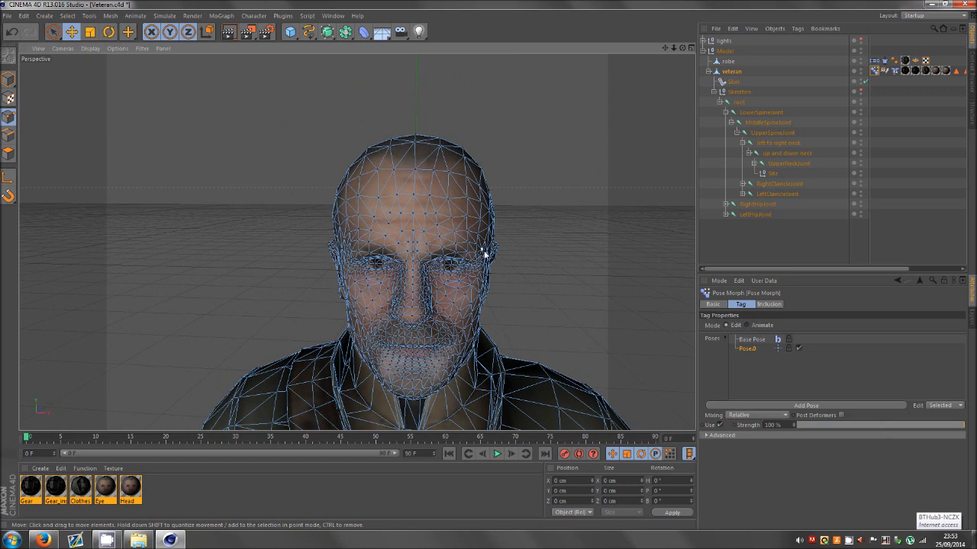
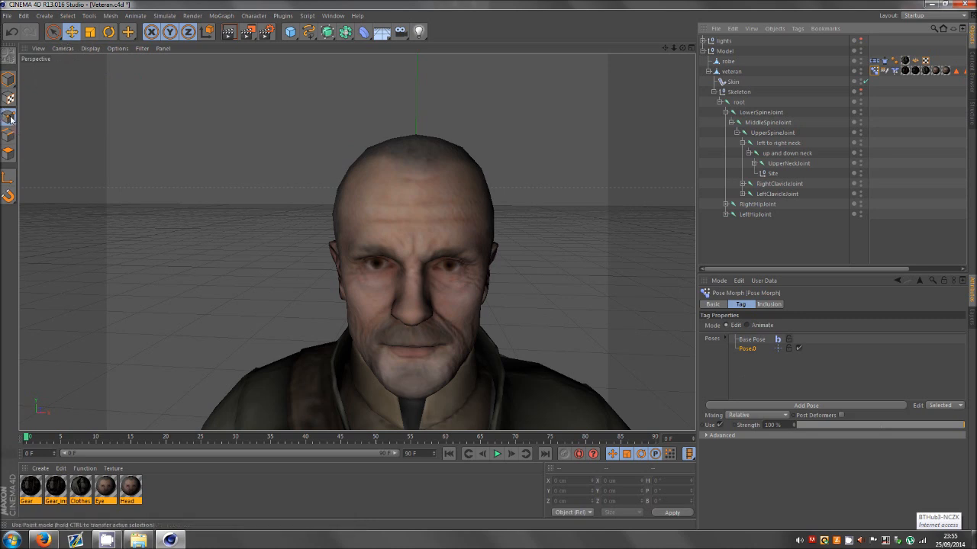
click(71, 31)
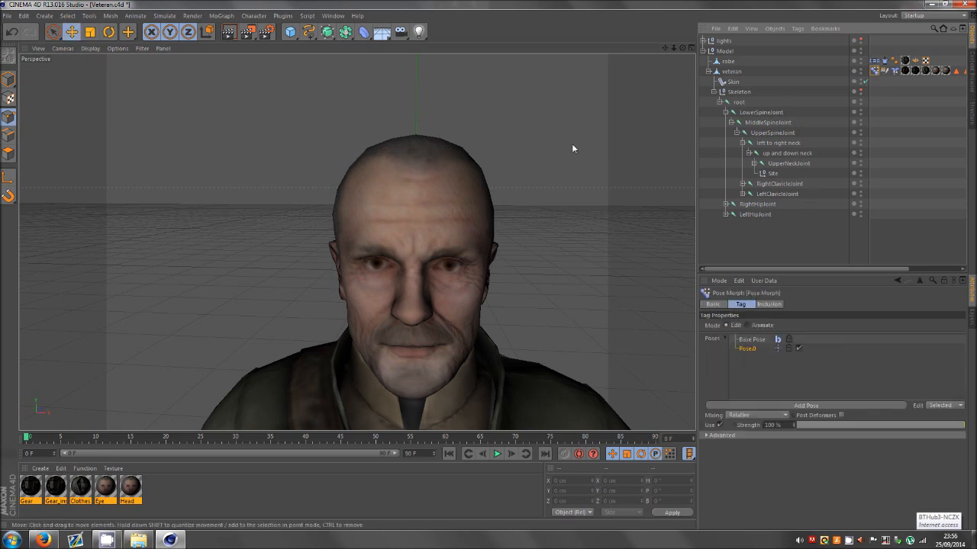
click(344, 362)
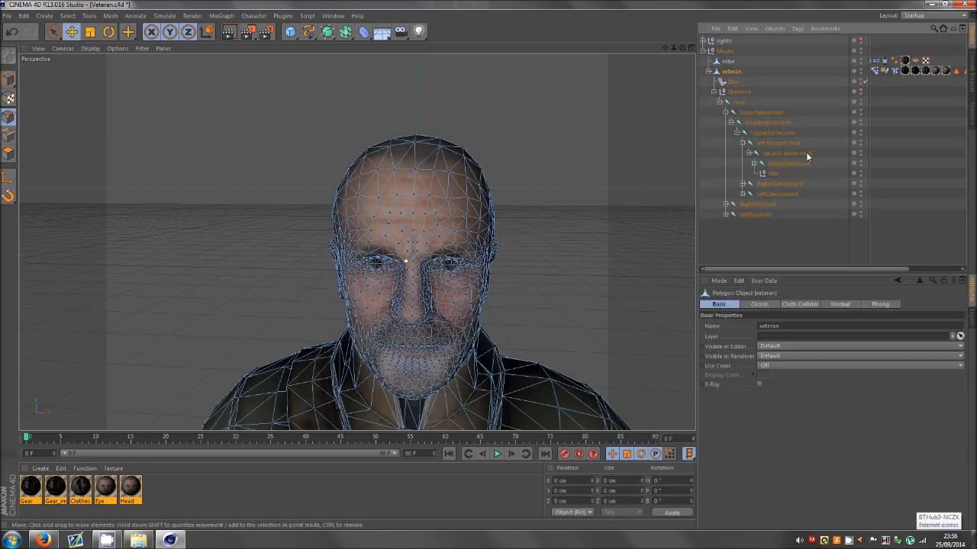
scroll(316, 212, up, 3)
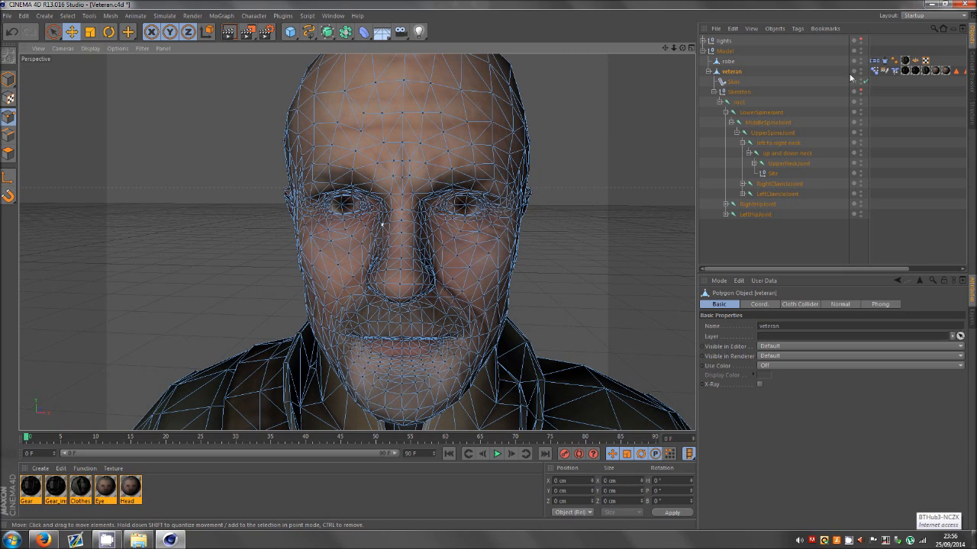
click(875, 70)
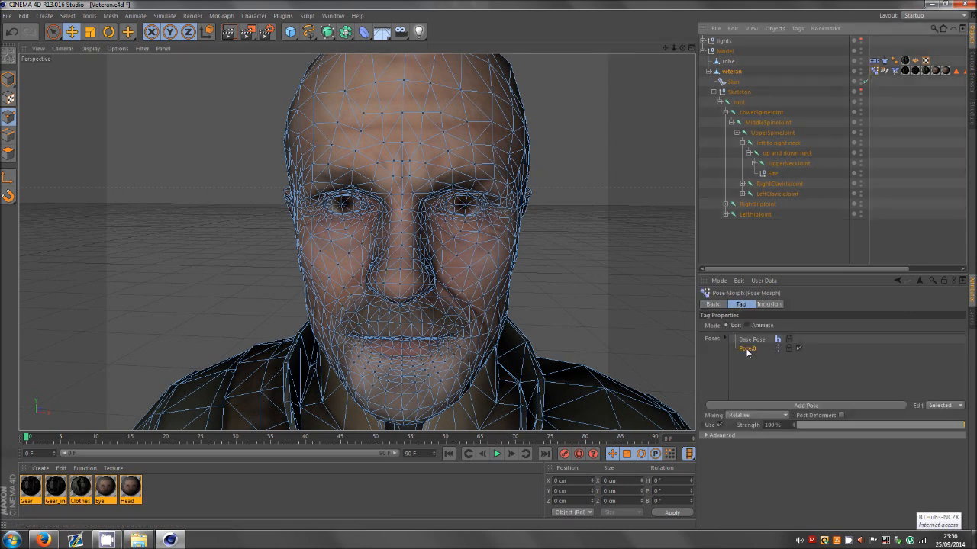
- Try to pick the middle lower-eyelid point of the veteran's right eye with the Move tool, and undo it
scroll(290, 197, up, 5)
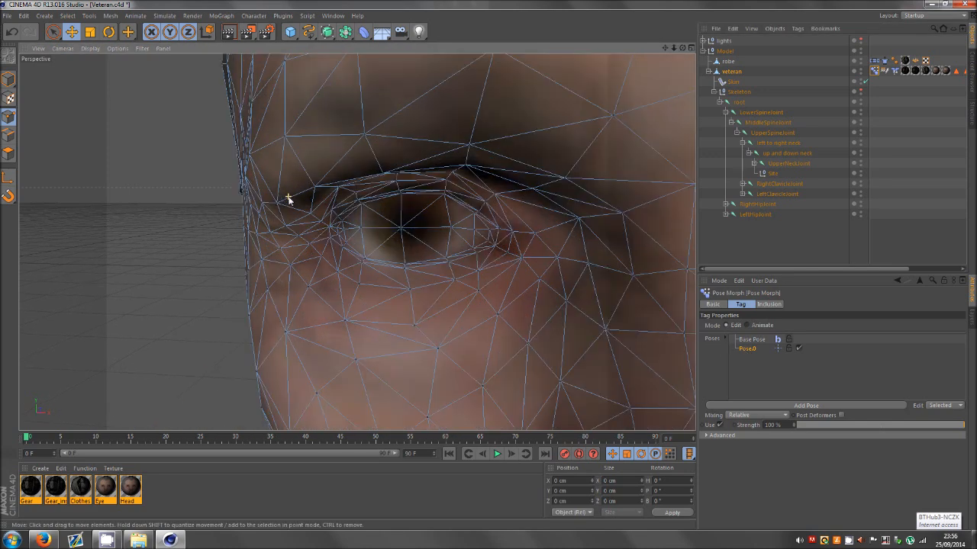
scroll(290, 197, down, 3)
scroll(420, 283, down, 2)
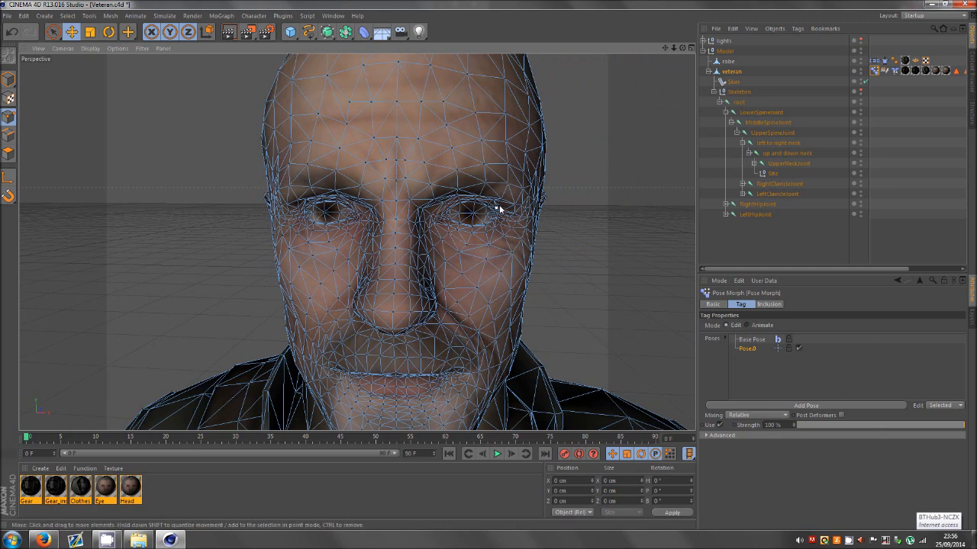
scroll(279, 200, up, 3)
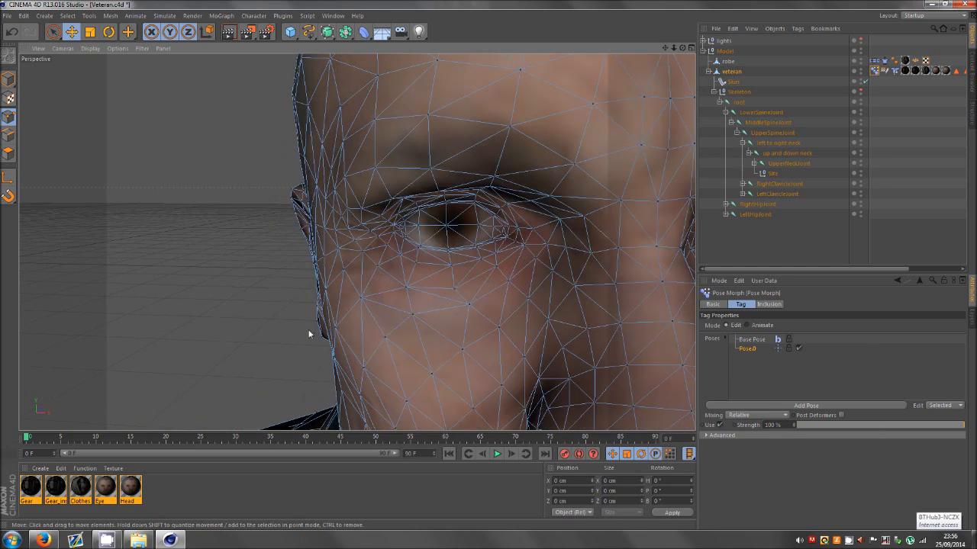
scroll(309, 333, down, 3)
scroll(461, 242, up, 3)
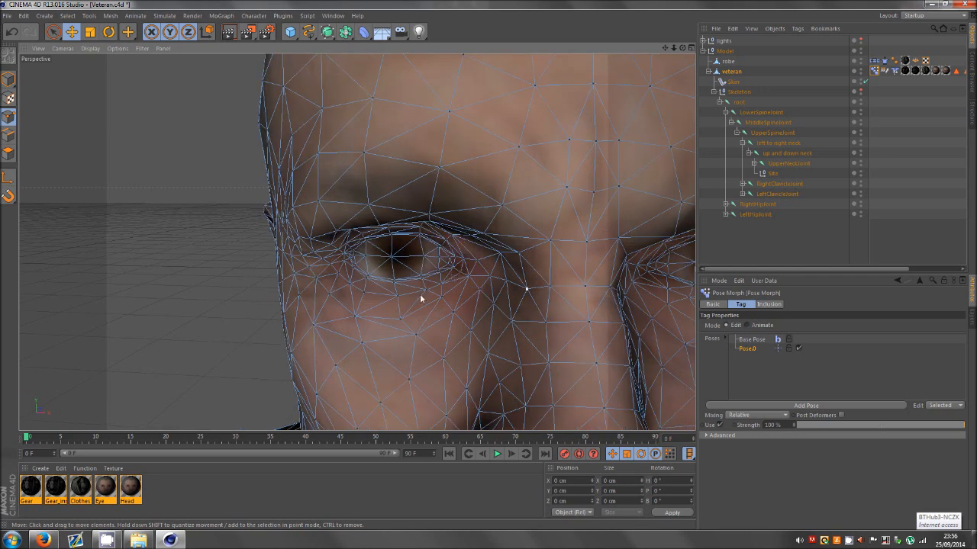
click(395, 281)
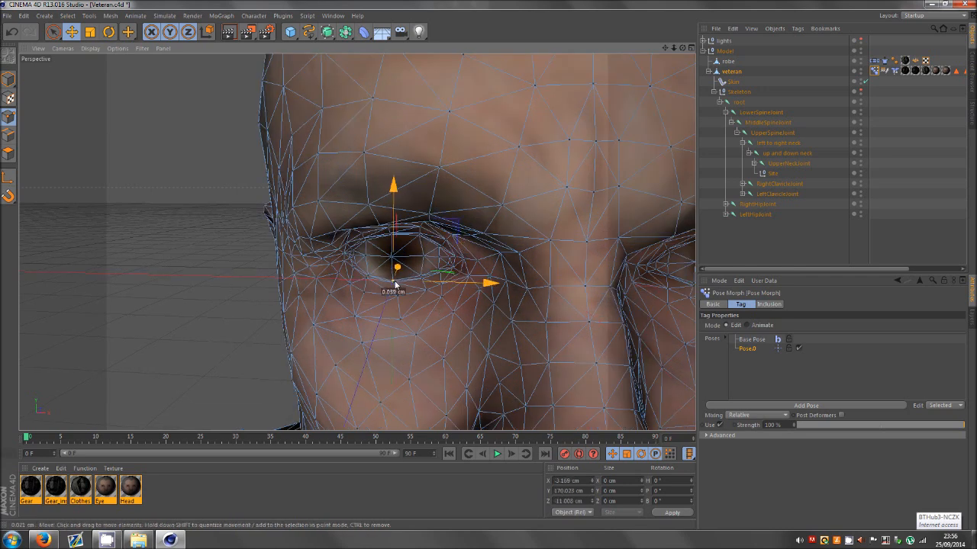
key(ctrl+z)
- Raise the middle and inner lower-eyelid points of the veteran's right eye vertically, picking them with Live Selection
key(9)
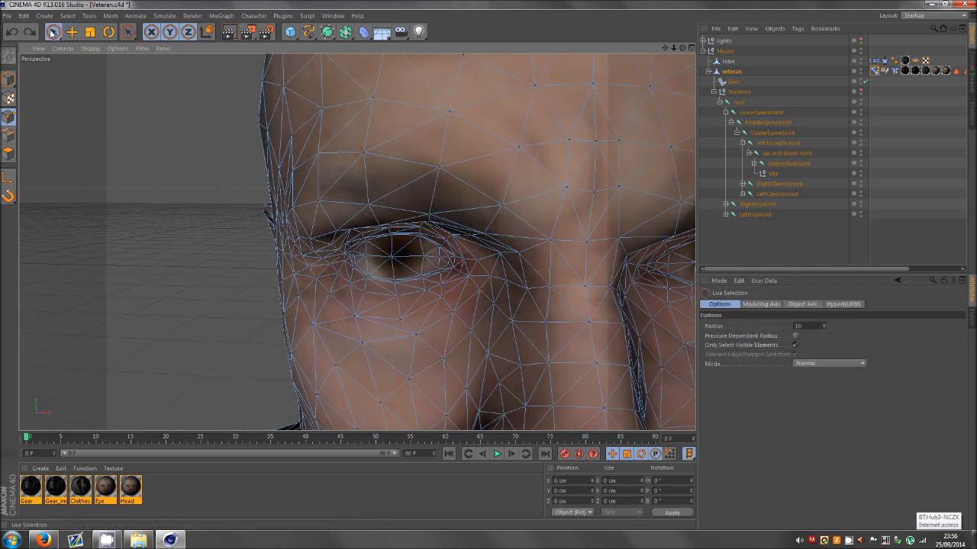
click(396, 281)
drag(394, 257, 394, 224)
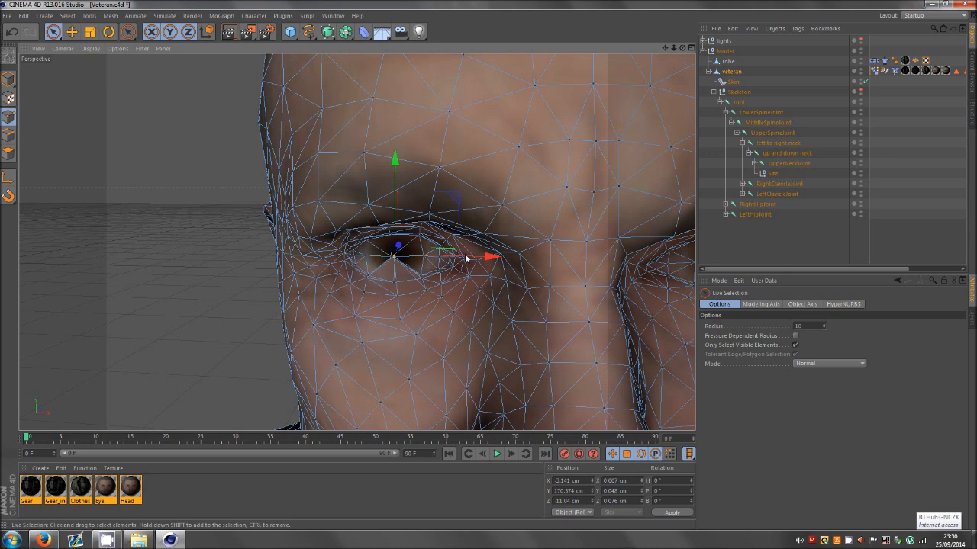
drag(465, 258, 462, 260)
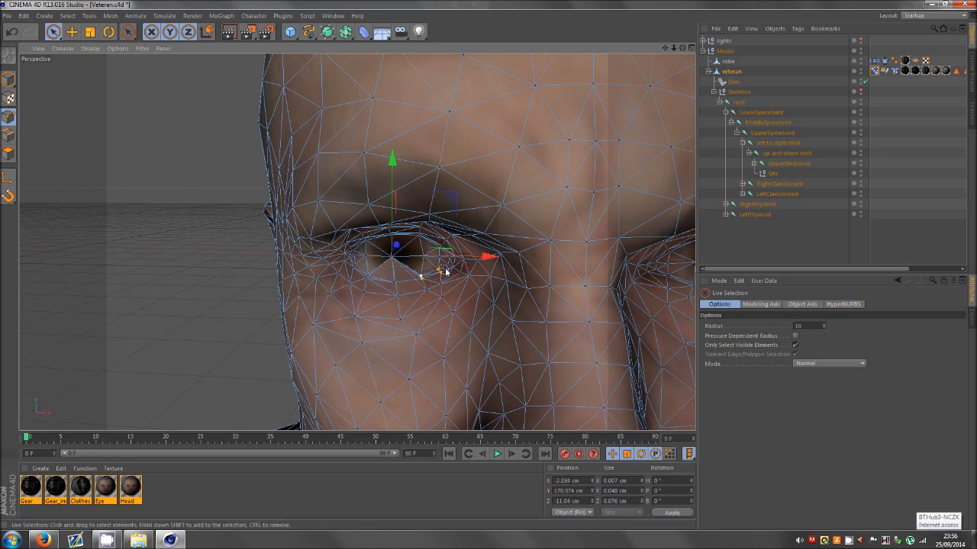
mouse_move(453, 271)
mouse_down()
mouse_move(437, 248)
mouse_move(439, 222)
mouse_move(433, 233)
mouse_move(424, 224)
mouse_up()
click(423, 262)
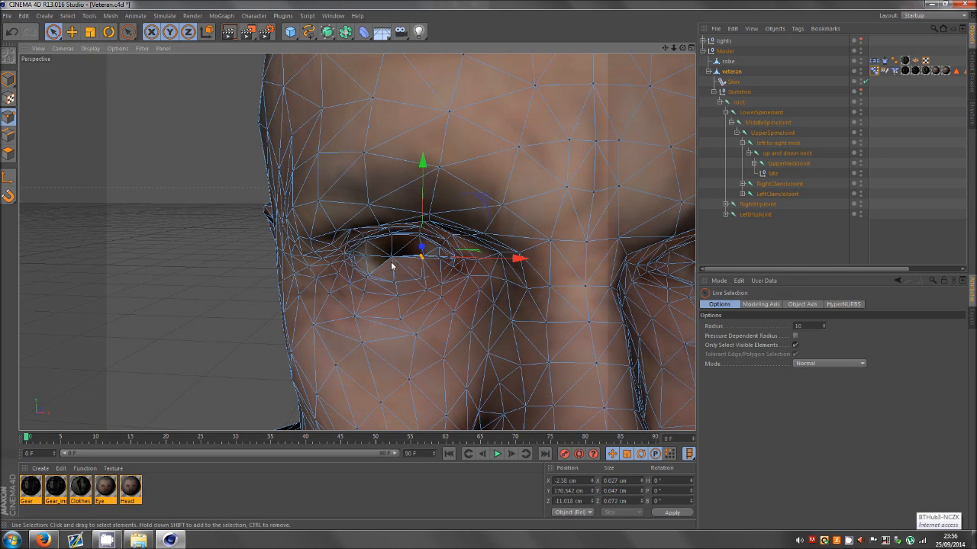
- Raise the outer lower-eyelid points of the right eye toward the level of the middle ones
click(343, 259)
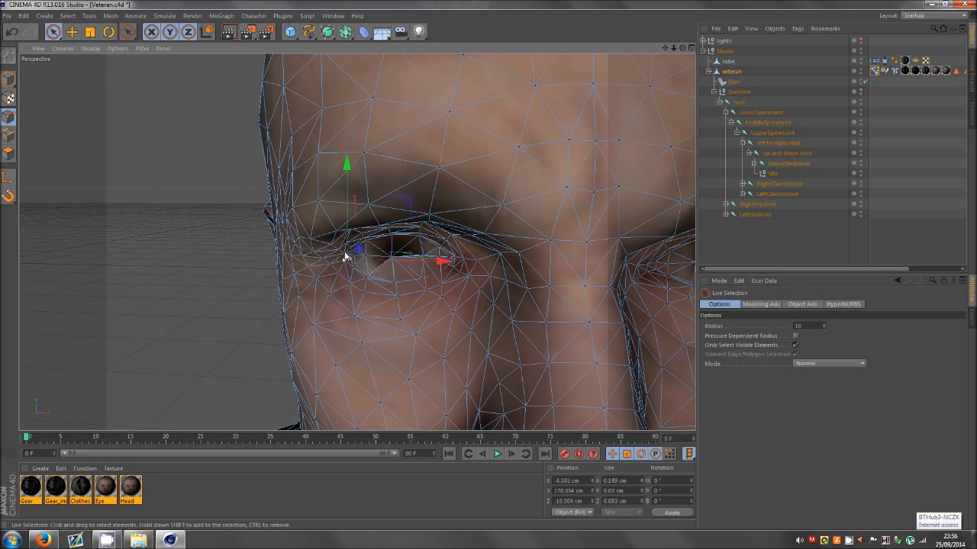
drag(348, 231, 349, 225)
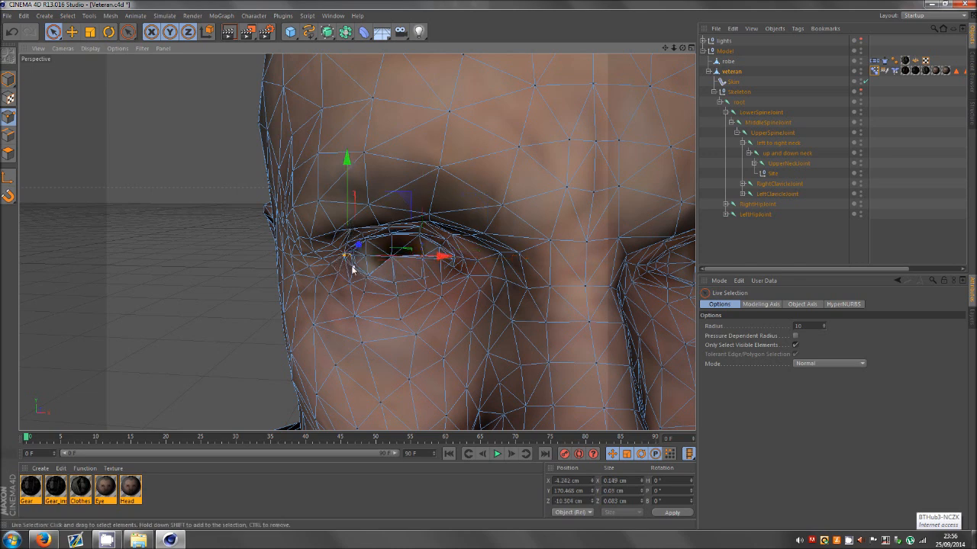
drag(367, 275, 363, 222)
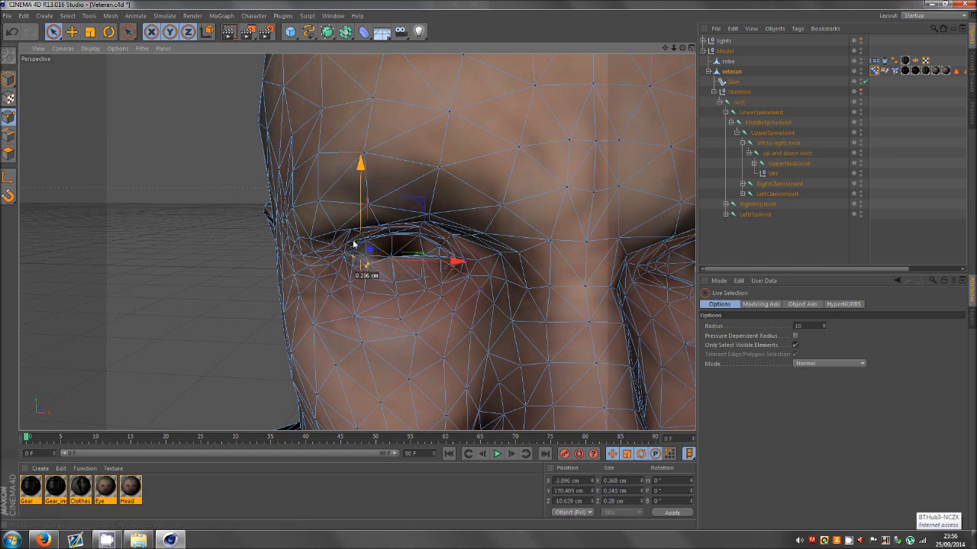
- Disable Only Select Visible Elements, raise the overlapping lower-lid points near the outer corner into line, and re-enable the option
click(348, 265)
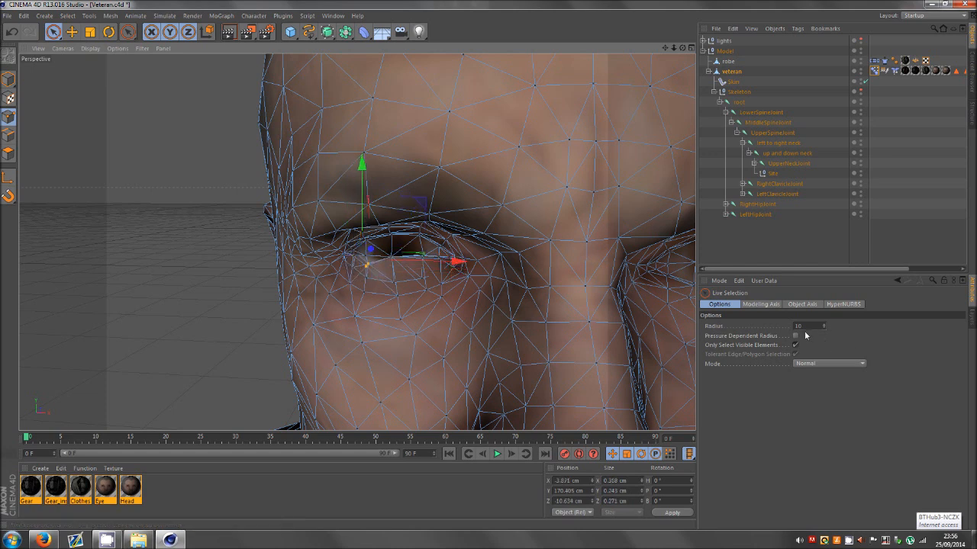
click(795, 344)
click(353, 259)
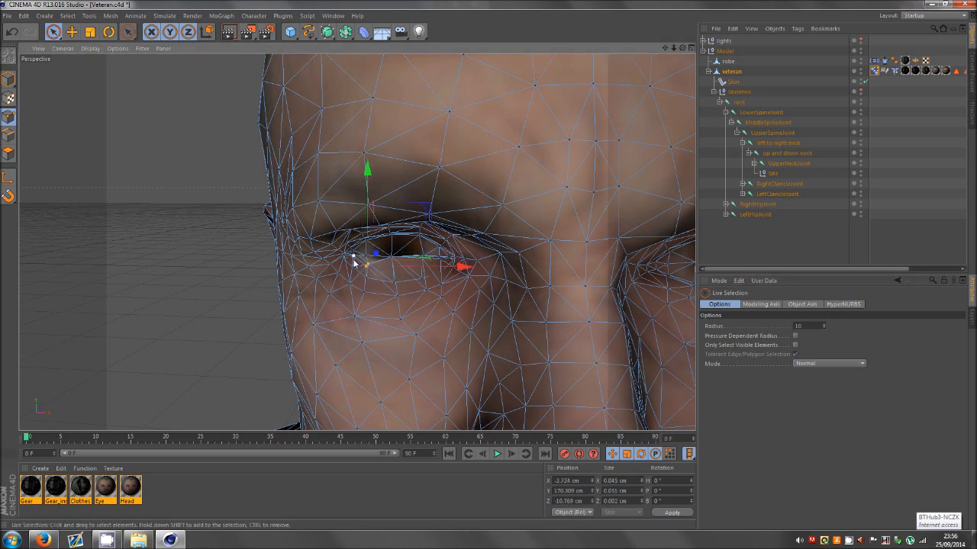
drag(371, 232, 371, 225)
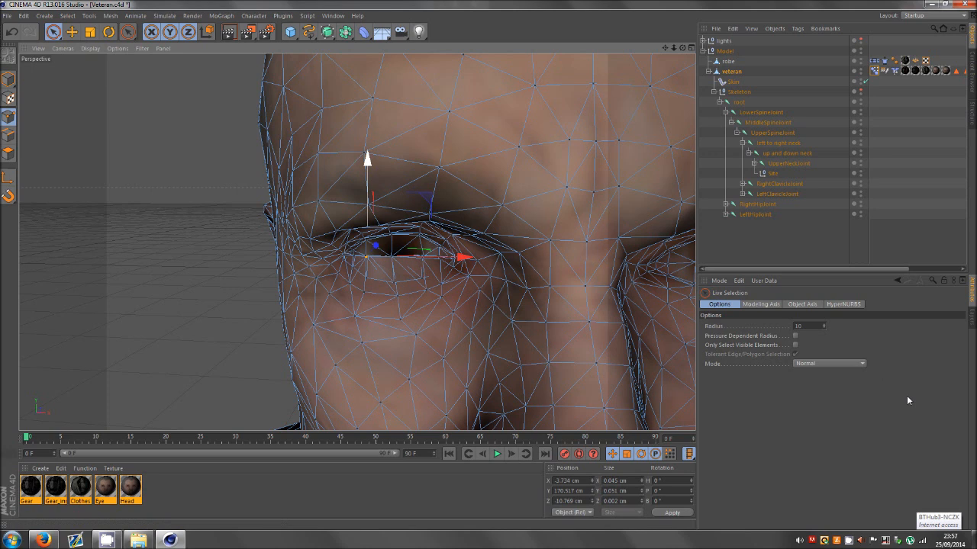
click(794, 346)
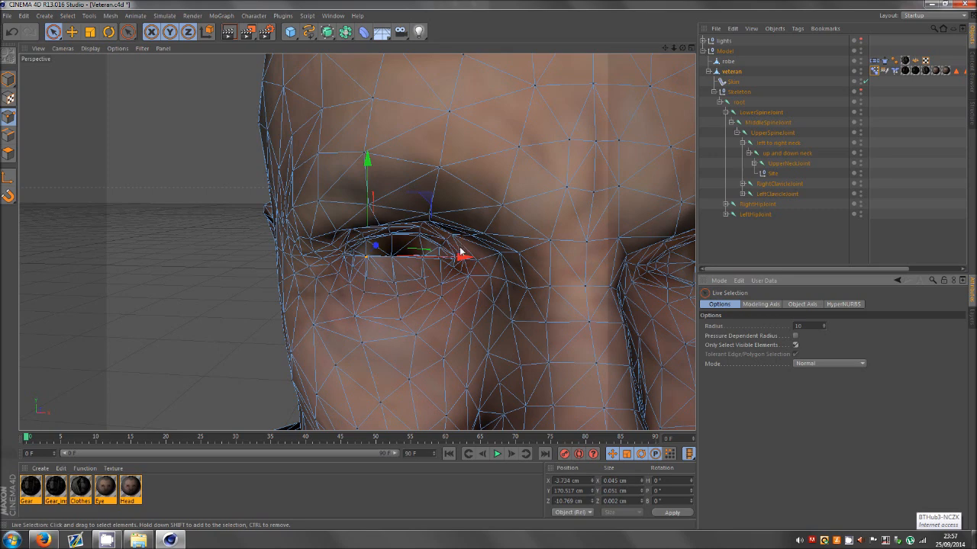
- Raise the row of points just below the right lower eyelid, and the next row beneath it, slightly
drag(683, 48, 480, 277)
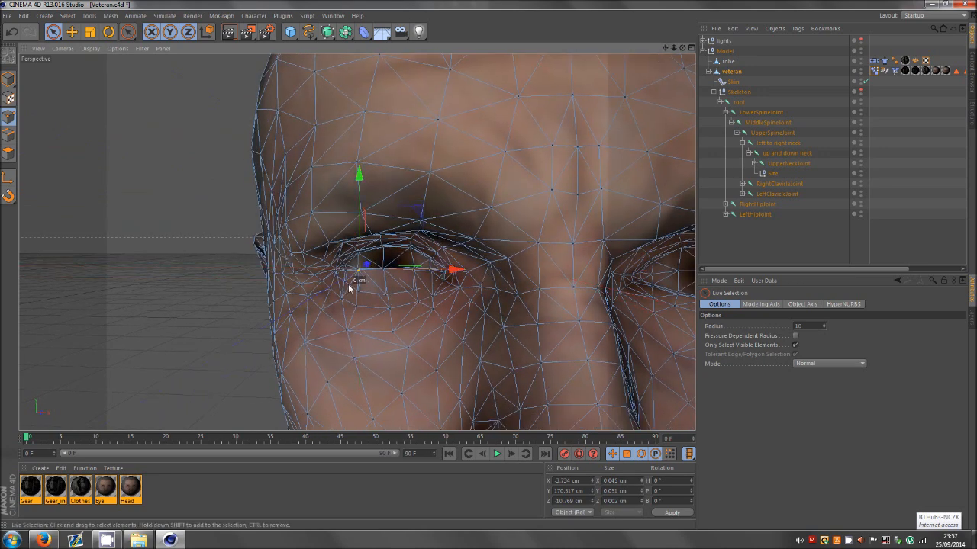
mouse_move(341, 299)
mouse_down()
mouse_move(402, 310)
mouse_move(433, 296)
mouse_up()
drag(387, 258, 388, 249)
drag(355, 334, 402, 329)
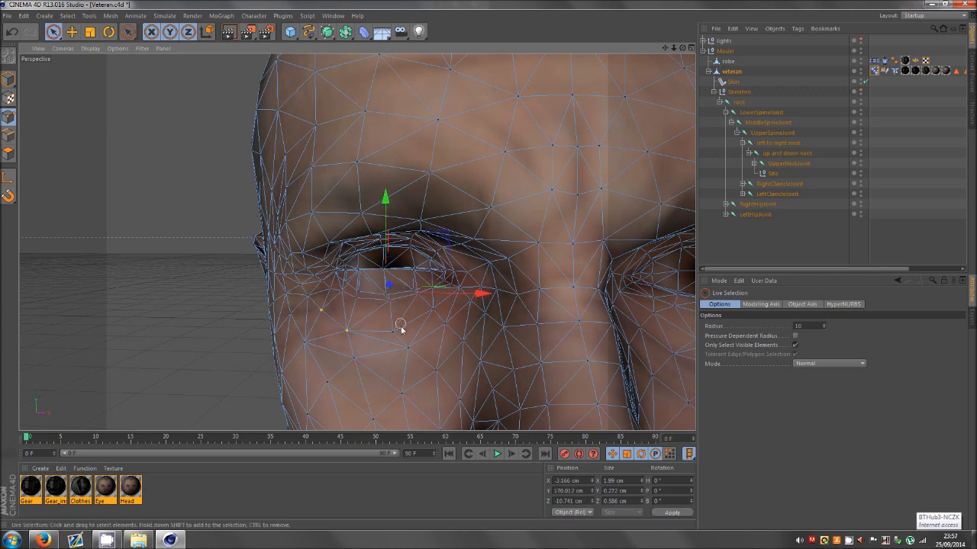
click(432, 311)
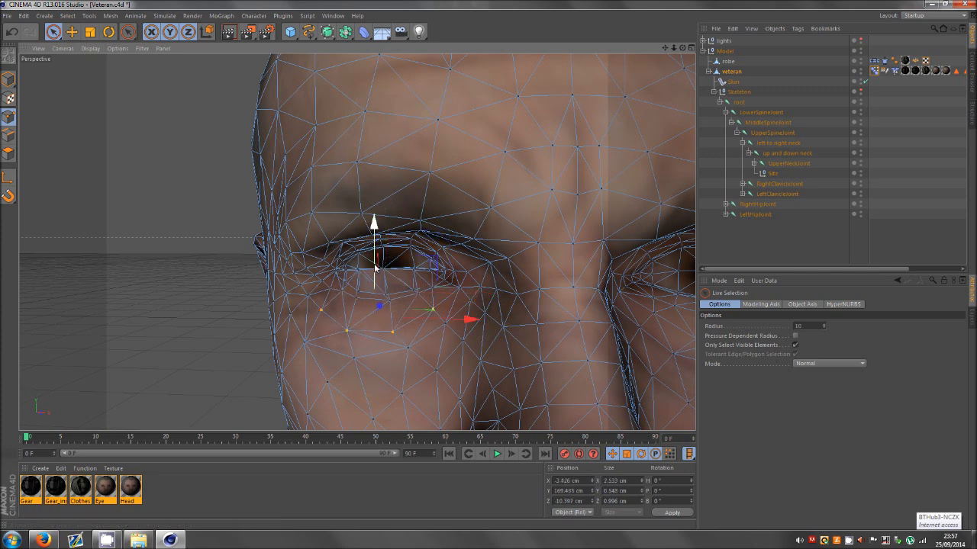
drag(375, 268, 375, 261)
- Nudge up the upper-cheek row below the right eye, the points beside its outer corner, and those under the lid
click(362, 359)
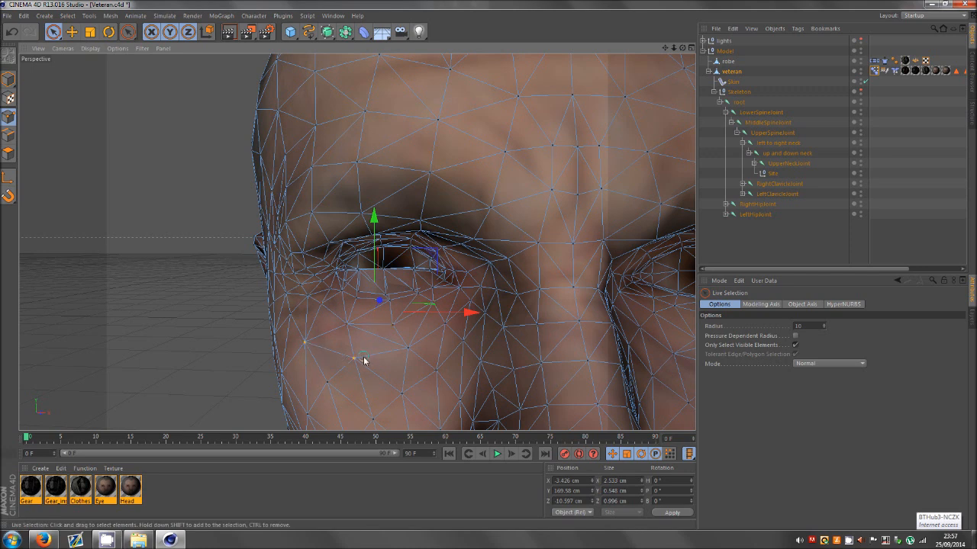
shift+click(448, 322)
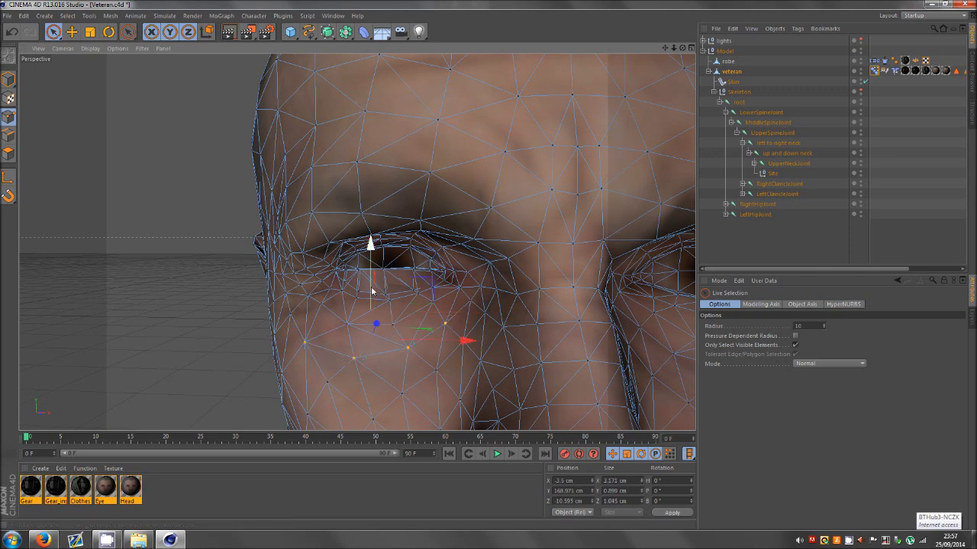
drag(372, 288, 374, 283)
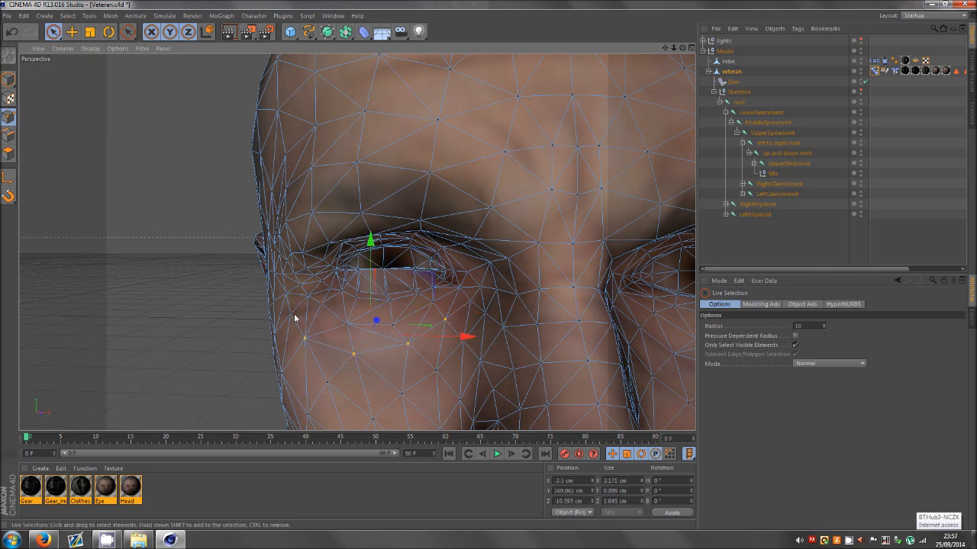
drag(292, 313, 287, 260)
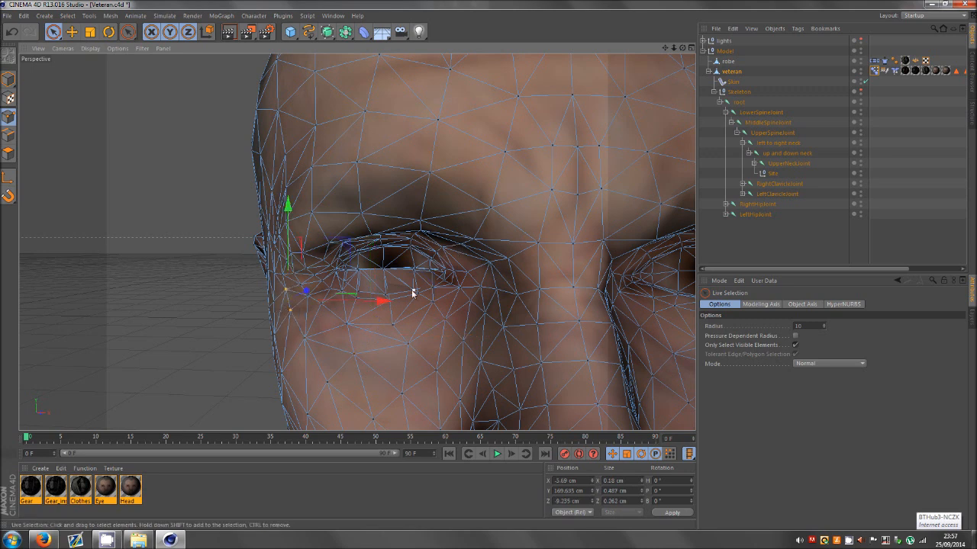
drag(353, 288, 357, 291)
mouse_move(388, 252)
mouse_down()
mouse_move(388, 240)
mouse_move(392, 248)
mouse_up()
- With Only Select Visible Elements temporarily off, raise the single point at the right eye's outer lower corner slightly
click(348, 284)
click(795, 345)
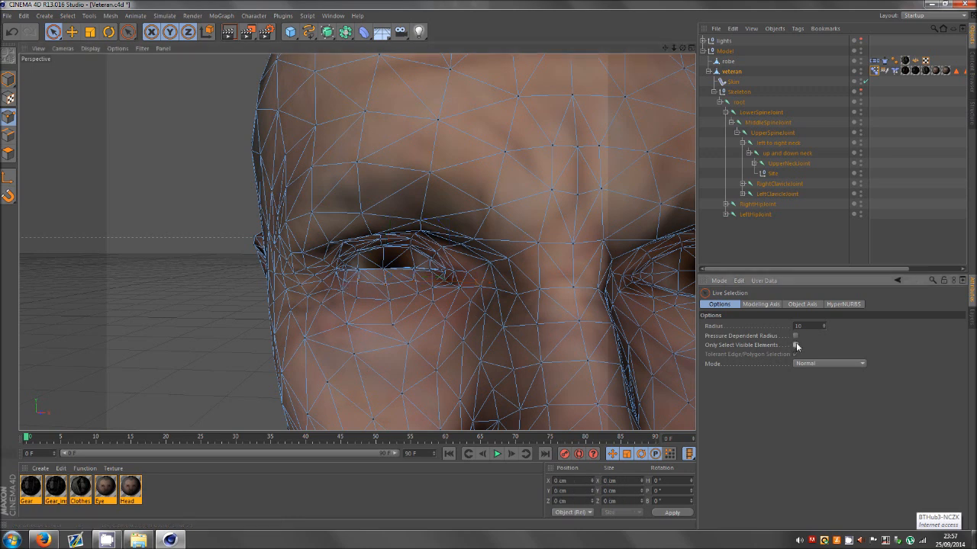
click(344, 276)
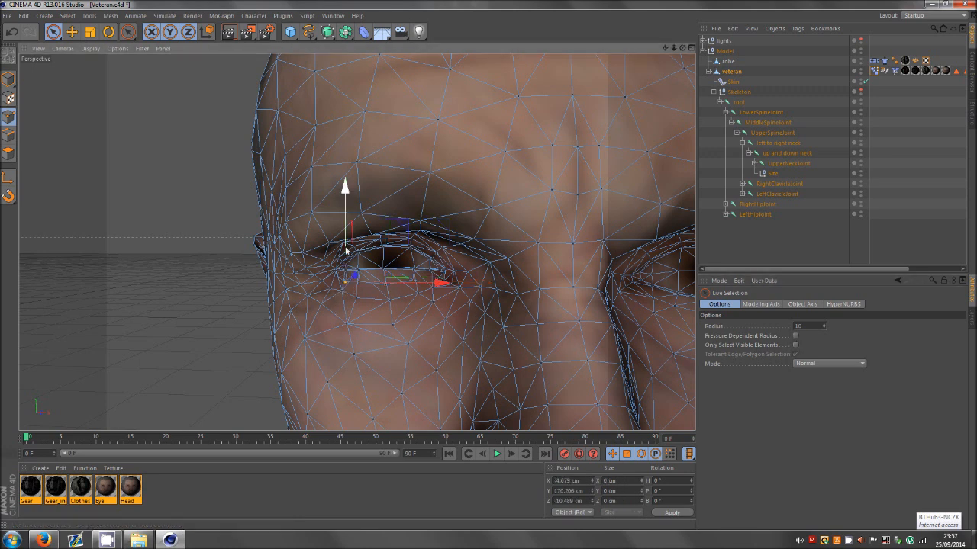
drag(345, 252, 346, 248)
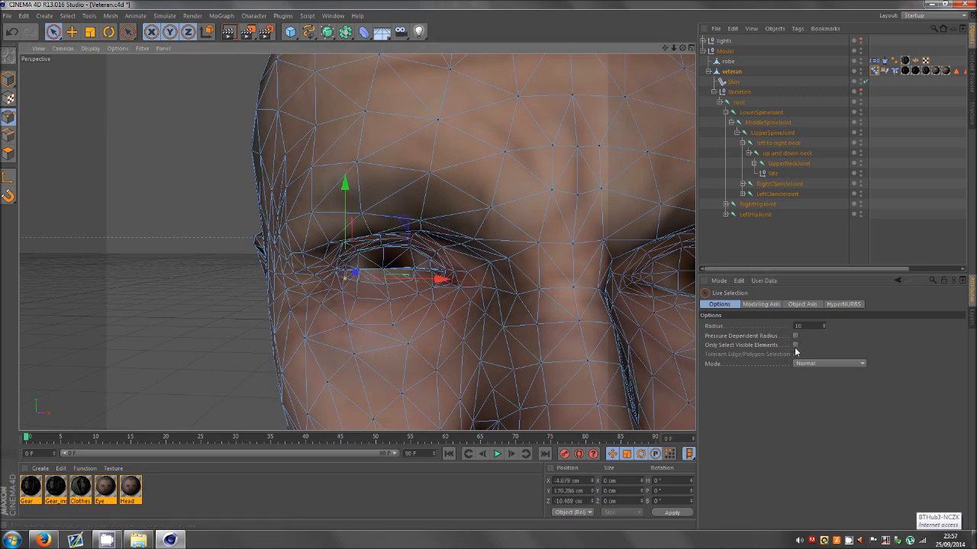
click(795, 345)
- Check the shaded lower lid without the wireframe, reselect the veteran mesh, and raise the right eye's inner lower-corner point
click(890, 159)
scroll(372, 224, up, 5)
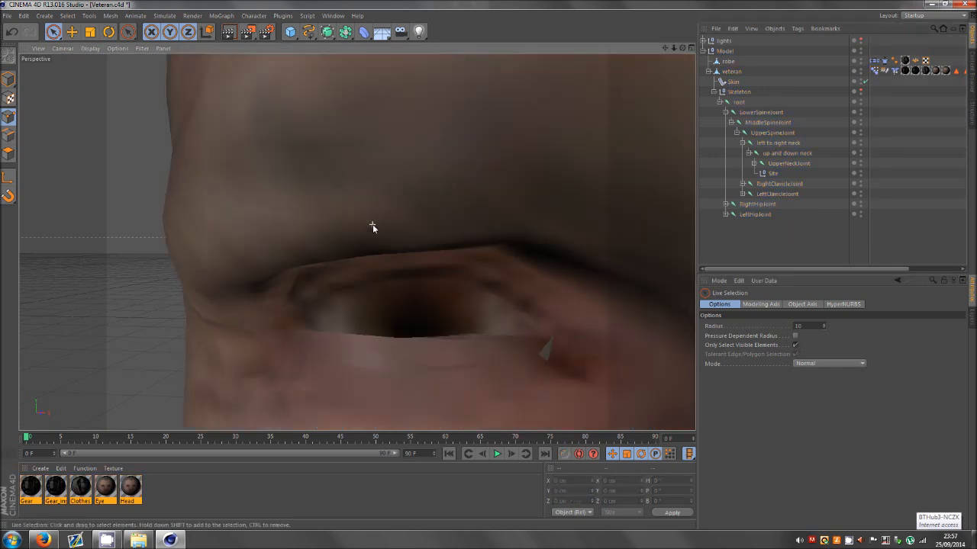
scroll(372, 224, down, 5)
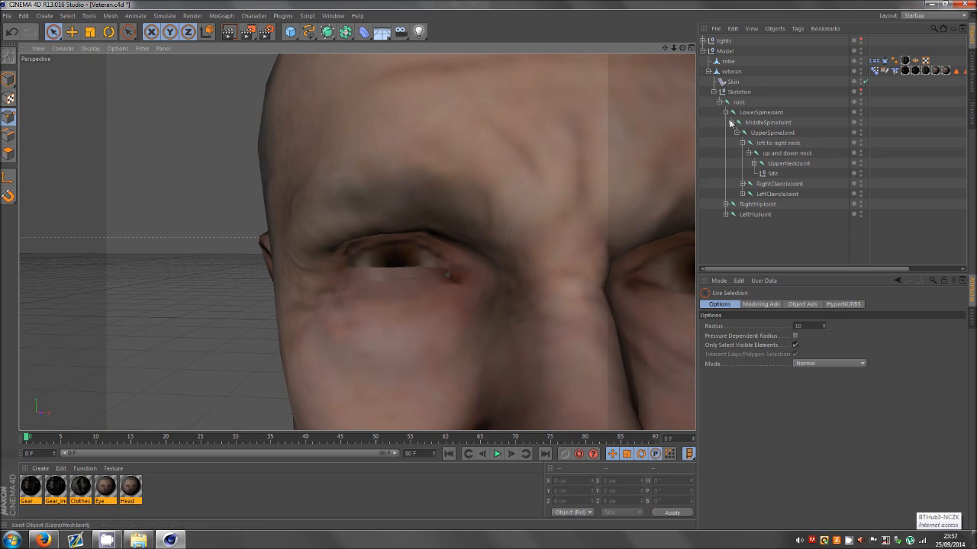
click(731, 71)
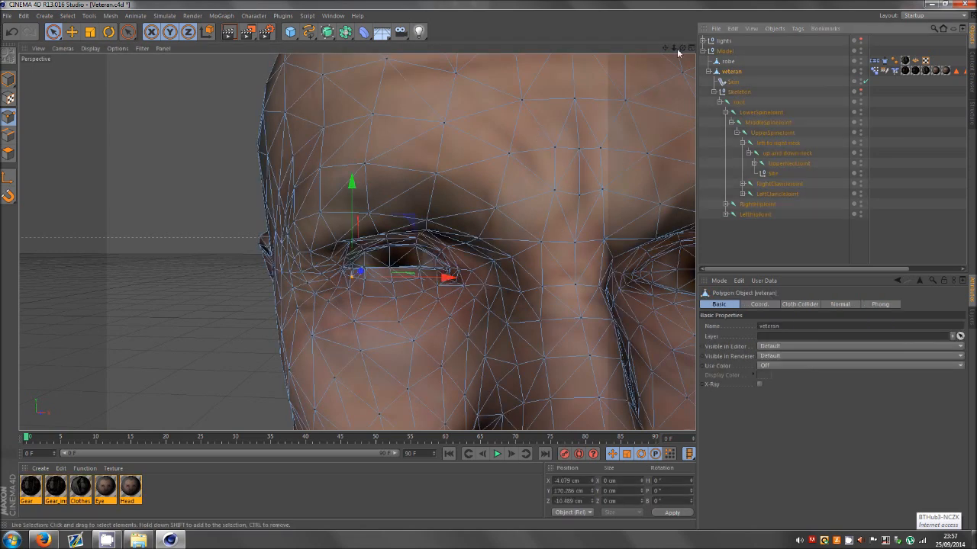
mouse_move(674, 49)
mouse_down()
mouse_move(683, 52)
mouse_move(675, 53)
mouse_up()
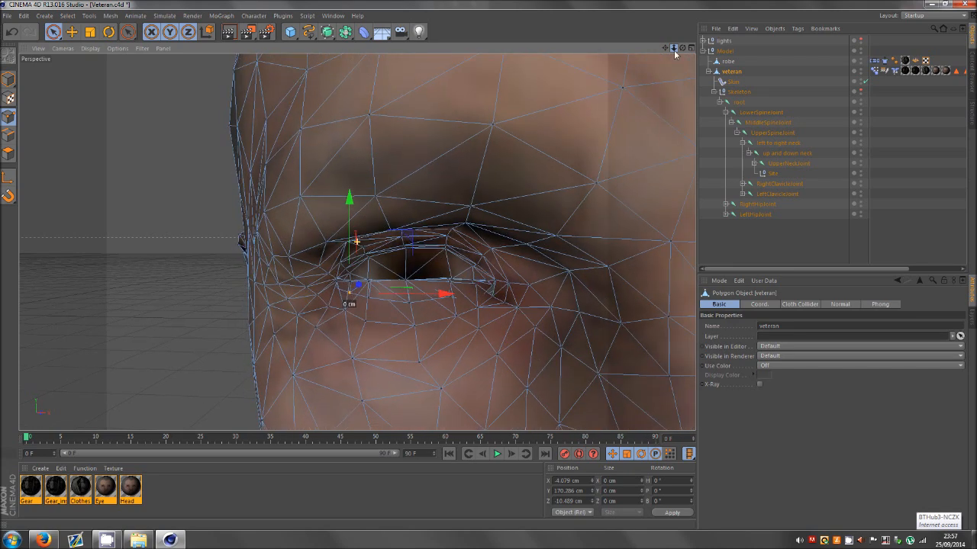
click(493, 296)
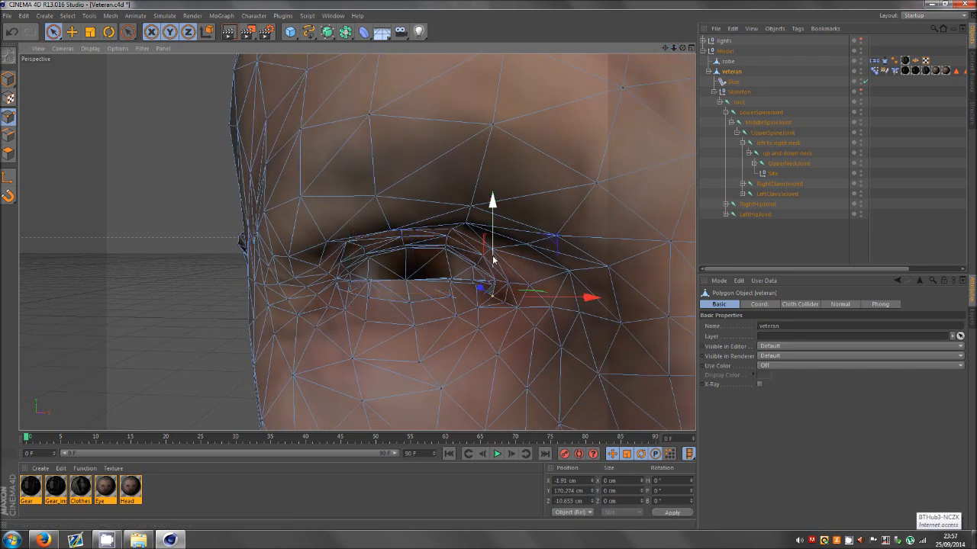
drag(492, 260, 495, 247)
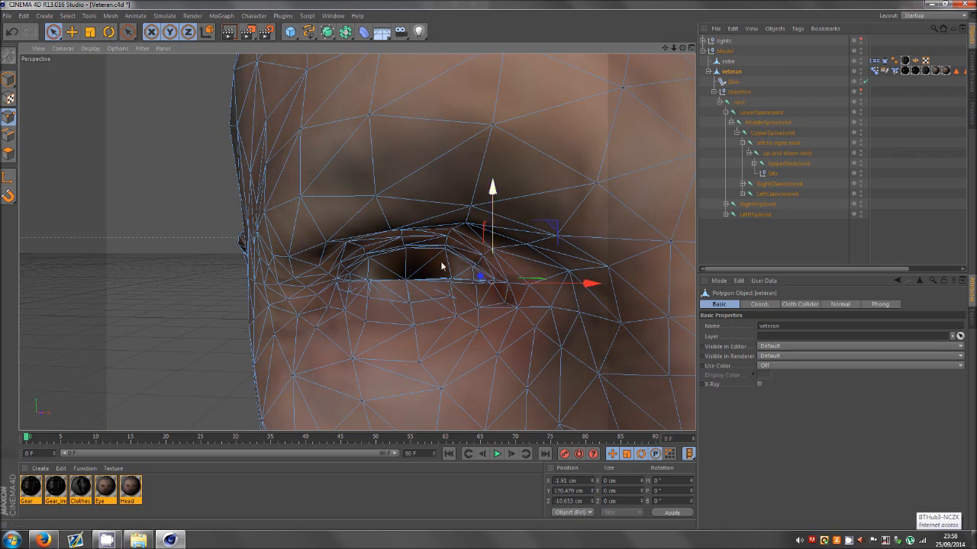
- Check the whole face, reselect the veteran mesh, and lower the right eye's outer and middle upper-eyelid points onto the lower lid
click(776, 232)
drag(676, 48, 489, 264)
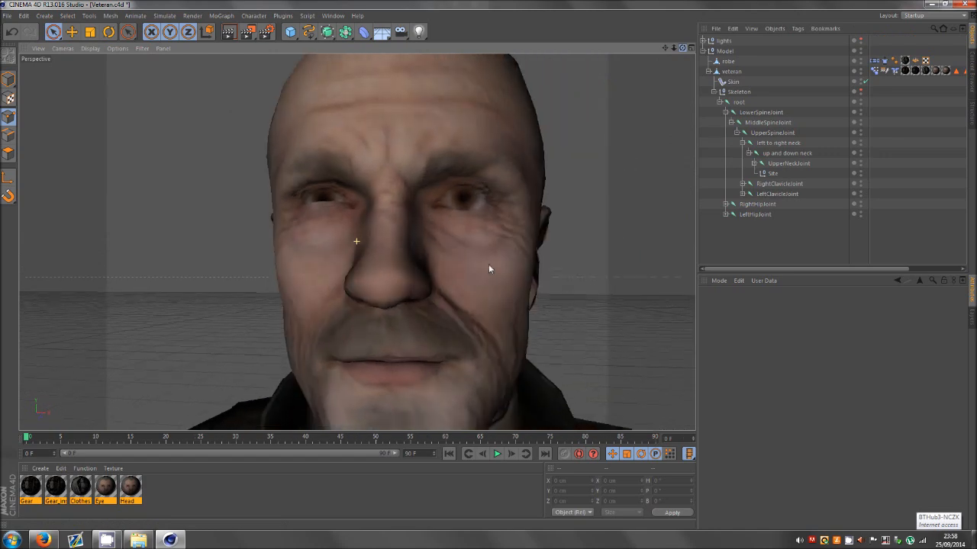
click(731, 70)
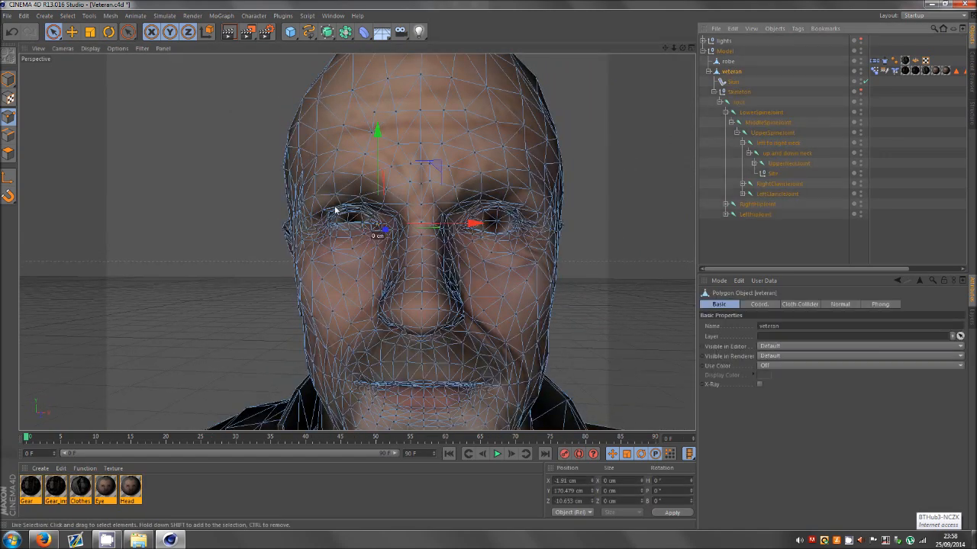
scroll(335, 210, up, 6)
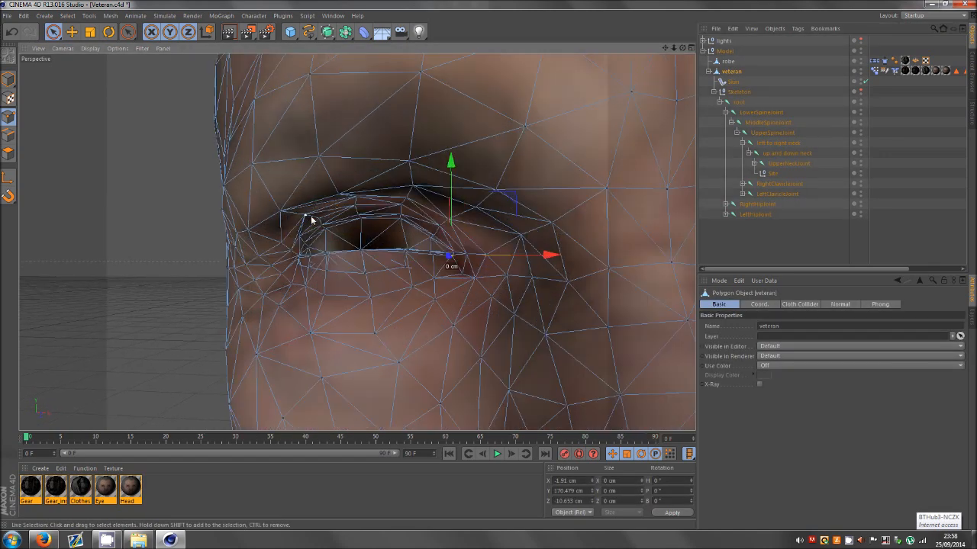
mouse_move(327, 228)
mouse_down()
mouse_move(307, 215)
mouse_move(316, 193)
mouse_move(324, 206)
mouse_move(364, 213)
mouse_up()
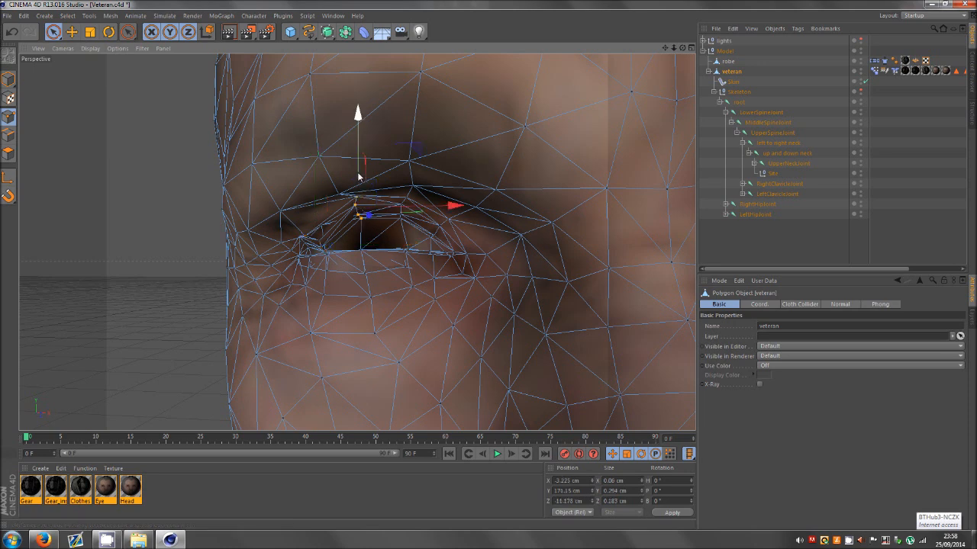
mouse_move(358, 173)
mouse_down()
mouse_move(366, 207)
mouse_move(400, 219)
mouse_up()
drag(405, 174, 405, 207)
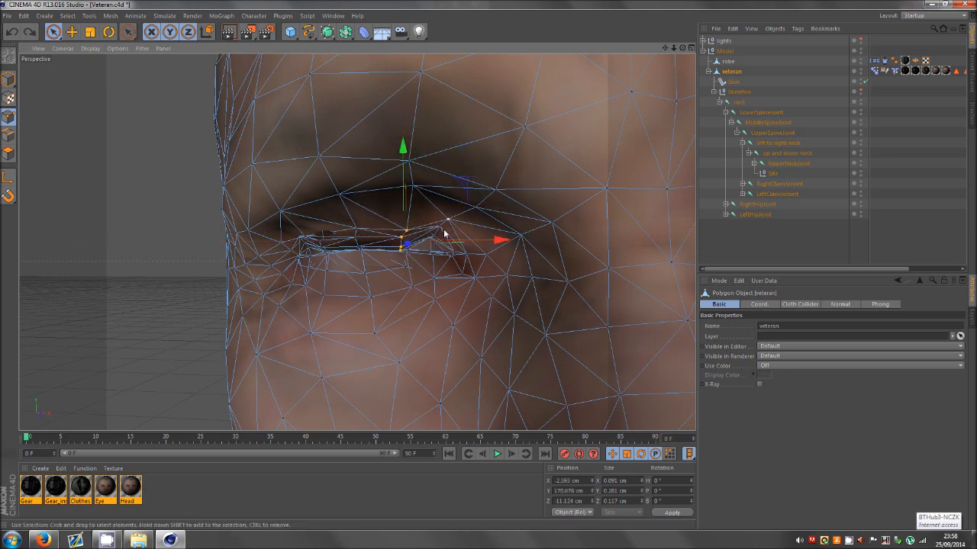
- Lower the right eye's inner upper-eyelid points onto the lower lid, and raise the outer-corner point by about 0.06 cm
click(433, 237)
drag(430, 241, 430, 241)
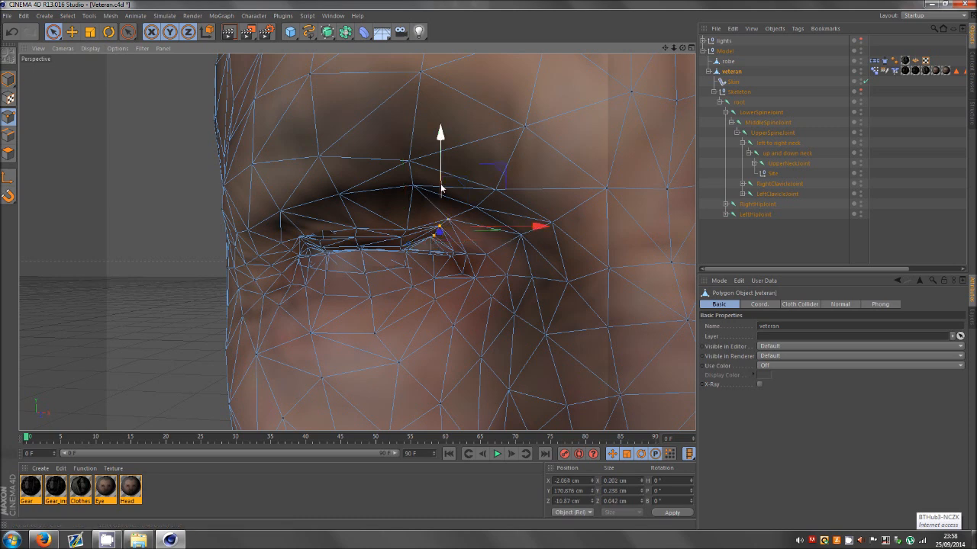
drag(441, 186, 441, 200)
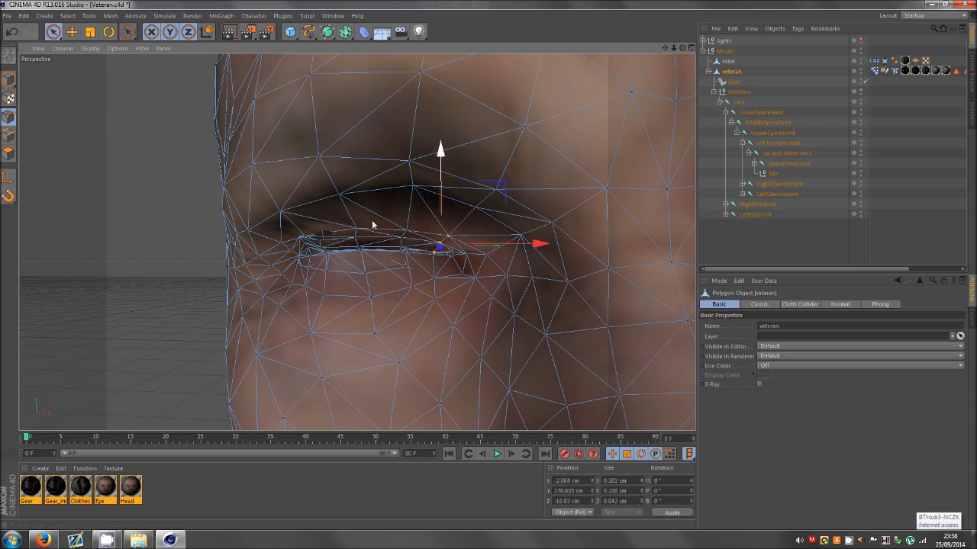
click(319, 243)
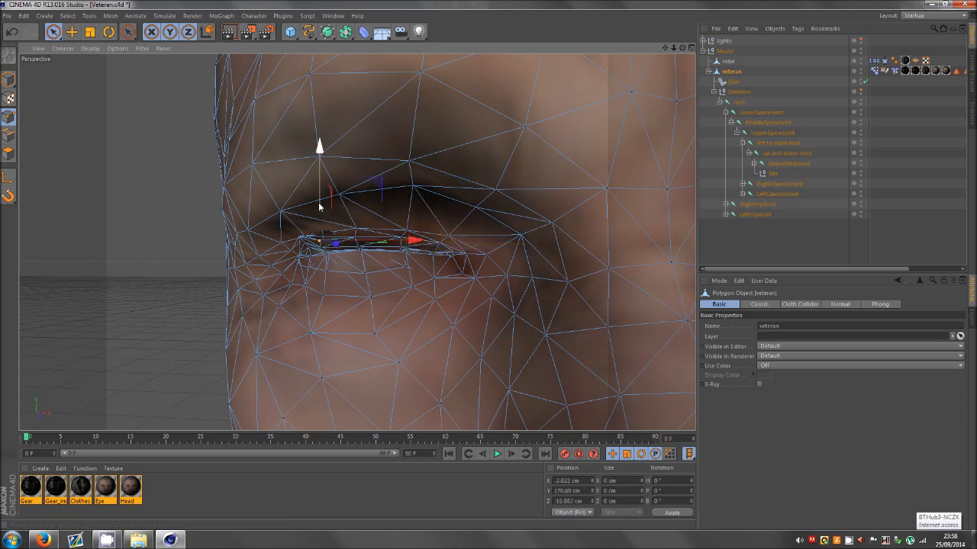
drag(318, 202, 326, 207)
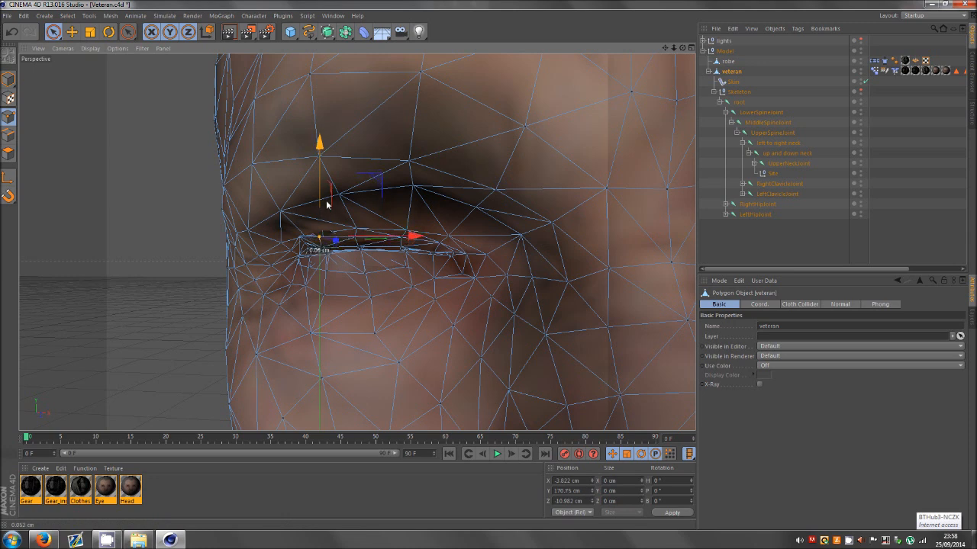
- Check the shaded closed eyelid, reselect the veteran mesh, and lower the crease row of points above the right eye
click(857, 244)
alt+right_drag(380, 283, 339, 246)
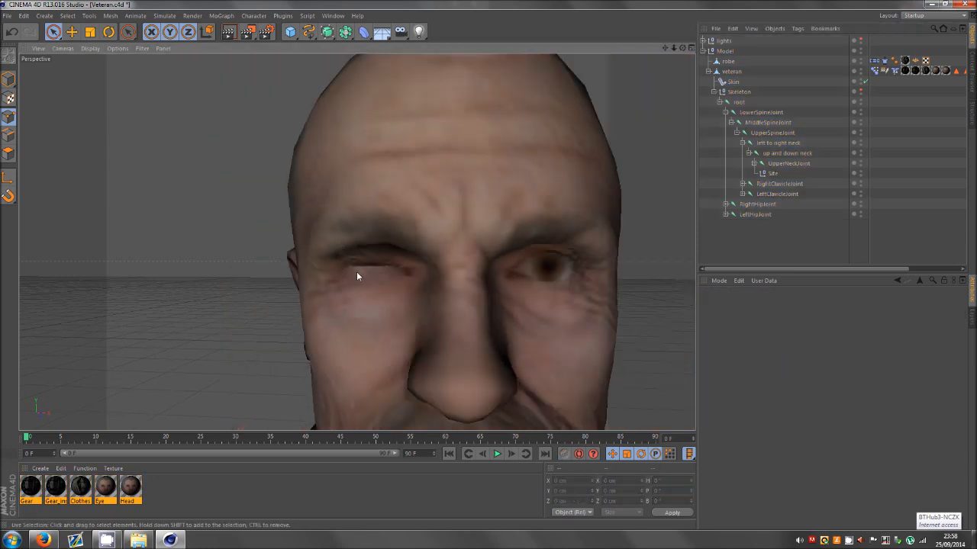
scroll(356, 278, down, 2)
scroll(334, 270, up, 5)
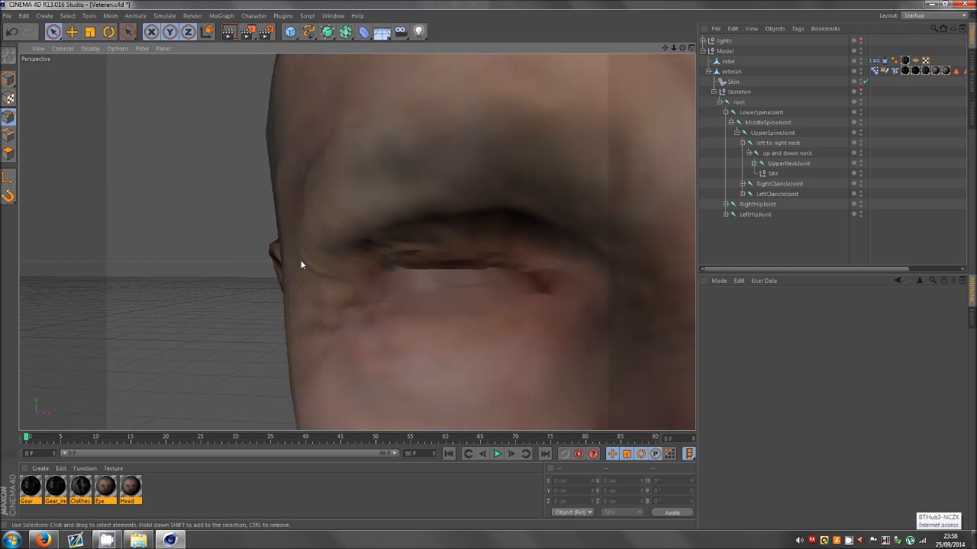
scroll(301, 262, down, 3)
scroll(380, 275, up, 2)
click(730, 71)
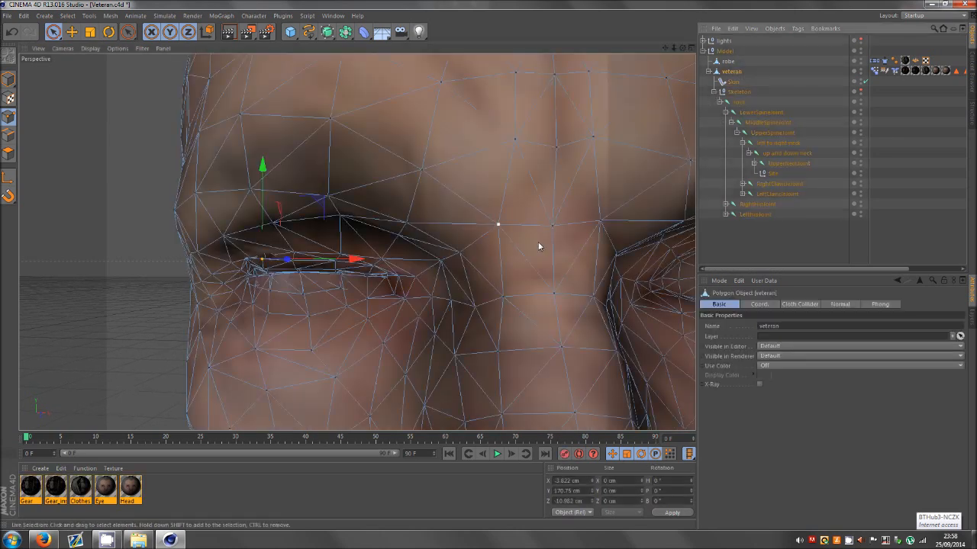
scroll(497, 218, down, 2)
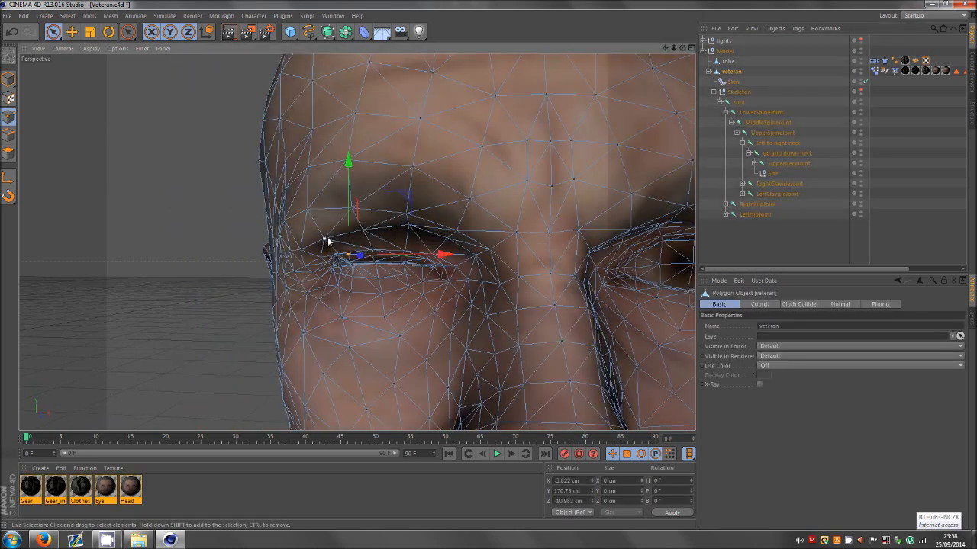
drag(369, 229, 455, 243)
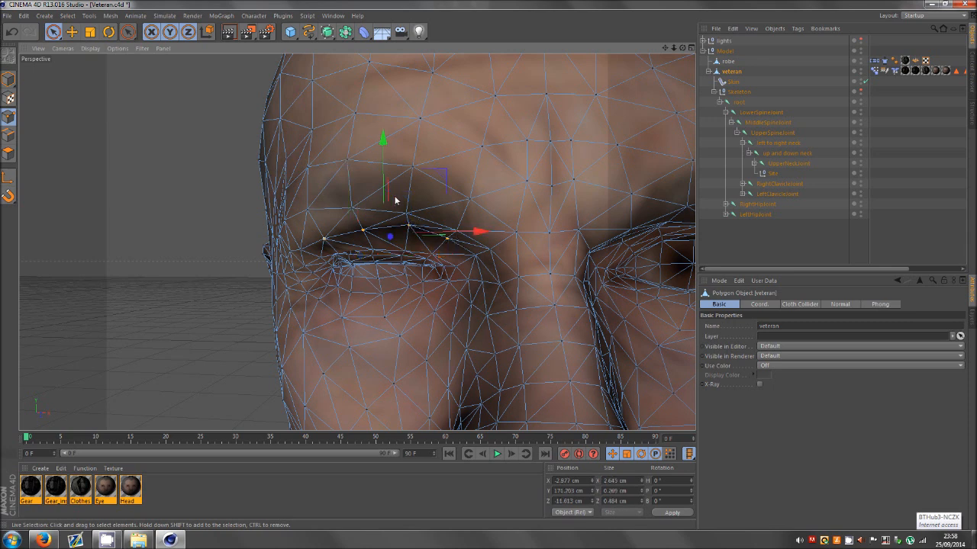
mouse_move(385, 190)
mouse_down()
mouse_move(455, 231)
mouse_move(406, 212)
mouse_up()
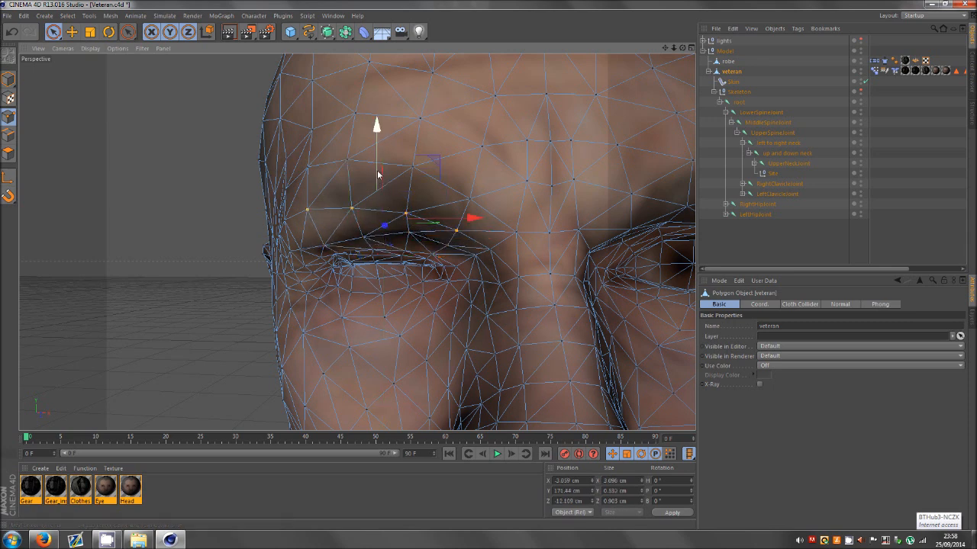
- Lower the three rows of points across the right eyebrow and lower forehead slightly
drag(378, 173, 379, 176)
mouse_move(308, 169)
mouse_down()
mouse_move(420, 167)
mouse_move(473, 208)
mouse_move(461, 198)
mouse_up()
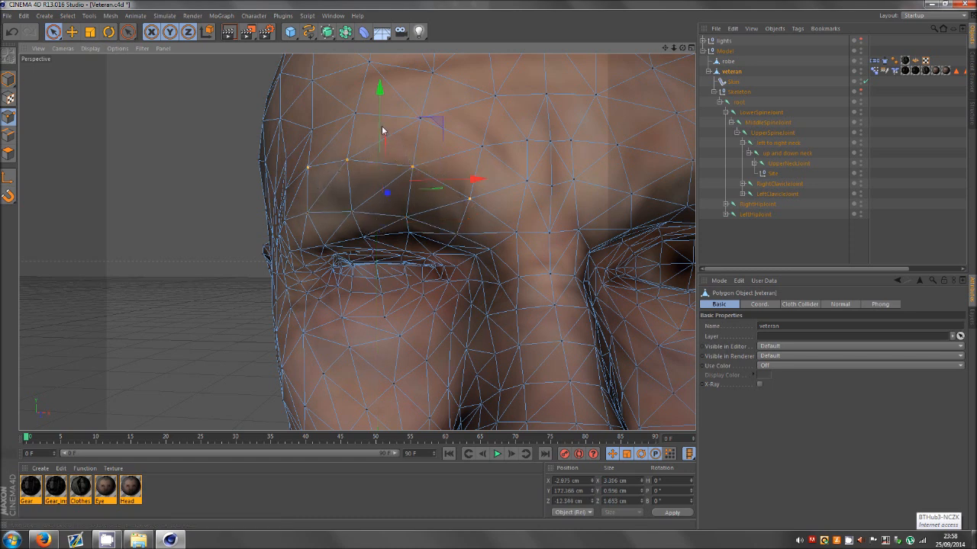
mouse_move(384, 132)
mouse_down()
mouse_move(305, 127)
mouse_move(415, 116)
mouse_up()
drag(486, 148, 485, 148)
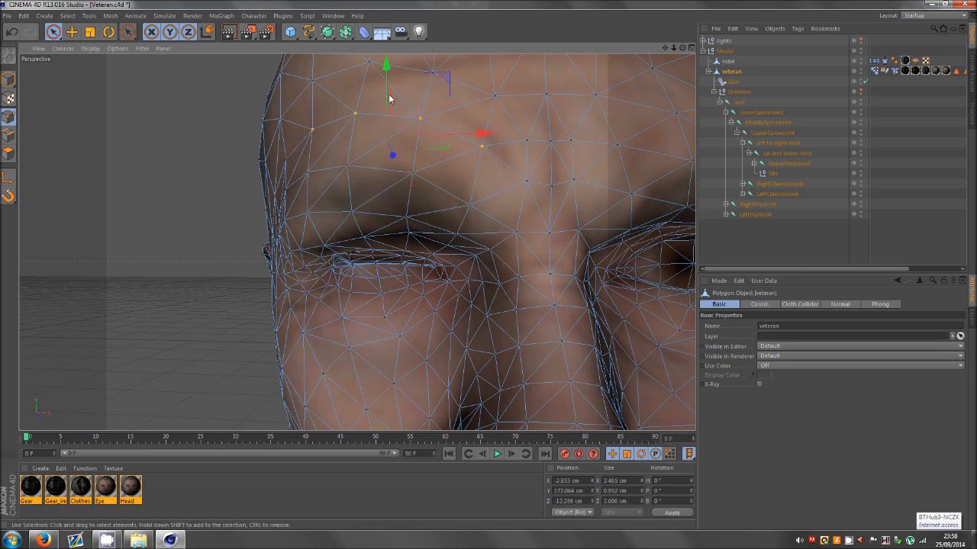
drag(391, 97, 391, 100)
- Check the winking face unselected, open the veteran's Pose Morph tag, and reduce the pose strength to 0%
click(740, 262)
scroll(376, 267, down, 10)
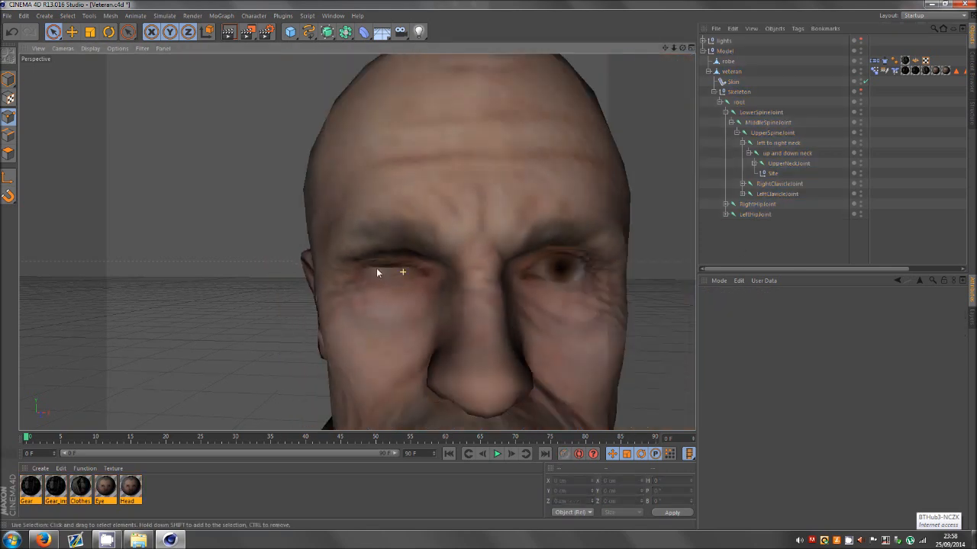
click(876, 71)
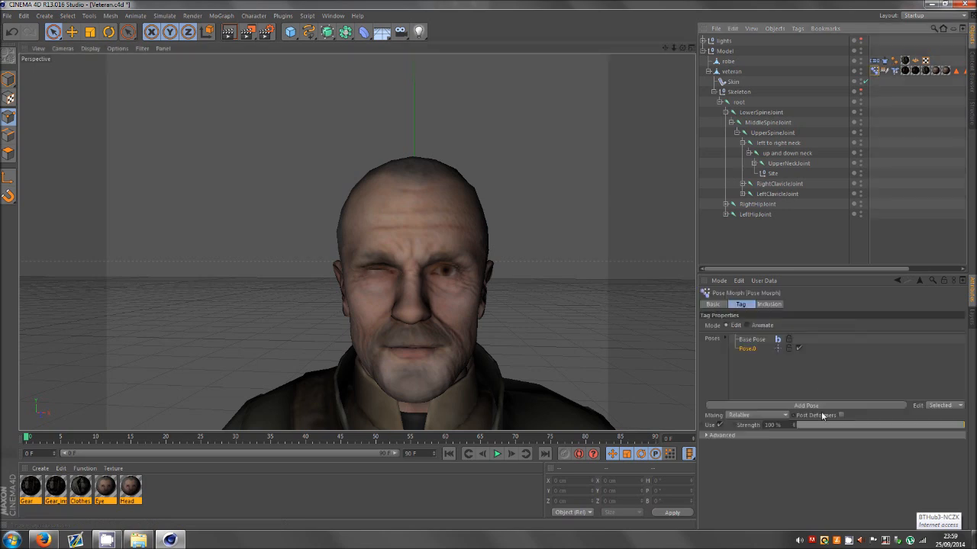
drag(932, 426, 963, 427)
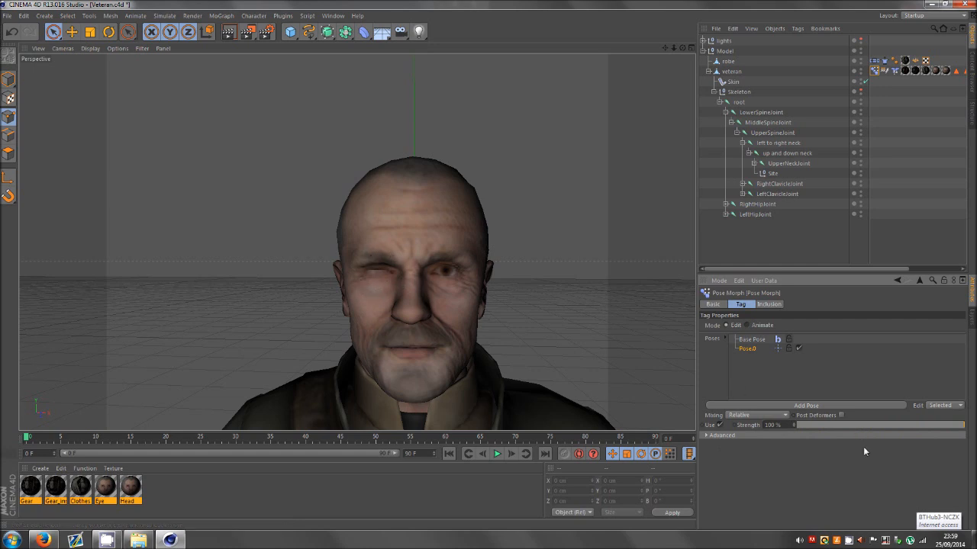
drag(812, 425, 794, 444)
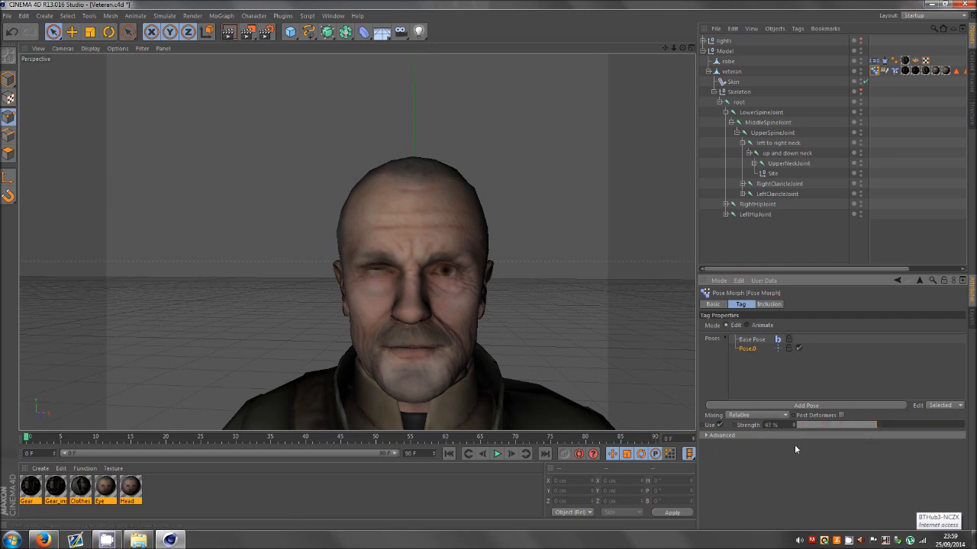
- Rename the finished pose as "r eye" and add another pose to the Pose Morph tag
double_click(746, 349)
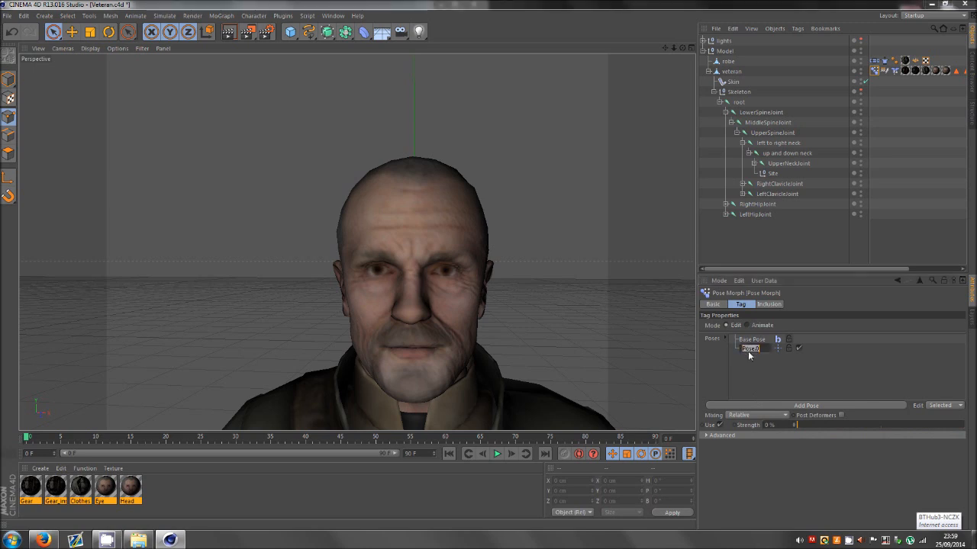
text(r eye)
key(Return)
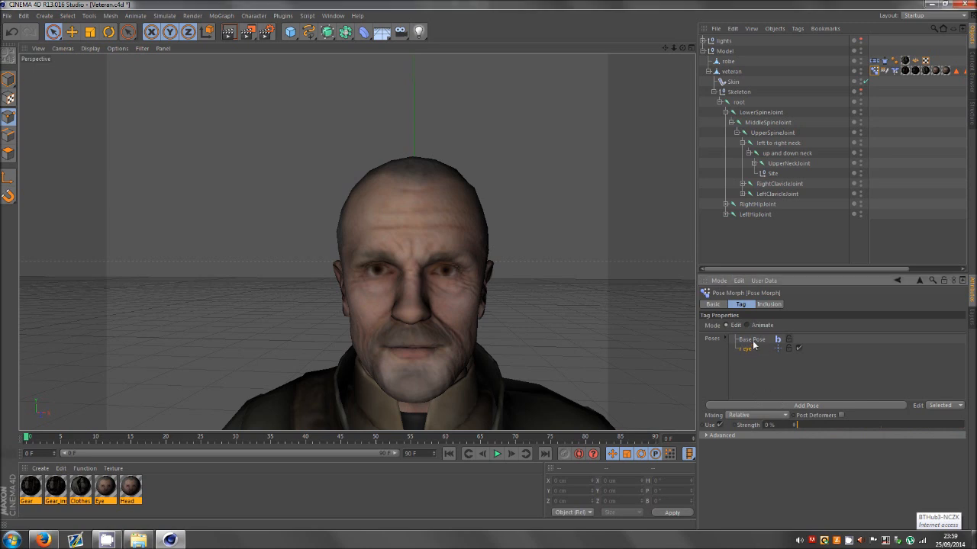
click(751, 341)
click(782, 405)
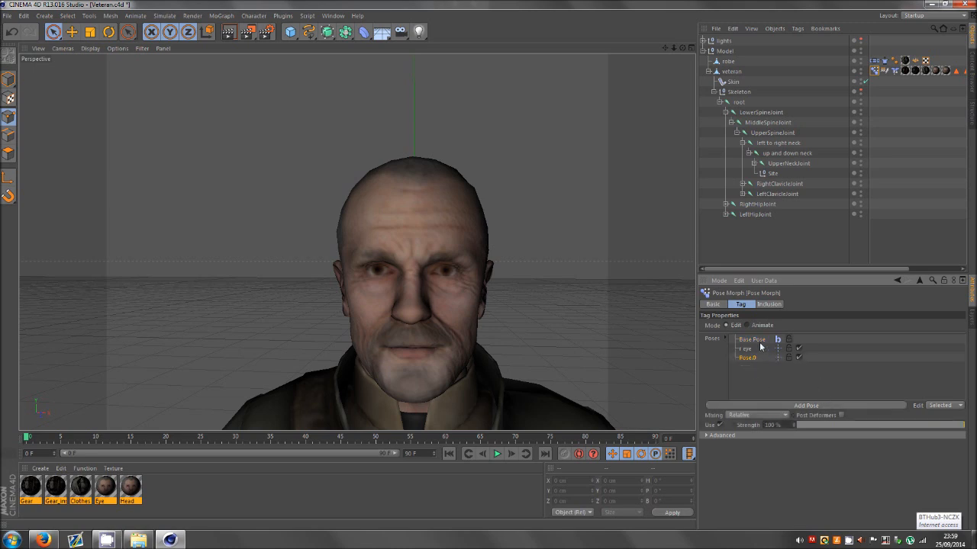
- Preview the r eye pose by sweeping its strength, and return to the newly added pose
scroll(380, 241, up, 3)
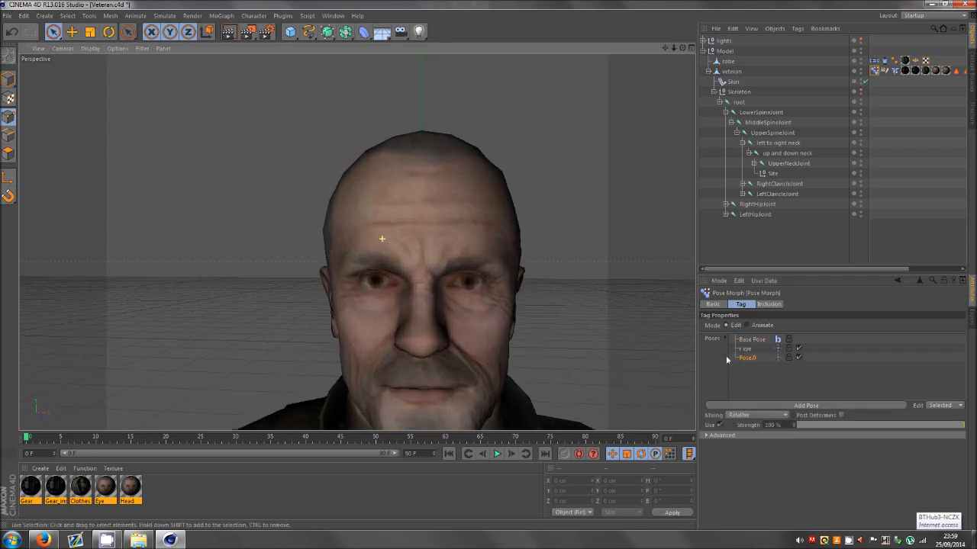
click(748, 350)
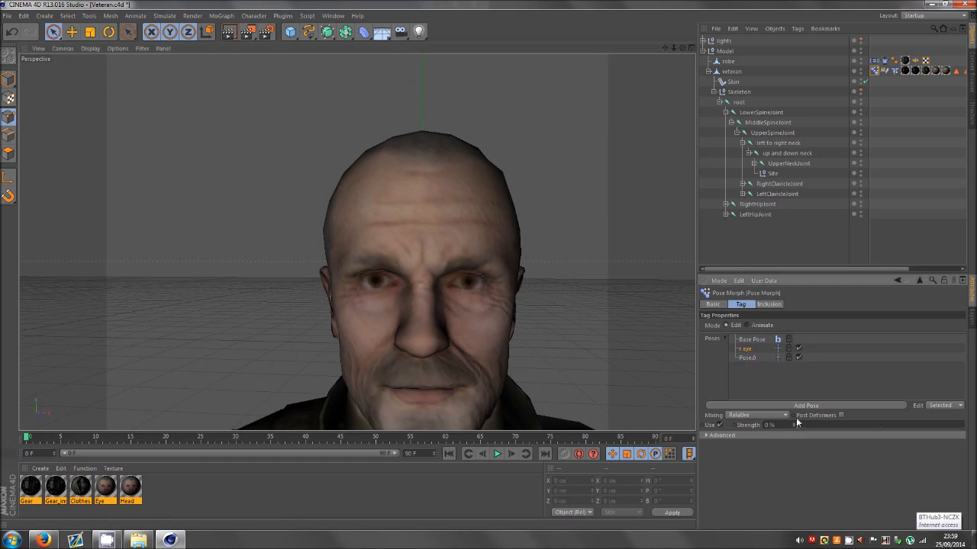
drag(797, 424, 964, 425)
- Reselect the veteran mesh and raise the points at the left eye's inner lower corner slightly
scroll(503, 290, up, 10)
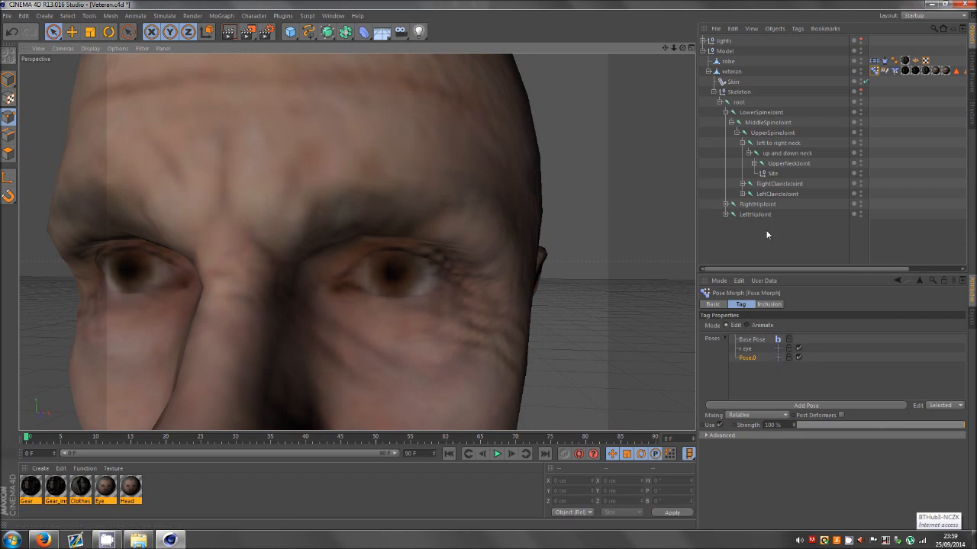
click(730, 72)
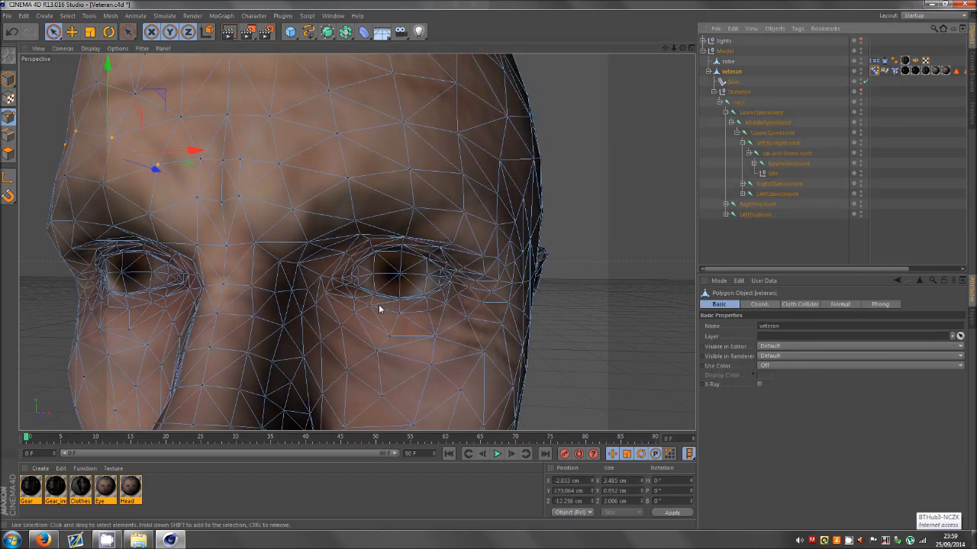
shift+click(344, 284)
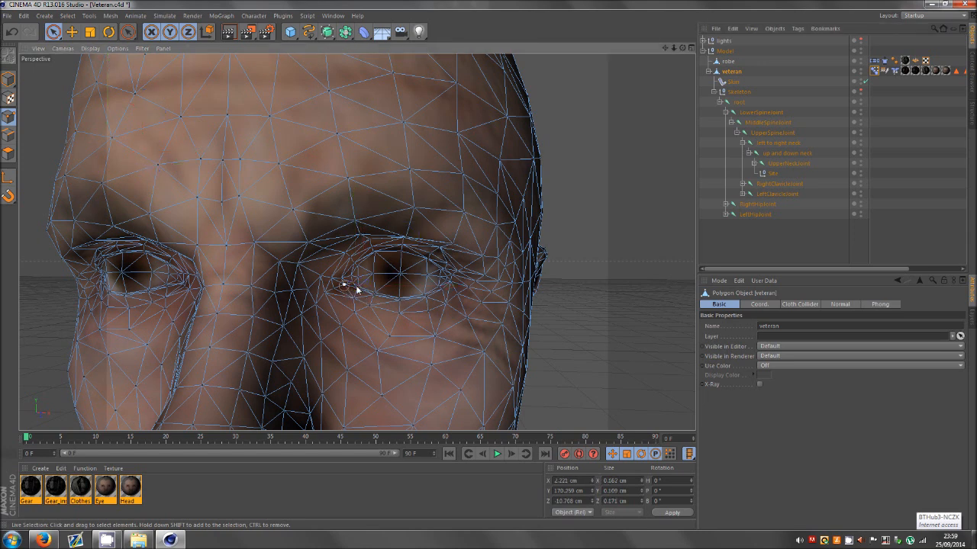
drag(352, 241, 355, 234)
- Raise the left eye's lower-lid points, leaving out the outermost corner points and turning Only Select Visible Elements off
mouse_move(374, 296)
mouse_down()
mouse_move(427, 300)
mouse_move(451, 277)
mouse_up()
ctrl+click(449, 275)
drag(413, 238, 413, 233)
ctrl+click(455, 270)
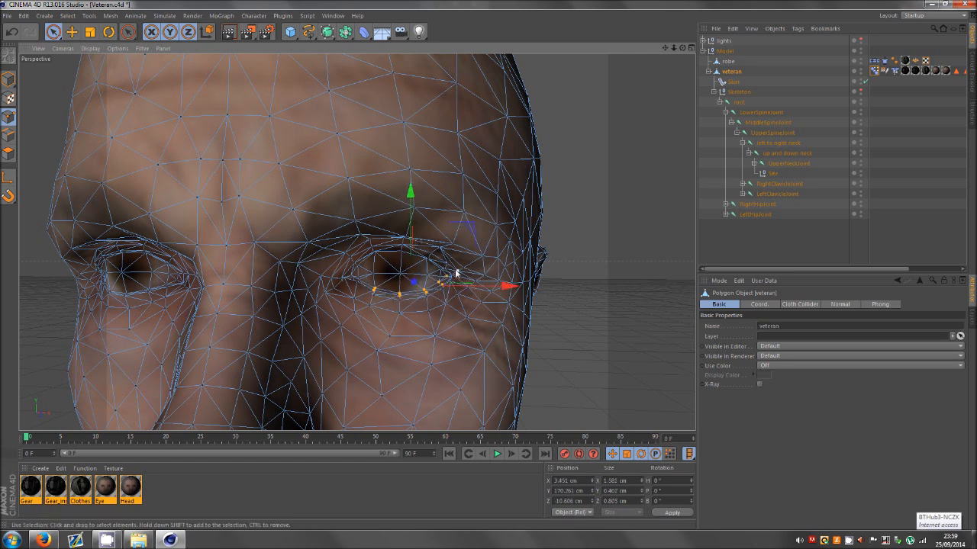
click(55, 37)
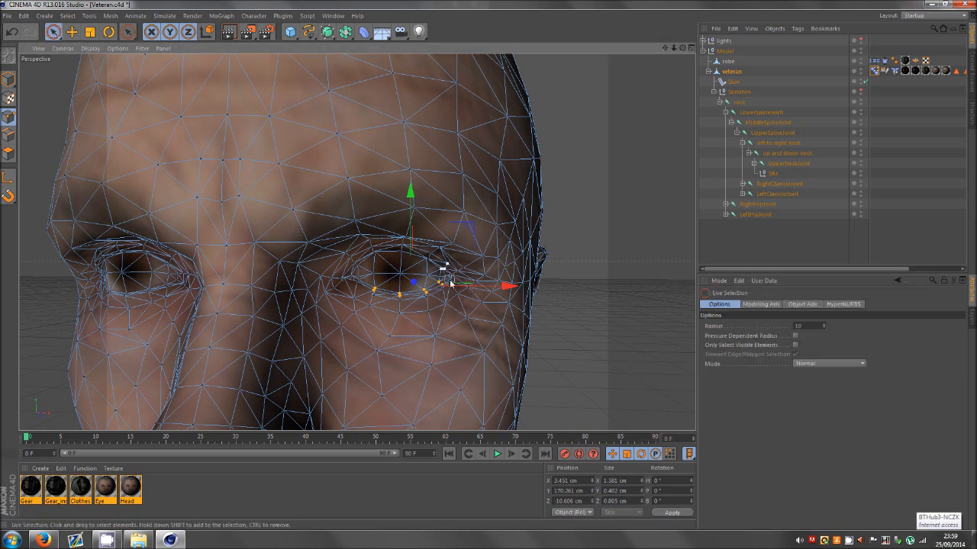
drag(410, 255, 409, 245)
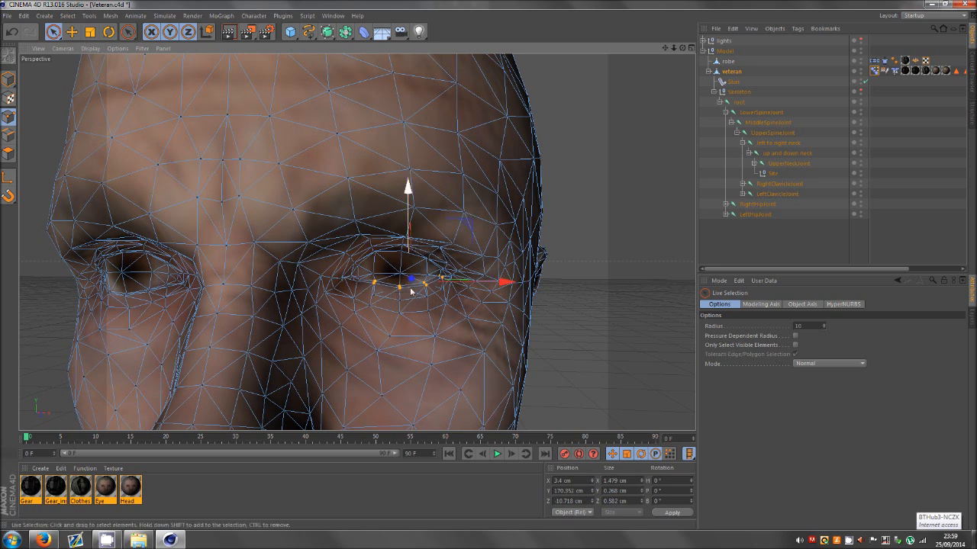
- Raise the three middle points of the left lower lid further, and the central point a little more on its own
ctrl+click(443, 280)
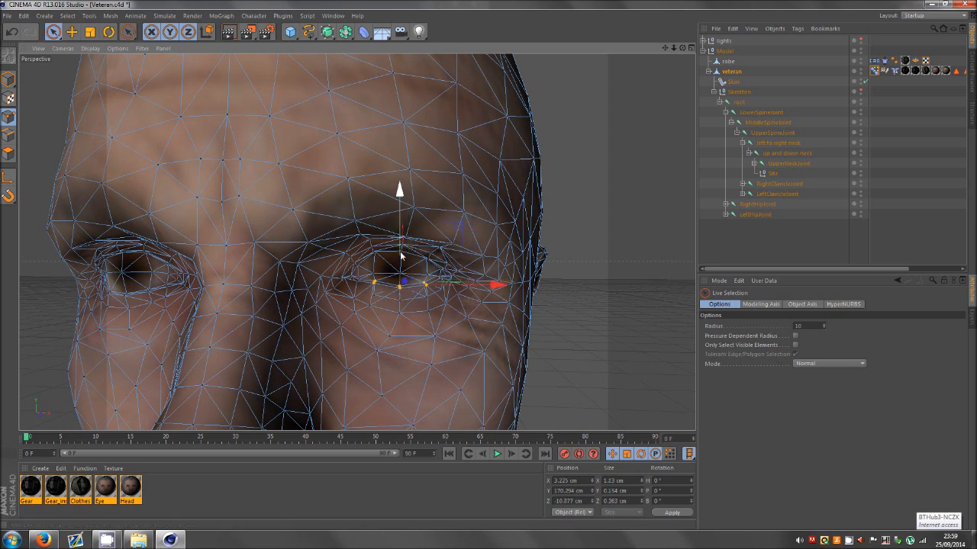
drag(400, 256, 400, 250)
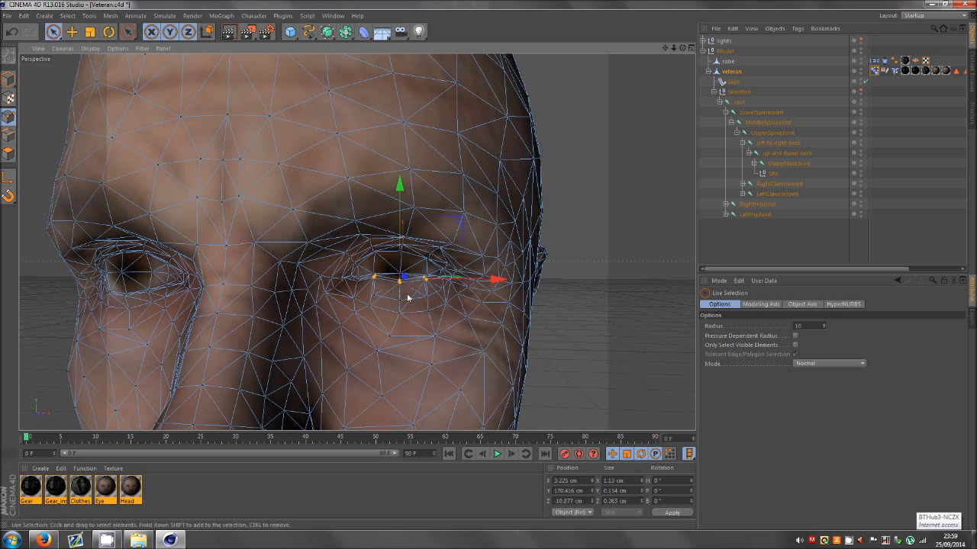
ctrl+click(373, 276)
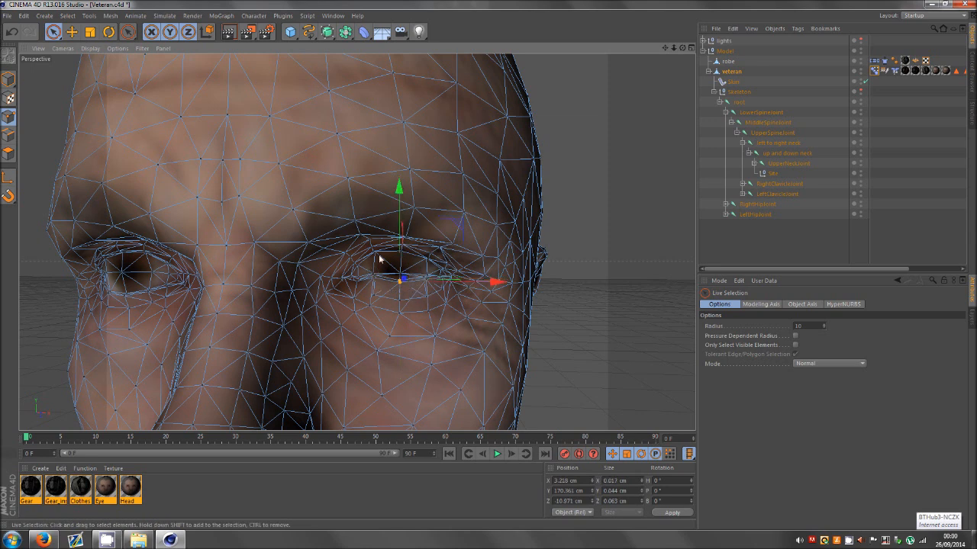
drag(399, 248, 400, 243)
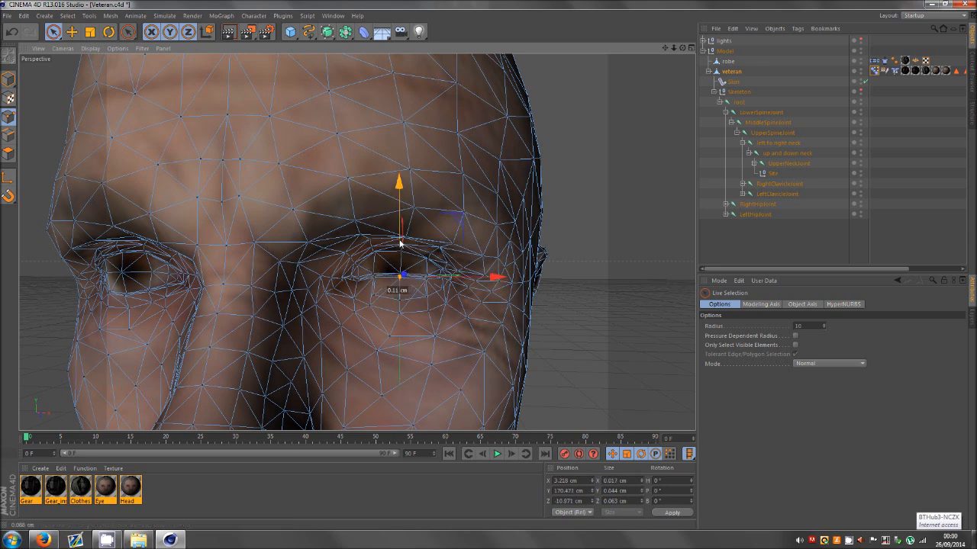
- Raise the row of four points just below the left lower lid, excluding hidden points and turning Only Select Visible Elements off again
scroll(397, 305, up, 5)
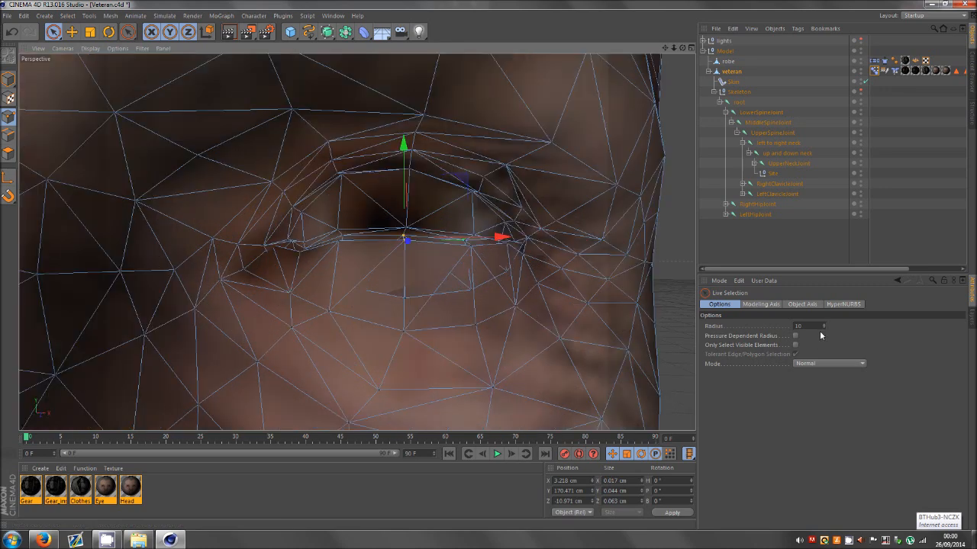
click(795, 345)
scroll(397, 321, down, 3)
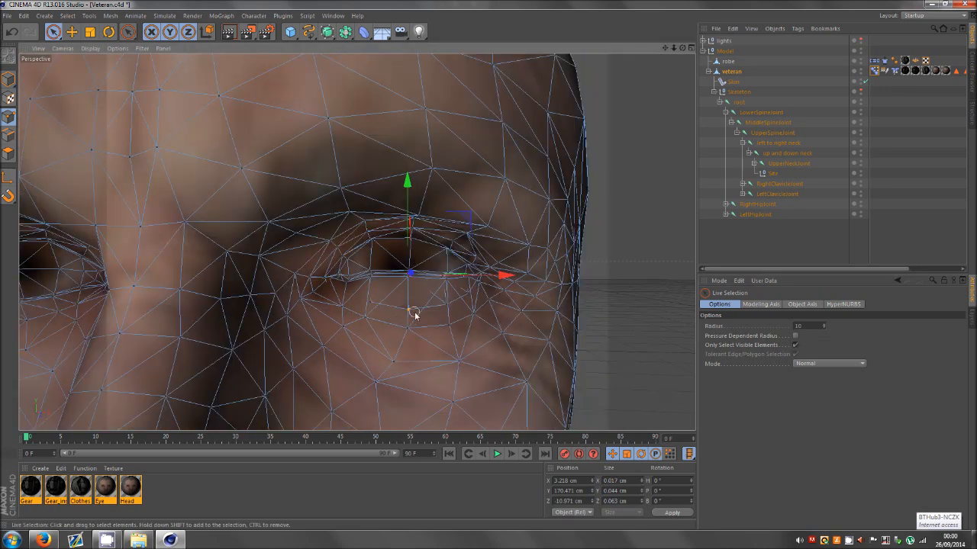
mouse_move(414, 314)
mouse_down()
mouse_move(371, 298)
mouse_move(473, 295)
mouse_up()
click(797, 346)
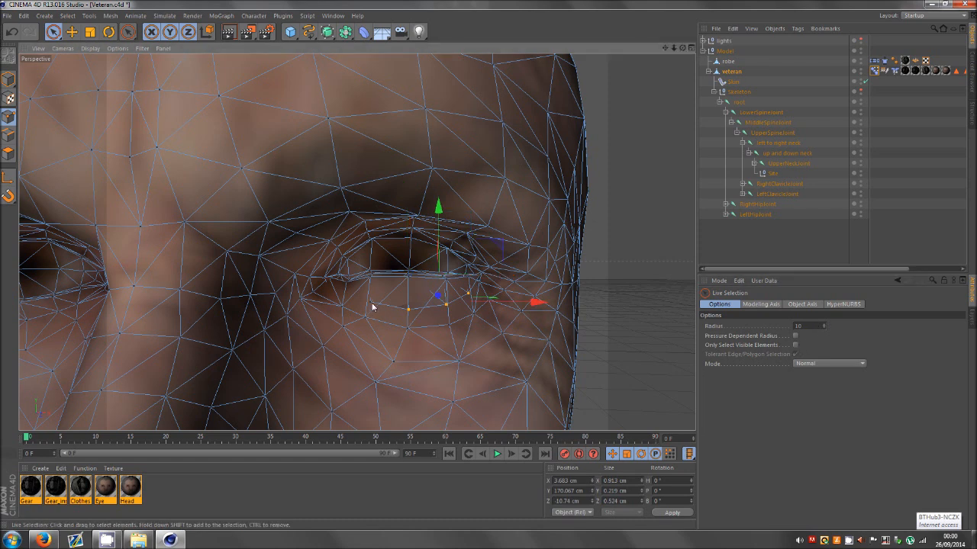
shift+click(371, 302)
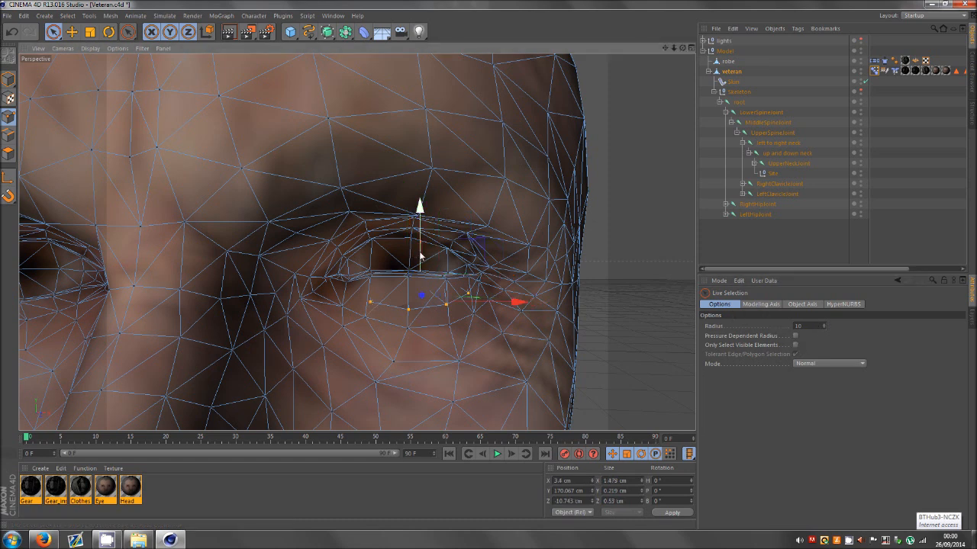
drag(418, 248, 417, 237)
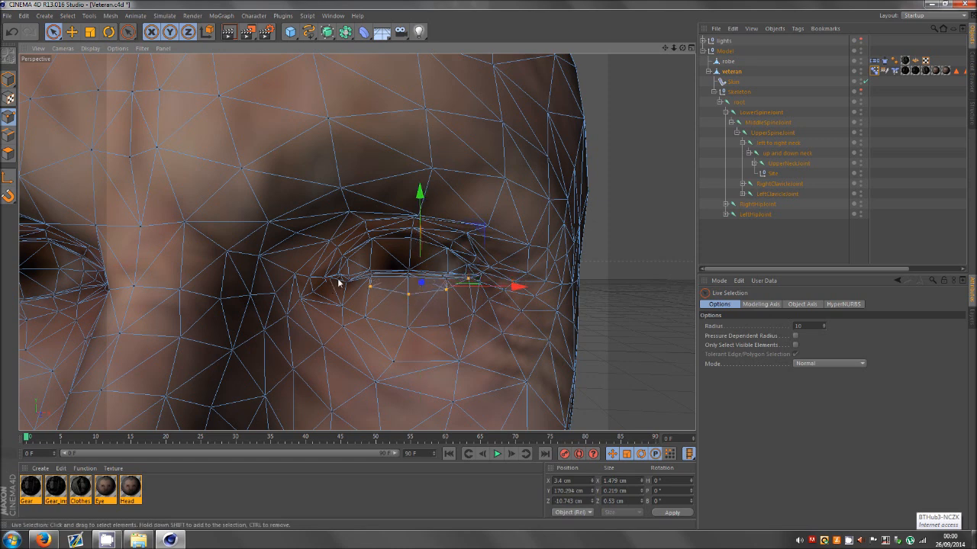
- Lower the left eye's upper-lid points, including the inner corner group and the middle group
drag(347, 213, 373, 241)
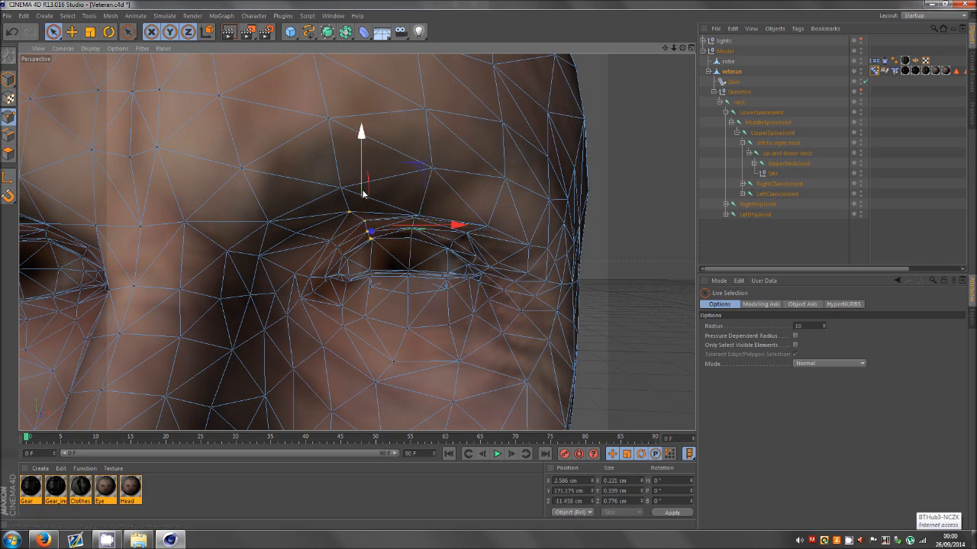
drag(365, 193, 329, 243)
click(352, 247)
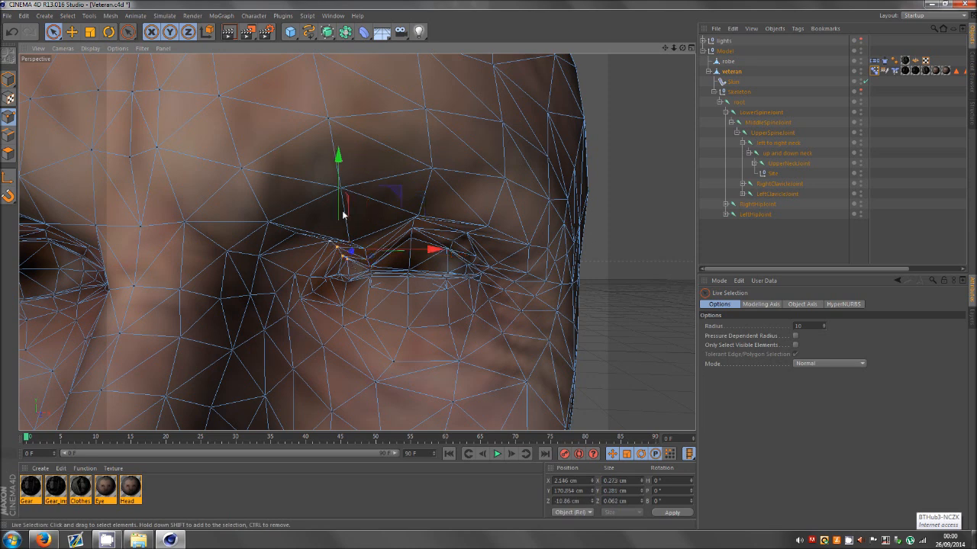
drag(340, 207, 346, 217)
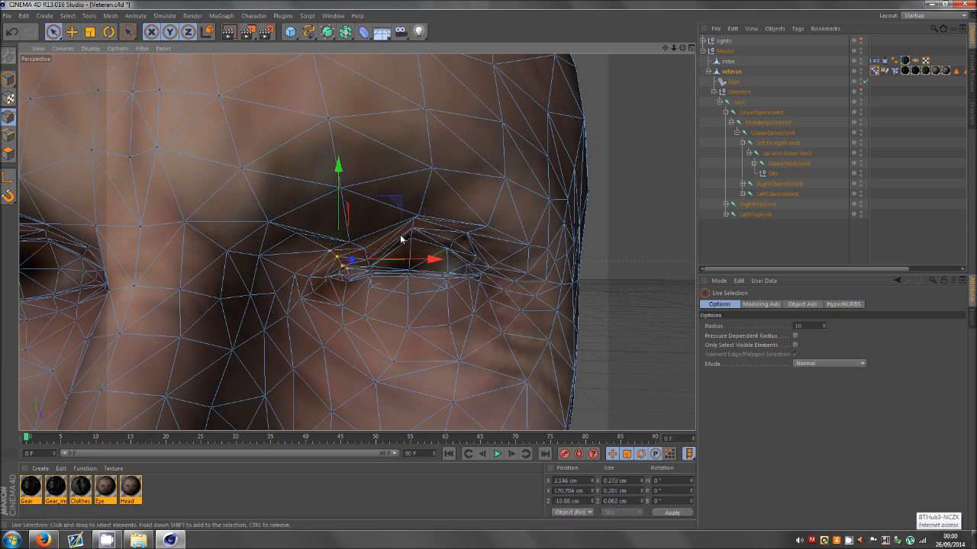
click(413, 233)
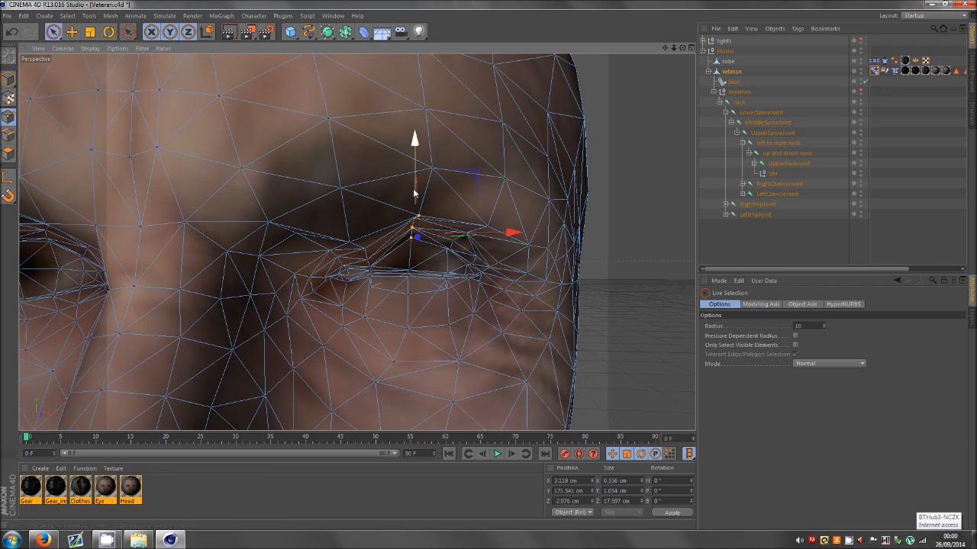
drag(414, 223, 423, 208)
- Lower the outer points of the left upper lid toward the lower lid
drag(682, 48, 459, 206)
drag(373, 229, 394, 199)
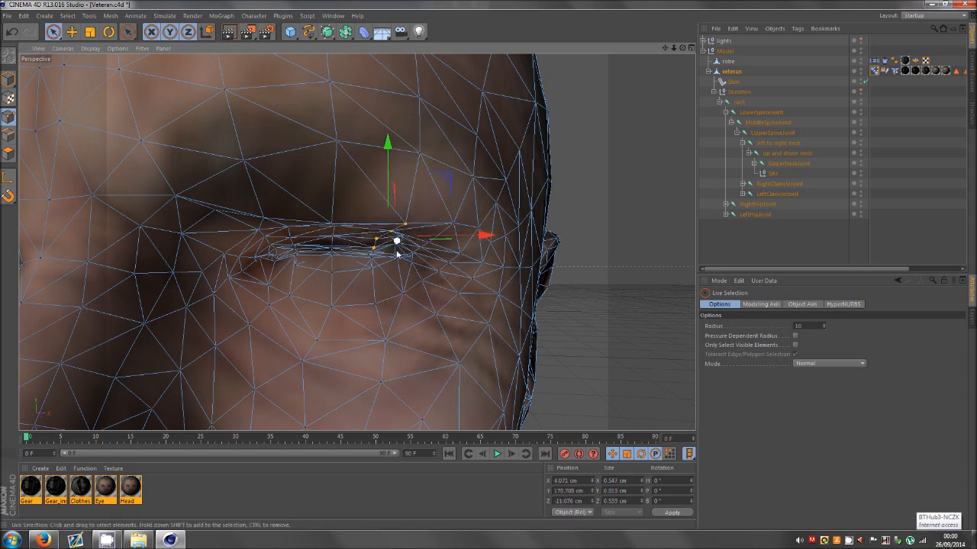
drag(395, 247, 403, 238)
click(398, 237)
drag(404, 200, 408, 205)
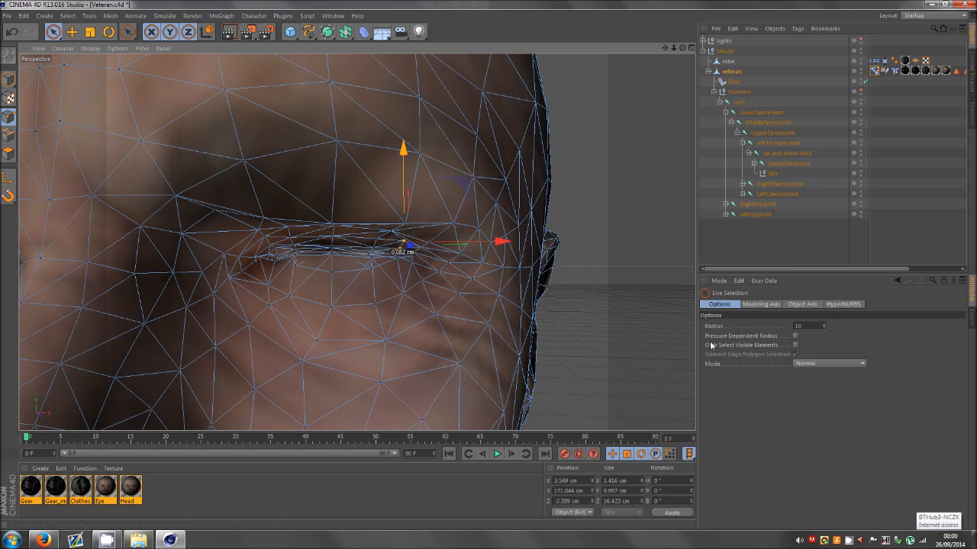
- Turn on Only Select Visible Elements and lower the two rows of points around the left eyebrow
click(795, 345)
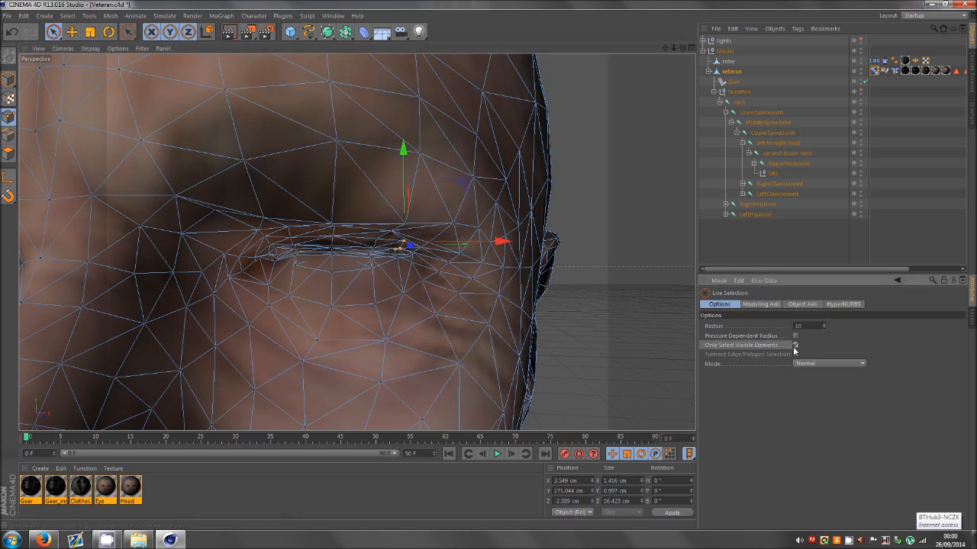
click(392, 231)
mouse_move(251, 161)
mouse_down()
mouse_move(338, 142)
mouse_move(417, 155)
mouse_move(481, 184)
mouse_up()
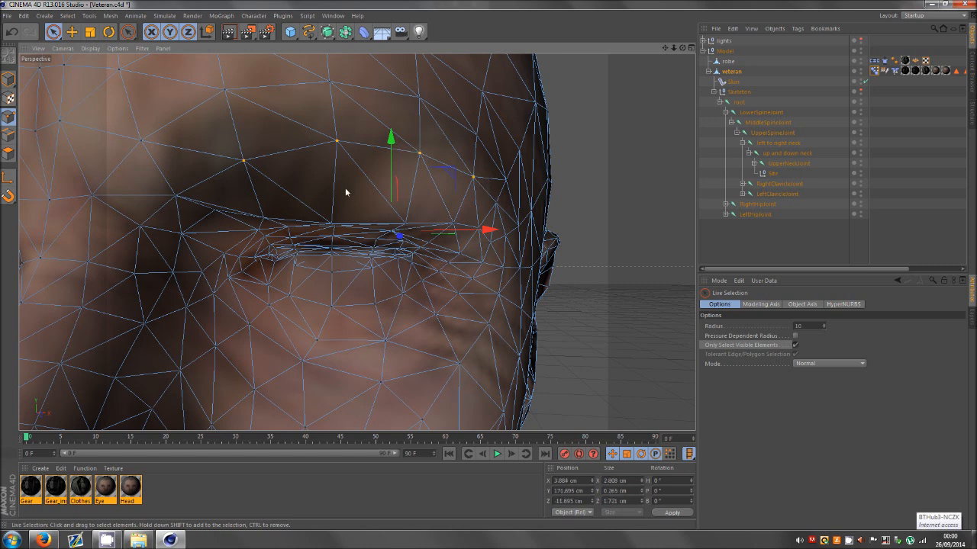
drag(370, 92, 374, 106)
mouse_move(137, 142)
mouse_down()
mouse_move(193, 103)
mouse_move(343, 81)
mouse_move(481, 138)
mouse_up()
drag(333, 79, 337, 83)
- Lower the row of forehead points above the left brow, and check the face with the mesh deselected
drag(665, 48, 459, 200)
drag(228, 325, 290, 294)
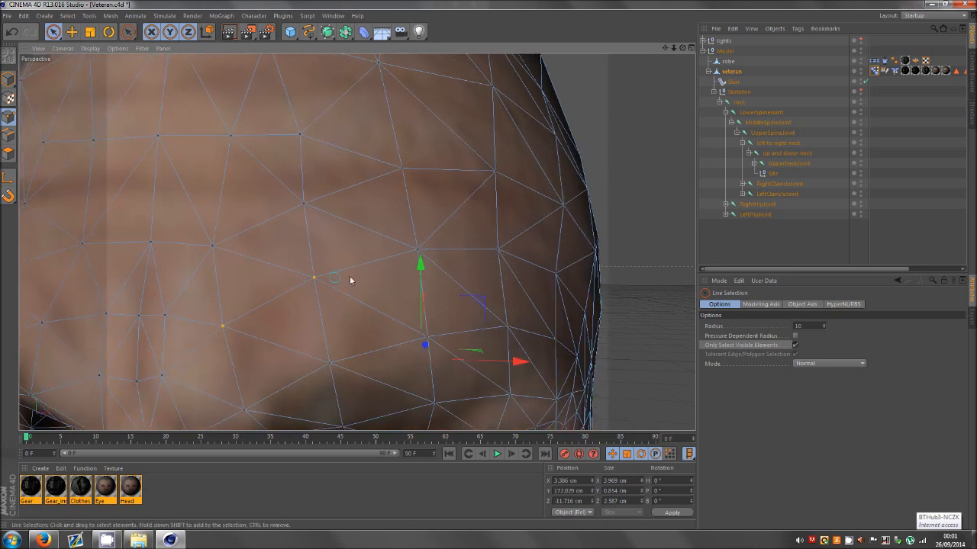
mouse_move(350, 281)
mouse_down()
mouse_move(407, 249)
mouse_move(496, 253)
mouse_move(558, 275)
mouse_move(495, 256)
mouse_up()
drag(416, 204, 423, 216)
click(761, 229)
scroll(398, 264, down, 8)
scroll(433, 334, up, 2)
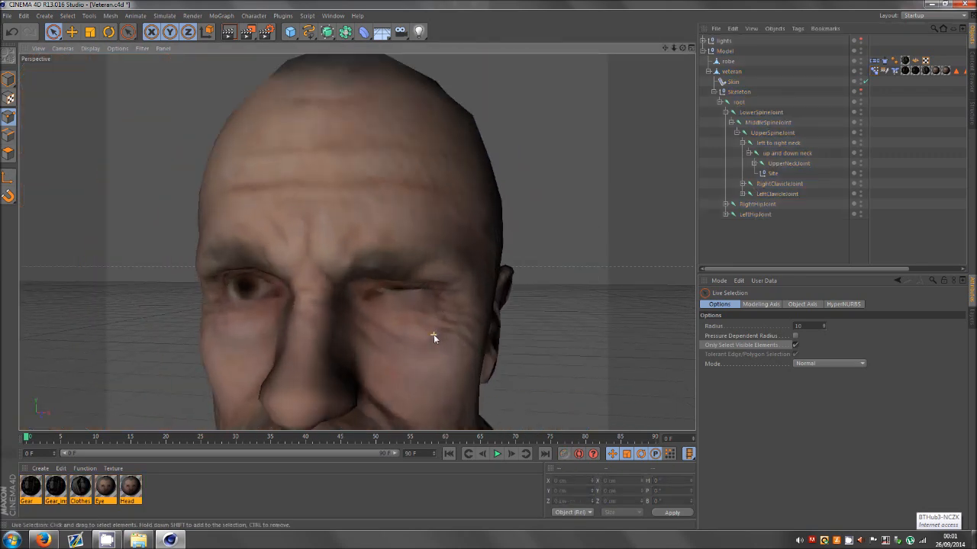
scroll(433, 335, up, 4)
- Reselect the veteran mesh and raise the row of points beneath the left eye, plus the single point at its inner end
click(731, 71)
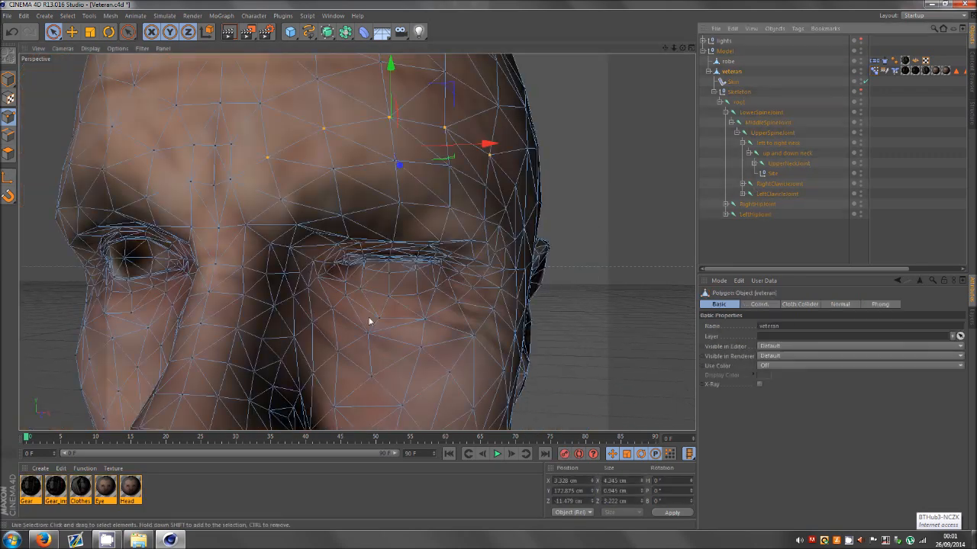
mouse_move(360, 288)
mouse_down()
mouse_move(441, 284)
mouse_move(428, 296)
mouse_up()
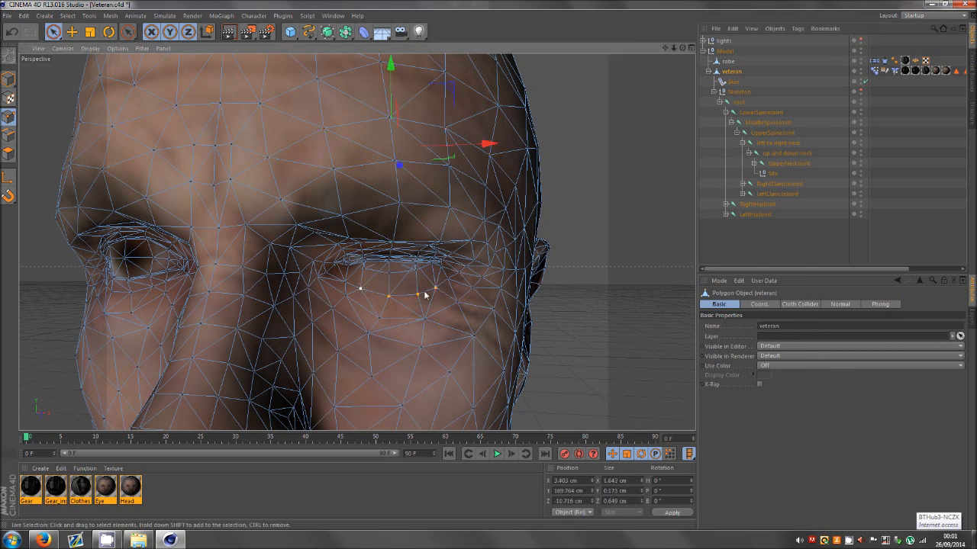
drag(402, 251, 350, 286)
click(345, 282)
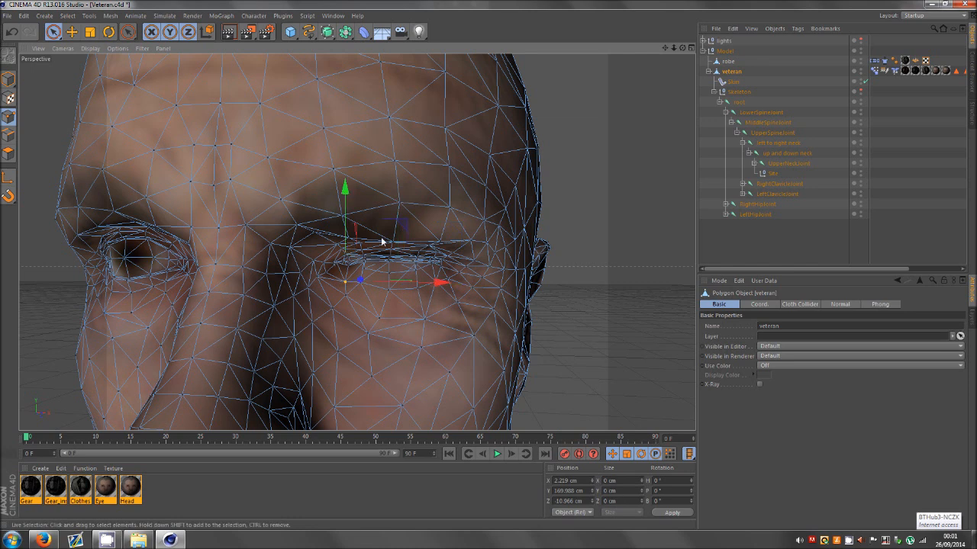
drag(347, 235, 347, 229)
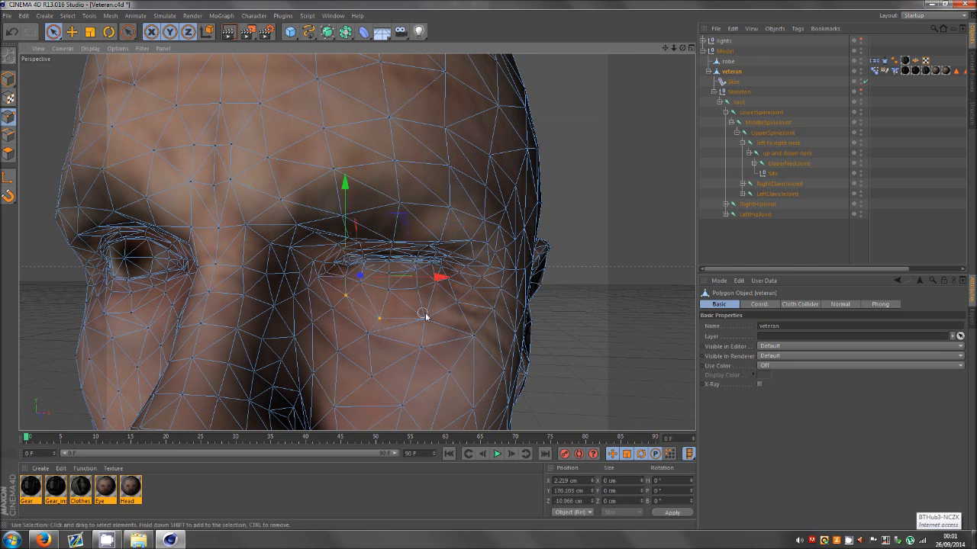
- Raise the next two rows of cheek points below the left eye slightly, and deselect the mesh to view the whole face
drag(467, 296, 467, 296)
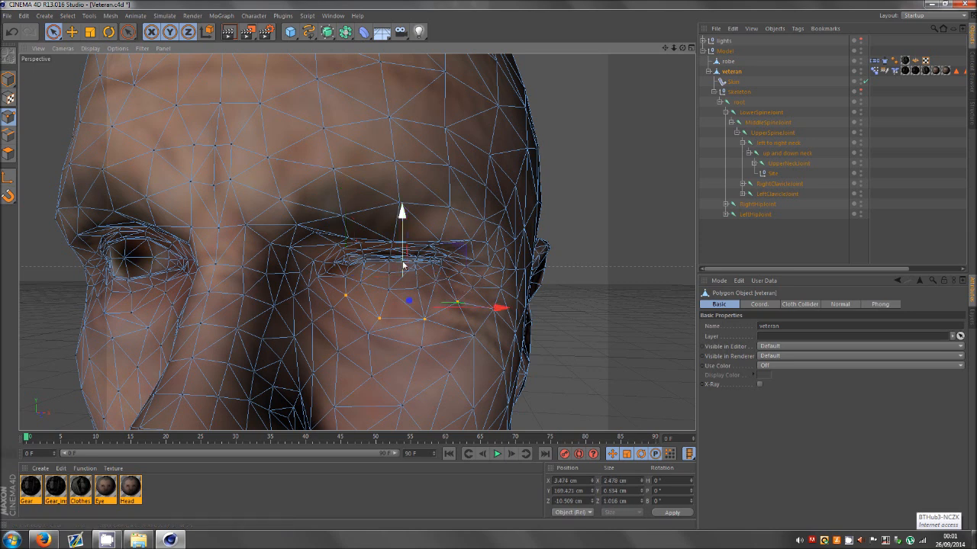
drag(404, 261, 405, 261)
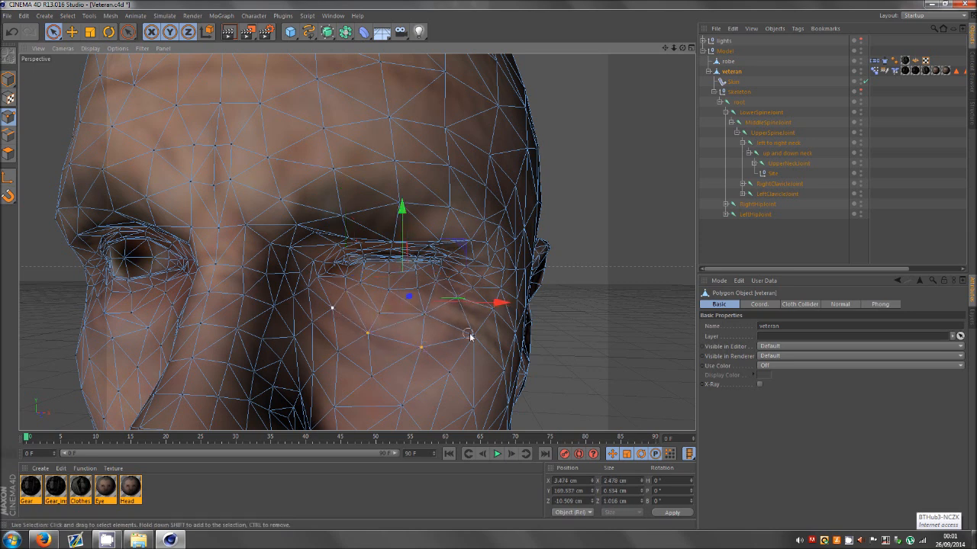
shift+click(493, 309)
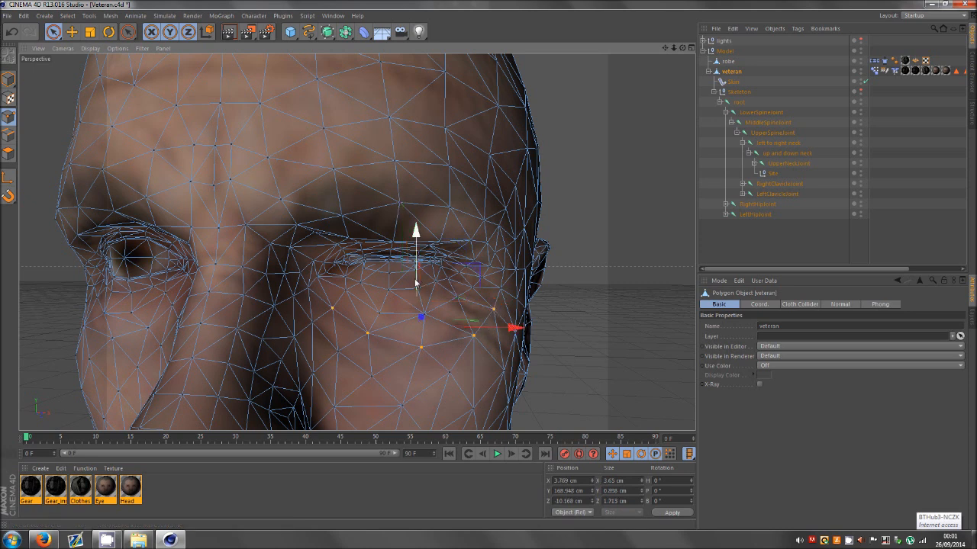
drag(416, 283, 417, 274)
click(752, 244)
scroll(449, 322, down, 8)
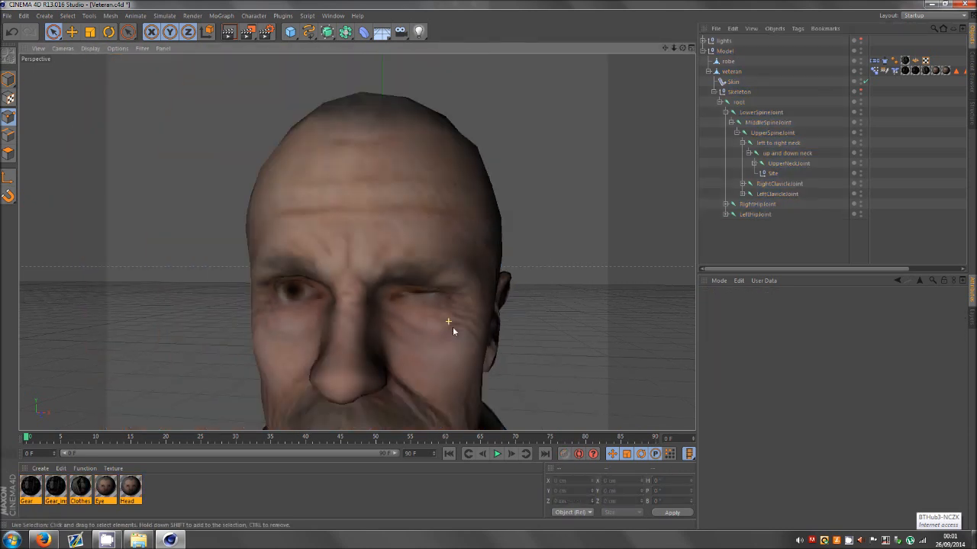
scroll(453, 296, down, 3)
- Preview the second pose in the Pose Morph tag by sweeping its strength back to 100 %, and rename it l eye
click(875, 71)
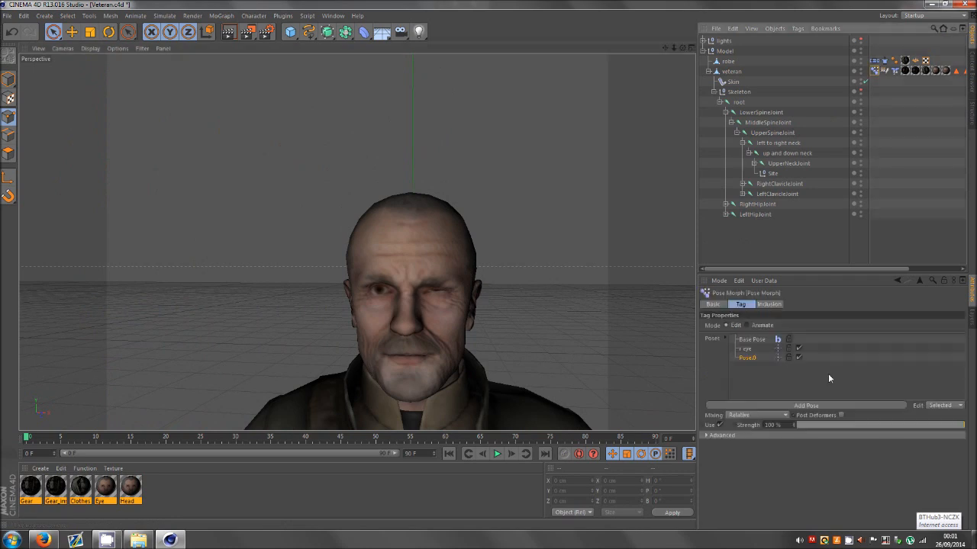
drag(837, 427, 975, 428)
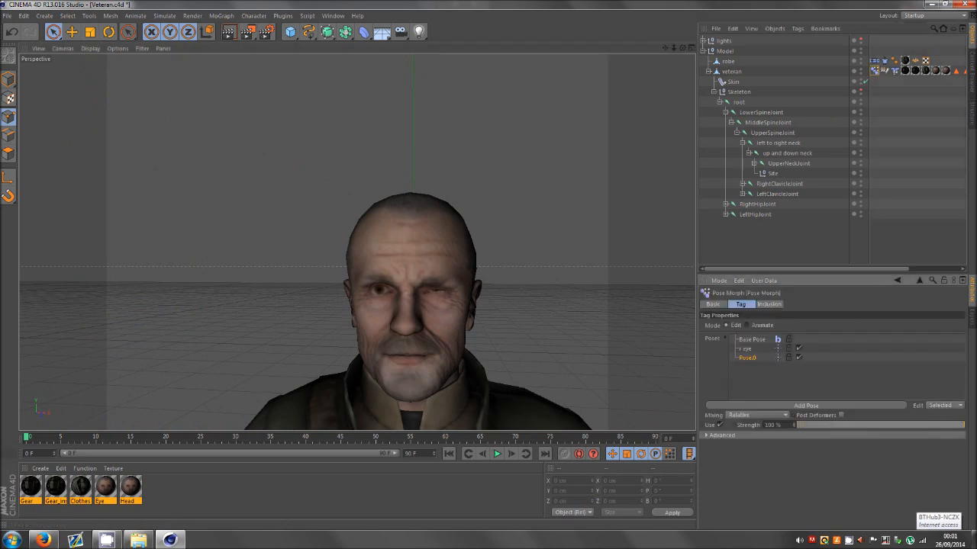
drag(710, 458, 976, 451)
double_click(745, 358)
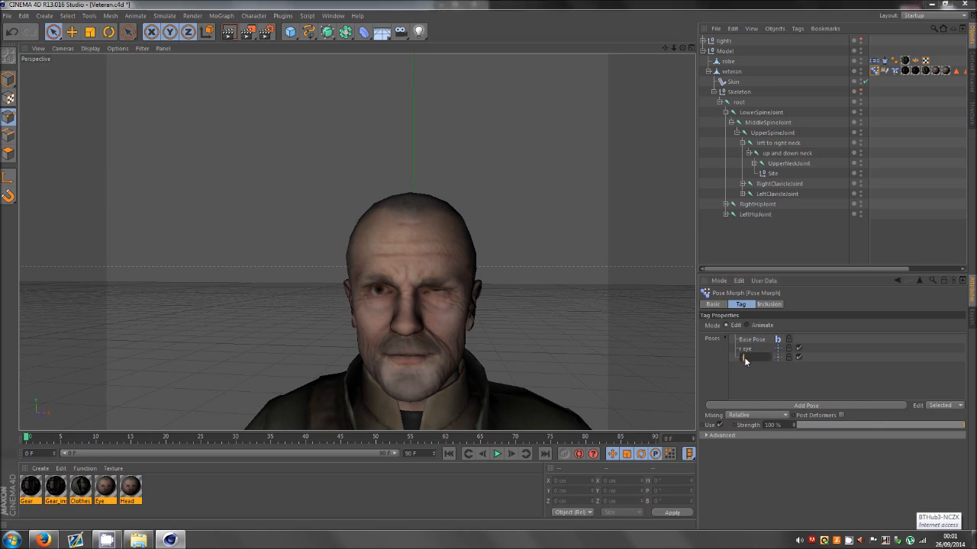
key(Return)
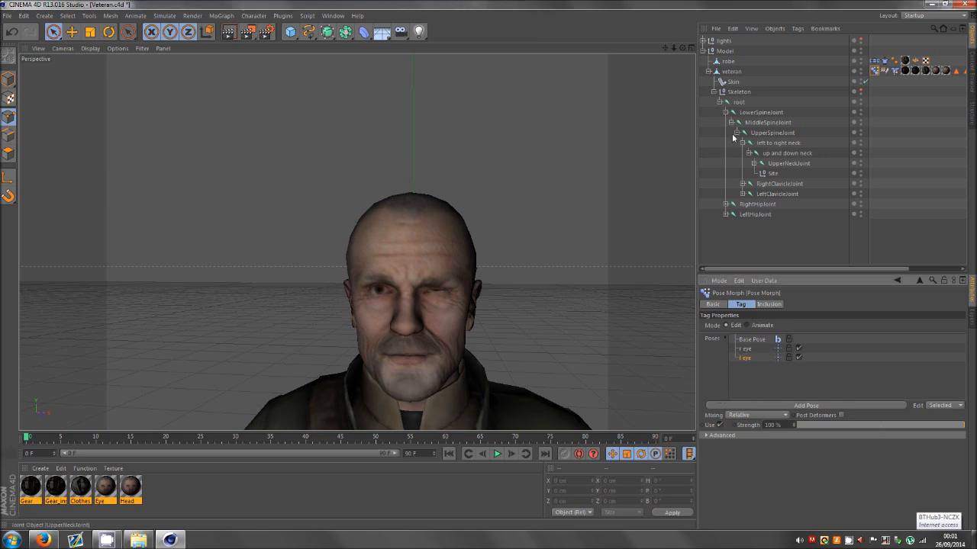
- Reselect the veteran mesh, raise the points at the left eye's inner corner slightly, and deselect the mesh
click(732, 72)
click(428, 308)
scroll(429, 309, up, 10)
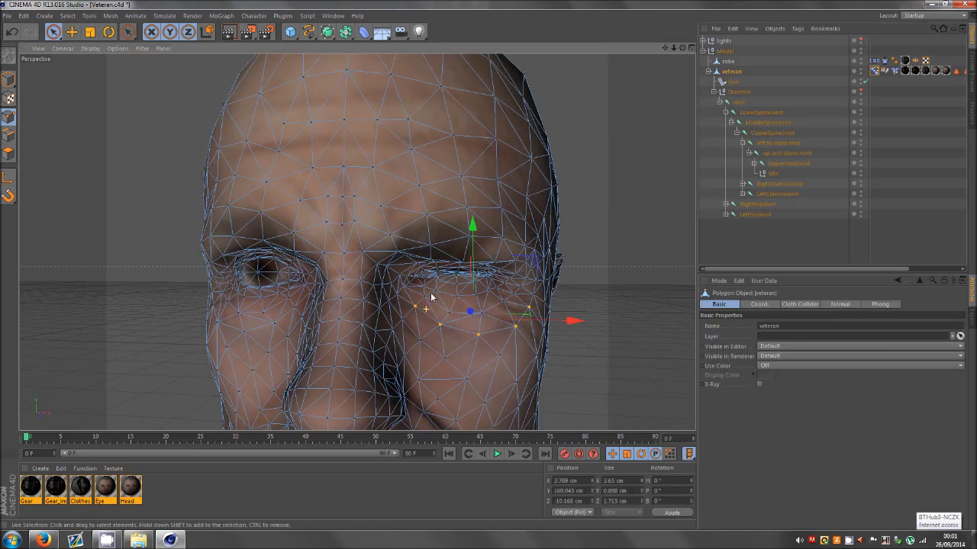
click(422, 264)
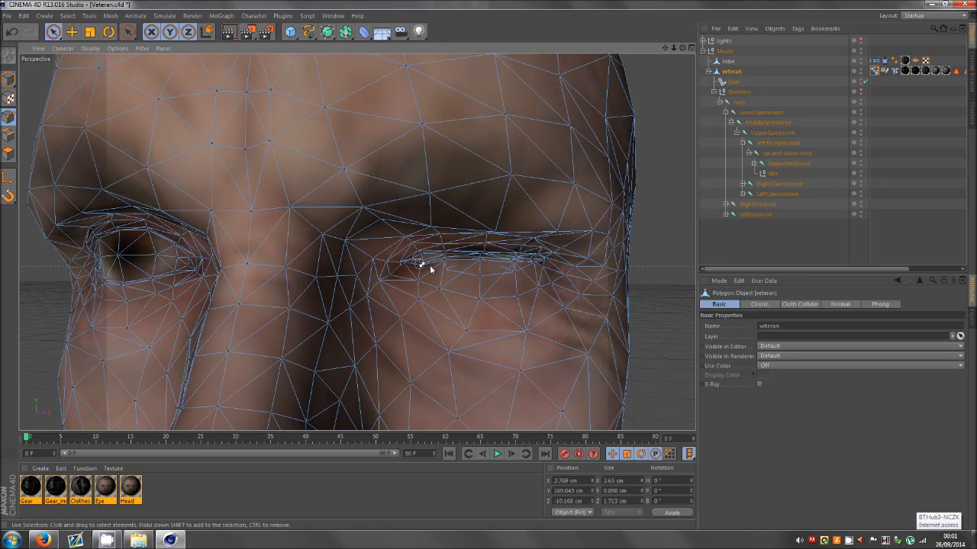
drag(423, 228, 422, 216)
click(729, 248)
- Switch to Model mode with the Move tool, compare r eye with Base Pose in the Pose Morph tag, and leave Base Pose selected
alt+right_drag(547, 295, 86, 86)
click(6, 84)
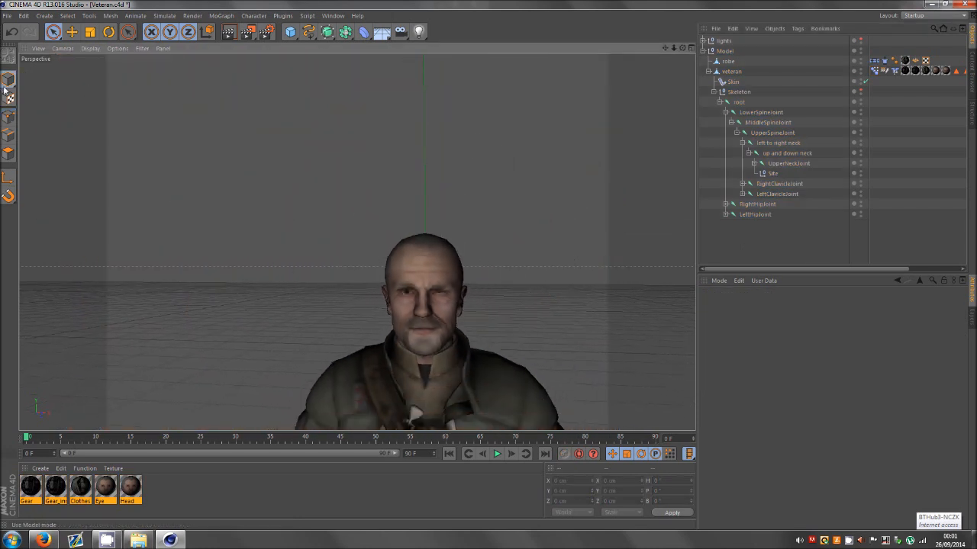
key(e)
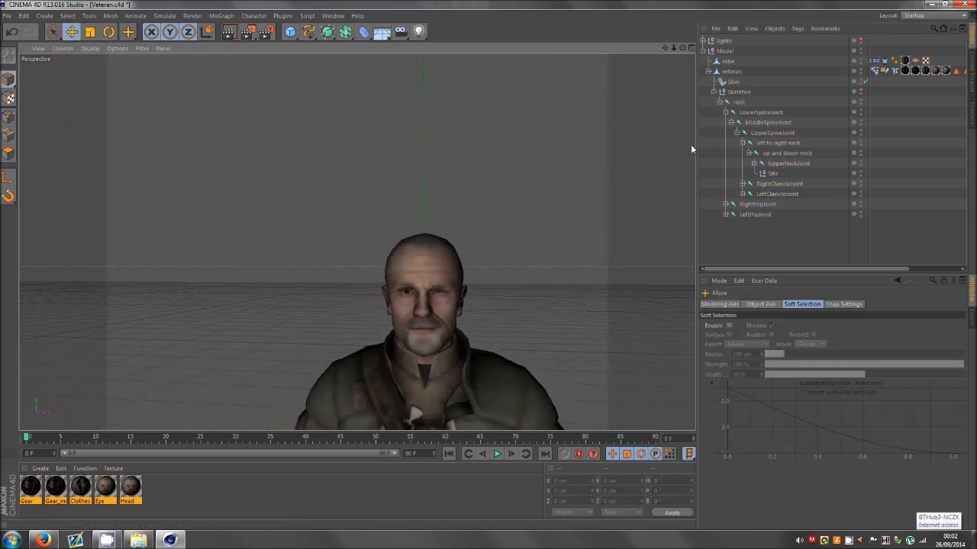
click(874, 71)
click(751, 349)
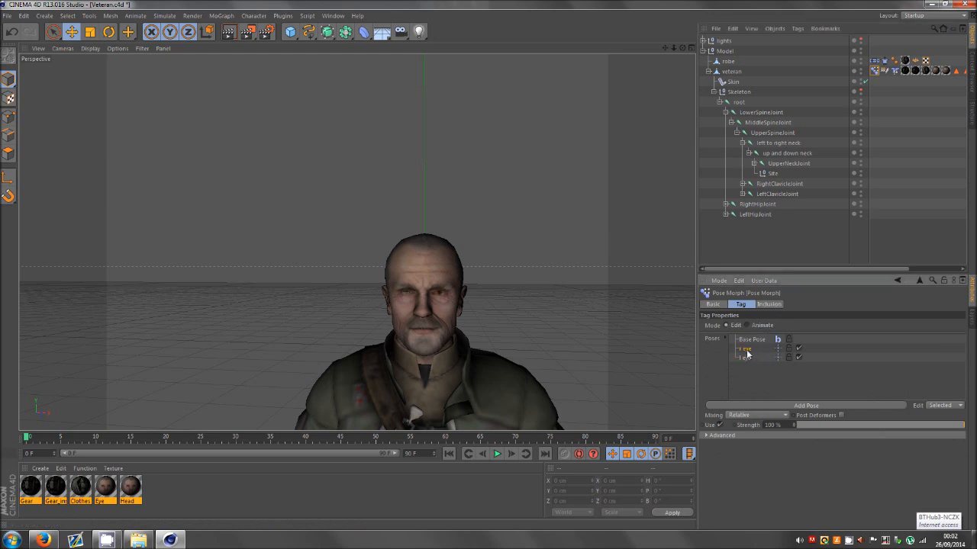
click(750, 339)
click(750, 348)
click(757, 382)
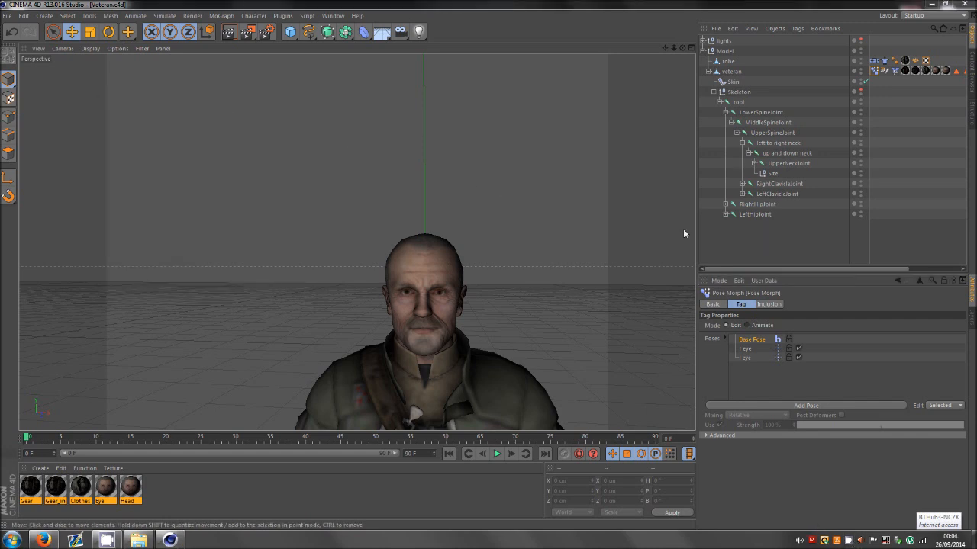
- Frame the veteran's face, open the mesh's Pose Morph tag, and add a third pose after selecting Base Pose
click(691, 122)
drag(683, 47, 489, 259)
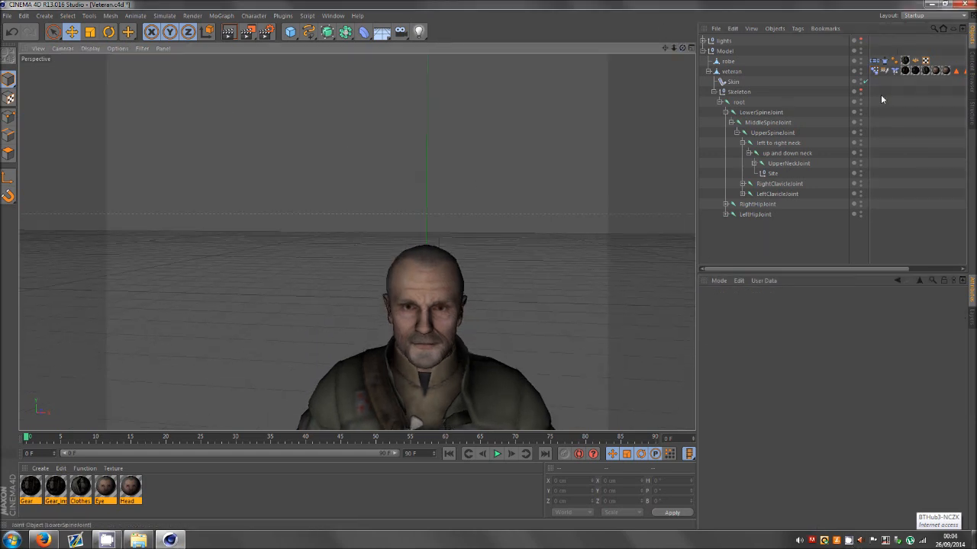
click(875, 72)
scroll(424, 358, up, 5)
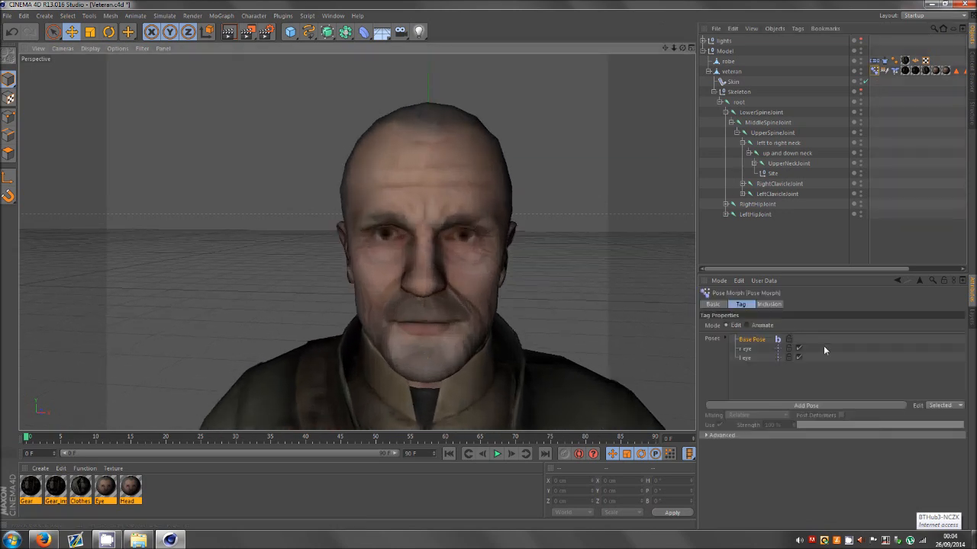
click(771, 367)
click(750, 341)
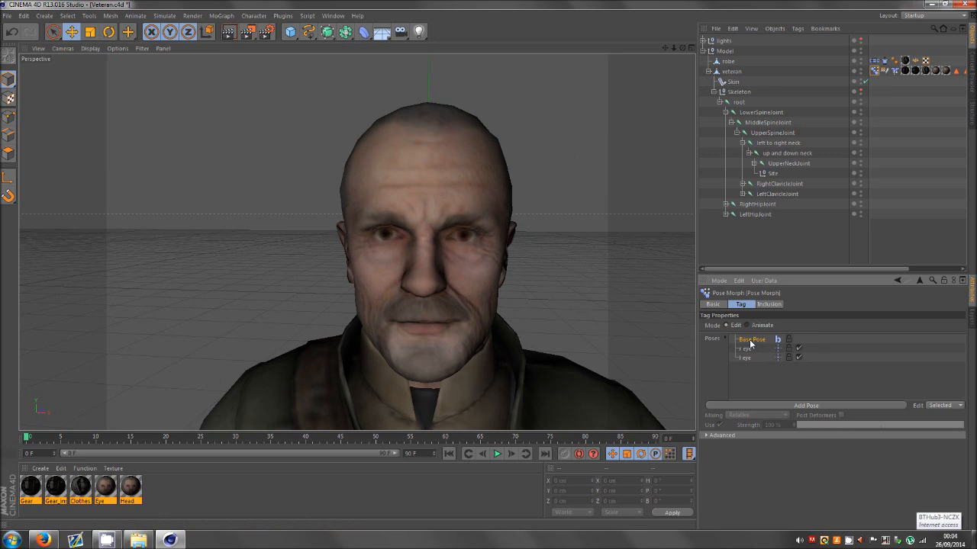
click(766, 406)
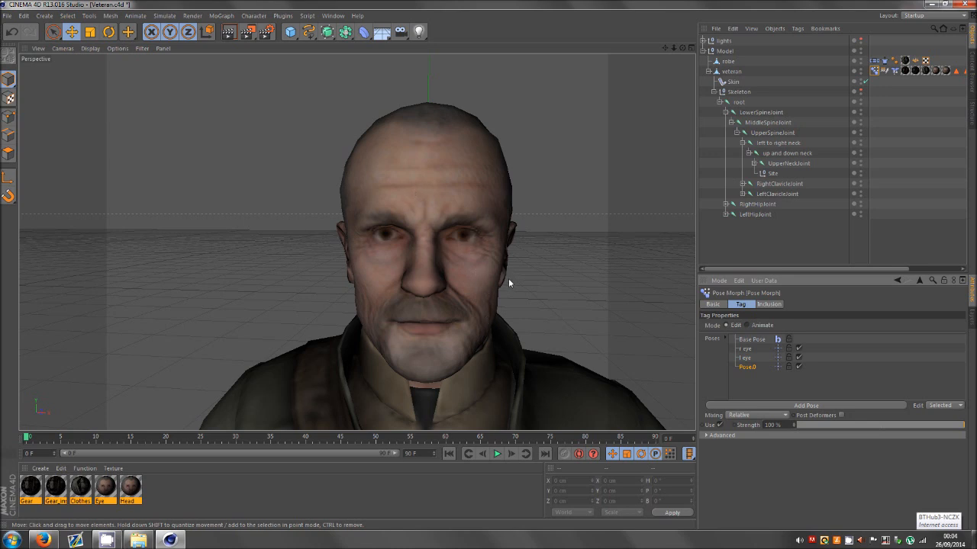
- Switch to point editing on the veteran mesh and set the Live Selection mode to Soft Selection
click(9, 117)
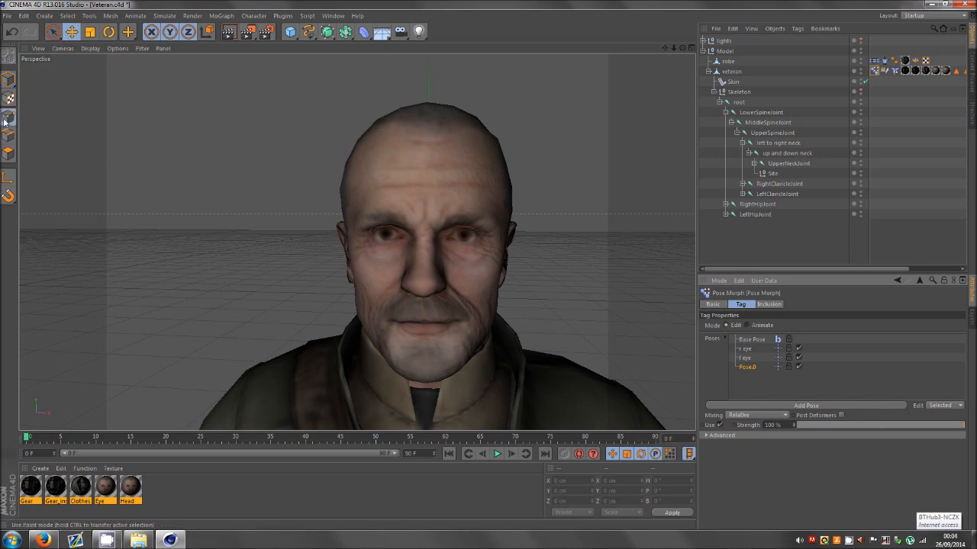
click(53, 32)
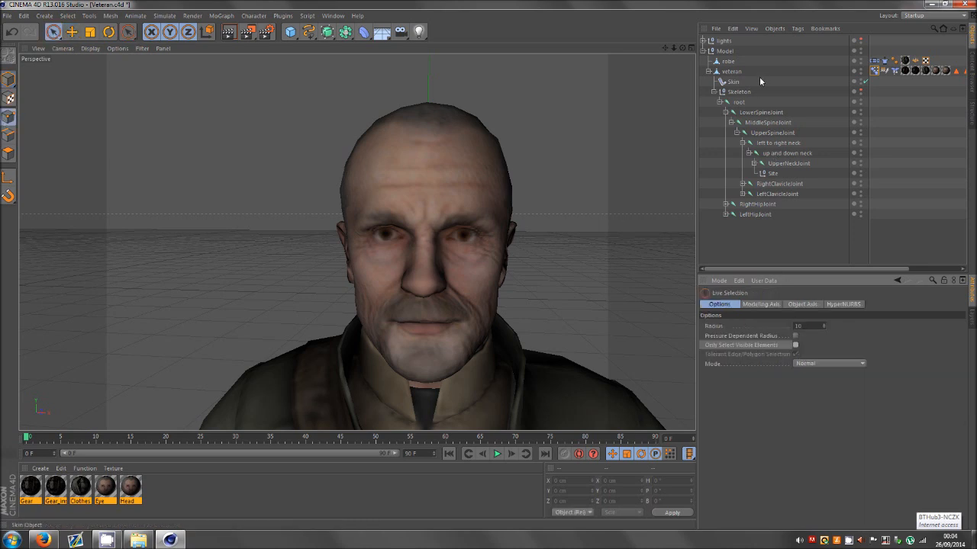
click(874, 71)
click(729, 70)
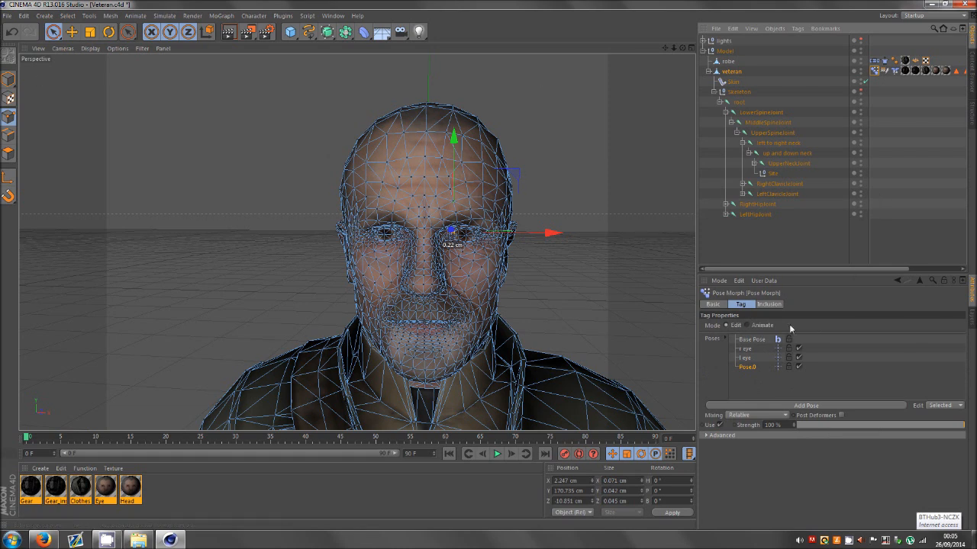
click(53, 32)
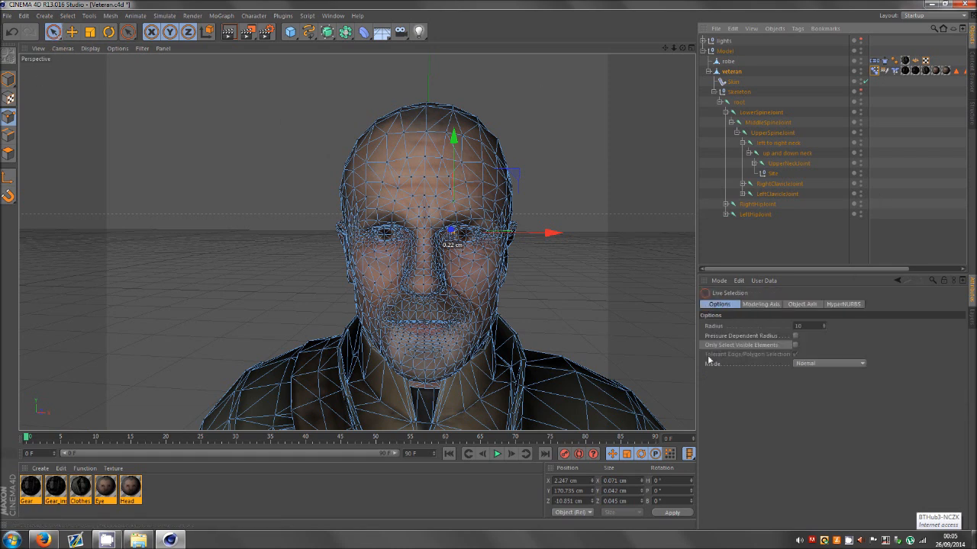
click(817, 365)
click(815, 394)
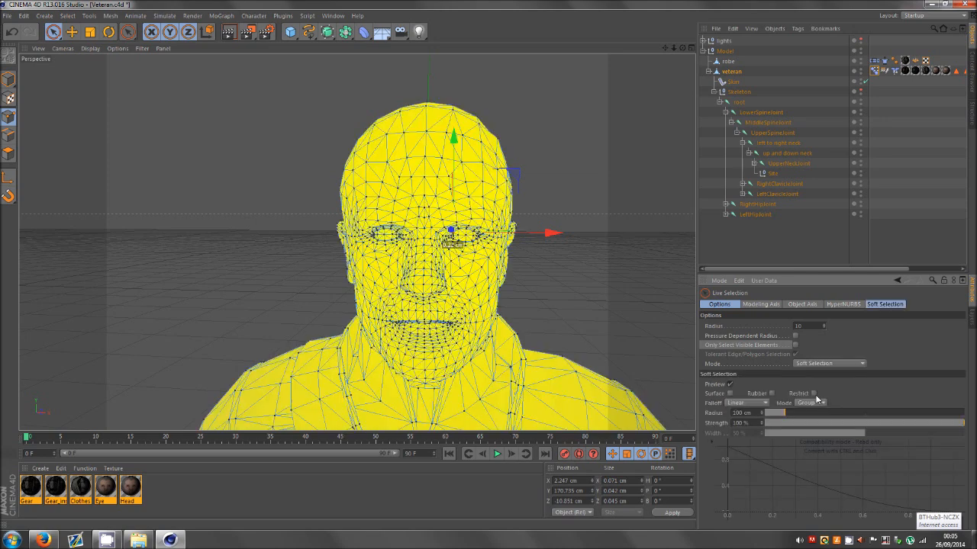
- Select the point at the centre of the forehead and set the soft selection radius to 2 cm, then 3 cm
click(425, 182)
drag(752, 414, 709, 412)
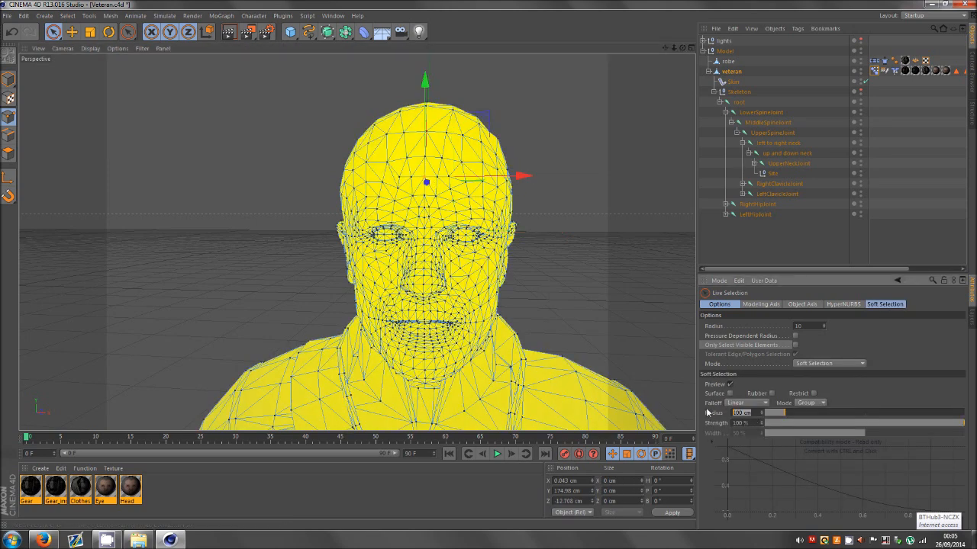
text(2)
key(Return)
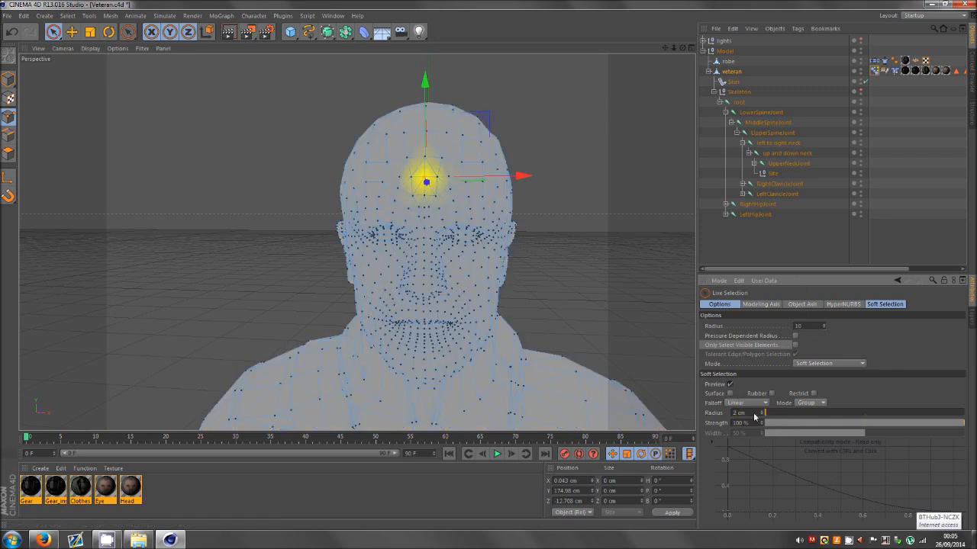
drag(754, 415, 711, 416)
text(3)
key(Return)
scroll(415, 184, up, 2)
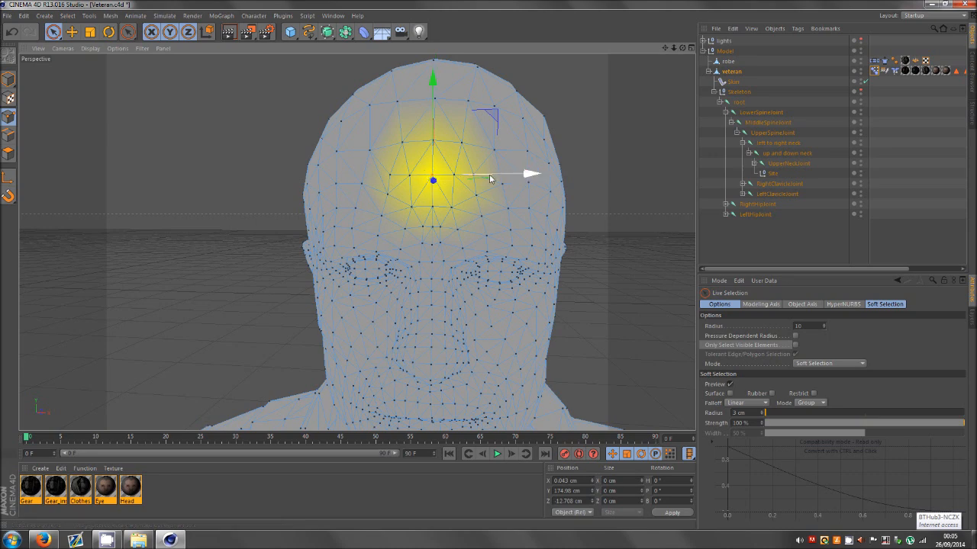
- Try shifting the soft-selected centre forehead points twice, undoing each move
click(452, 132)
click(433, 176)
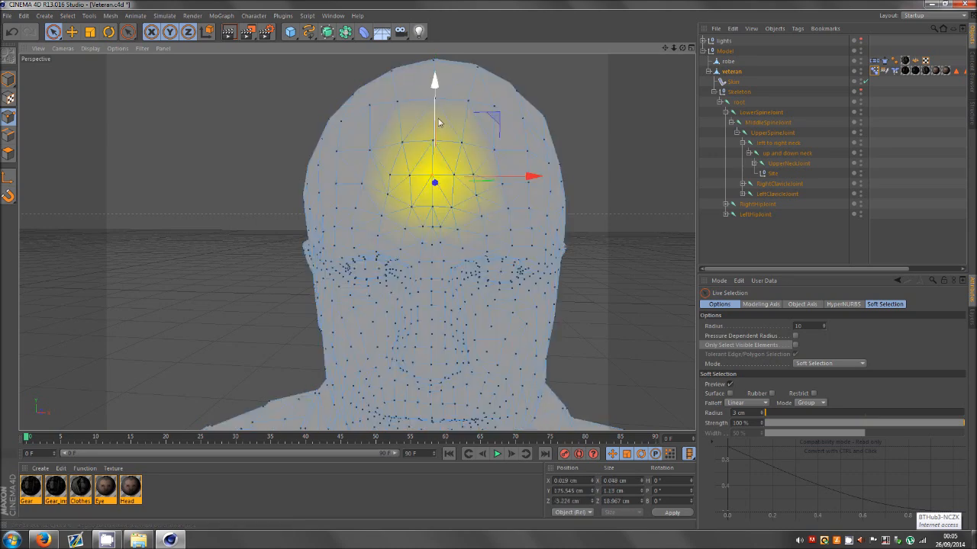
mouse_move(495, 124)
mouse_down()
mouse_move(543, 151)
mouse_move(508, 128)
mouse_up()
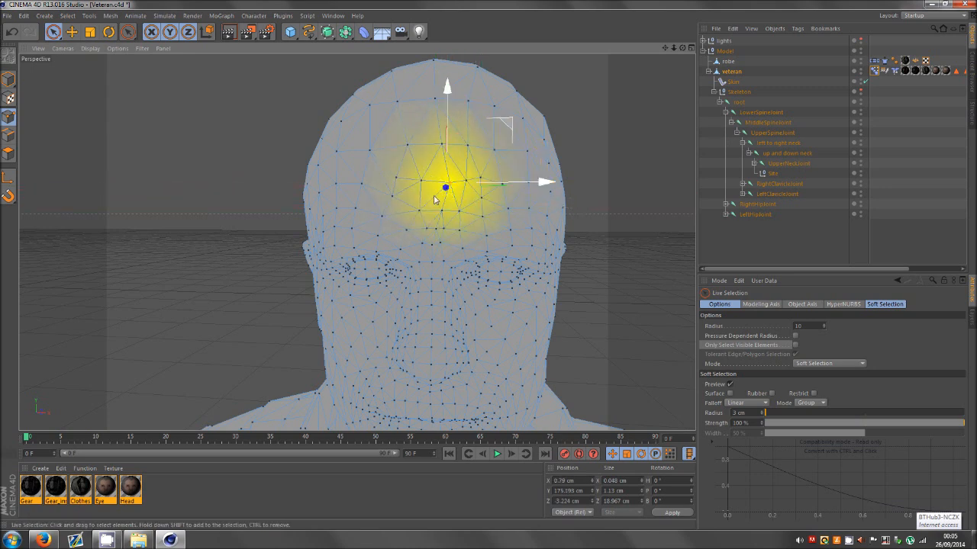
key(ctrl+z)
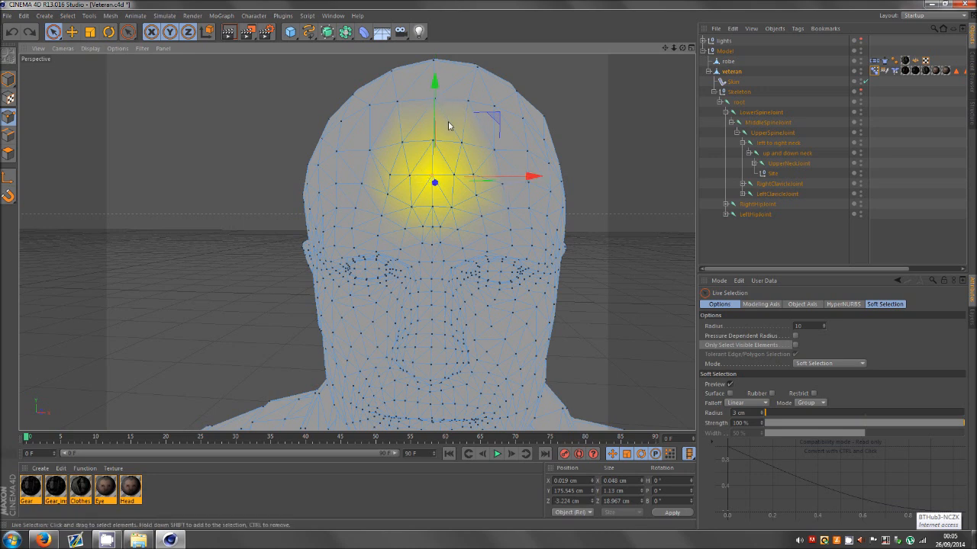
click(445, 160)
click(433, 178)
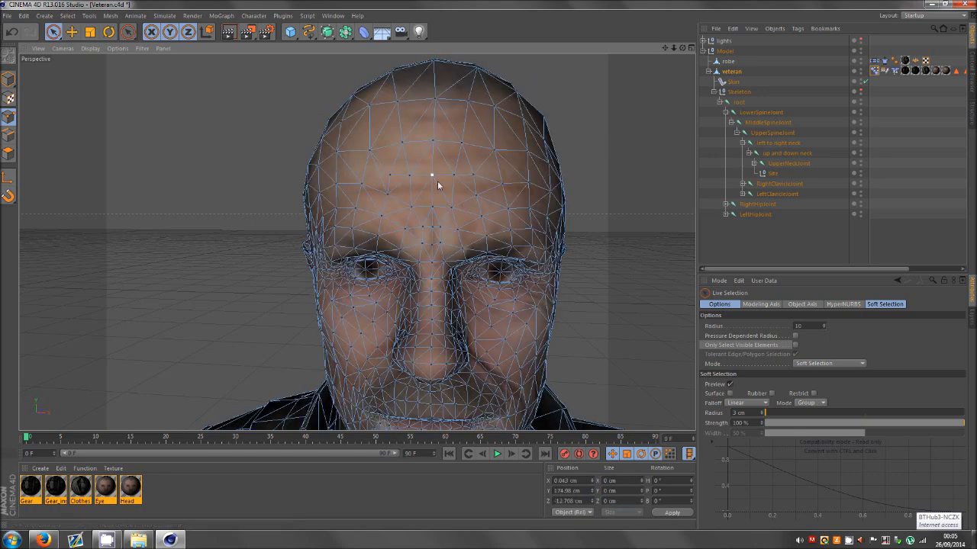
drag(499, 117, 577, 157)
key(ctrl+z)
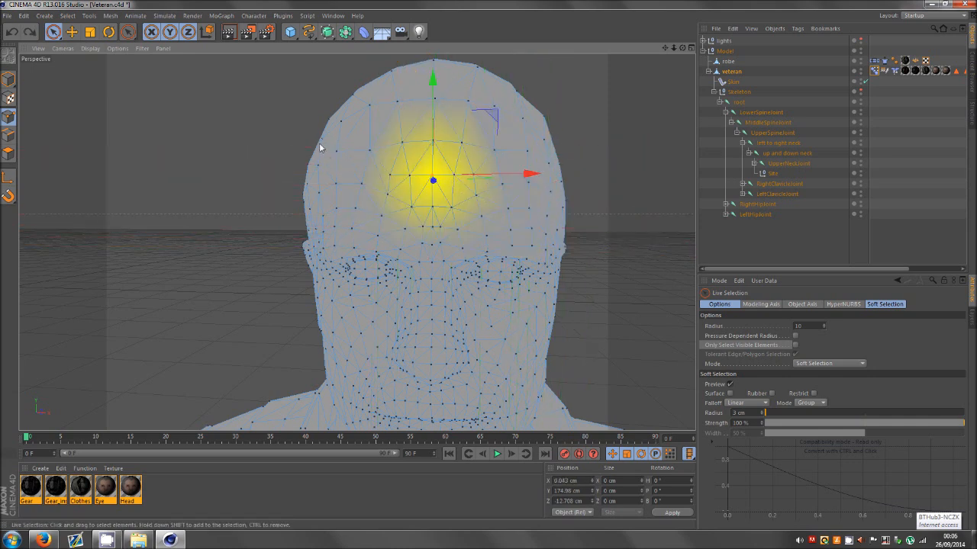
- Enlarge the soft selection radius, trying 5 cm and settling on 4 cm
double_click(751, 413)
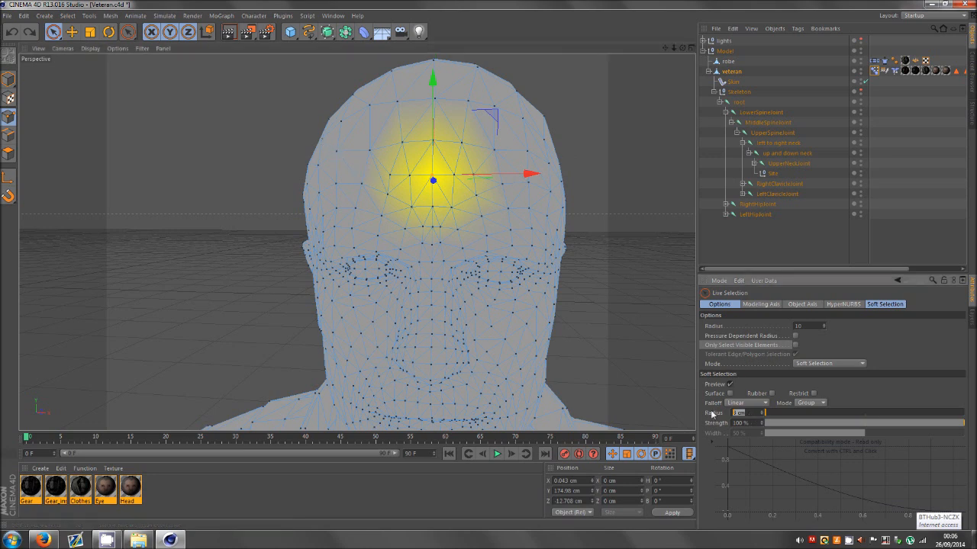
text(5)
key(Return)
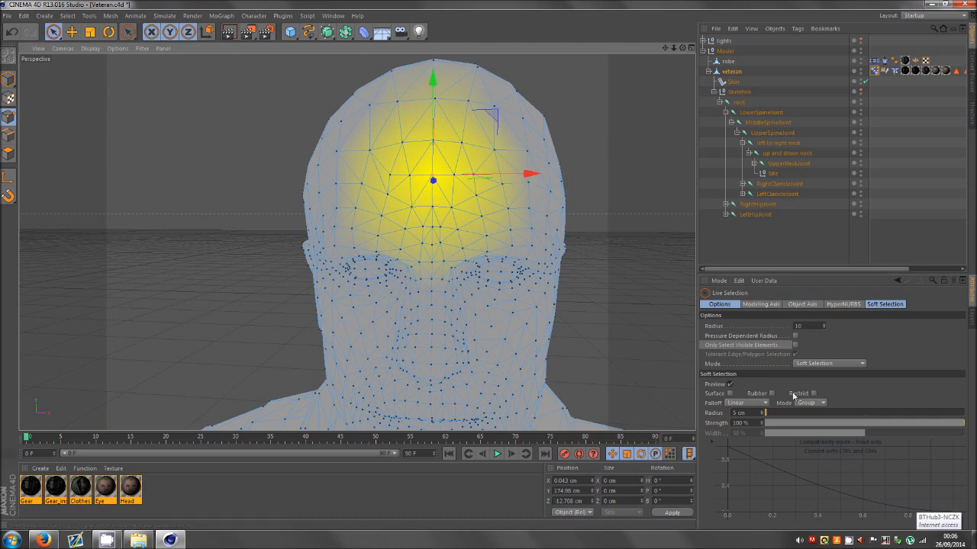
double_click(751, 413)
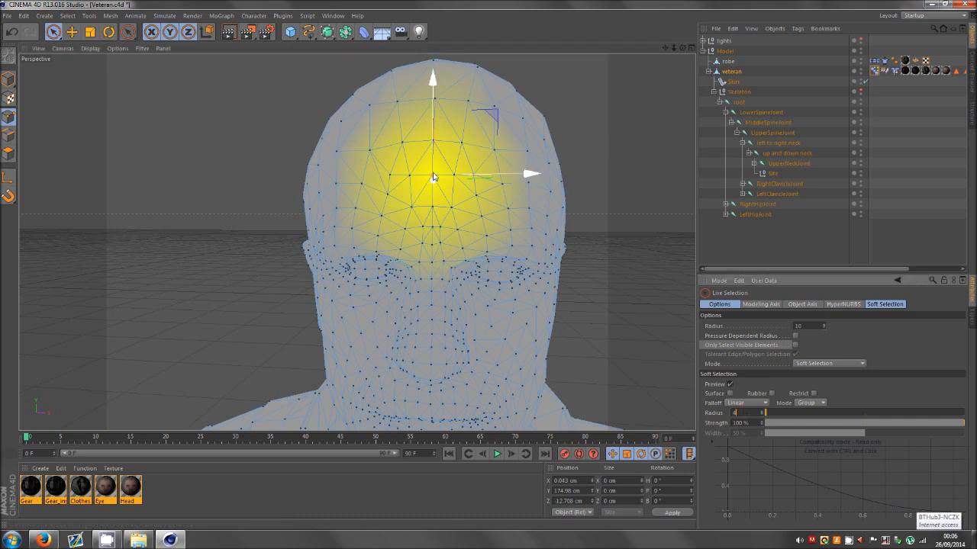
text(4)
key(Return)
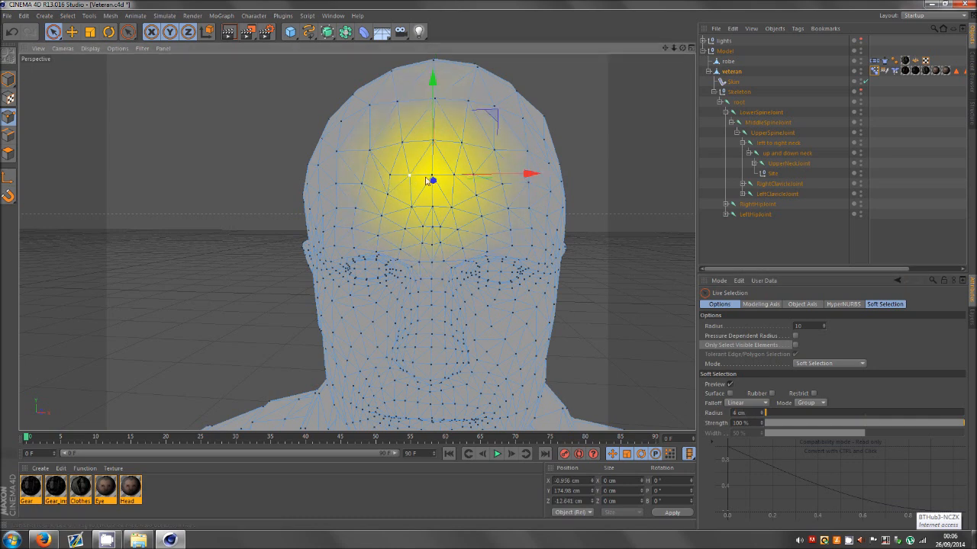
- Raise the soft-selected points at the forehead's centre slightly, followed by those on either side of it
drag(411, 180, 435, 185)
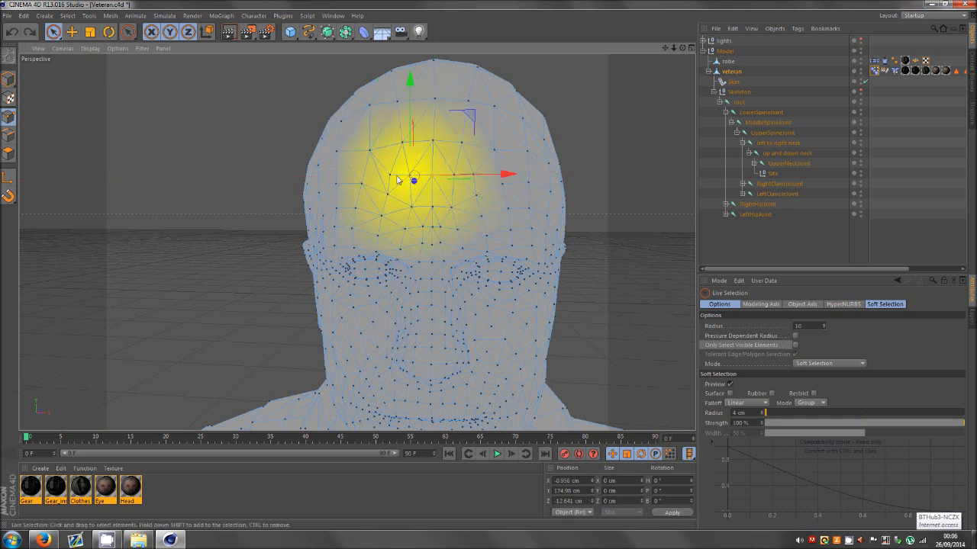
shift+click(452, 177)
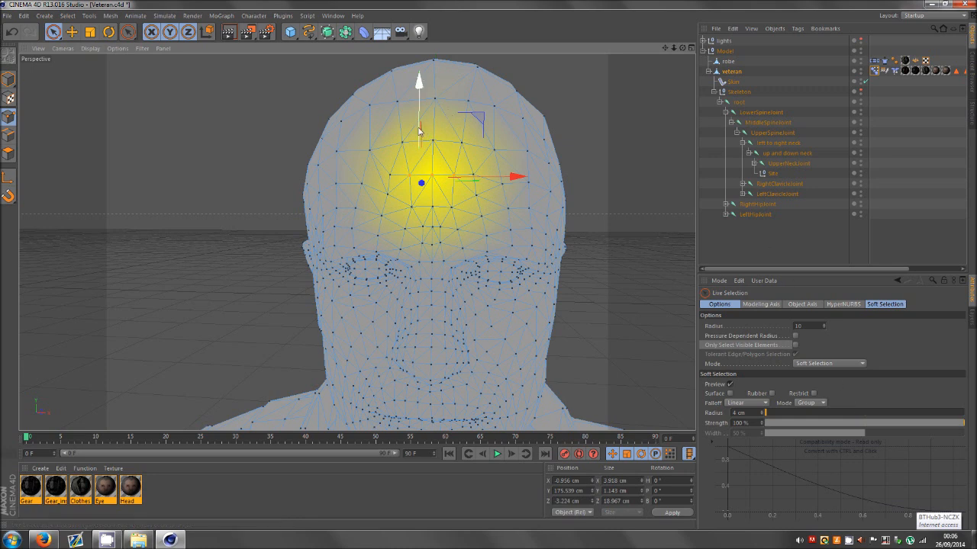
drag(419, 131, 419, 123)
click(386, 192)
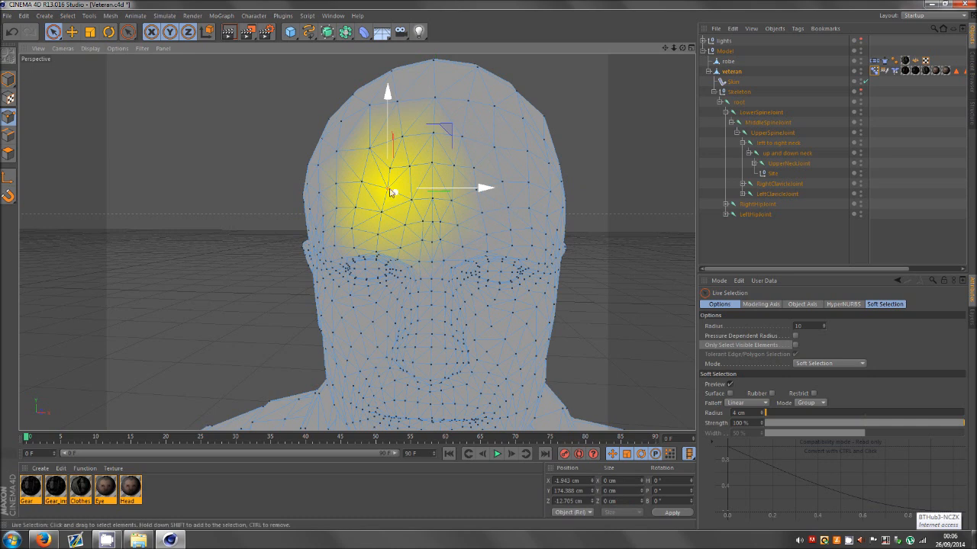
drag(387, 149, 387, 147)
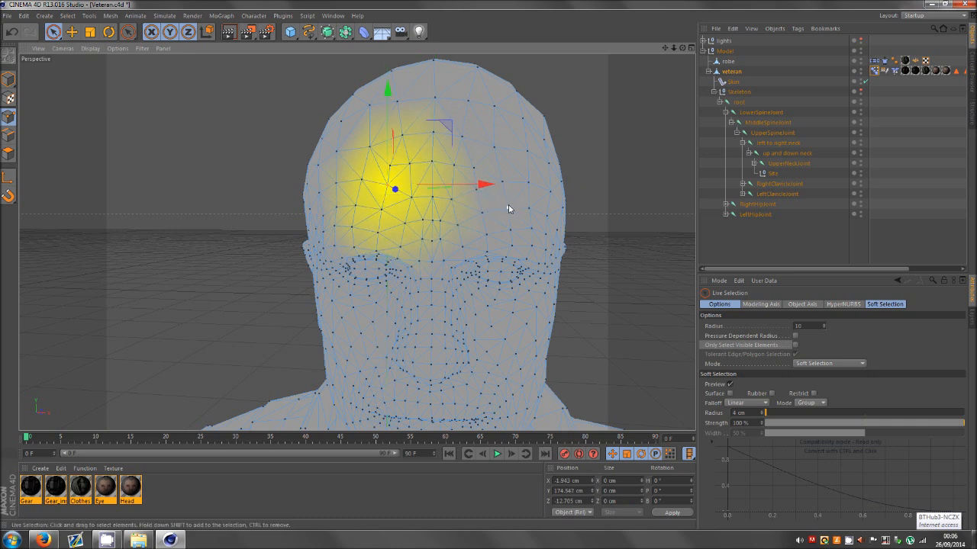
click(474, 192)
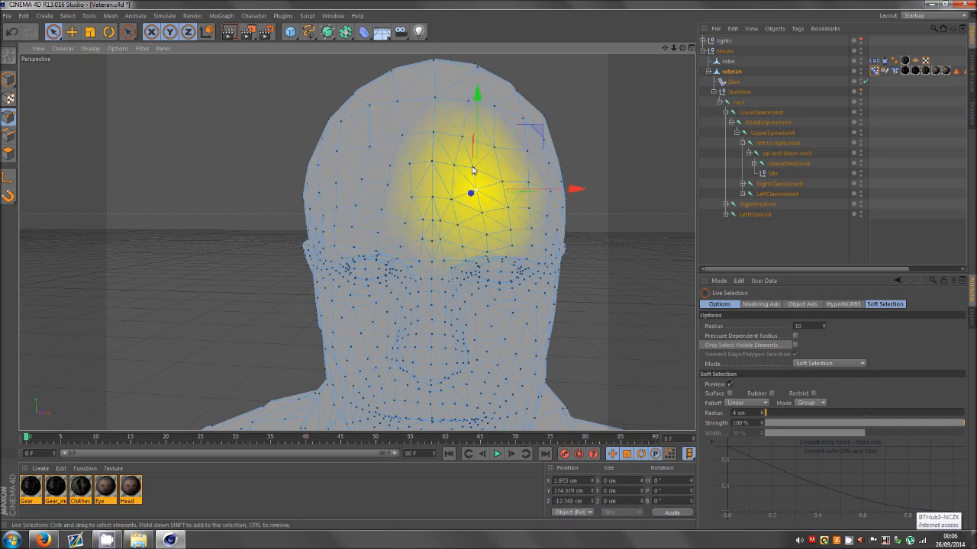
drag(479, 158, 480, 156)
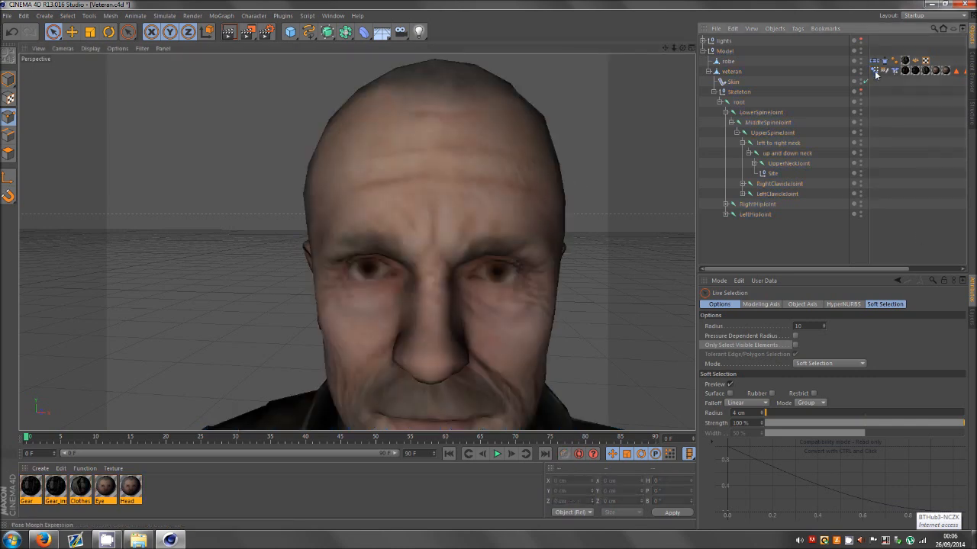
- Preview the third pose on the whole face by sweeping its strength back to 100 % in the Pose Morph tag
click(874, 71)
scroll(572, 248, down, 4)
scroll(346, 252, down, 2)
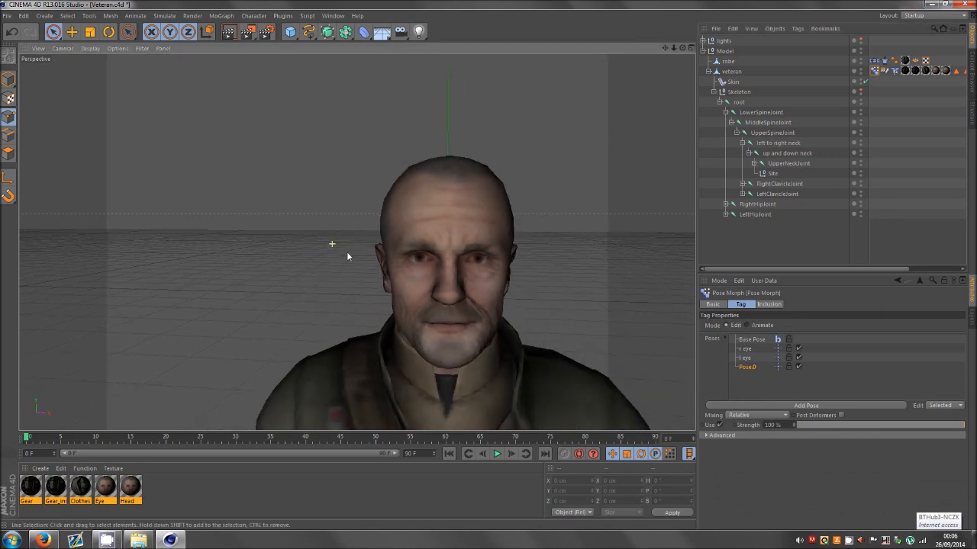
scroll(492, 255, up, 2)
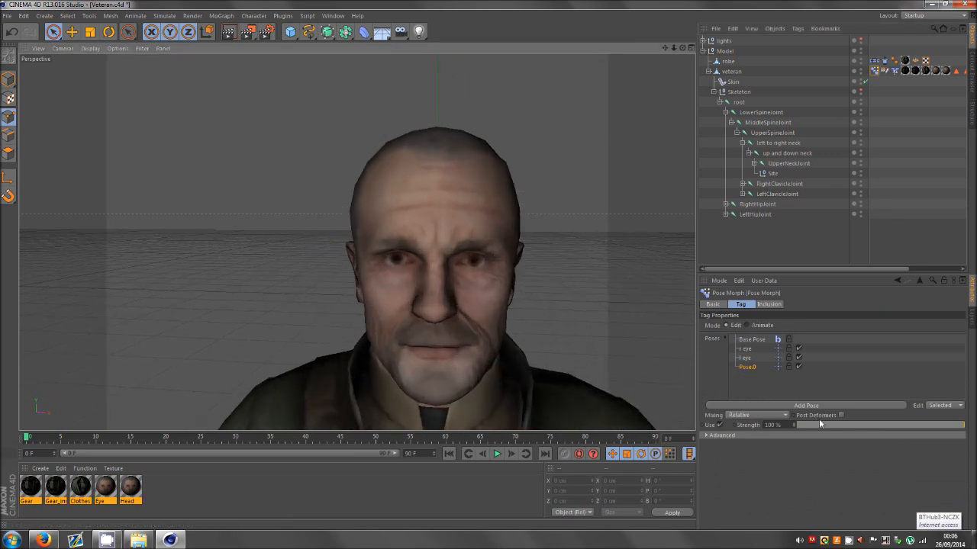
drag(818, 424, 964, 425)
- Reselect the veteran mesh and raise the point at the forehead's centre slightly more
click(732, 72)
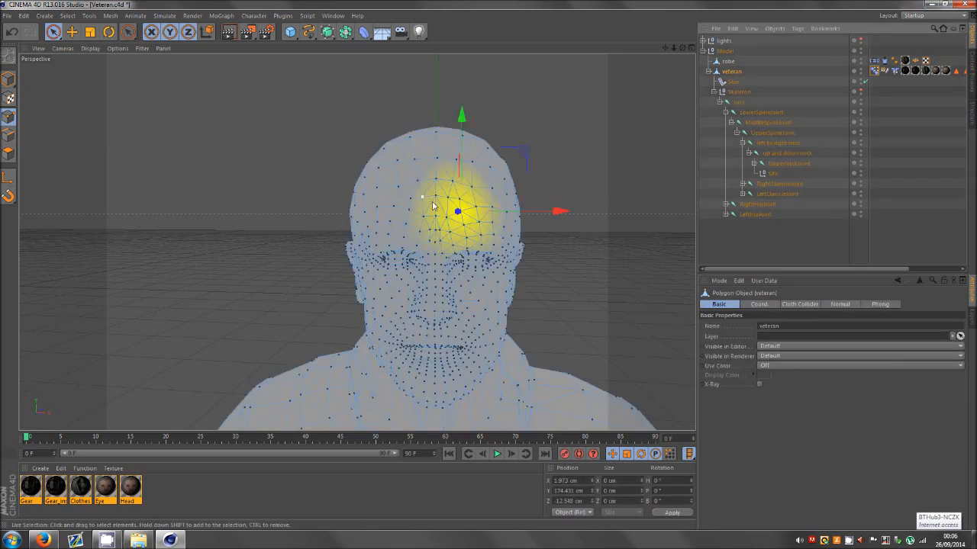
click(436, 197)
drag(437, 161, 438, 160)
- Rename the third pose in the Pose Morph tag as forehead up
click(875, 71)
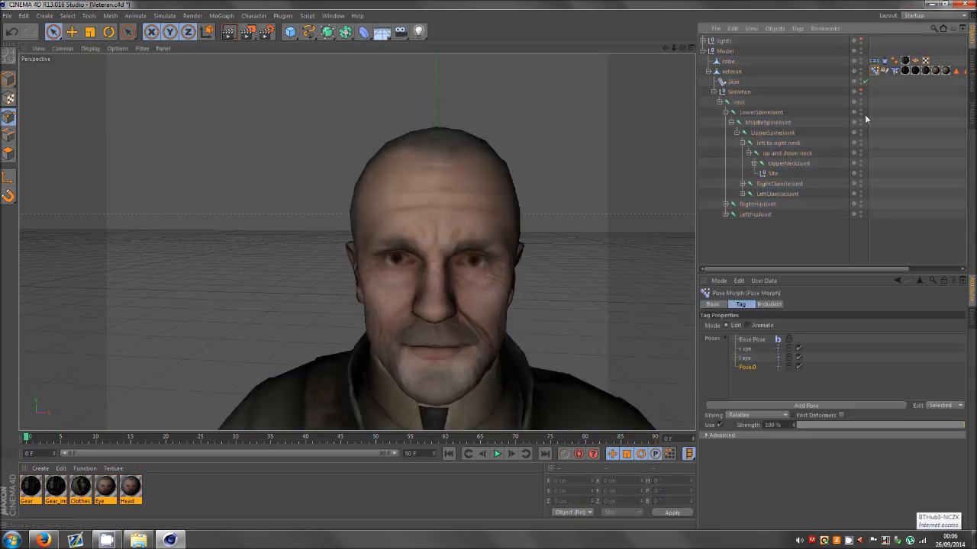
double_click(750, 366)
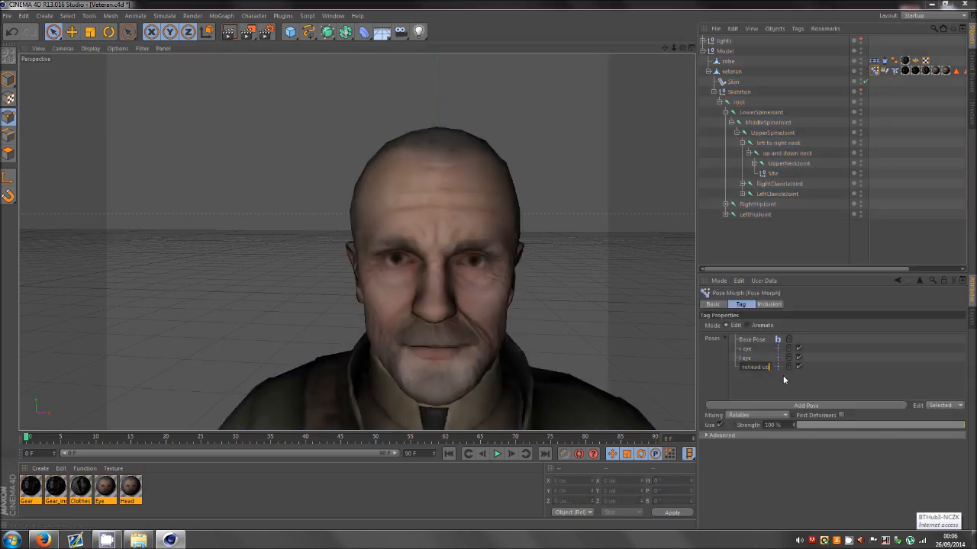
text(raised u)
key(Return)
- Try raising the veteran's left cheek with the soft selection, and undo the move
click(732, 72)
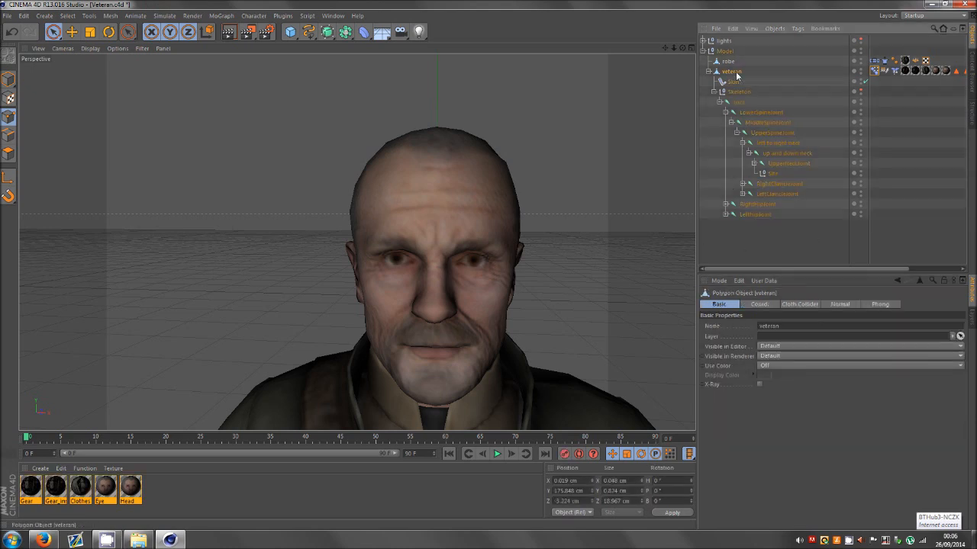
click(479, 297)
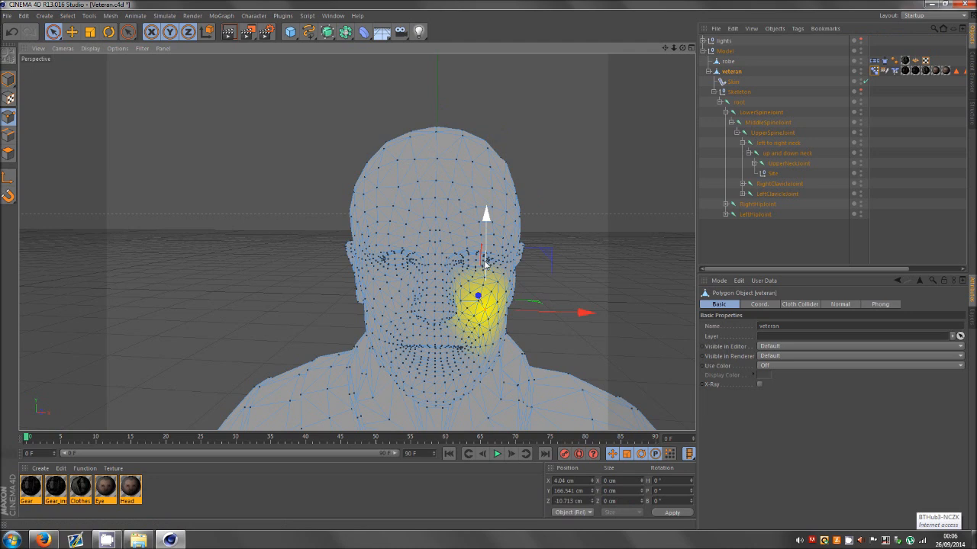
drag(484, 263, 489, 260)
key(ctrl+z)
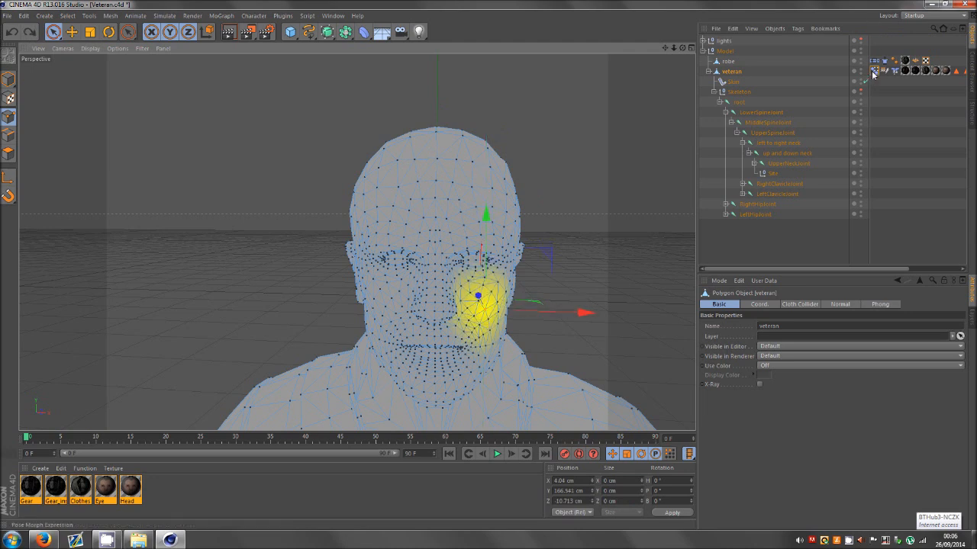
- Raise the veteran's left cheek in the fourth pose, and add a fifth pose with the right cheek raised
click(873, 71)
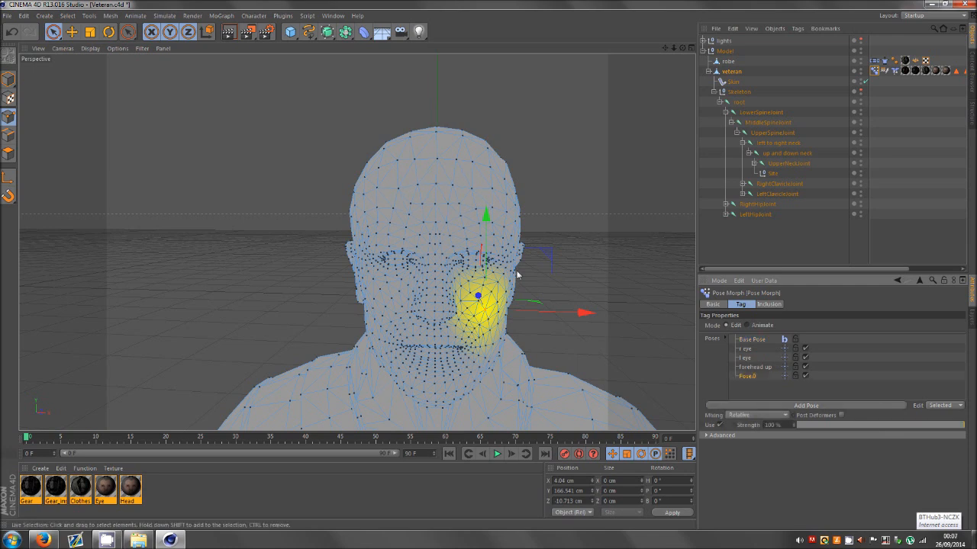
drag(484, 213, 490, 231)
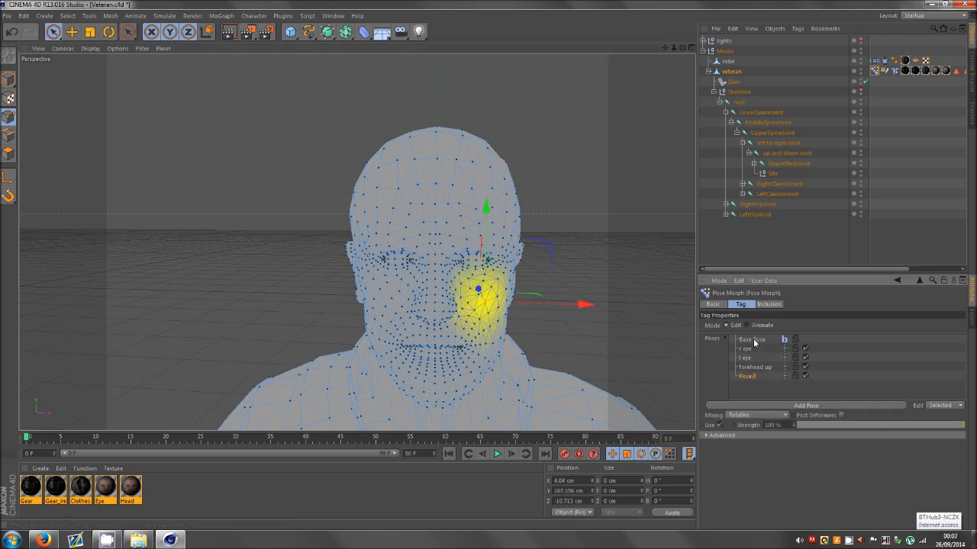
click(754, 341)
click(766, 404)
click(387, 308)
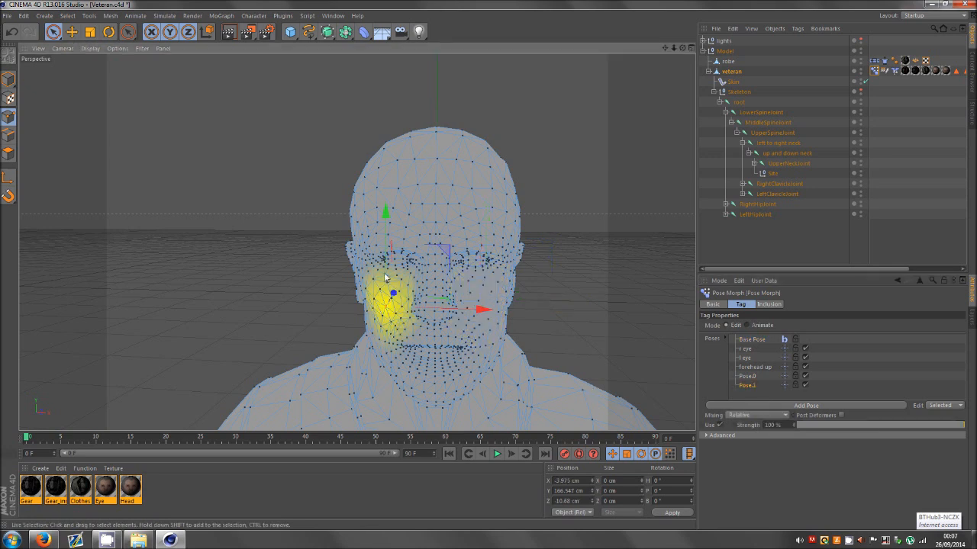
drag(388, 264, 392, 256)
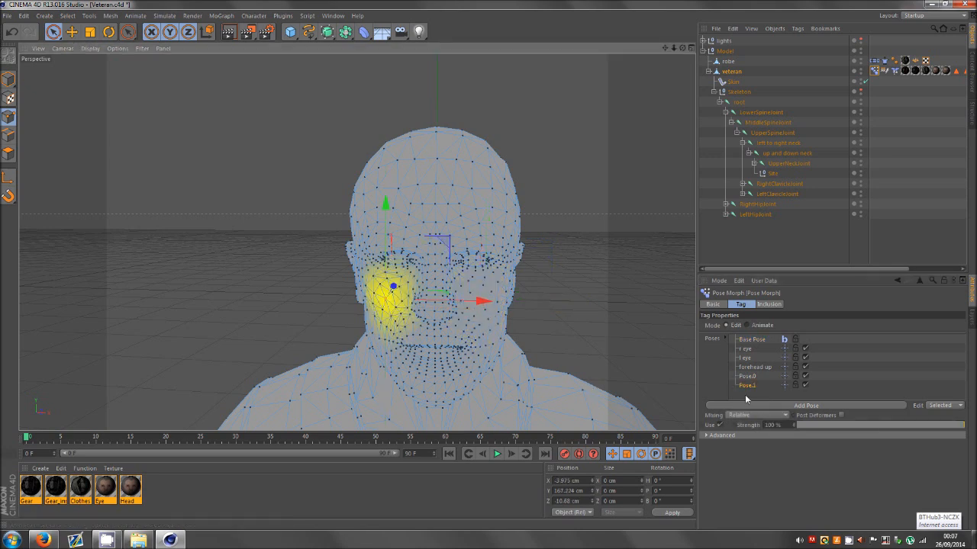
- Rename the fifth pose as r cheek and the fourth pose as l cheek
double_click(747, 386)
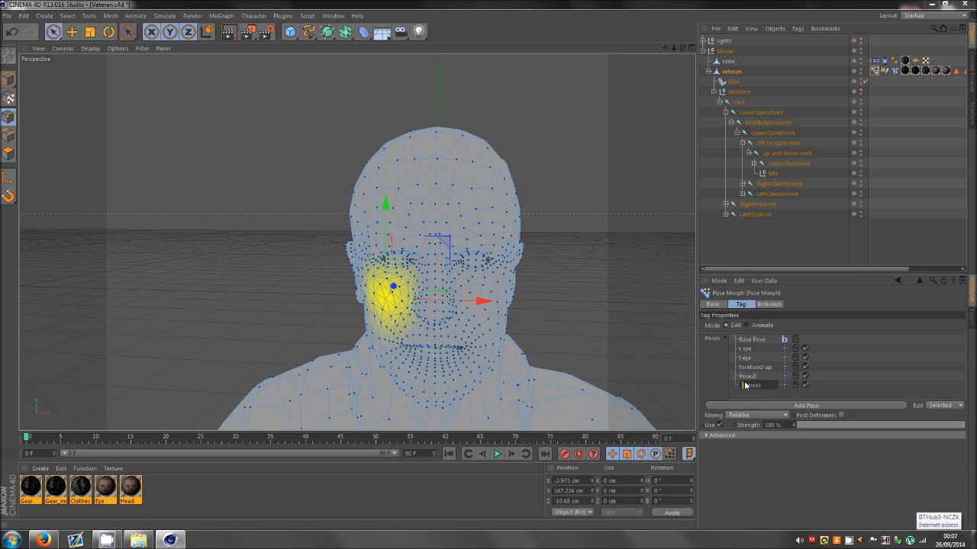
double_click(752, 377)
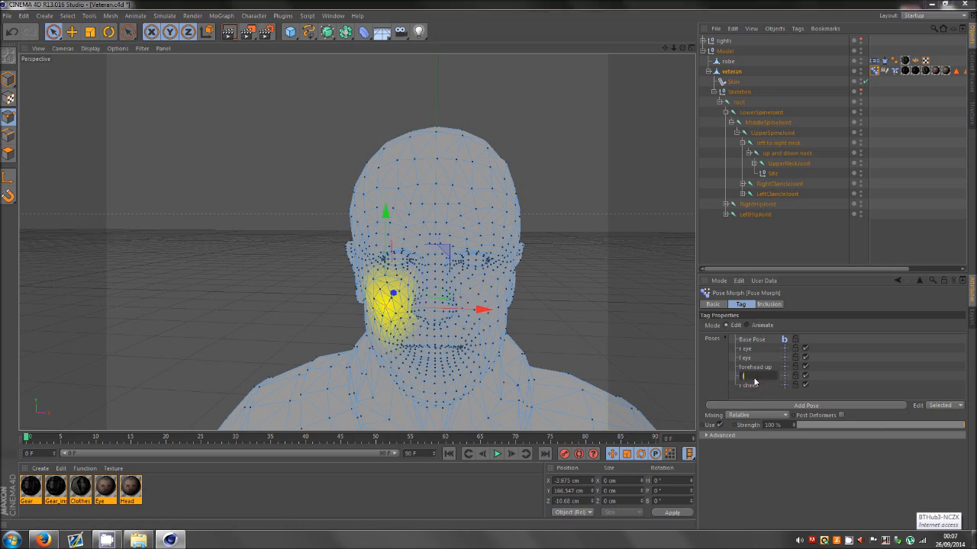
click(906, 166)
- Preview the l cheek and r cheek poses on the shaded face by sweeping their strength back to 100 %
click(6, 78)
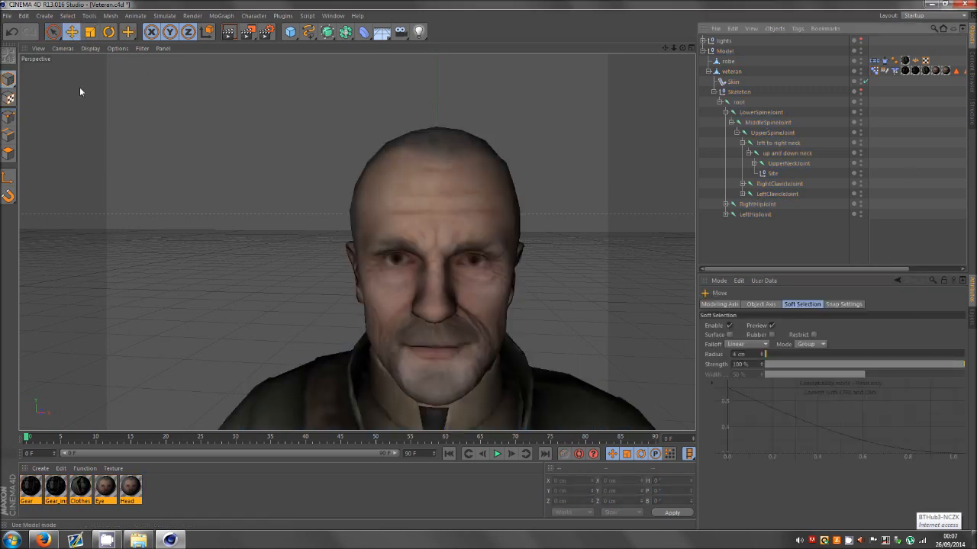
click(875, 72)
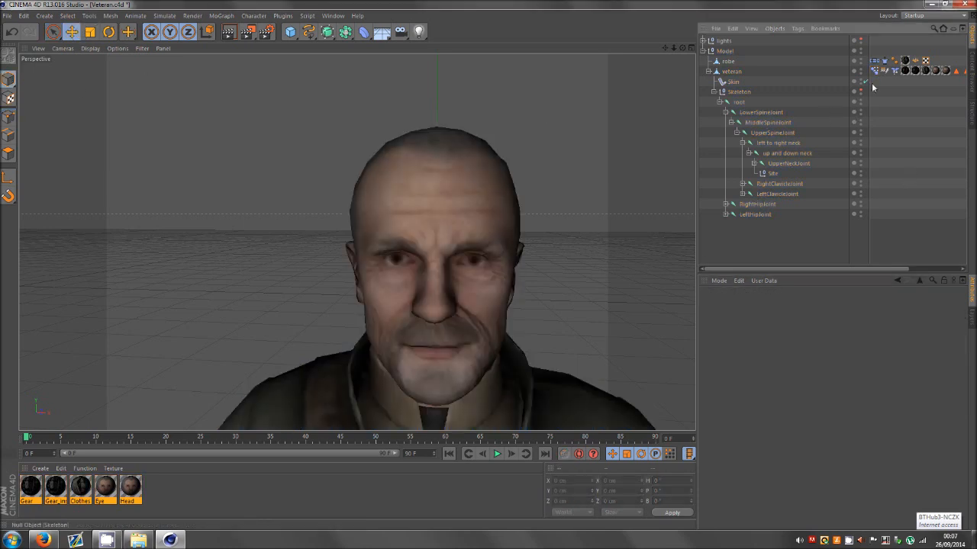
click(875, 71)
drag(832, 424, 726, 422)
click(746, 384)
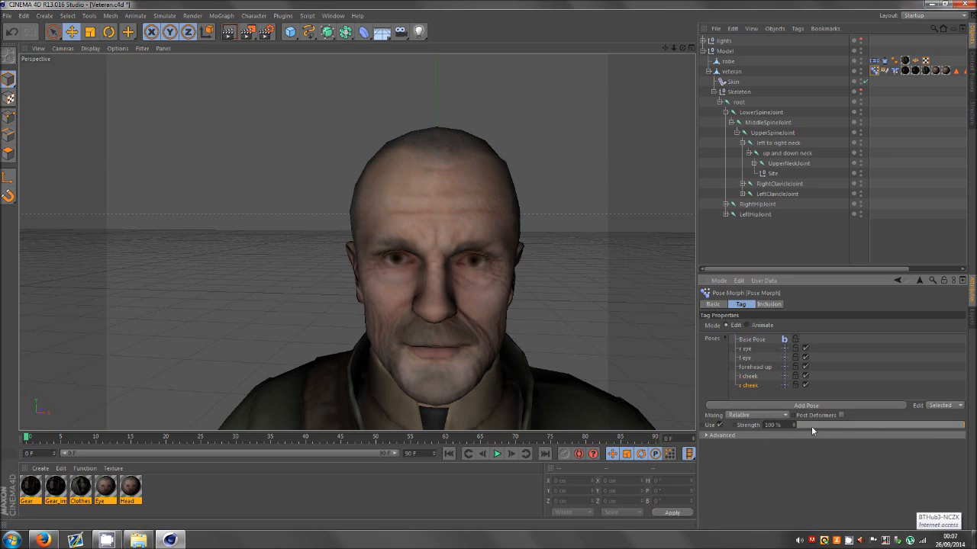
drag(830, 426, 969, 427)
click(744, 378)
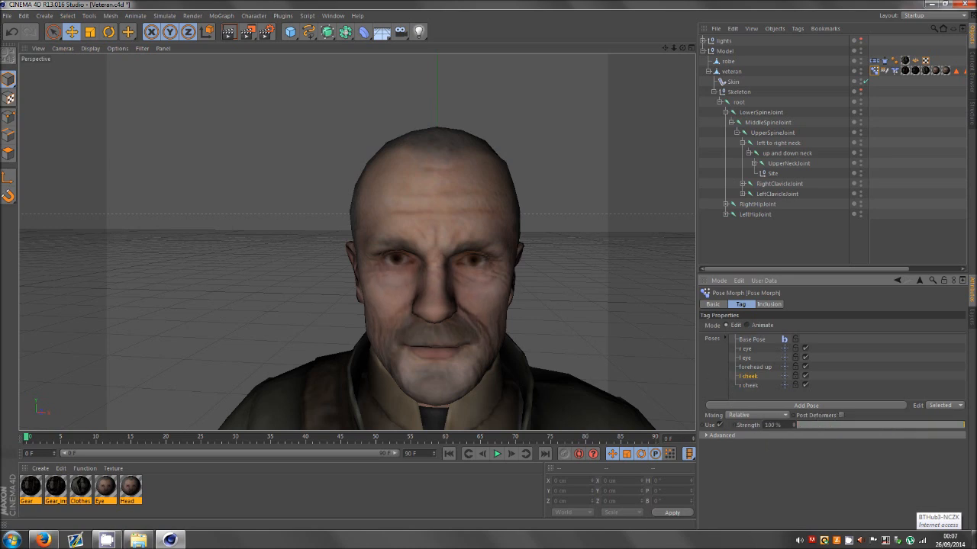
- Add a sixth pose from the base pose and soft-select the points at the veteran's left mouth corner
click(751, 341)
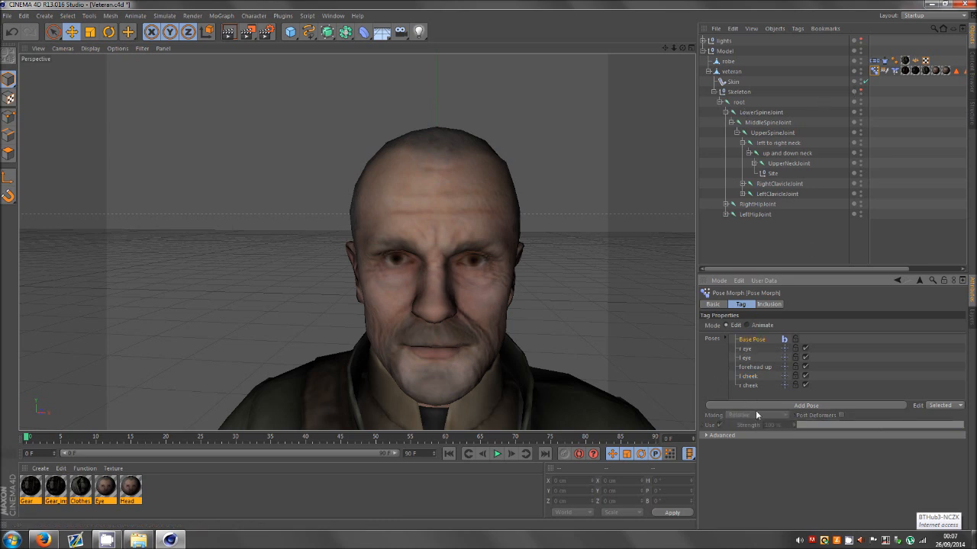
click(53, 32)
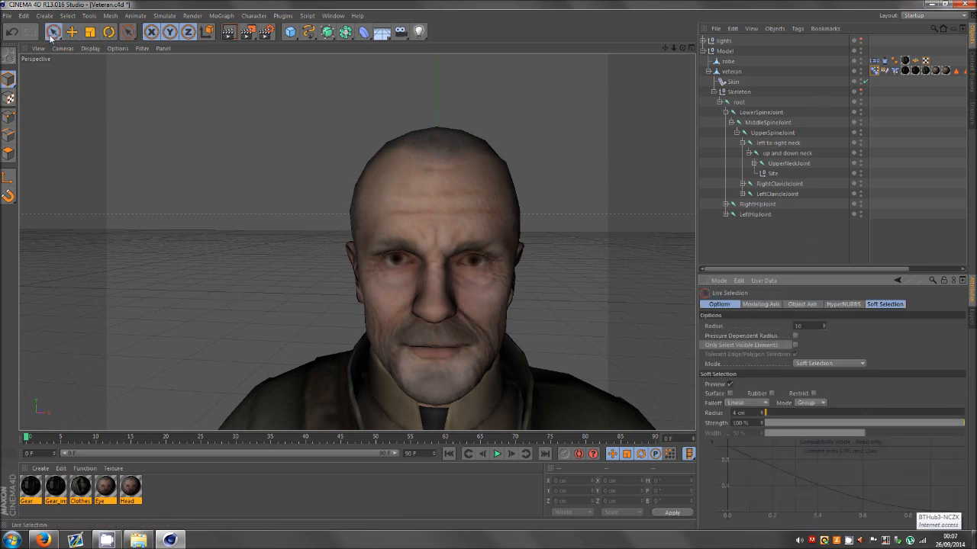
mouse_move(52, 35)
mouse_down()
mouse_move(83, 68)
mouse_move(57, 32)
mouse_up()
click(724, 72)
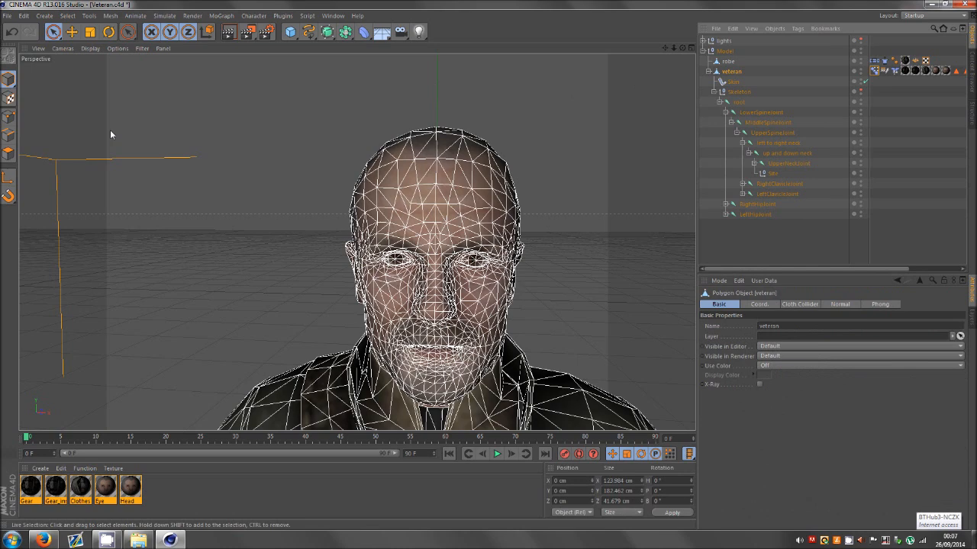
click(8, 116)
scroll(445, 365, up, 4)
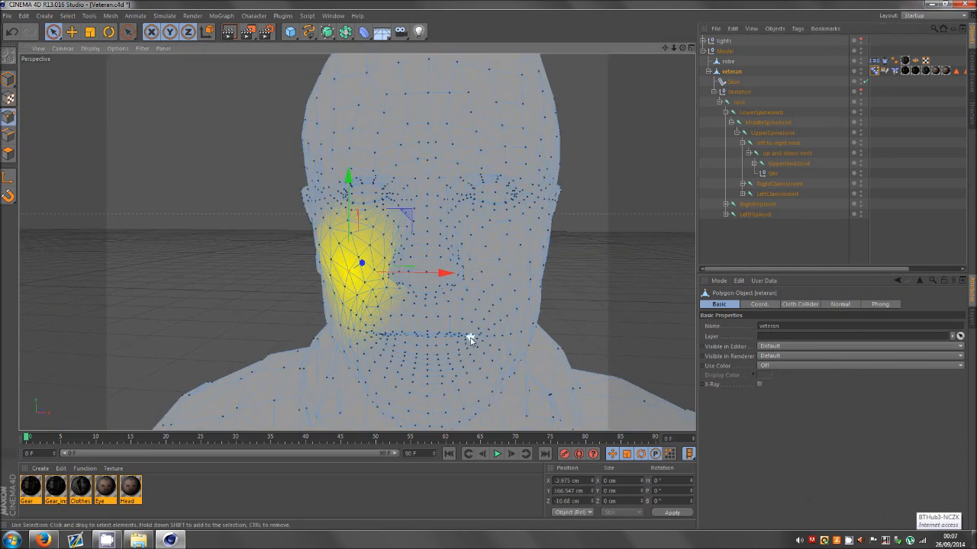
click(471, 339)
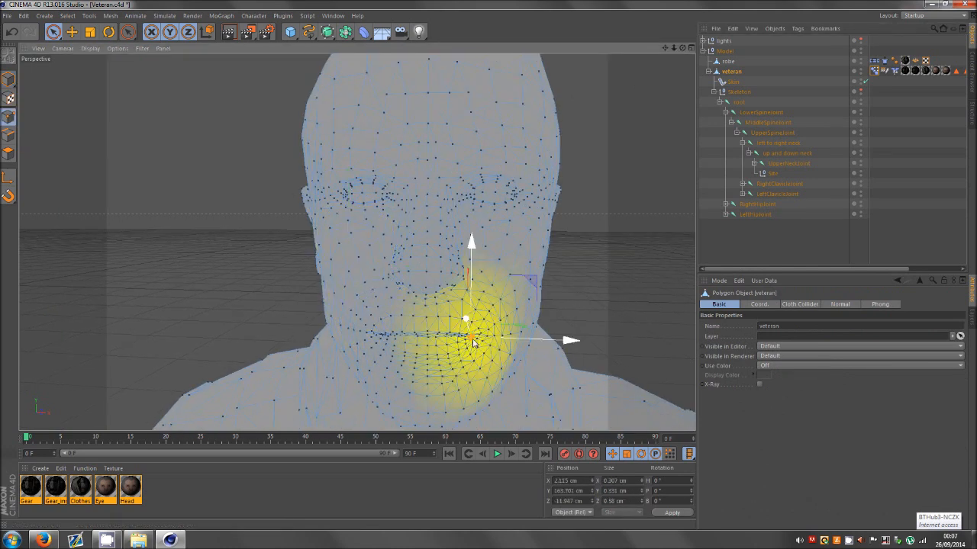
- Set the soft selection radius of the Live Selection tool to 3 cm
click(53, 31)
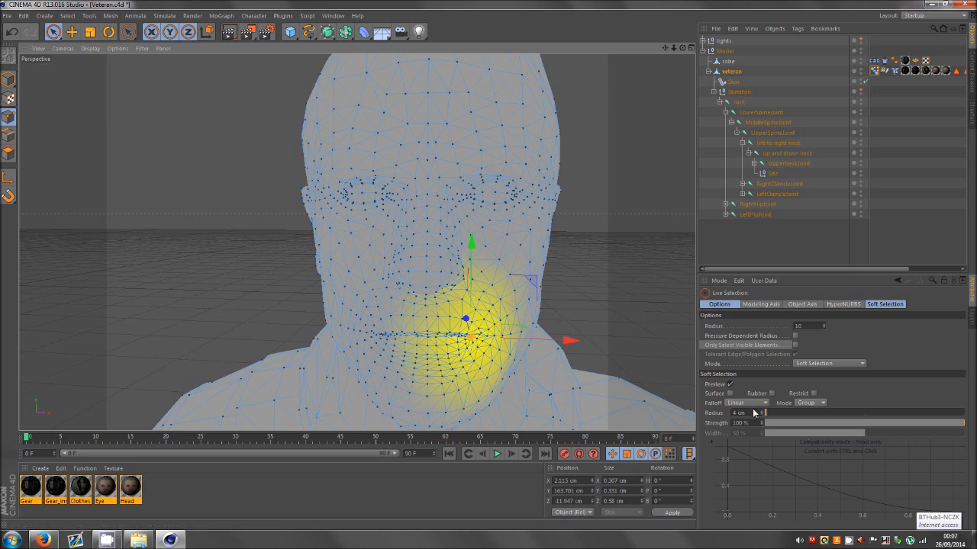
click(754, 413)
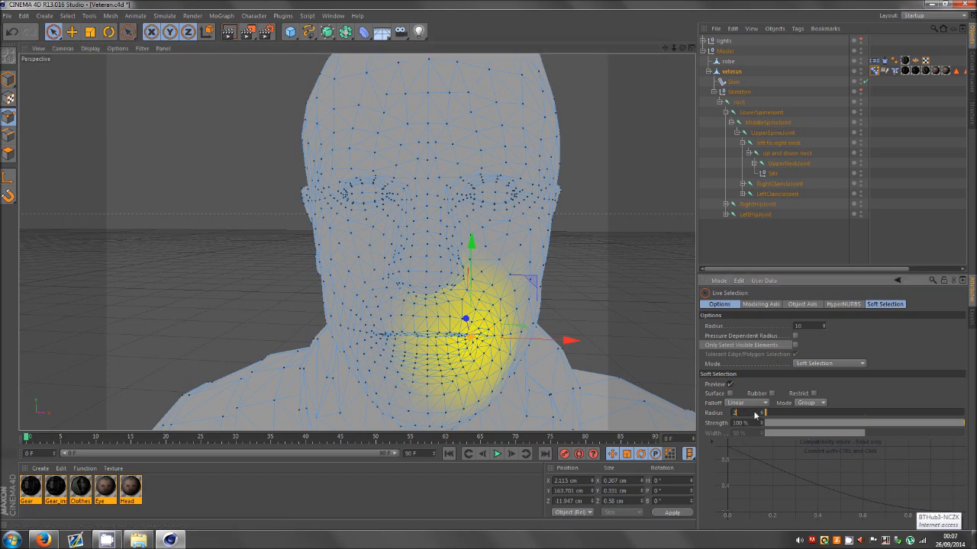
text(3)
key(Return)
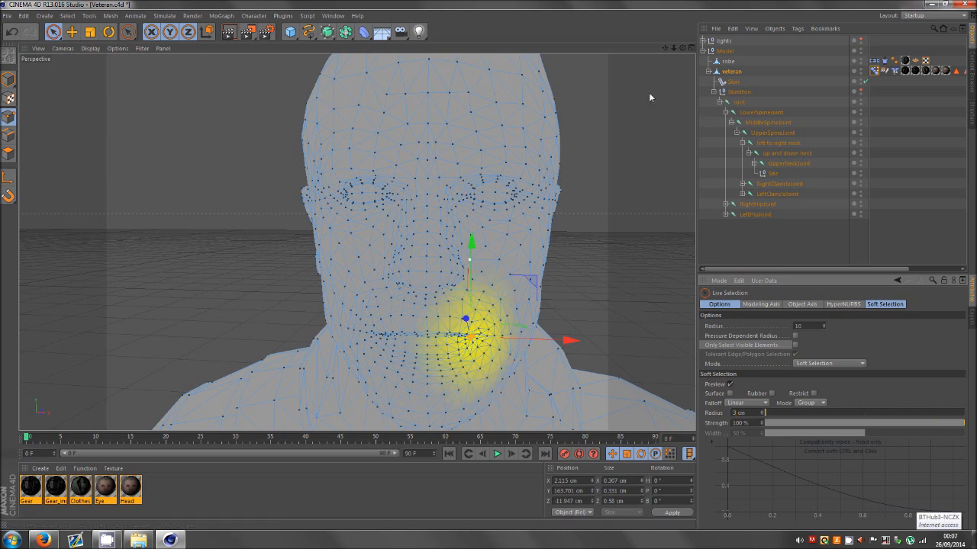
- Raise the veteran's left mouth corner slightly, and raise the right mouth corner about 0.5 cm to match
drag(684, 47, 691, 24)
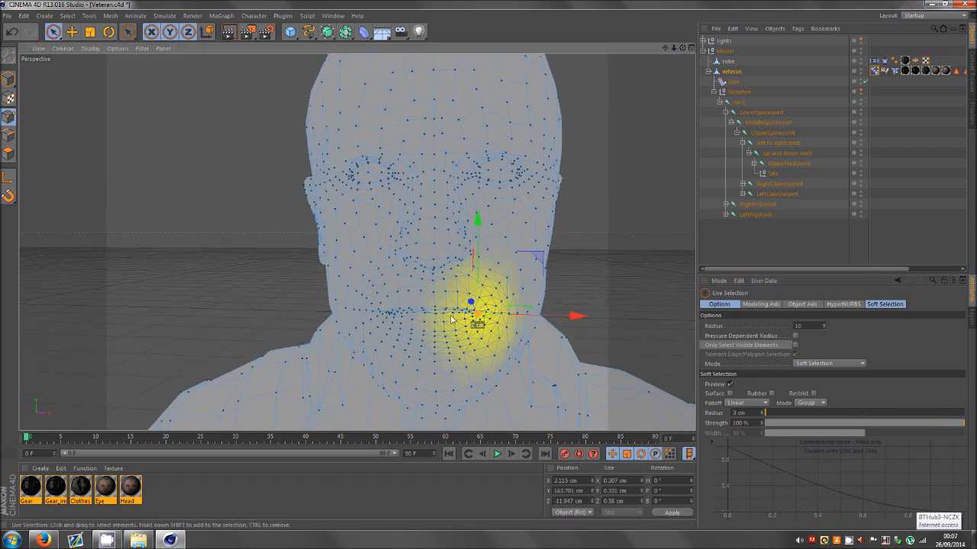
drag(478, 263, 483, 258)
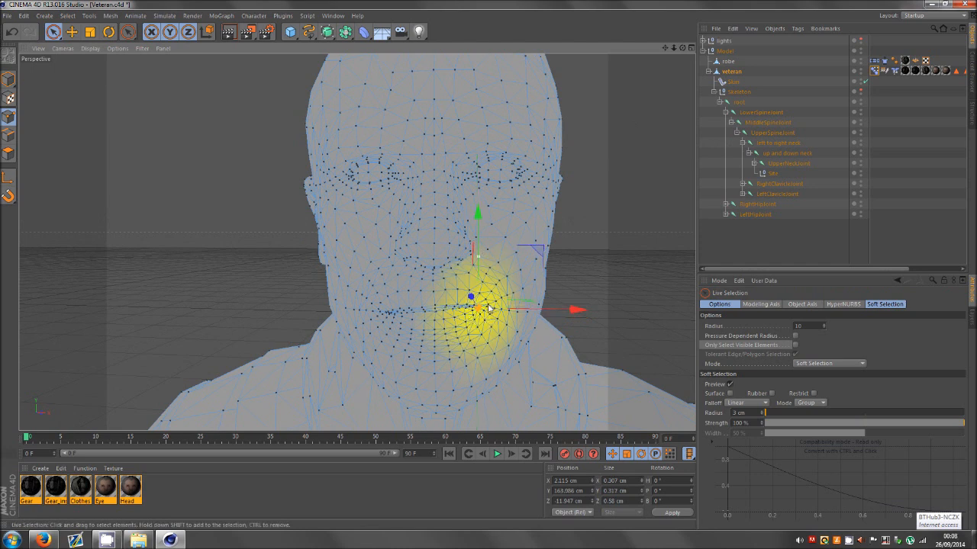
click(390, 306)
drag(392, 284, 391, 267)
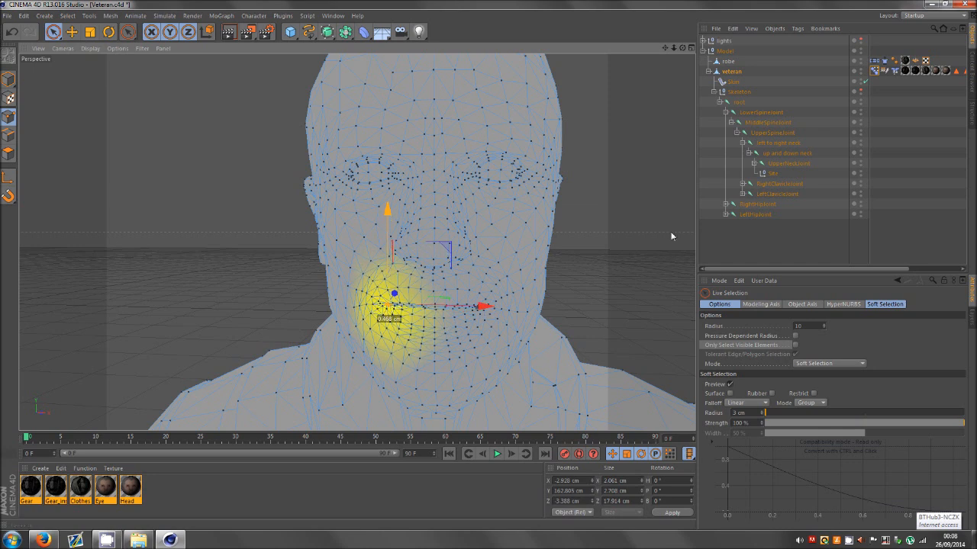
- Rename the sixth pose in the Pose Morph tag as smile
click(734, 250)
scroll(545, 293, down, 3)
alt+right_drag(425, 290, 522, 284)
click(873, 73)
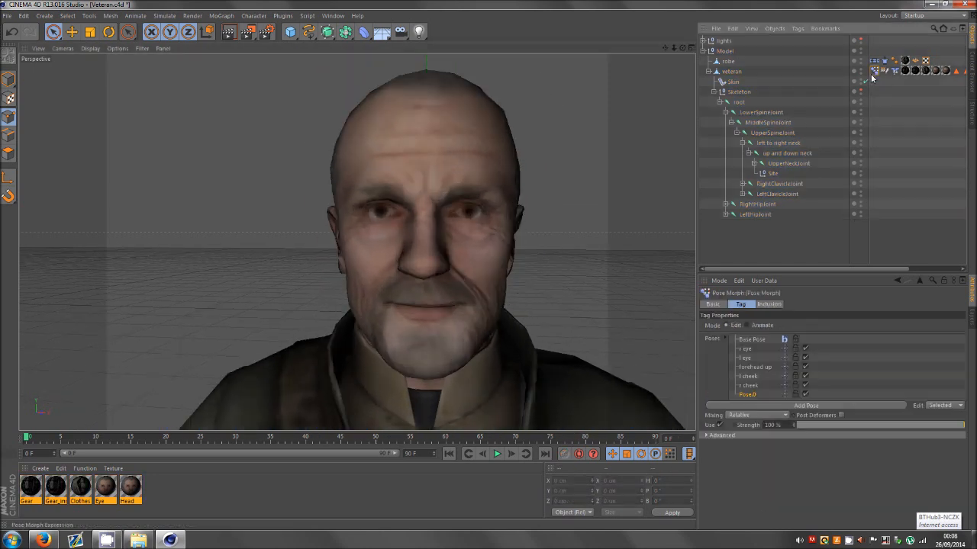
double_click(745, 395)
text(smi)
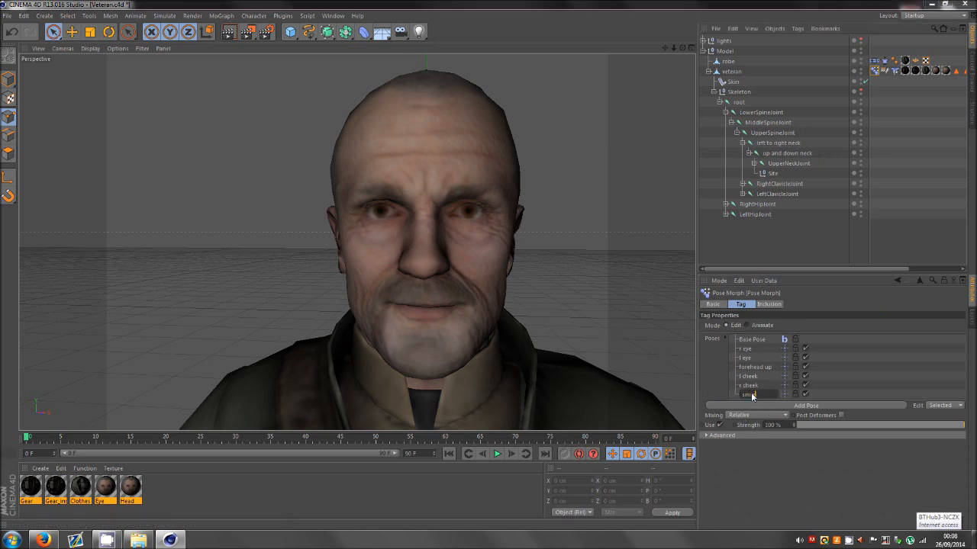
text(le)
key(Return)
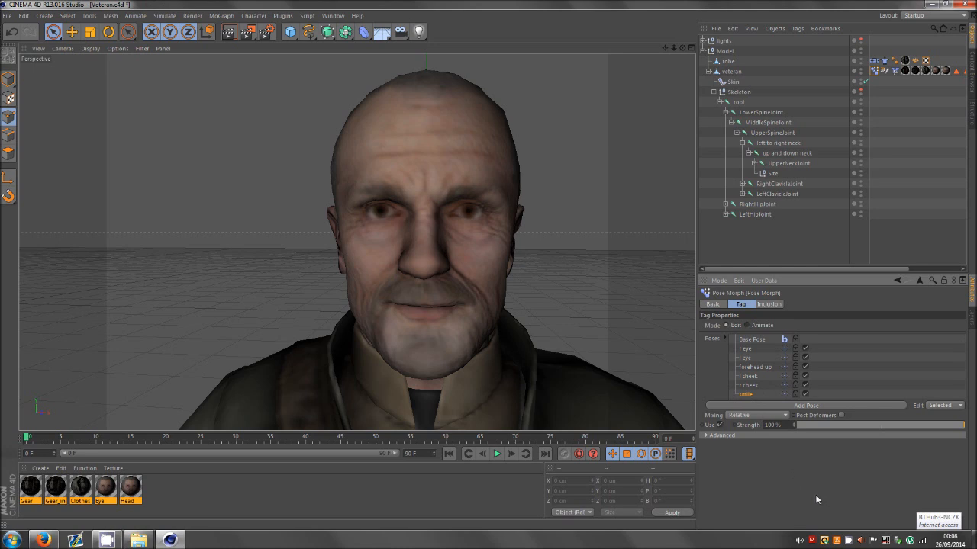
- Preview the smile pose by sweeping its strength back to 100 %, and select the r cheek pose
drag(808, 424, 964, 425)
click(751, 387)
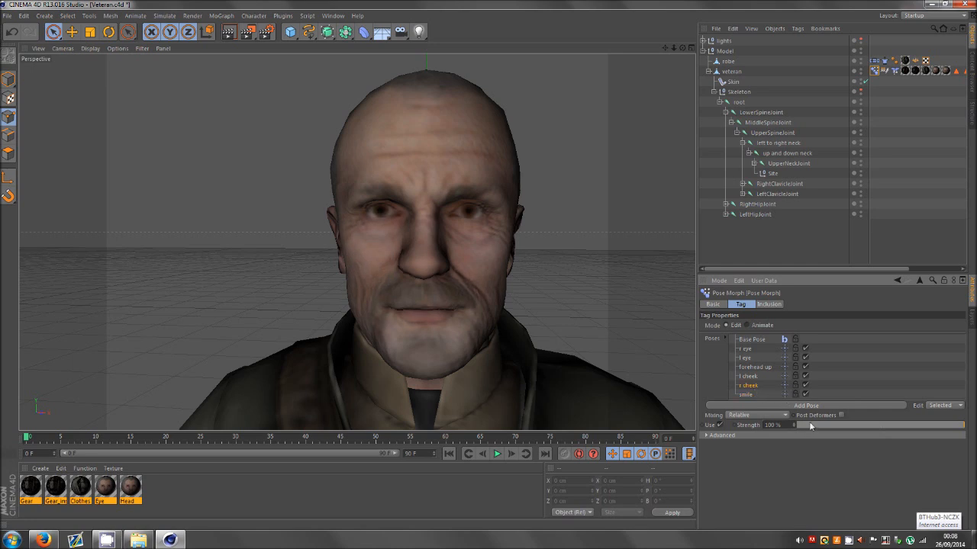
- Switch the Pose Morph tag to Animate mode and test combinations of the poses, ending with all six at 0 %
click(754, 326)
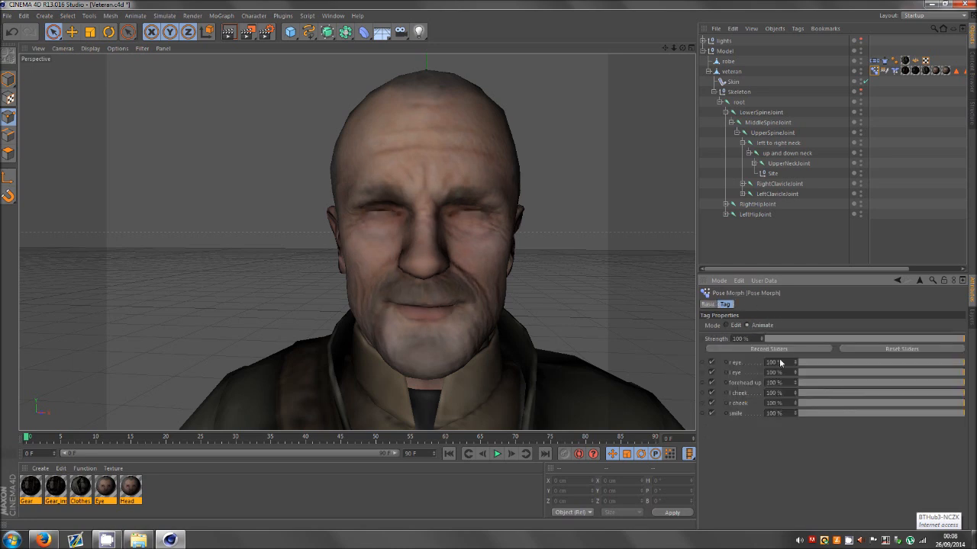
drag(812, 363, 963, 414)
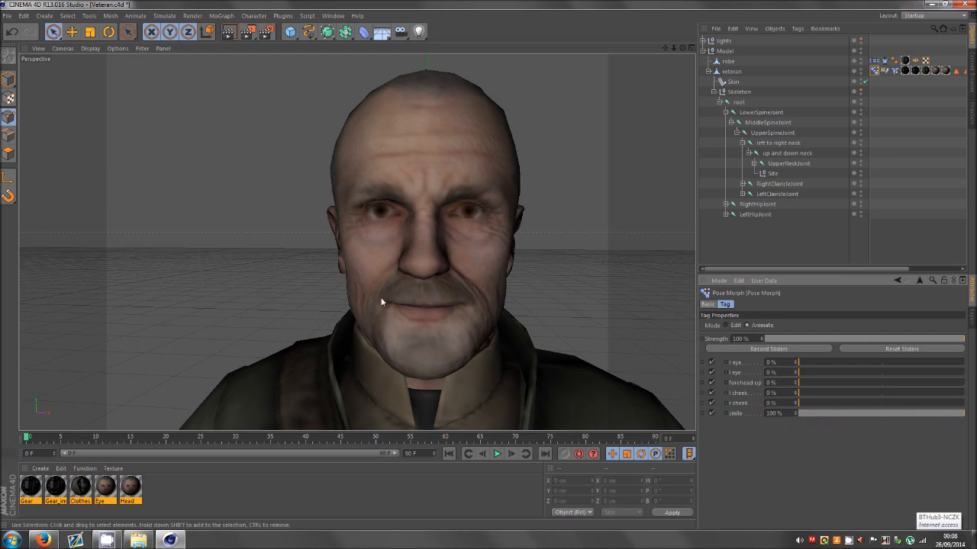
drag(806, 402, 915, 394)
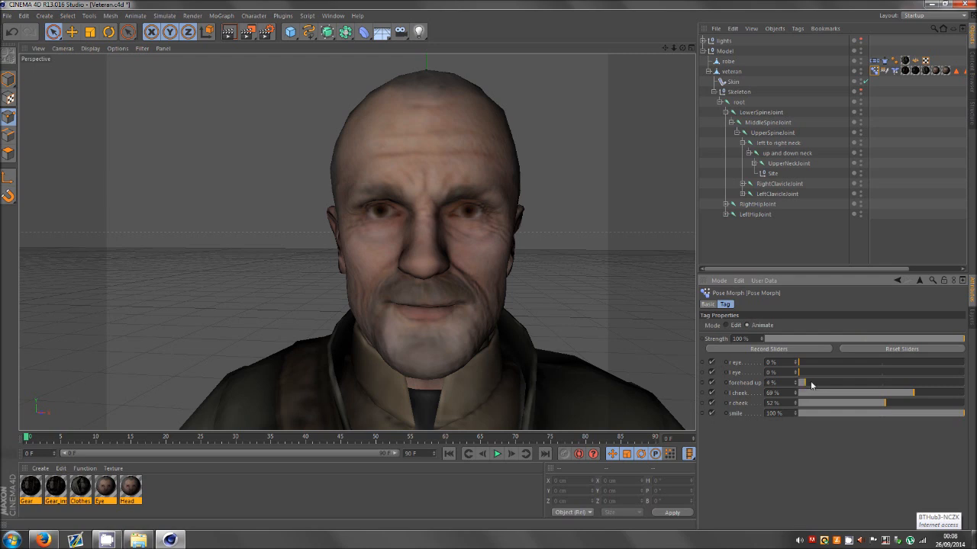
drag(811, 381, 927, 381)
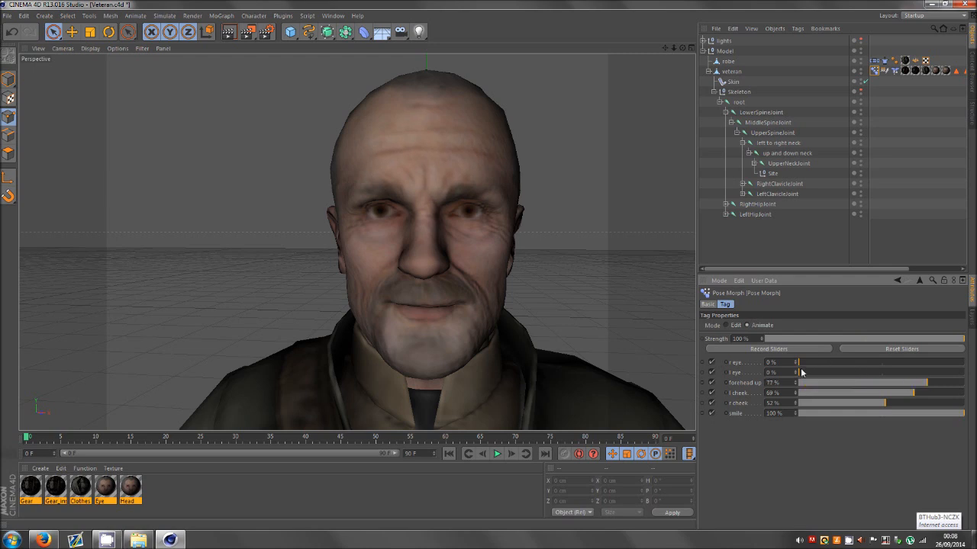
drag(801, 371, 767, 413)
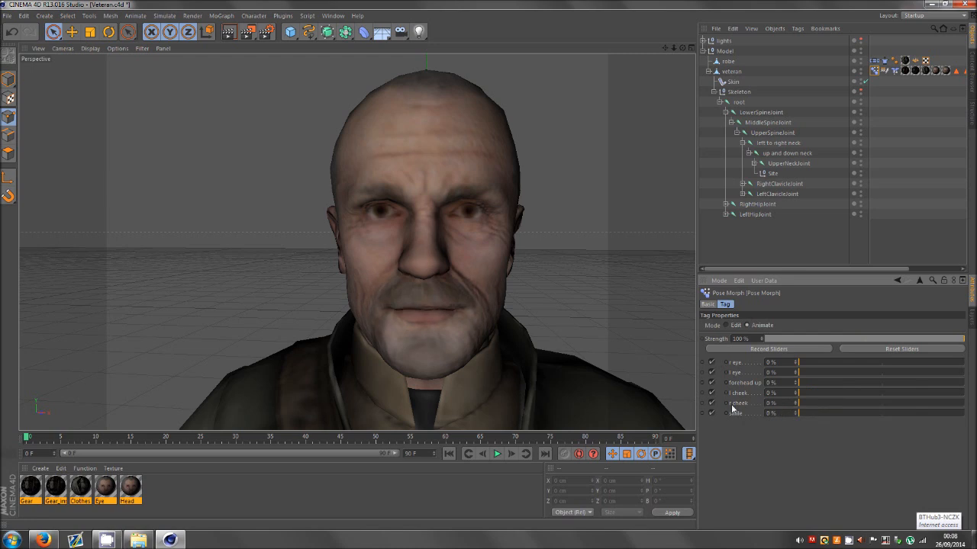
- Return the Pose Morph tag to Edit mode and add a seventh pose after smile
click(739, 326)
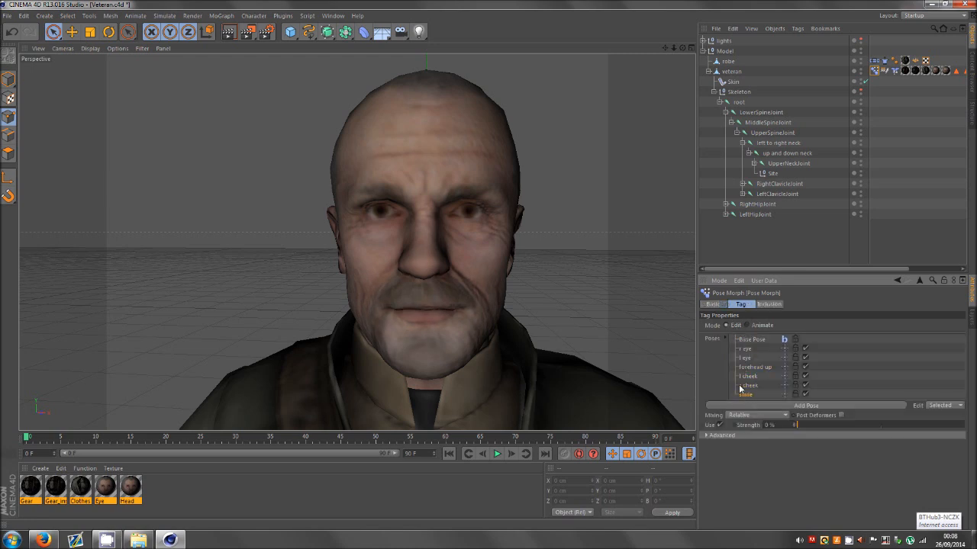
click(745, 395)
click(759, 404)
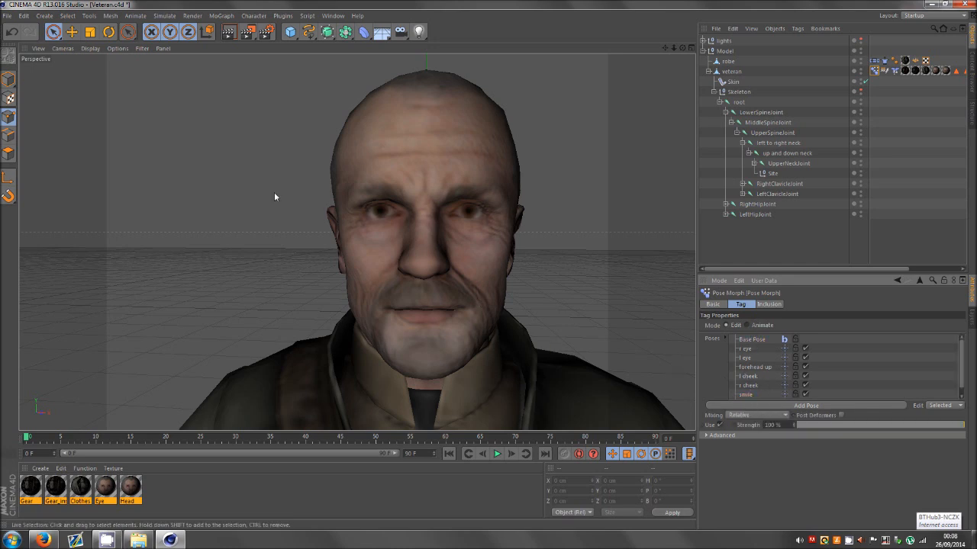
- Reselect the veteran mesh and lower the right mouth corner about 0.5 cm with the soft selection
click(120, 157)
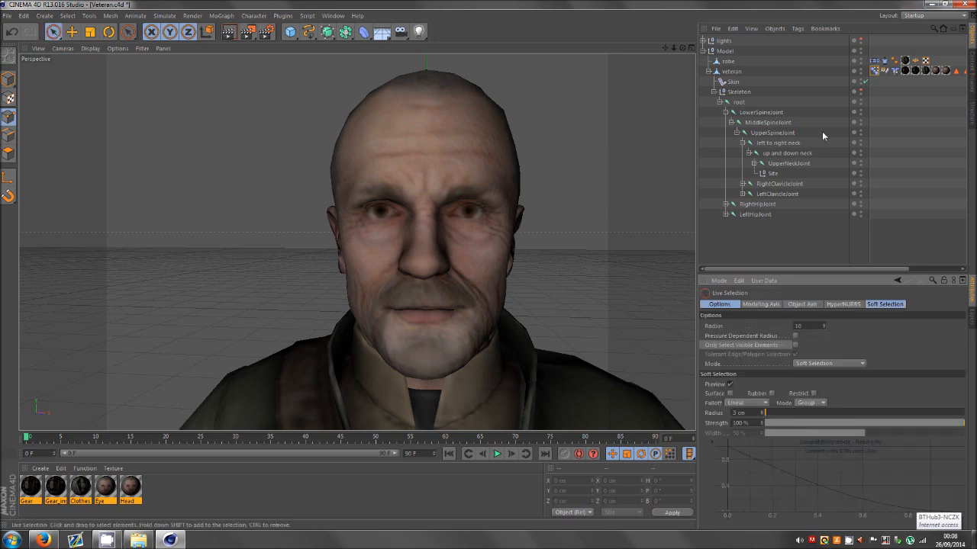
click(725, 70)
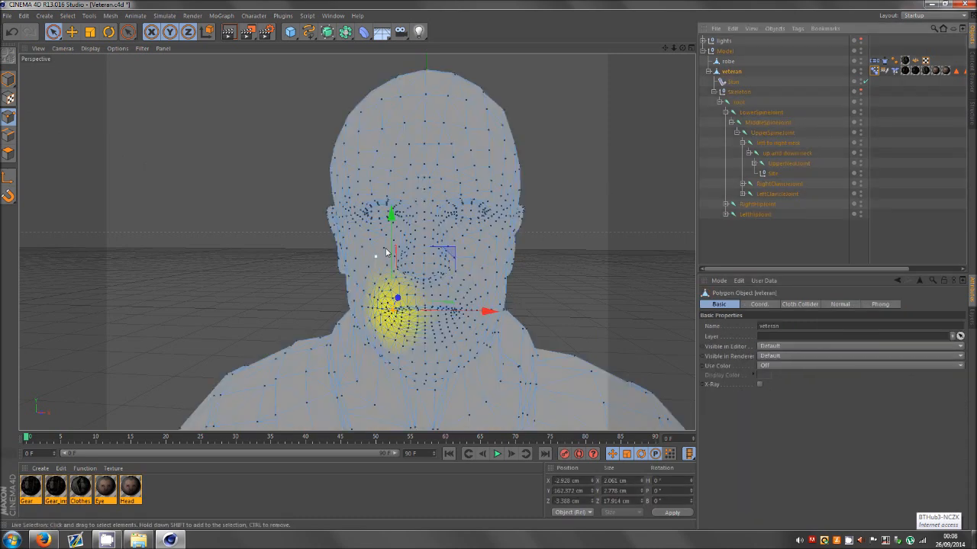
drag(390, 252, 391, 259)
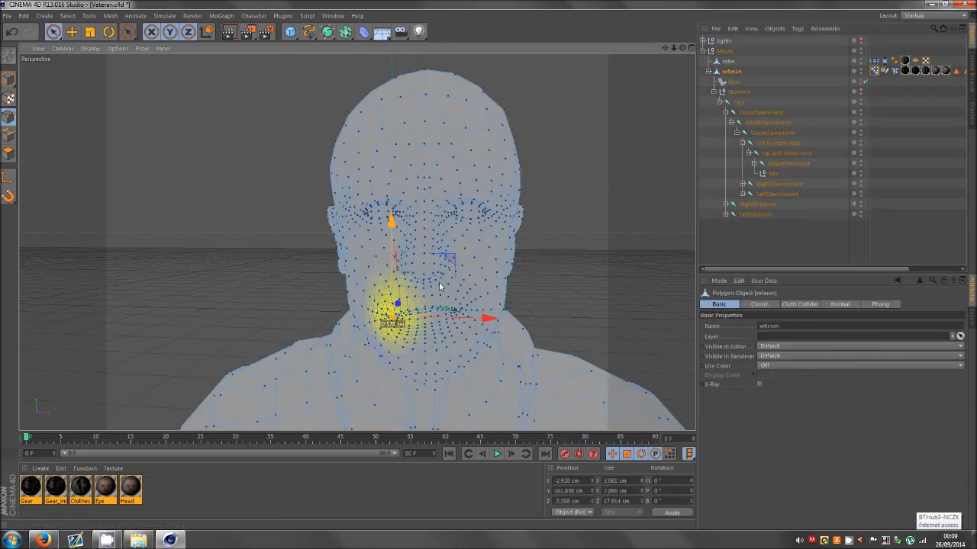
- Add an eighth pose, Pose.1, and lower the left mouth corner about 0.4 cm with the soft selection
click(451, 311)
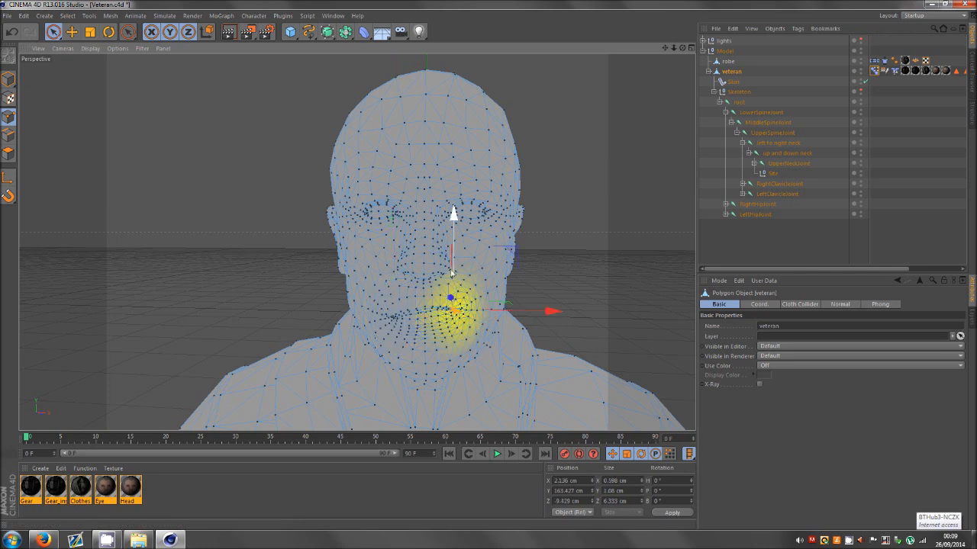
click(874, 70)
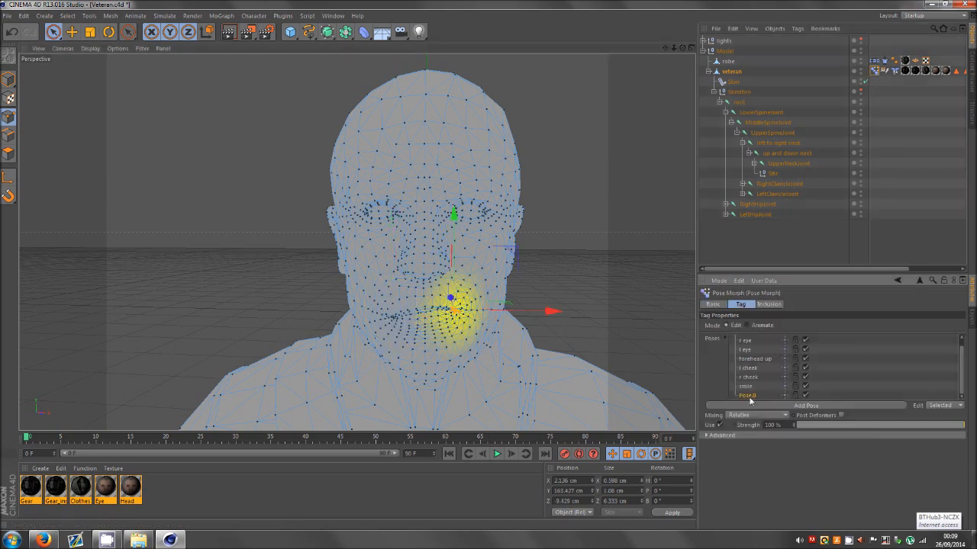
scroll(748, 349, up, 1)
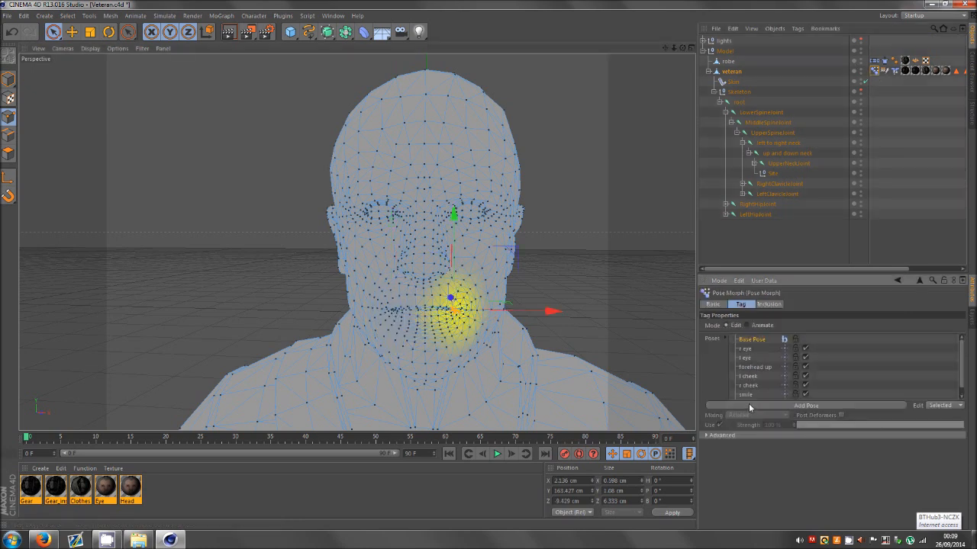
drag(455, 236, 459, 243)
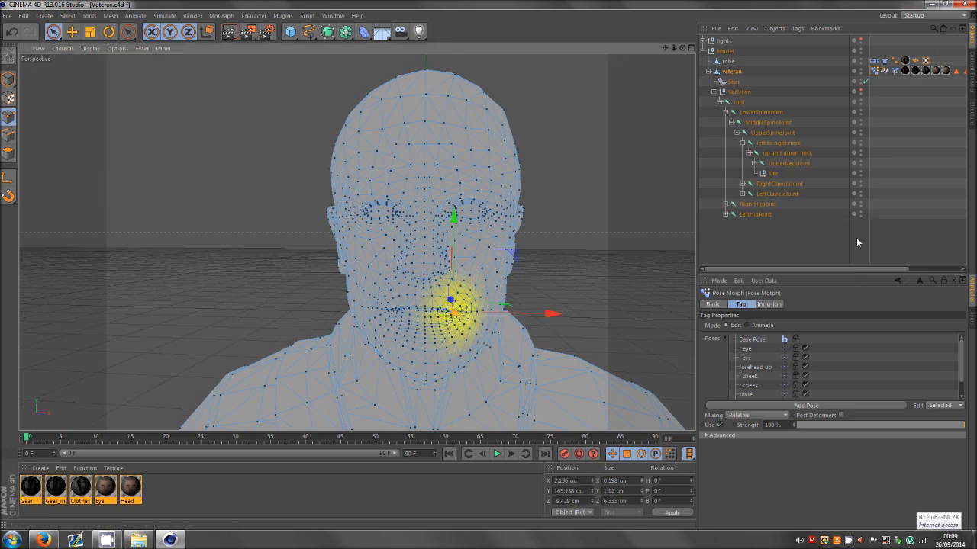
click(800, 253)
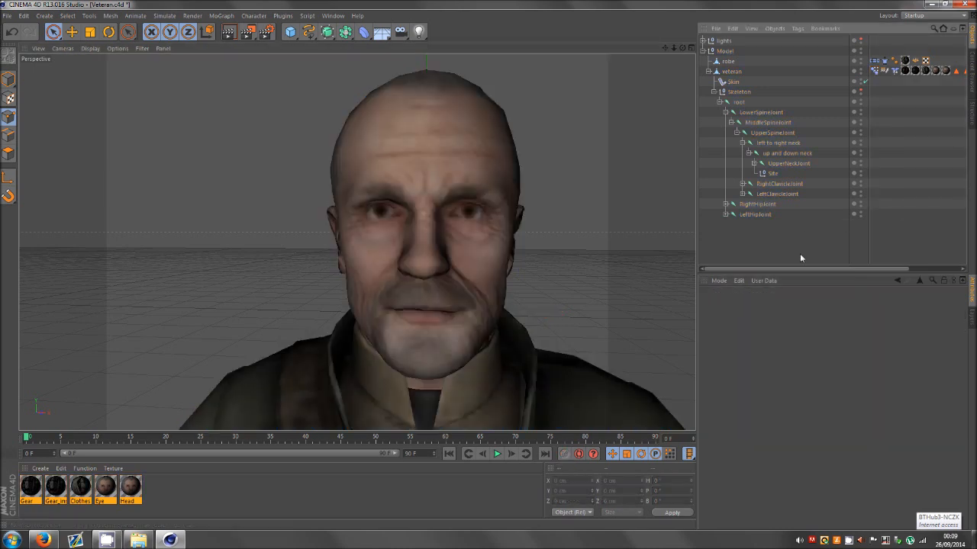
click(731, 71)
drag(452, 271, 452, 274)
- Try to raise the right mouth corner slightly with Pose.0 active, and select Pose.1
click(875, 70)
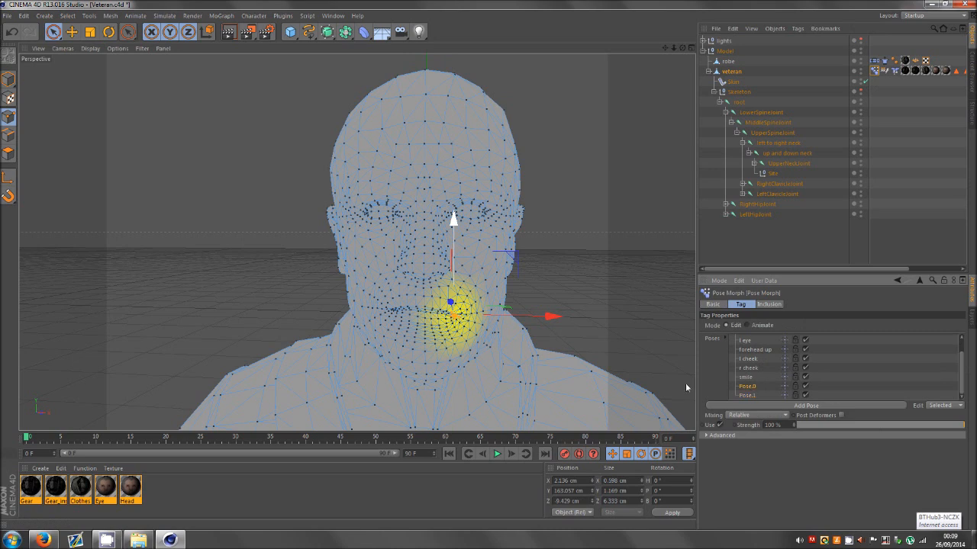
click(392, 319)
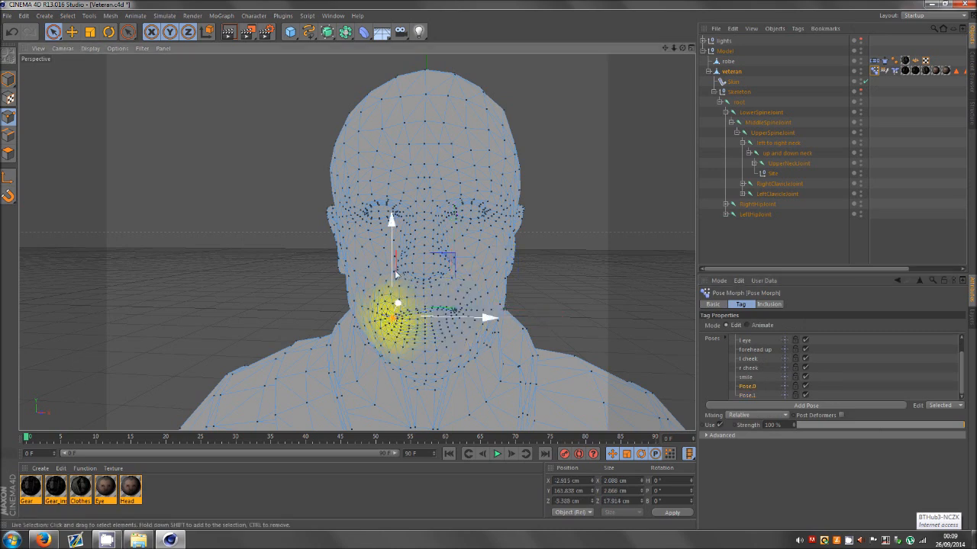
drag(390, 270, 394, 265)
click(747, 396)
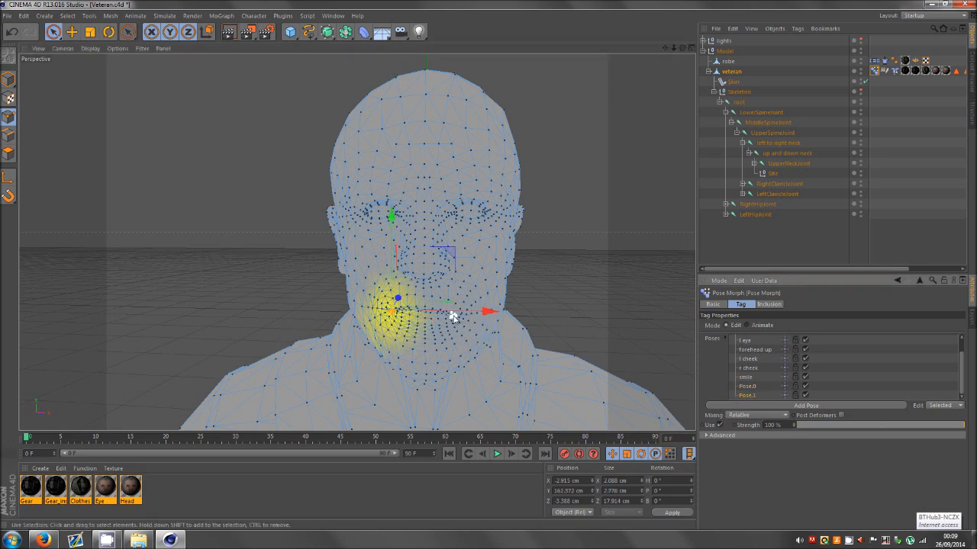
- Deselect the mesh and compare the mouth shapes of Pose.0, Pose.1 and smile
click(783, 263)
click(755, 215)
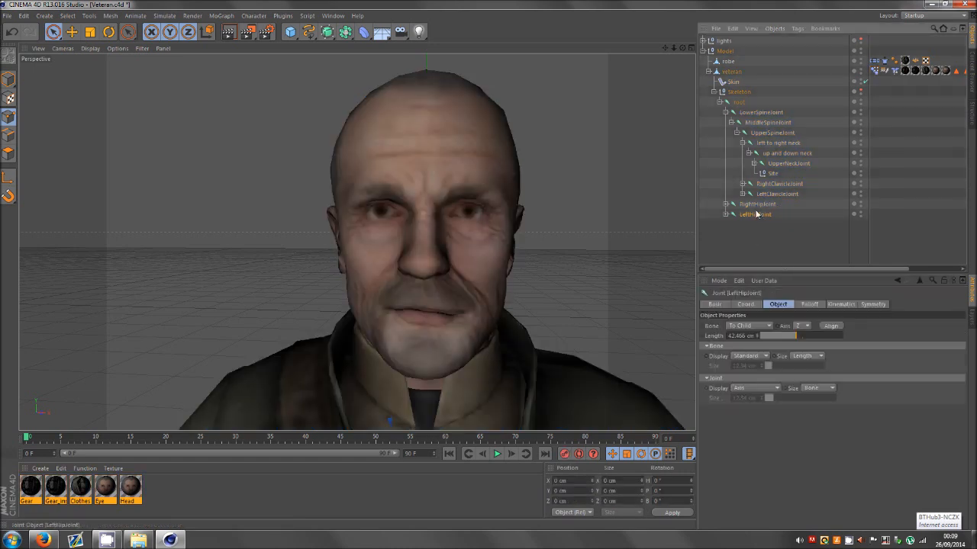
click(875, 71)
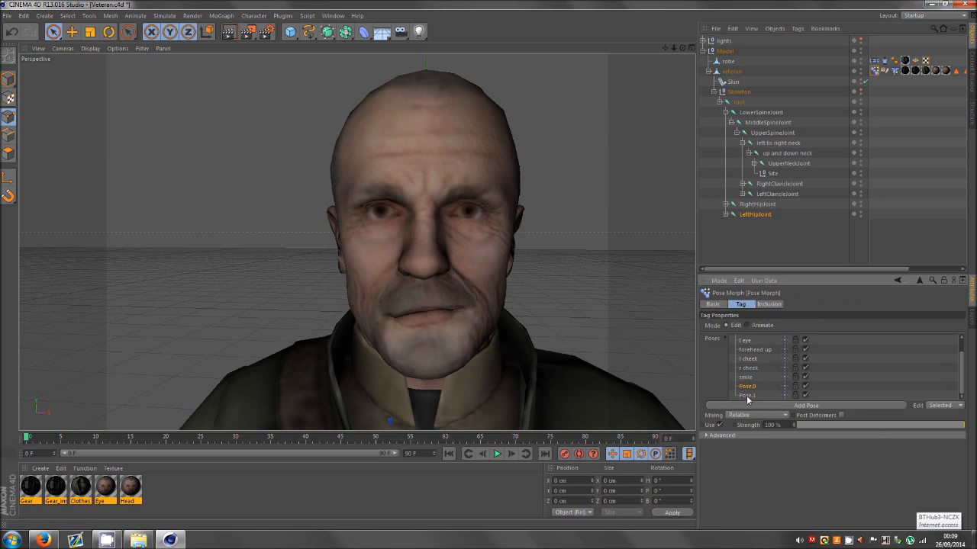
click(748, 394)
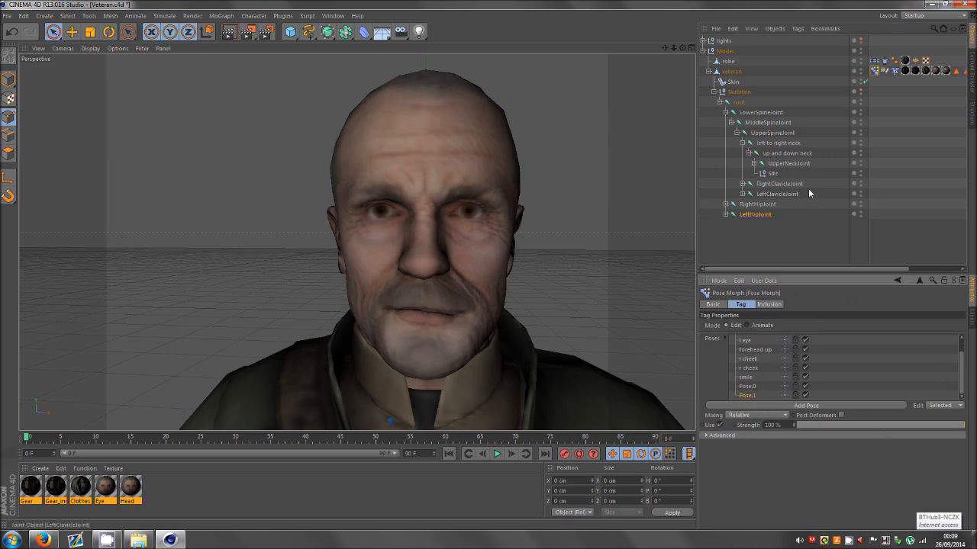
click(752, 378)
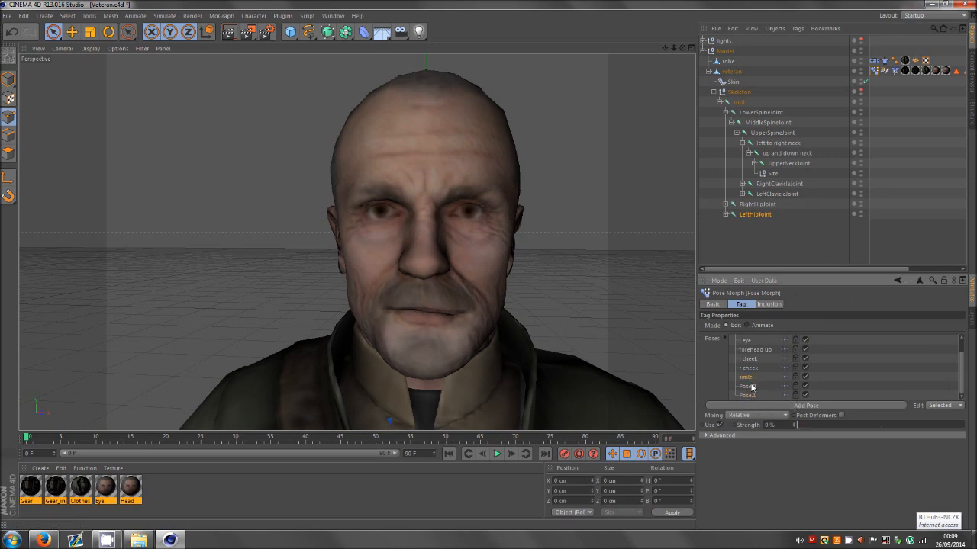
- Delete Pose.1 from the Pose Morph tag and leave Pose.0 as the active pose
click(752, 396)
key(Delete)
click(752, 397)
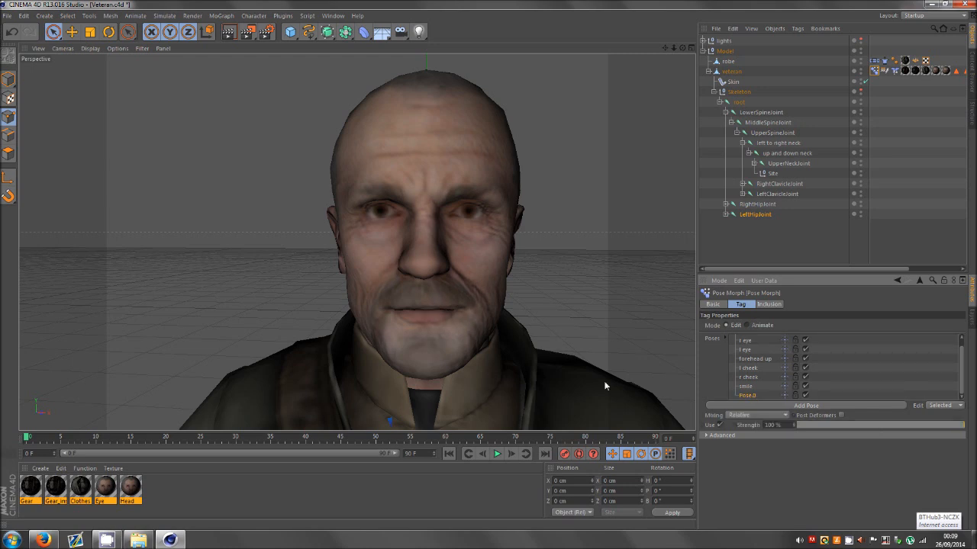
- Reselect the veteran mesh, lower the left mouth corner with the soft selection in Pose.0, and deselect the mesh
click(729, 71)
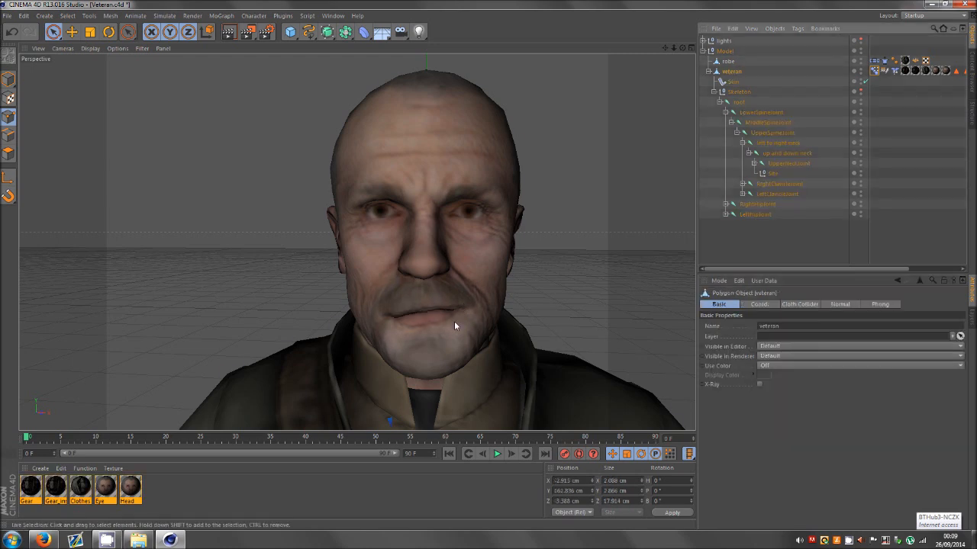
click(454, 310)
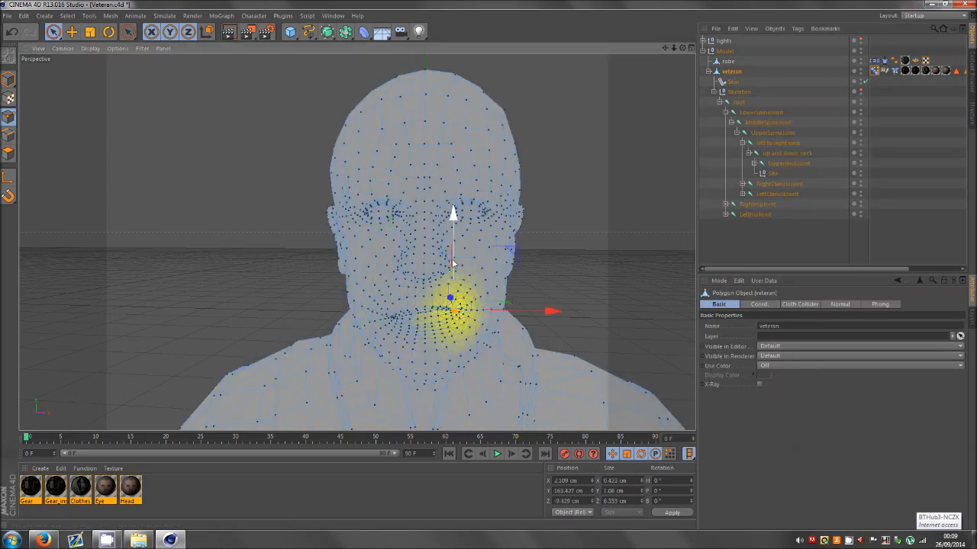
drag(454, 263, 460, 271)
click(768, 261)
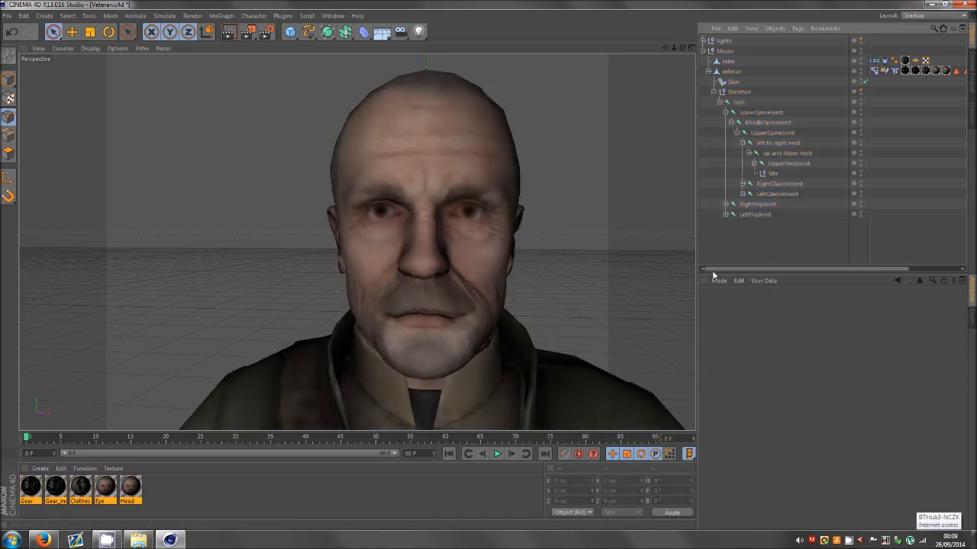
- Rename the lowered-mouth pose as sad and switch the Pose Morph tag to Animate mode
click(874, 72)
double_click(750, 396)
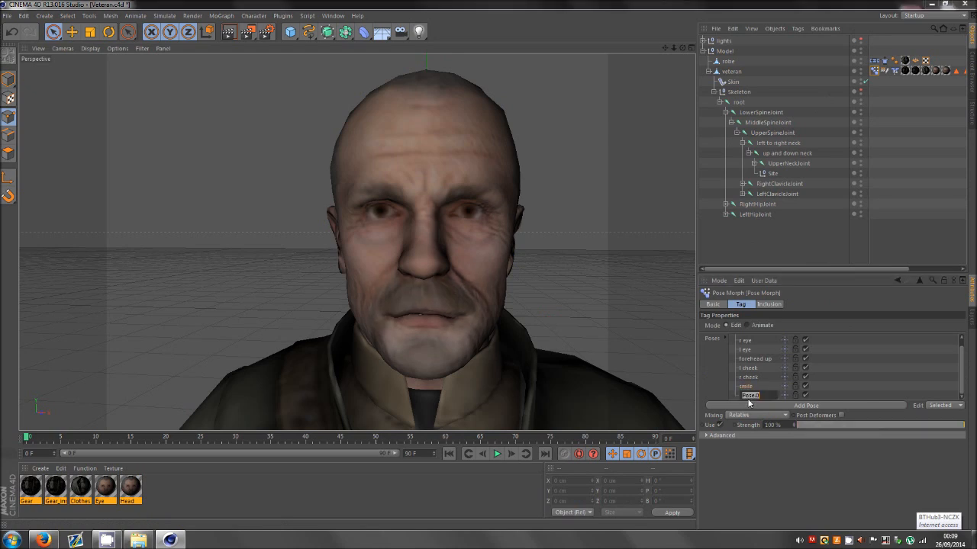
text(sad)
key(Return)
click(747, 324)
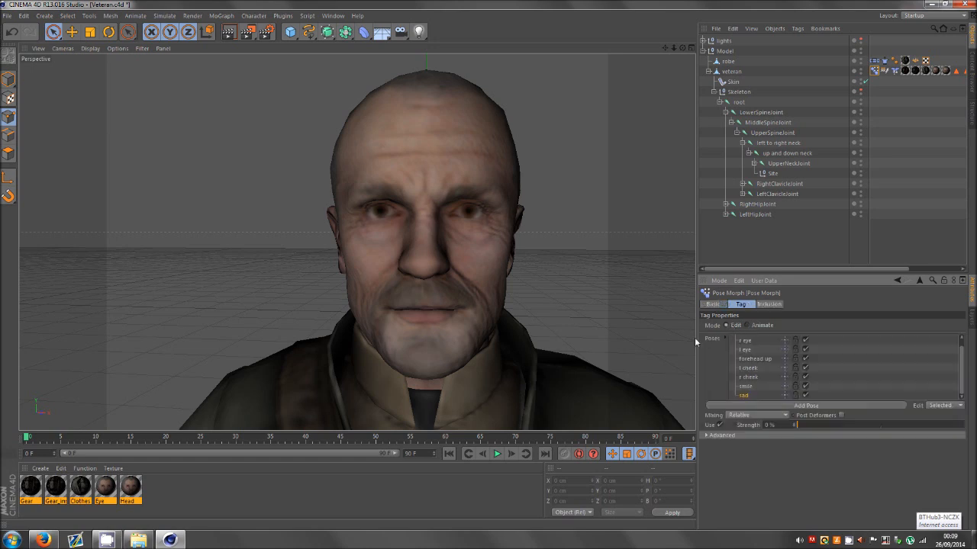
- Reselect the veteran mesh in point mode and activate Live Selection with soft selection
click(78, 36)
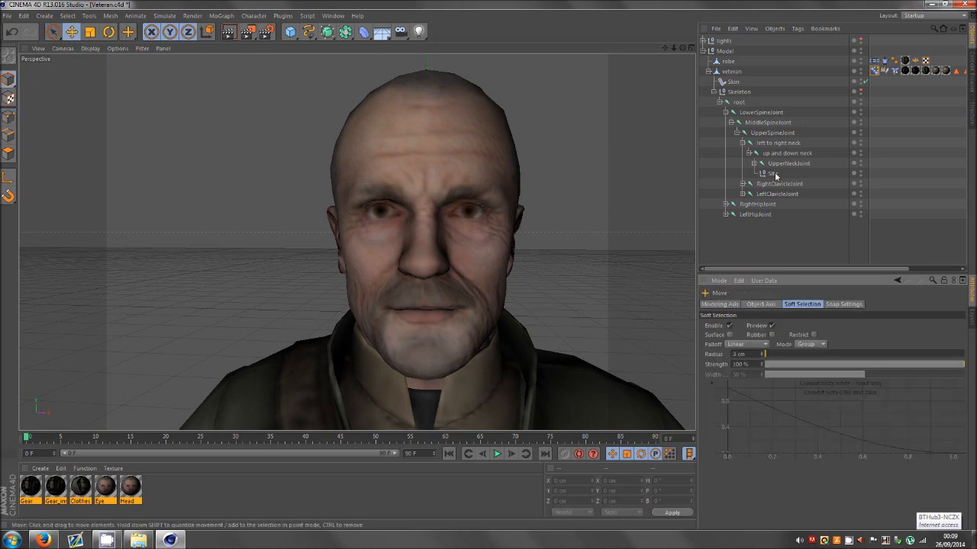
drag(683, 48, 488, 265)
click(538, 177)
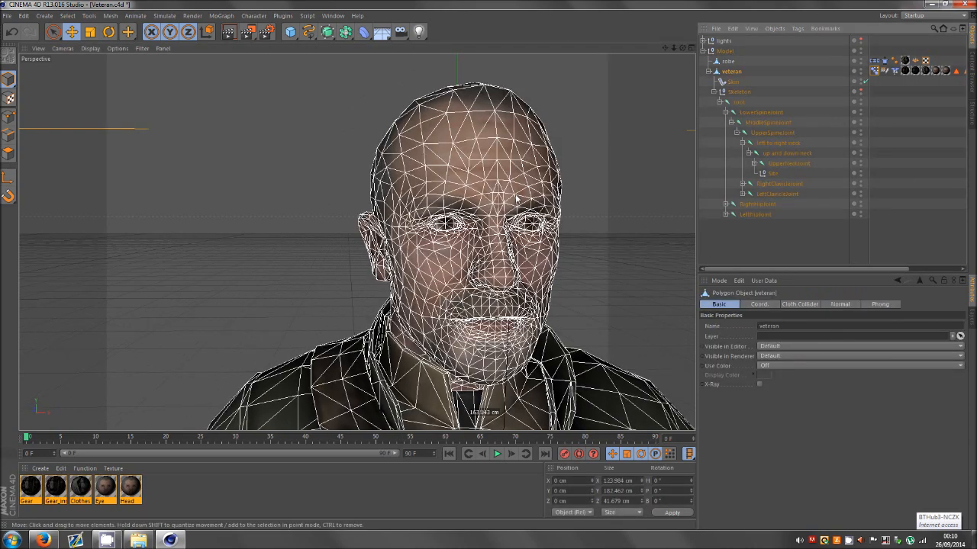
click(8, 116)
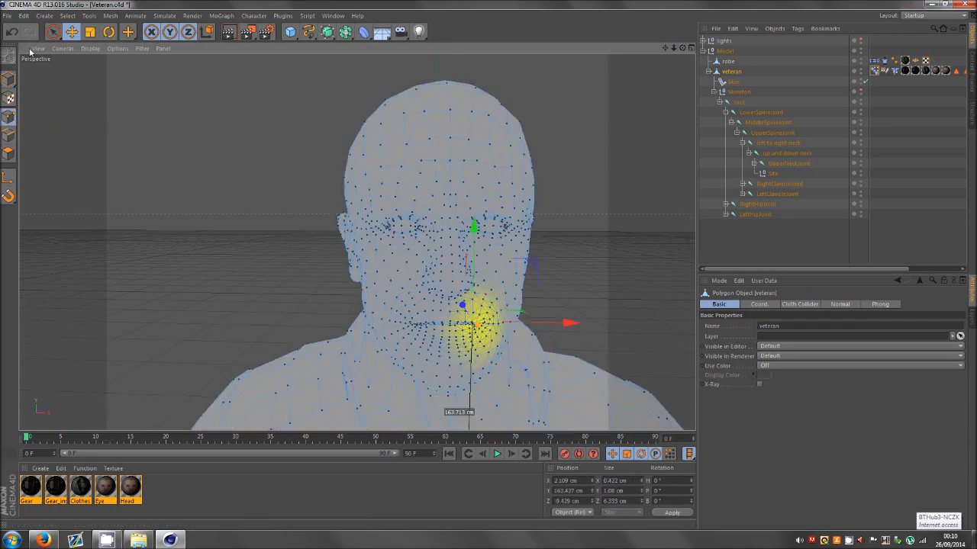
click(52, 31)
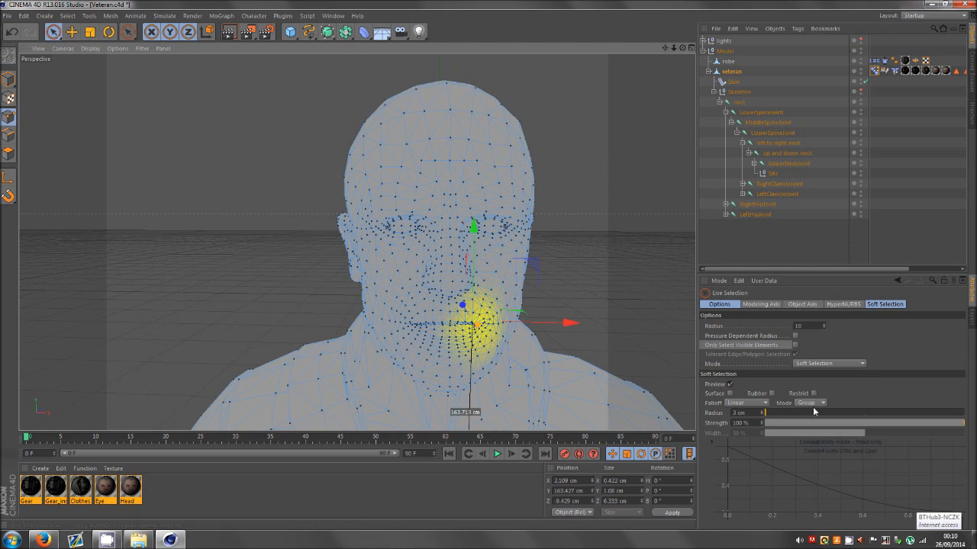
- Set the soft selection radius to 2.5 cm and select the points of the right eyebrow
click(397, 200)
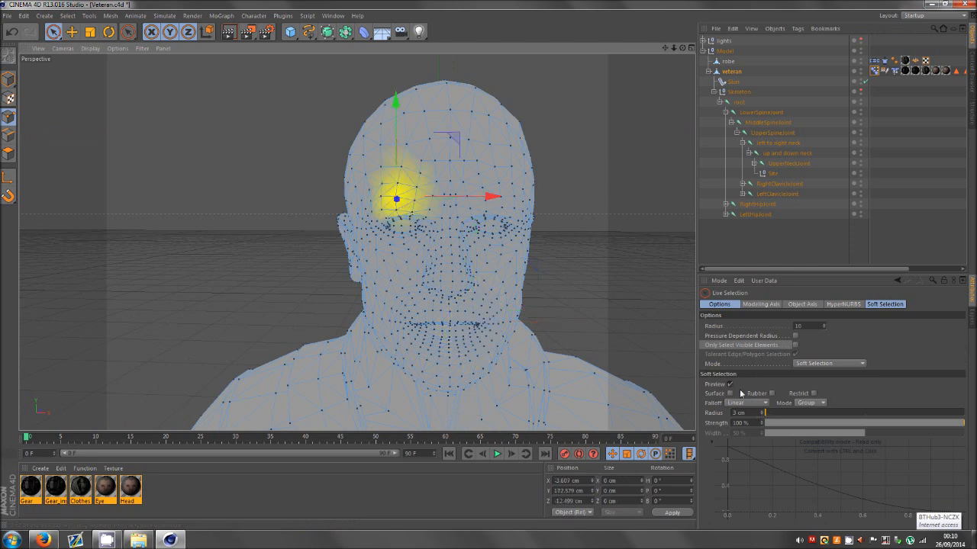
double_click(738, 413)
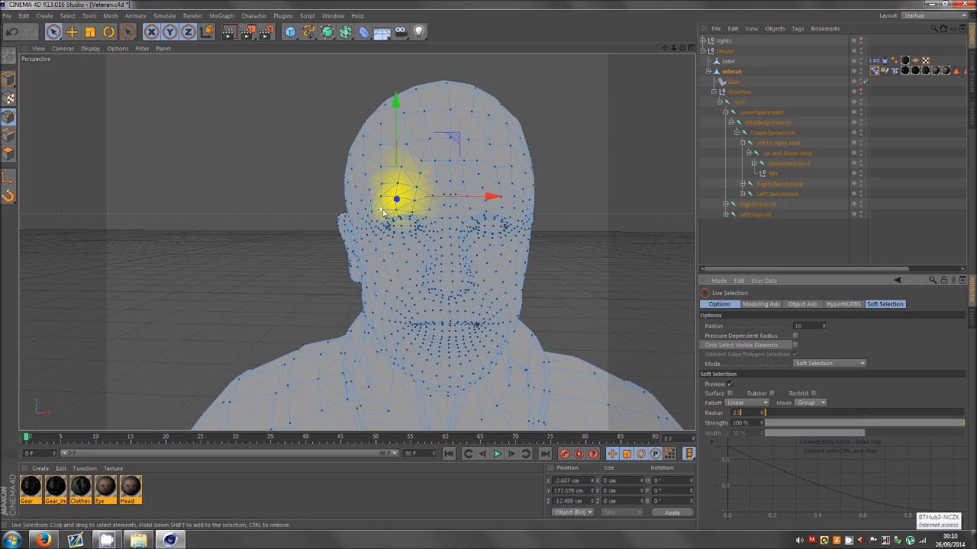
drag(382, 211, 415, 212)
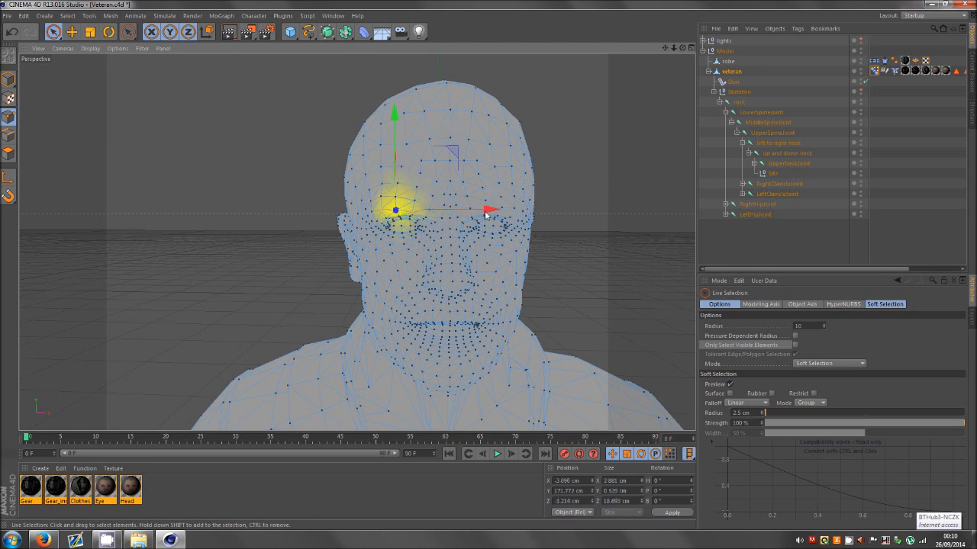
- Add a pose after sad in the Pose Morph tag's Edit mode and raise the right eyebrow about 0.2 cm
click(873, 71)
click(745, 339)
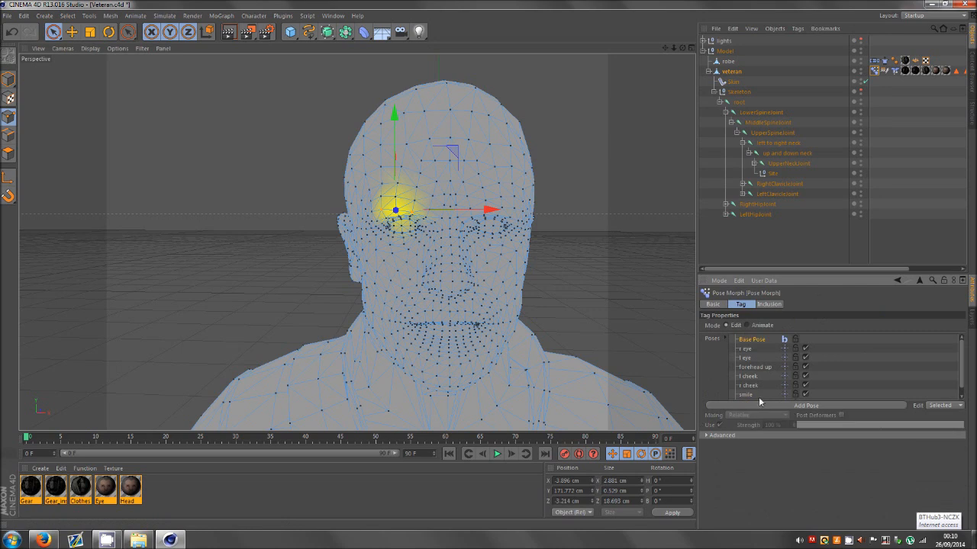
drag(396, 161, 396, 160)
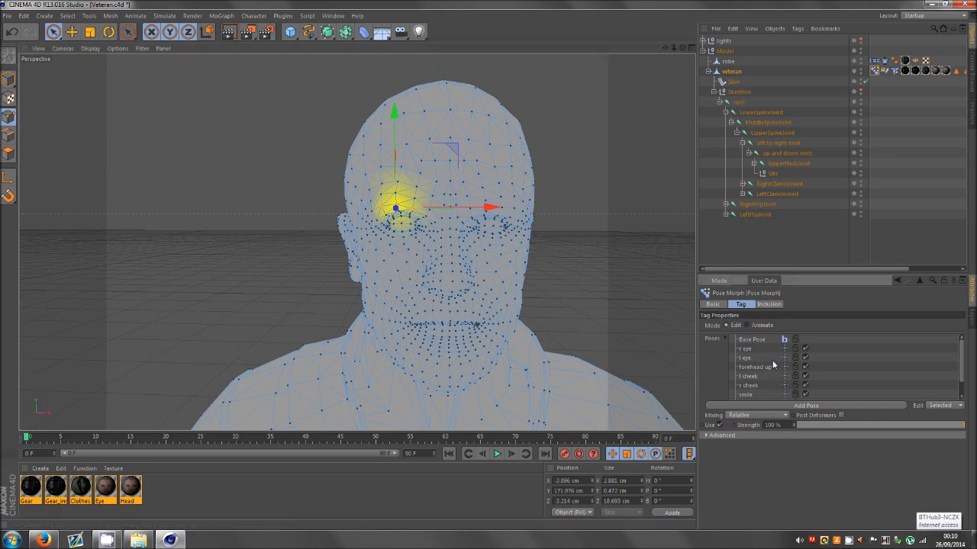
- Add another pose, select the left eyebrow points and raise them about 0.26 cm with the soft selection
click(759, 405)
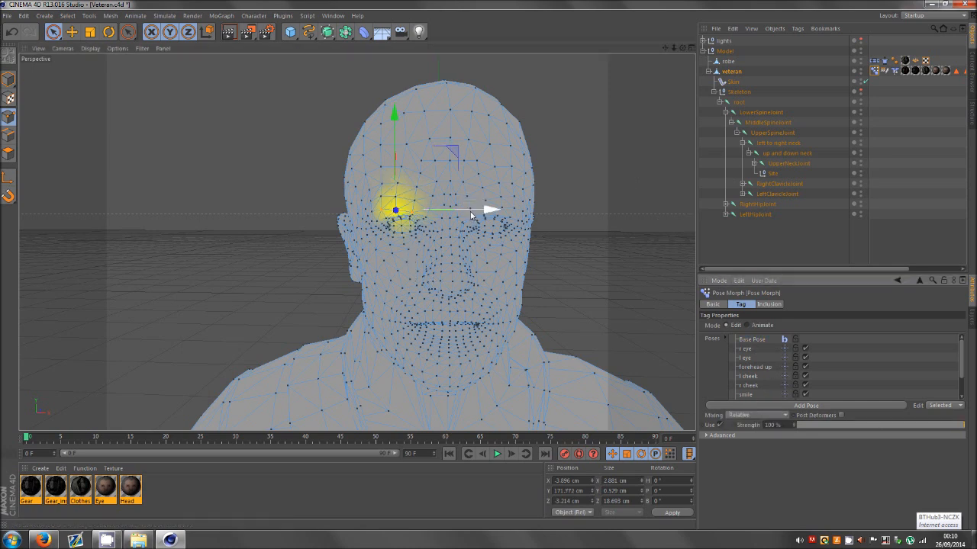
drag(682, 48, 489, 265)
scroll(441, 200, up, 3)
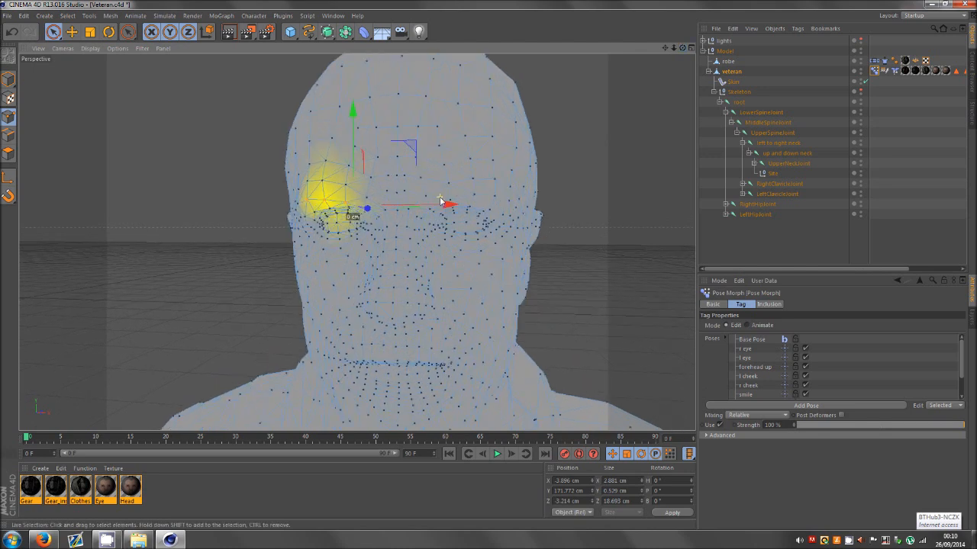
click(493, 196)
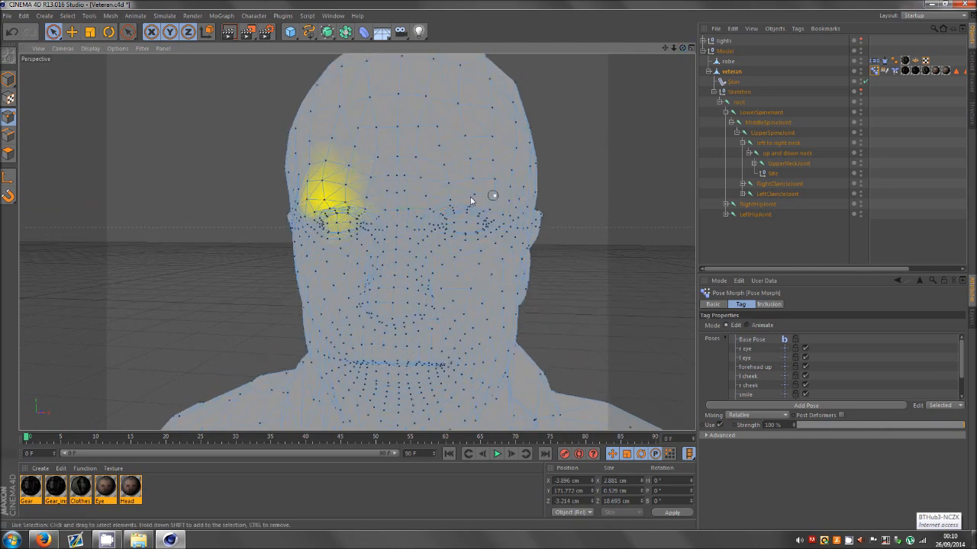
drag(471, 198, 474, 162)
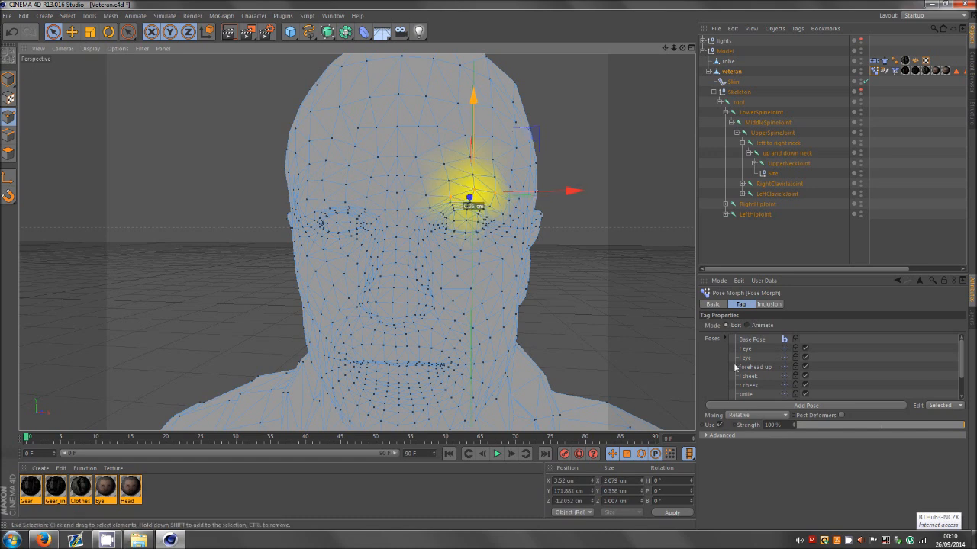
- Deselect the mesh, switch the Pose Morph tag to Animate mode and test the Pose.0 strength, ending at 0 %
scroll(752, 379, down, 2)
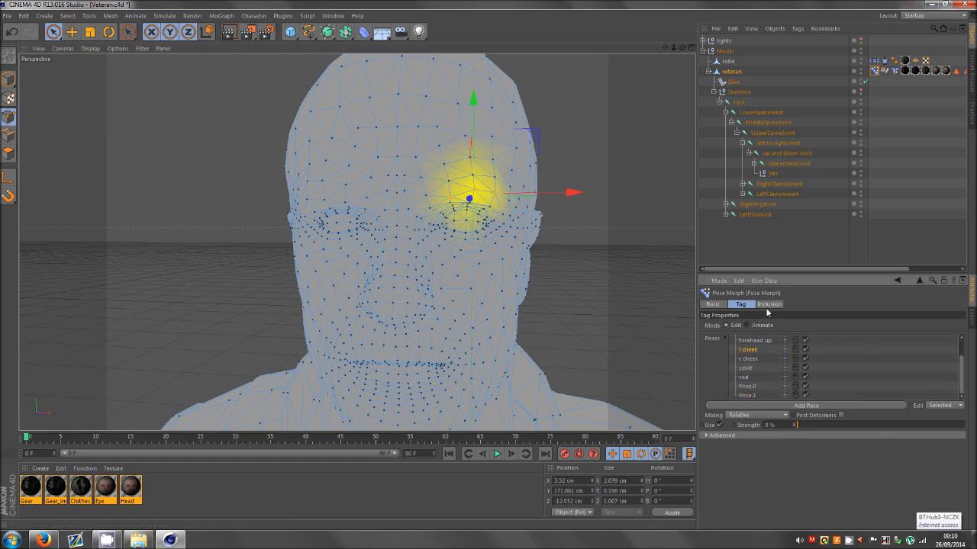
click(753, 325)
click(715, 246)
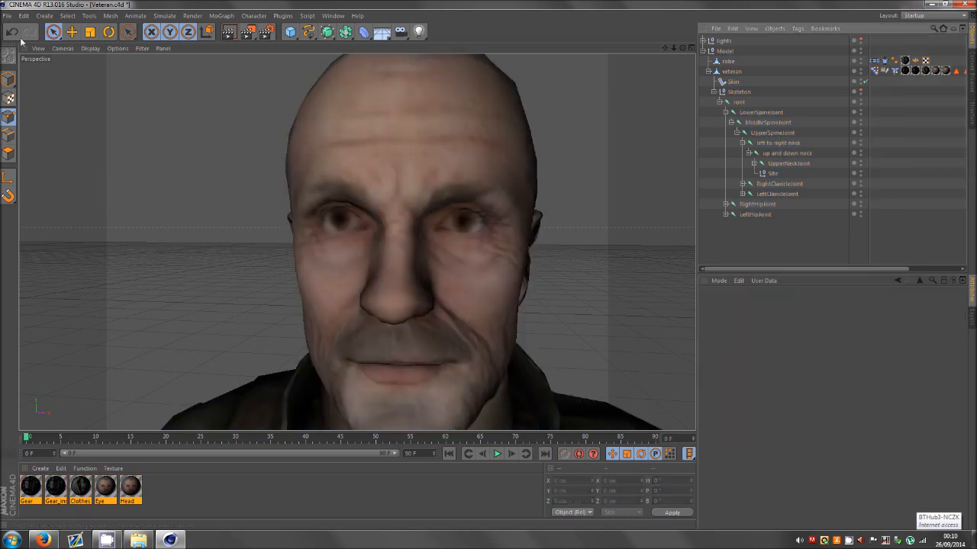
click(875, 71)
drag(832, 436, 735, 435)
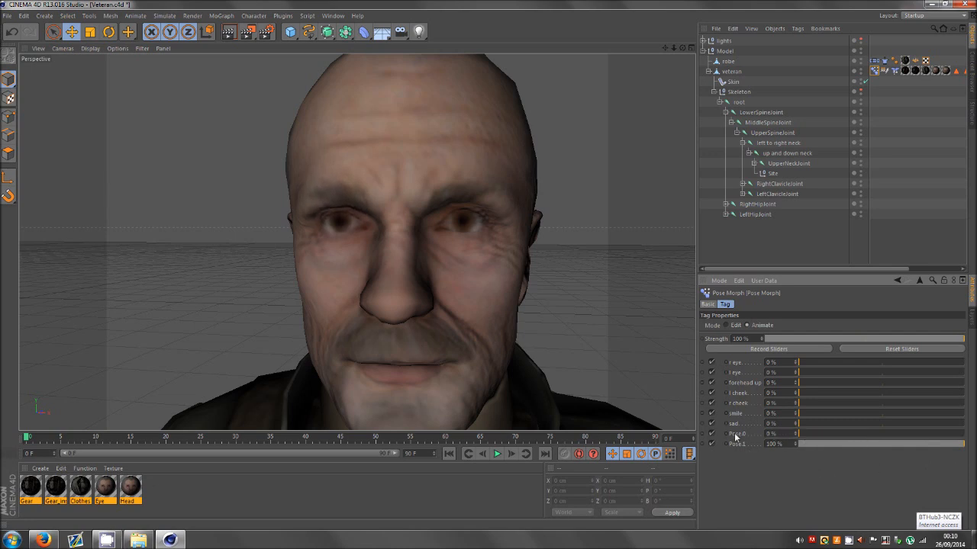
- Return the Pose Morph tag to Edit mode and select Pose.1
click(730, 326)
click(747, 395)
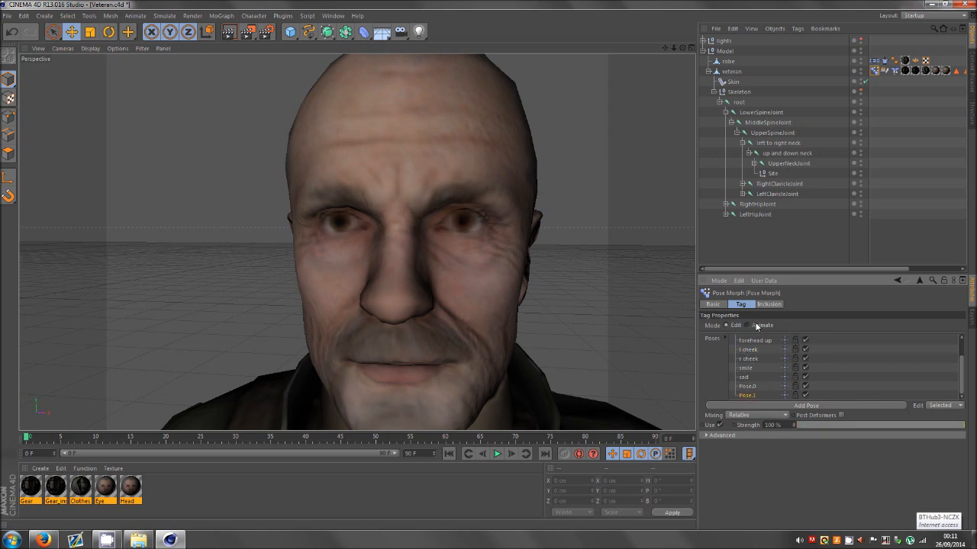
- Rename Pose.1, the raised left eyebrow pose, as l eyebrow in the Pose Morph tag
click(747, 387)
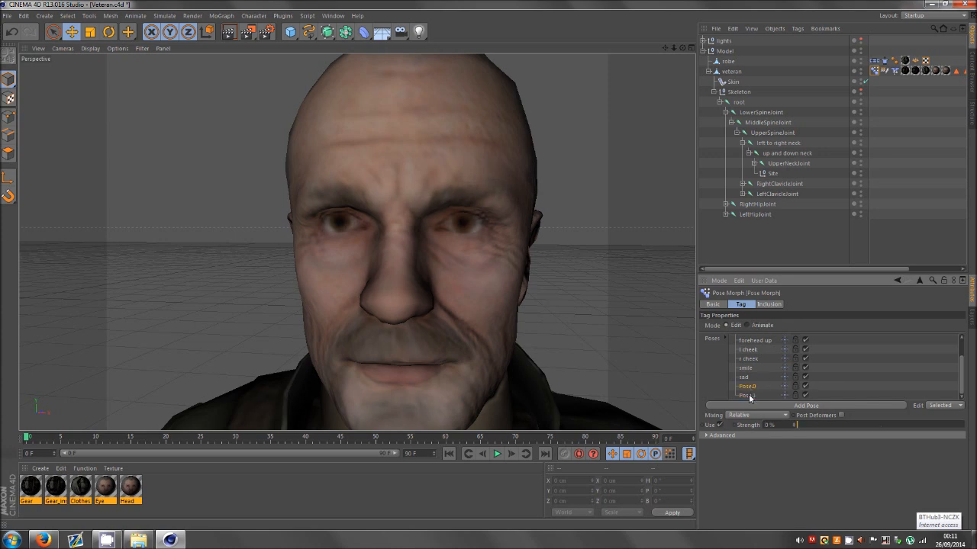
click(749, 396)
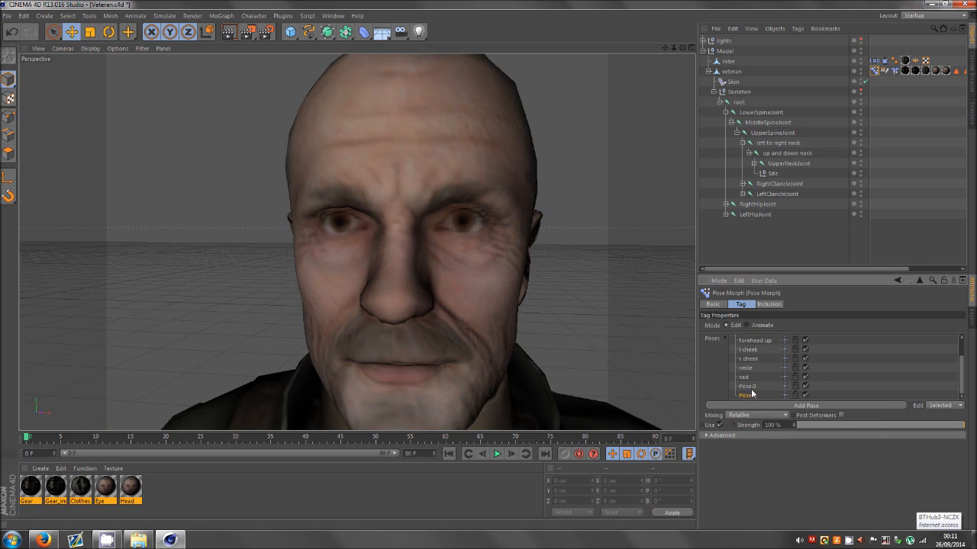
click(752, 387)
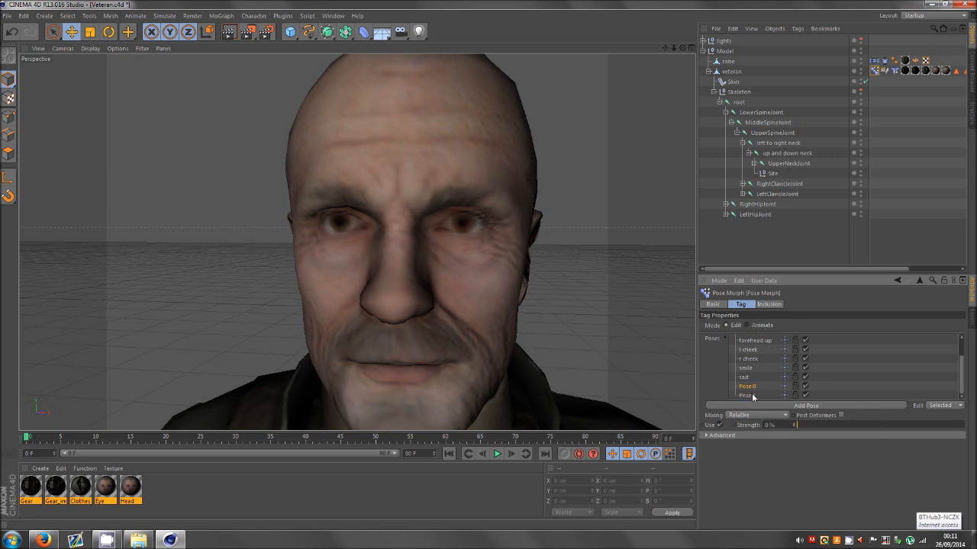
click(747, 395)
double_click(751, 396)
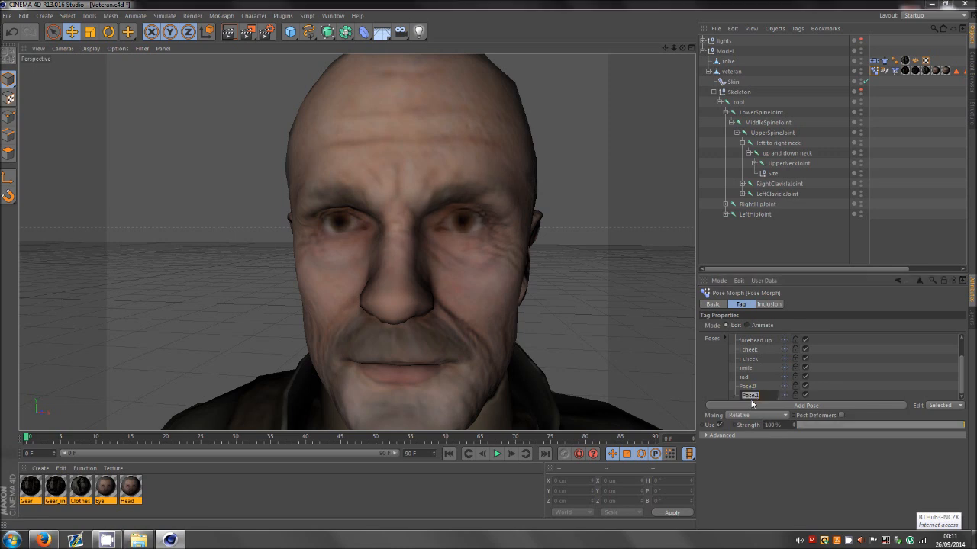
text(l eyebrow)
- Rename Pose.0, the raised right eyebrow pose, as r eyebrow
click(750, 386)
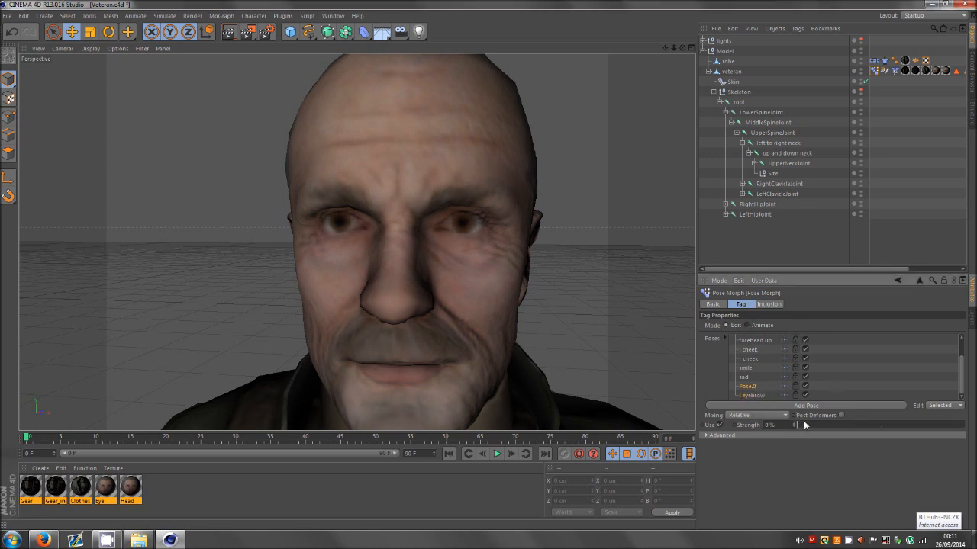
double_click(747, 387)
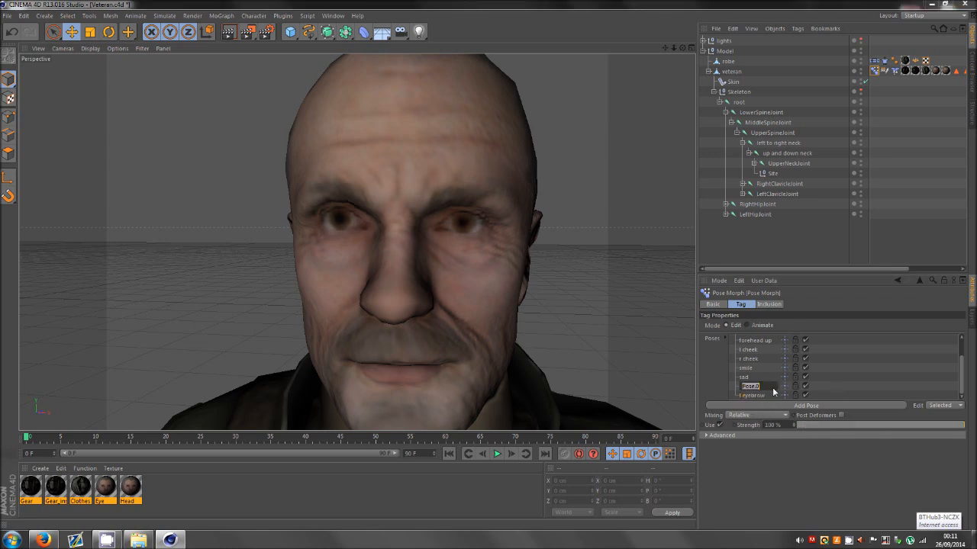
text(r eyebrow)
key(Return)
- Switch the Pose Morph tag to Animate mode and set the l eyebrow and r eyebrow strengths to 0 %
click(748, 325)
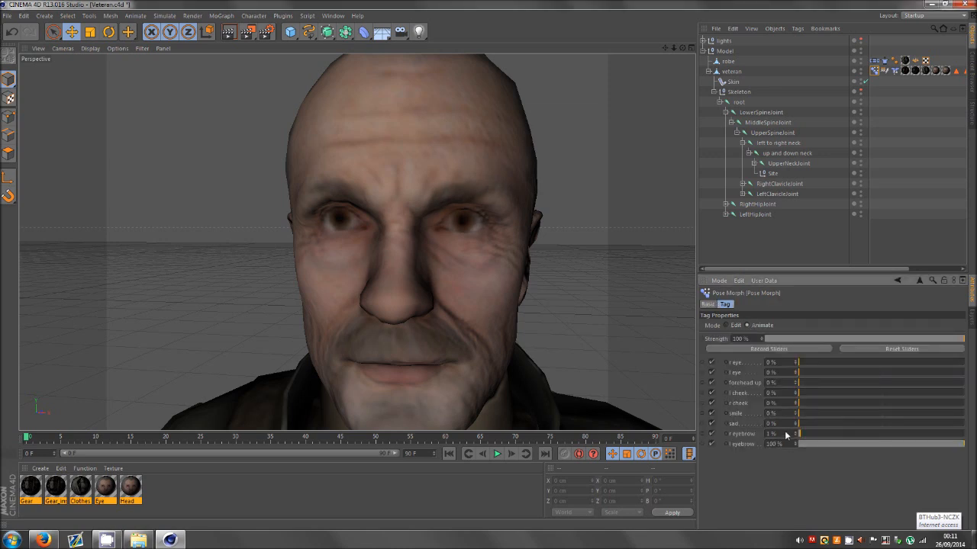
drag(832, 444, 744, 451)
drag(805, 434, 770, 438)
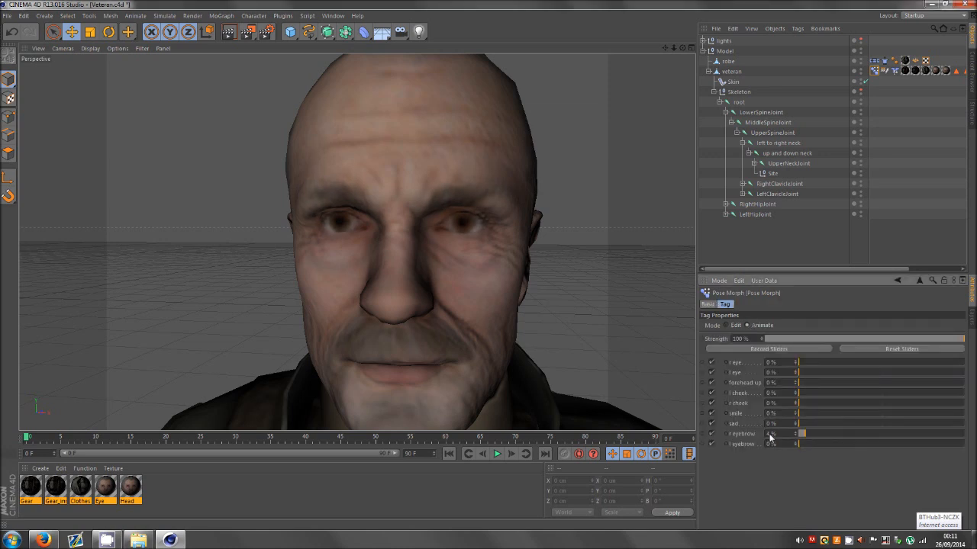
- Deselect the Pose Morph tag and save the scene
click(871, 254)
scroll(525, 298, down, 5)
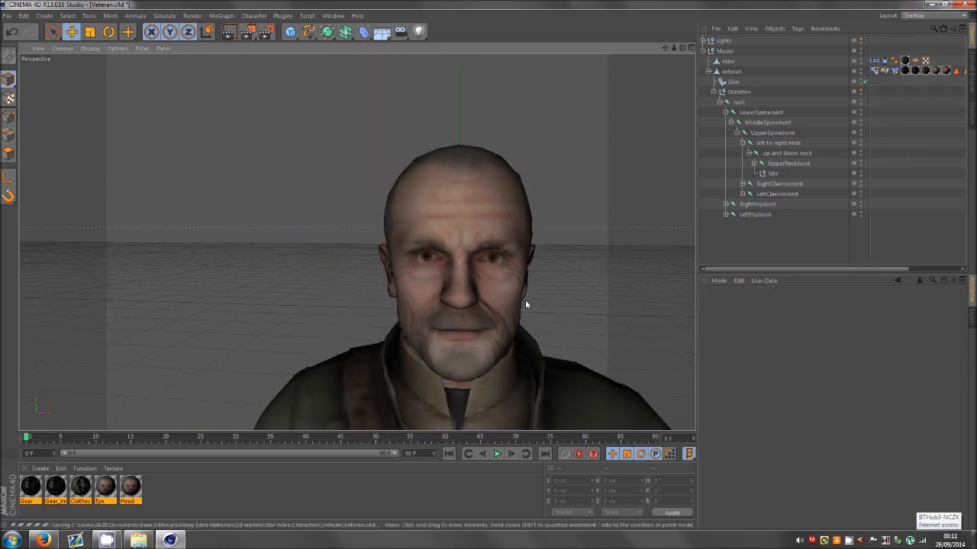
scroll(517, 216, down, 3)
scroll(375, 133, down, 6)
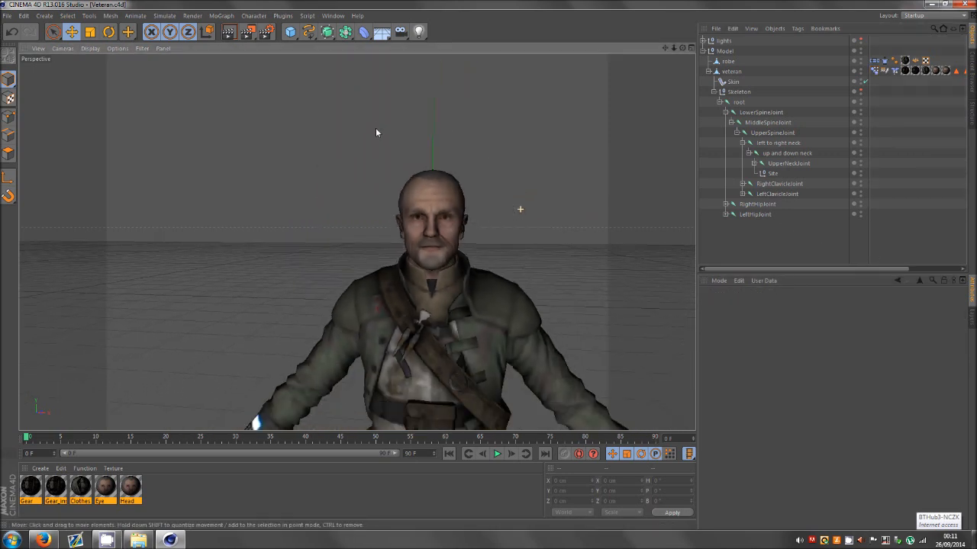
- Render the veteran's full figure in the viewport with the Model hierarchy collapsed, and reopen the hierarchy
scroll(374, 131, down, 3)
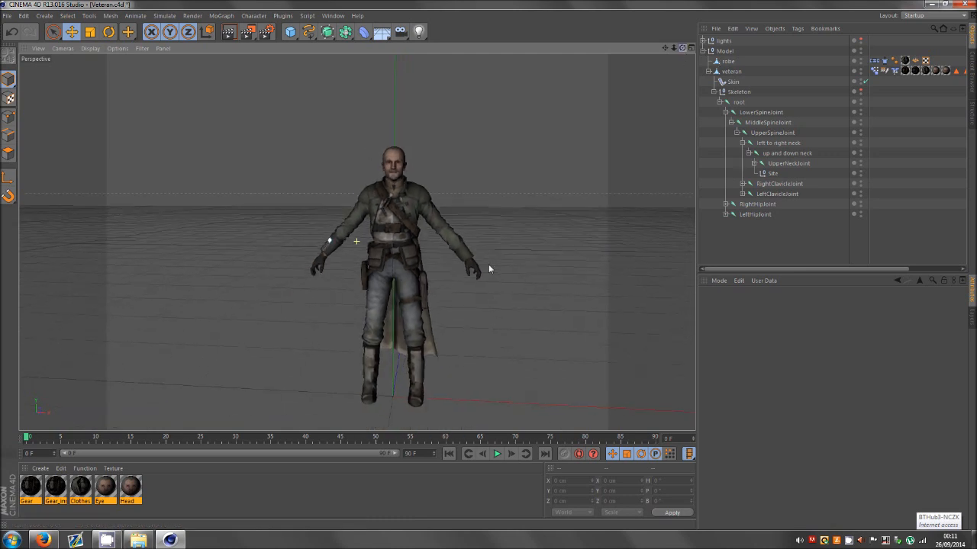
click(703, 50)
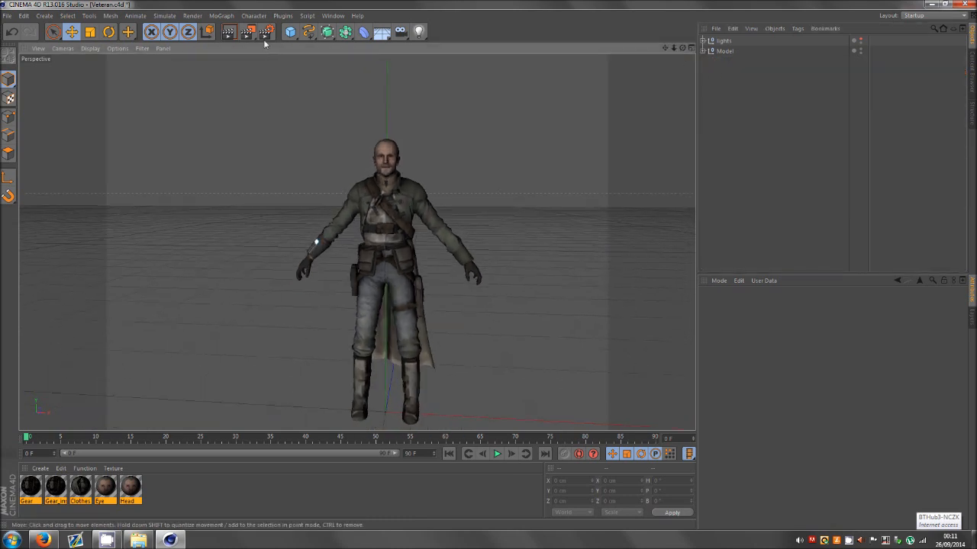
click(231, 38)
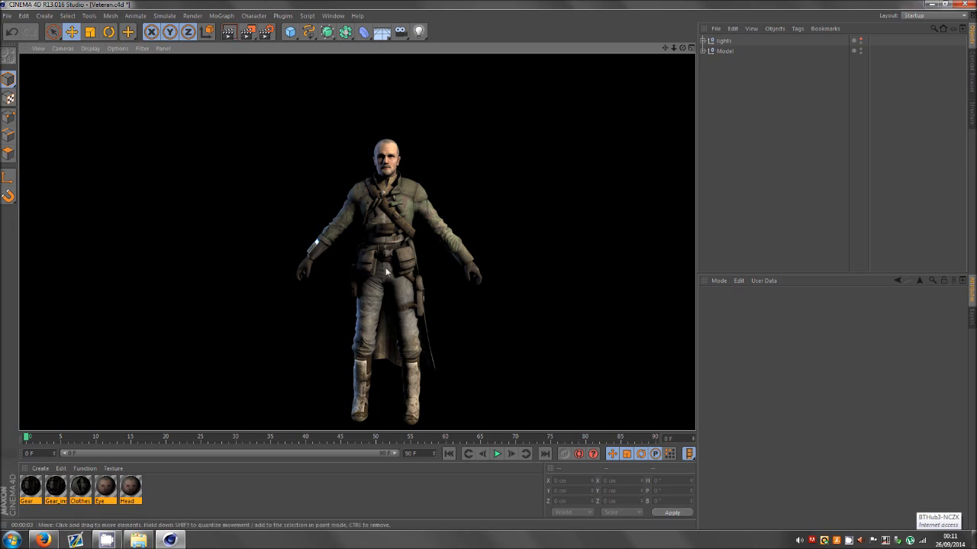
click(711, 69)
click(702, 51)
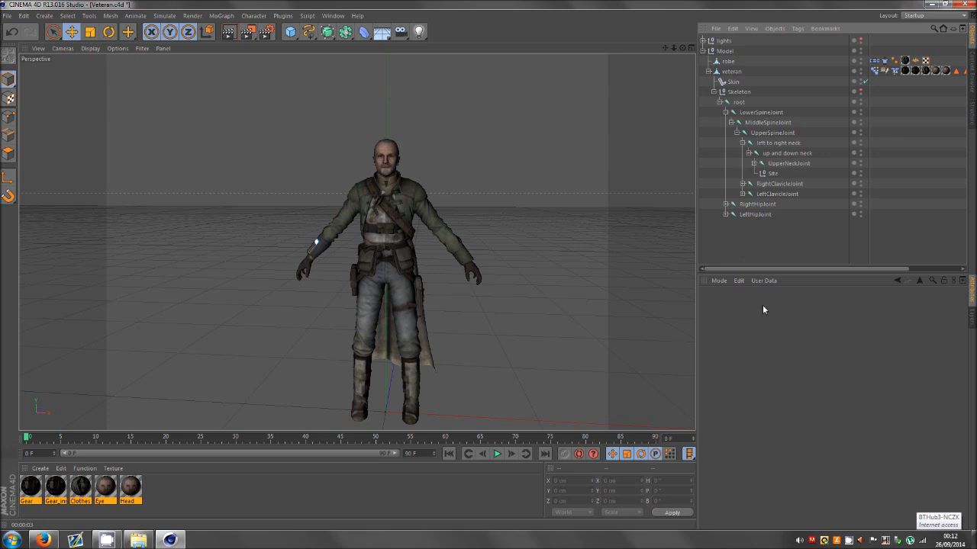
click(857, 540)
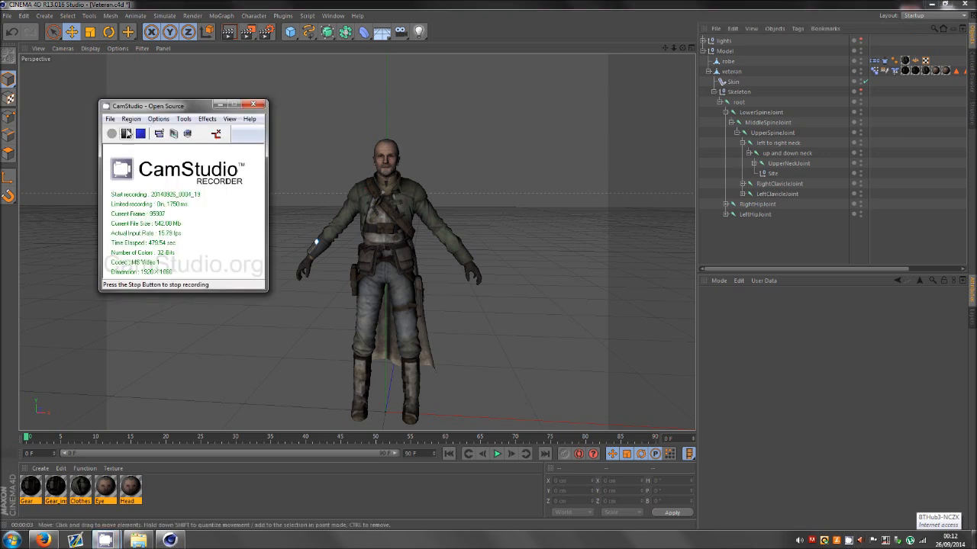